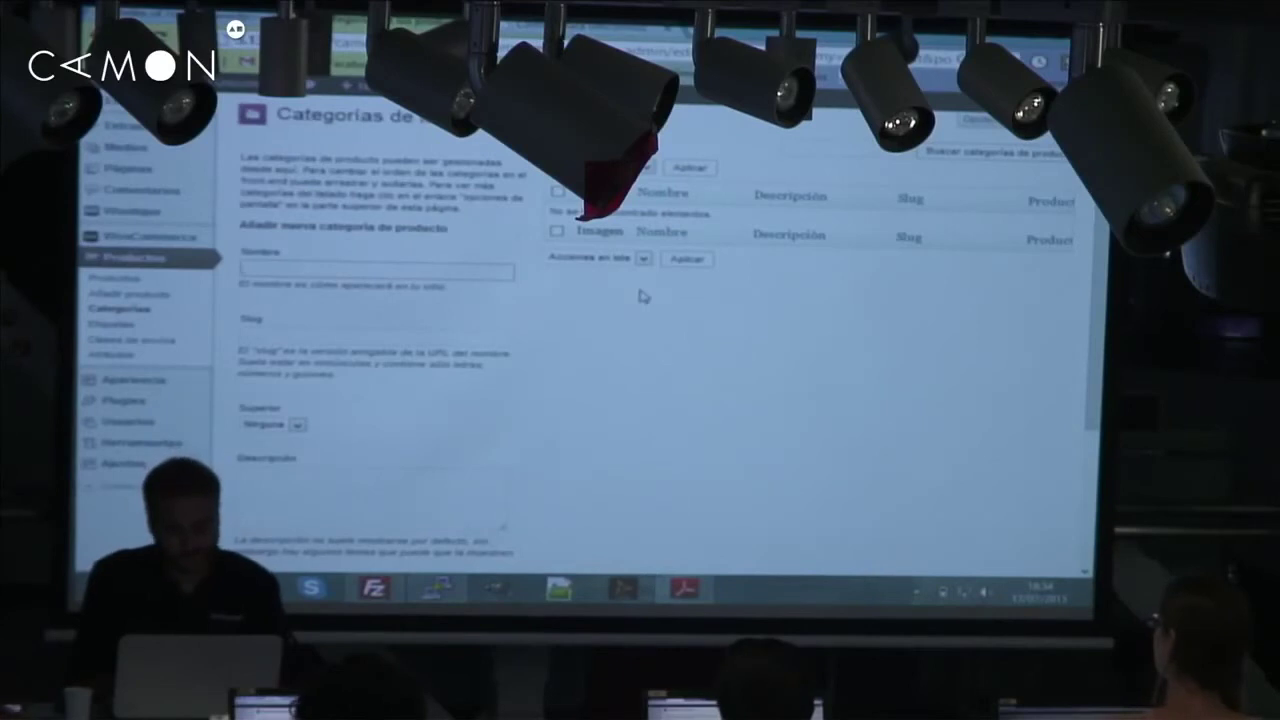
# Add a product category named "Camisas" with the description "Camisas de muchos colores"
pyautogui.write('Camisas')
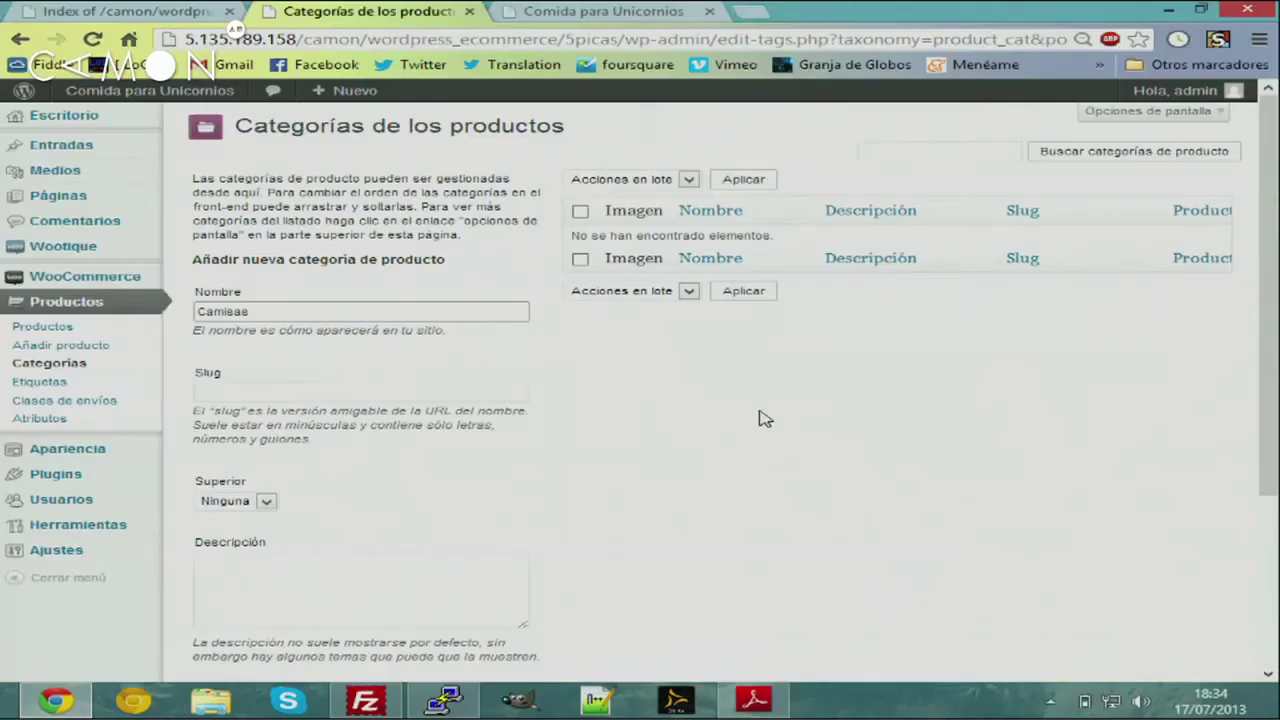
pyautogui.scroll(-1, 500, 418)
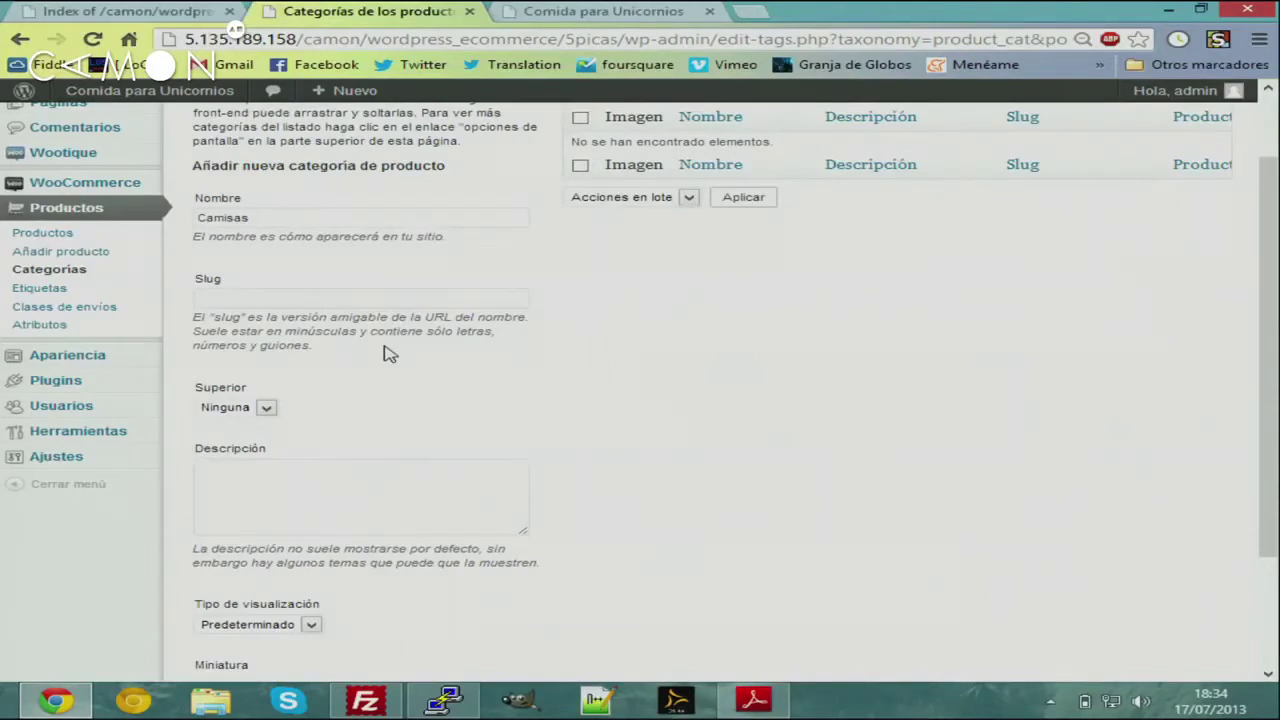
pyautogui.scroll(-1, 400, 405)
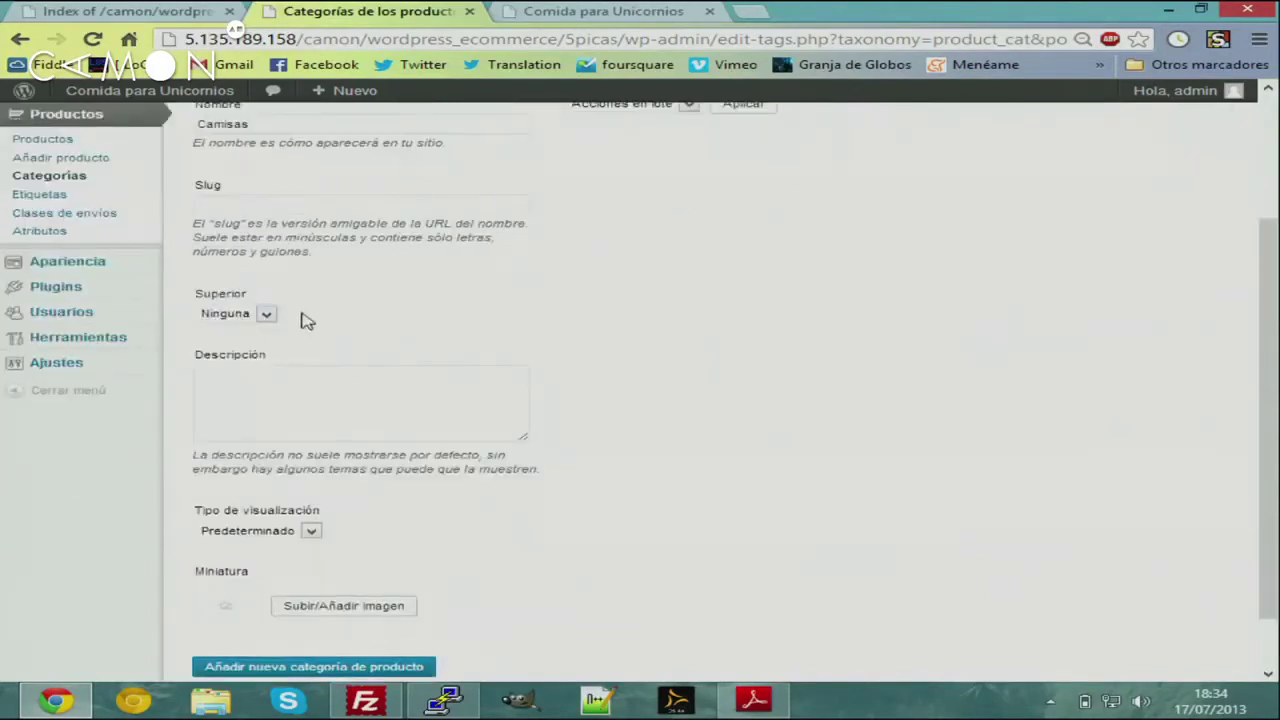
pyautogui.scroll(-1, 306, 318)
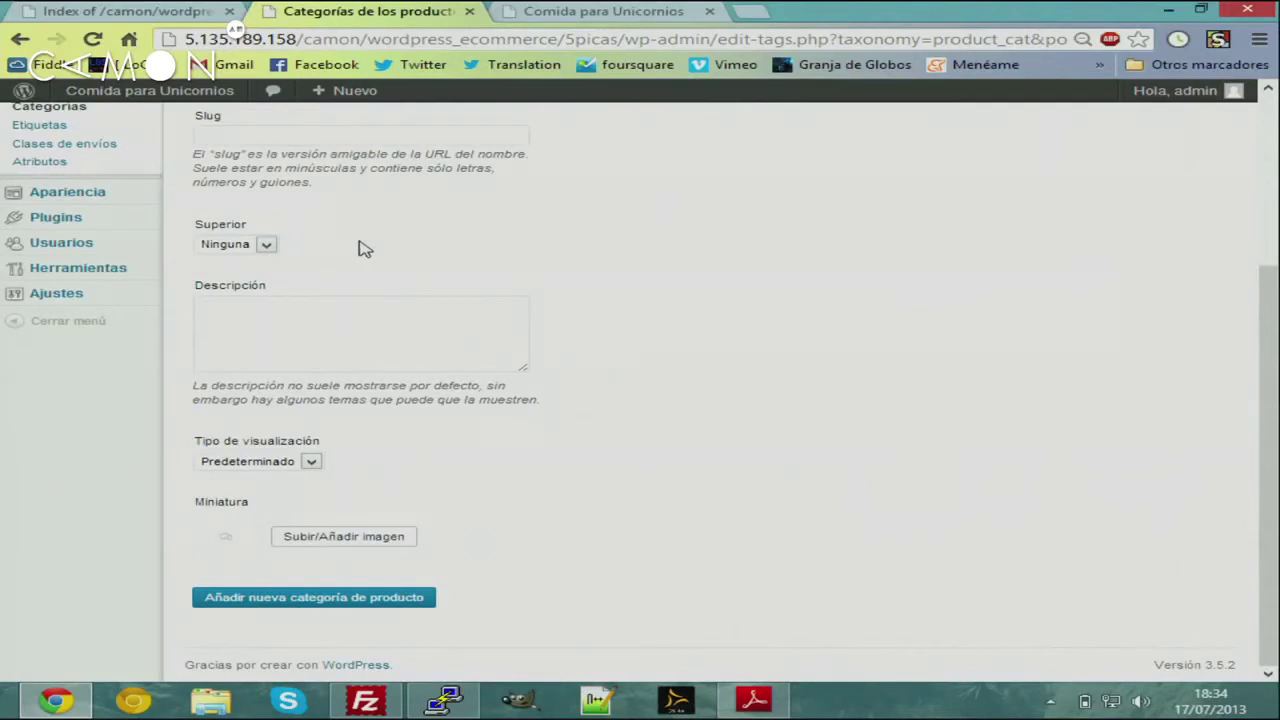
pyautogui.scroll(2, 367, 251)
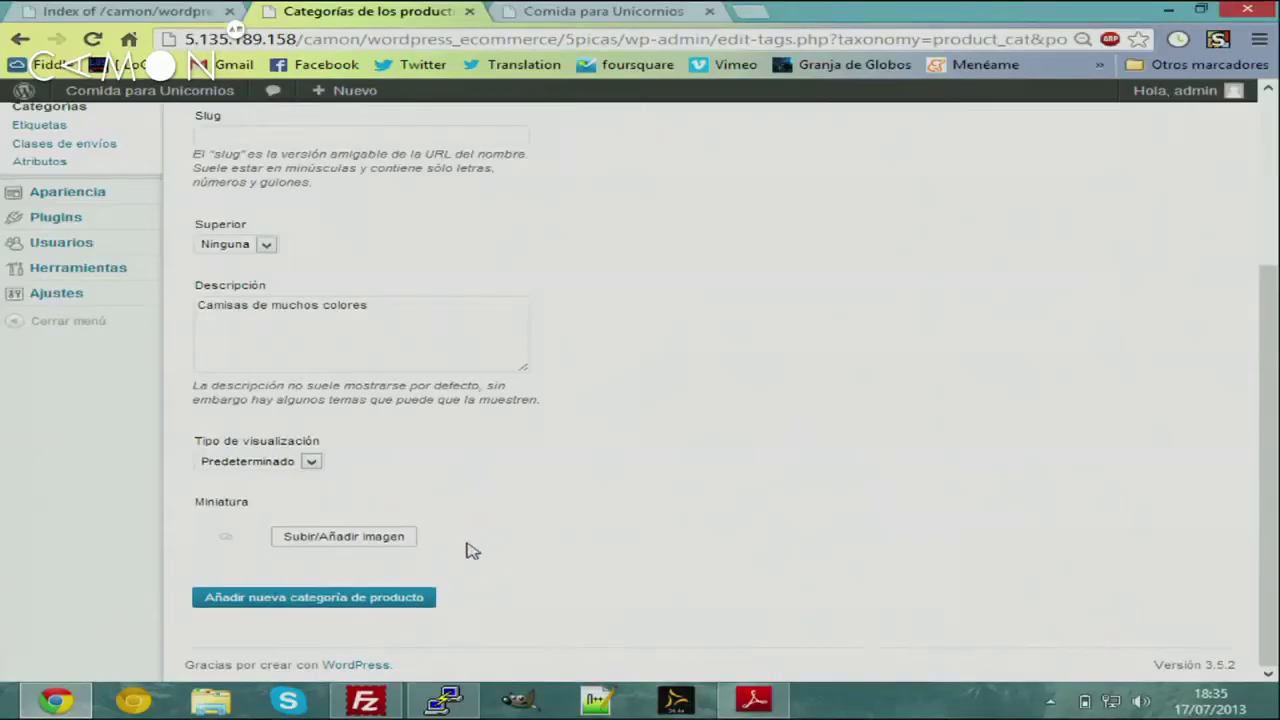
pyautogui.scroll(3, 470, 550)
pyautogui.scroll(-3, 693, 527)
pyautogui.click(348, 597)
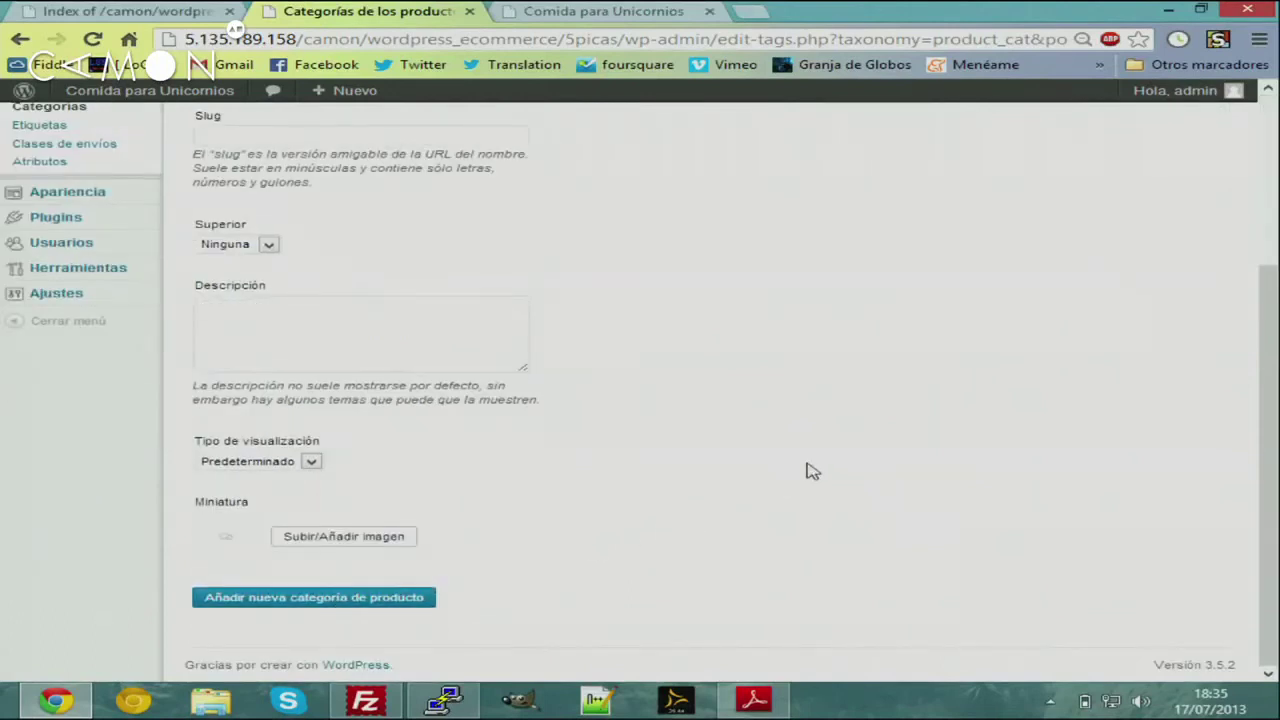
# Add a product category named "Manga Corta" with Camisas as its parent category
pyautogui.scroll(3, 806, 438)
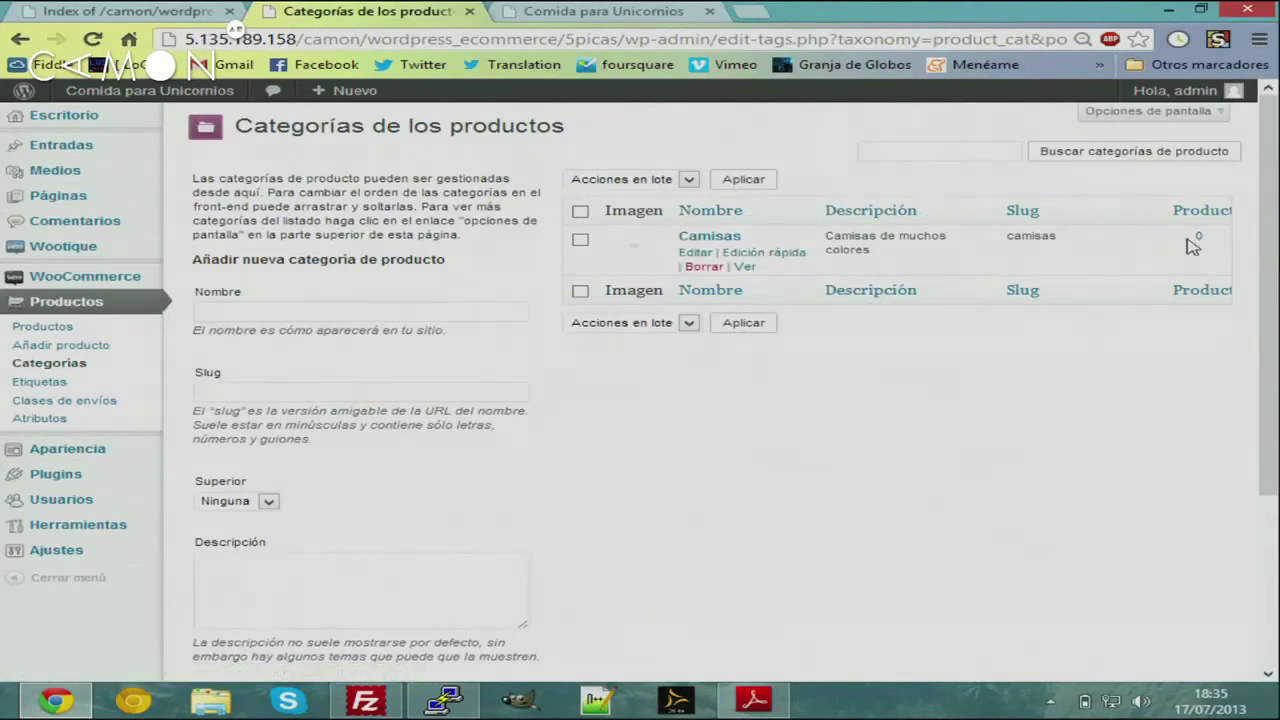
pyautogui.click(388, 313)
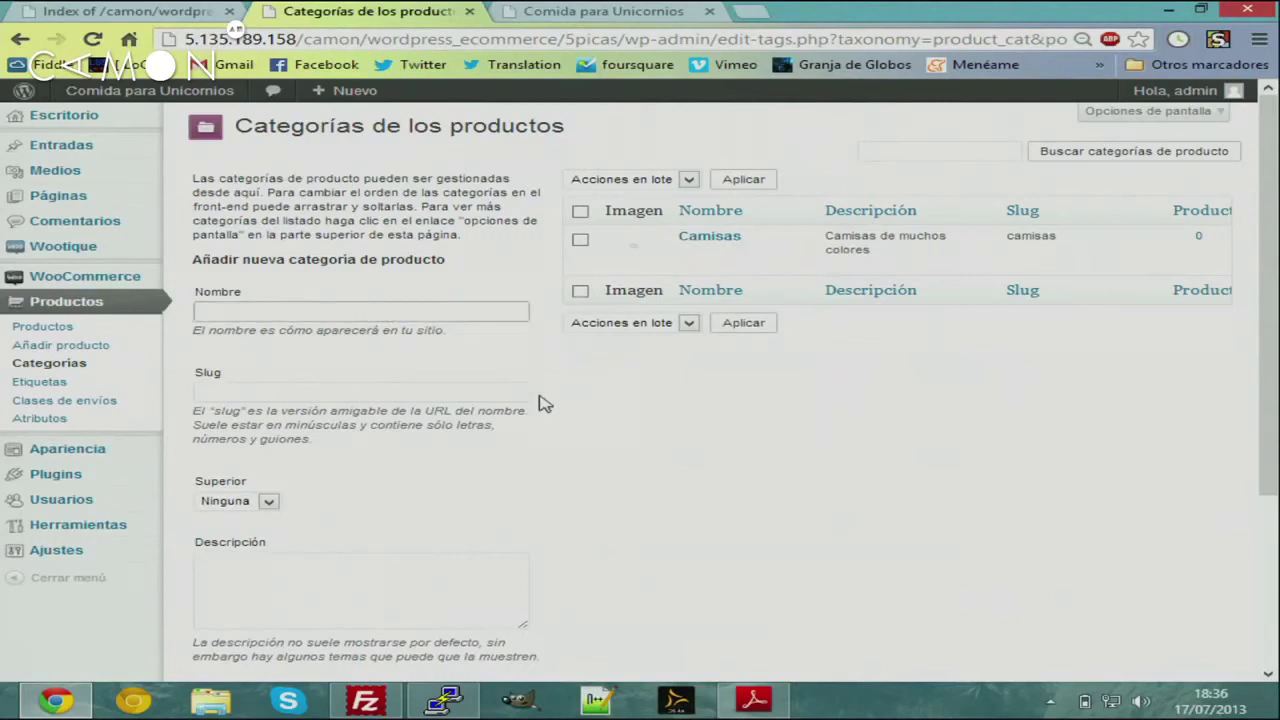
pyautogui.scroll(-1, 544, 403)
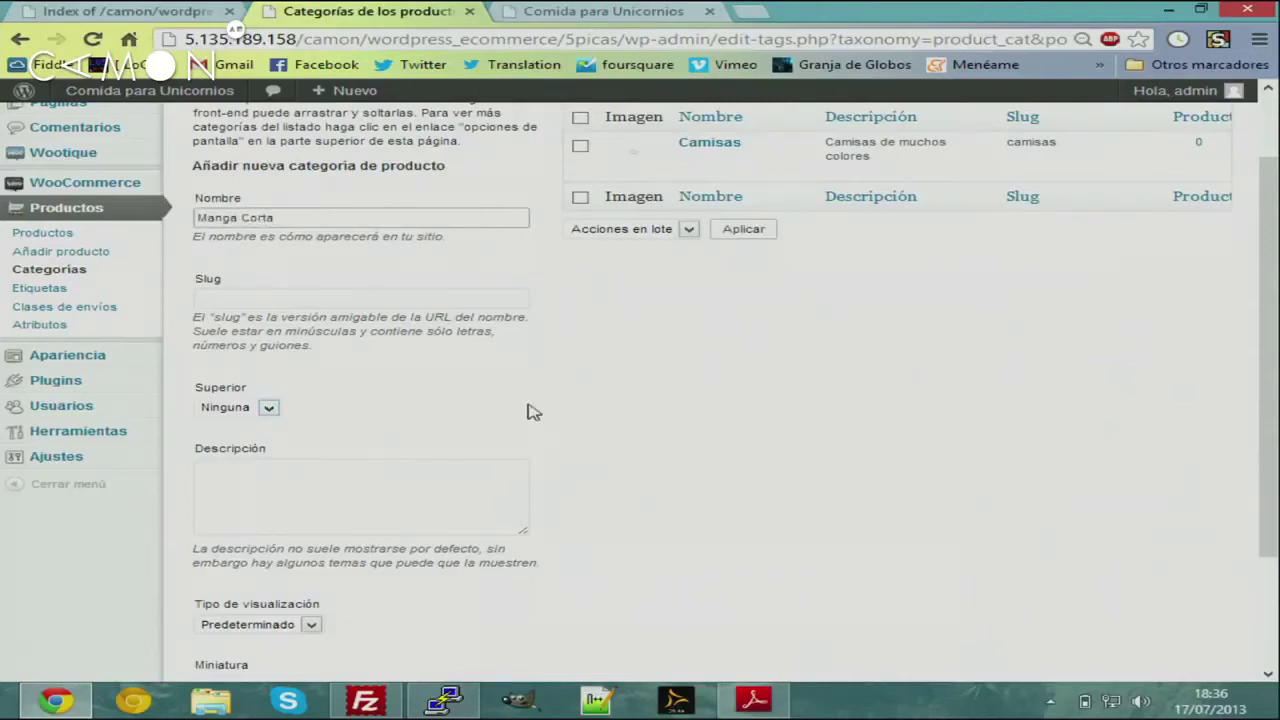
pyautogui.scroll(-2, 416, 408)
pyautogui.click(367, 344)
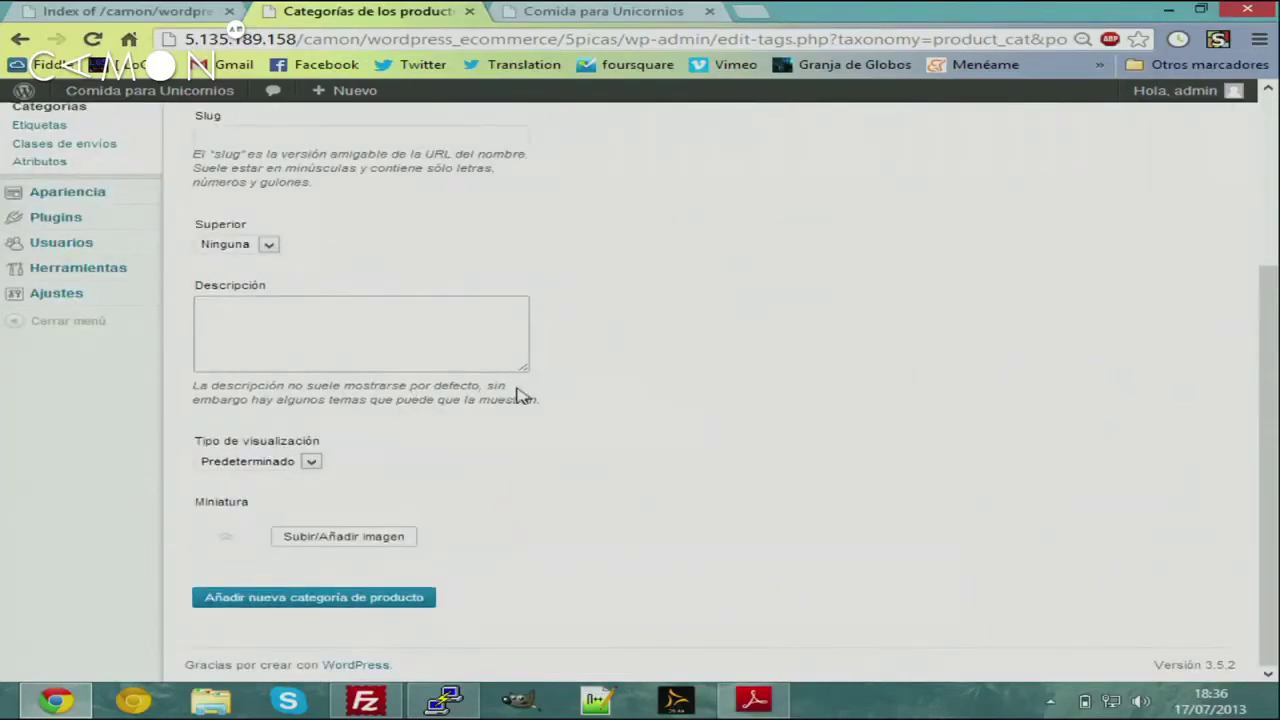
pyautogui.click(266, 244)
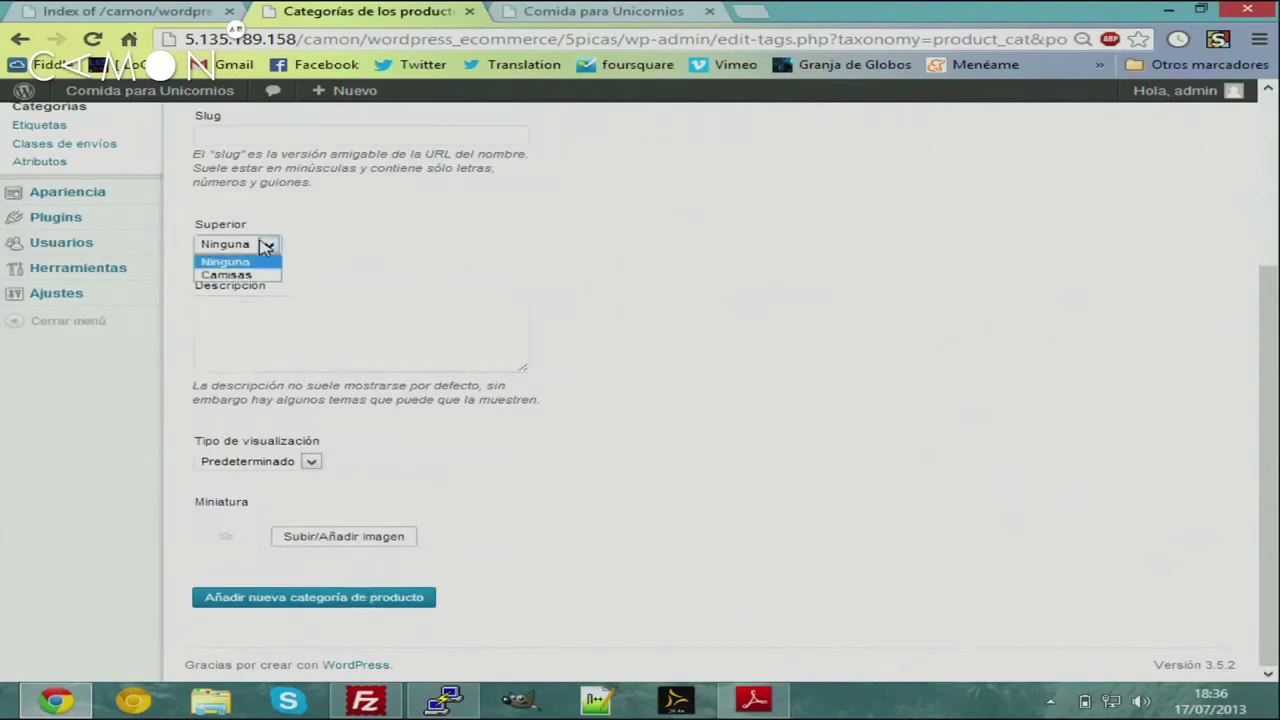
pyautogui.click(257, 278)
pyautogui.click(343, 602)
# Add a product category named "Manga Larga" under the parent category Camisas
pyautogui.scroll(3, 500, 443)
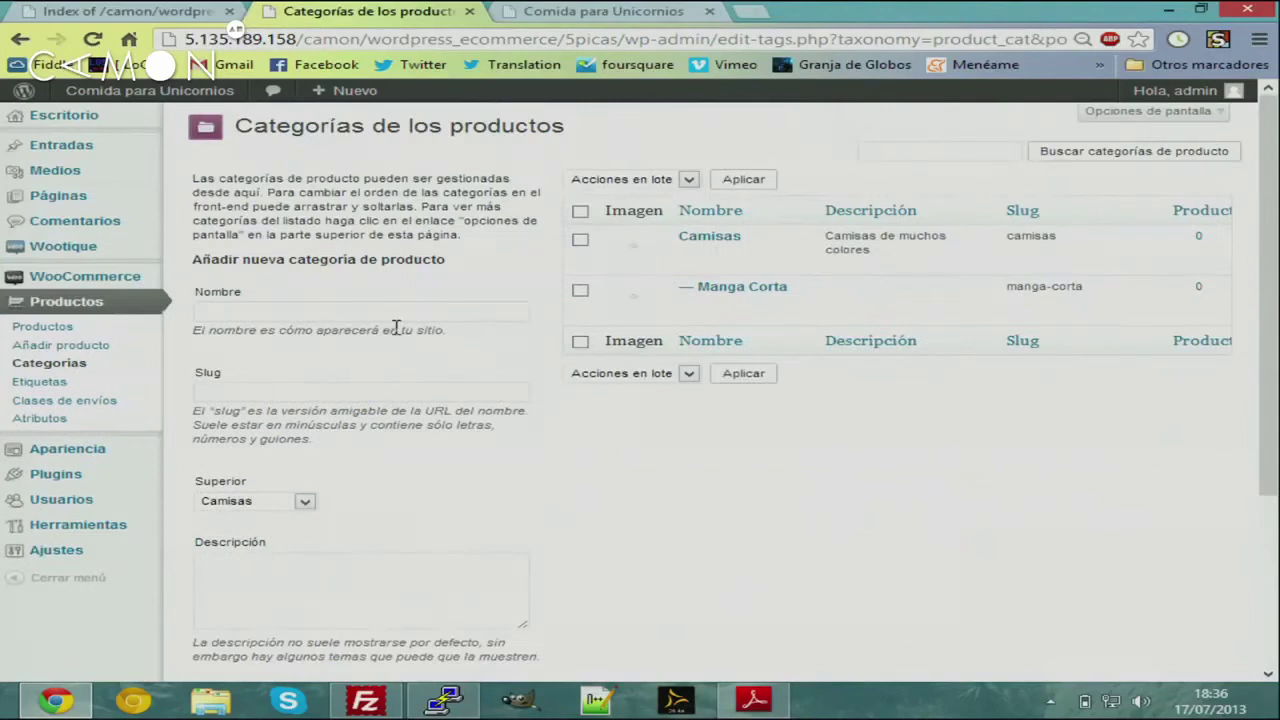
pyautogui.click(310, 314)
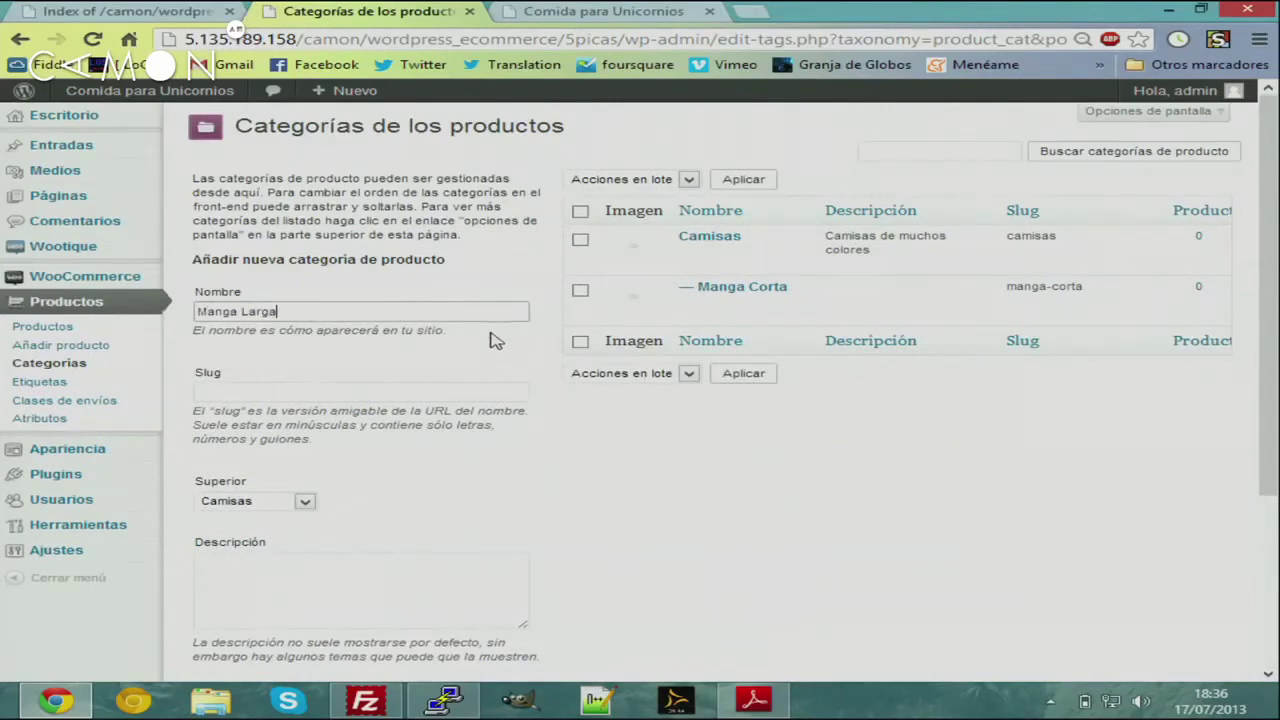
pyautogui.scroll(-3, 490, 340)
pyautogui.click(391, 598)
# Add a product category named "Pantalones", leaving Camisas as the parent category
pyautogui.scroll(3, 451, 526)
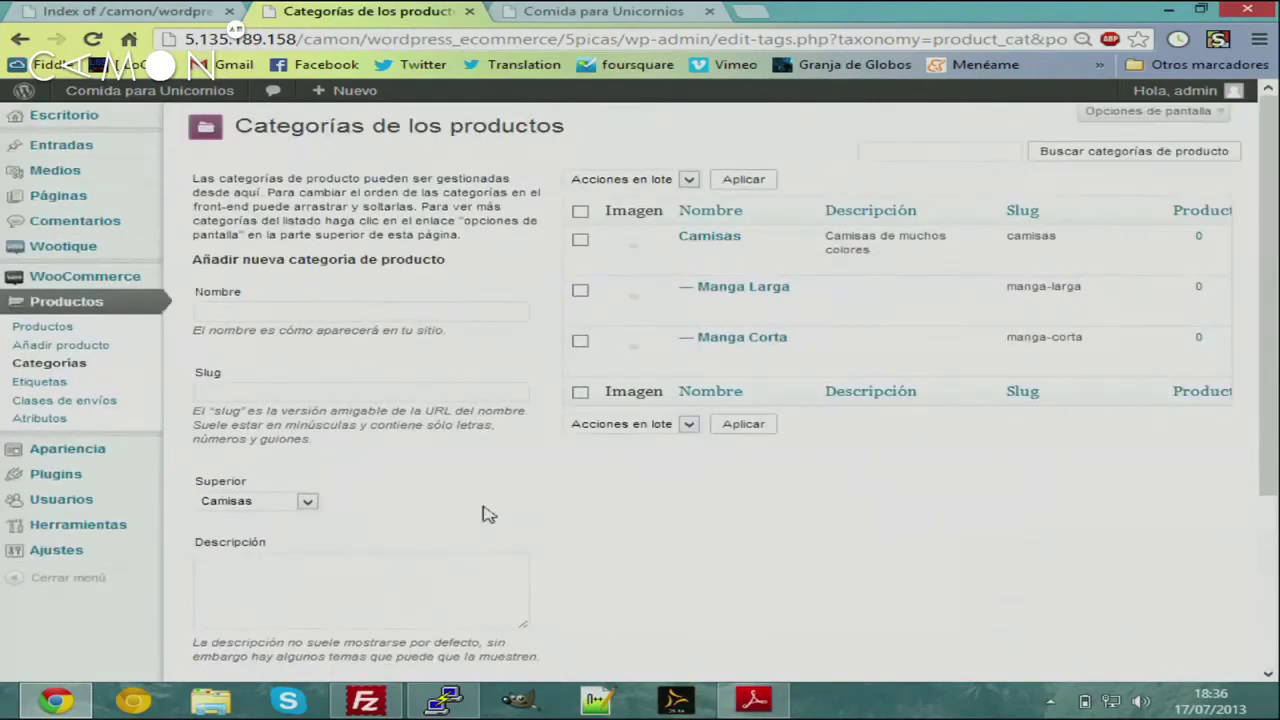
pyautogui.click(296, 306)
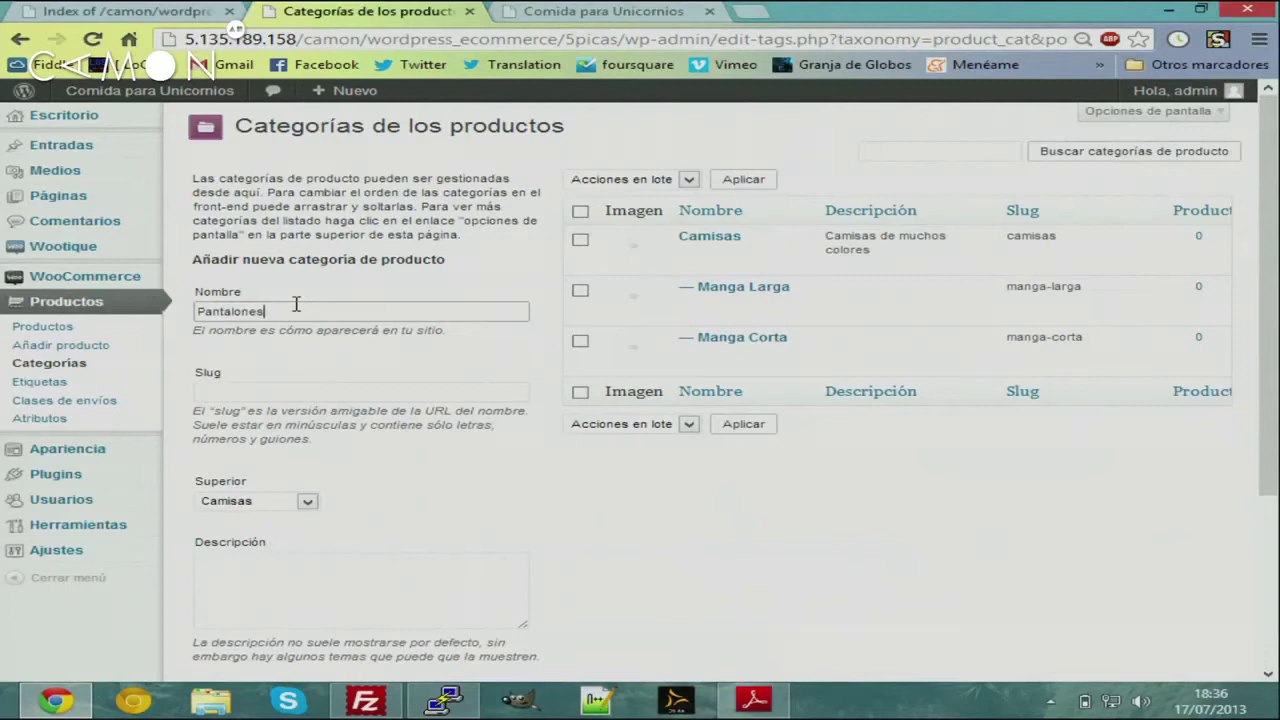
pyautogui.scroll(-3, 470, 415)
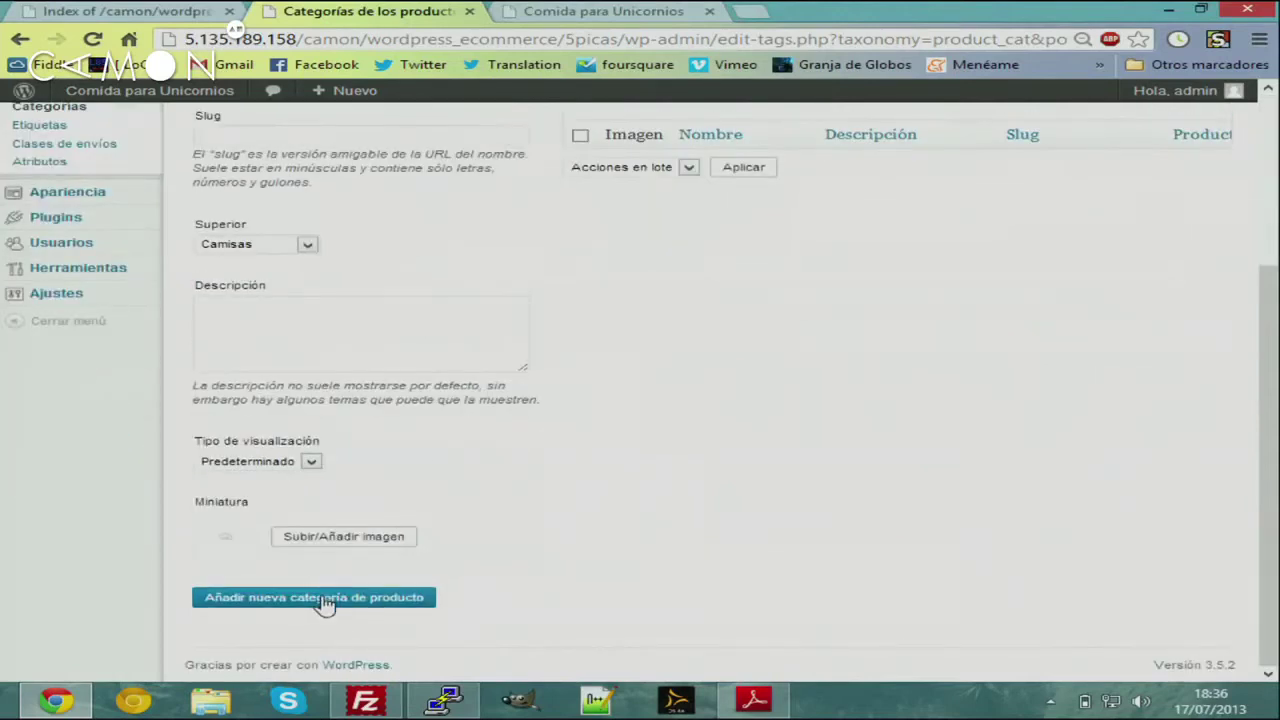
pyautogui.click(325, 600)
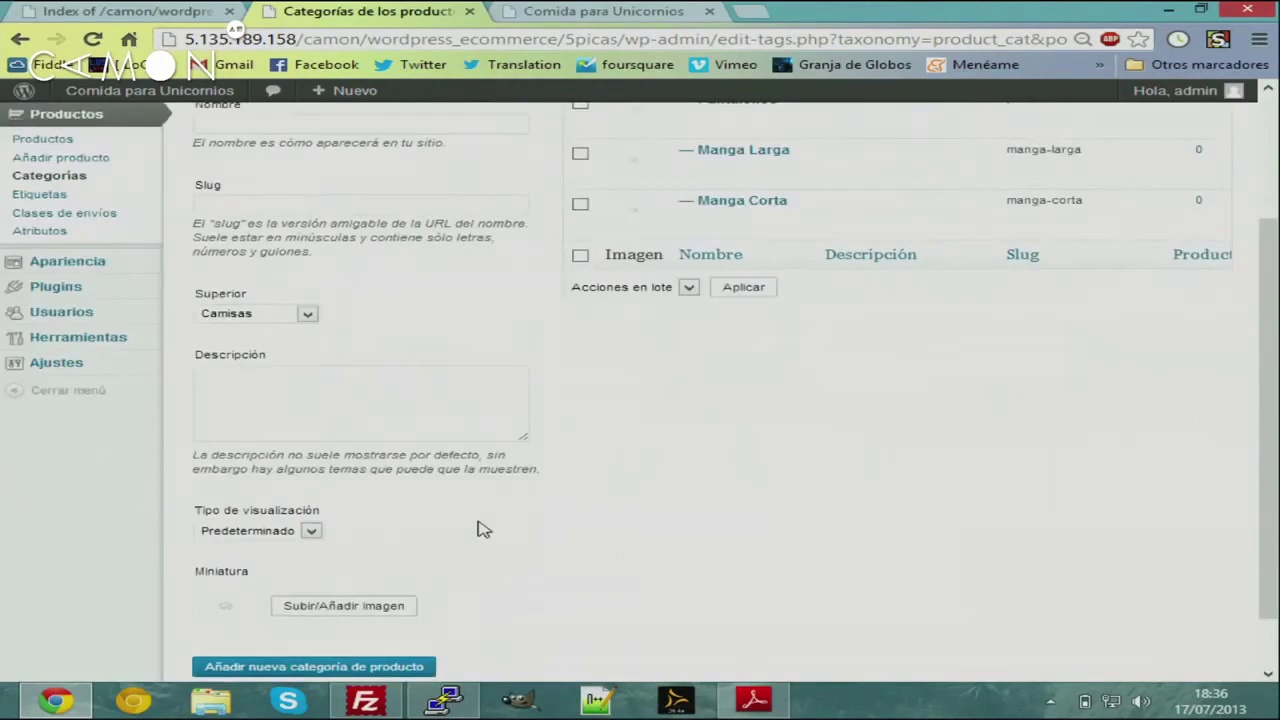
# Edit the Pantalones category, set its parent to Ninguna and save the update
pyautogui.scroll(2, 674, 314)
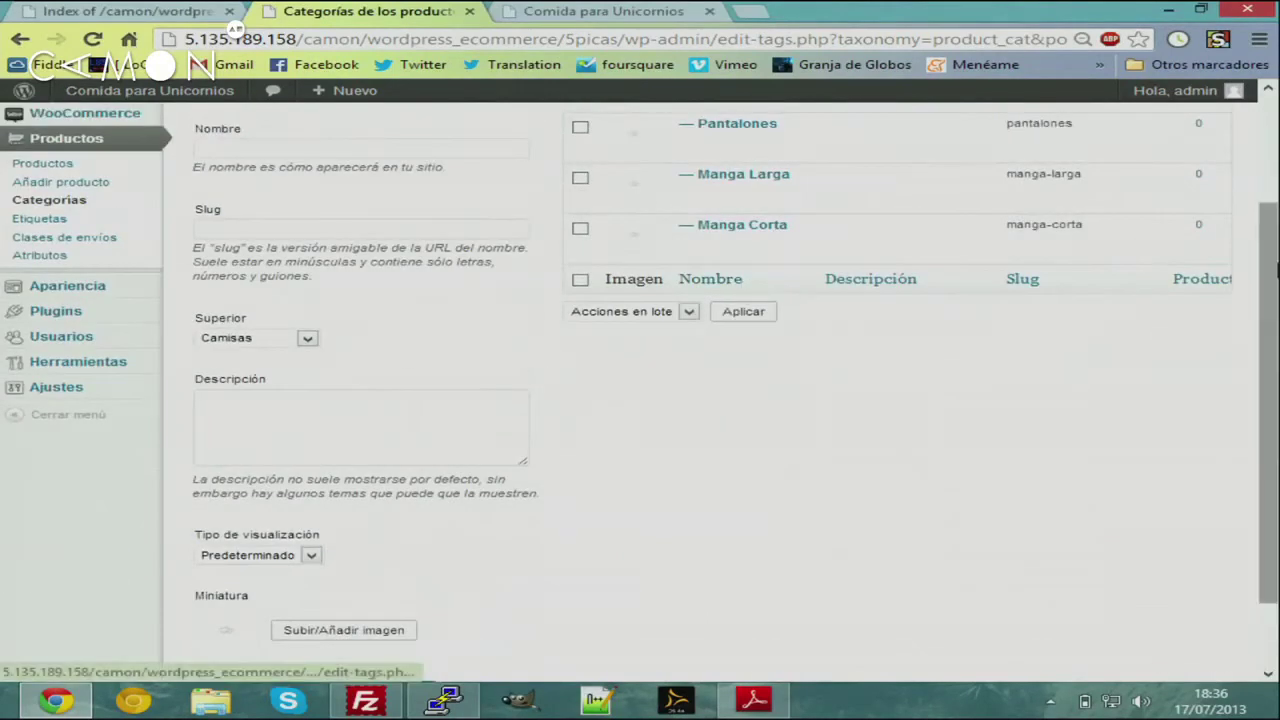
pyautogui.scroll(1, 1114, 217)
pyautogui.click(696, 221)
pyautogui.click(530, 283)
pyautogui.click(480, 297)
pyautogui.click(229, 554)
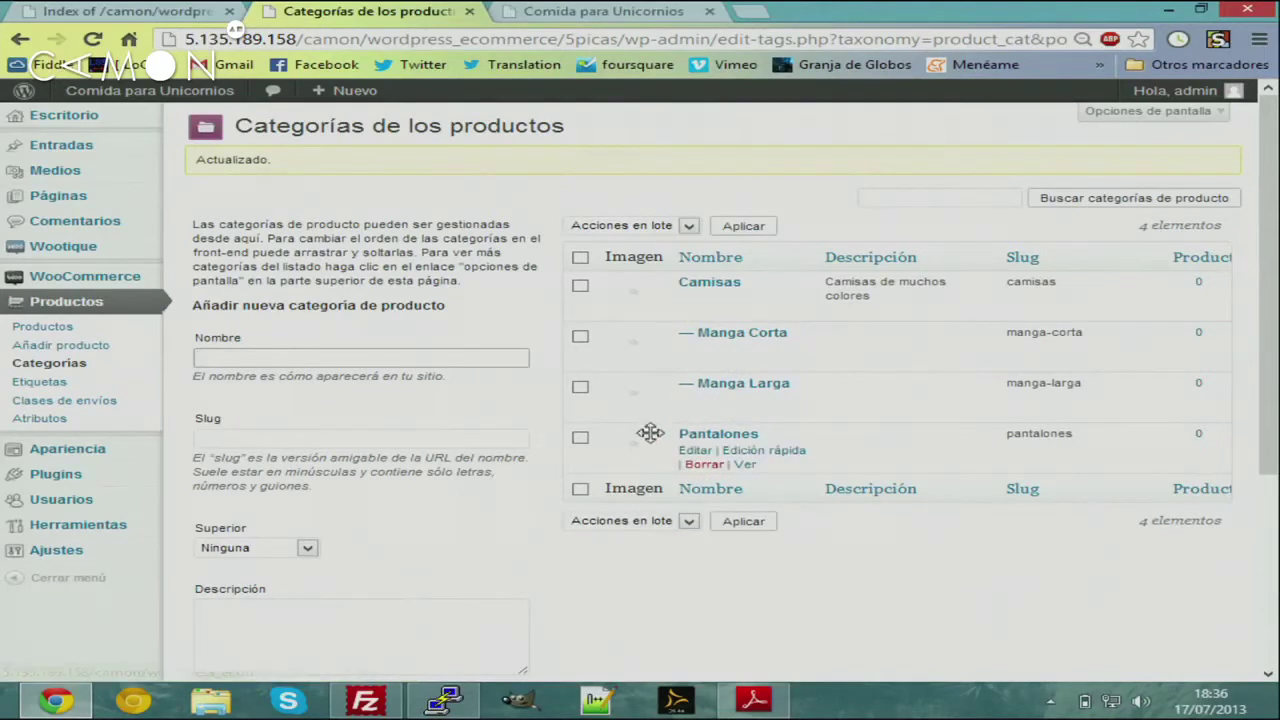
# Reorder the category list so that Pantalones comes before Camisas
pyautogui.moveTo(646, 434); pyautogui.dragTo(646, 365)
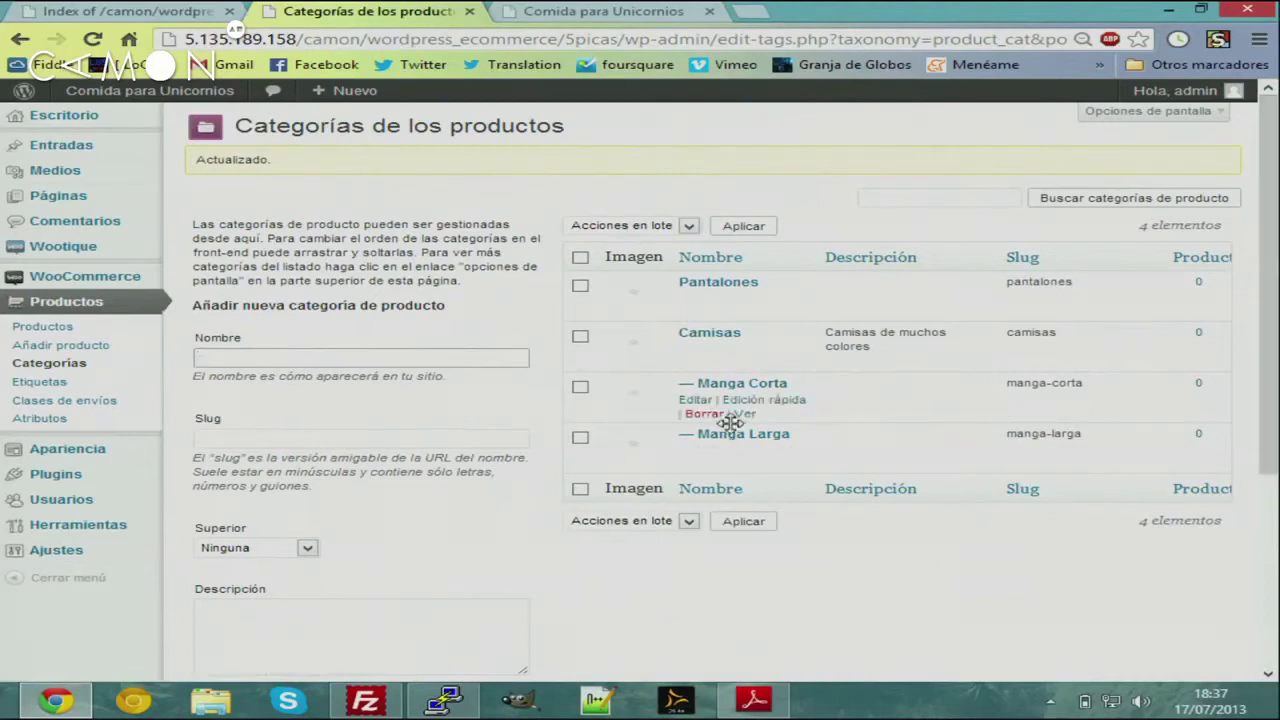
pyautogui.scroll(-1, 457, 422)
pyautogui.scroll(-1, 457, 422)
pyautogui.scroll(1, 457, 420)
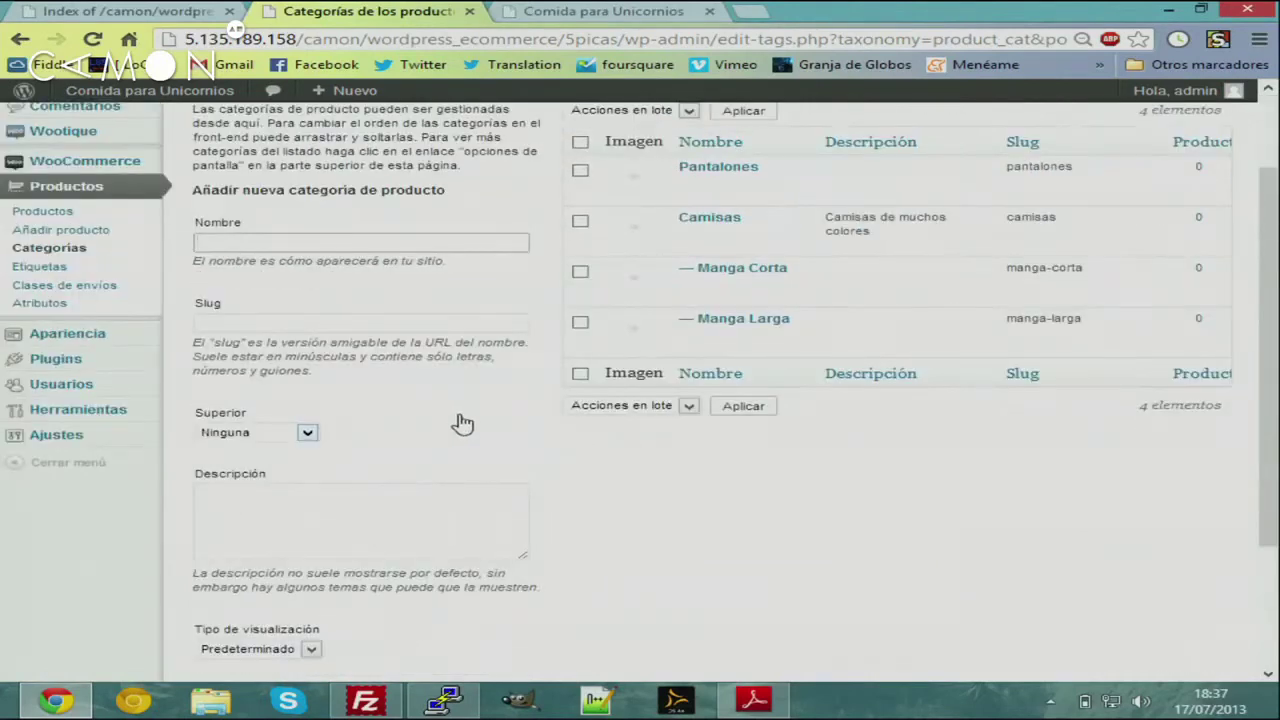
pyautogui.scroll(2, 462, 422)
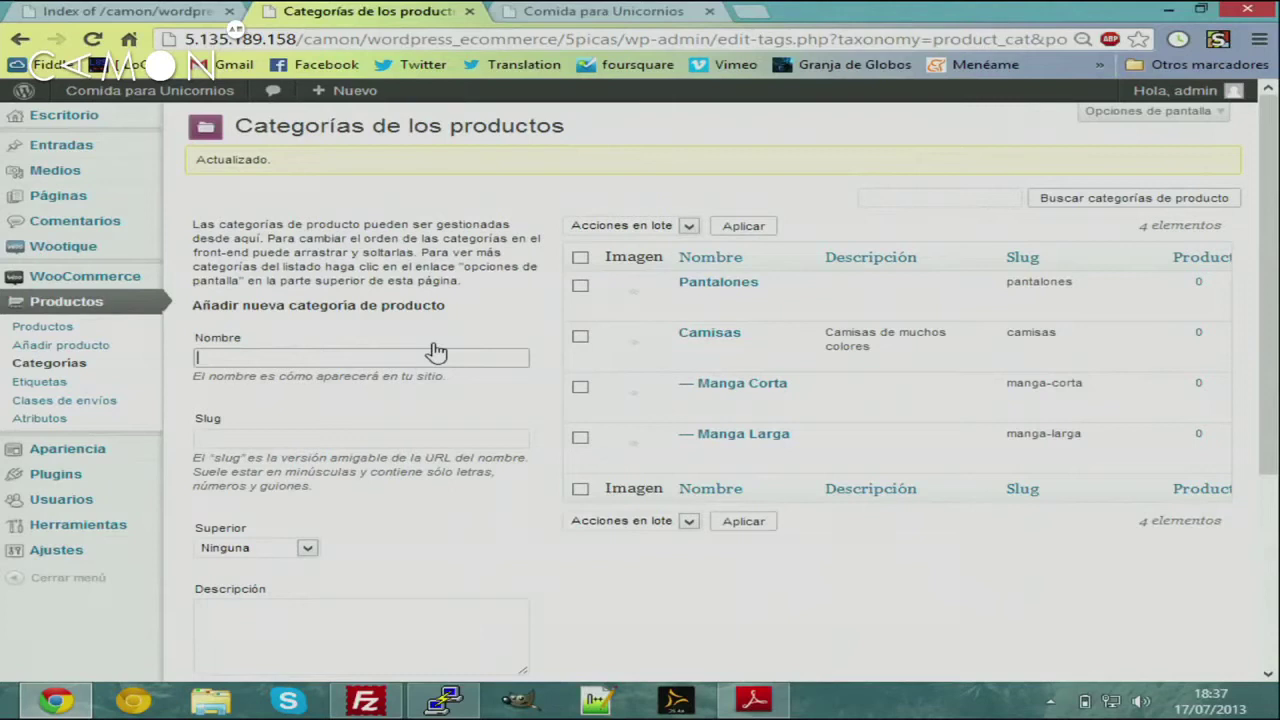
# Reload the public storefront and check its home page and the Tienda page for the categories
pyautogui.click(681, 10)
pyautogui.click(530, 38)
pyautogui.press('Return')
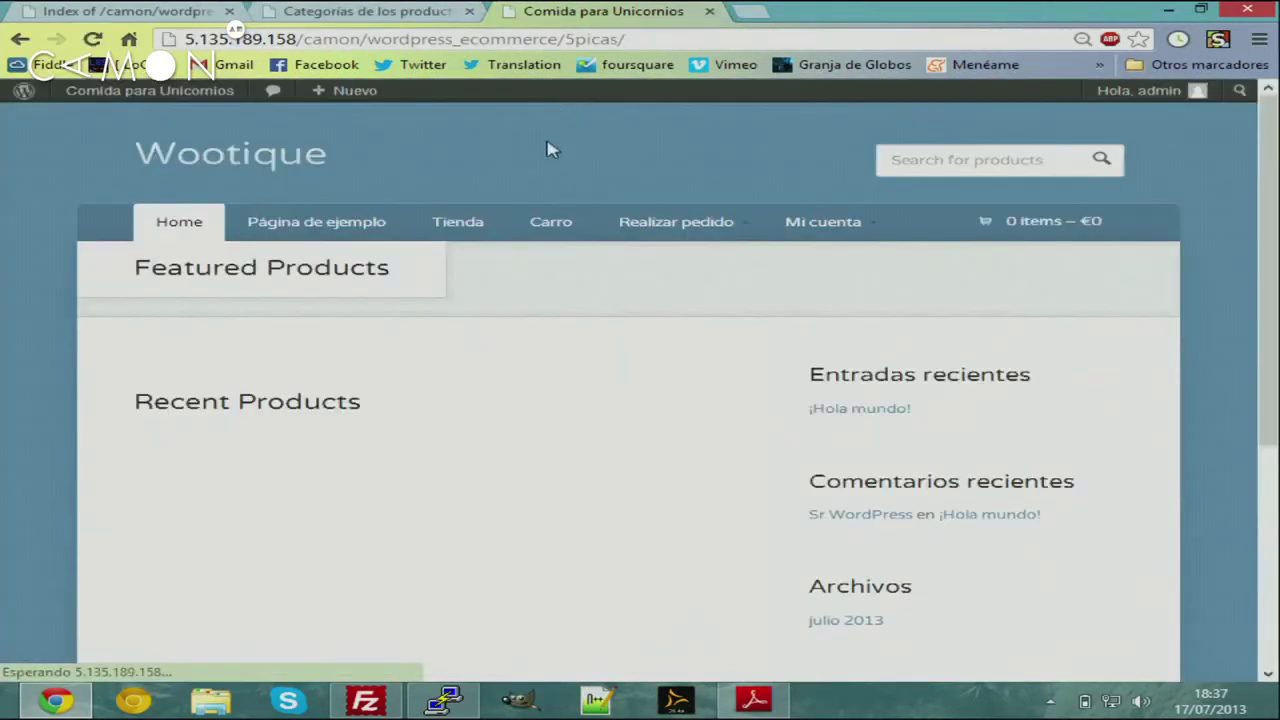
pyautogui.scroll(-4, 524, 218)
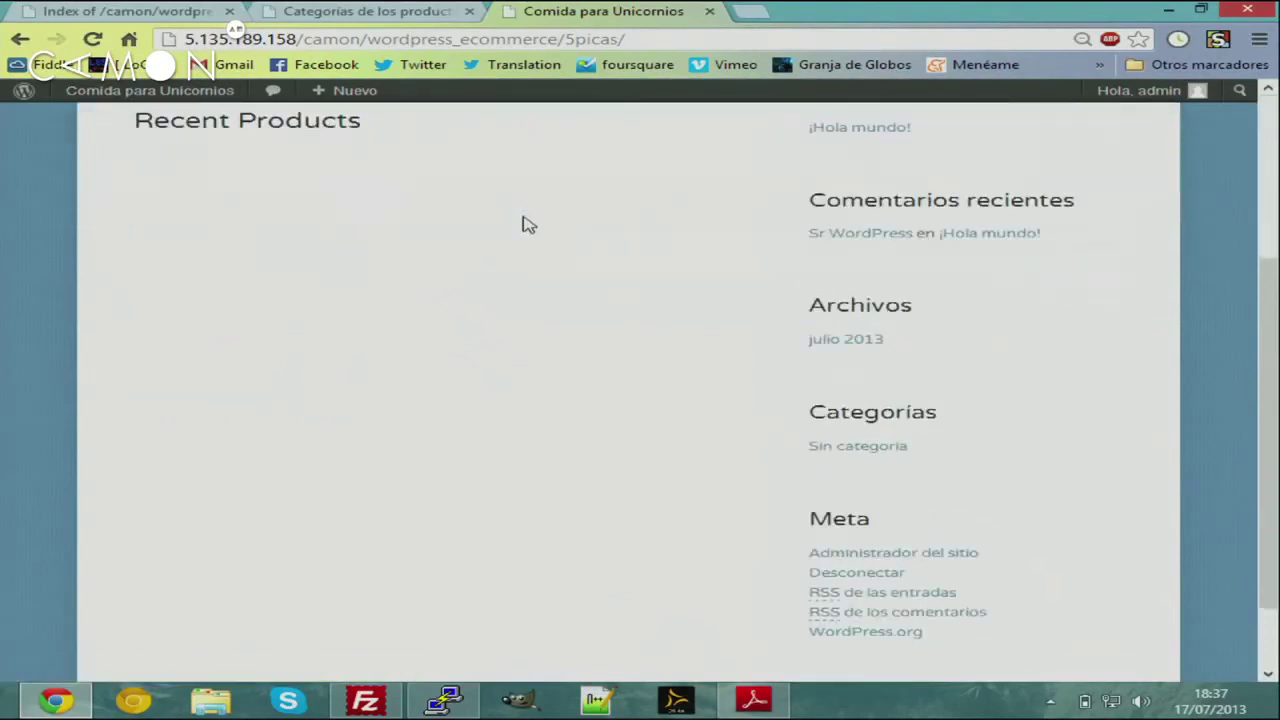
pyautogui.scroll(4, 528, 224)
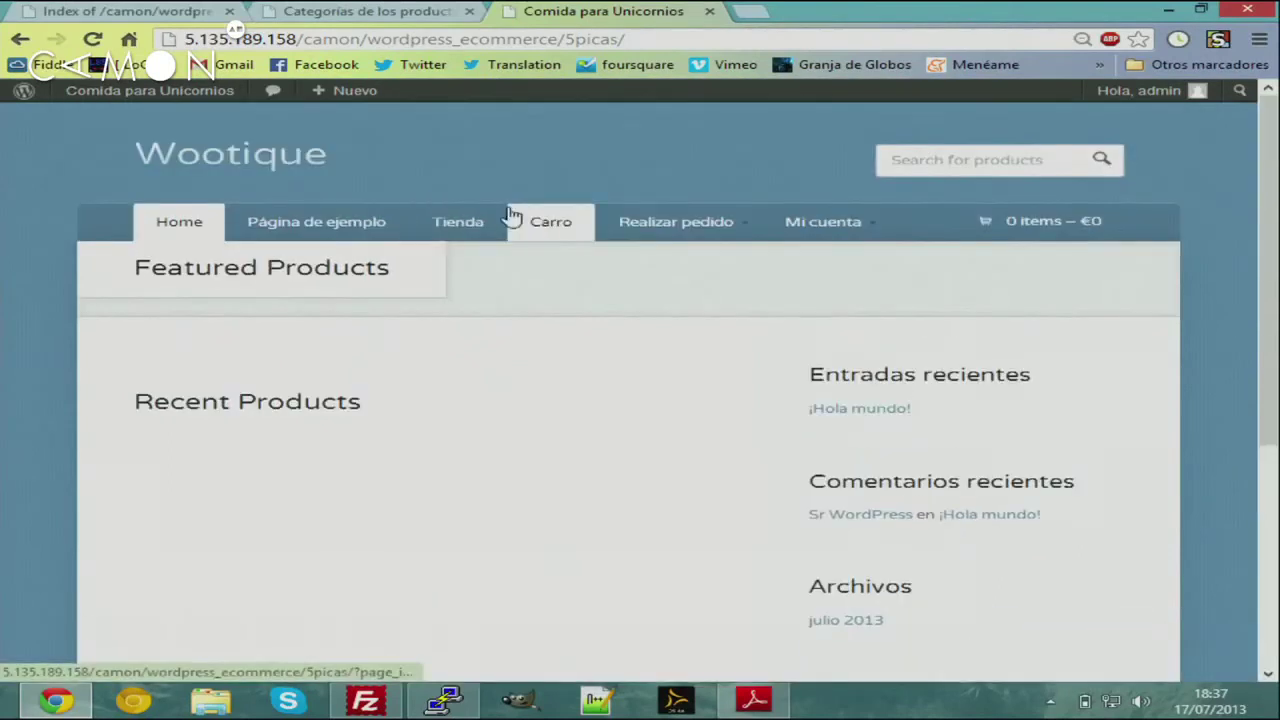
pyautogui.click(474, 221)
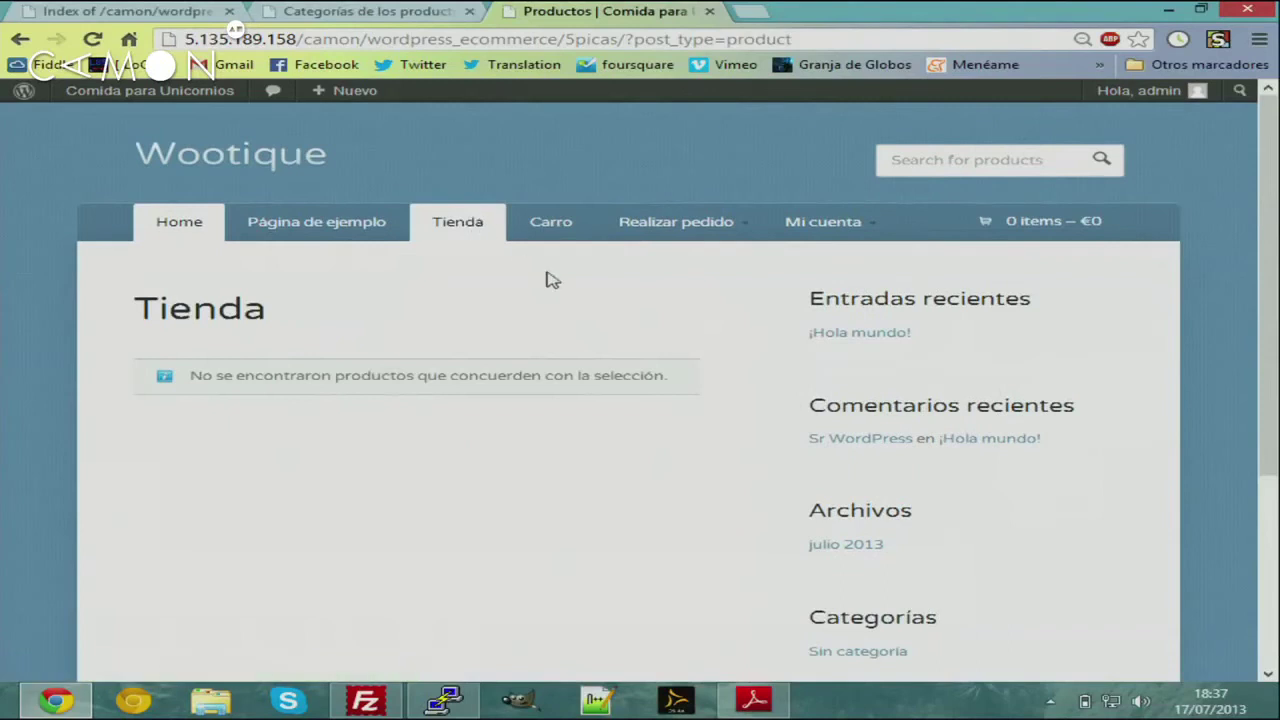
pyautogui.click(168, 222)
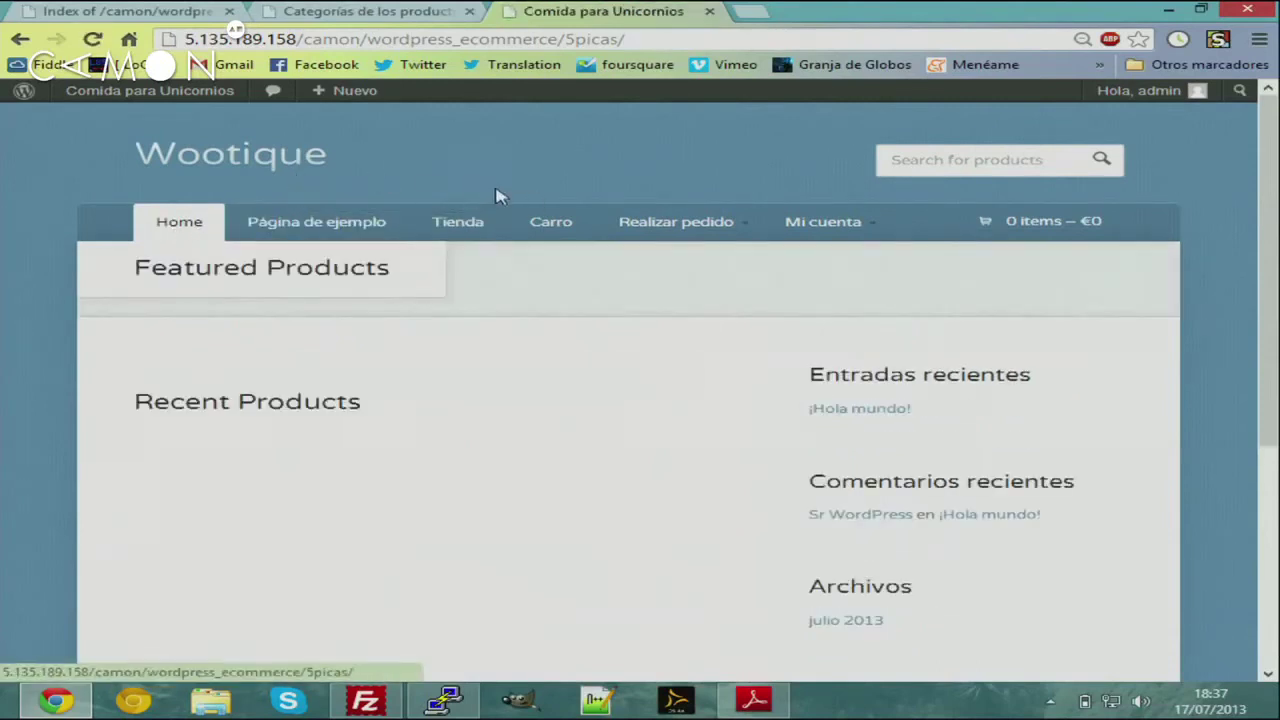
# Return to the store administration and start a new product titled "Camisa Roja"
pyautogui.click(305, 12)
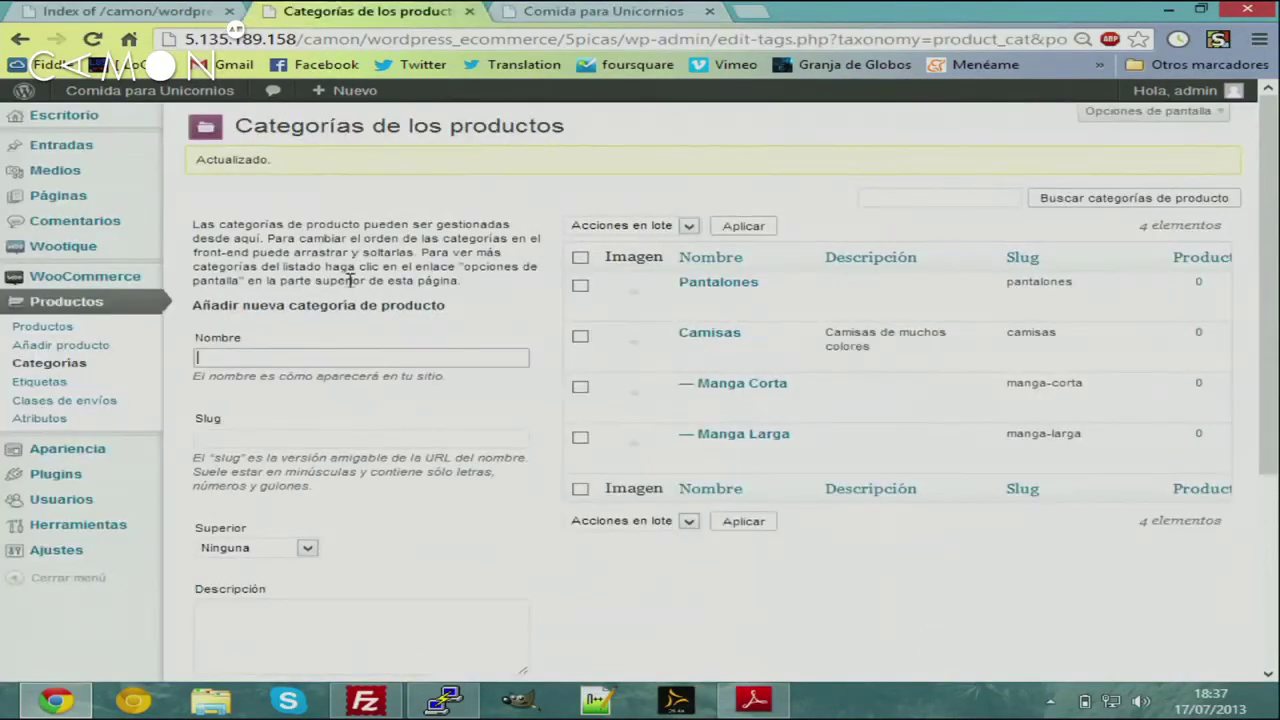
pyautogui.moveTo(706, 317)
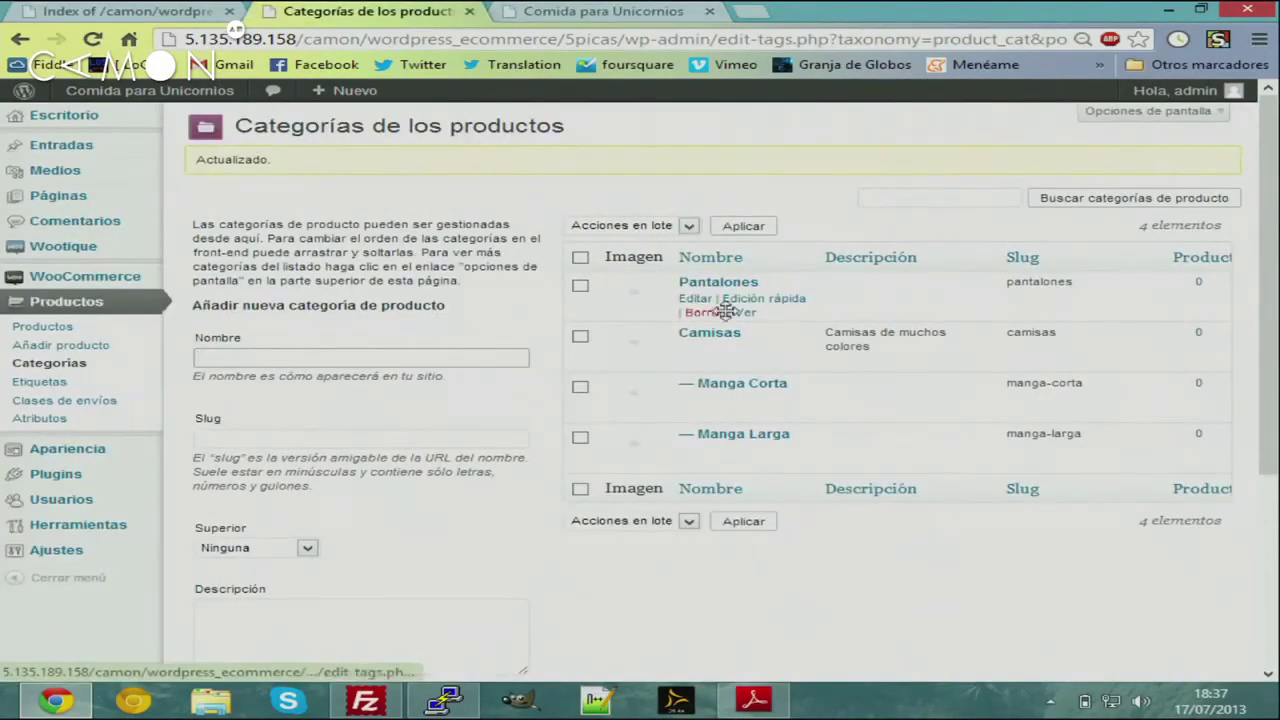
pyautogui.click(101, 348)
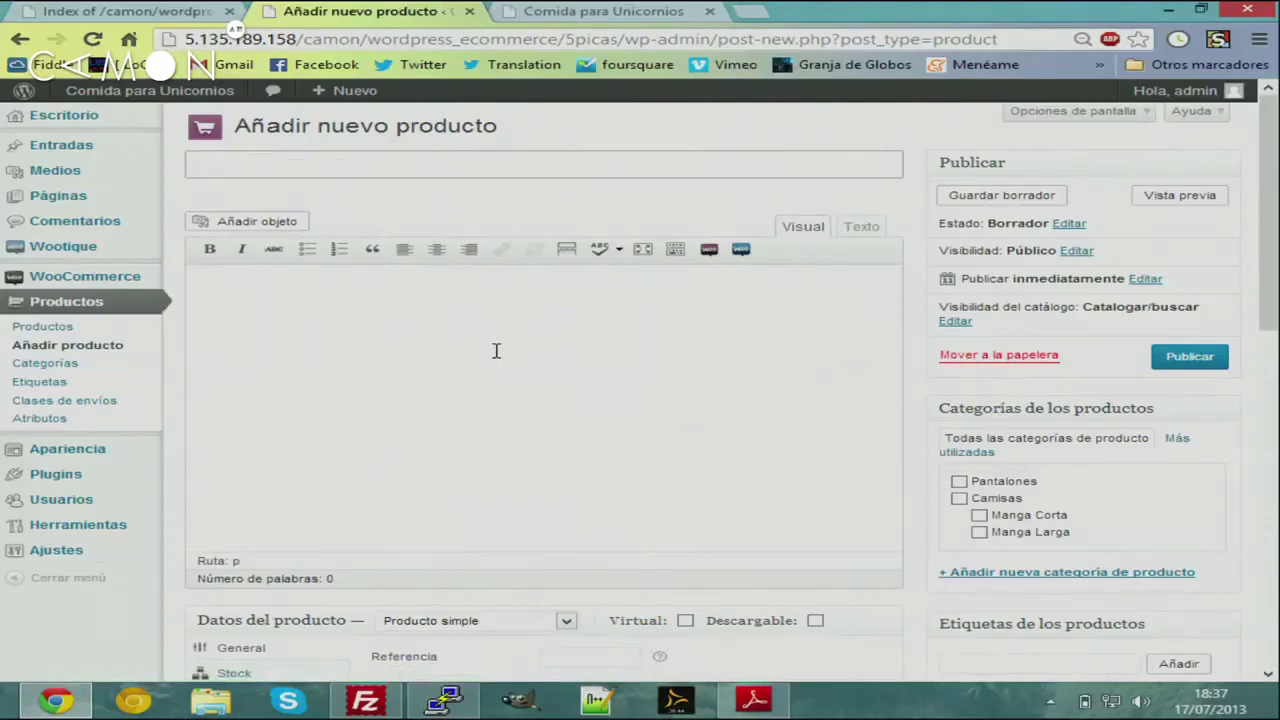
pyautogui.write('misa Roja')
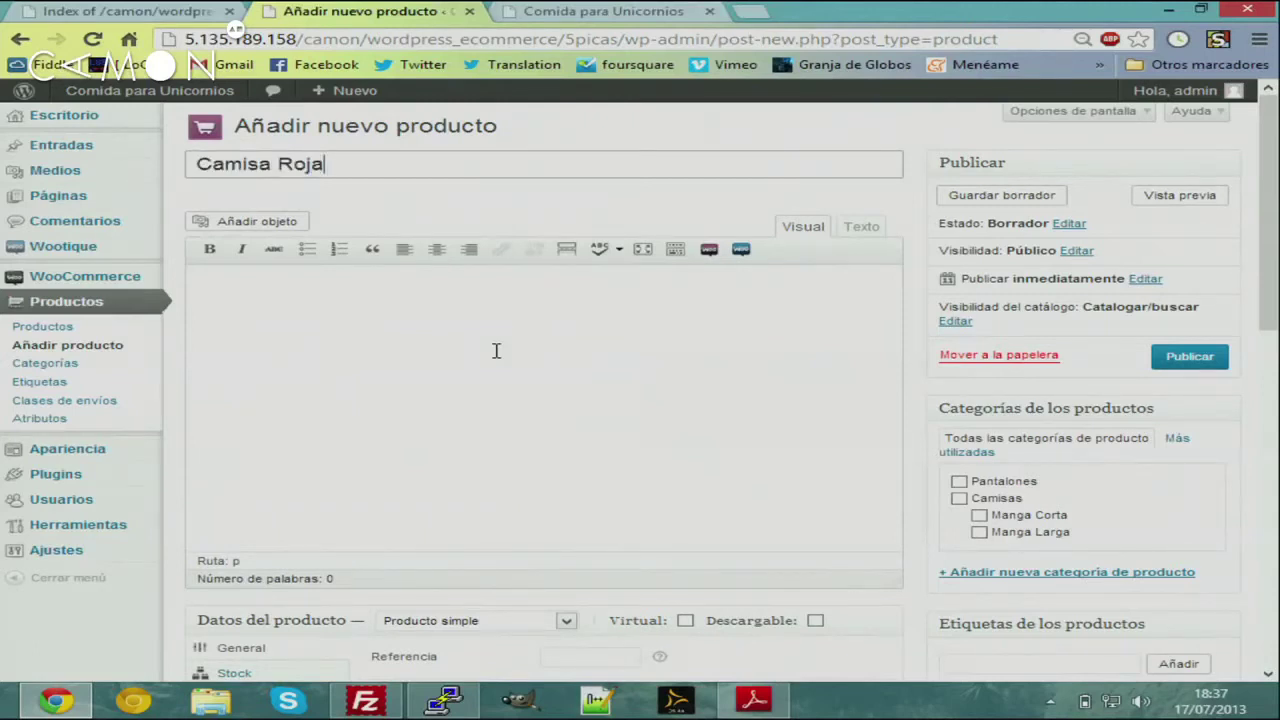
# Enter "Esta es la descripción del producto, con todo detalle!" as the product's main description
pyautogui.press('Tab')
pyautogui.scroll(-5, 496, 350)
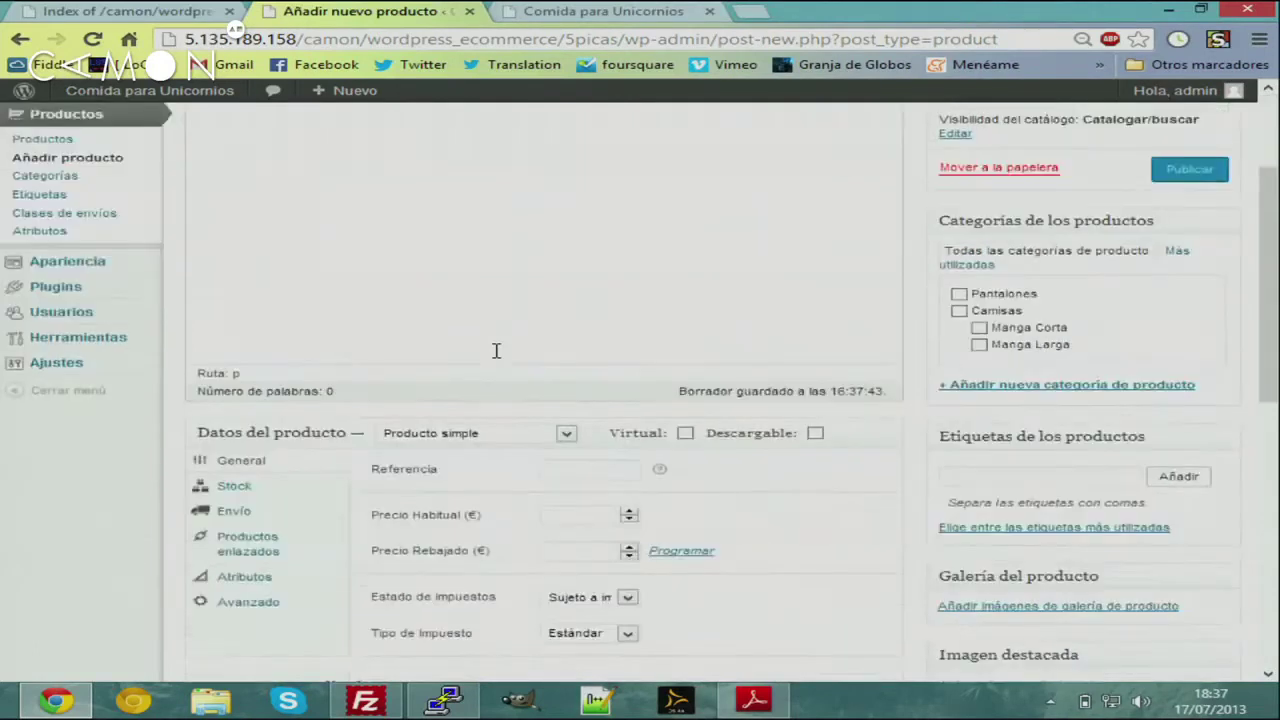
pyautogui.scroll(3, 496, 350)
pyautogui.scroll(-4, 497, 351)
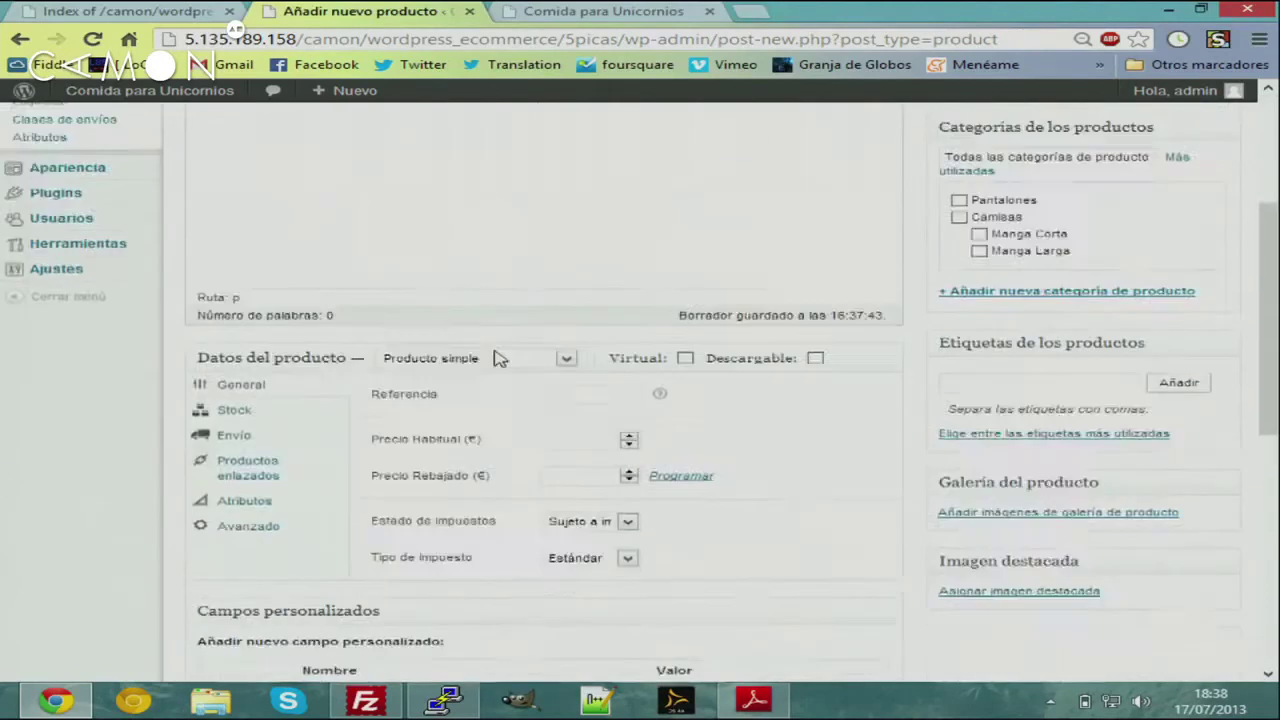
pyautogui.scroll(1, 1262, 318)
pyautogui.scroll(3, 1262, 318)
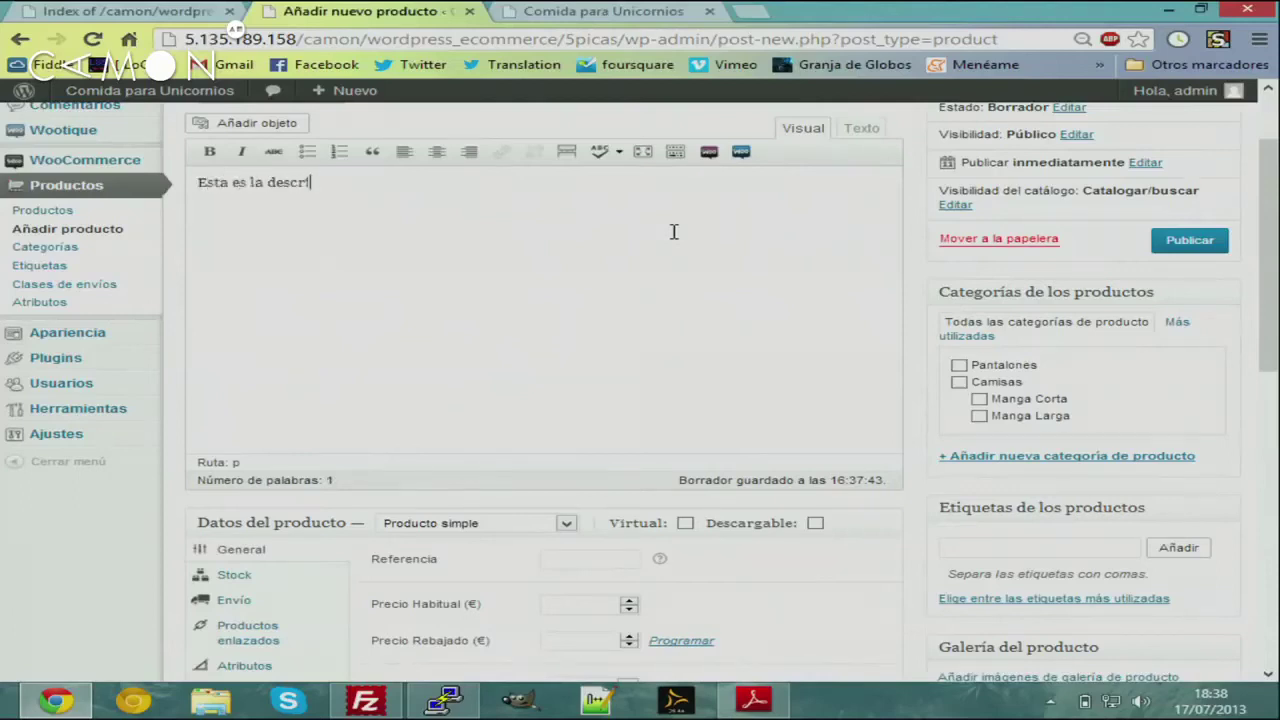
pyautogui.write('del producto, con todo detalle!')
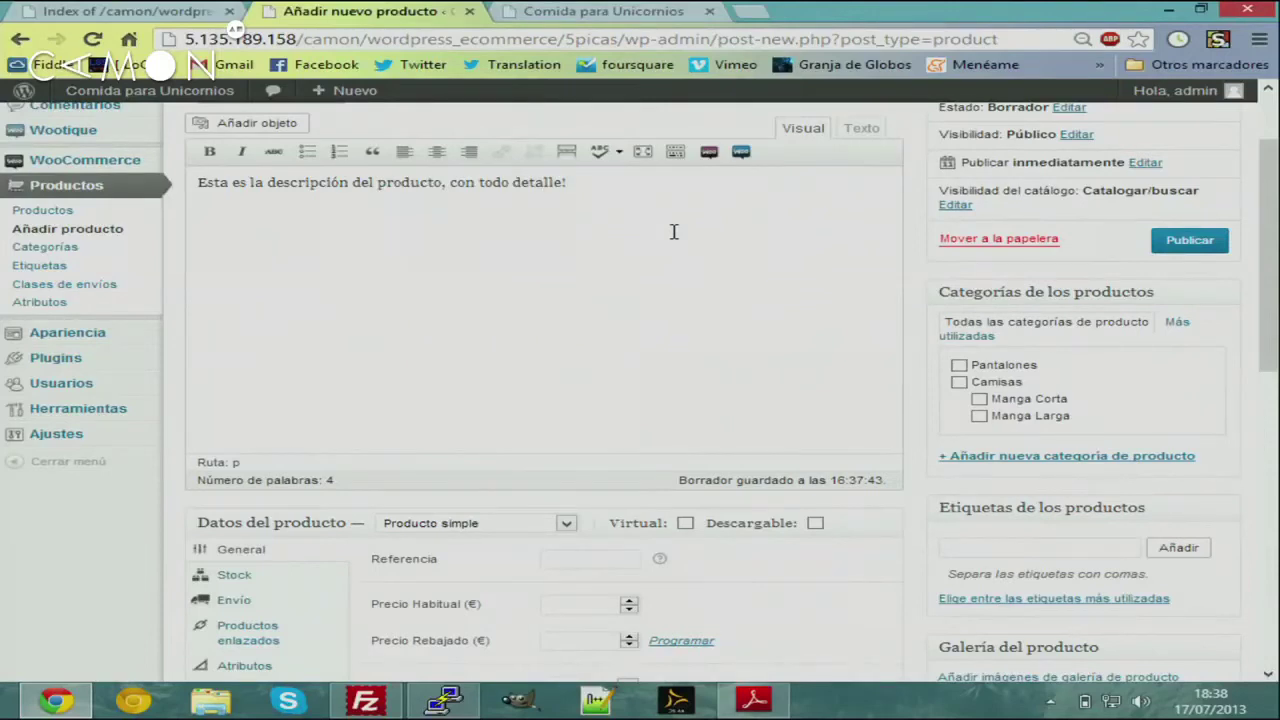
# Assign the red shirt picture Camisa vermella.jpg as the product's featured image
pyautogui.moveTo(1274, 211); pyautogui.dragTo(1275, 313)
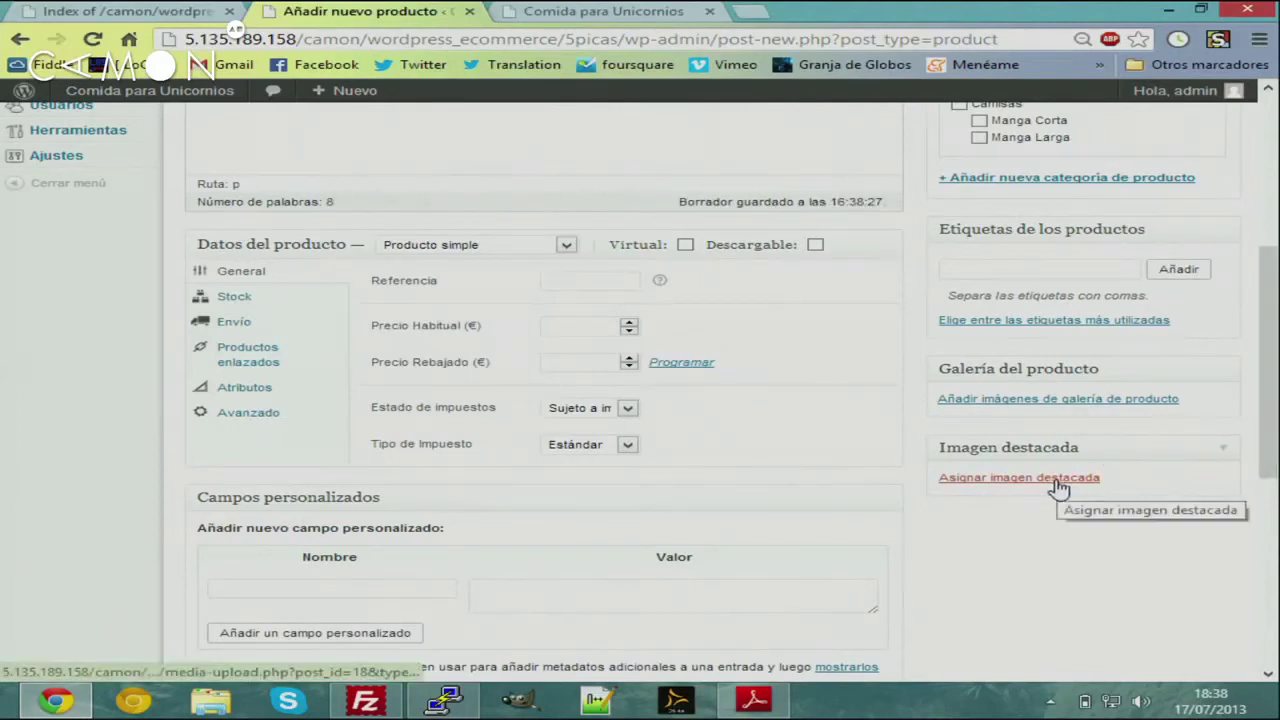
pyautogui.click(995, 484)
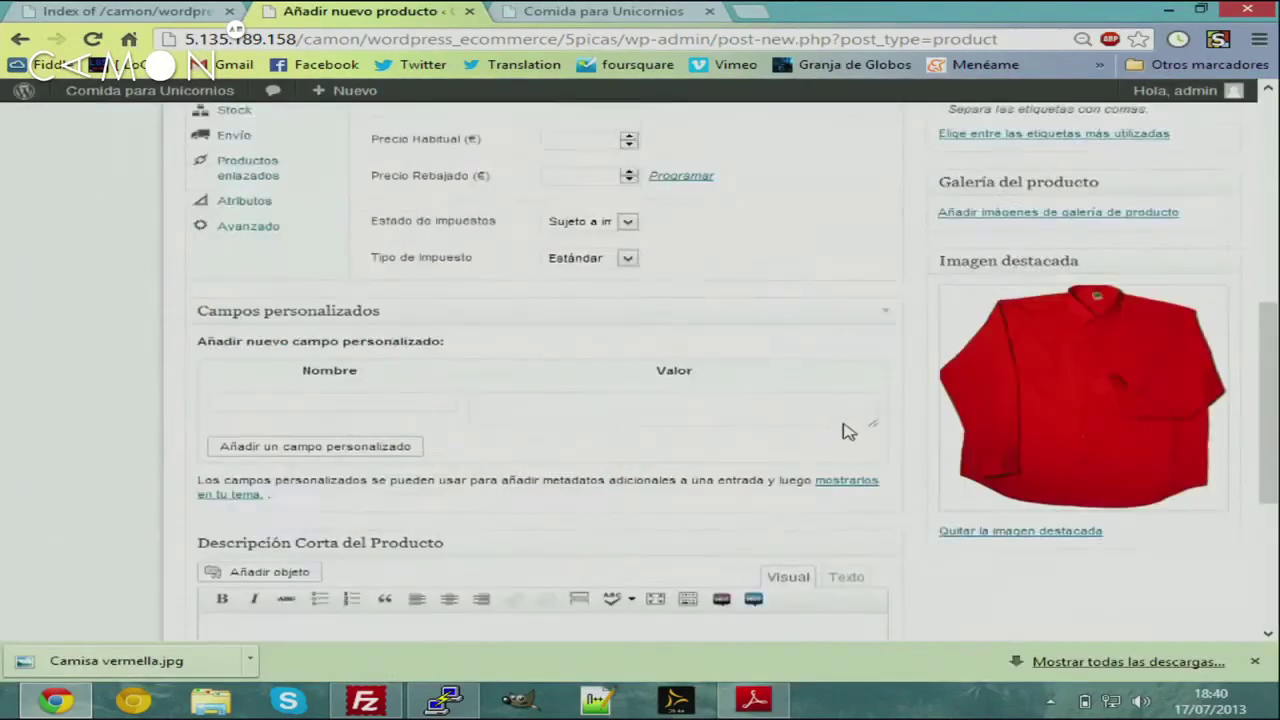
# Set the product's regular price to 30 € and display the scheduling dates for the sale price
pyautogui.scroll(-1, 760, 400)
pyautogui.scroll(1, 757, 391)
pyautogui.moveTo(1265, 430); pyautogui.dragTo(1266, 337)
pyautogui.click(601, 334)
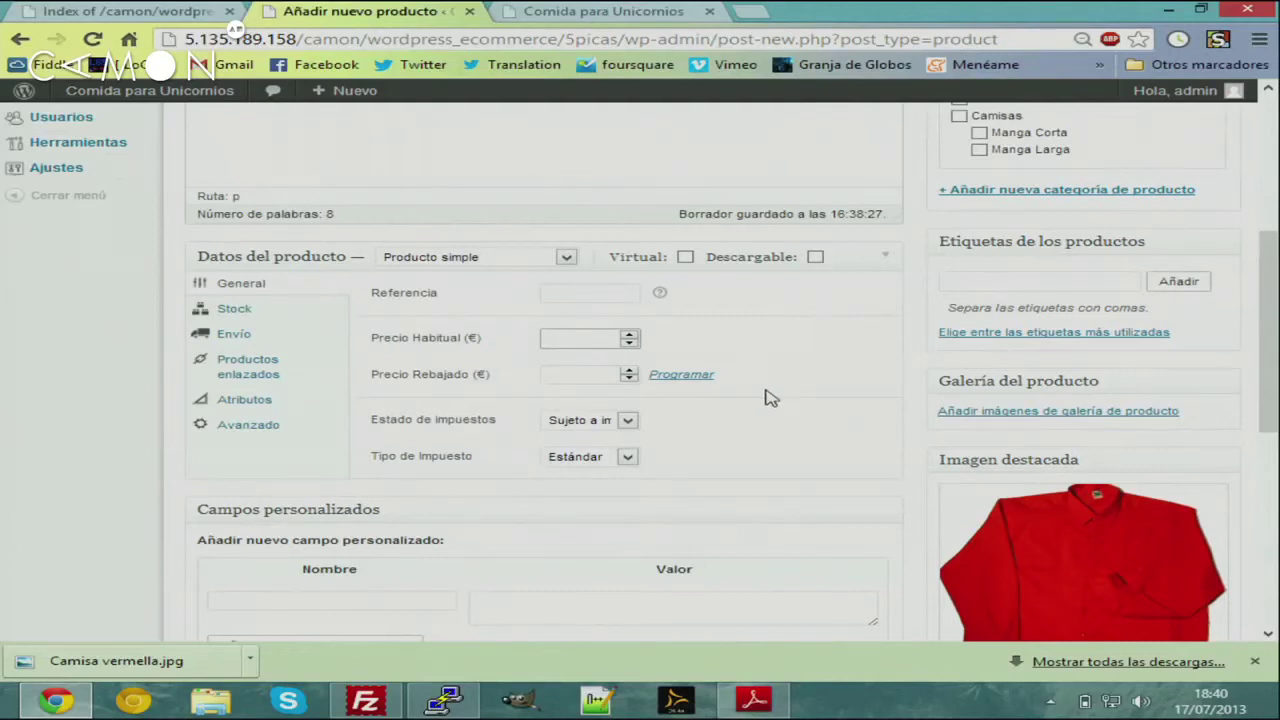
pyautogui.write('30')
pyautogui.click(583, 372)
pyautogui.click(704, 377)
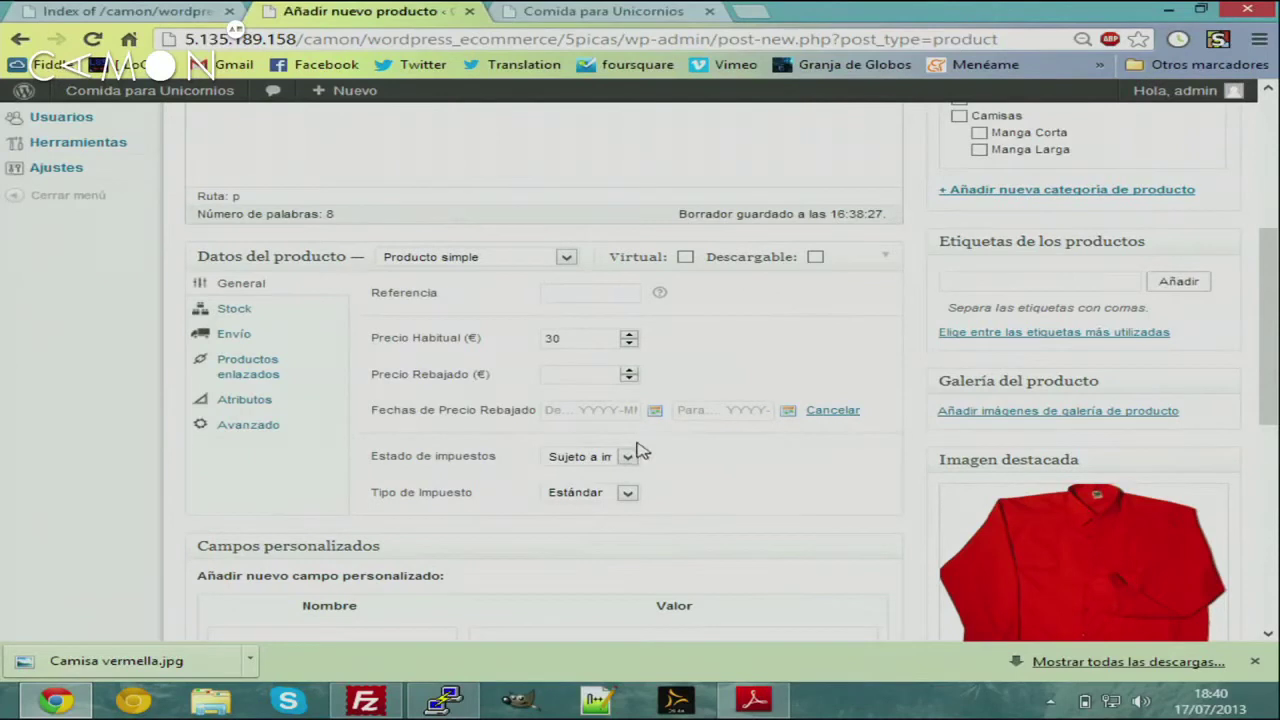
# Look through the available tax status and tax class options in the product's general data
pyautogui.moveTo(1268, 332); pyautogui.dragTo(1268, 380)
pyautogui.click(626, 311)
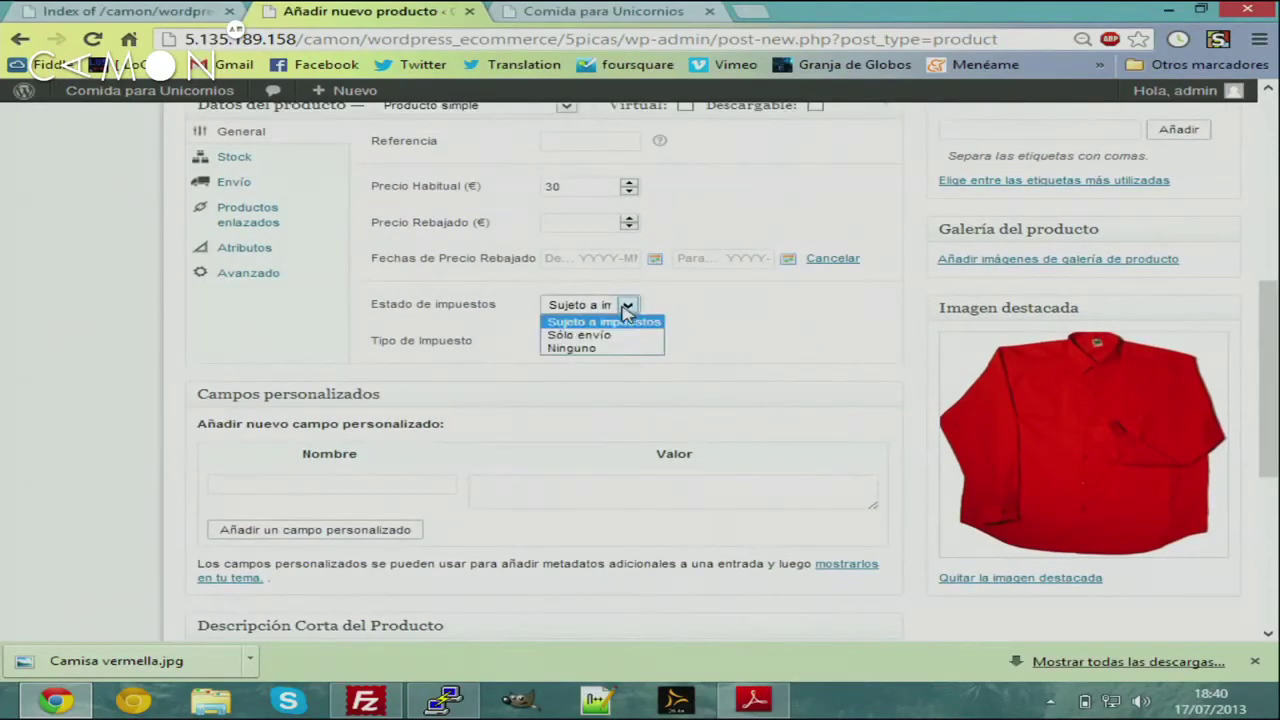
pyautogui.click(626, 312)
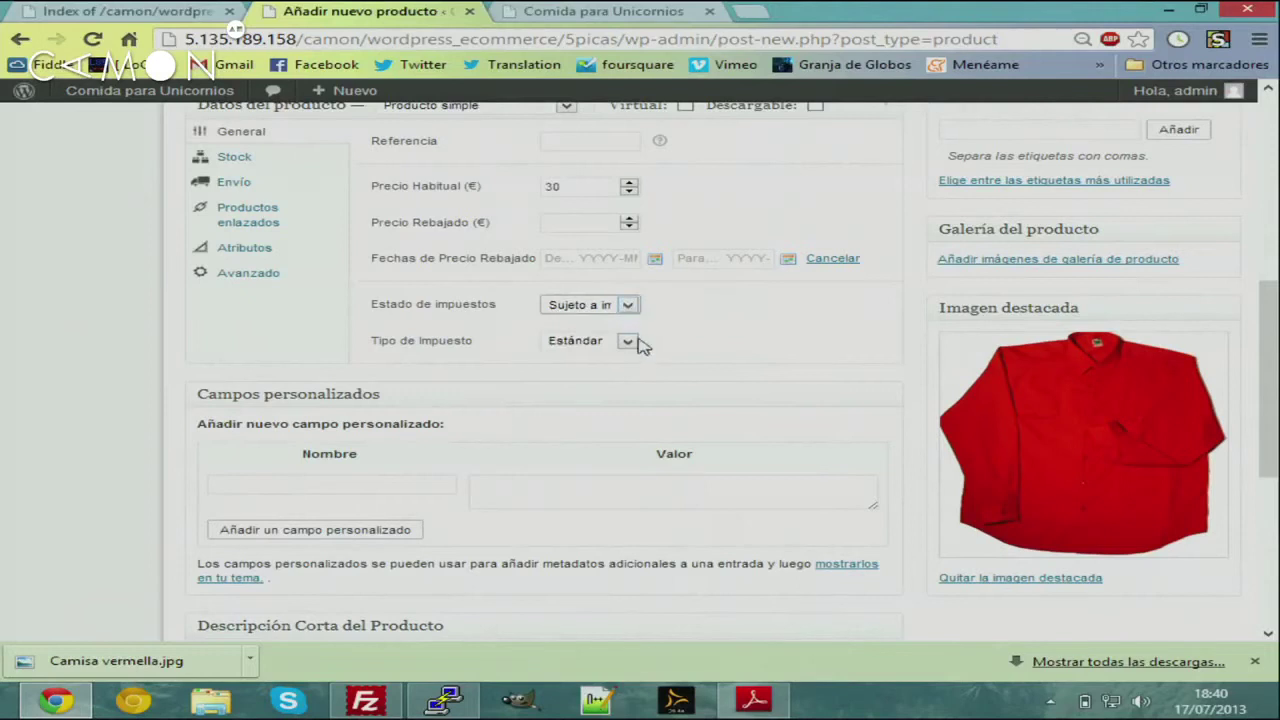
pyautogui.click(627, 343)
pyautogui.click(672, 336)
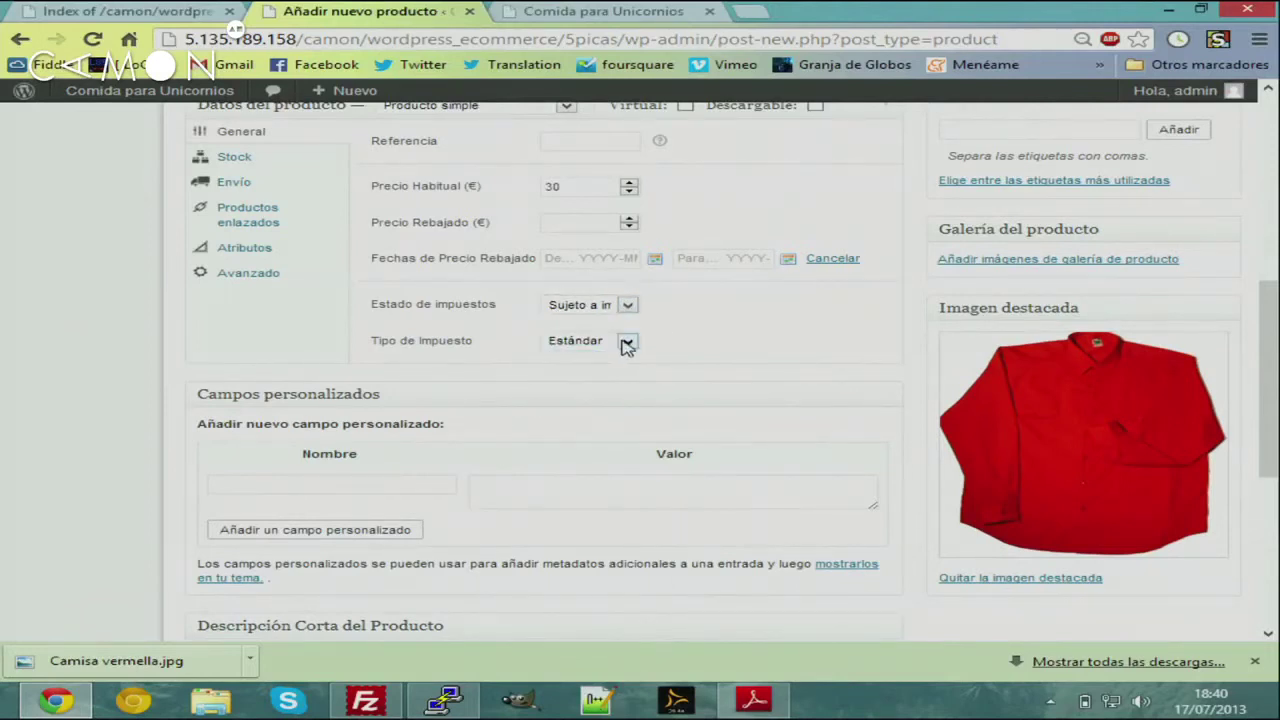
# Review the product's stock, shipping, attribute and advanced settings, then its linked-product options
pyautogui.scroll(3, 1258, 272)
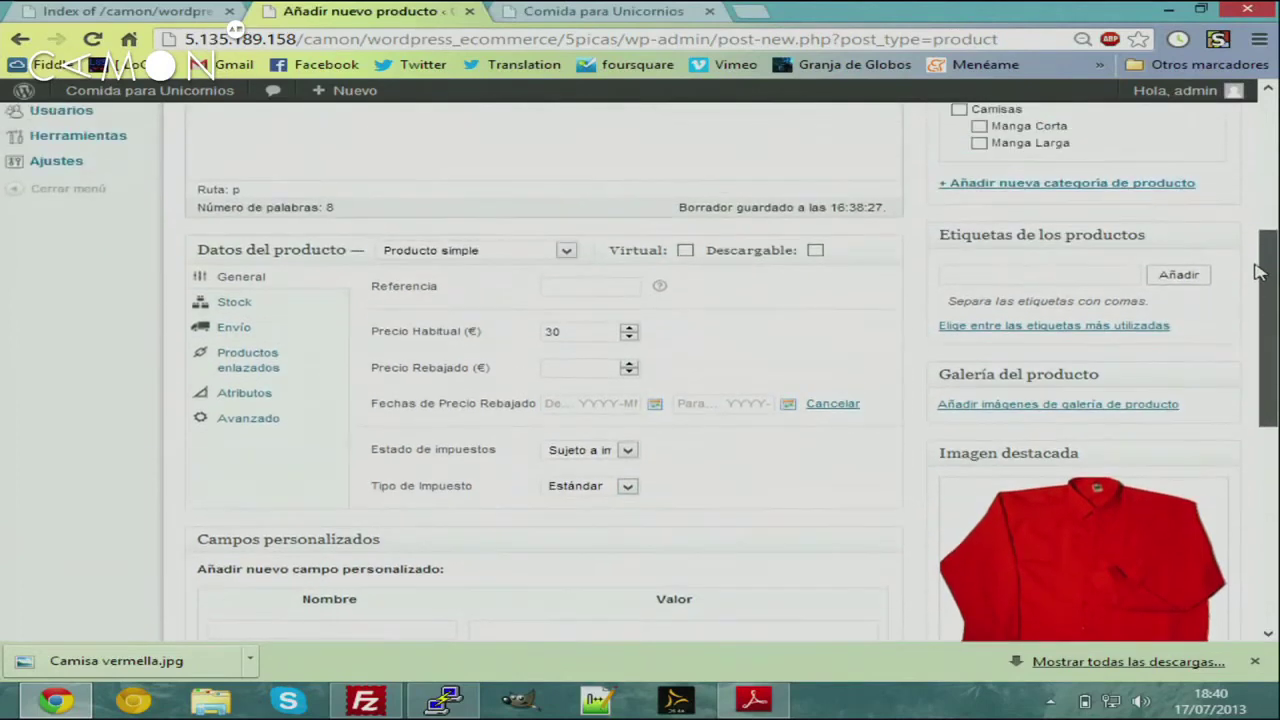
pyautogui.click(310, 316)
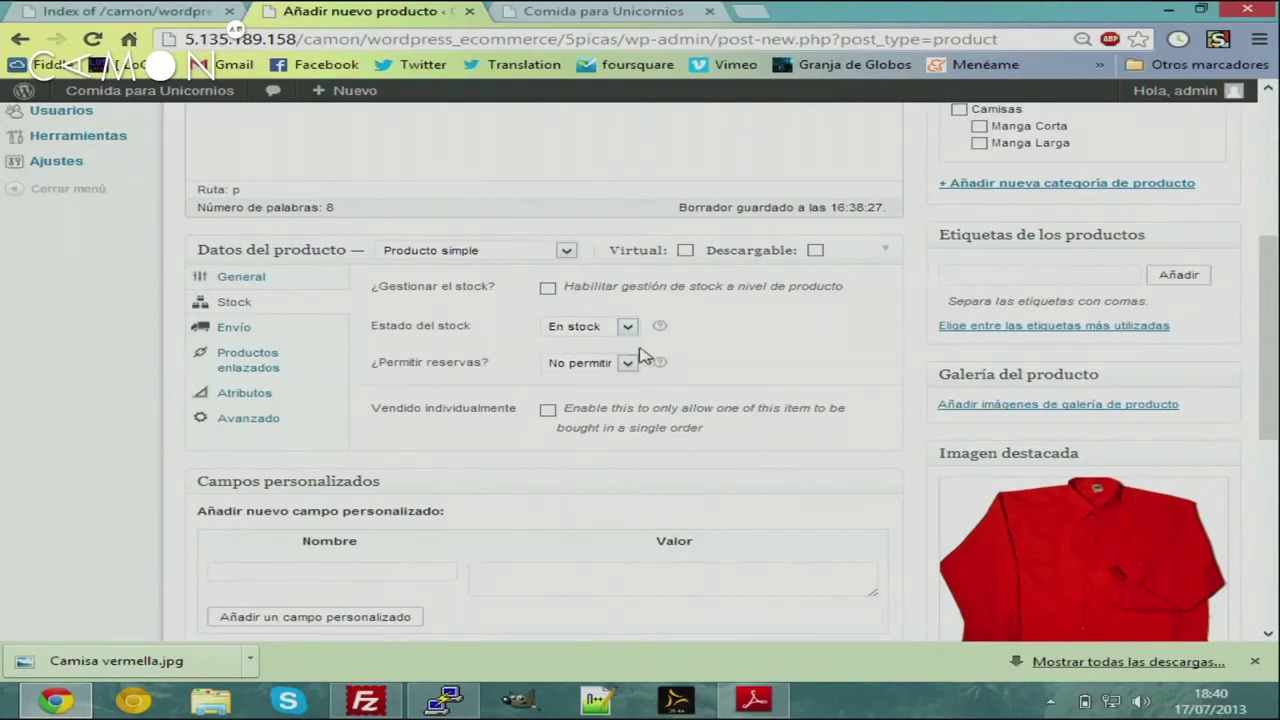
pyautogui.click(281, 337)
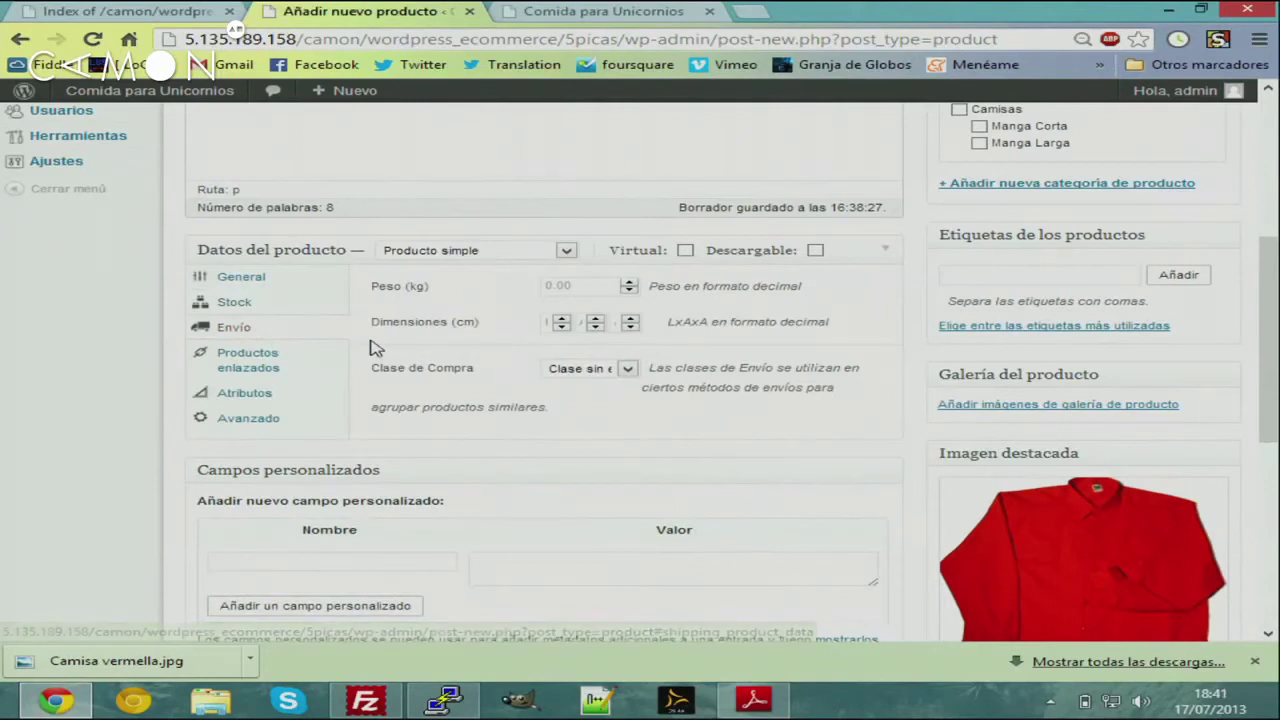
pyautogui.click(273, 366)
pyautogui.click(260, 396)
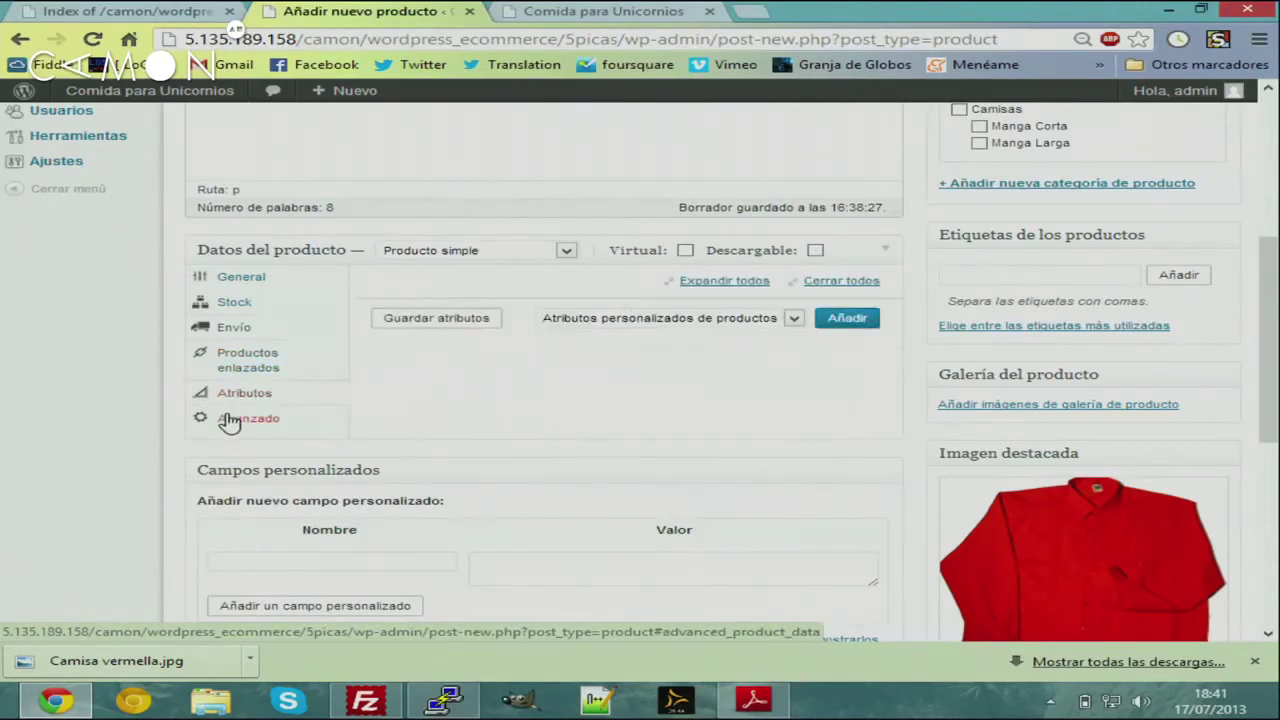
pyautogui.click(232, 419)
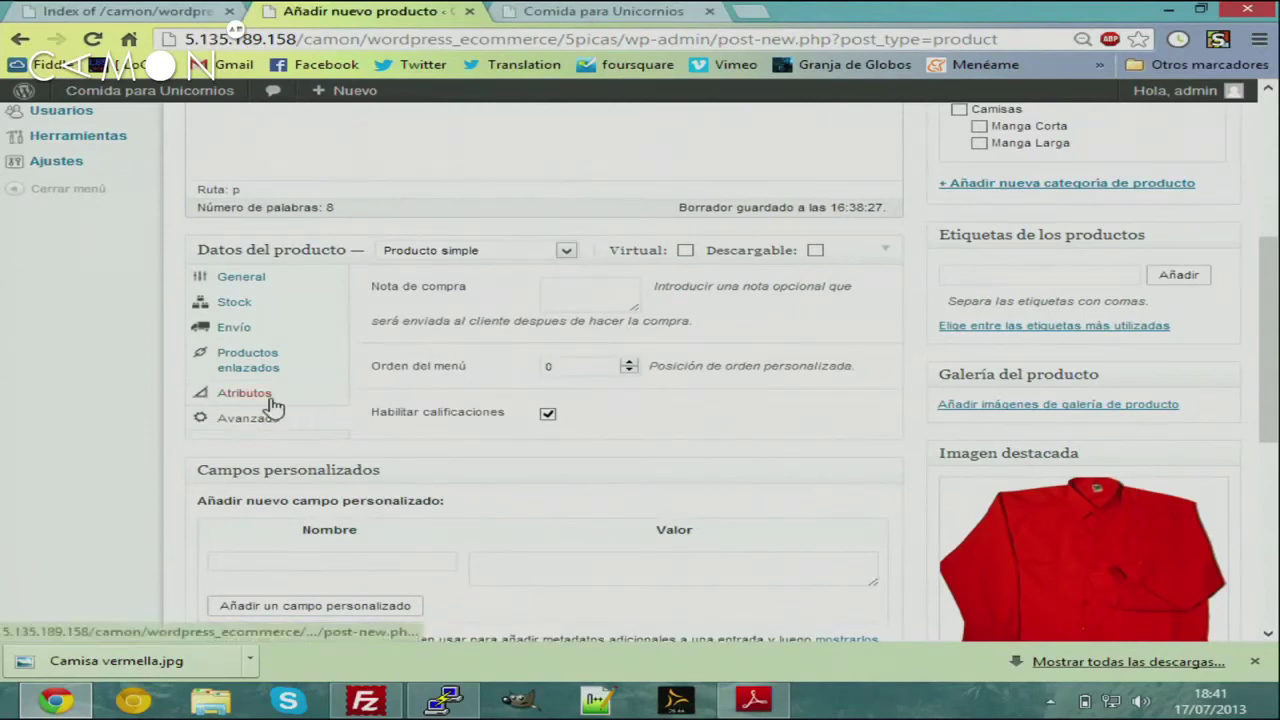
pyautogui.click(250, 362)
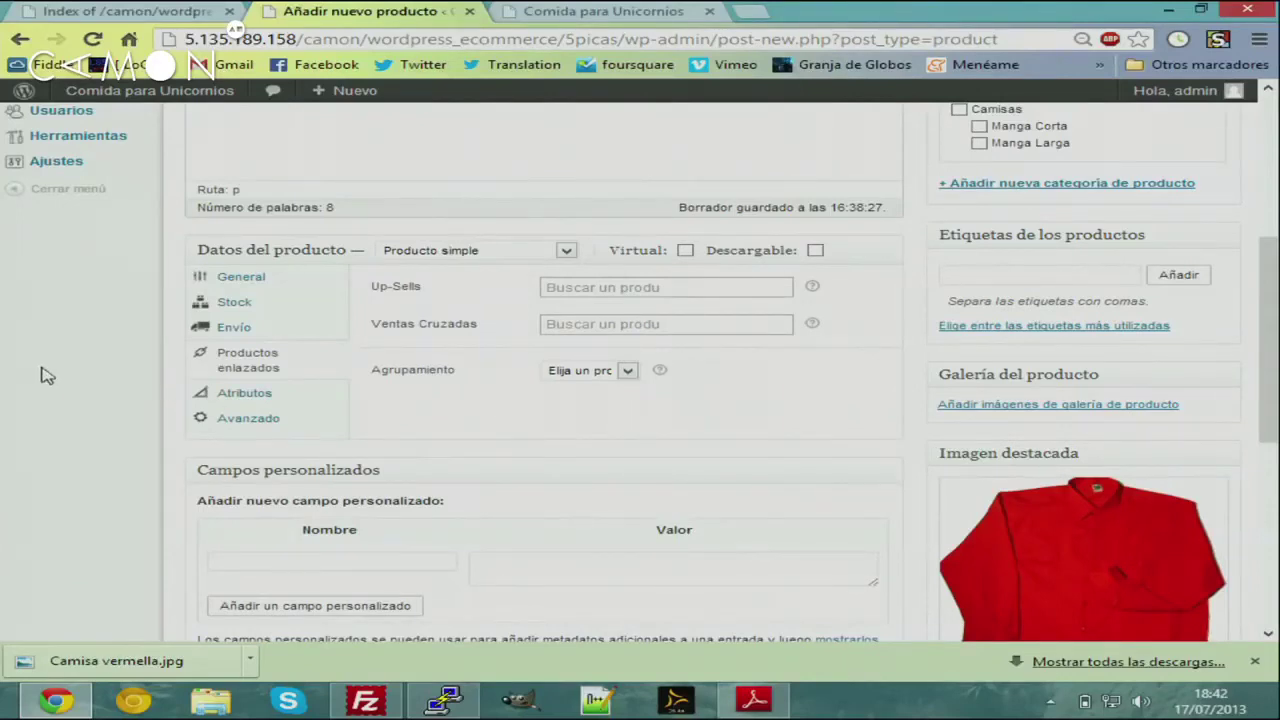
# Enter "Esta es la descripción corta." as the product's short description
pyautogui.scroll(-2, 137, 328)
pyautogui.scroll(-3, 137, 328)
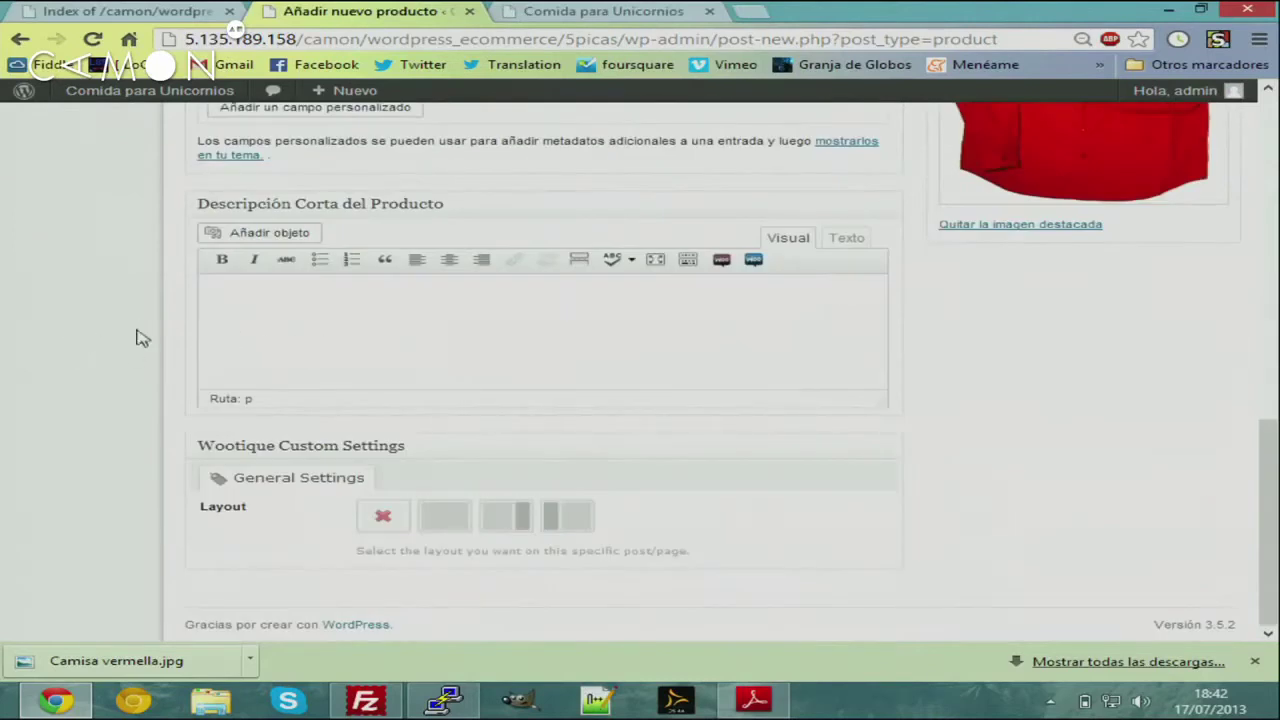
pyautogui.click(370, 344)
pyautogui.write('Esta es la descrip')
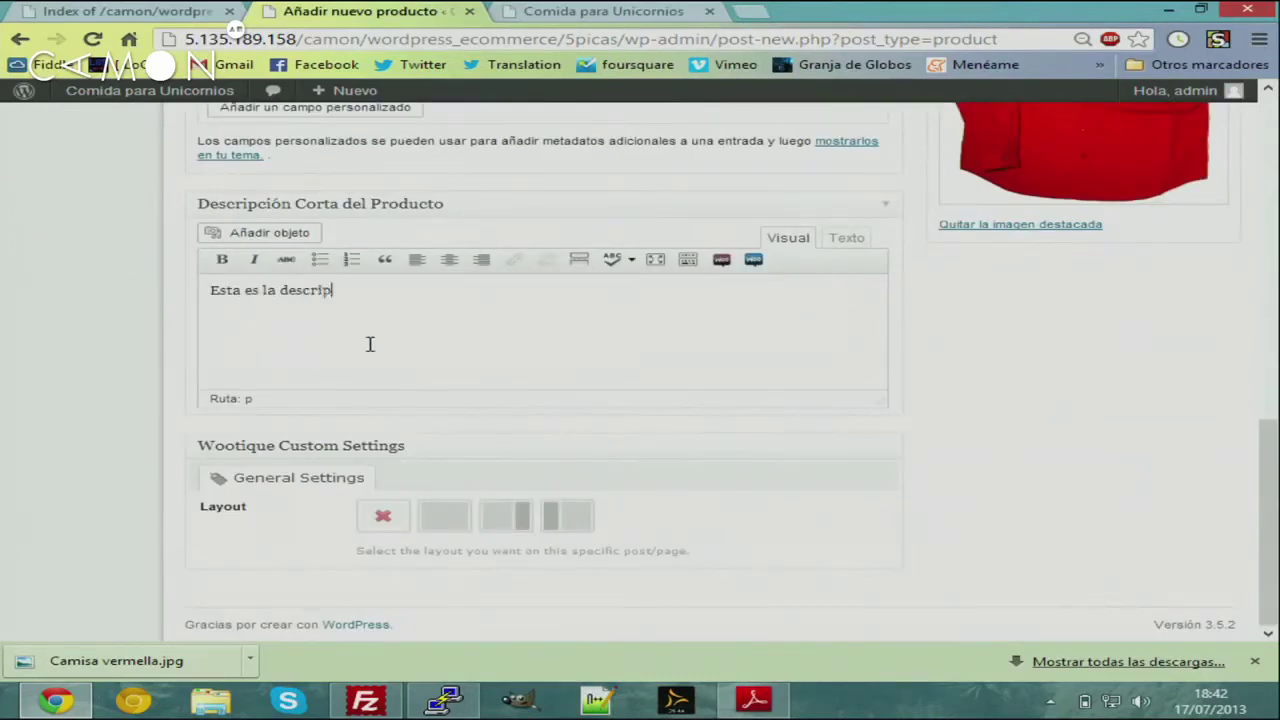
pyautogui.write('ción corta.')
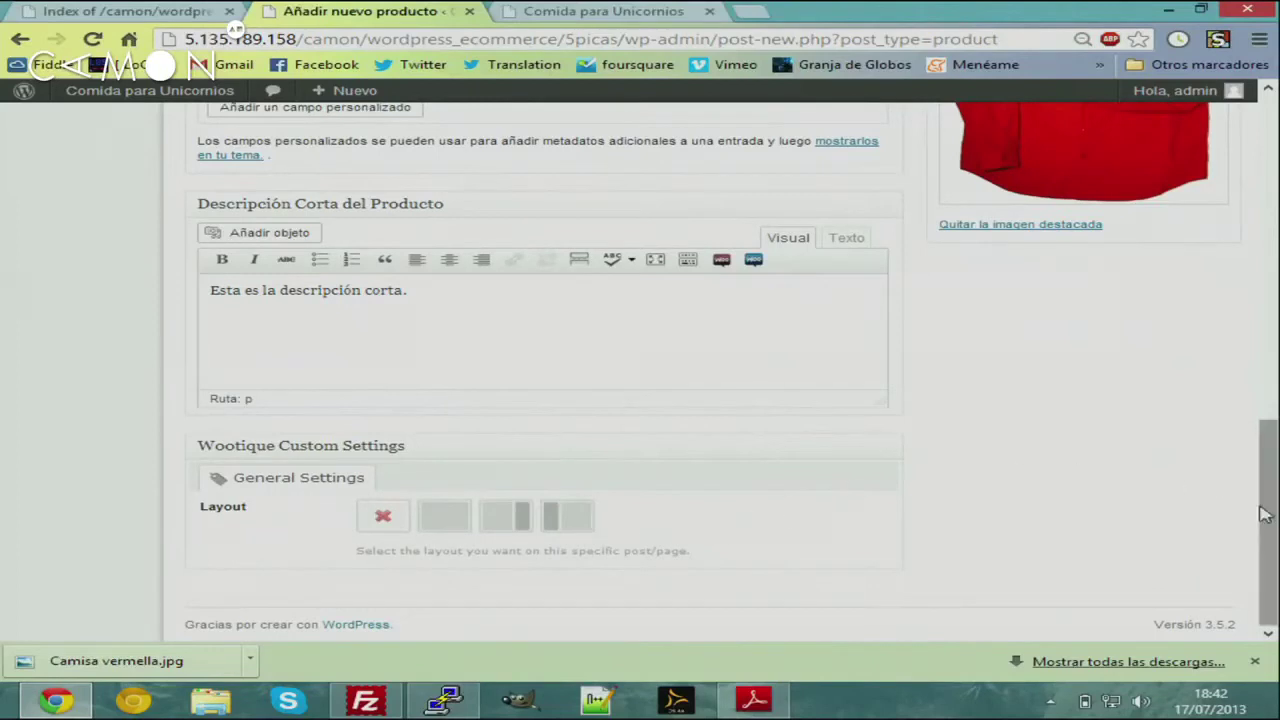
# Assign the product to the Manga Corta category and publish it
pyautogui.moveTo(1265, 514); pyautogui.dragTo(1268, 310)
pyautogui.moveTo(1258, 288); pyautogui.dragTo(1258, 332)
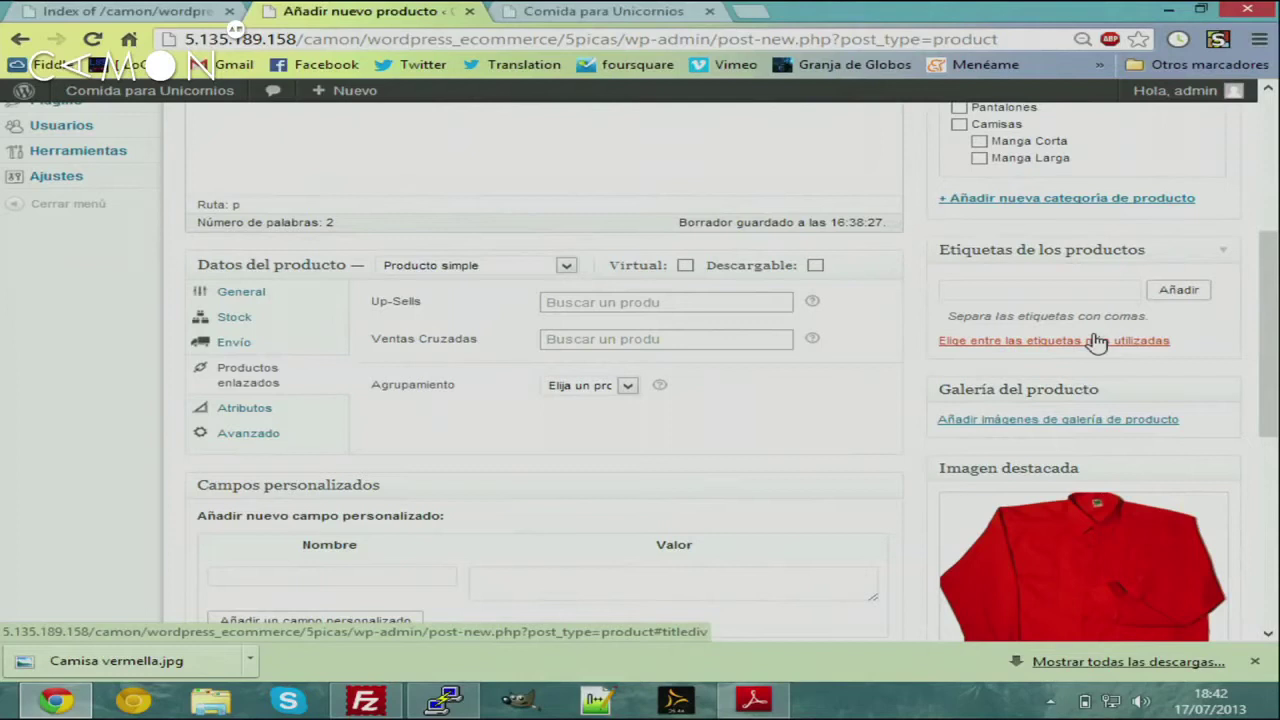
pyautogui.scroll(2, 1057, 296)
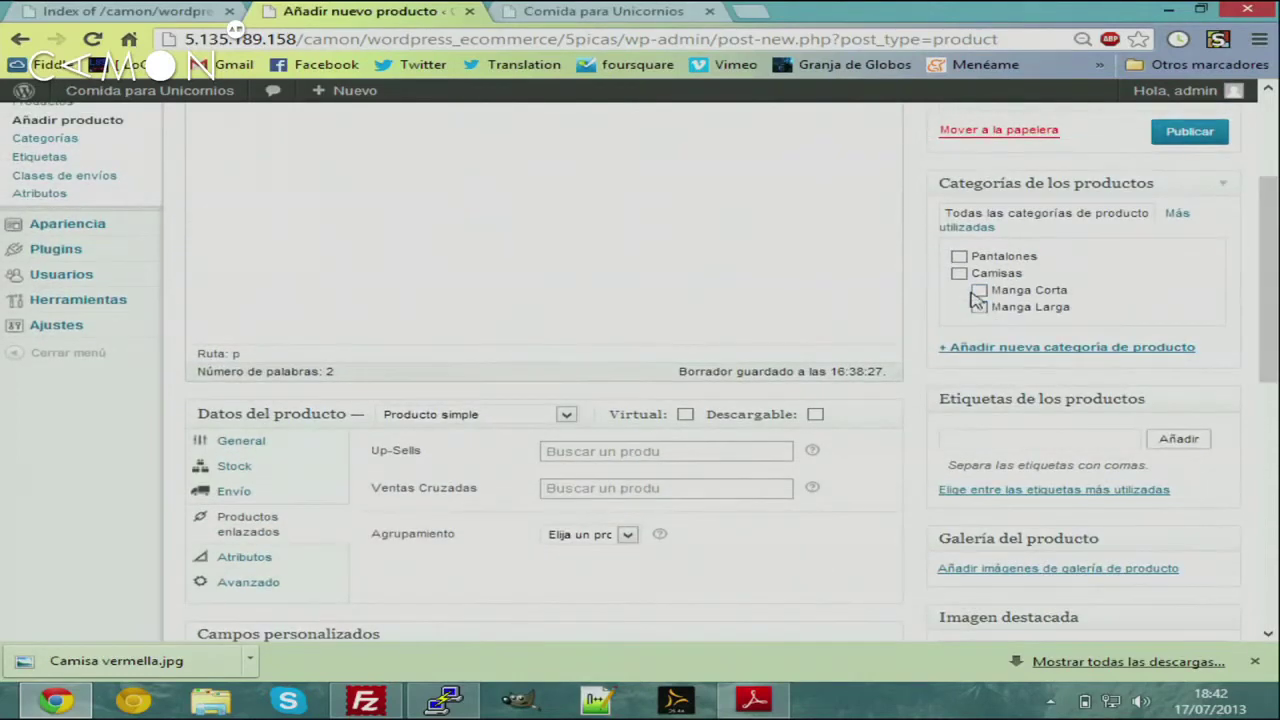
pyautogui.click(979, 292)
pyautogui.moveTo(1263, 360); pyautogui.dragTo(1274, 240)
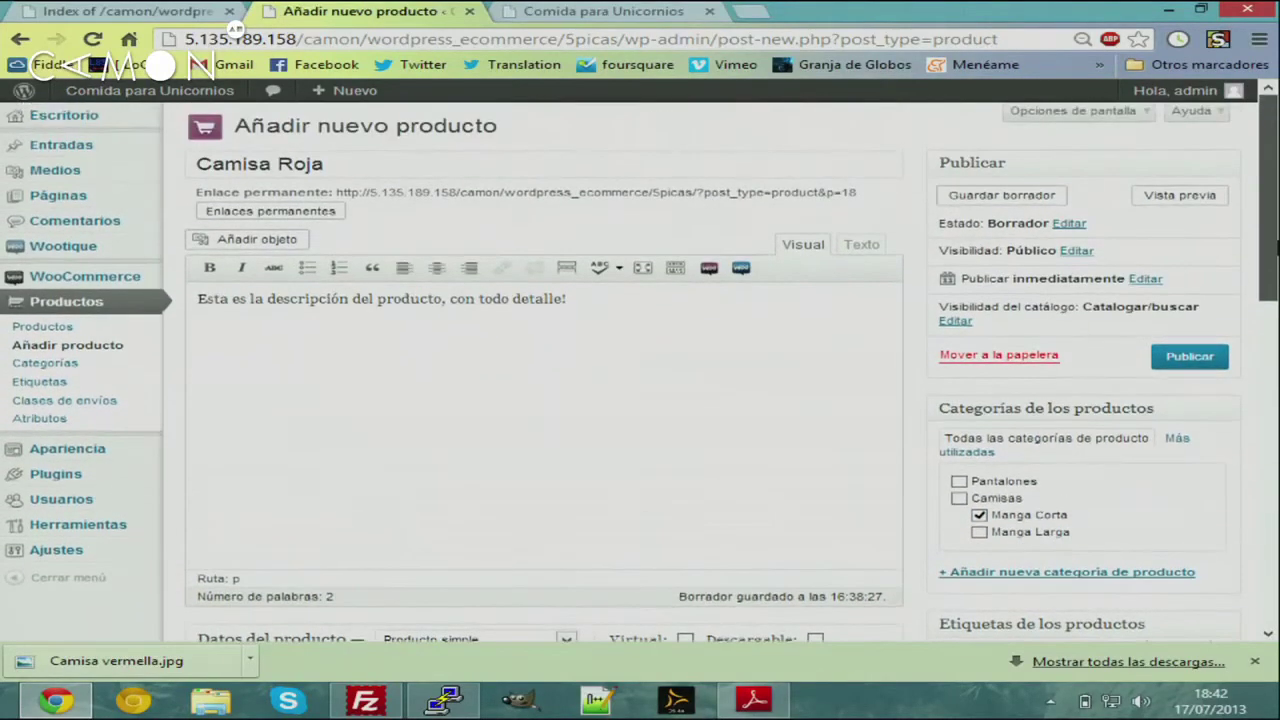
pyautogui.click(1190, 358)
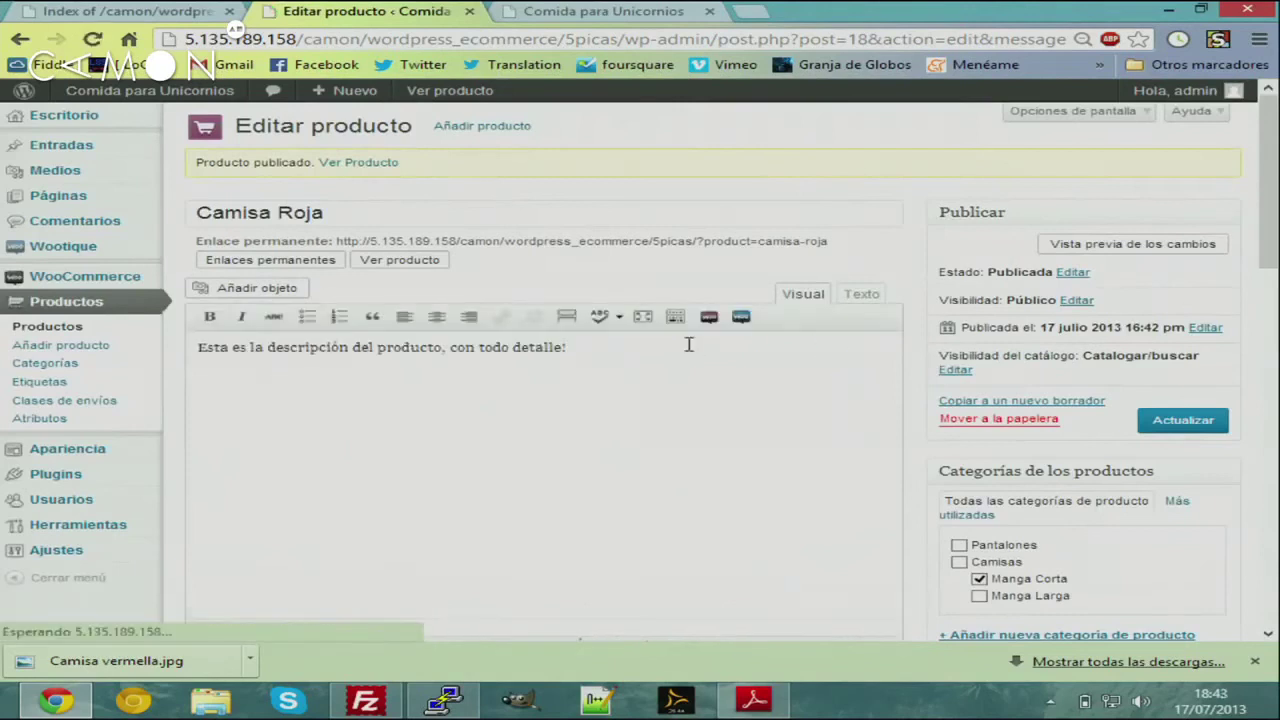
# View the image picker for the product gallery and close it without adding an image
pyautogui.moveTo(1268, 226); pyautogui.dragTo(1268, 315)
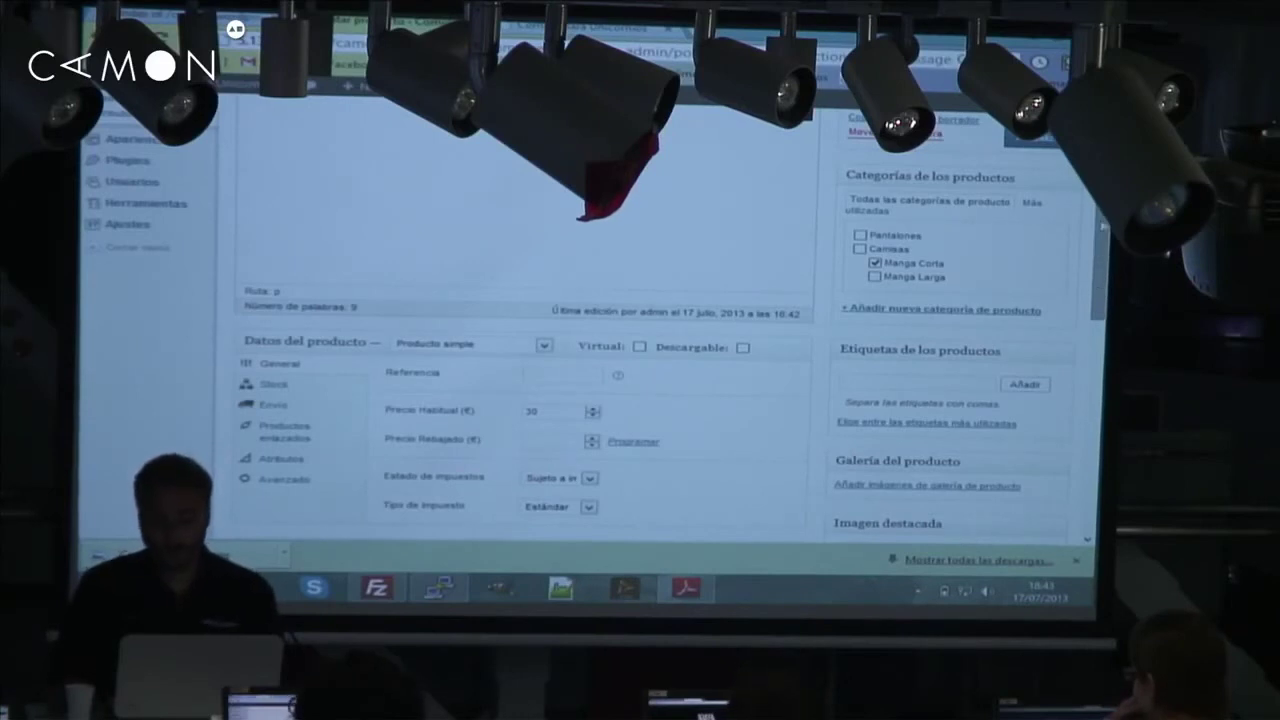
pyautogui.scroll(-6, 942, 247)
pyautogui.scroll(1, 942, 247)
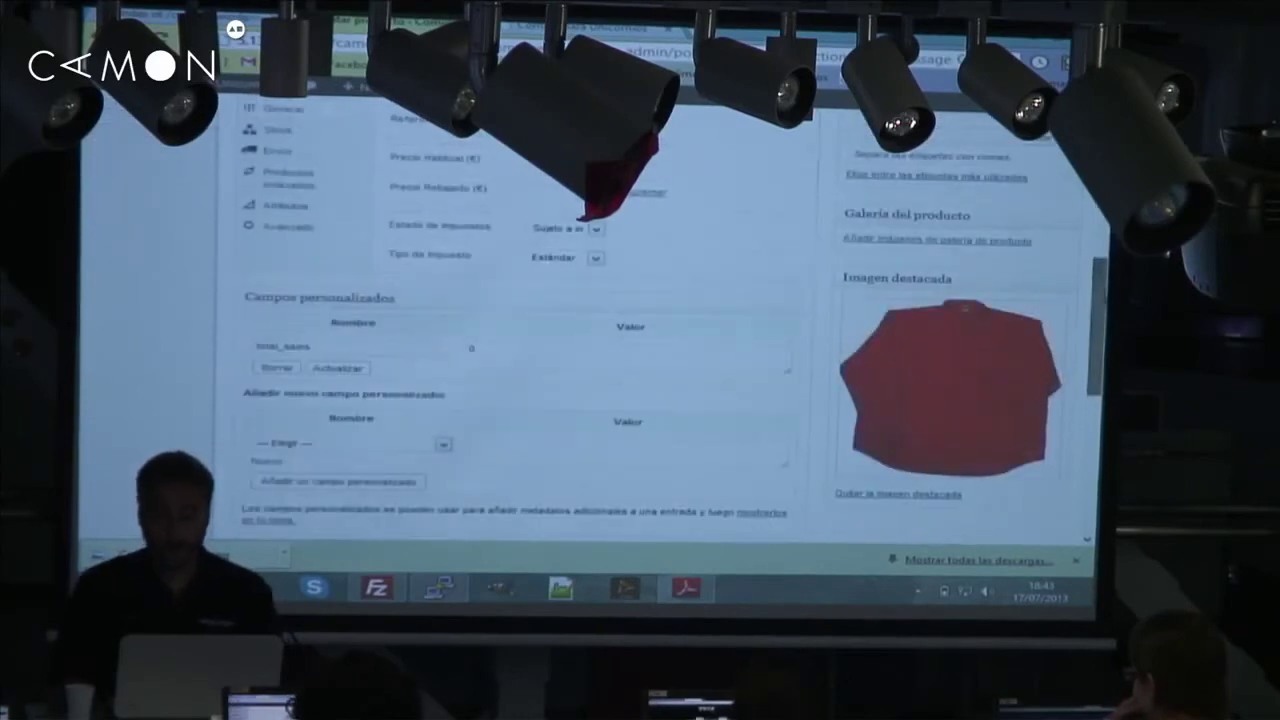
pyautogui.click(940, 244)
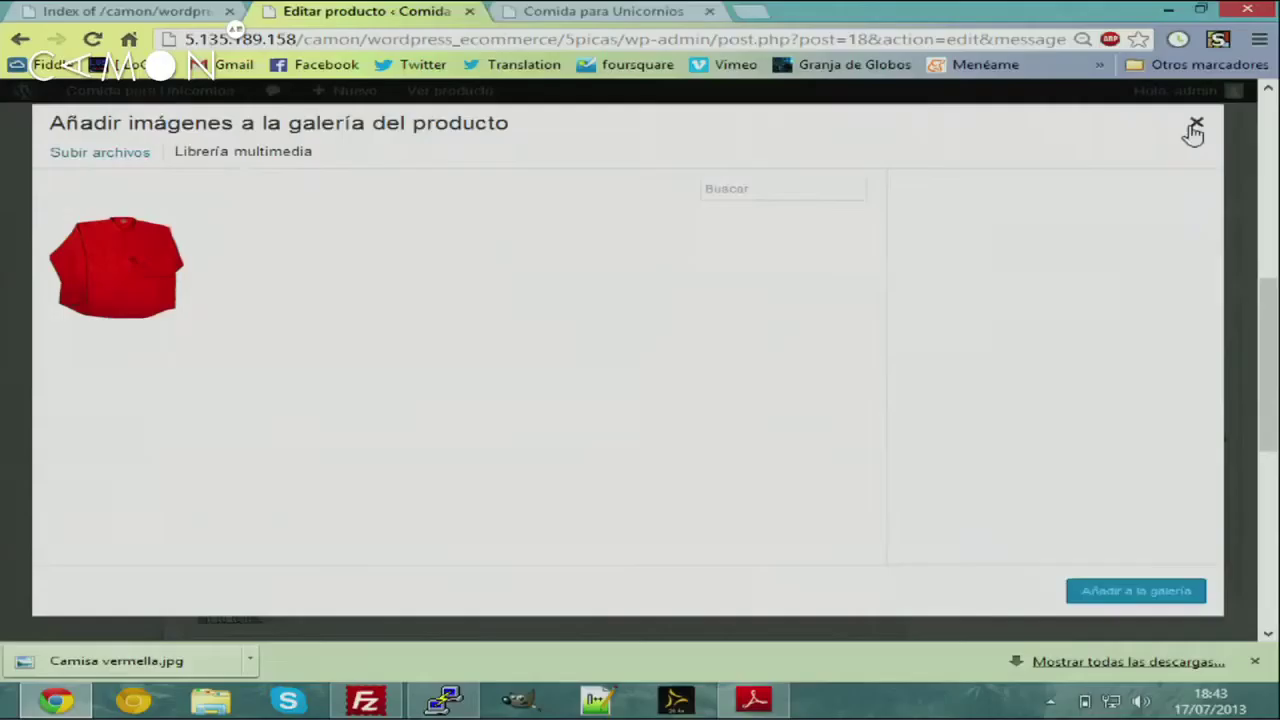
pyautogui.click(1194, 129)
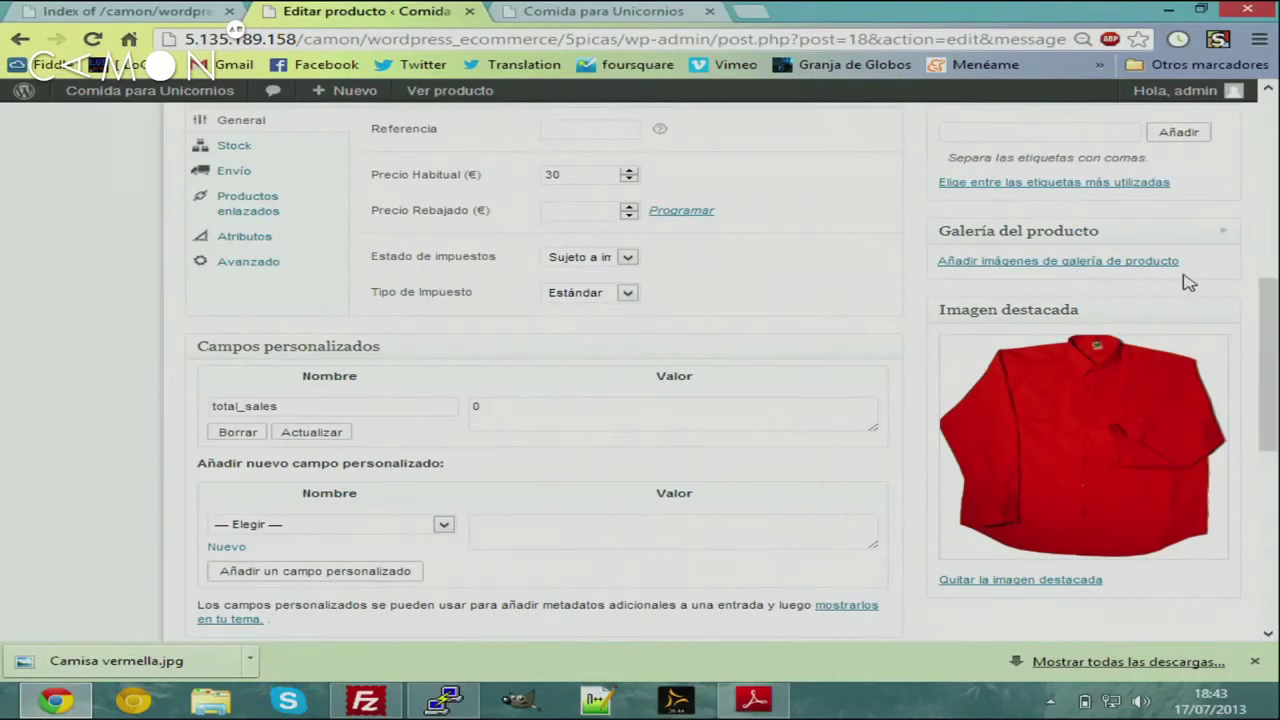
pyautogui.scroll(-1, 846, 323)
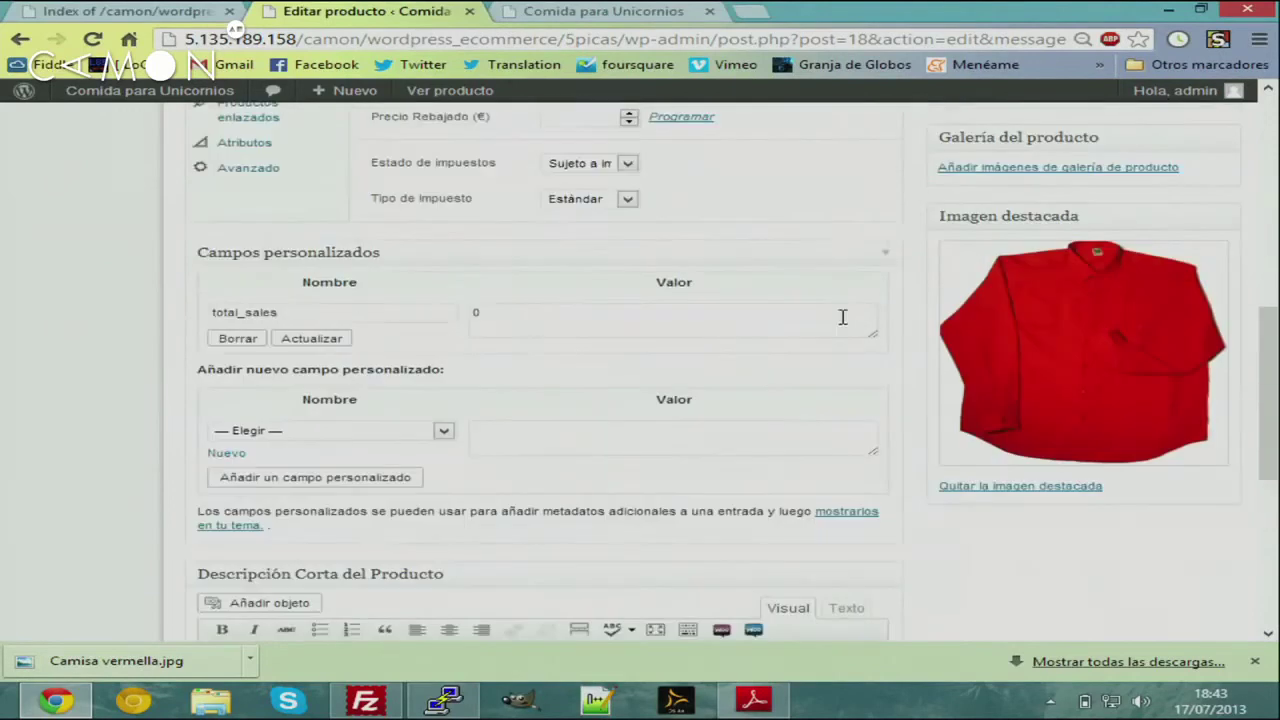
# Open Camisa Roja from the storefront's Tienda page and check its short and full descriptions
pyautogui.click(631, 9)
pyautogui.click(492, 226)
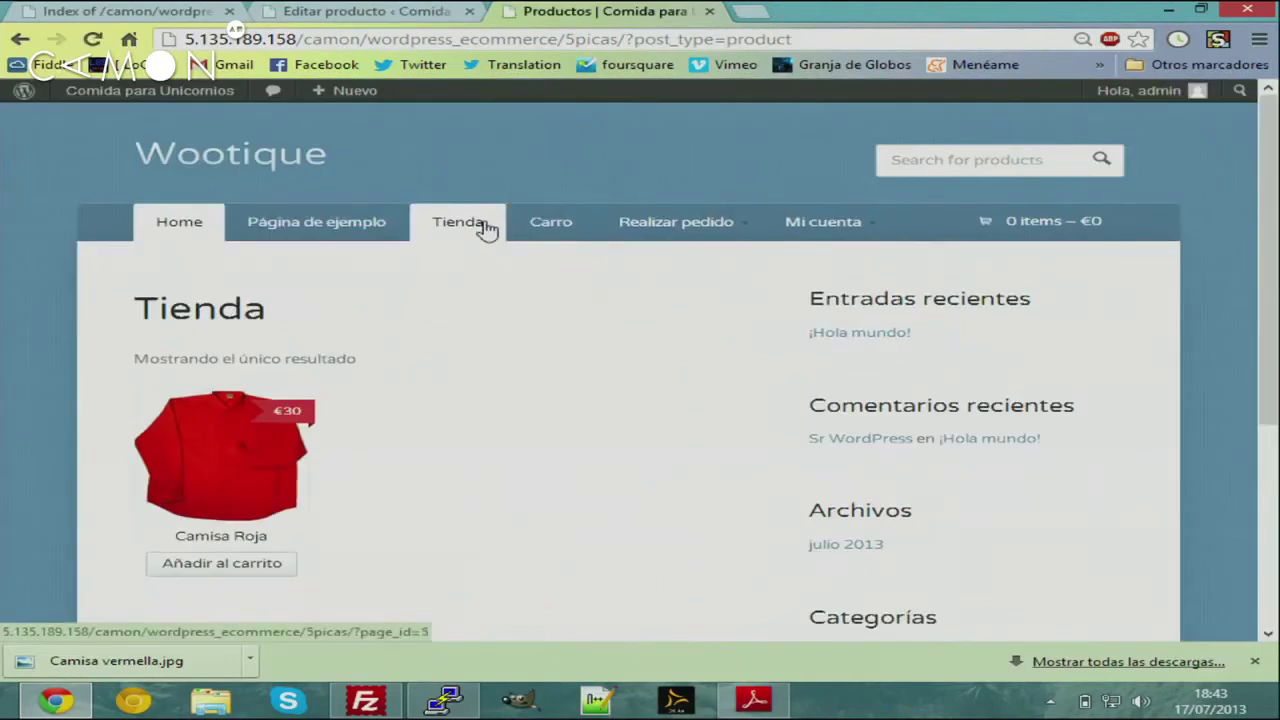
pyautogui.scroll(-1, 485, 232)
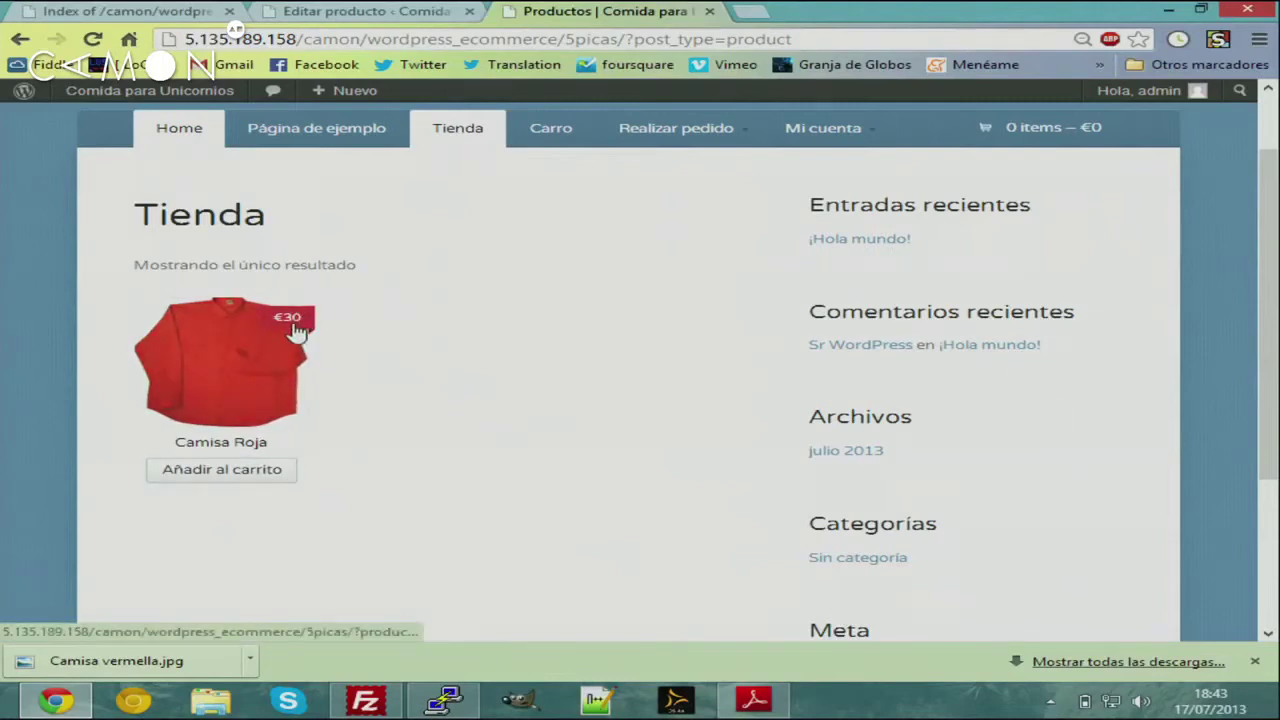
pyautogui.click(263, 389)
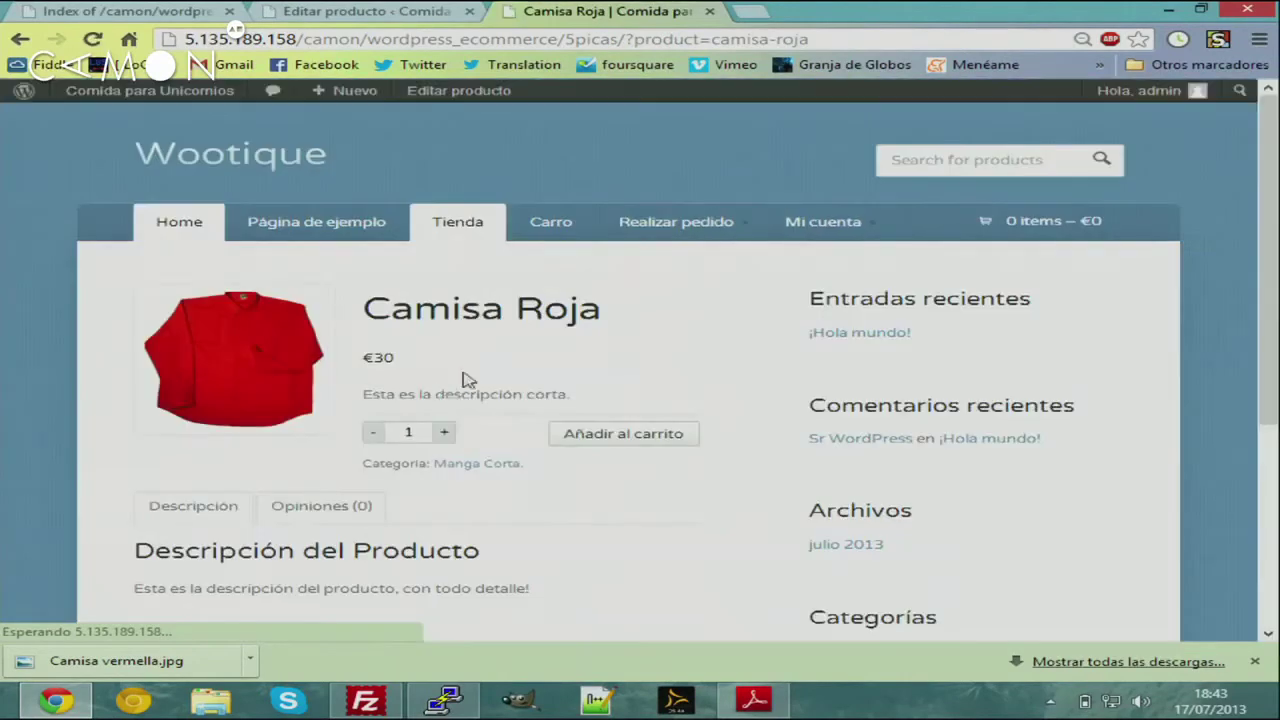
pyautogui.moveTo(416, 301); pyautogui.dragTo(572, 300)
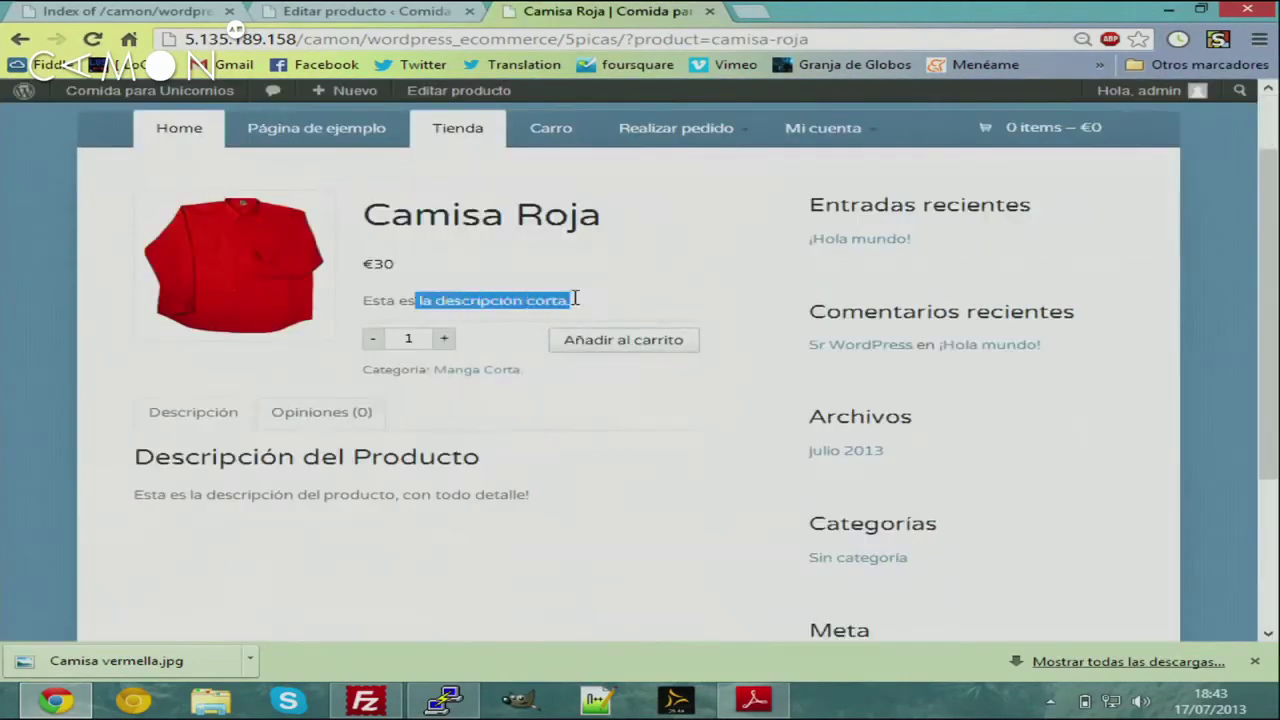
pyautogui.moveTo(485, 493); pyautogui.dragTo(263, 493)
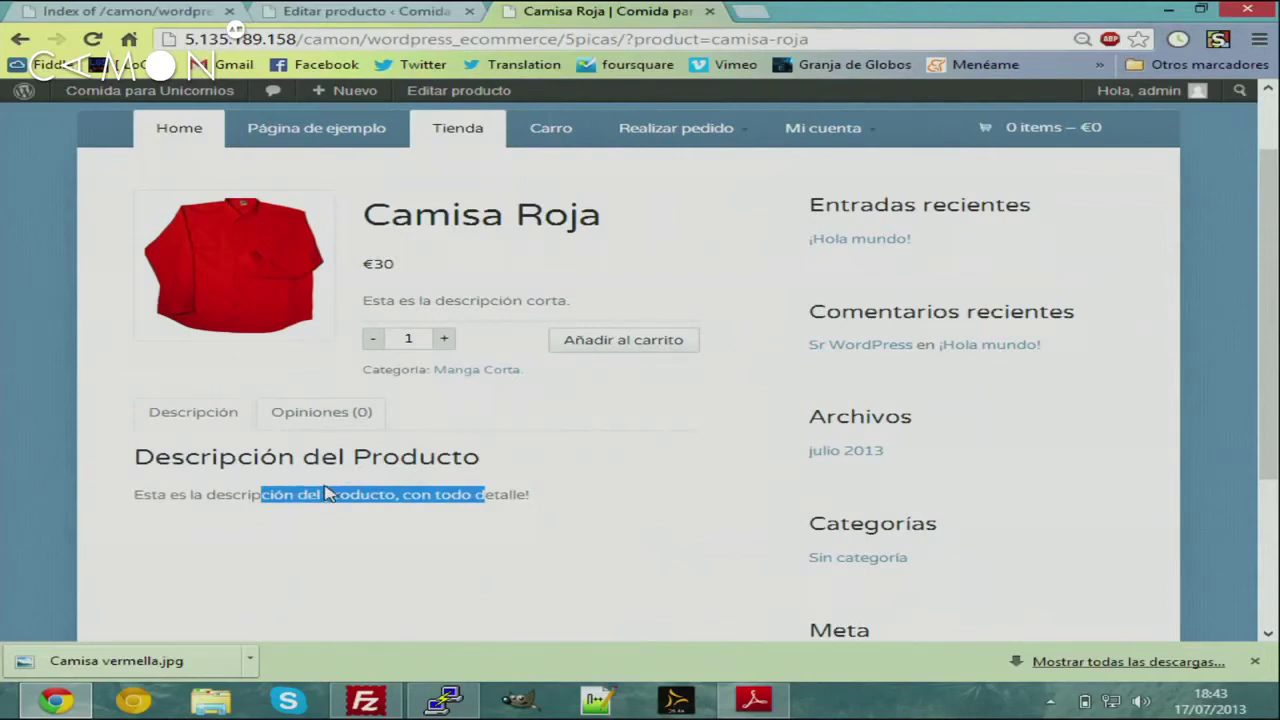
pyautogui.click(515, 402)
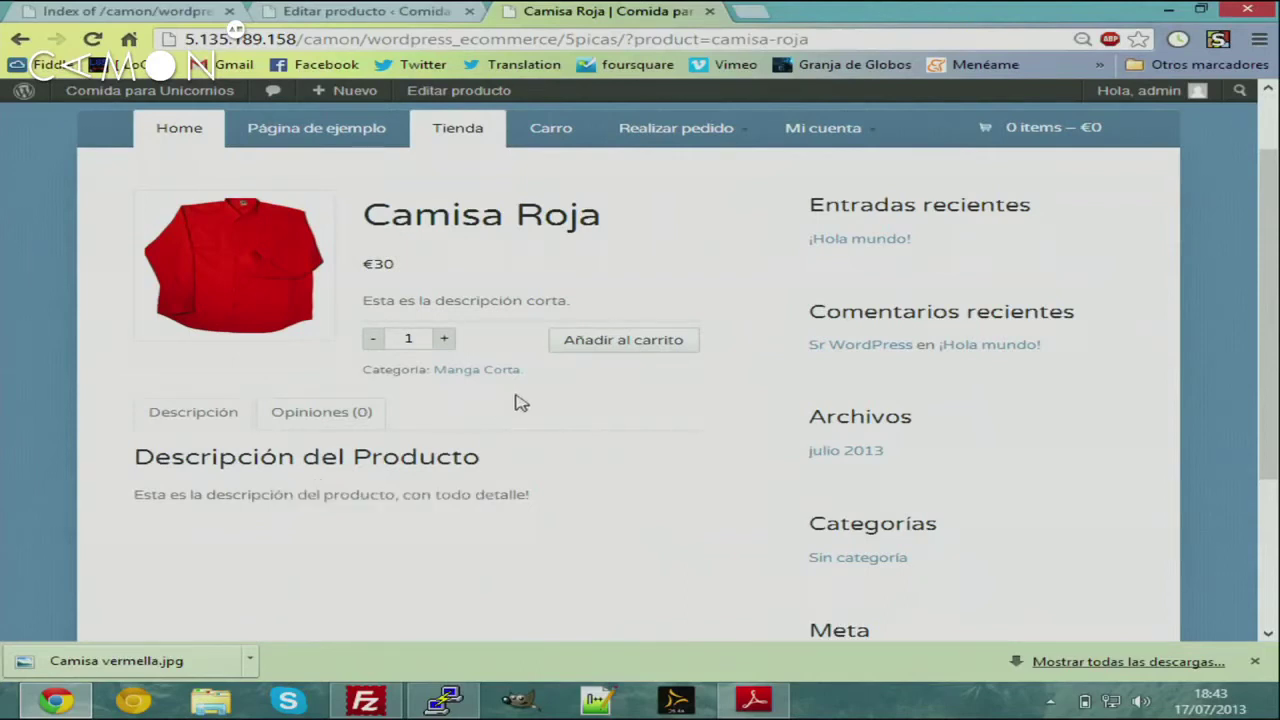
# Add two units of Camisa Roja to the cart from its product page
pyautogui.click(445, 341)
pyautogui.click(623, 345)
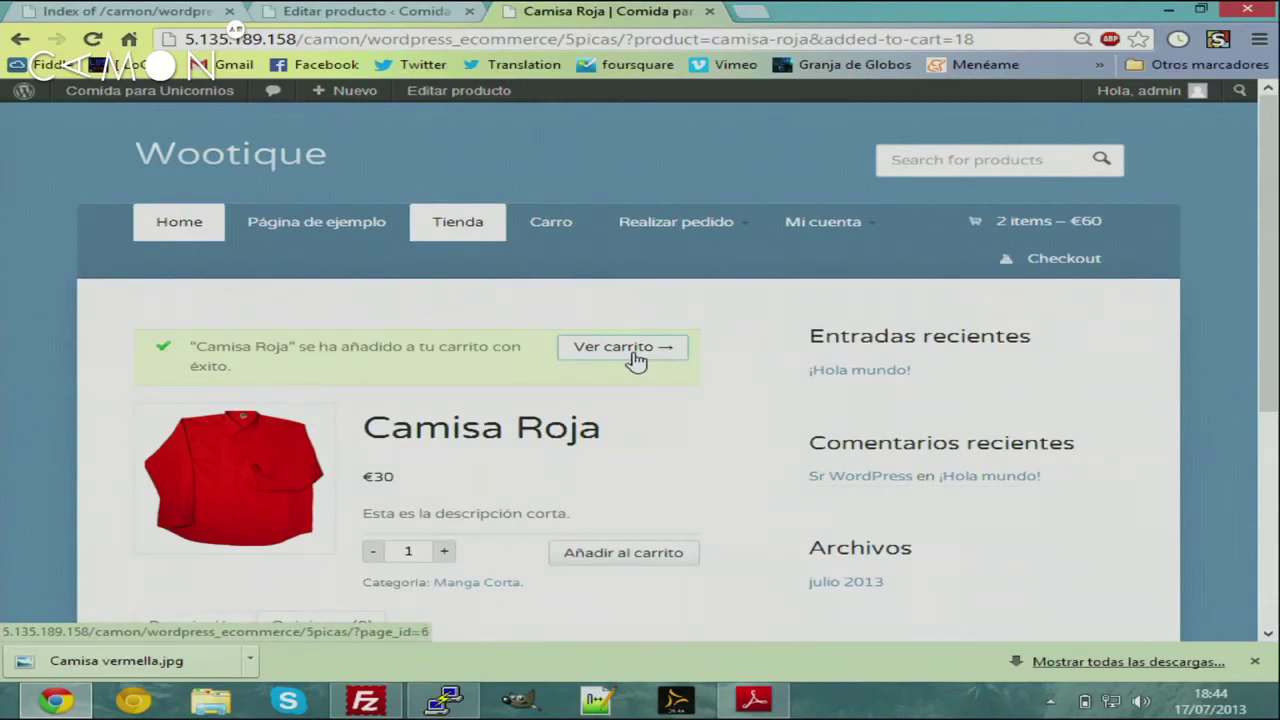
pyautogui.moveTo(1268, 108); pyautogui.dragTo(1272, 168)
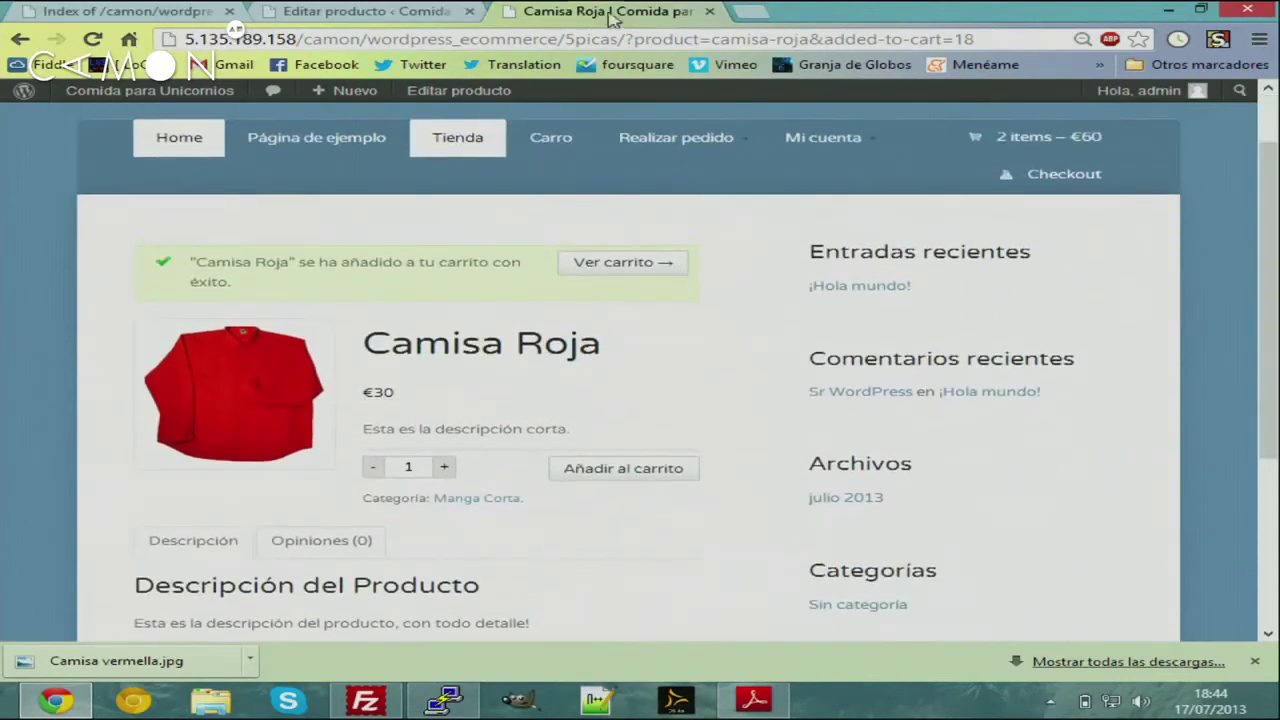
# Return to the Camisa Roja editing page and view its general product data
pyautogui.click(392, 8)
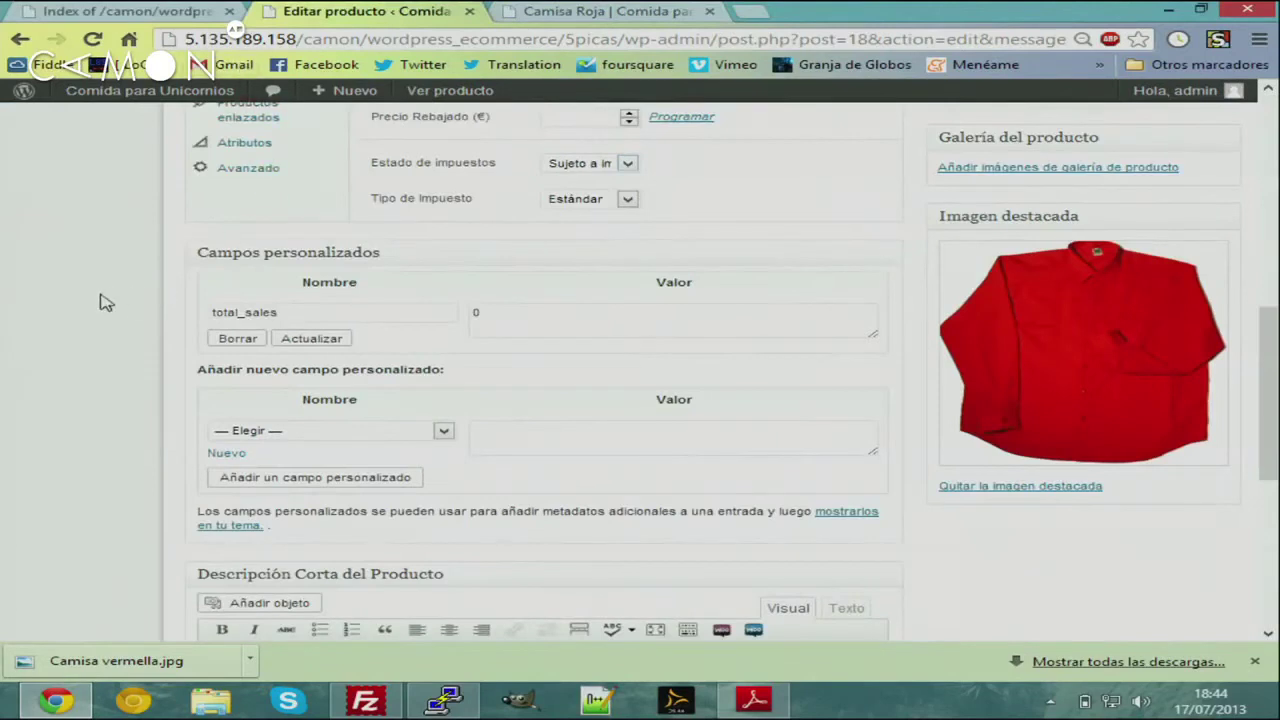
pyautogui.moveTo(1268, 366); pyautogui.dragTo(1272, 314)
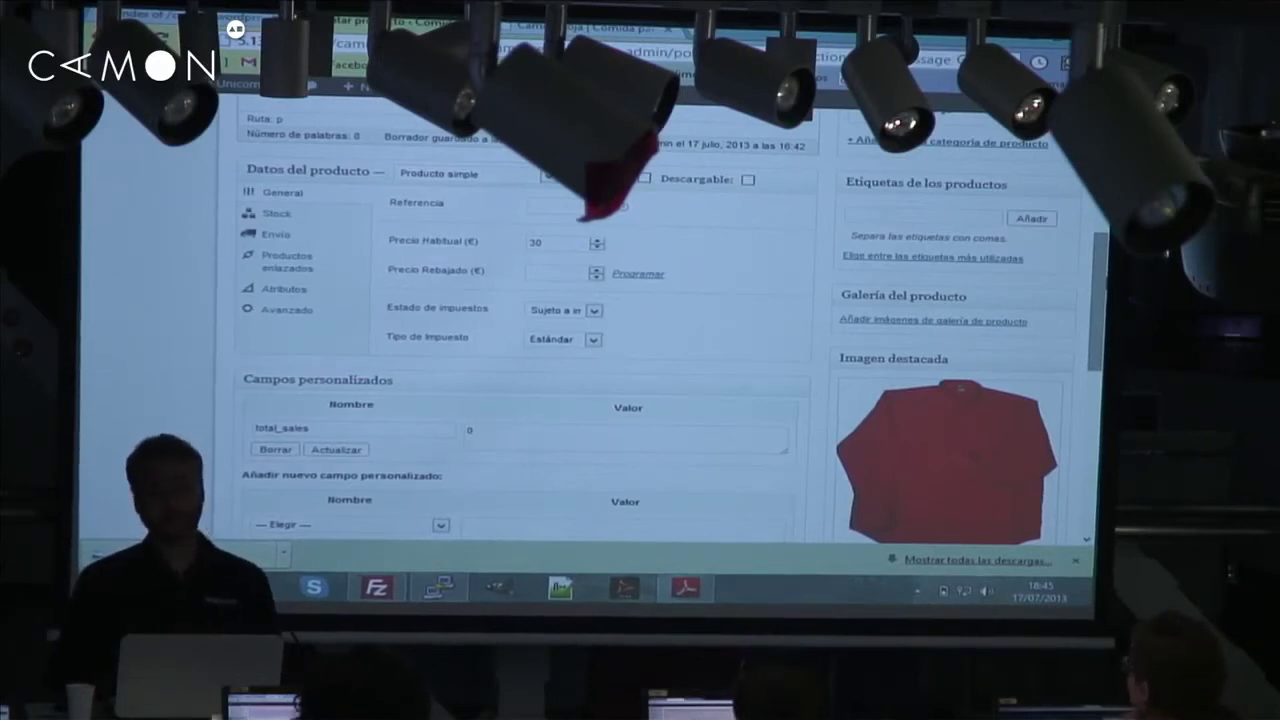
# Open the product attributes page and enter Talla as the name of a new attribute
pyautogui.scroll(3, 418, 268)
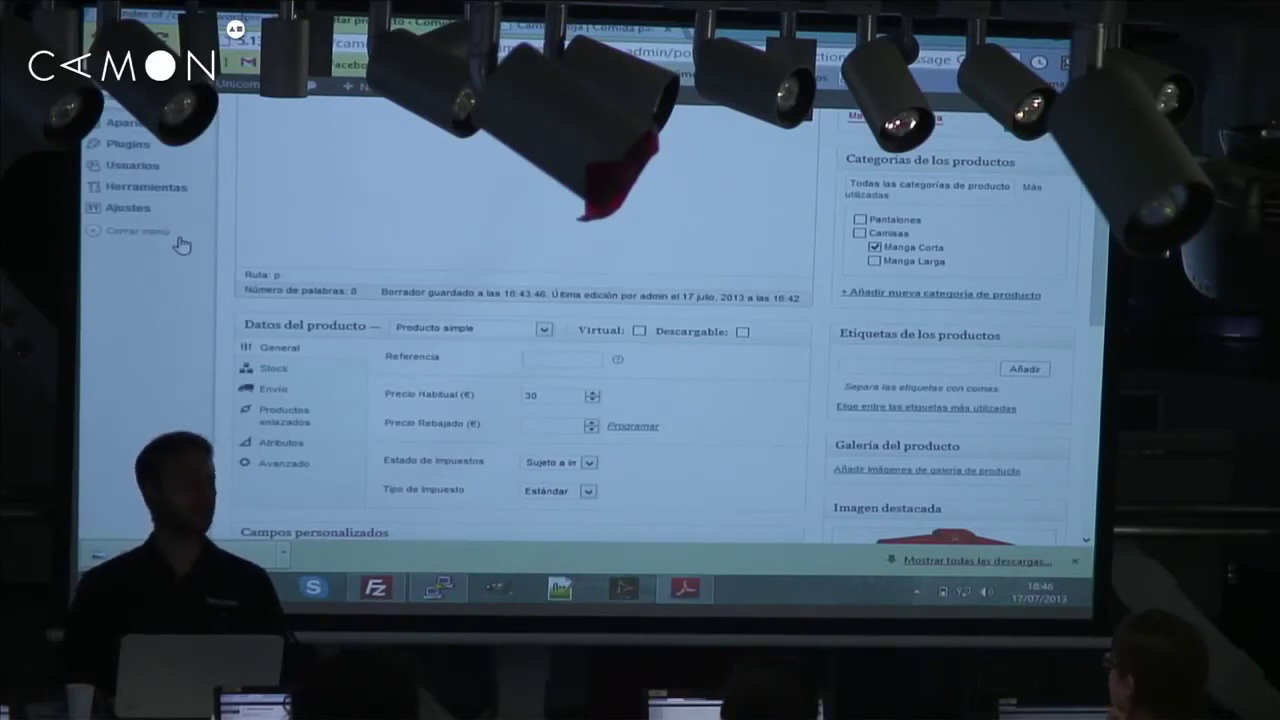
pyautogui.moveTo(196, 210)
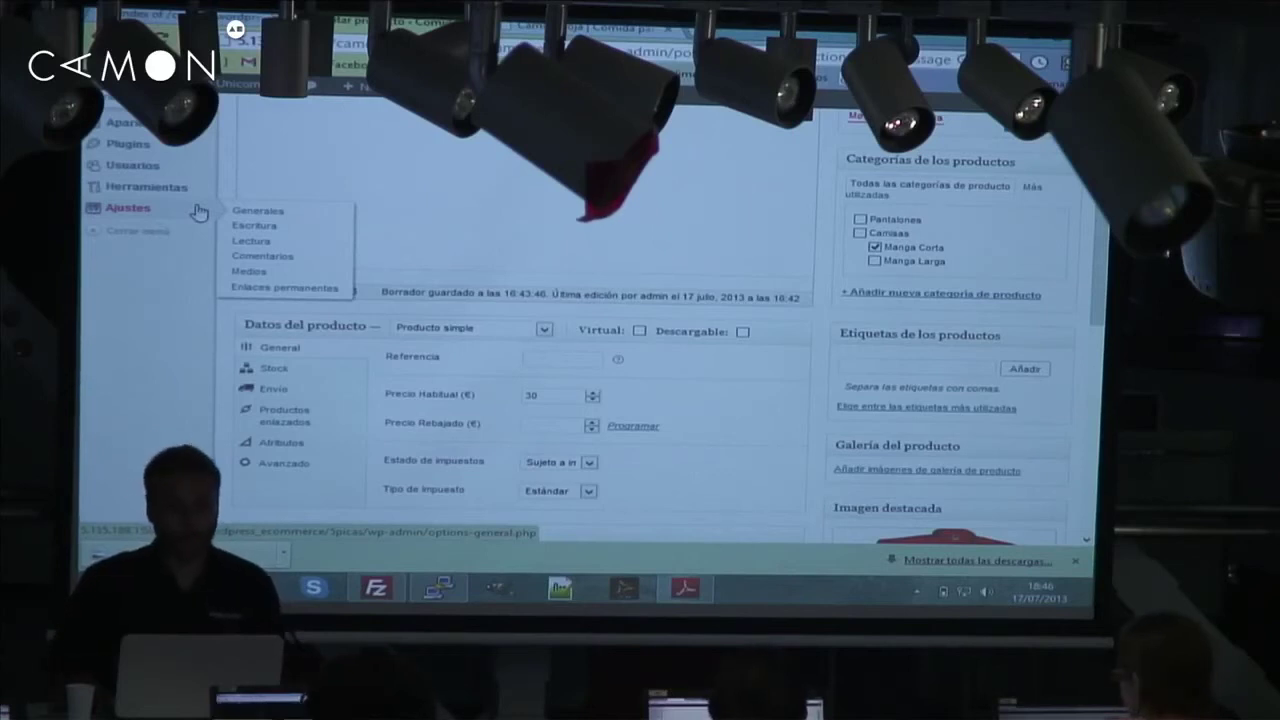
pyautogui.scroll(3, 190, 215)
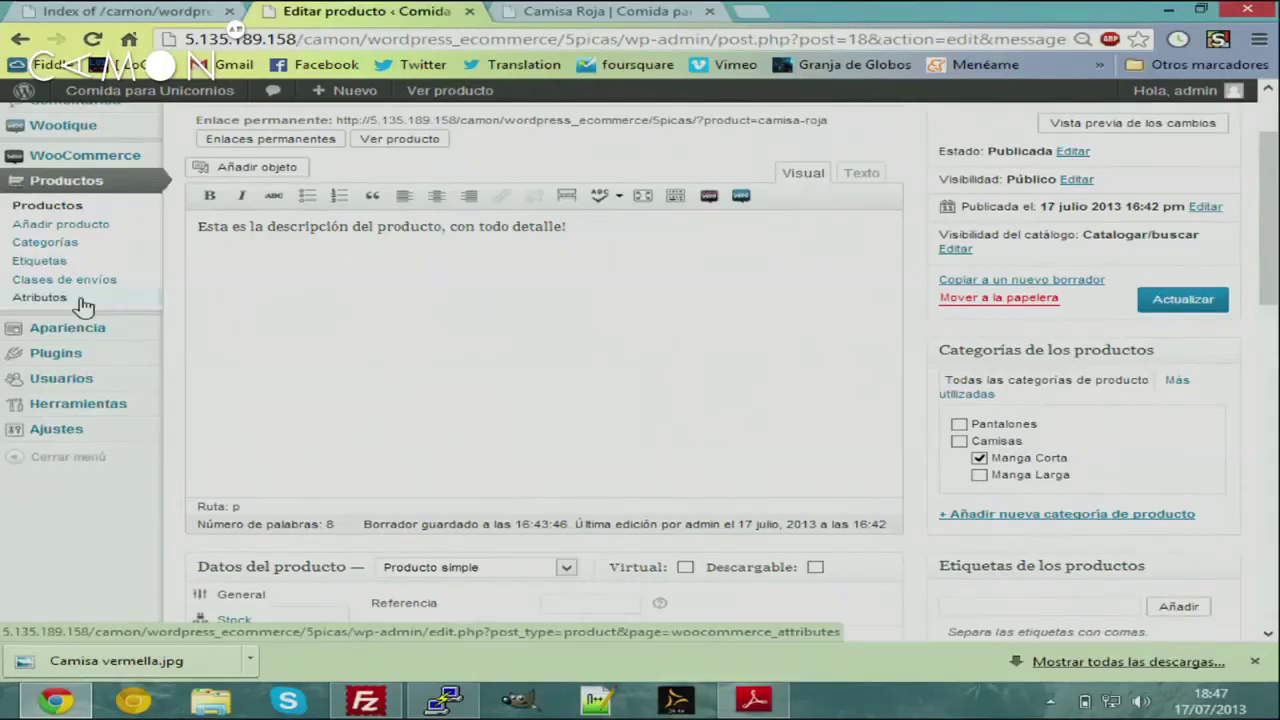
pyautogui.click(146, 261)
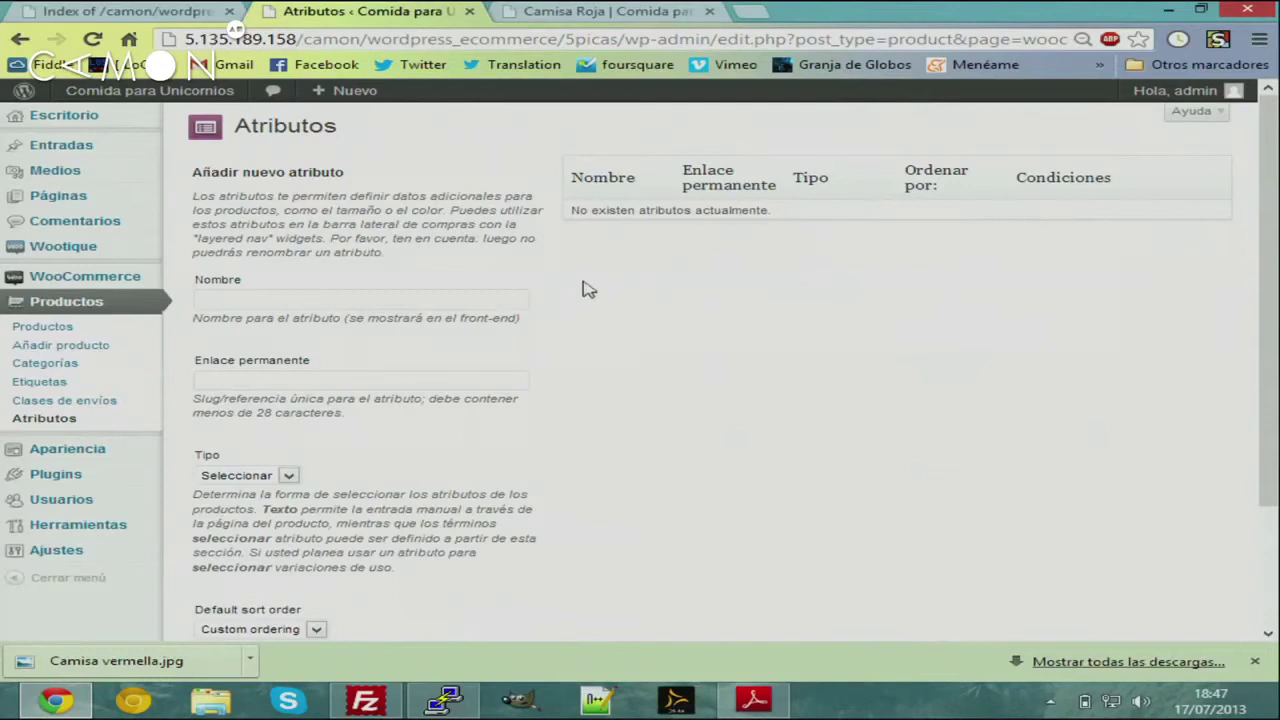
pyautogui.click(466, 301)
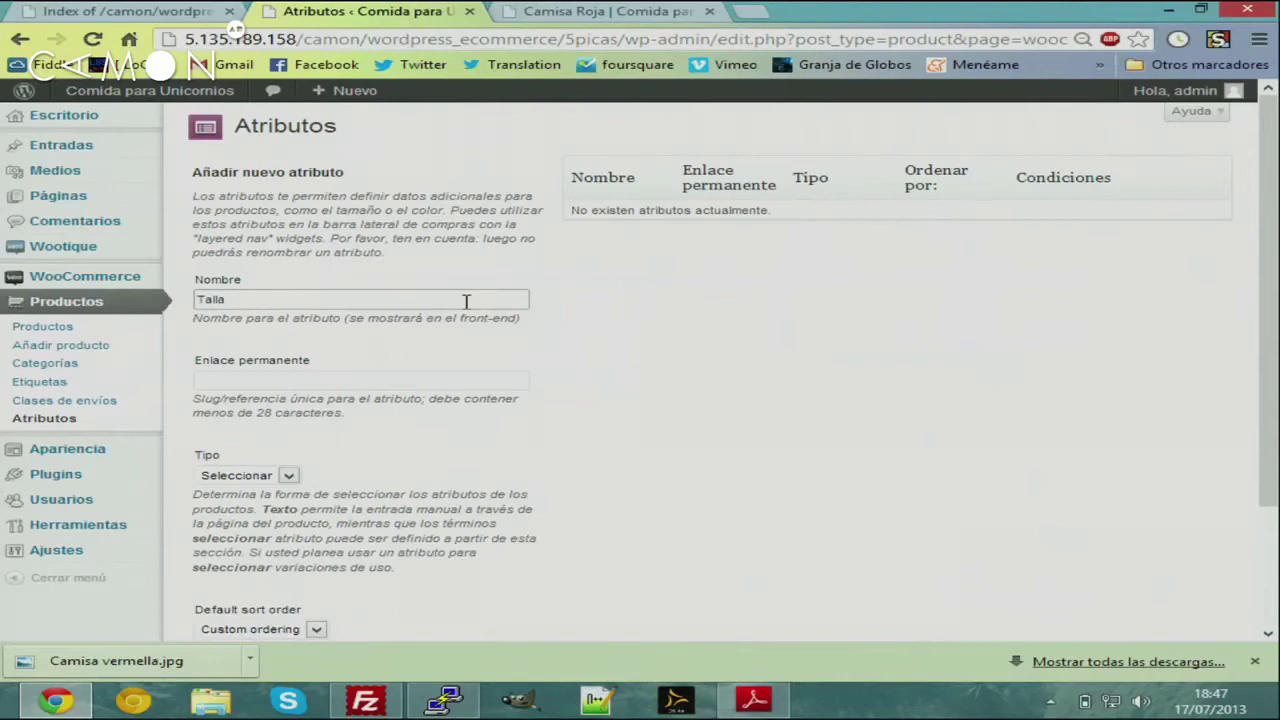
pyautogui.scroll(-2, 629, 371)
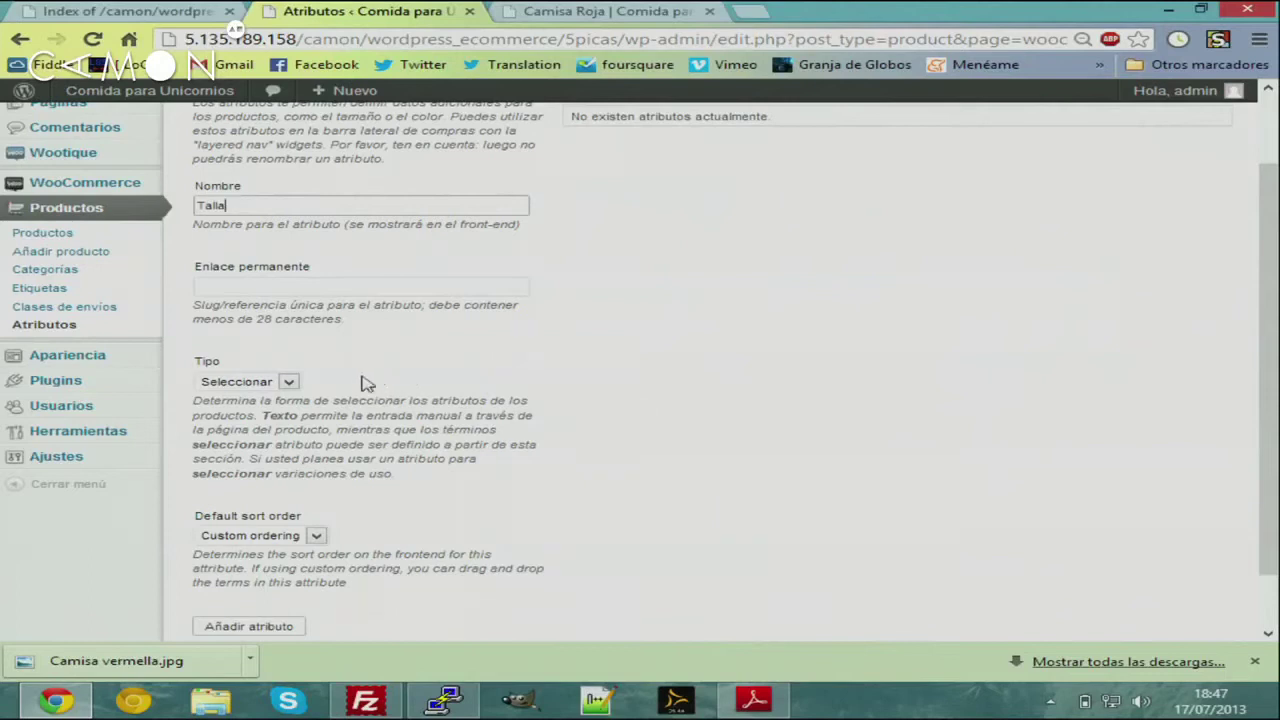
pyautogui.click(288, 384)
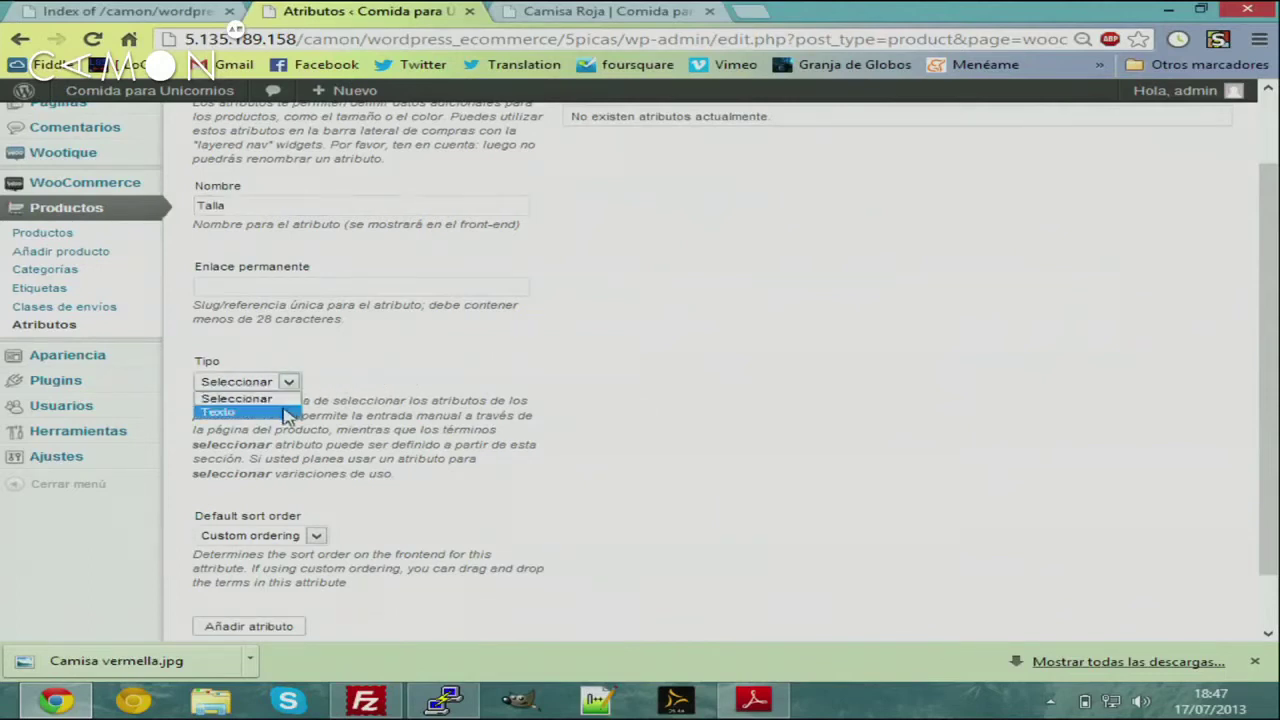
pyautogui.click(417, 373)
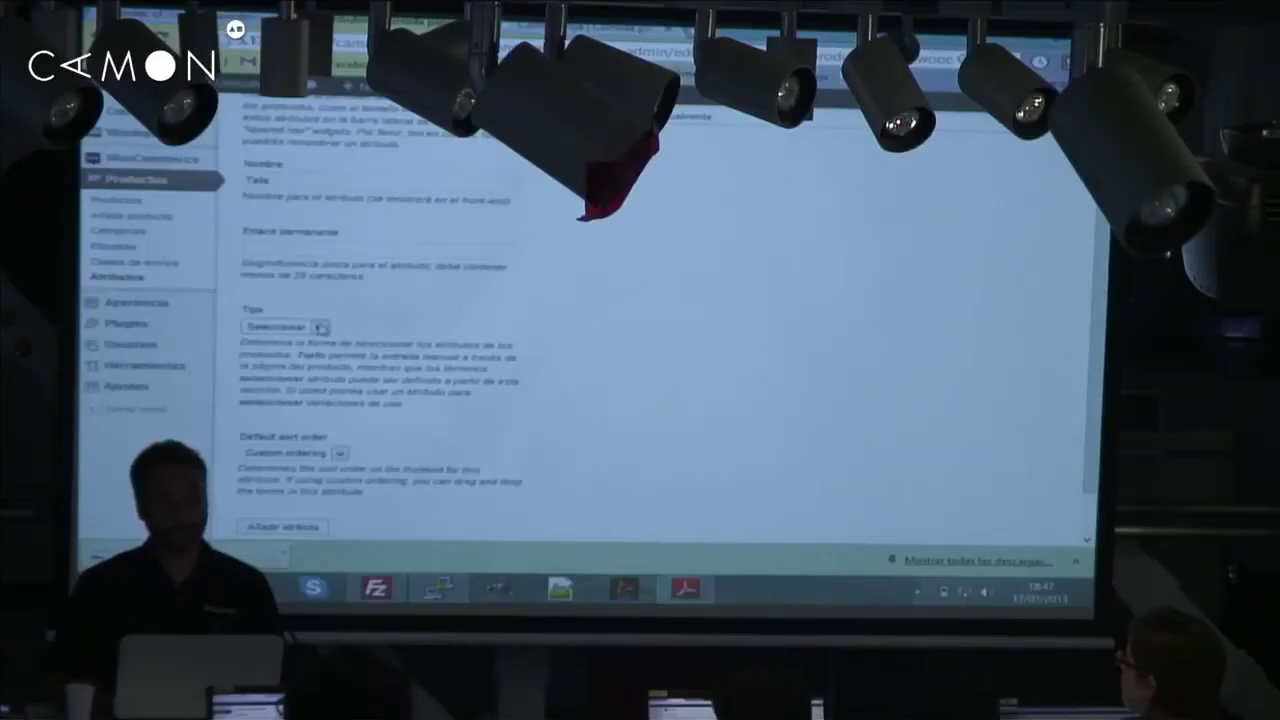
pyautogui.click(246, 381)
pyautogui.click(236, 413)
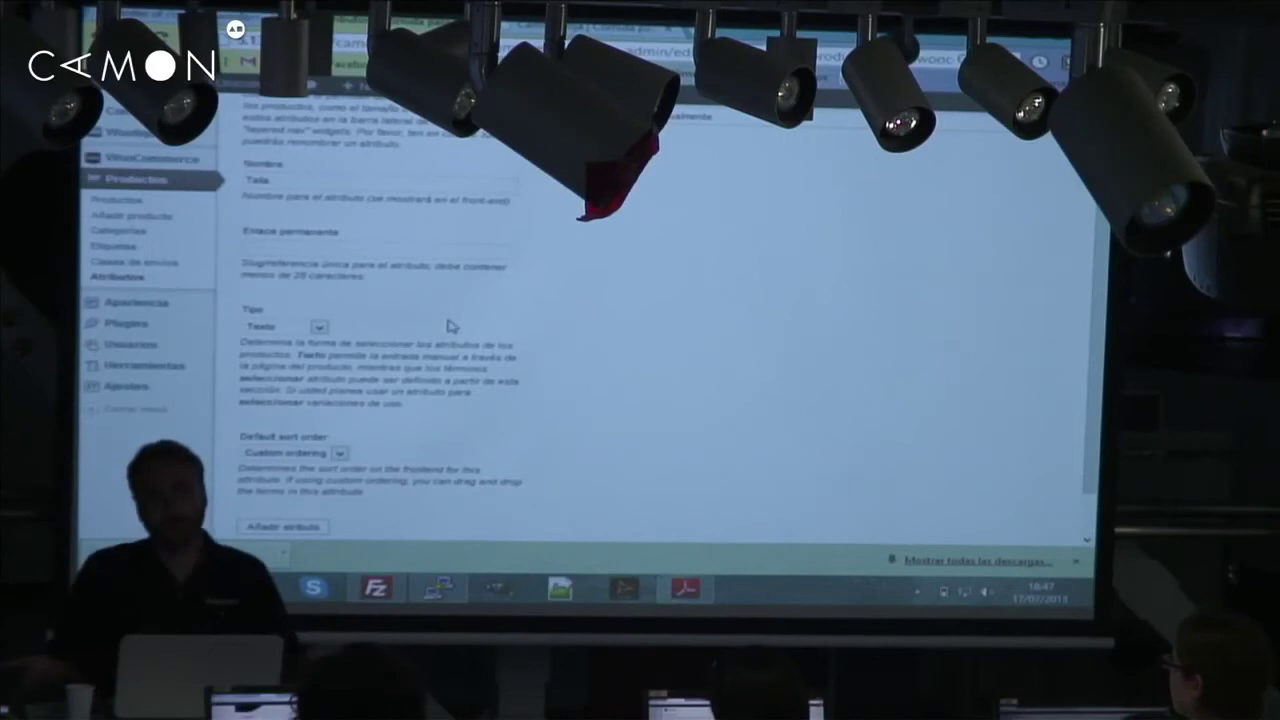
pyautogui.click(312, 329)
pyautogui.click(300, 343)
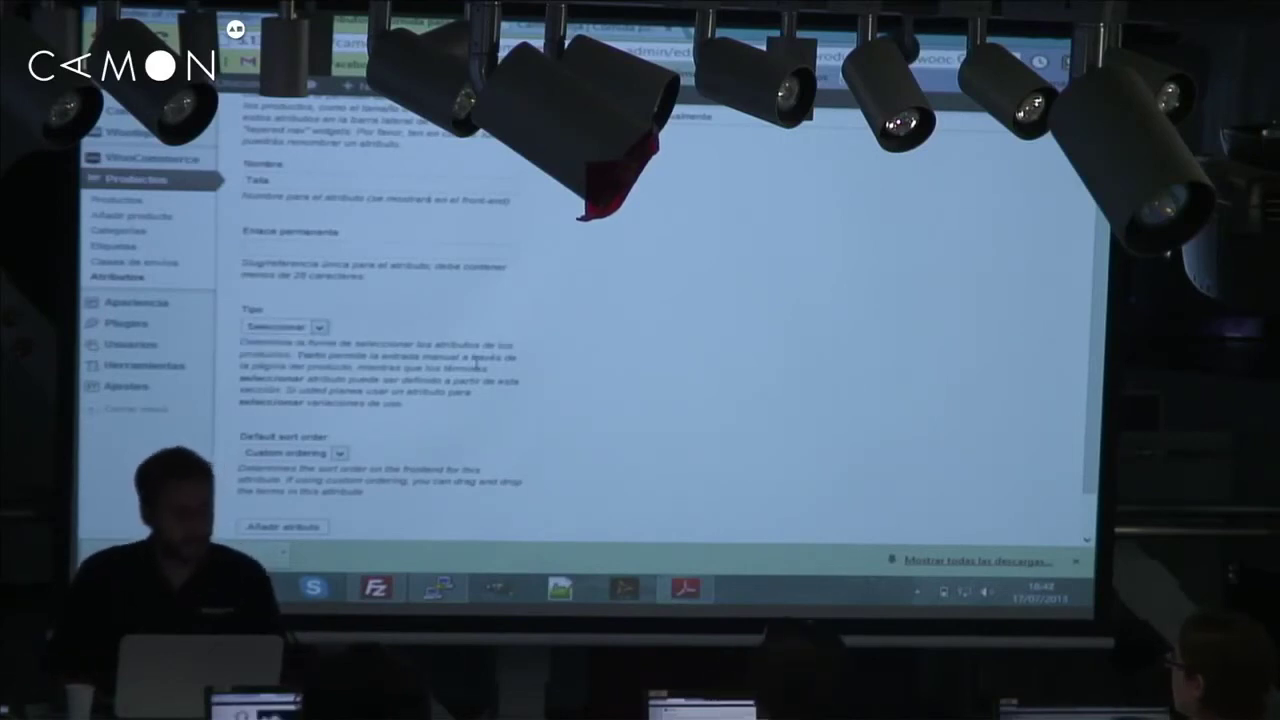
# Add the Talla attribute to the list and create a second attribute named Color
pyautogui.scroll(-2, 505, 340)
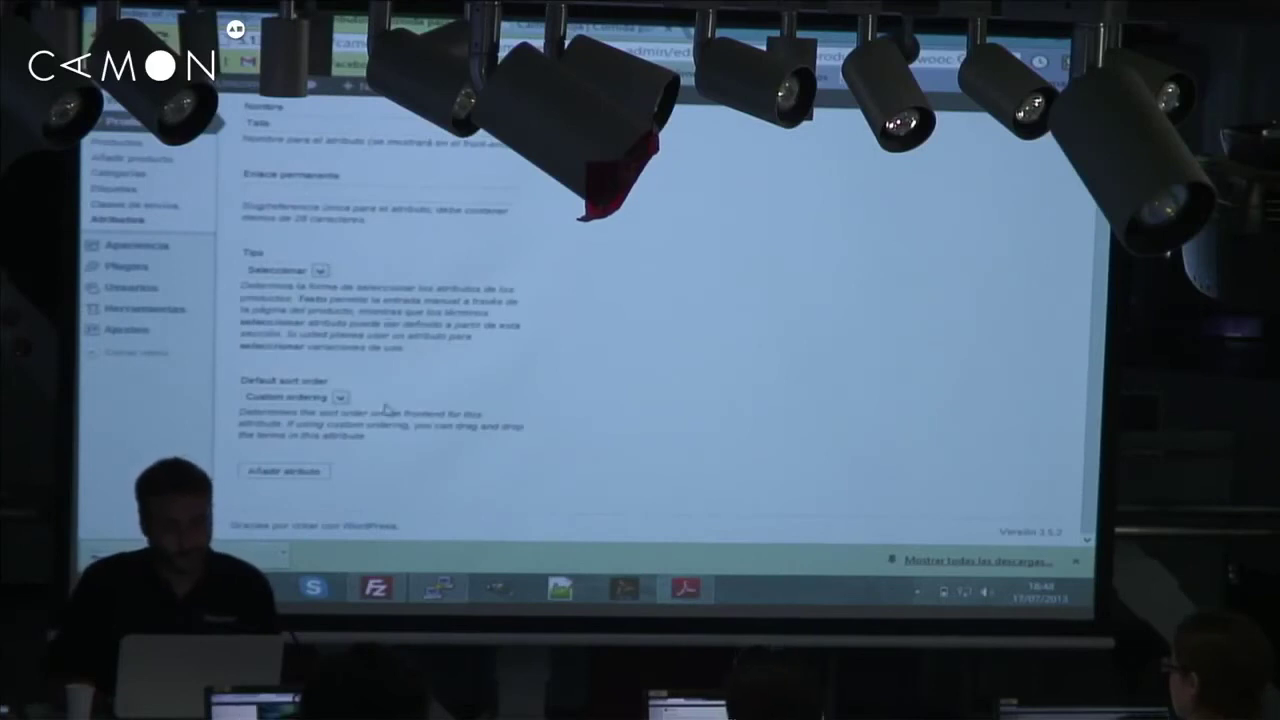
pyautogui.click(299, 474)
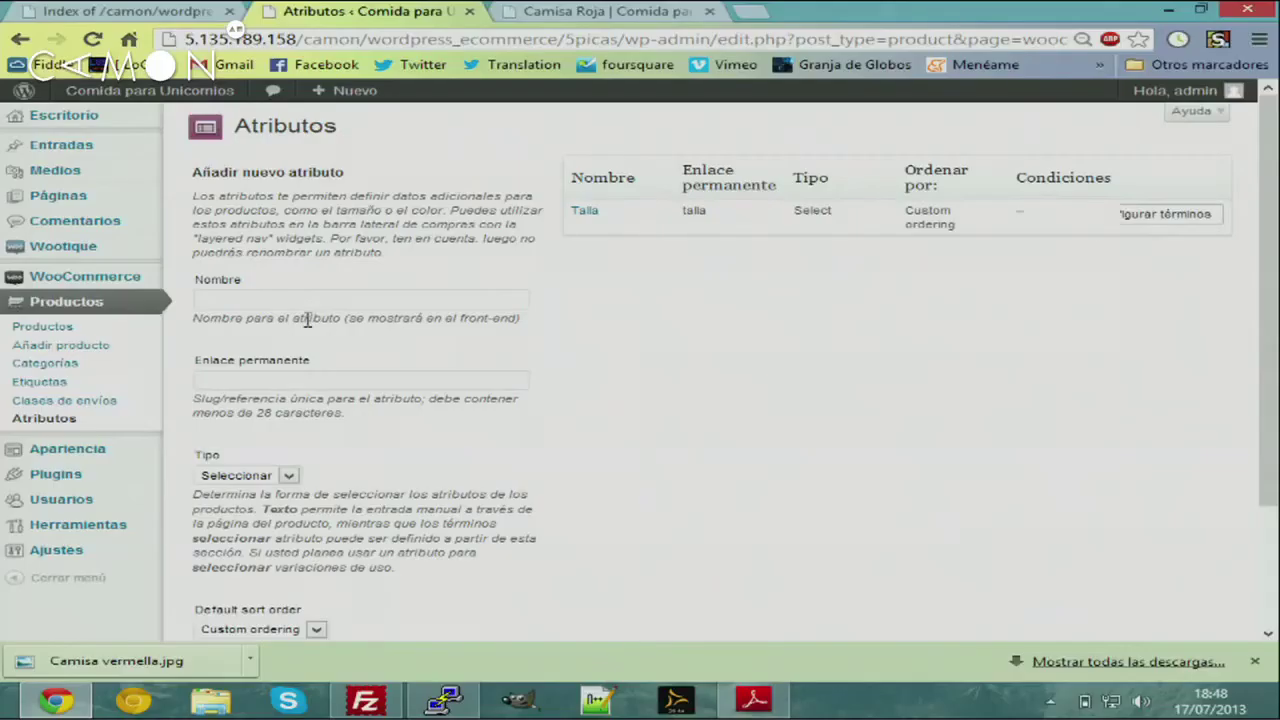
pyautogui.click(313, 301)
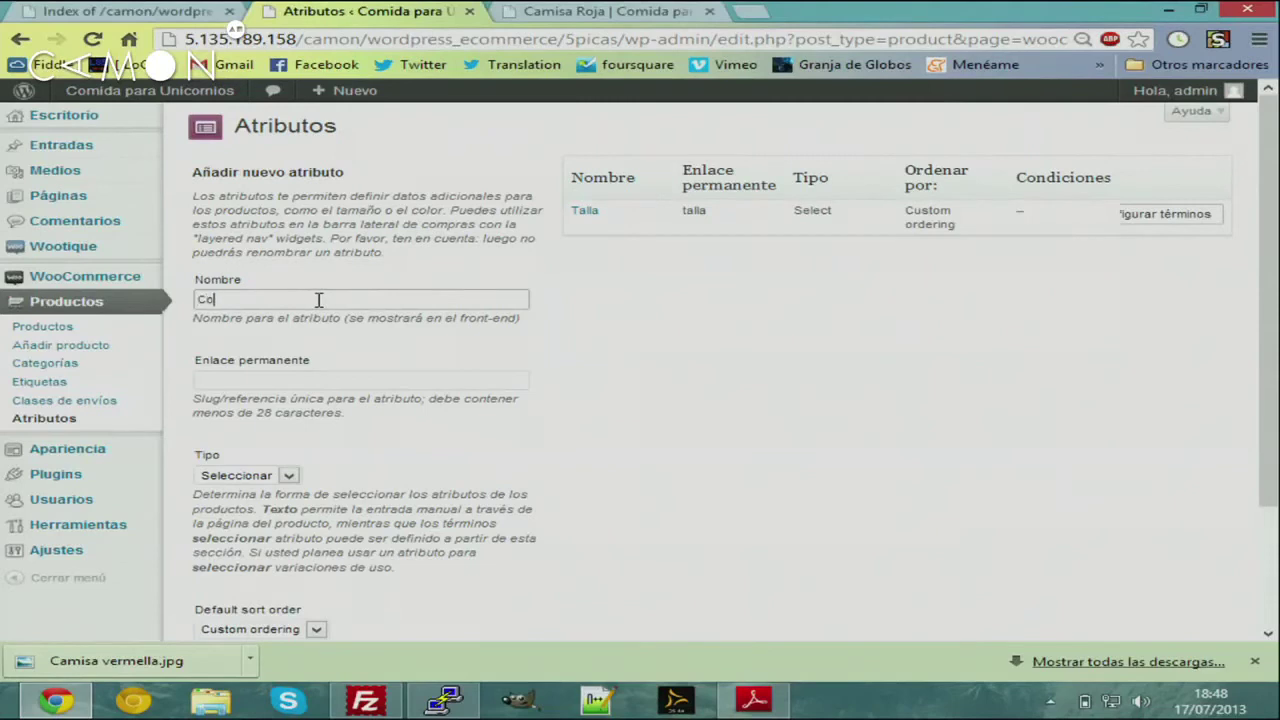
pyautogui.click(689, 440)
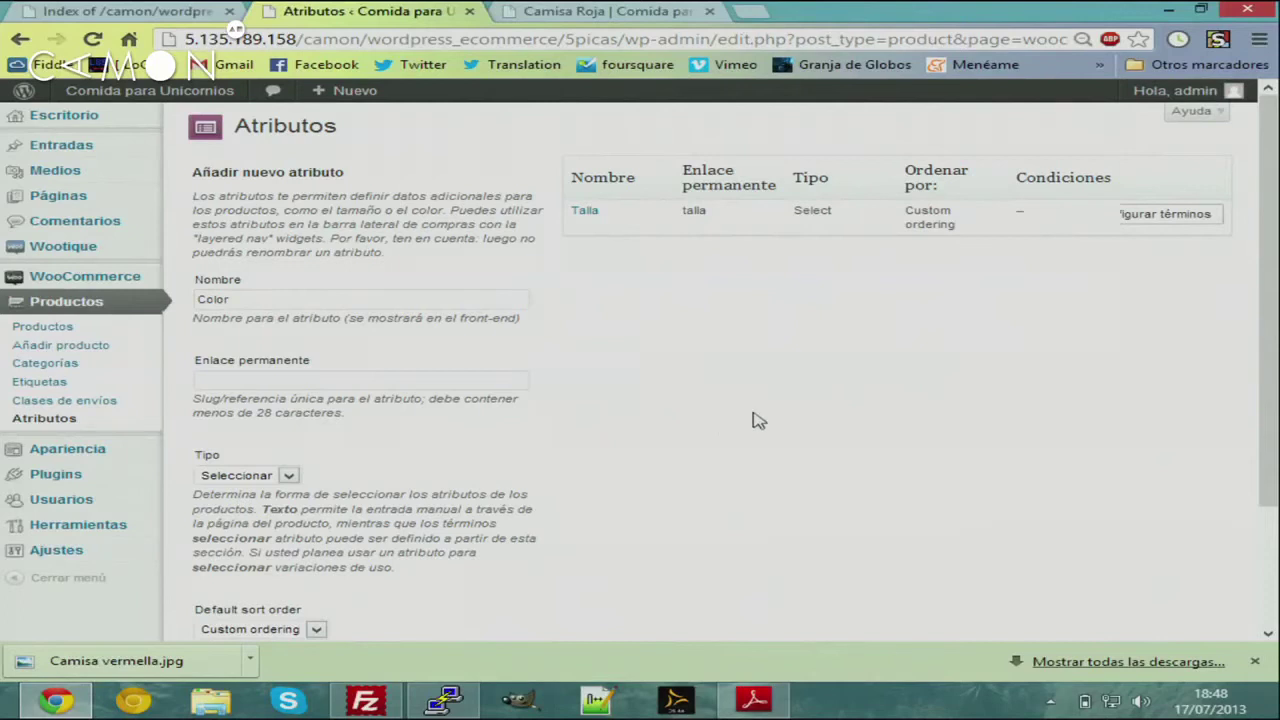
pyautogui.scroll(-2, 745, 422)
pyautogui.click(250, 558)
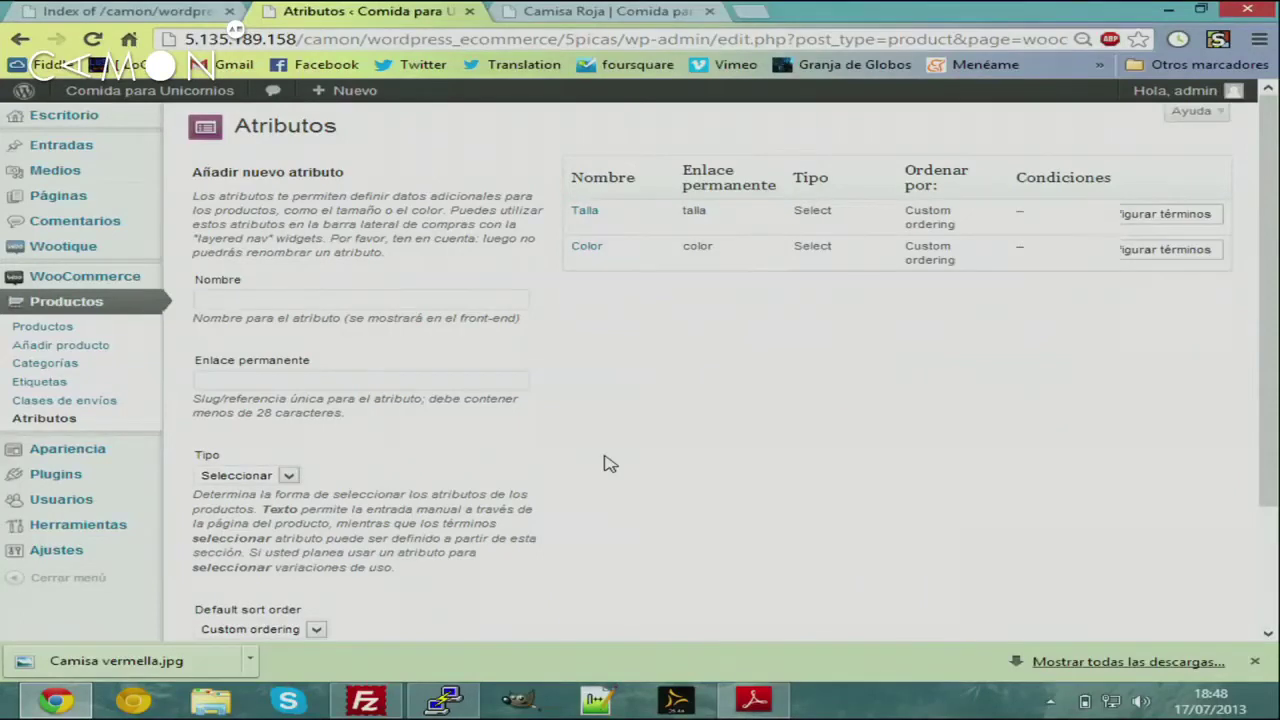
# Open the term settings of the Talla attribute and add the size M
pyautogui.moveTo(1098, 212)
pyautogui.click(1178, 221)
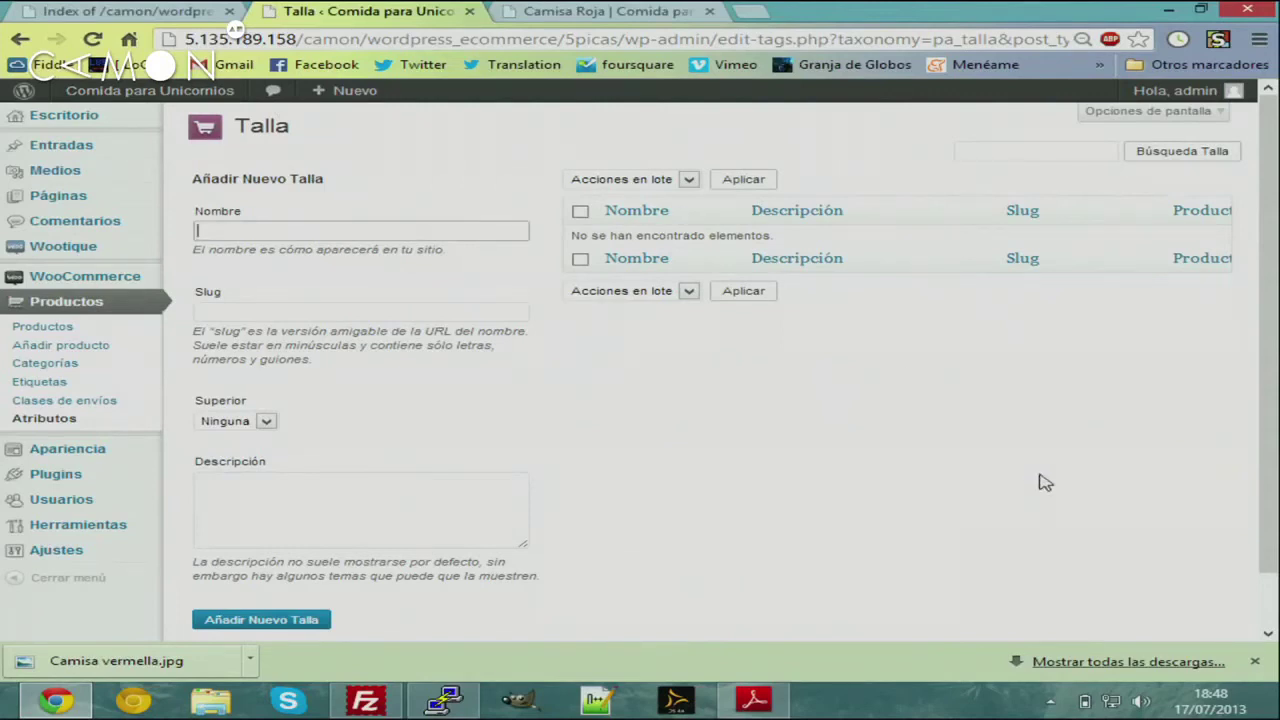
pyautogui.click(365, 418)
pyautogui.scroll(-1, 500, 418)
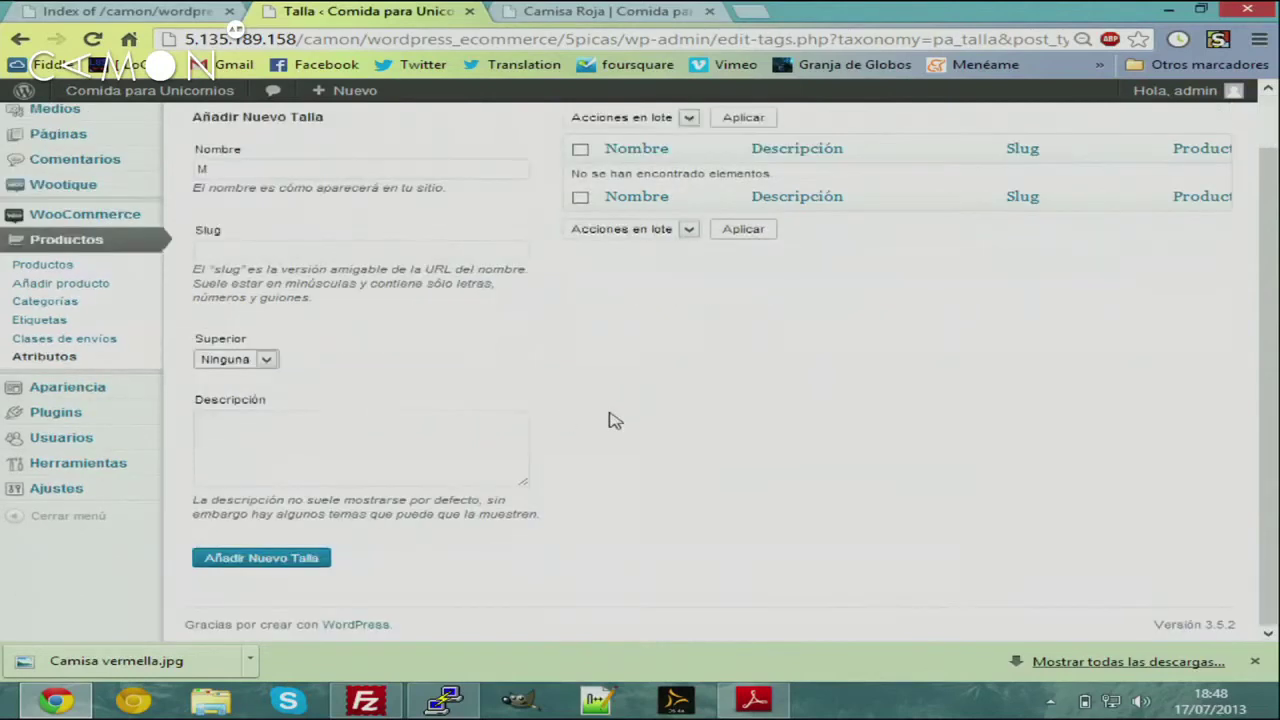
pyautogui.click(313, 562)
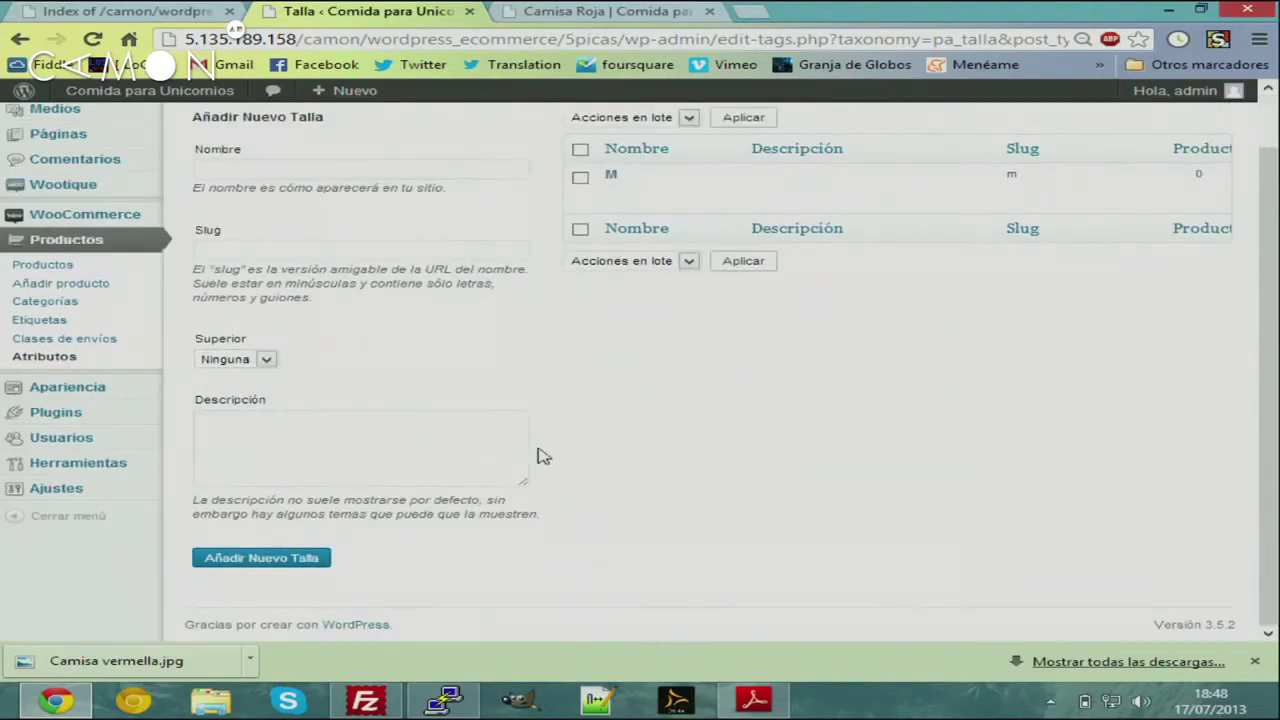
# Add the sizes L and XL as further terms of the Talla attribute
pyautogui.scroll(1, 543, 435)
pyautogui.click(371, 231)
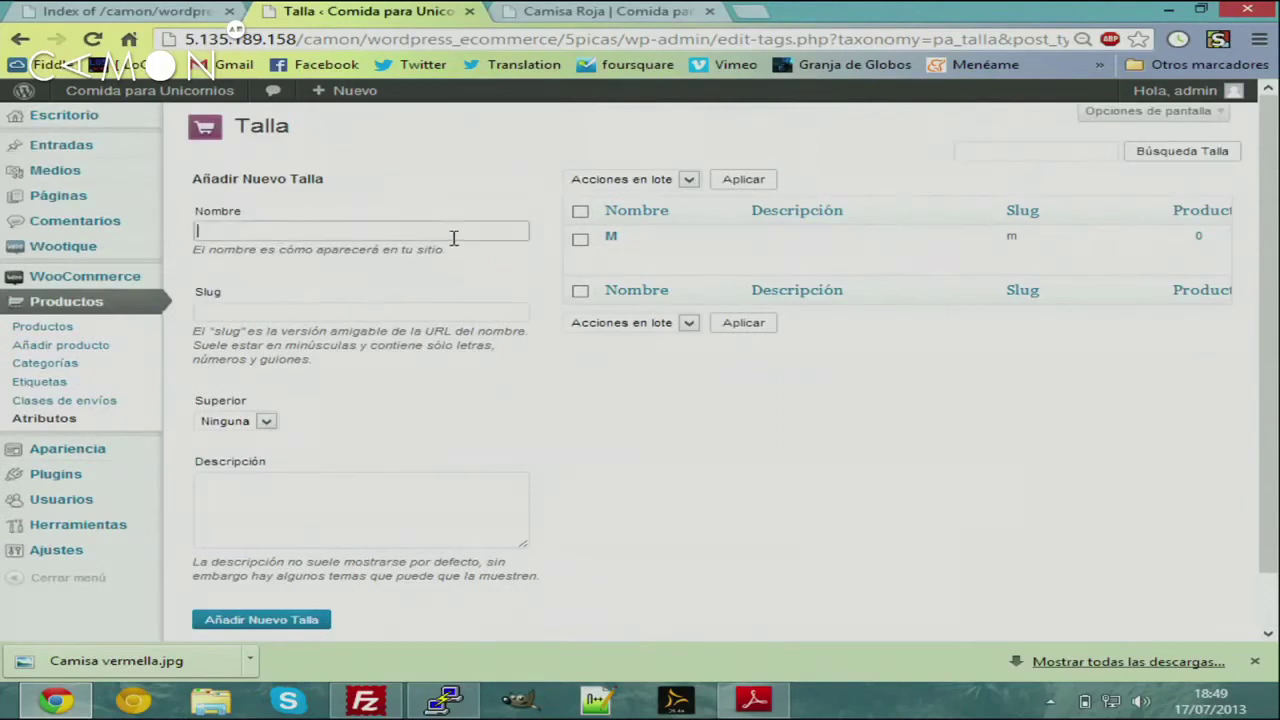
pyautogui.write('L')
pyautogui.click(285, 620)
pyautogui.click(293, 236)
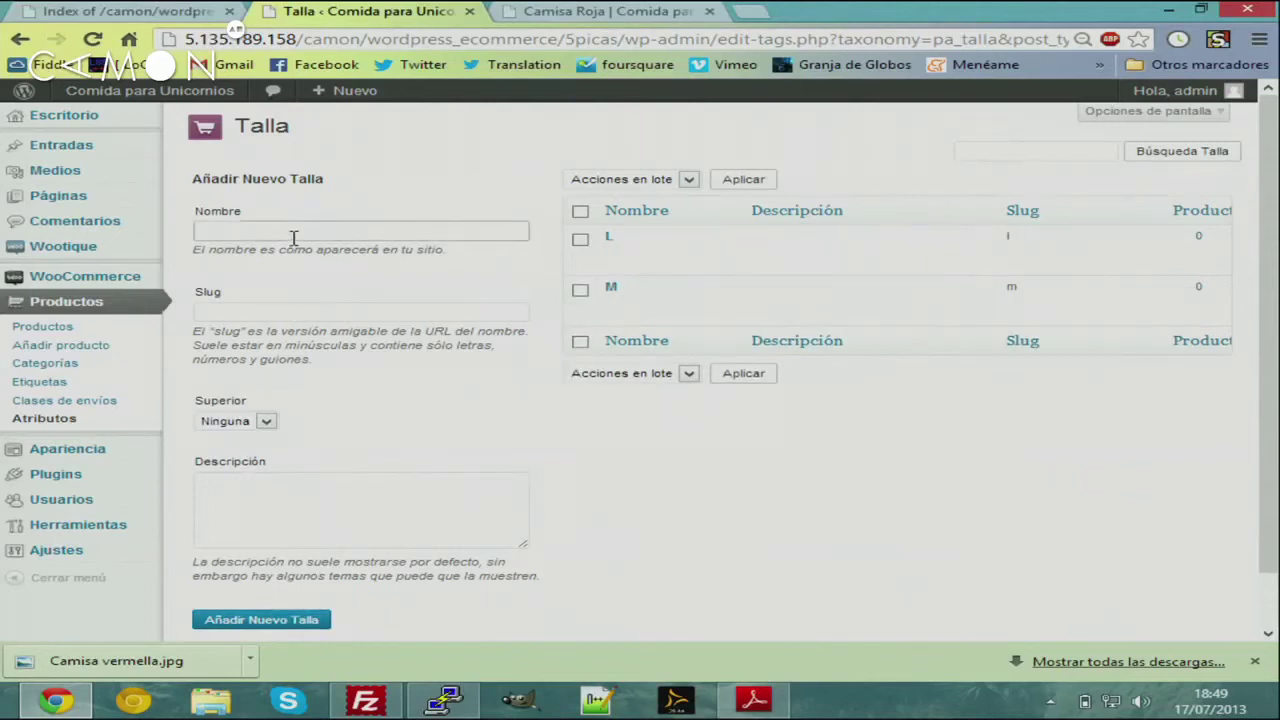
pyautogui.write('XL')
pyautogui.click(282, 621)
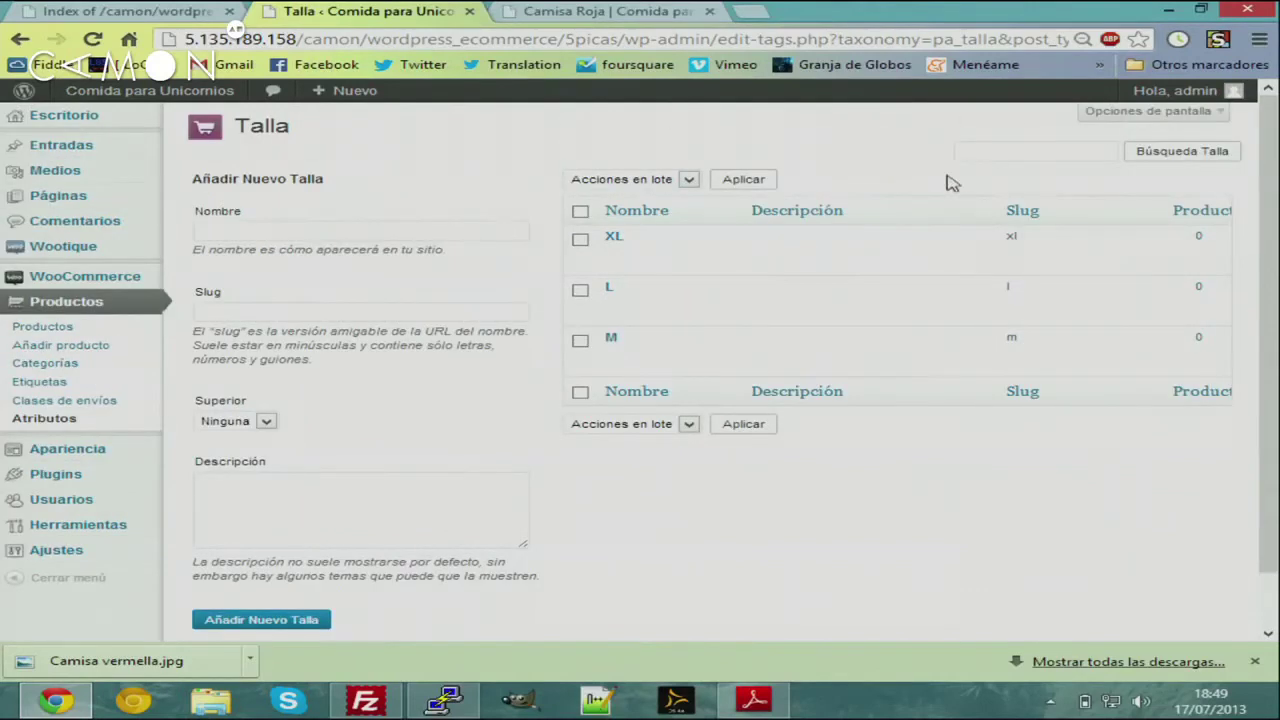
pyautogui.scroll(-1, 791, 266)
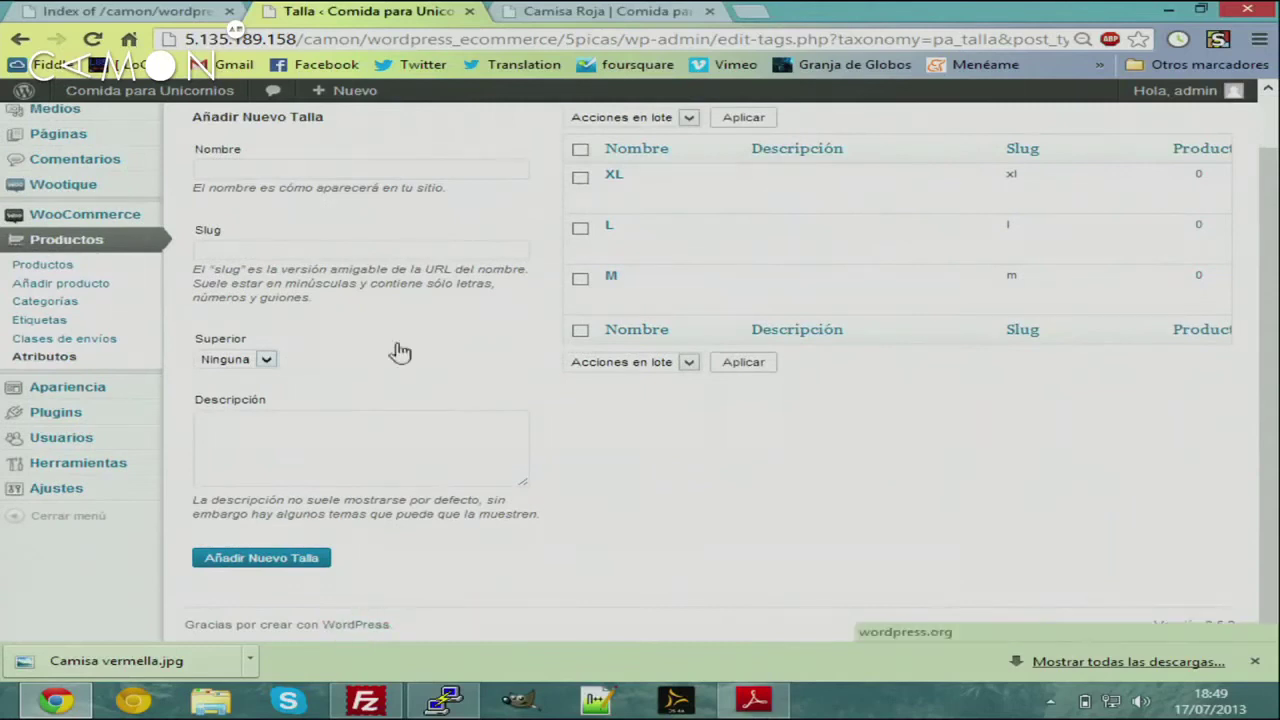
pyautogui.scroll(1, 478, 282)
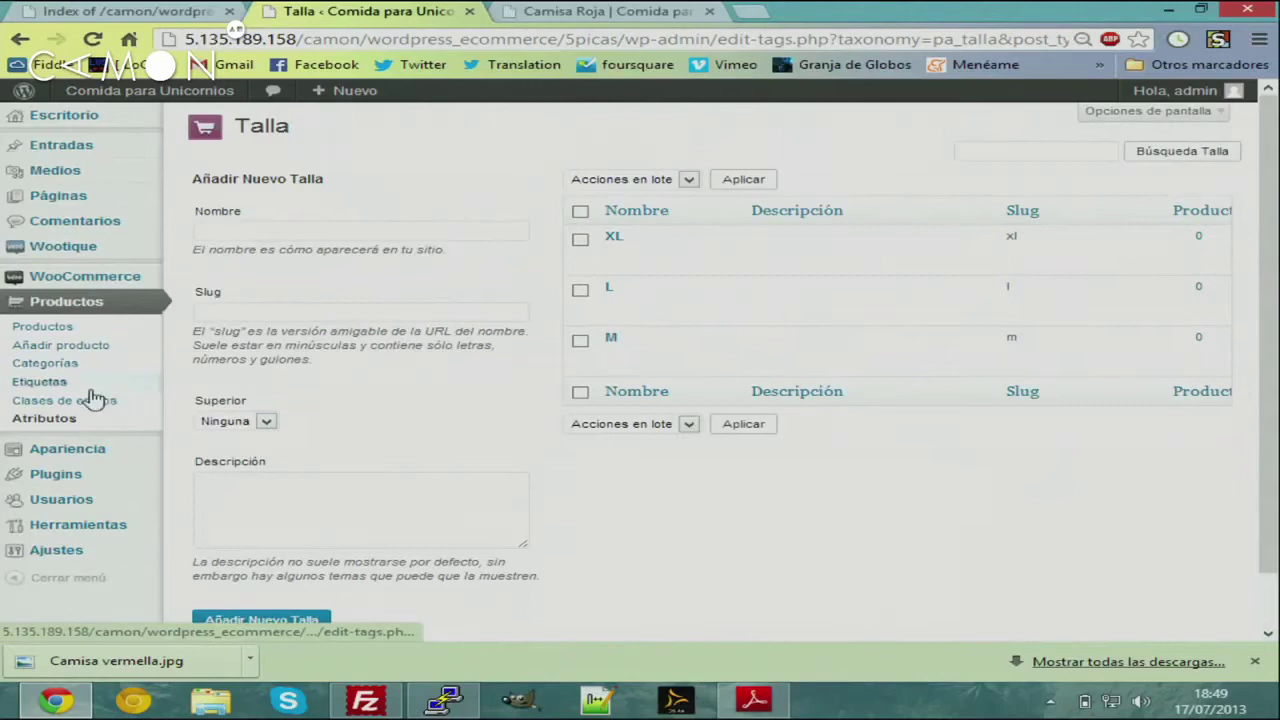
# Return to the attributes list, open the term settings of Color and add the term Verde
pyautogui.click(44, 420)
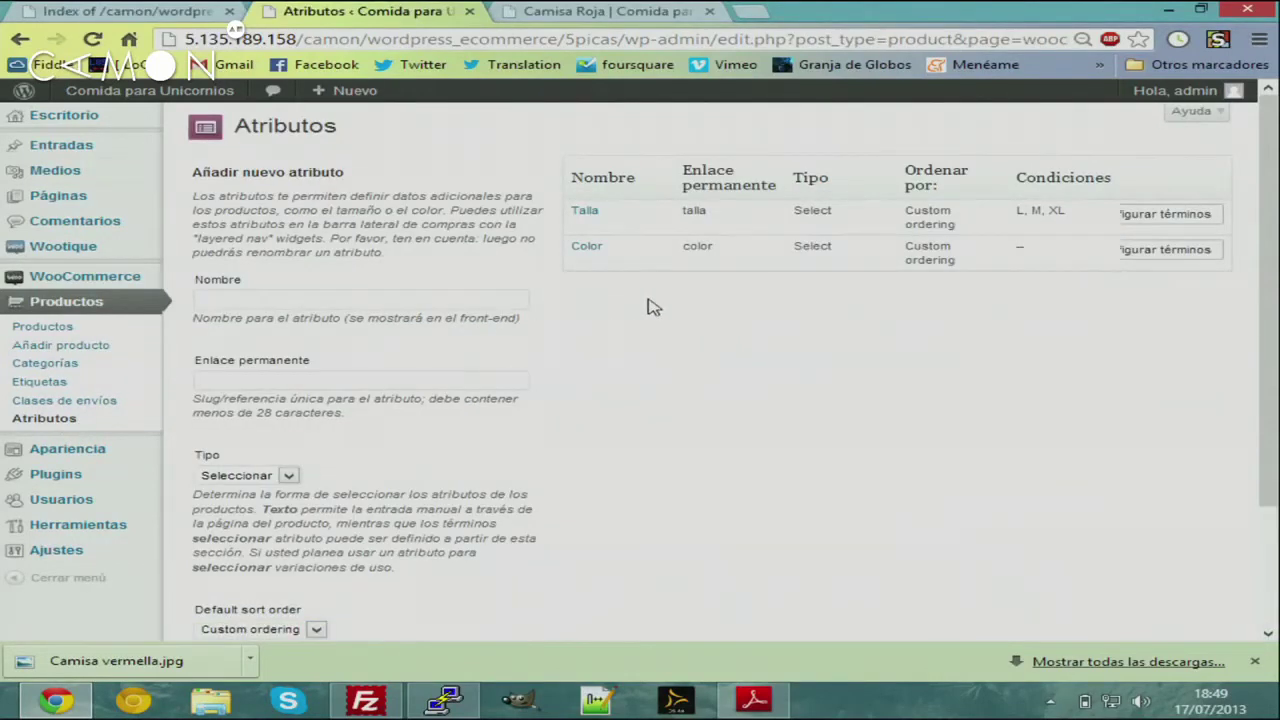
pyautogui.moveTo(590, 266)
pyautogui.click(588, 263)
pyautogui.click(228, 458)
pyautogui.click(1163, 254)
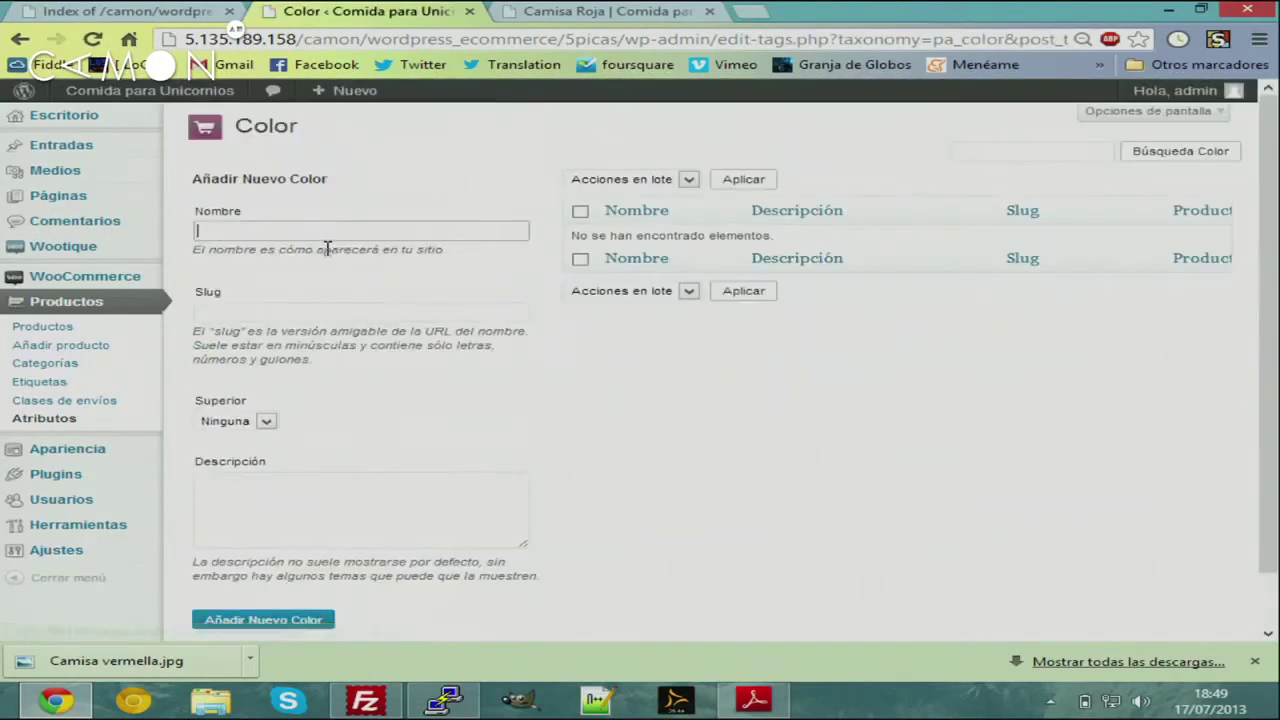
pyautogui.write('Verde')
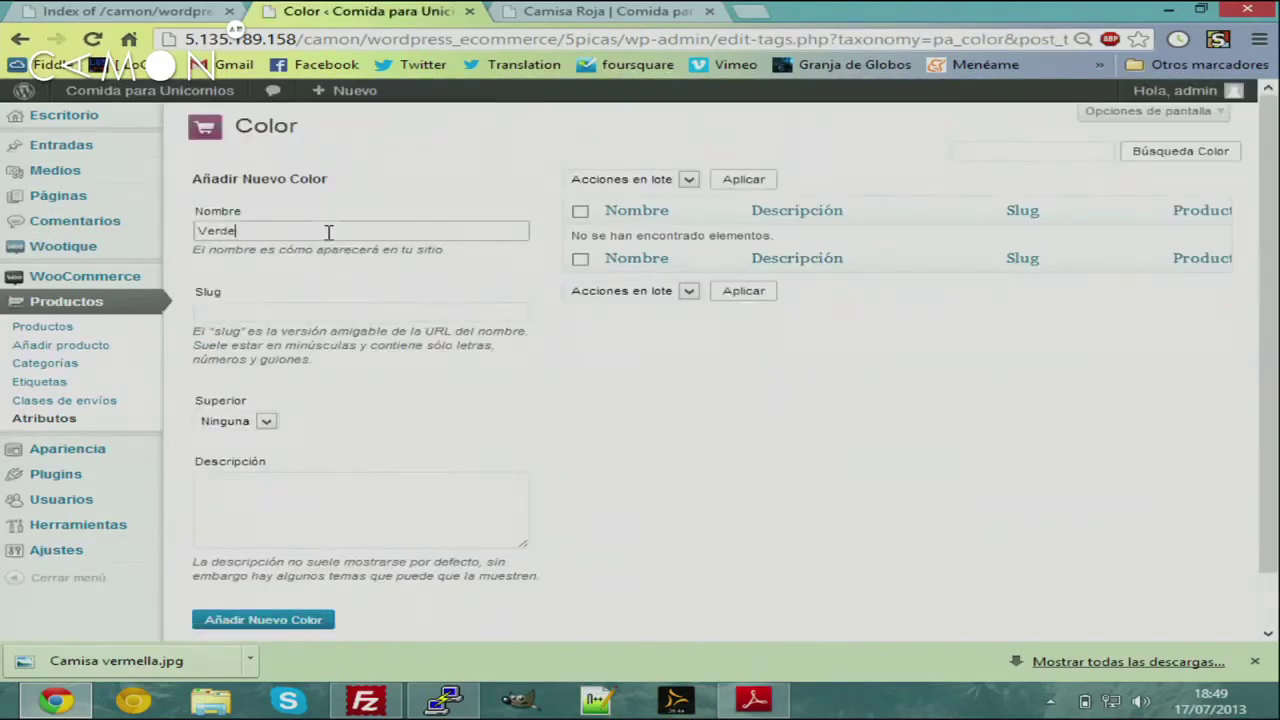
pyautogui.click(289, 620)
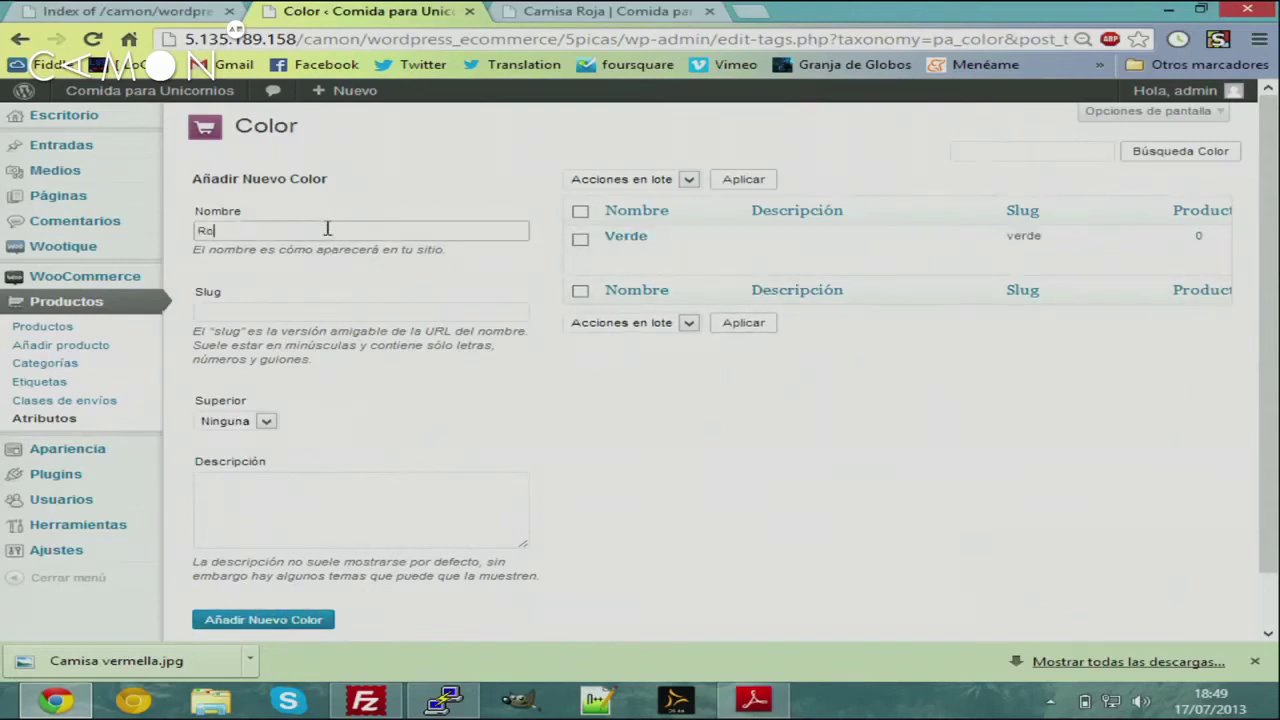
# Add Rojo and Azul as further terms of the Color attribute
pyautogui.click(327, 229)
pyautogui.write('Rojo')
pyautogui.click(306, 620)
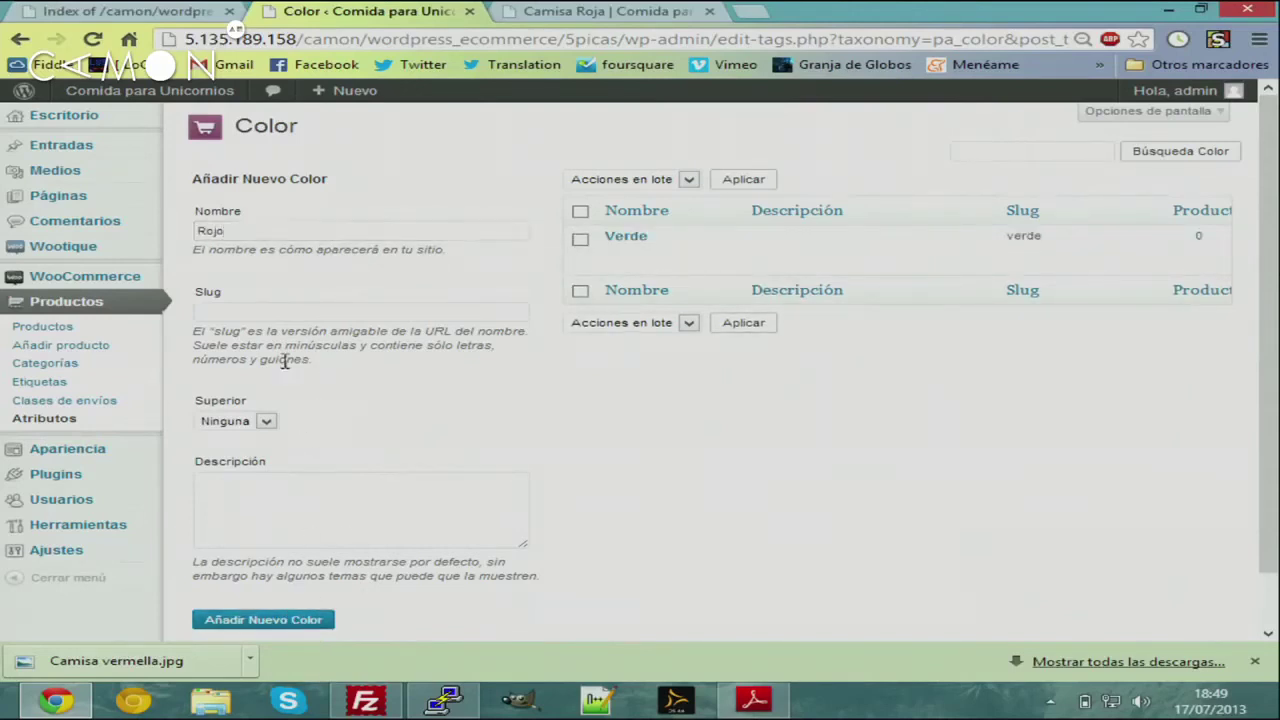
pyautogui.click(312, 232)
pyautogui.write('Azul')
pyautogui.click(309, 620)
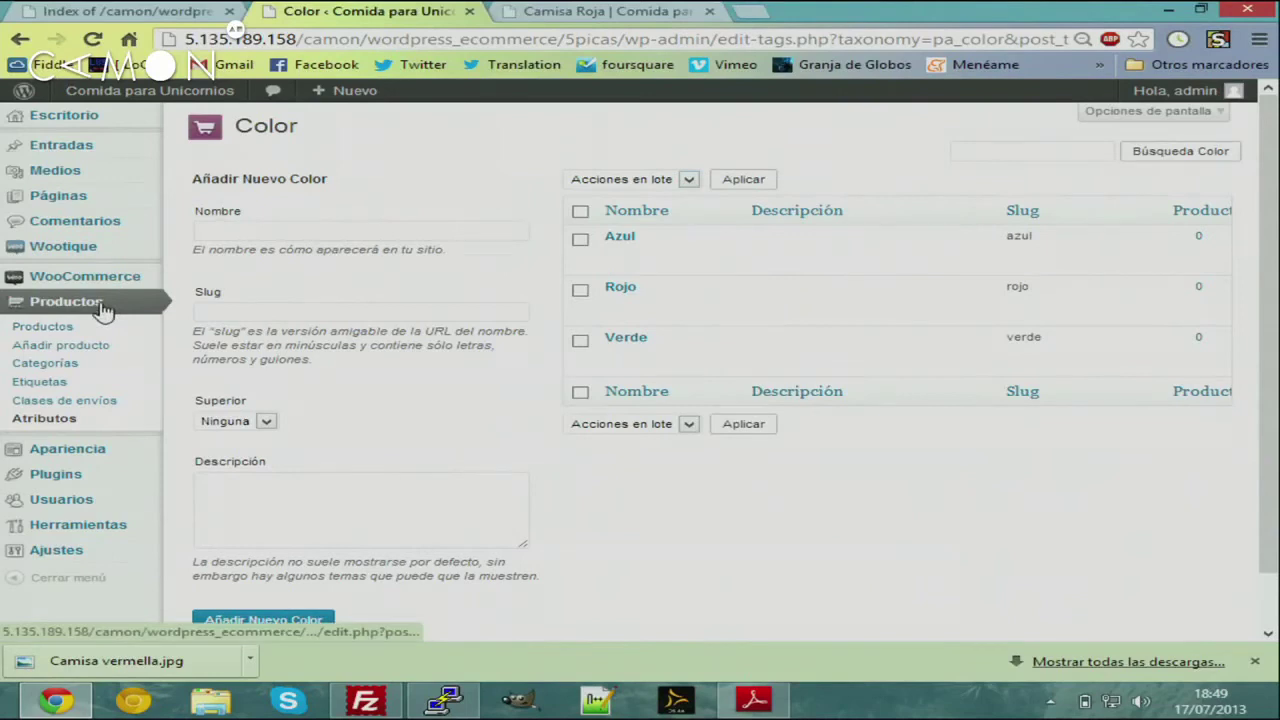
# Return to the attributes list and check the terms configured for Talla and Color
pyautogui.click(22, 416)
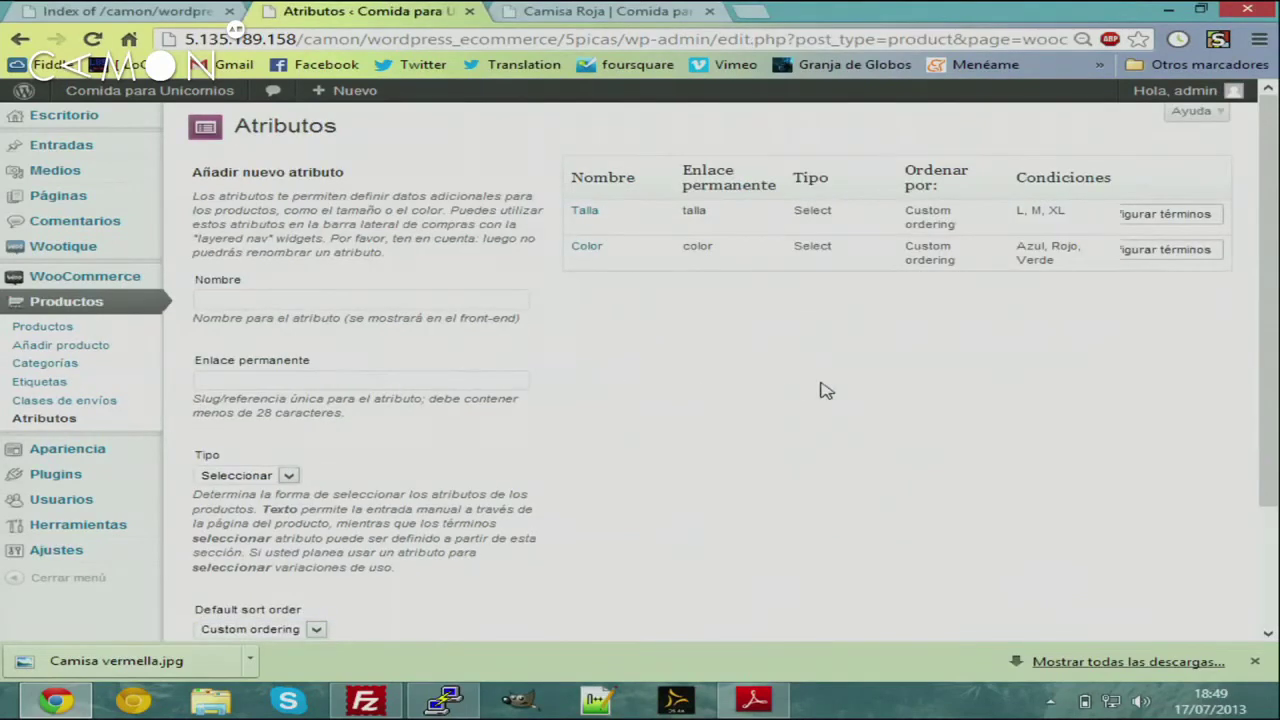
pyautogui.scroll(-2, 790, 386)
pyautogui.scroll(2, 758, 382)
# Start a new product named Camisa Elegante with the full description "Muy bonita!!"
pyautogui.click(62, 346)
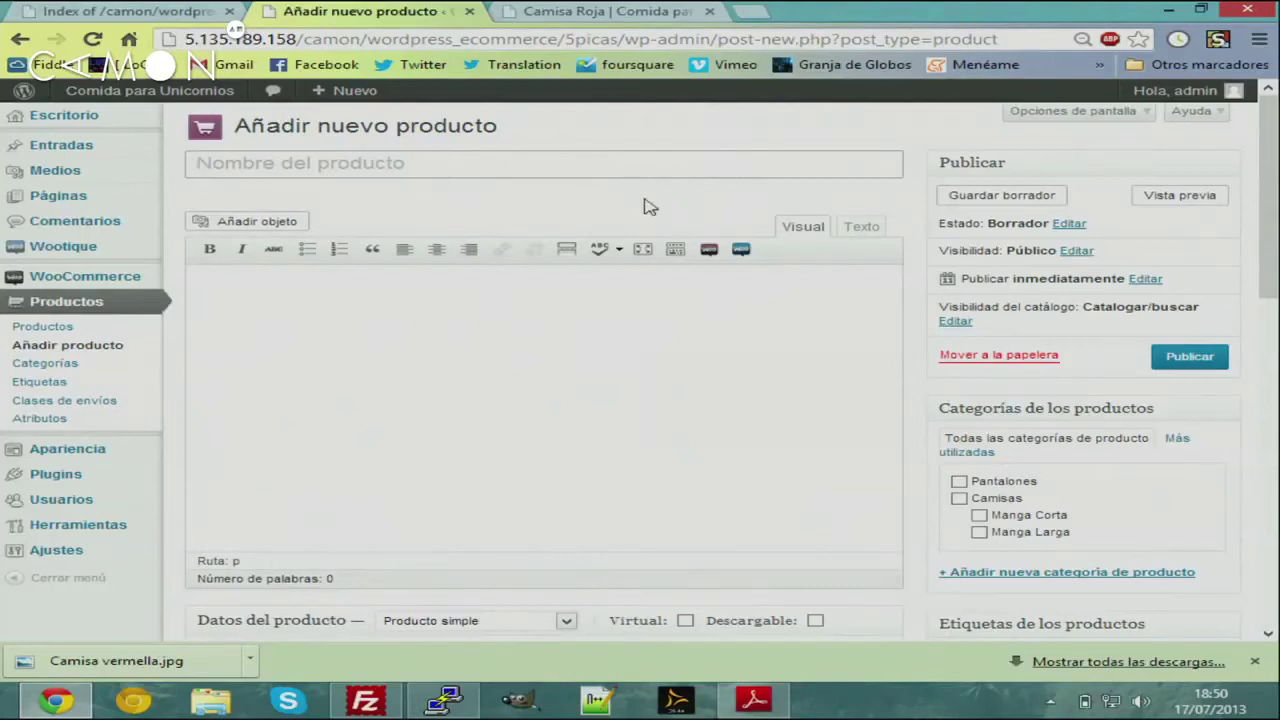
pyautogui.write('Camisa')
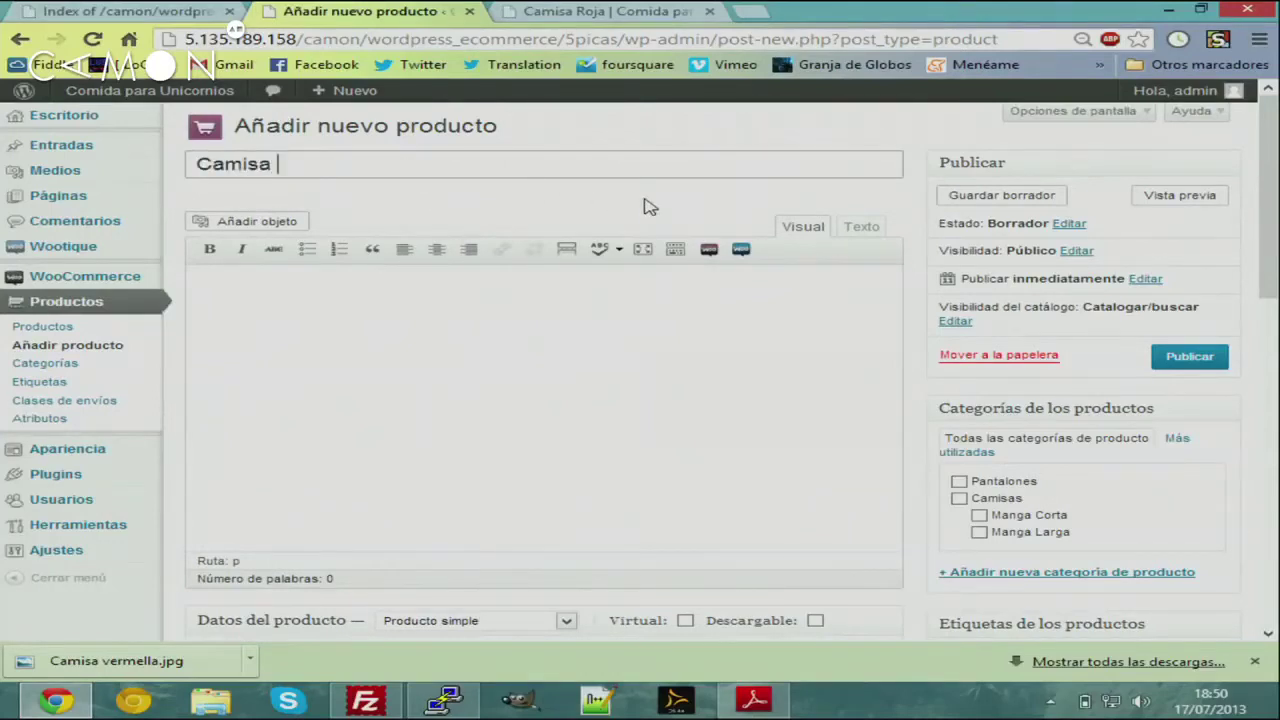
pyautogui.write(' Elegante')
pyautogui.click(559, 307)
pyautogui.scroll(-1, 559, 307)
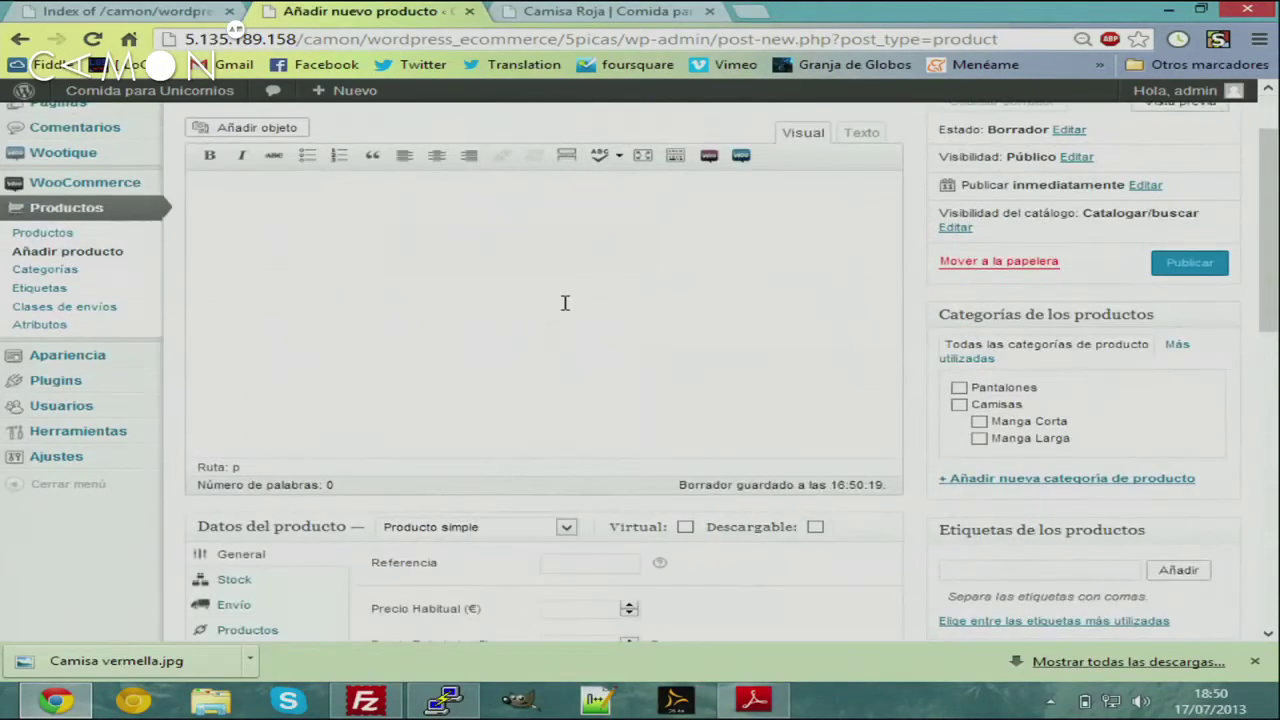
pyautogui.write('Muy bonita!!')
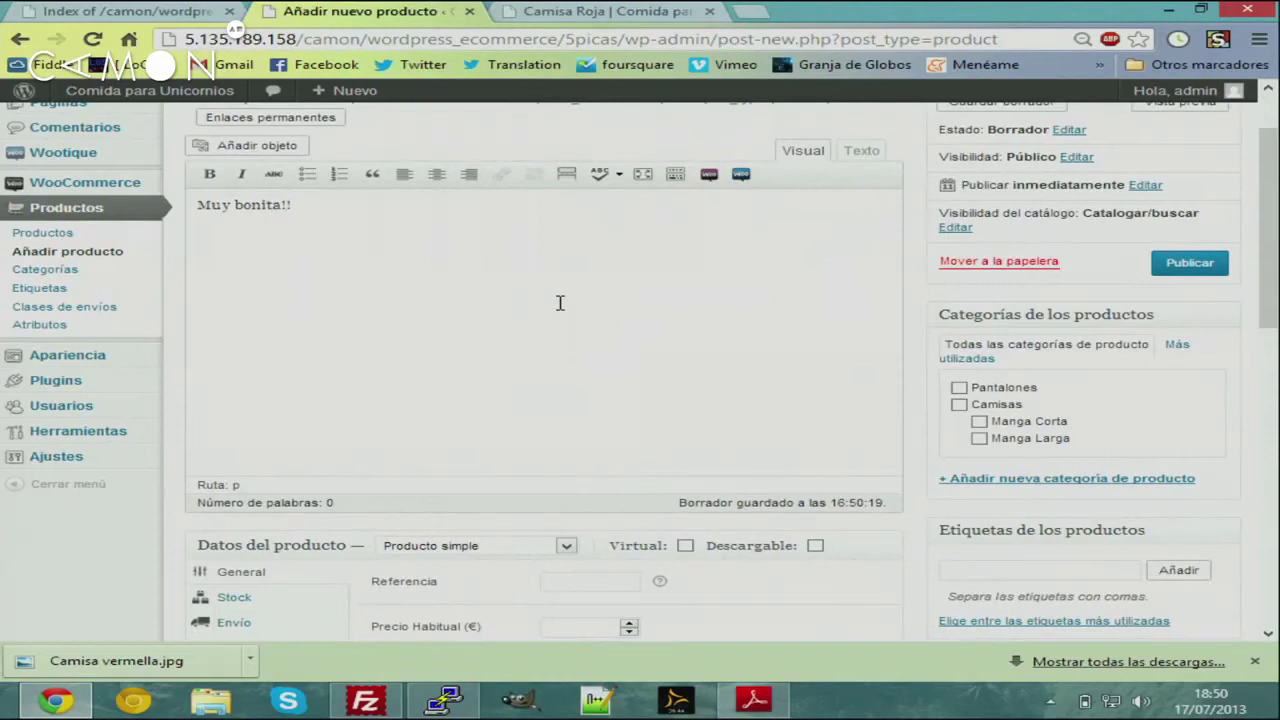
pyautogui.scroll(-8, 560, 303)
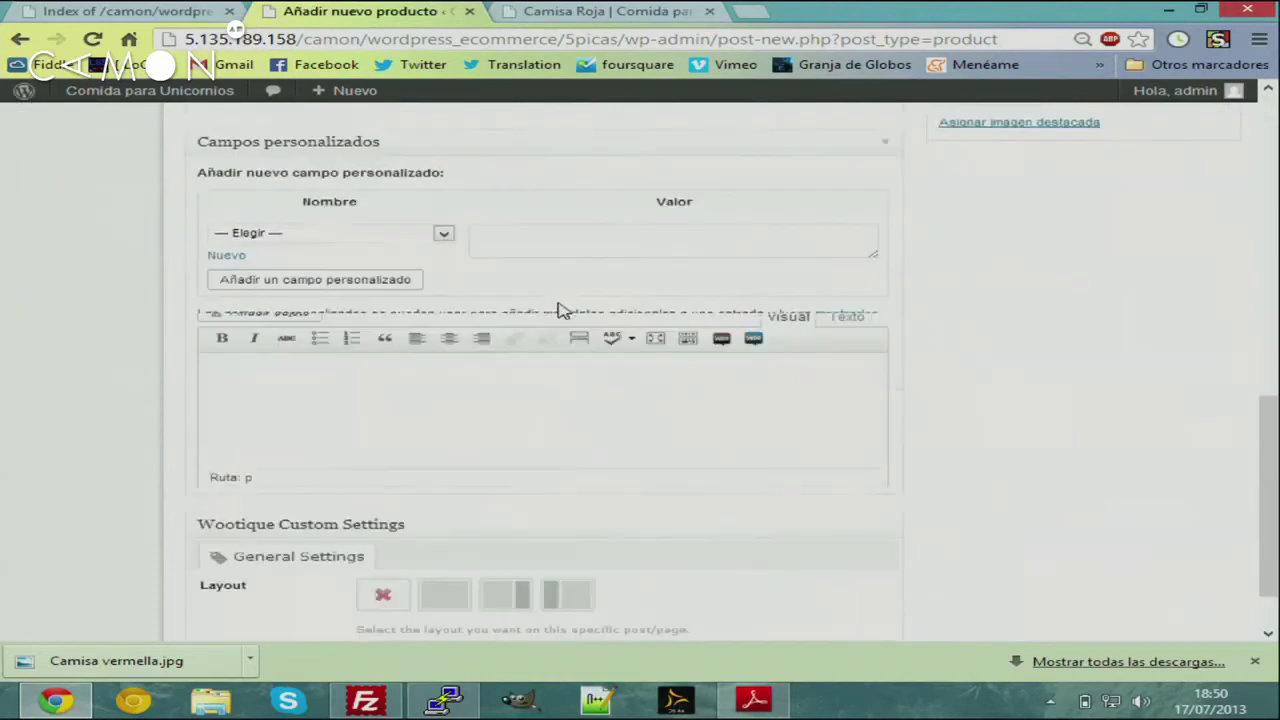
# Set the product type to Producto variable and open its variations section
pyautogui.scroll(4, 452, 318)
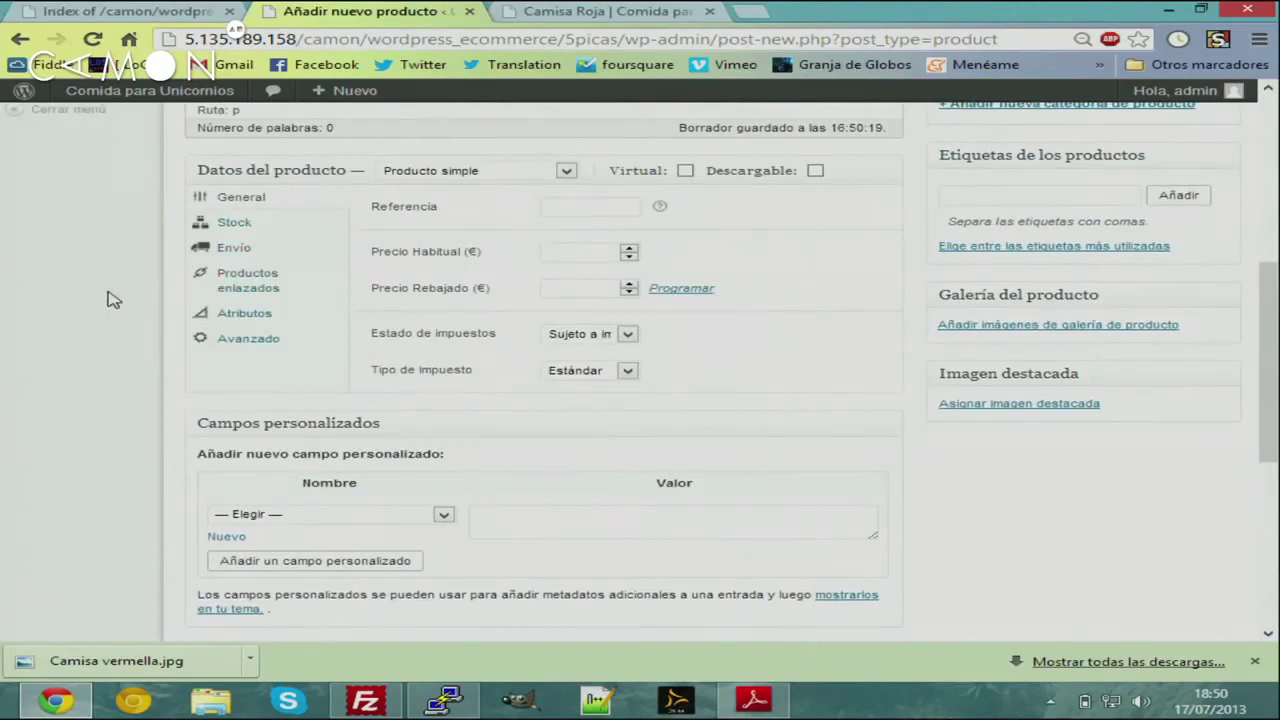
pyautogui.scroll(1, 113, 300)
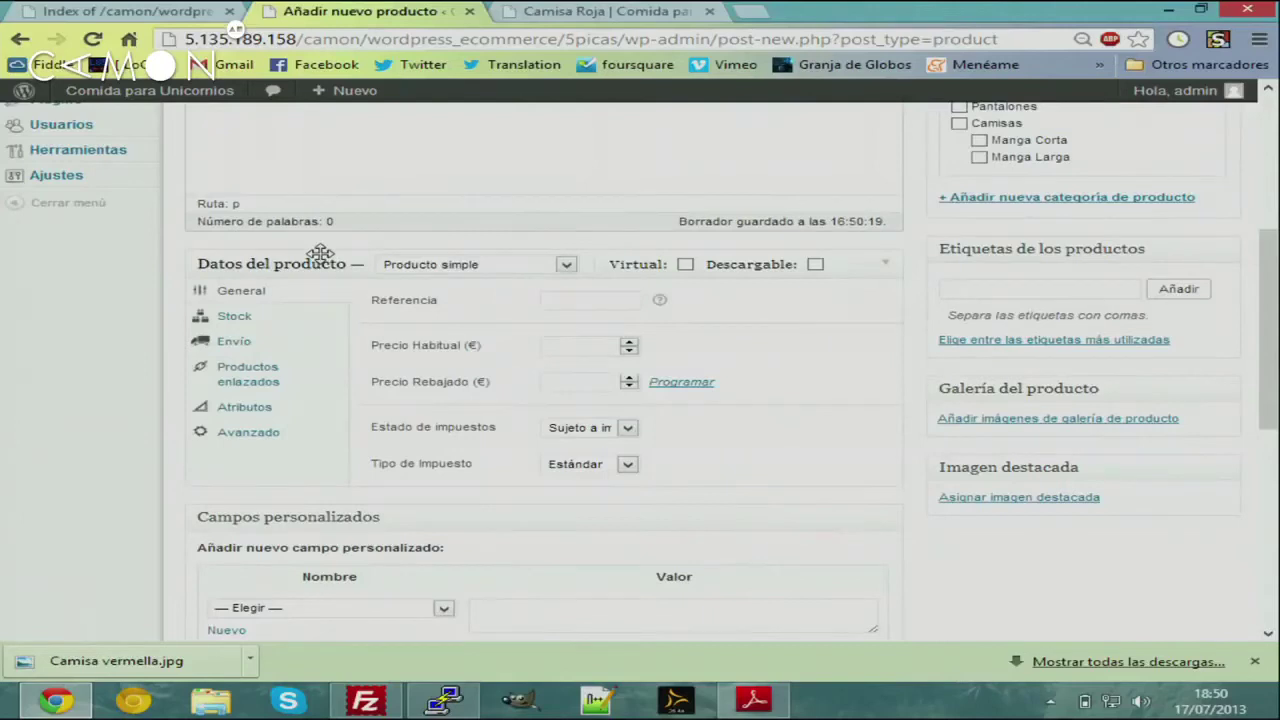
pyautogui.click(510, 267)
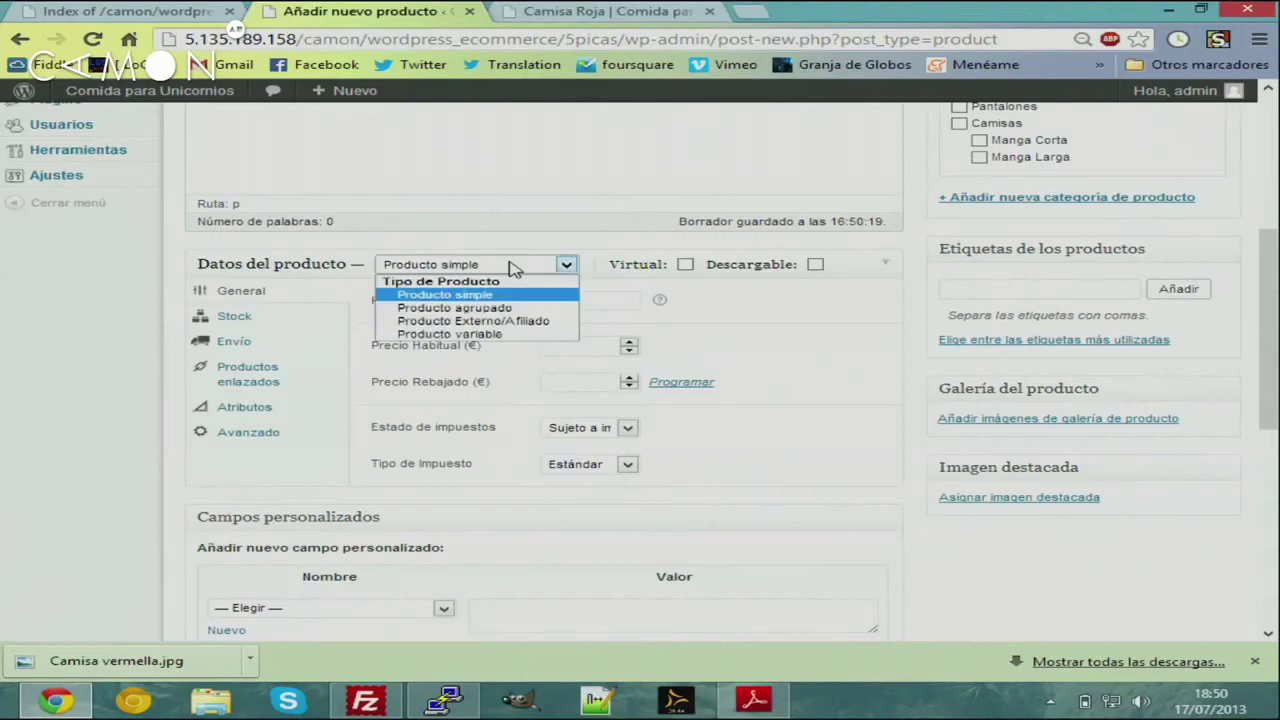
pyautogui.click(528, 336)
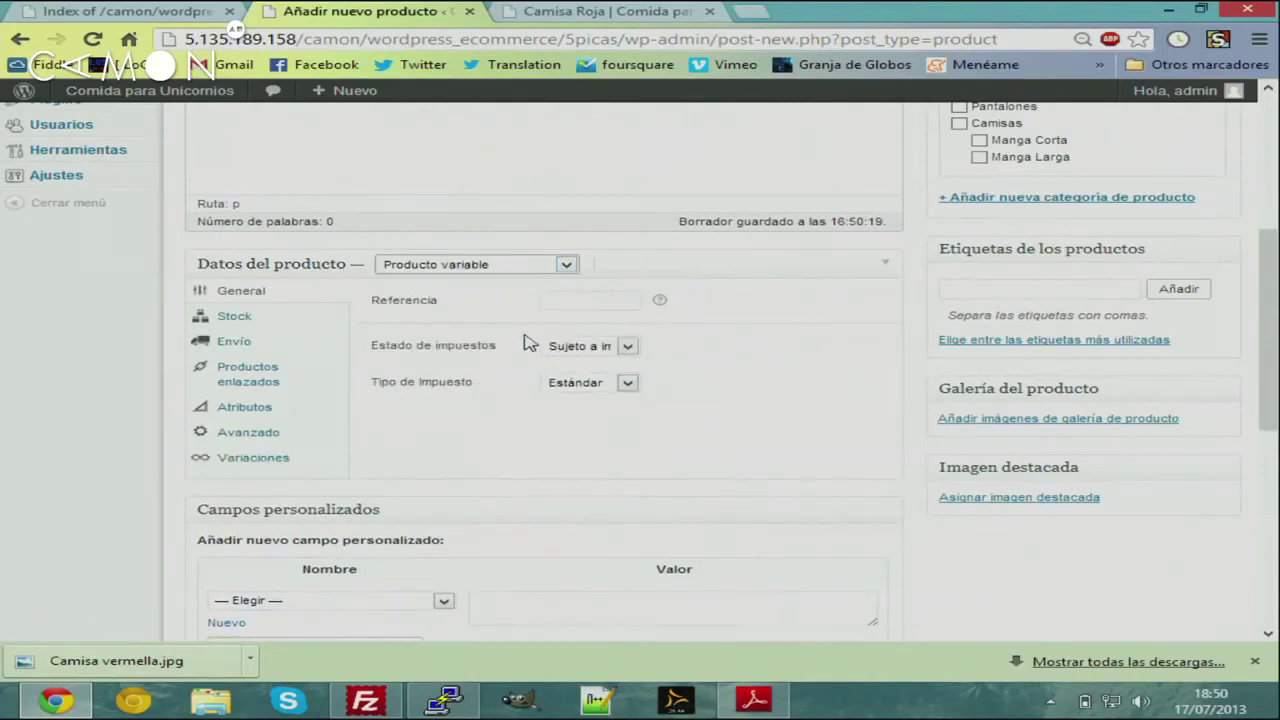
pyautogui.click(276, 464)
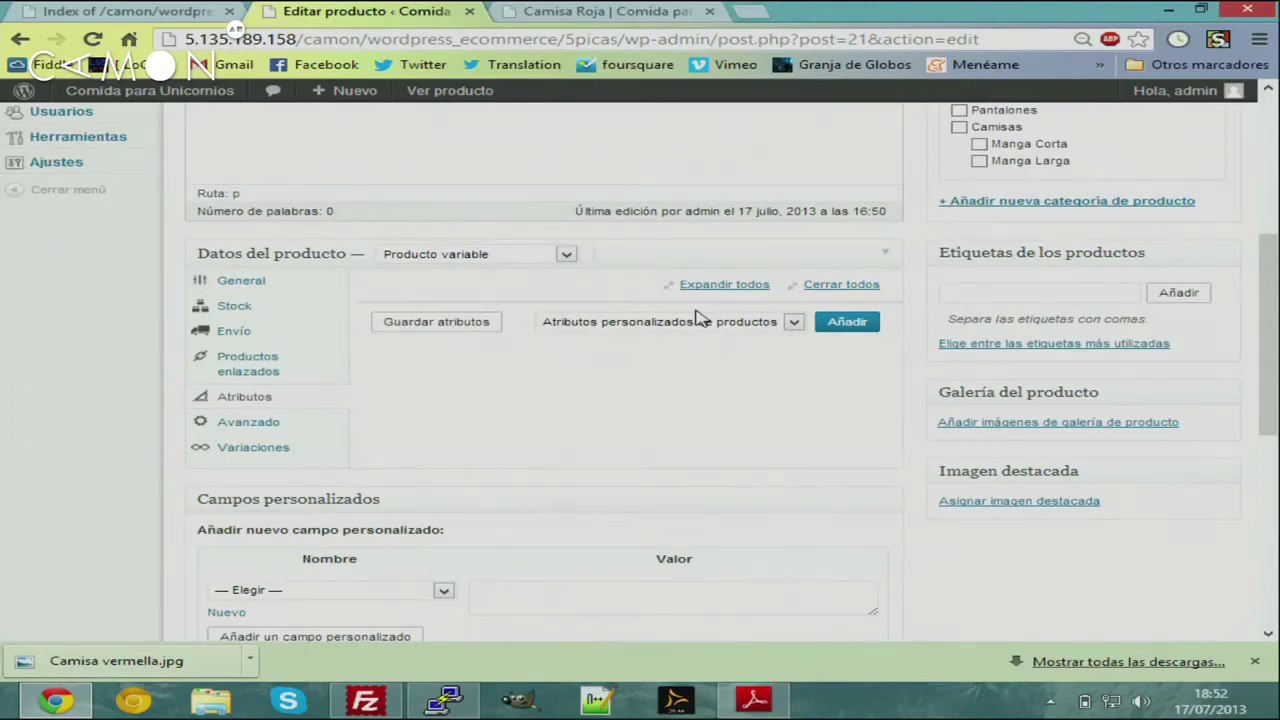
# Add the Talla and Color attributes to the product
pyautogui.click(690, 322)
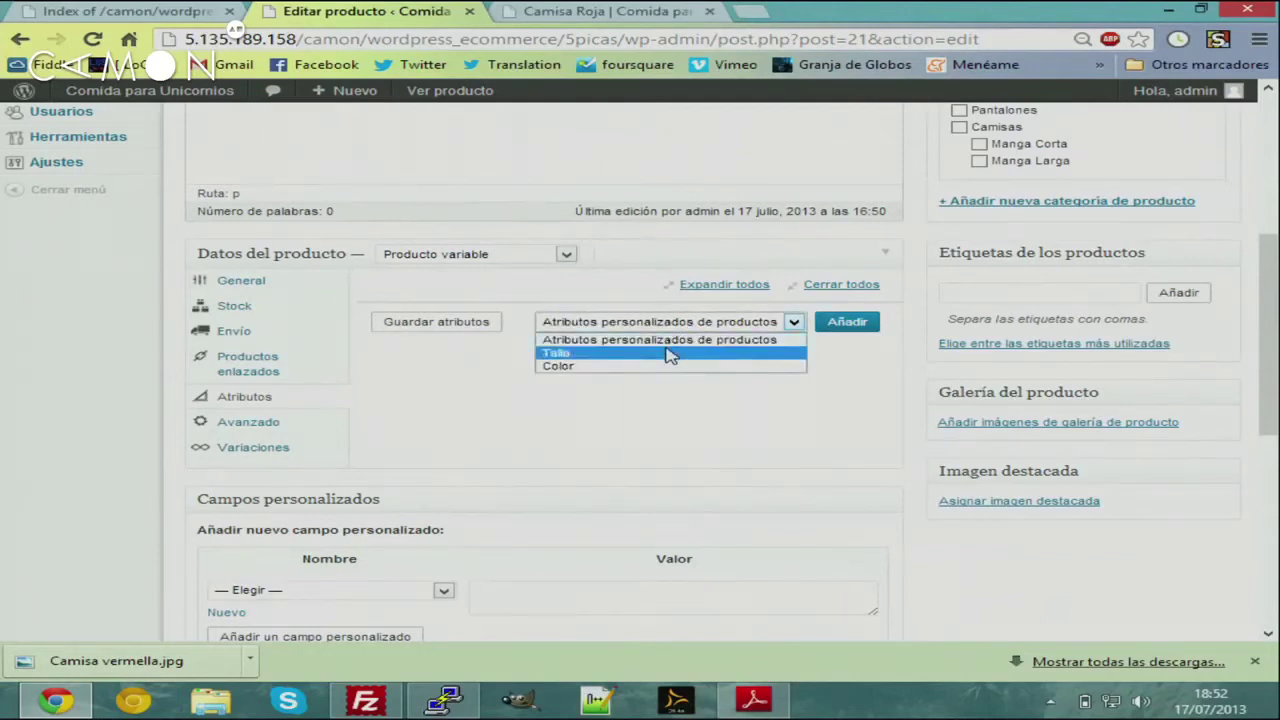
pyautogui.click(400, 281)
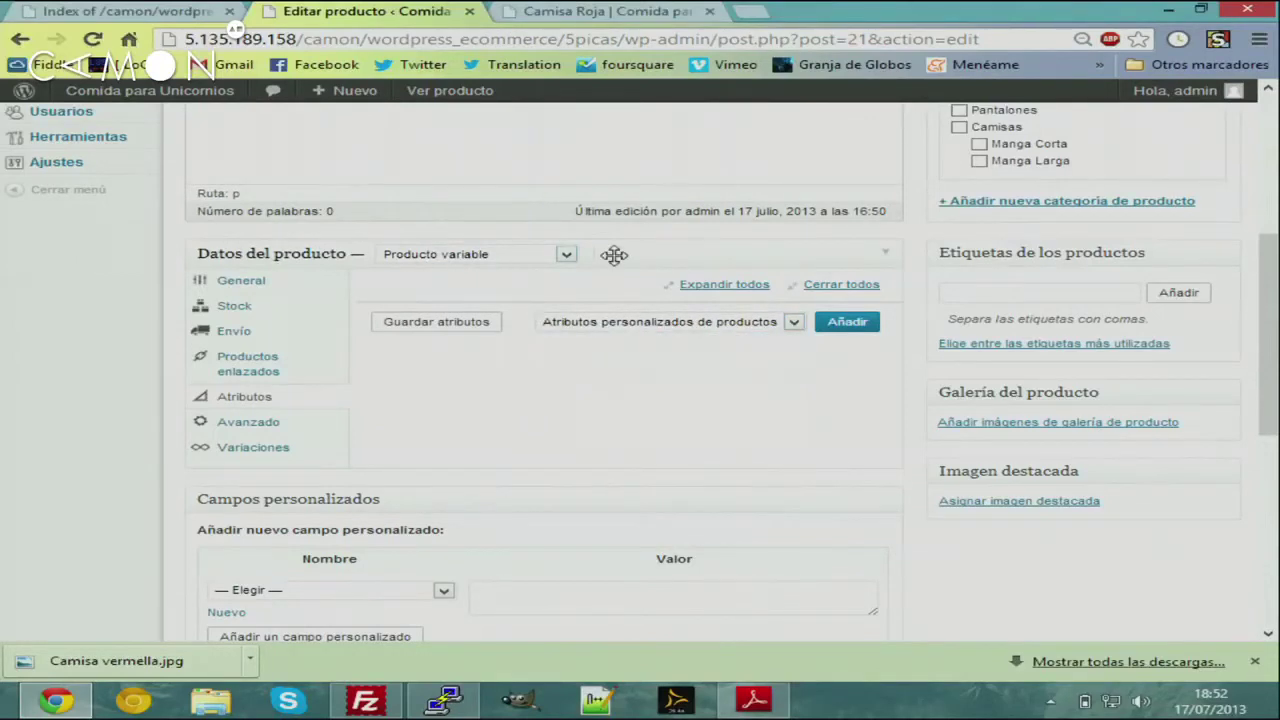
pyautogui.click(598, 330)
pyautogui.click(705, 349)
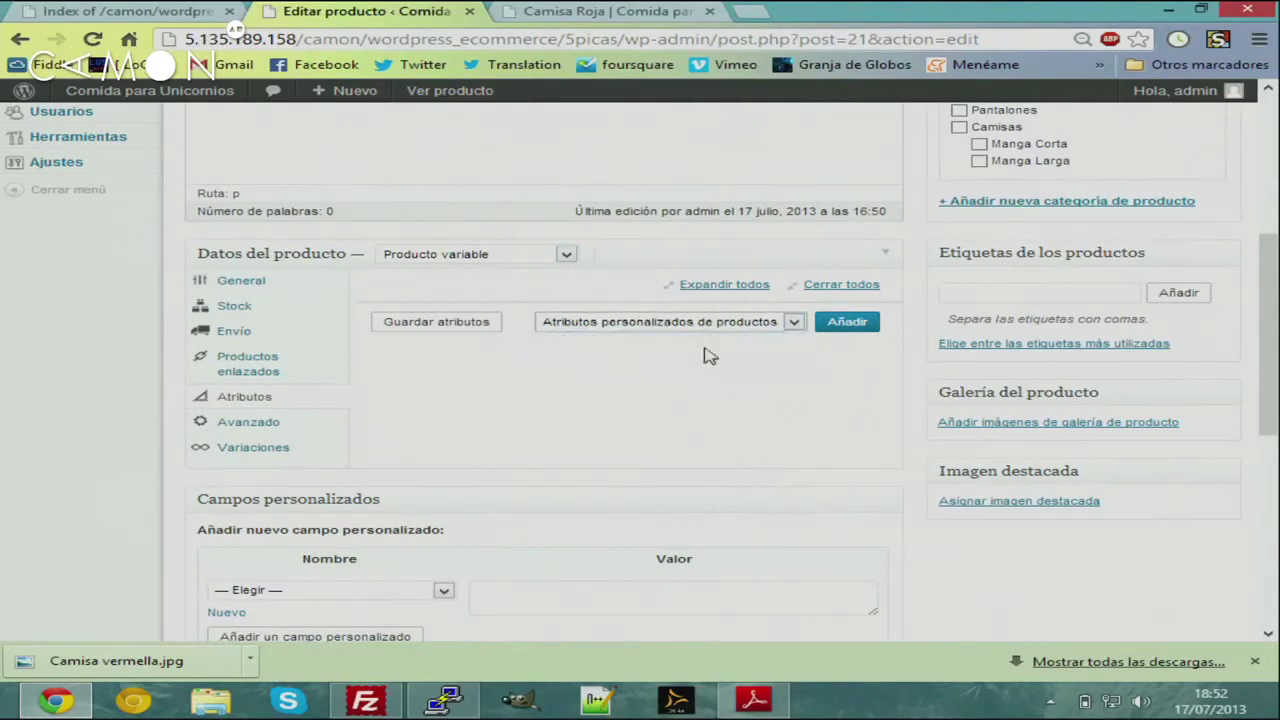
pyautogui.click(847, 321)
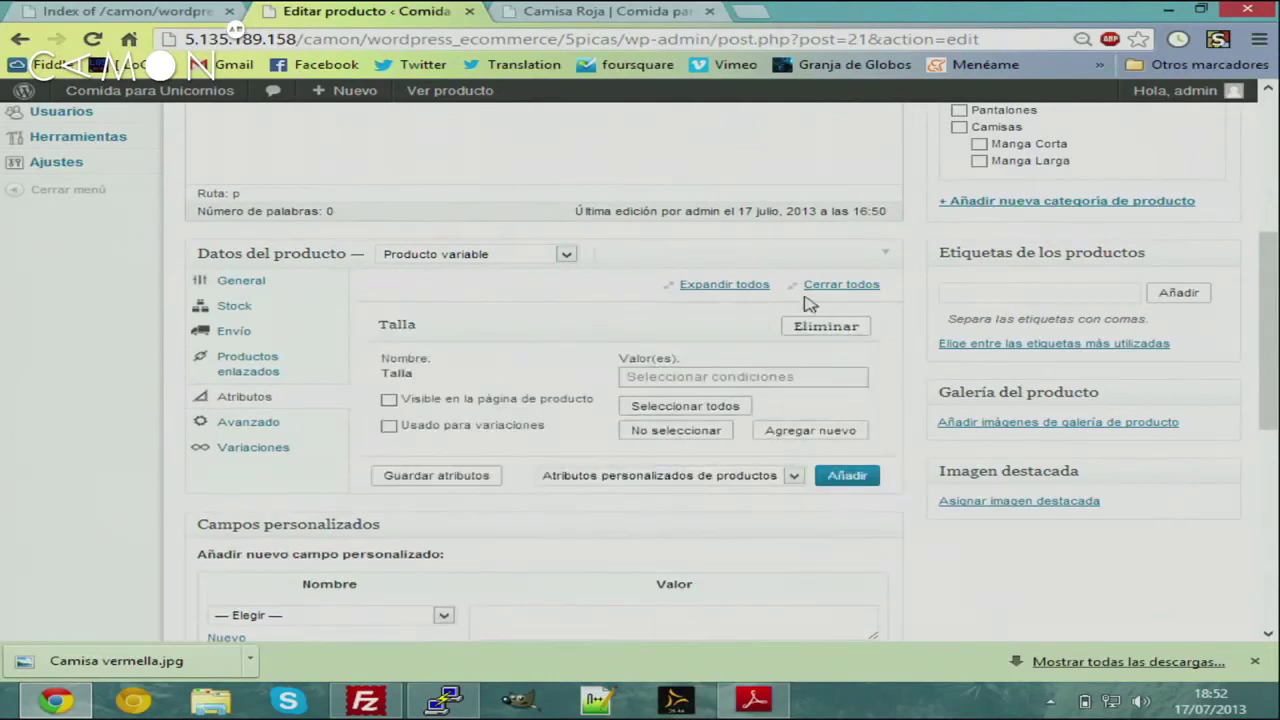
pyautogui.click(622, 478)
pyautogui.click(580, 518)
pyautogui.click(847, 475)
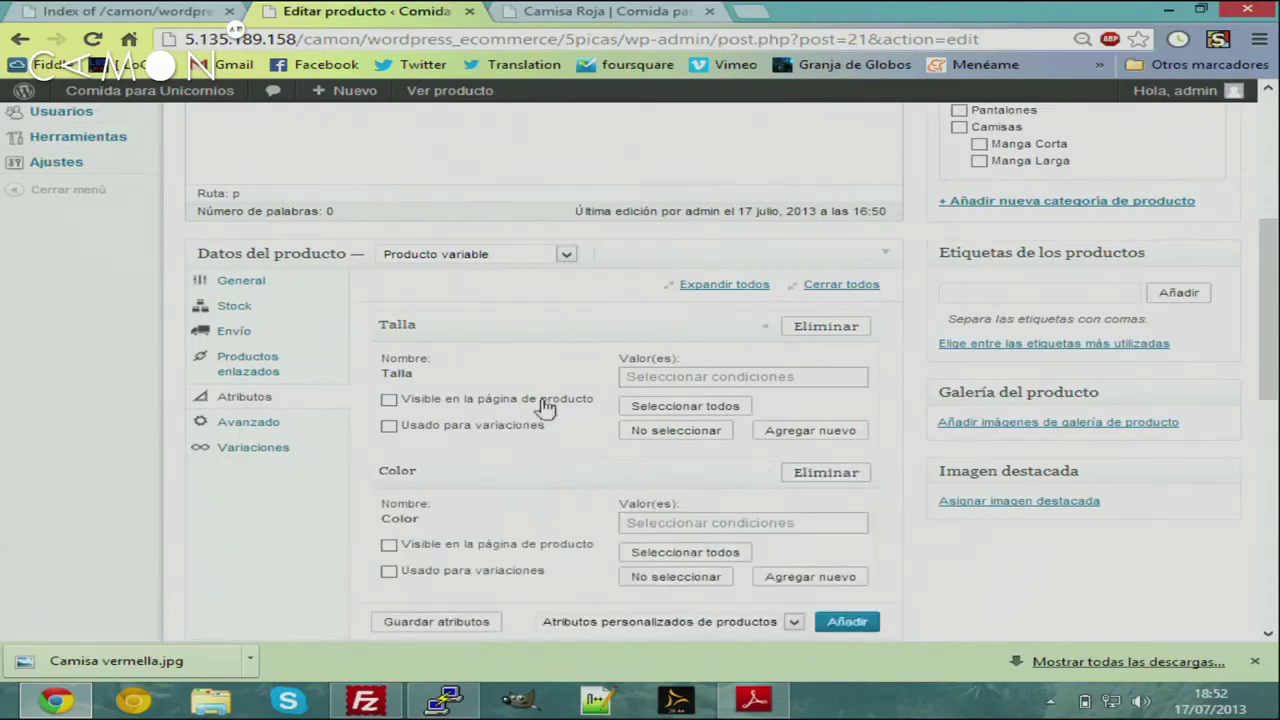
# Assign all available terms to the product's Talla and Color attributes
pyautogui.click(697, 407)
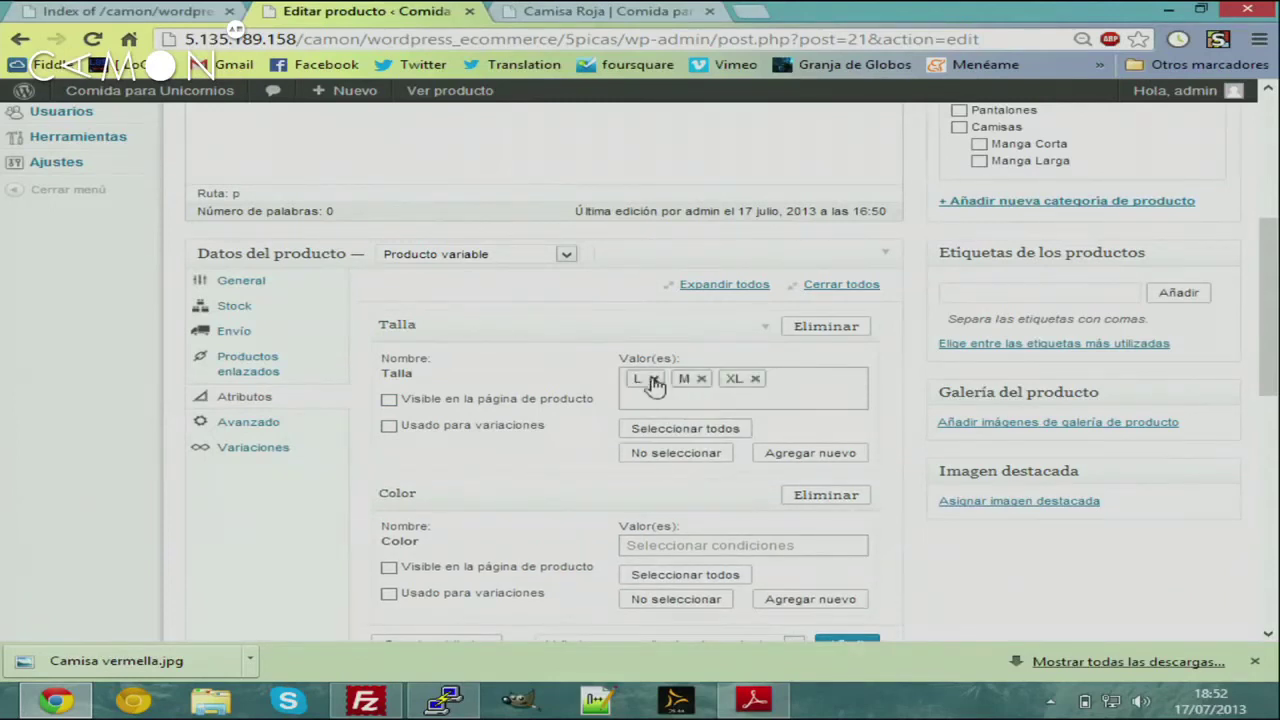
pyautogui.click(680, 576)
pyautogui.moveTo(1266, 374); pyautogui.dragTo(1267, 400)
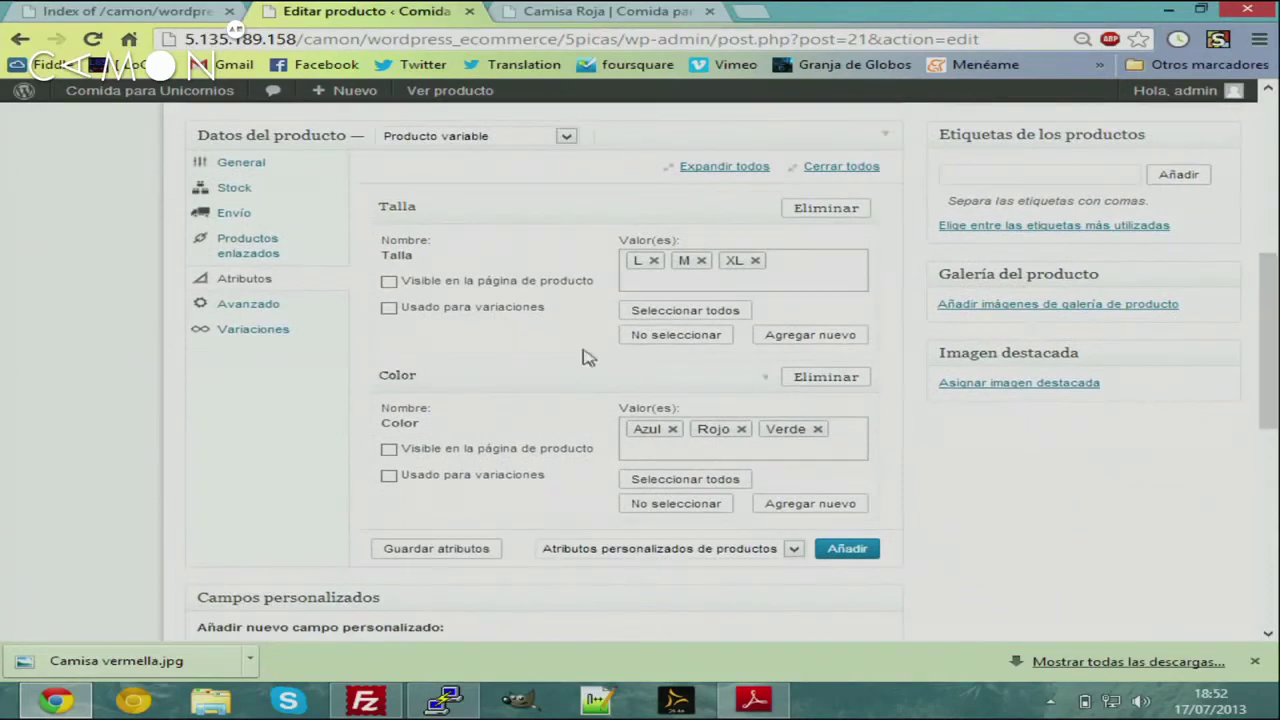
# Make both Talla and Color visible on the product page and used for variations
pyautogui.click(463, 284)
pyautogui.click(451, 310)
pyautogui.click(476, 450)
pyautogui.click(472, 482)
pyautogui.moveTo(1276, 356); pyautogui.dragTo(1276, 348)
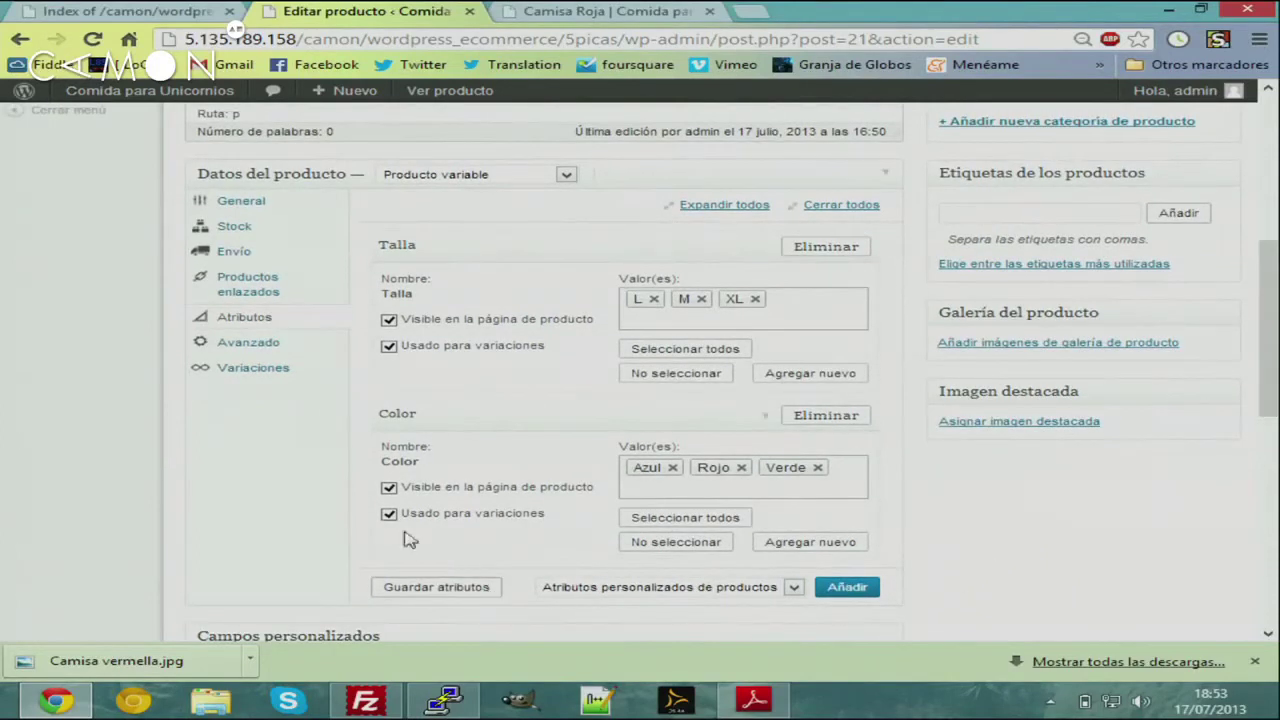
# Check the variations section, return to the product's attributes and save them
pyautogui.click(262, 370)
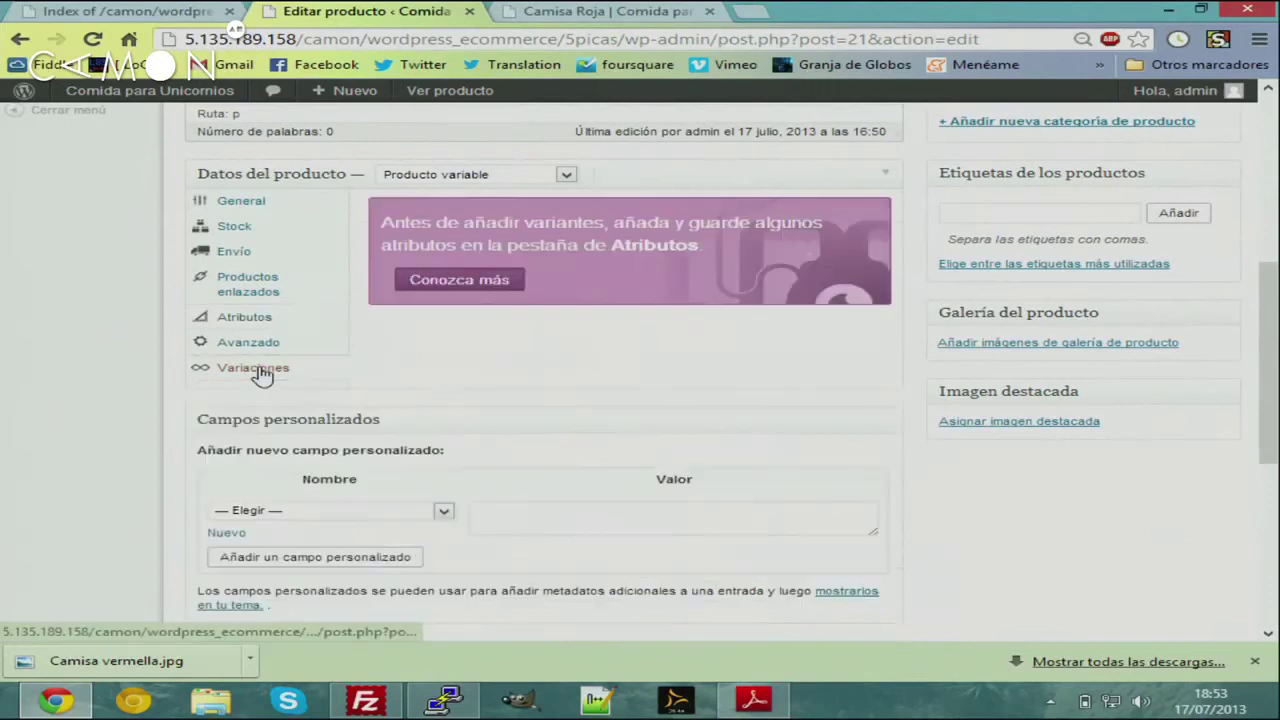
pyautogui.click(266, 326)
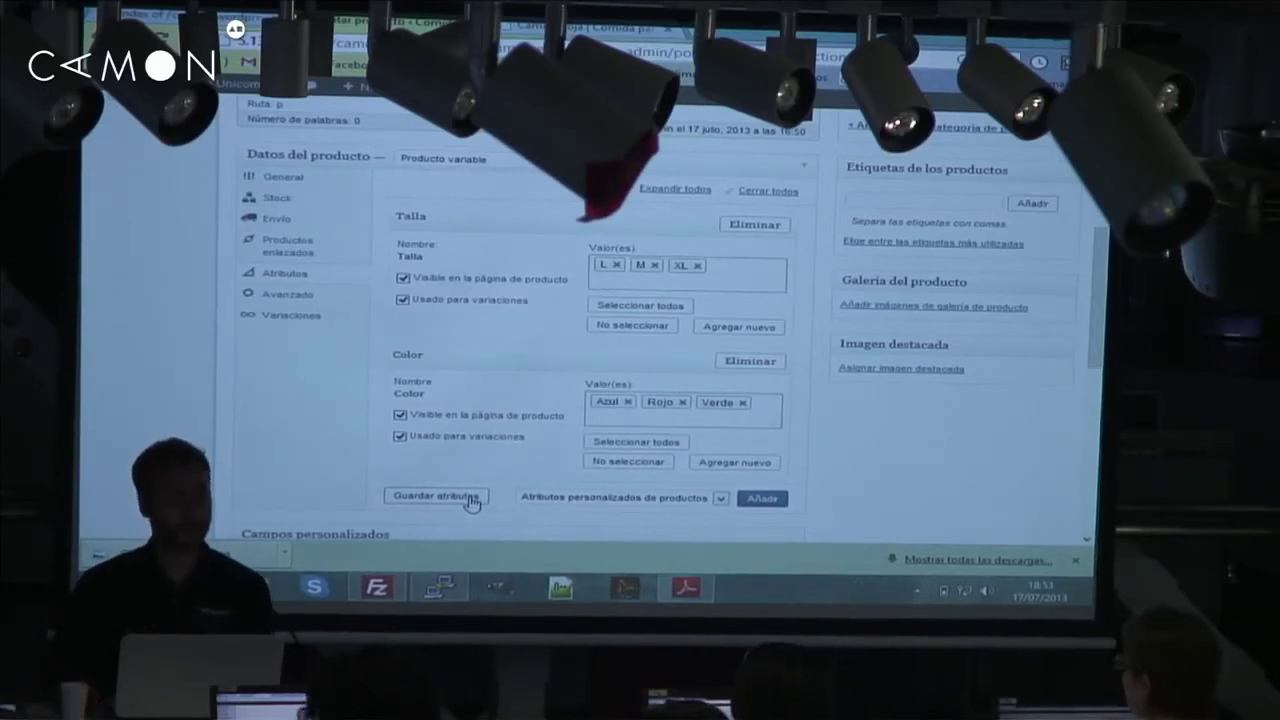
pyautogui.click(472, 500)
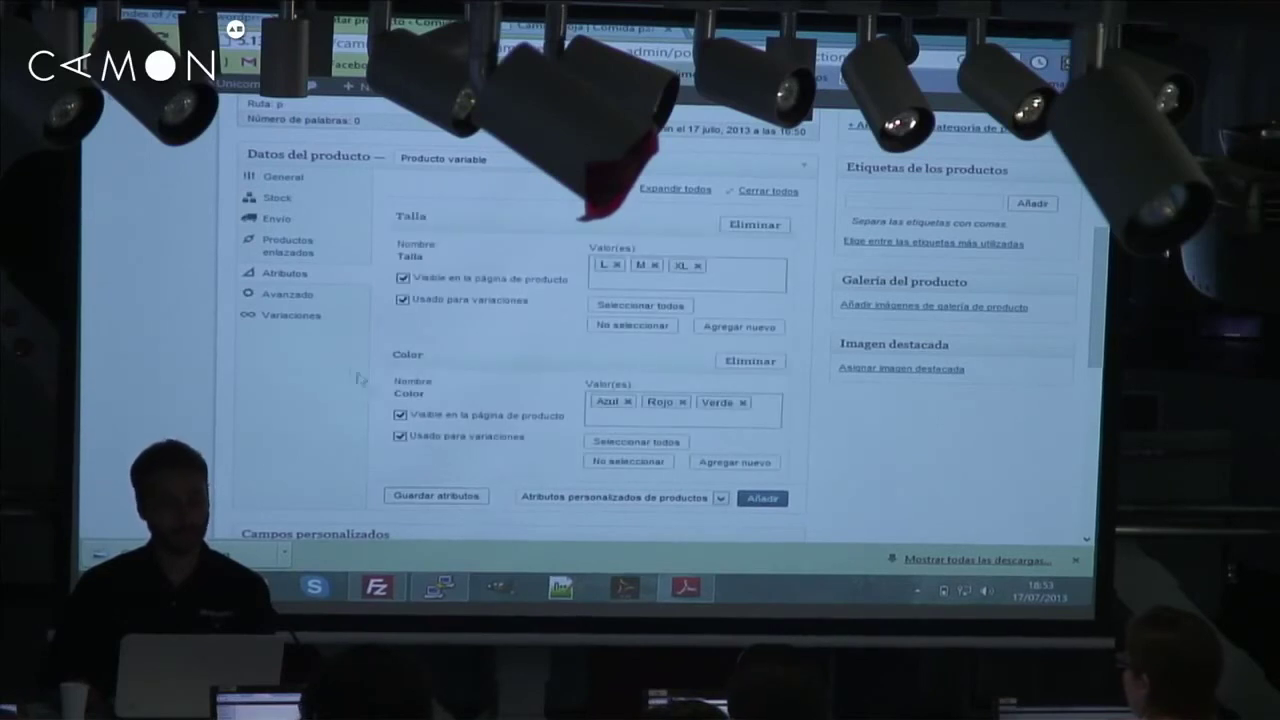
# Generate linked variations for every combination of Talla and Color and accept the confirmations
pyautogui.click(310, 320)
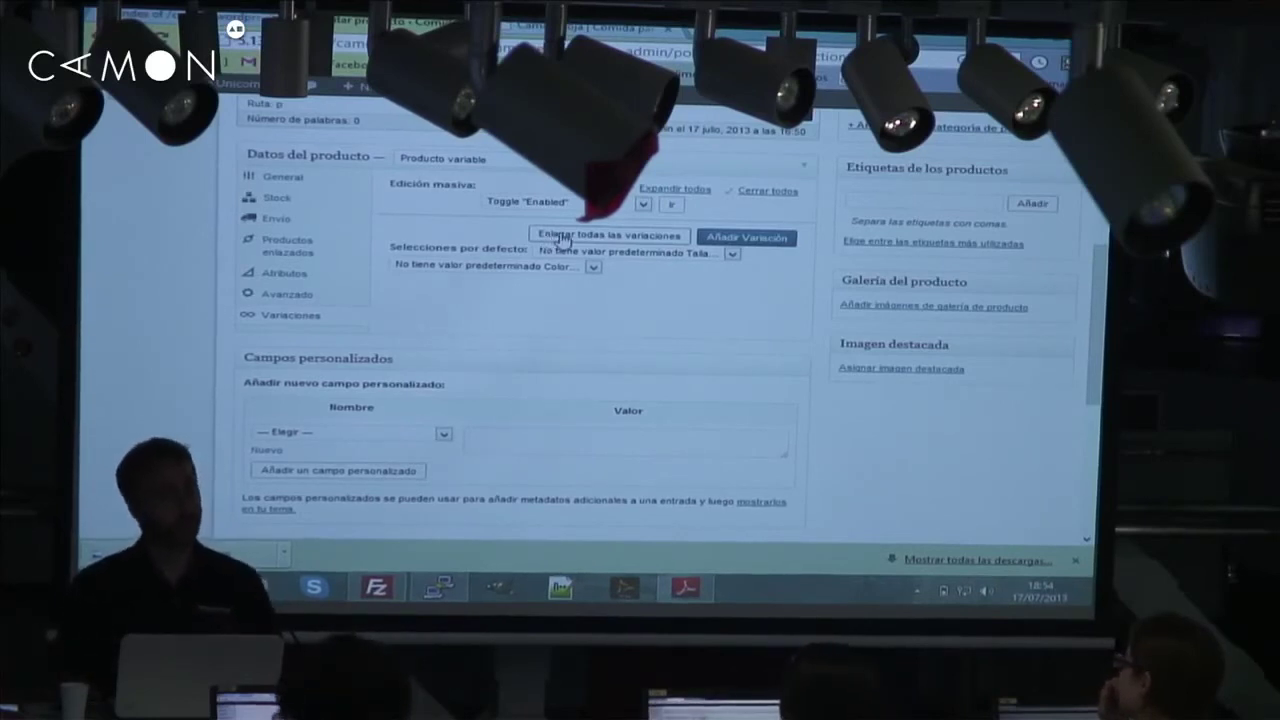
pyautogui.click(560, 236)
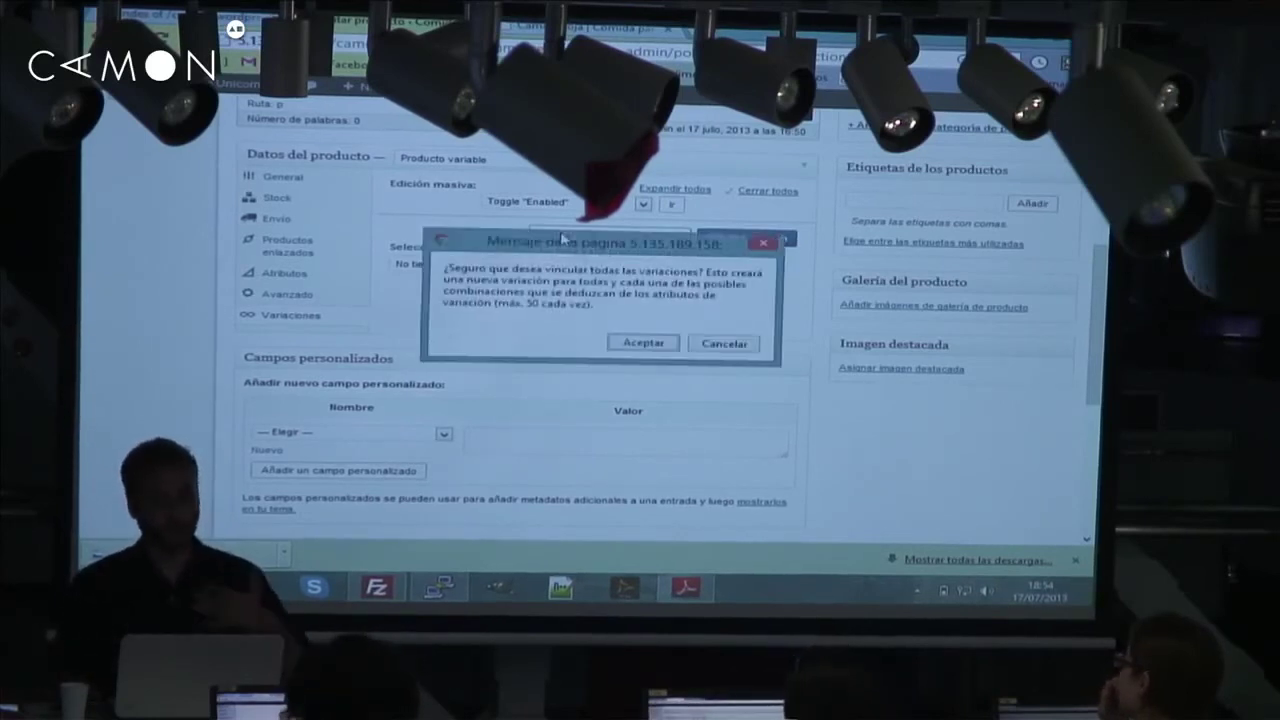
pyautogui.click(645, 343)
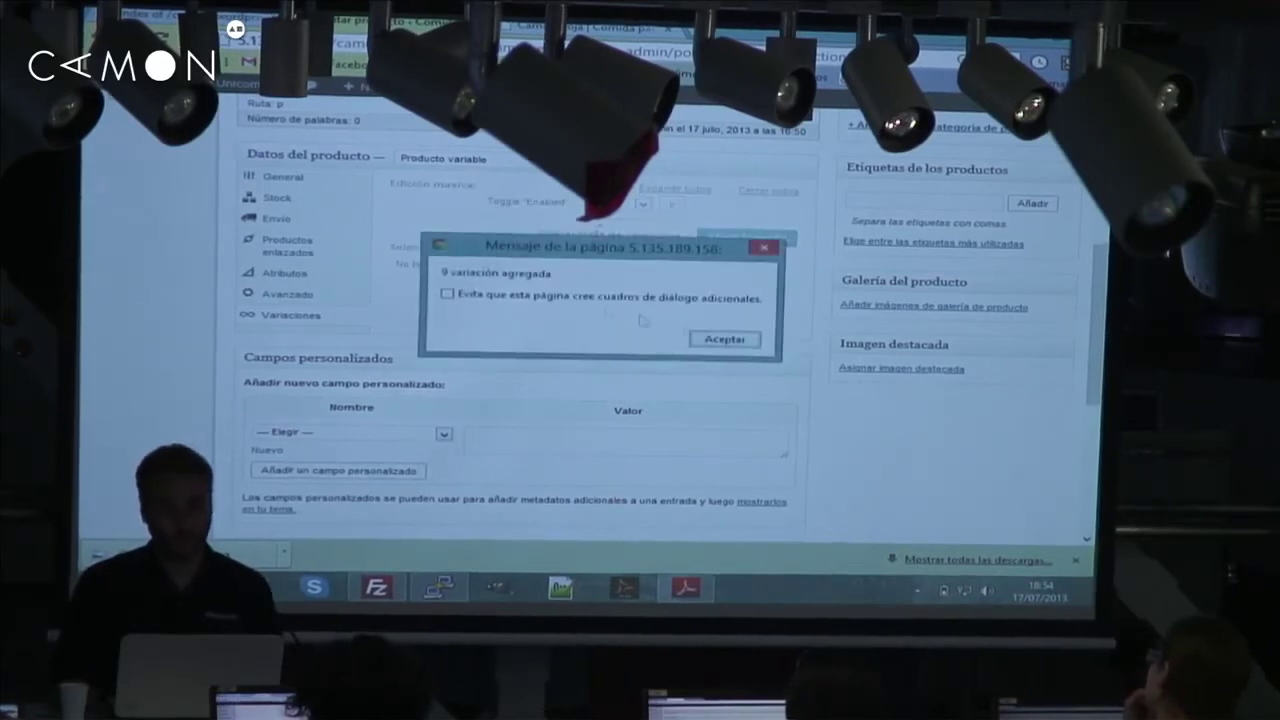
pyautogui.click(725, 340)
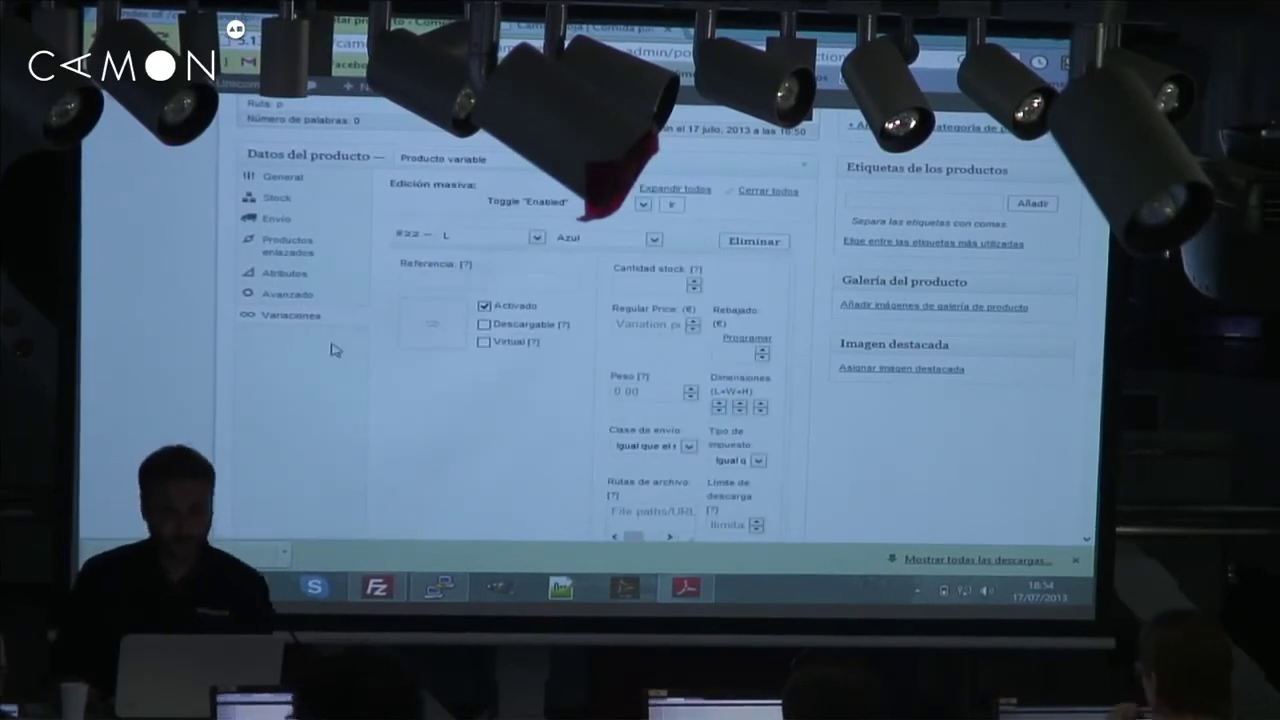
# Look through the generated variations and collapse their details to review the size and color combinations
pyautogui.scroll(-5, 325, 360)
pyautogui.scroll(-10, 325, 362)
pyautogui.scroll(5, 325, 362)
pyautogui.scroll(5, 325, 362)
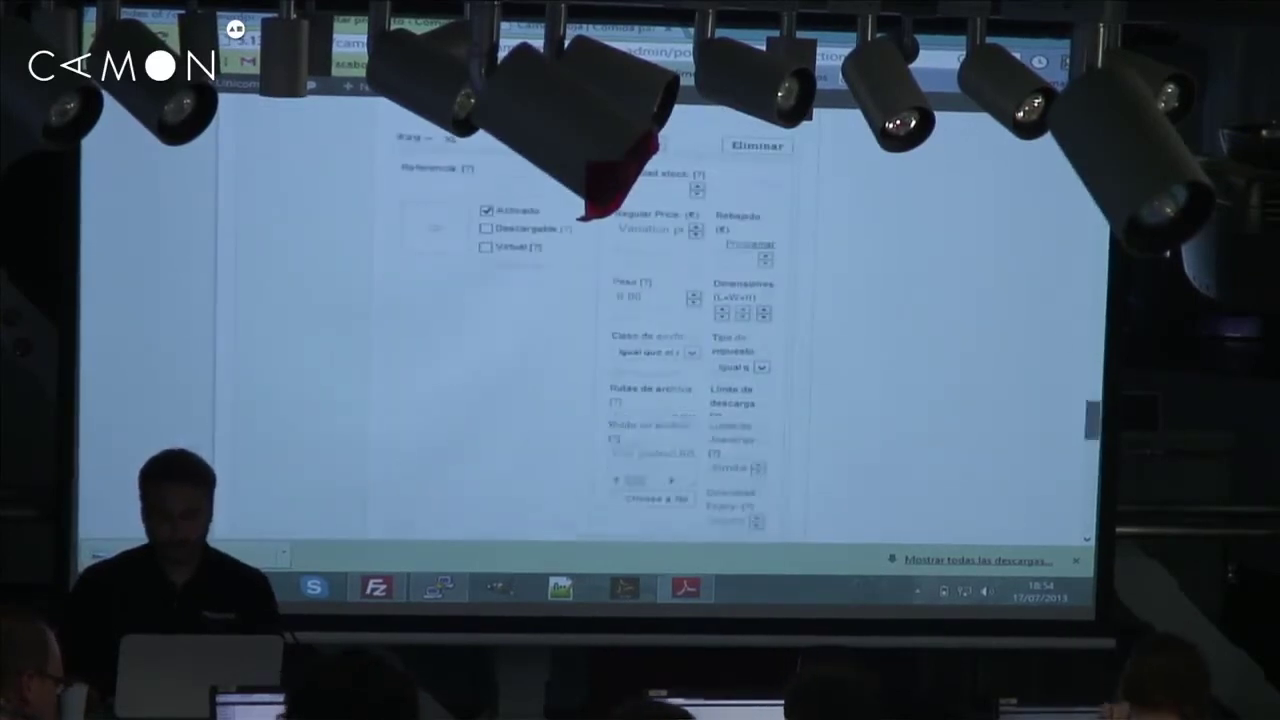
pyautogui.scroll(5, 640, 330)
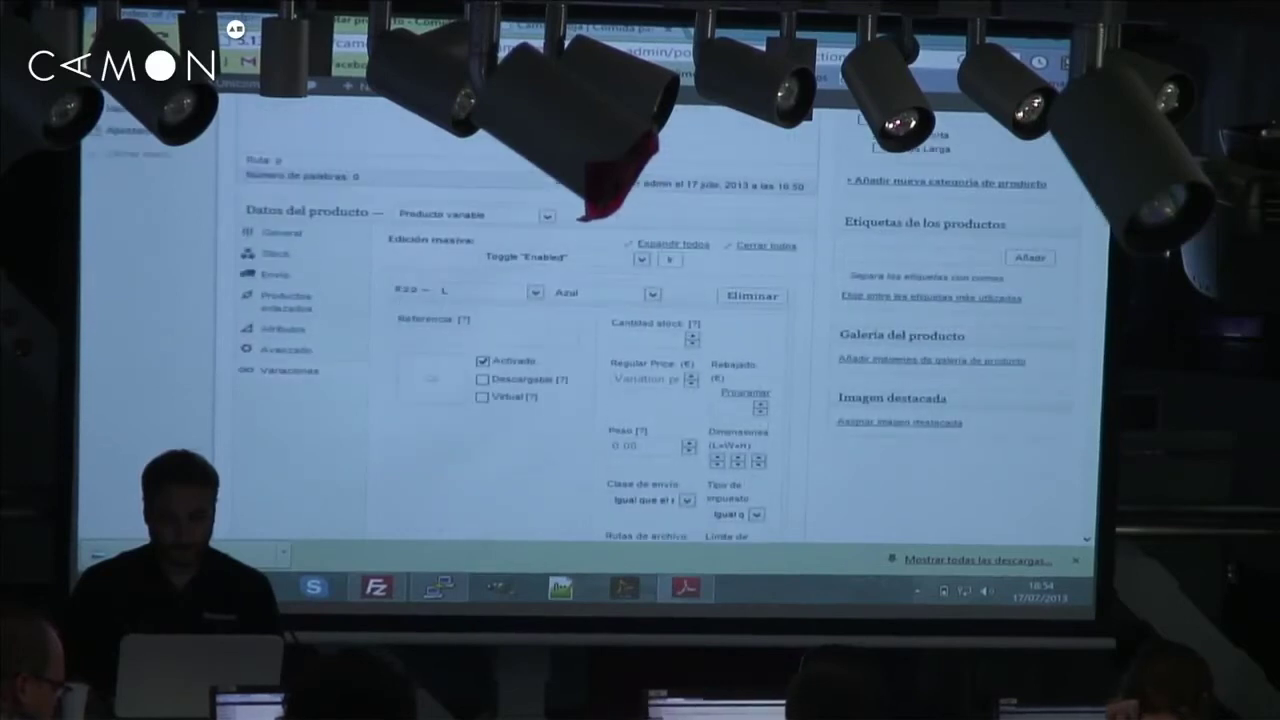
pyautogui.scroll(-2, 700, 232)
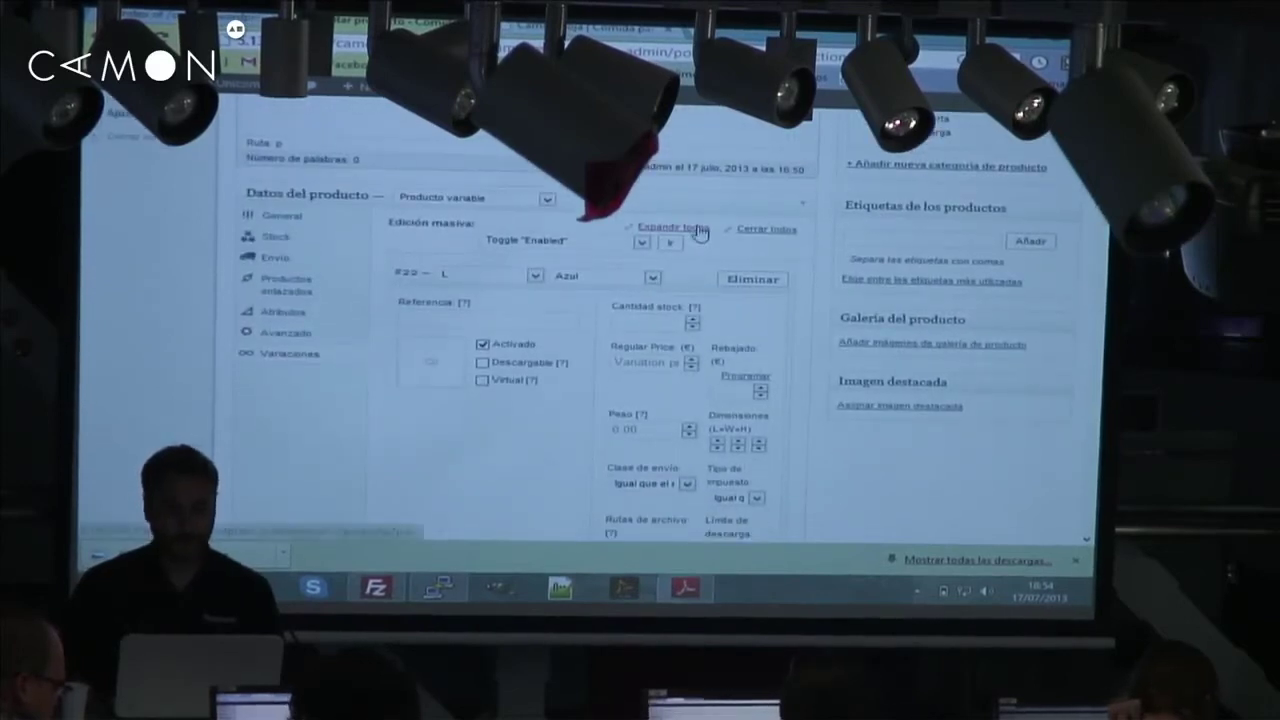
pyautogui.click(752, 231)
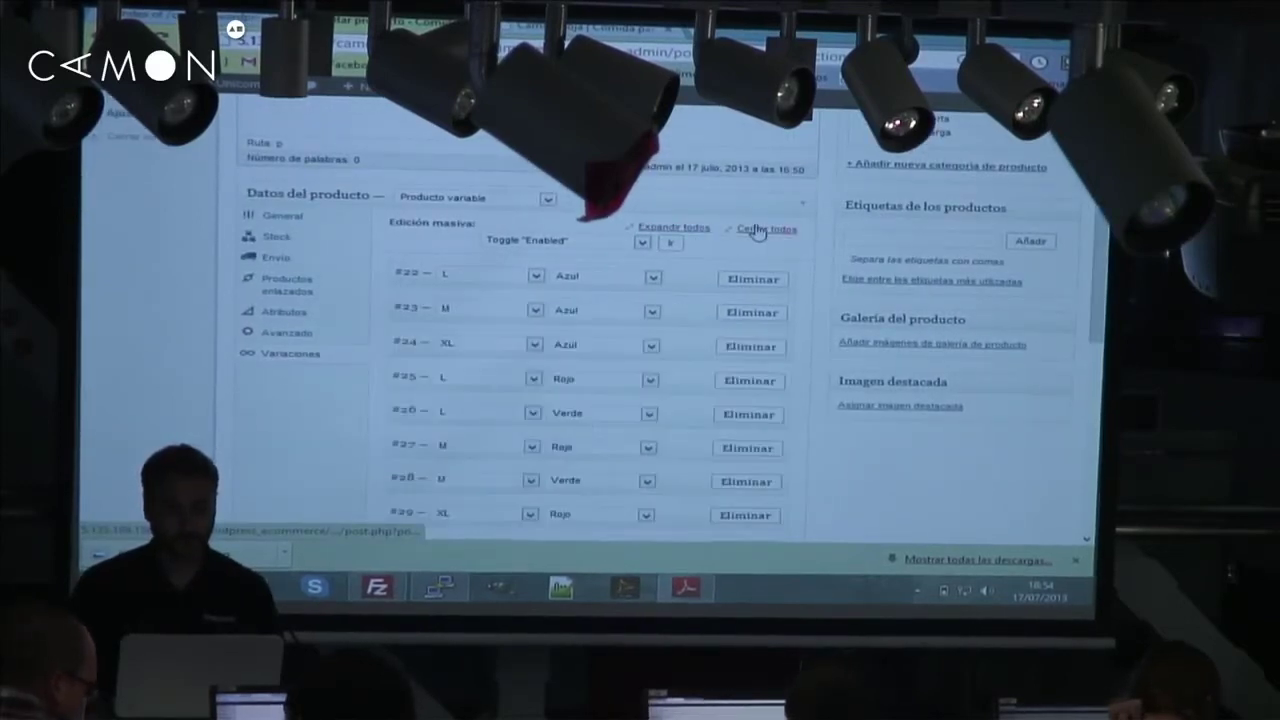
pyautogui.scroll(-2, 1101, 237)
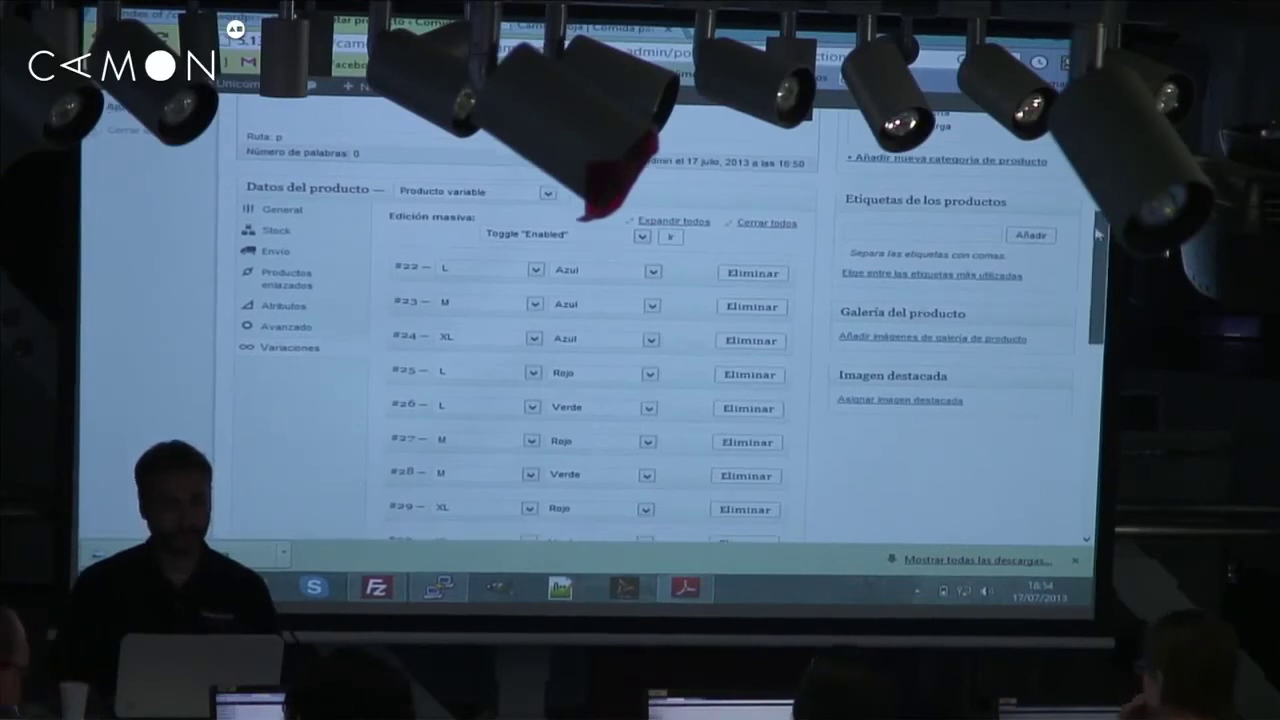
pyautogui.scroll(-5, 1101, 237)
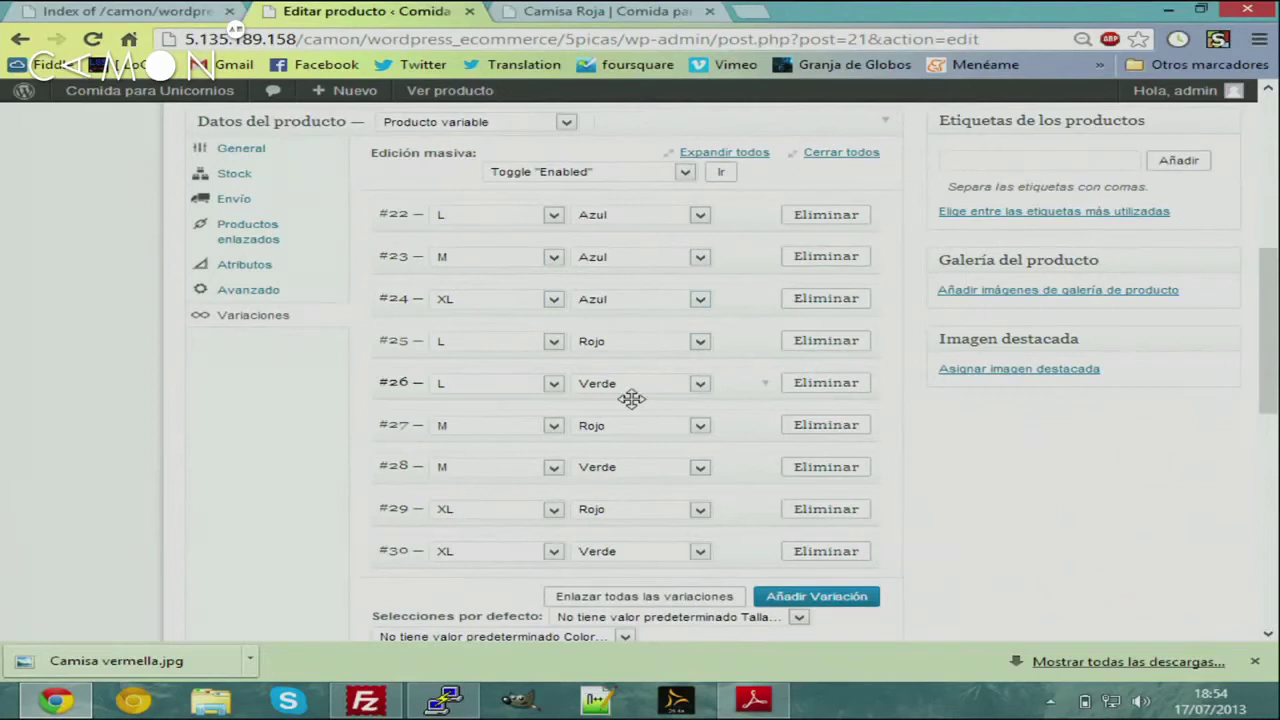
# Expand and collapse all variations, then open the L / Azul variation and examine its image, stock, price and shipping fields
pyautogui.click(757, 156)
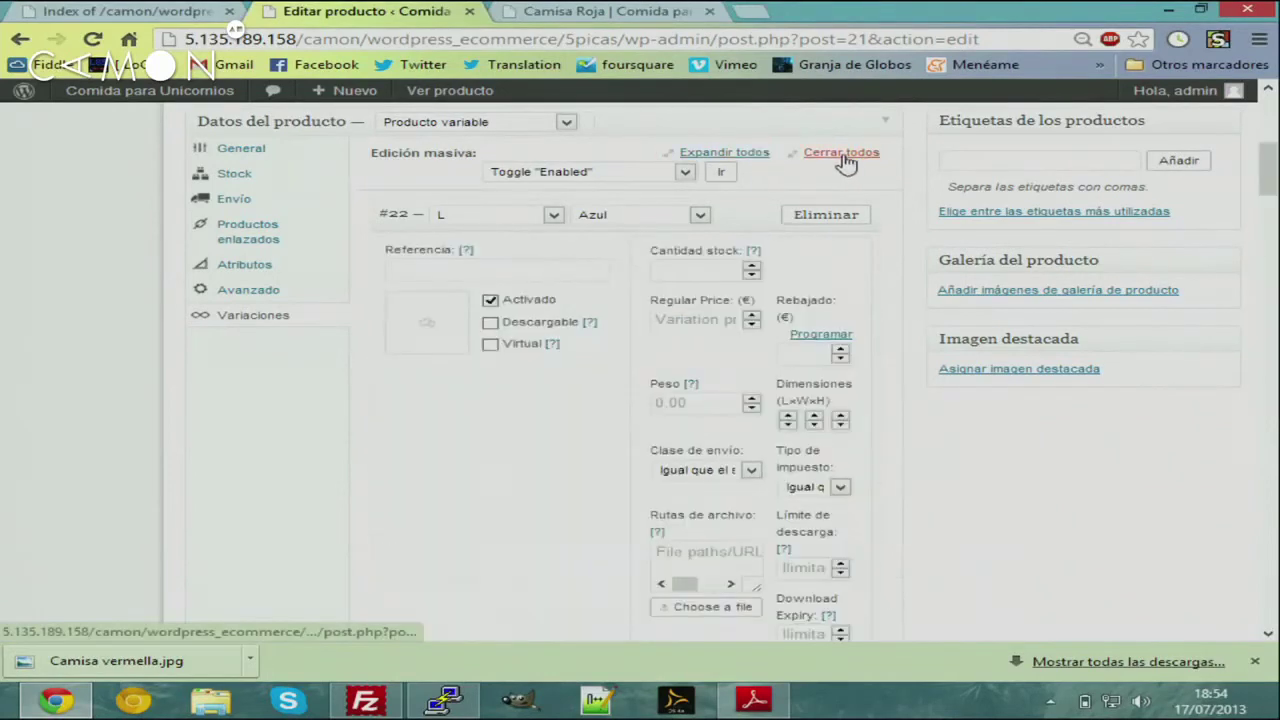
pyautogui.click(842, 156)
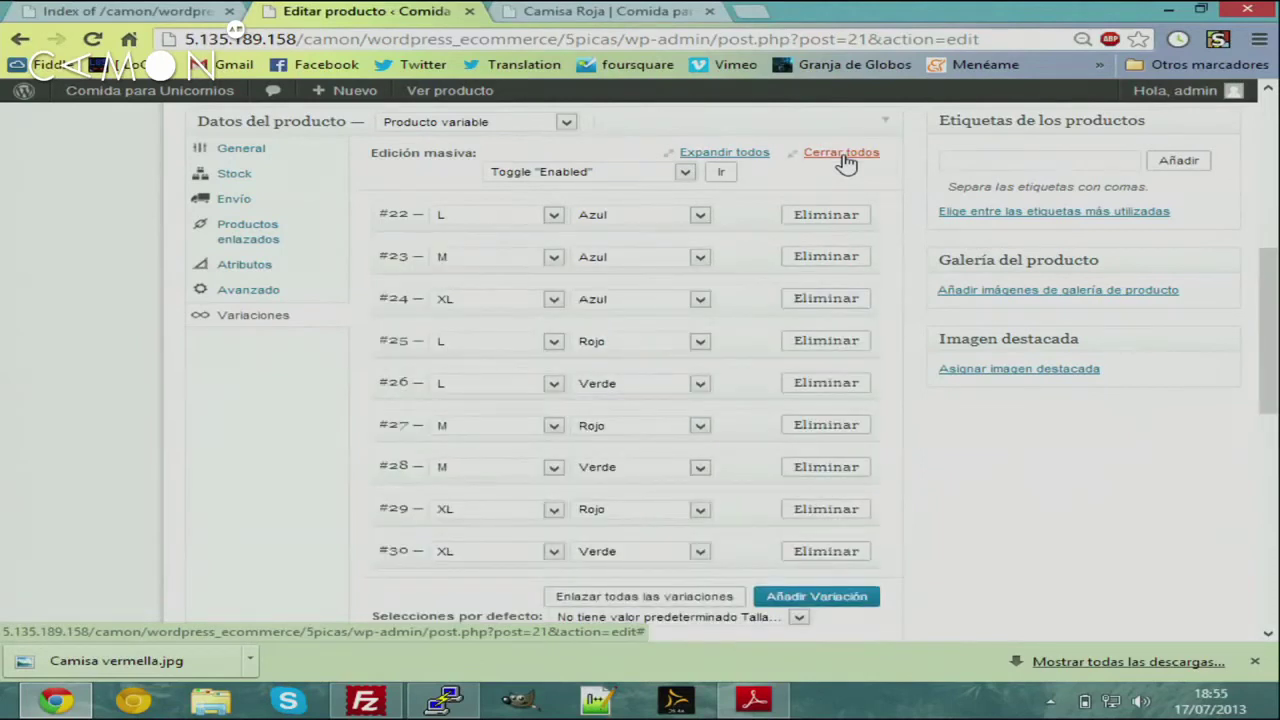
pyautogui.click(396, 216)
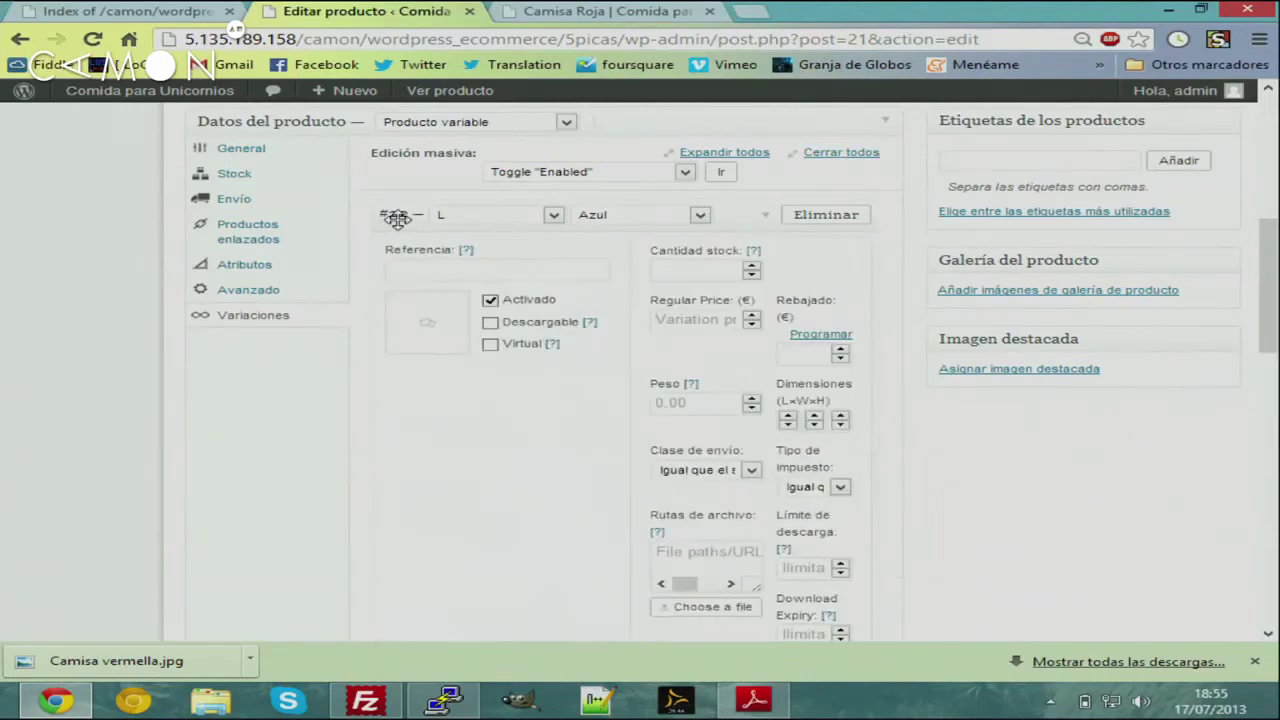
pyautogui.moveTo(1260, 242); pyautogui.dragTo(1263, 271)
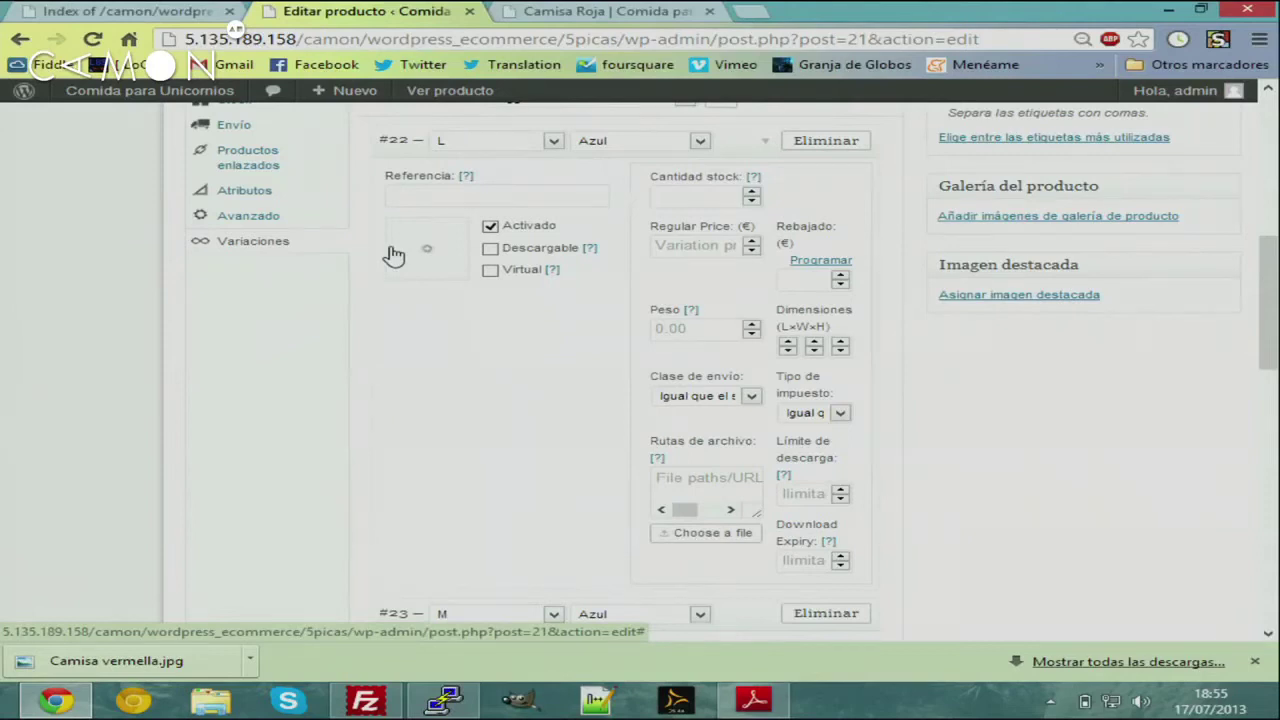
pyautogui.moveTo(1268, 275)
pyautogui.mouseDown()
pyautogui.moveTo(1268, 250)
pyautogui.moveTo(1268, 267)
pyautogui.mouseUp()
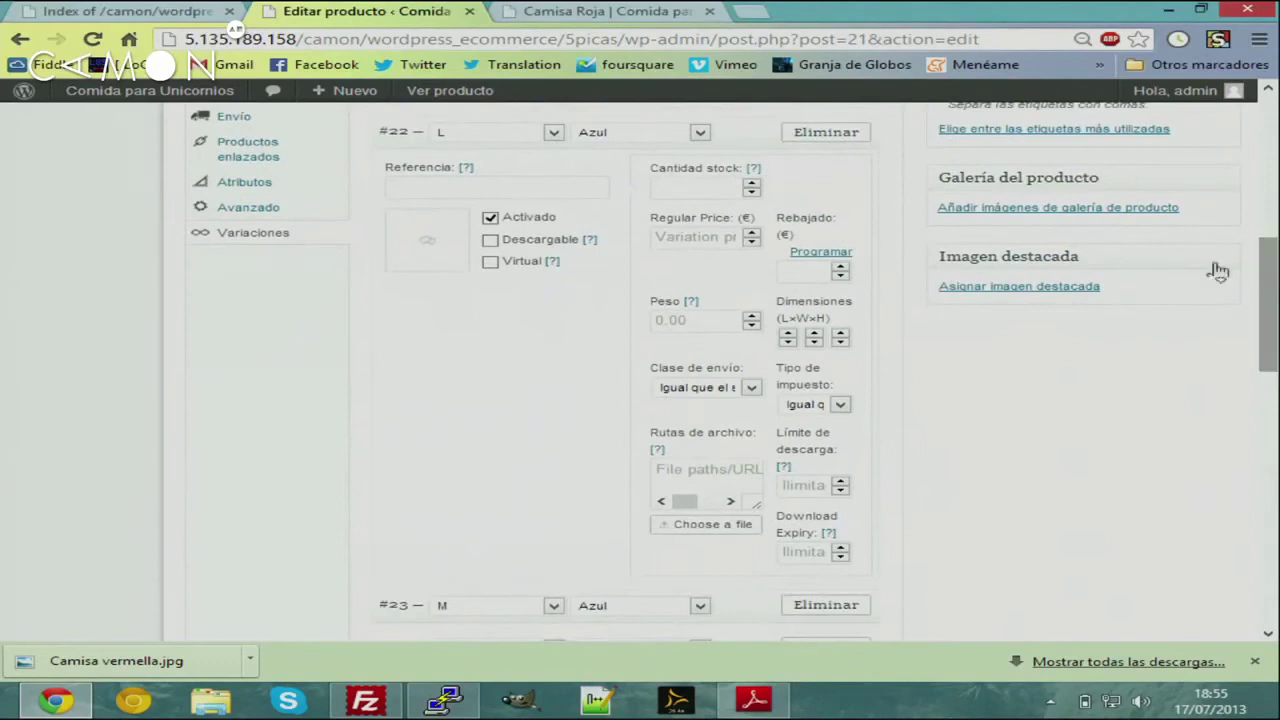
pyautogui.scroll(-5, 748, 333)
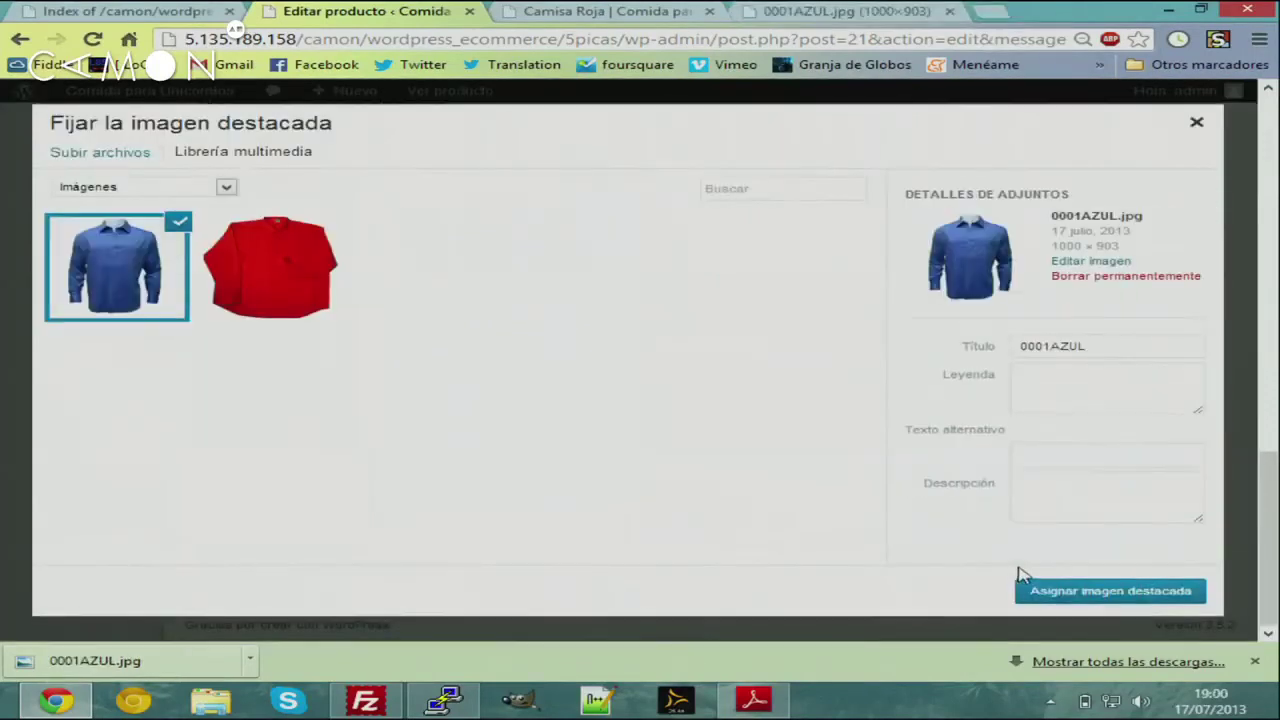
# Assign 0001AZUL.jpg as the product's featured image and update the product
pyautogui.click(1110, 592)
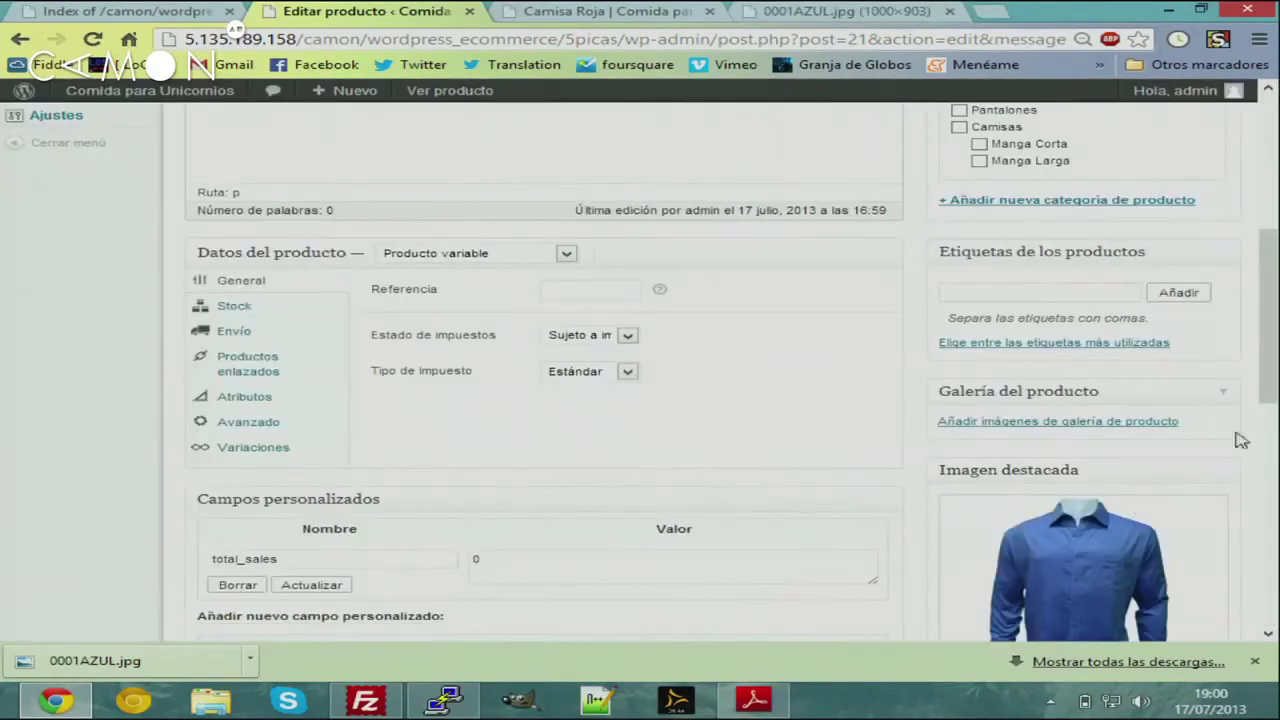
pyautogui.moveTo(1262, 391); pyautogui.dragTo(1270, 635)
pyautogui.scroll(15, 1240, 500)
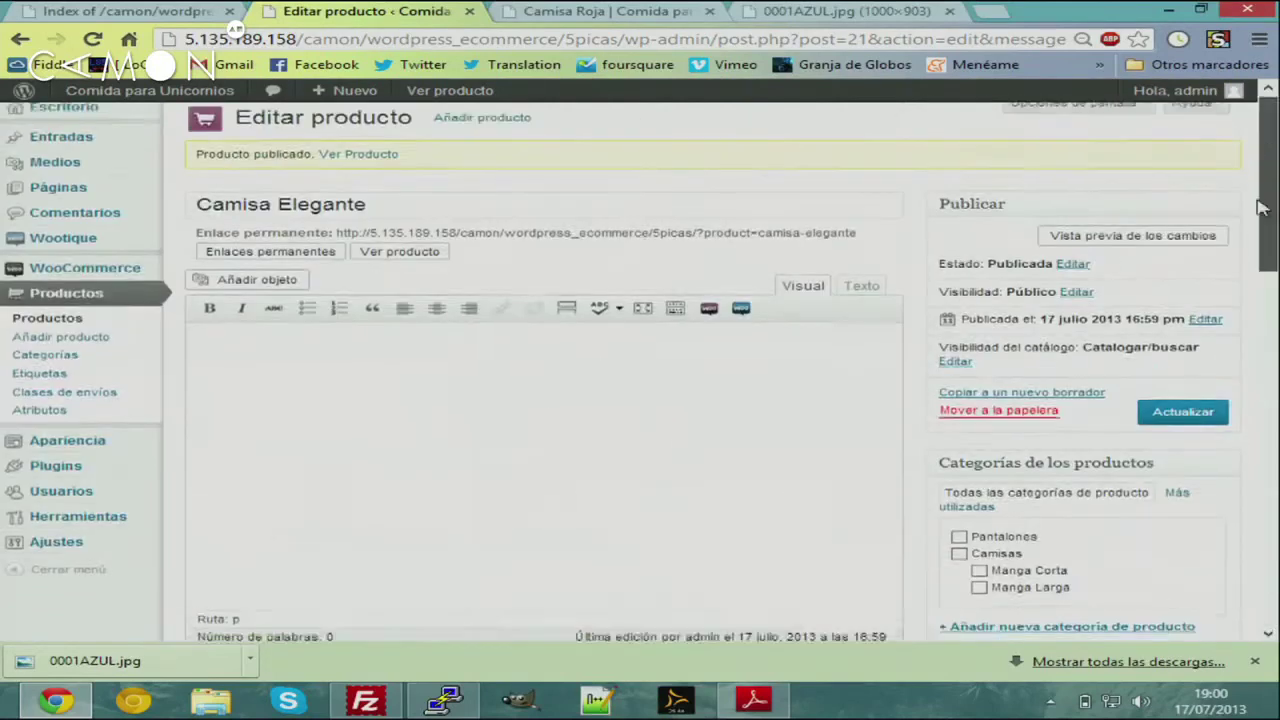
pyautogui.click(1183, 421)
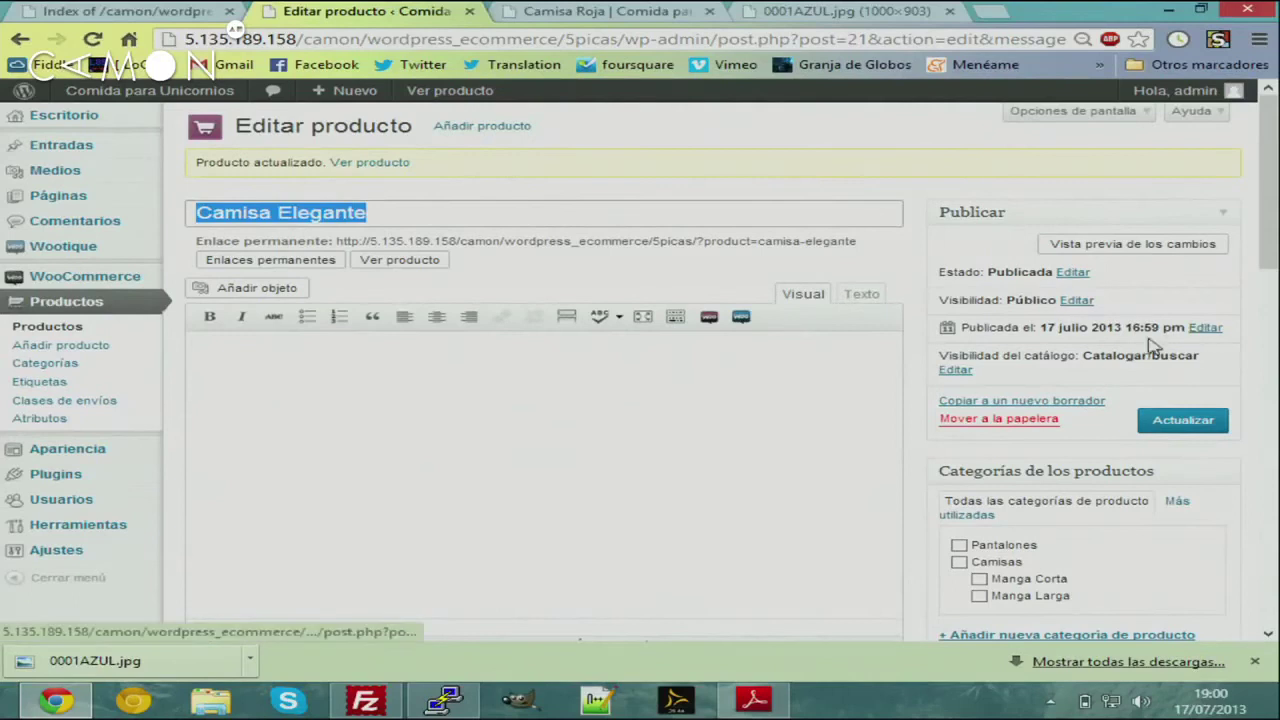
# Open the storefront's Tienda listing and go to the Camisa Elegante product page
pyautogui.click(797, 10)
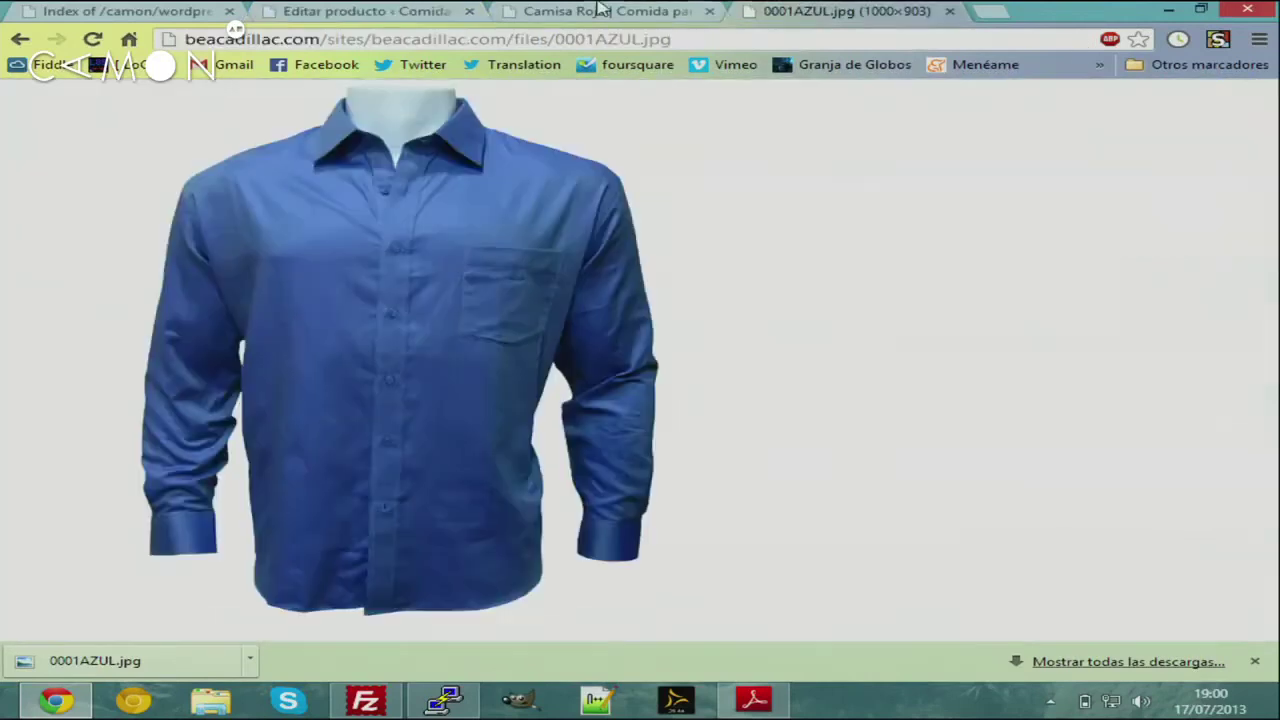
pyautogui.click(605, 10)
pyautogui.click(468, 143)
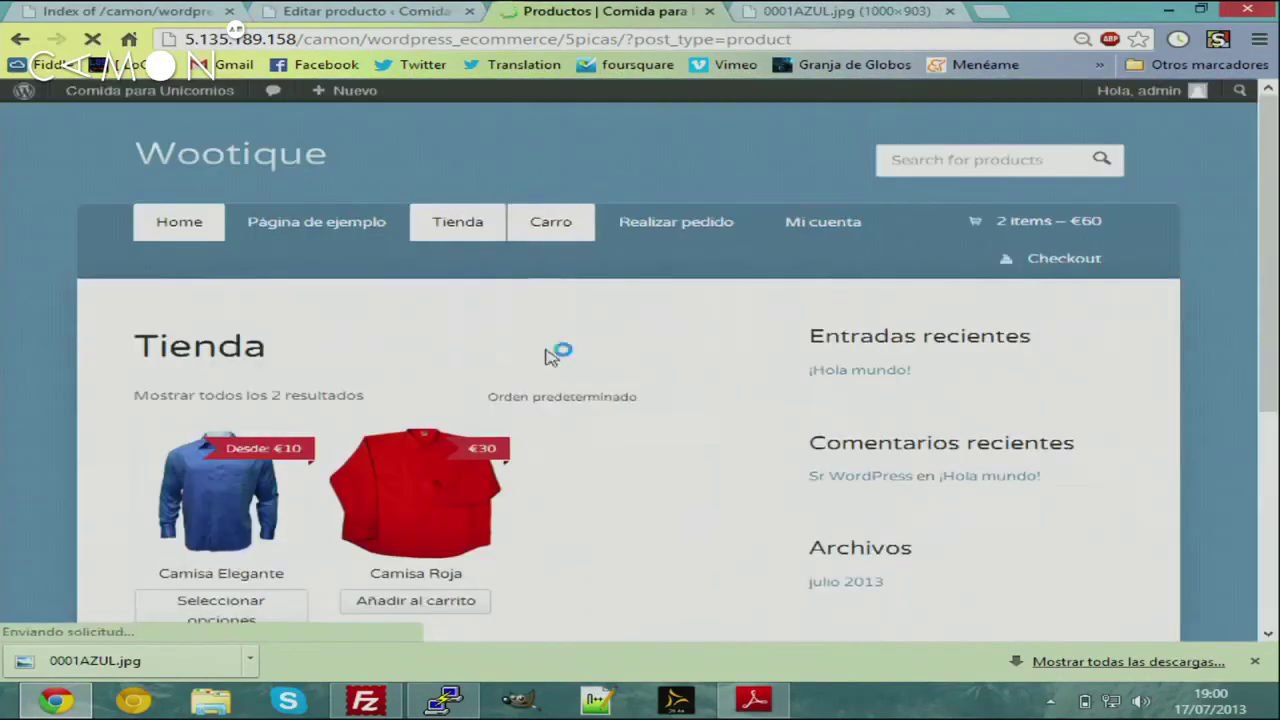
pyautogui.scroll(-1, 306, 468)
pyautogui.click(245, 438)
pyautogui.scroll(-2, 474, 408)
# Choose size L on the Camisa Elegante page and try the colors Rojo and Verde to check the variation price
pyautogui.click(498, 262)
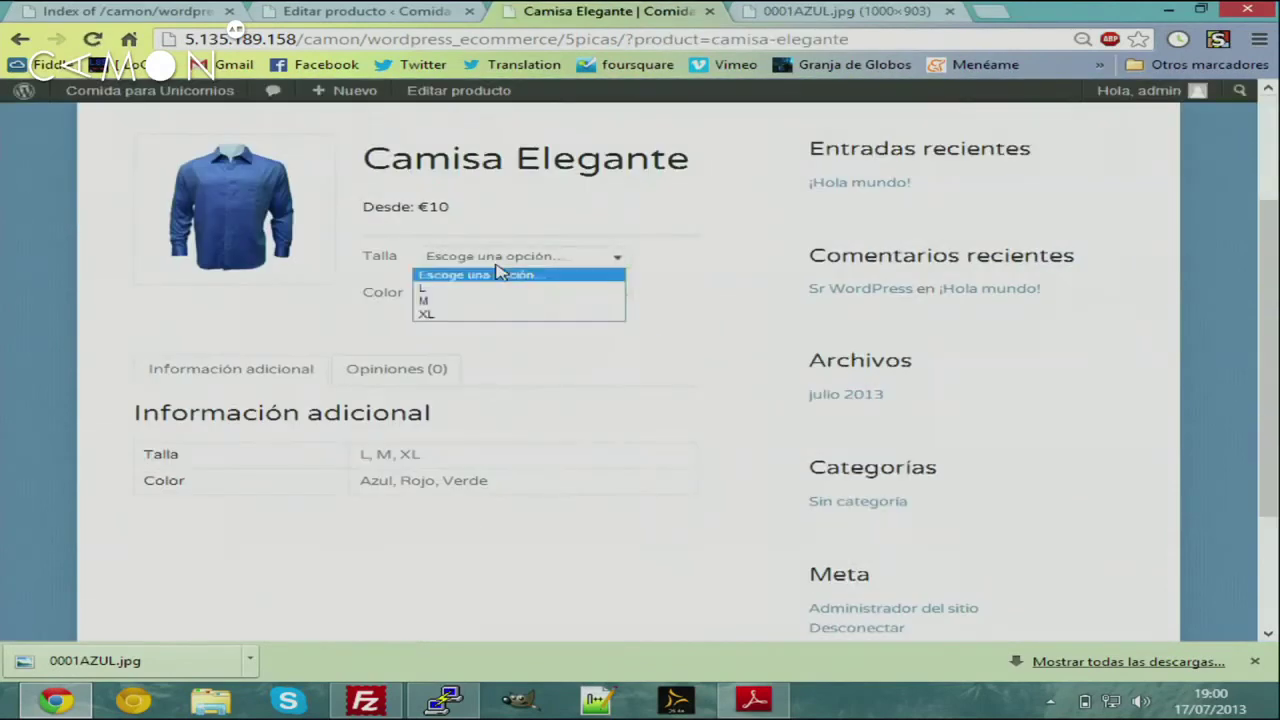
pyautogui.click(499, 288)
pyautogui.click(500, 284)
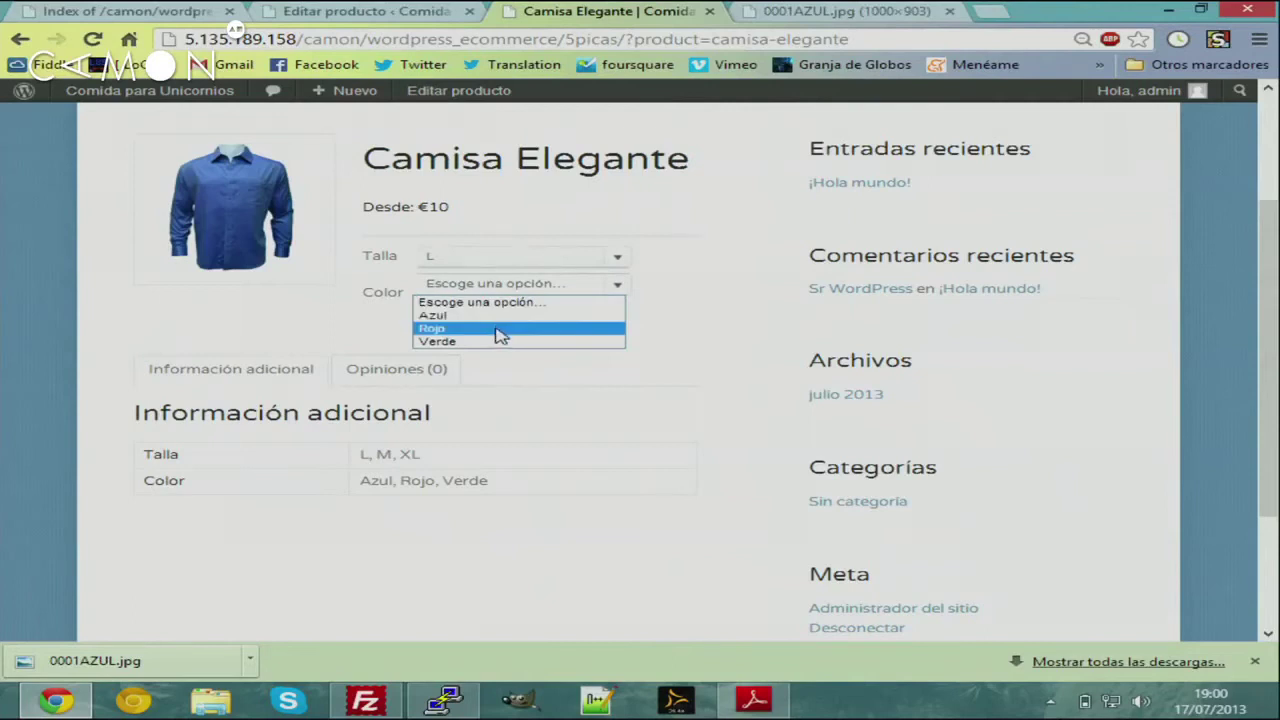
pyautogui.click(500, 330)
pyautogui.click(503, 286)
pyautogui.click(500, 342)
# Compare the prices of the M / Verde, M / Rojo and L / Rojo combinations, ending on size M
pyautogui.click(503, 260)
pyautogui.click(503, 301)
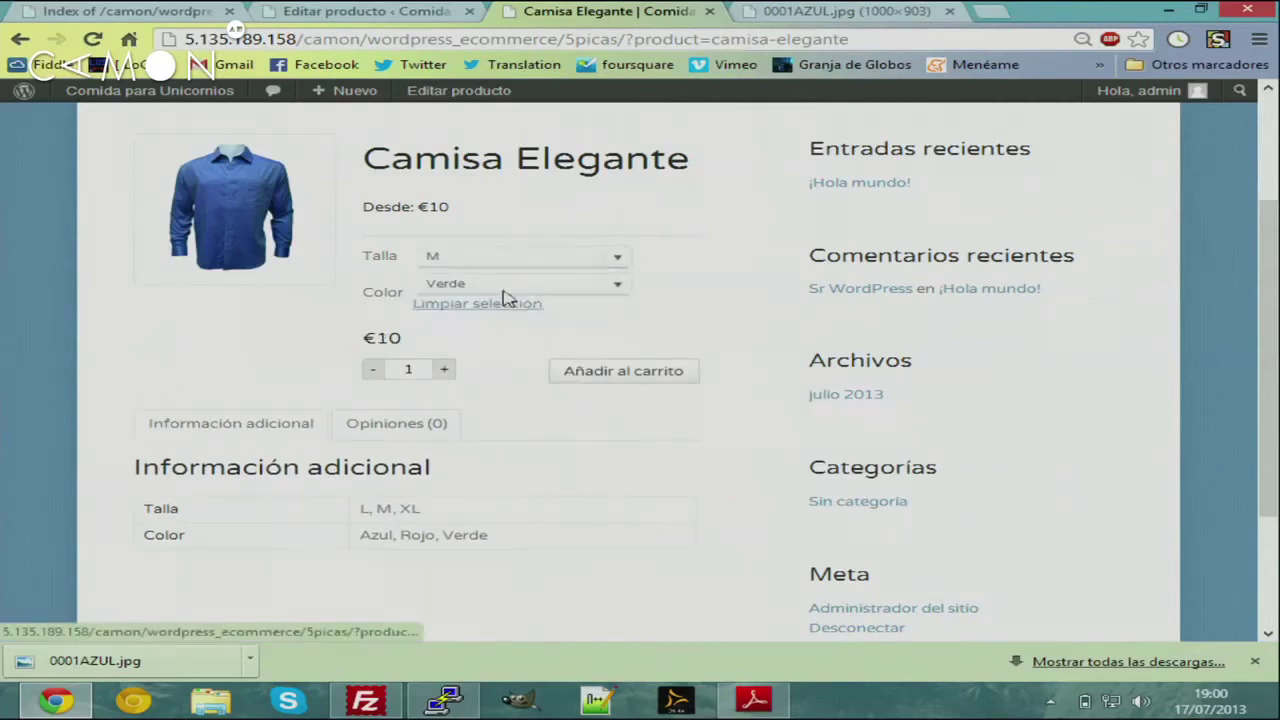
pyautogui.click(508, 285)
pyautogui.click(505, 328)
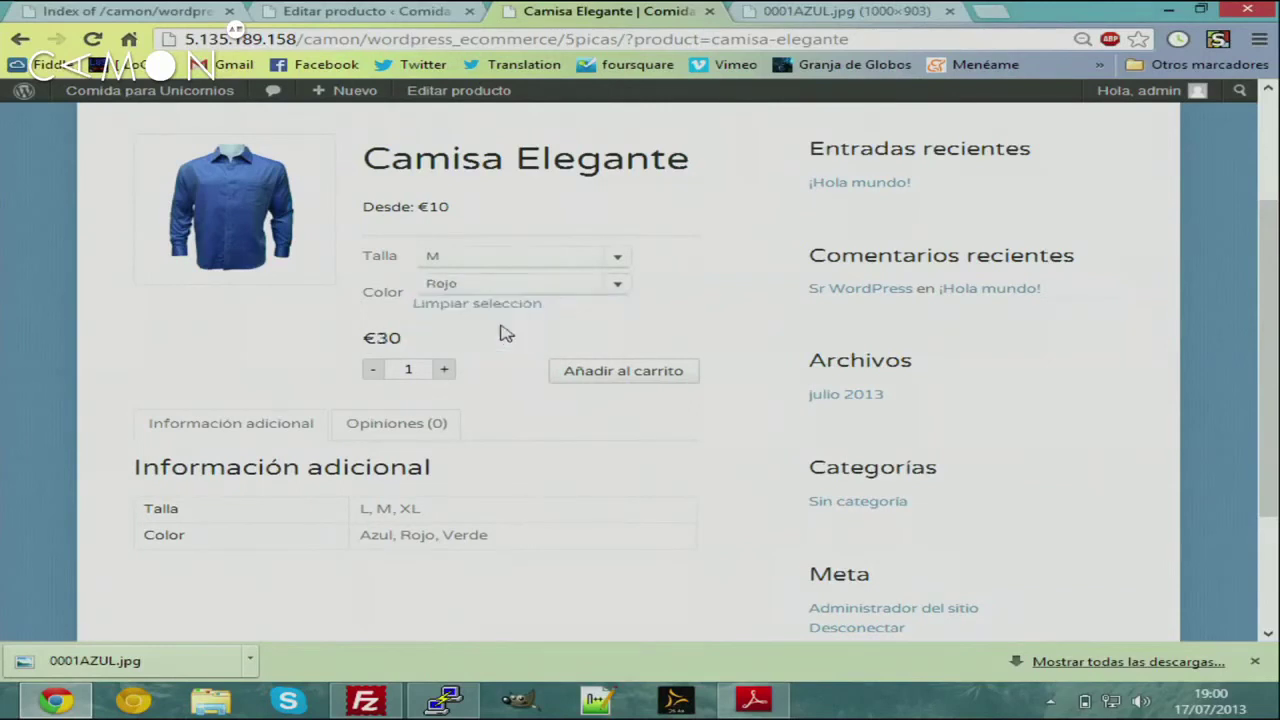
pyautogui.click(510, 260)
pyautogui.click(514, 287)
pyautogui.click(512, 262)
pyautogui.click(514, 300)
# Return to the Tienda listing and examine how both shirts and their price labels are shown
pyautogui.scroll(2, 362, 262)
pyautogui.click(490, 232)
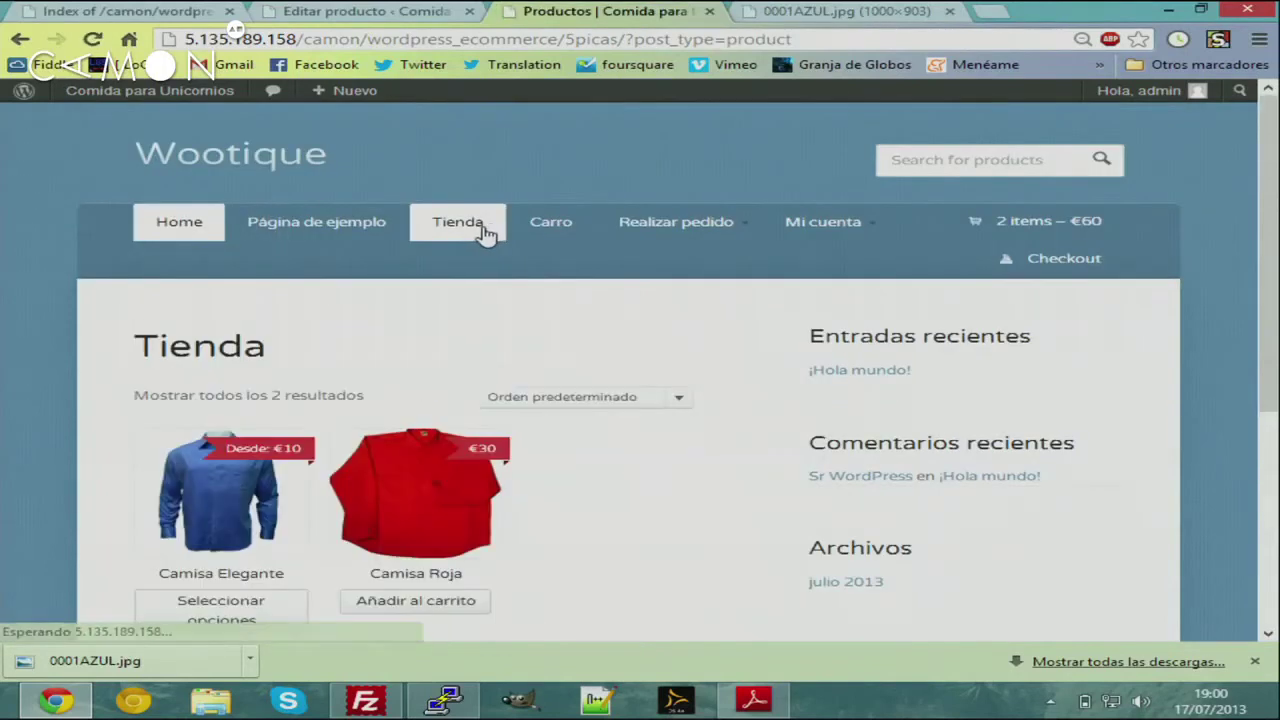
pyautogui.scroll(-1, 645, 360)
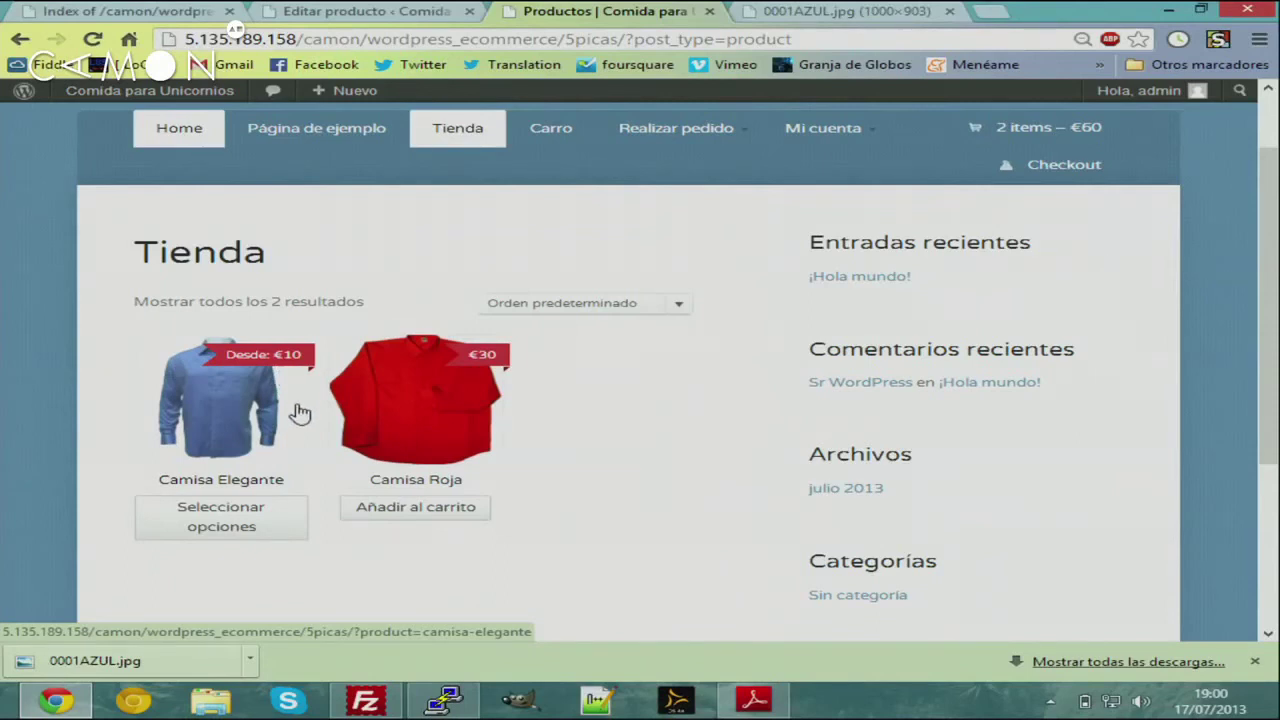
pyautogui.scroll(1, 420, 214)
pyautogui.scroll(-4, 400, 280)
pyautogui.scroll(2, 330, 280)
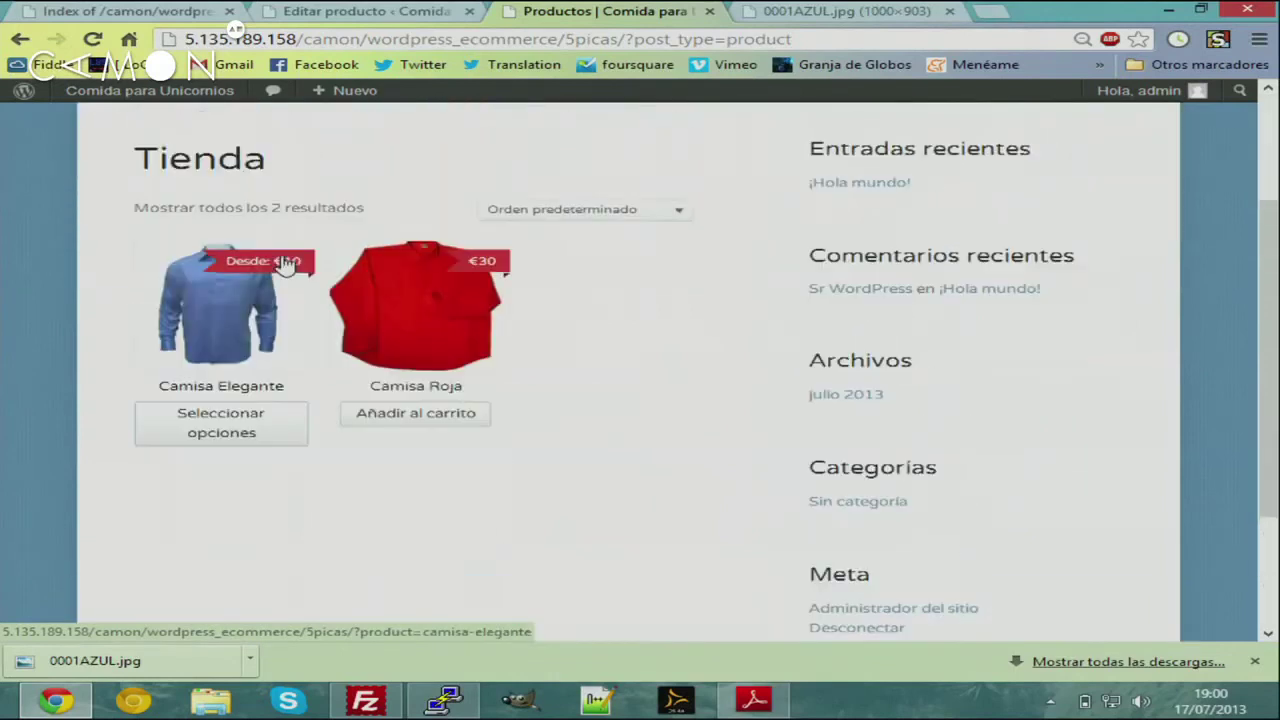
# Reopen the Camisa Elegante page and select Talla L and Color Rojo to check that variation's price
pyautogui.click(288, 299)
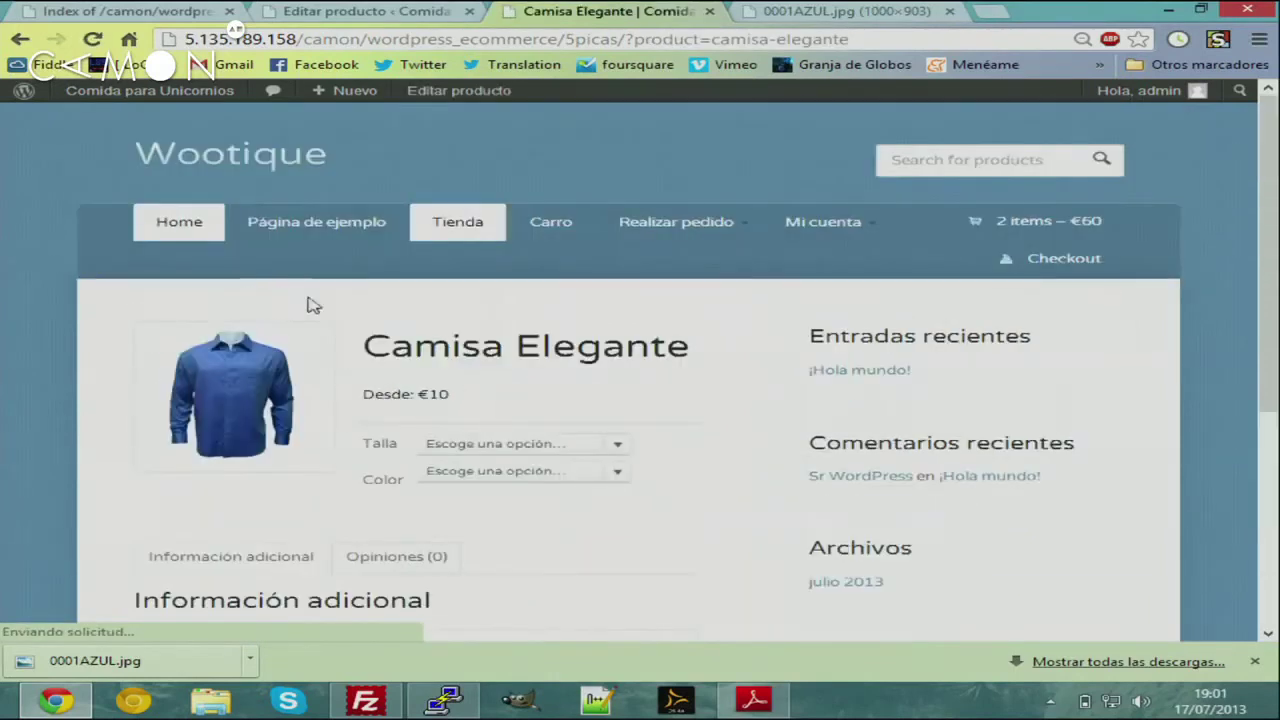
pyautogui.scroll(-3, 449, 343)
pyautogui.scroll(2, 449, 343)
pyautogui.moveTo(407, 302); pyautogui.dragTo(514, 349)
pyautogui.click(516, 350)
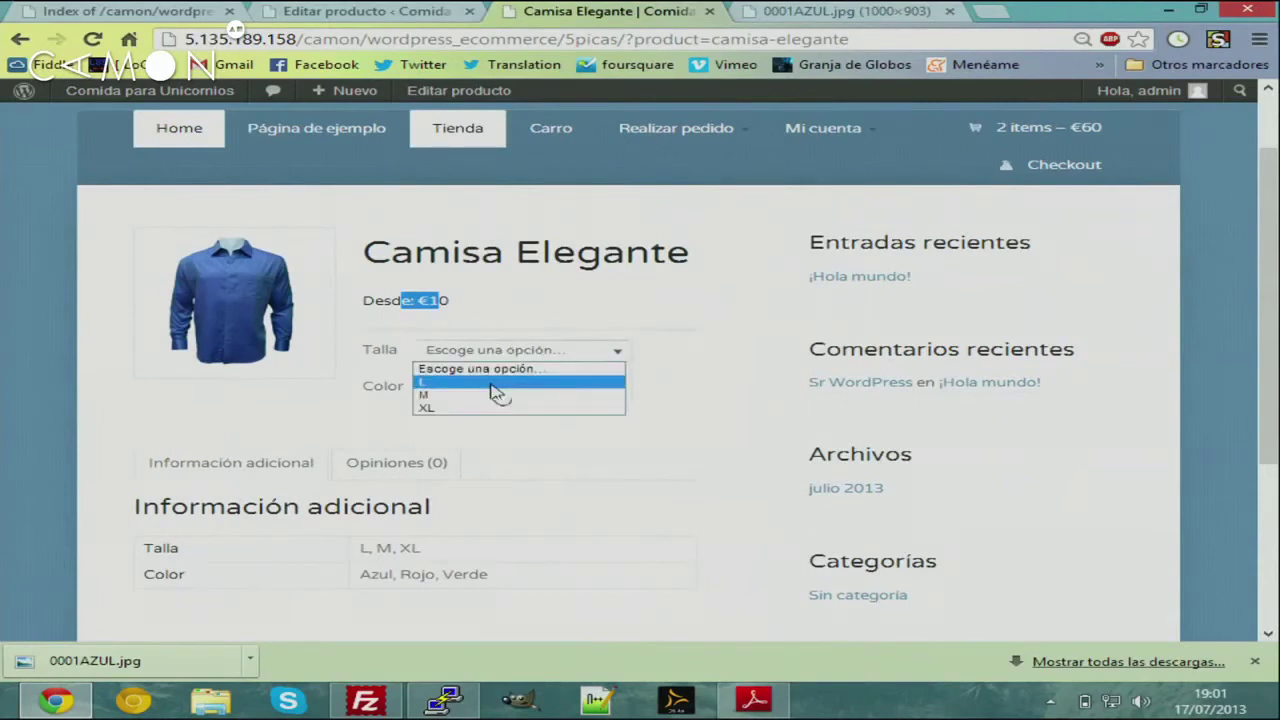
pyautogui.click(497, 383)
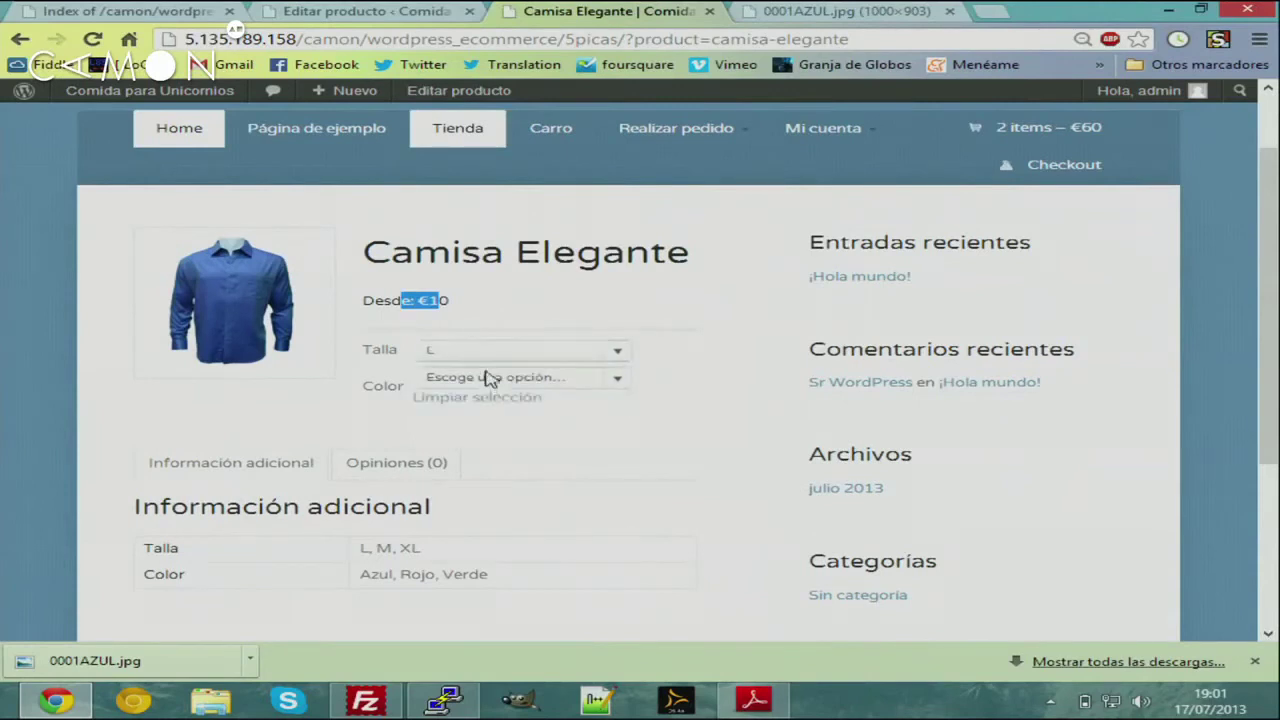
pyautogui.click(557, 404)
pyautogui.click(551, 381)
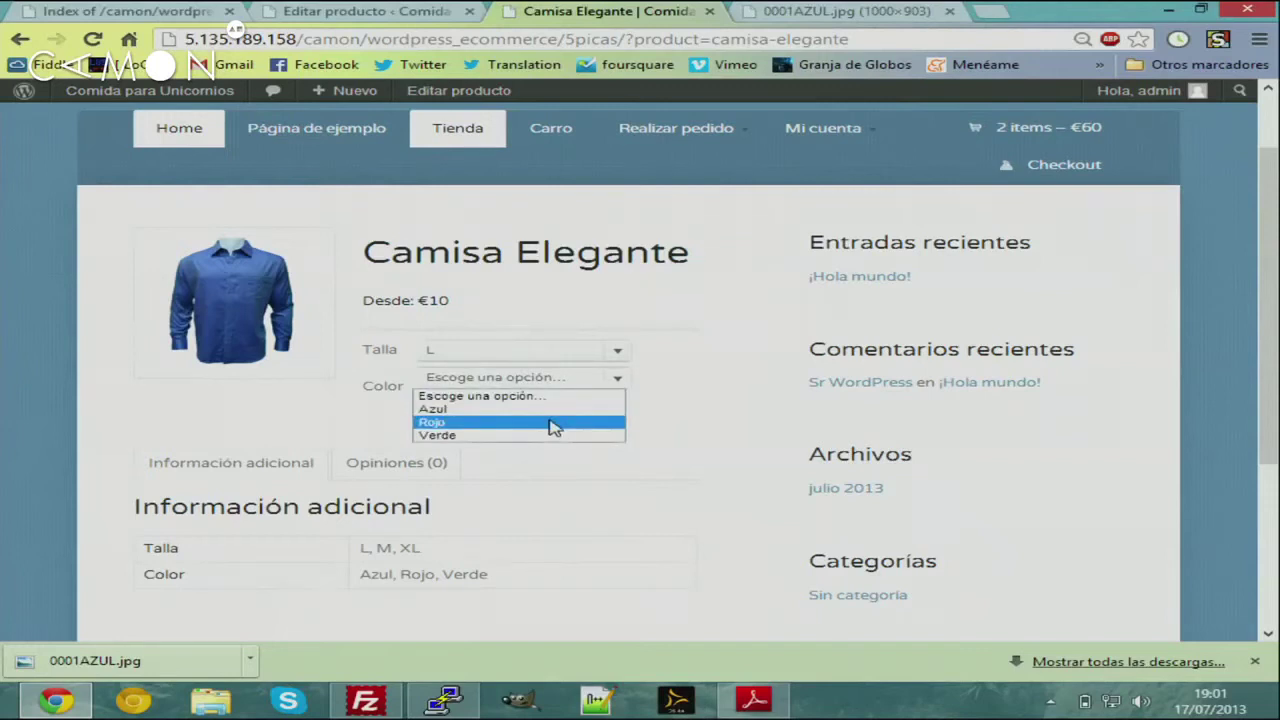
pyautogui.click(555, 423)
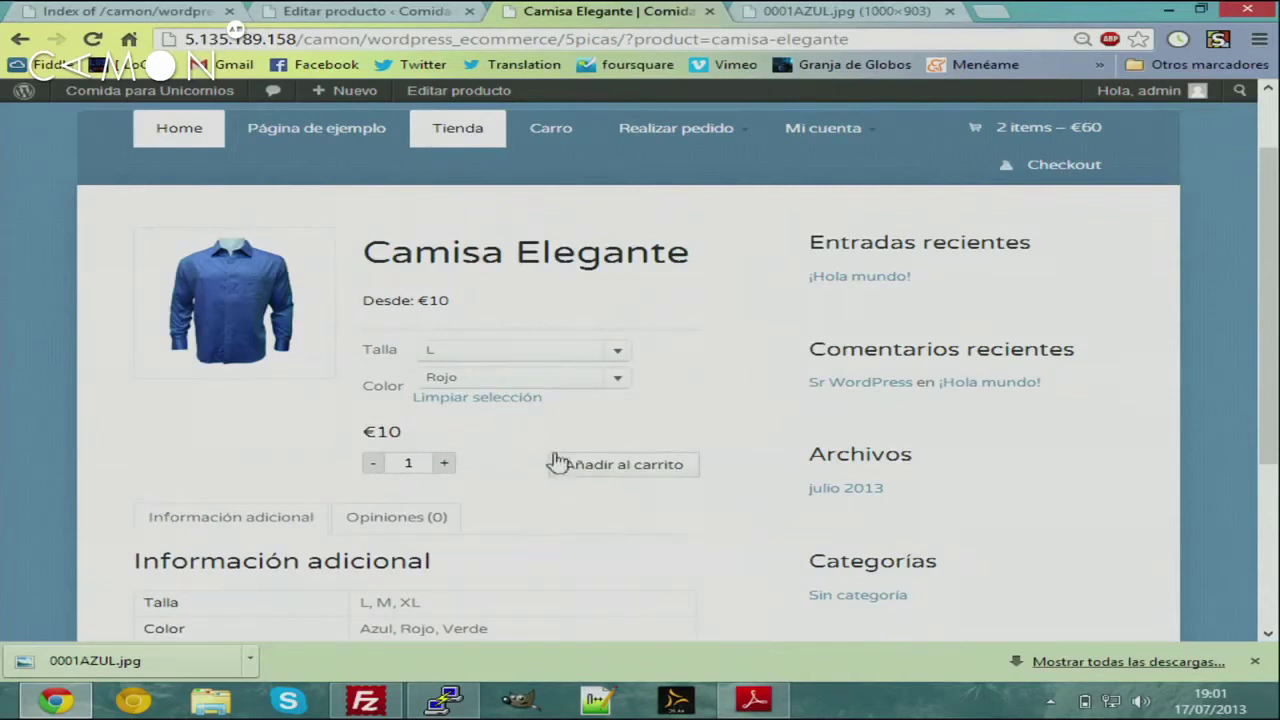
# Select Talla M with Color Rojo for Camisa Elegante and add one unit to the cart
pyautogui.click(564, 386)
pyautogui.click(565, 396)
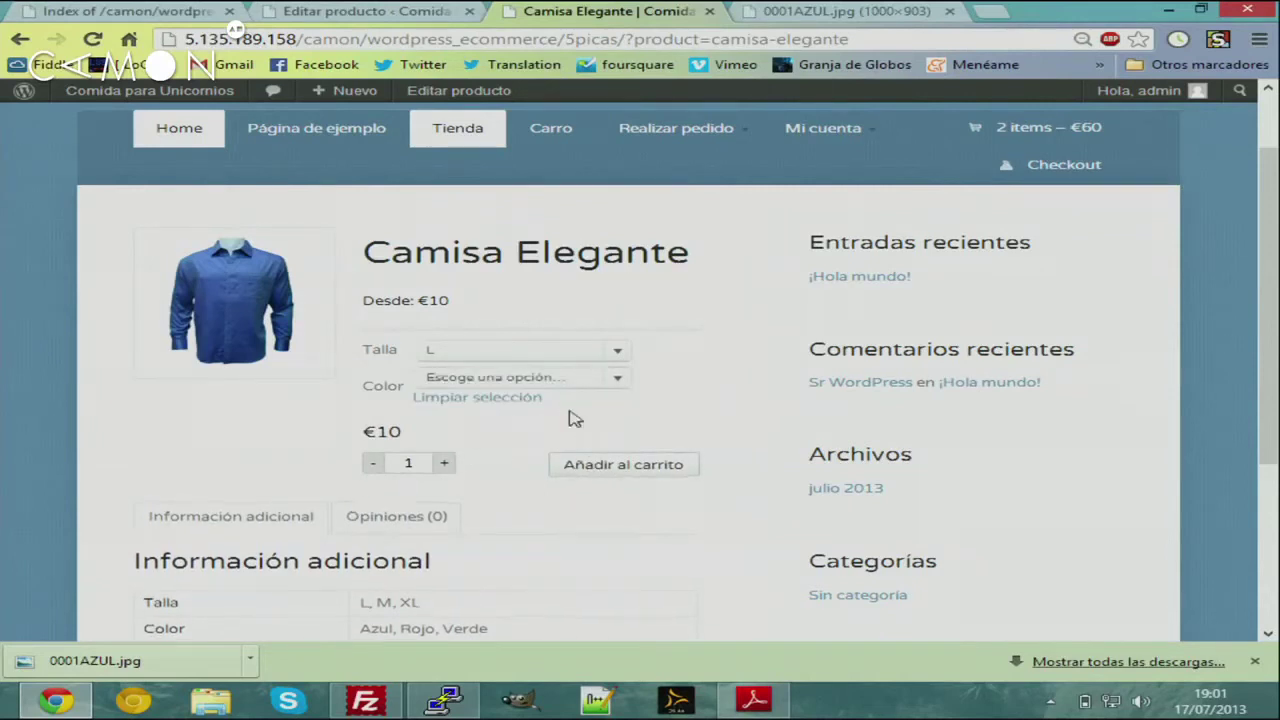
pyautogui.click(549, 386)
pyautogui.click(549, 430)
pyautogui.click(551, 352)
pyautogui.click(535, 394)
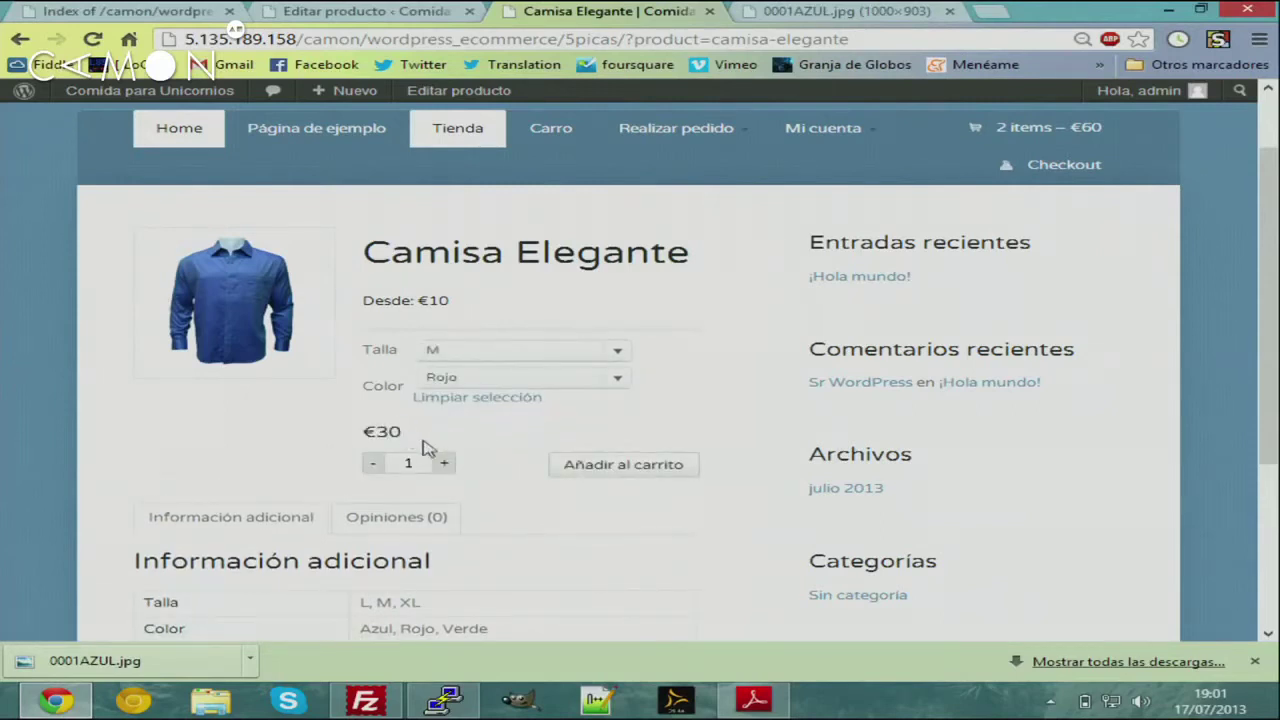
pyautogui.click(656, 469)
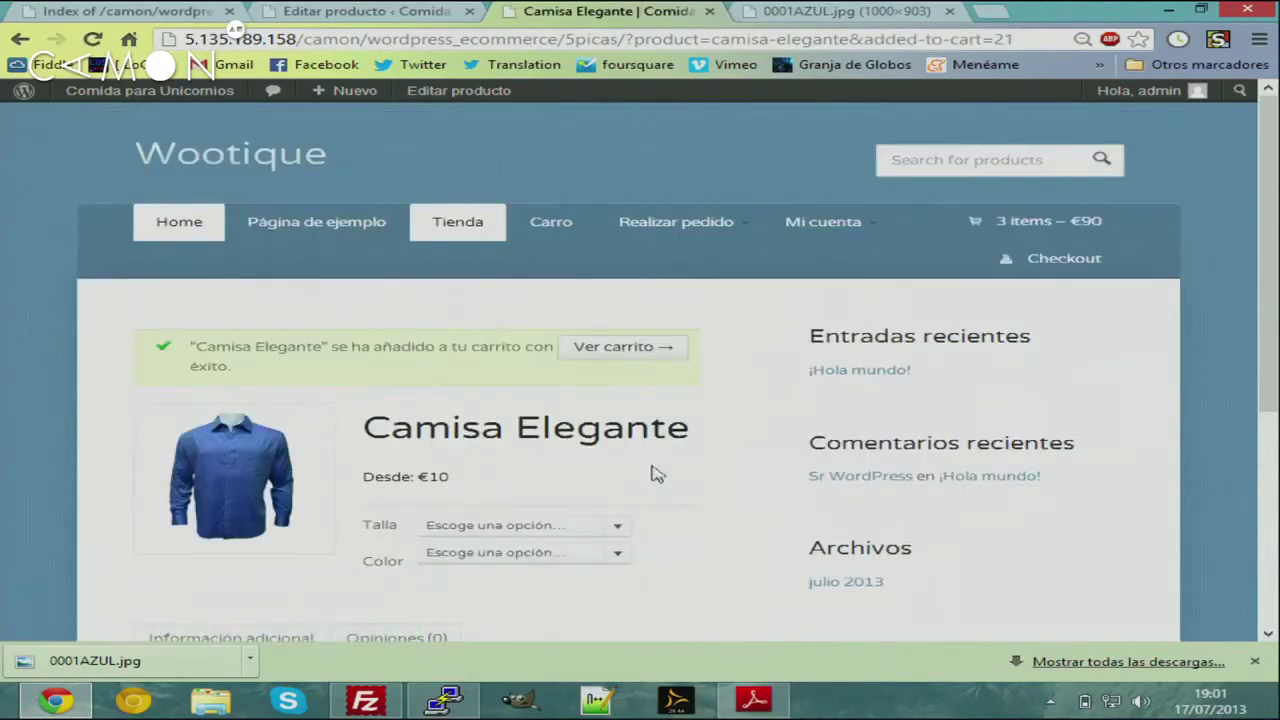
# Return to the Google image results for camisa, open the original of the green long-sleeved Hurley shirt and download it
pyautogui.click(835, 11)
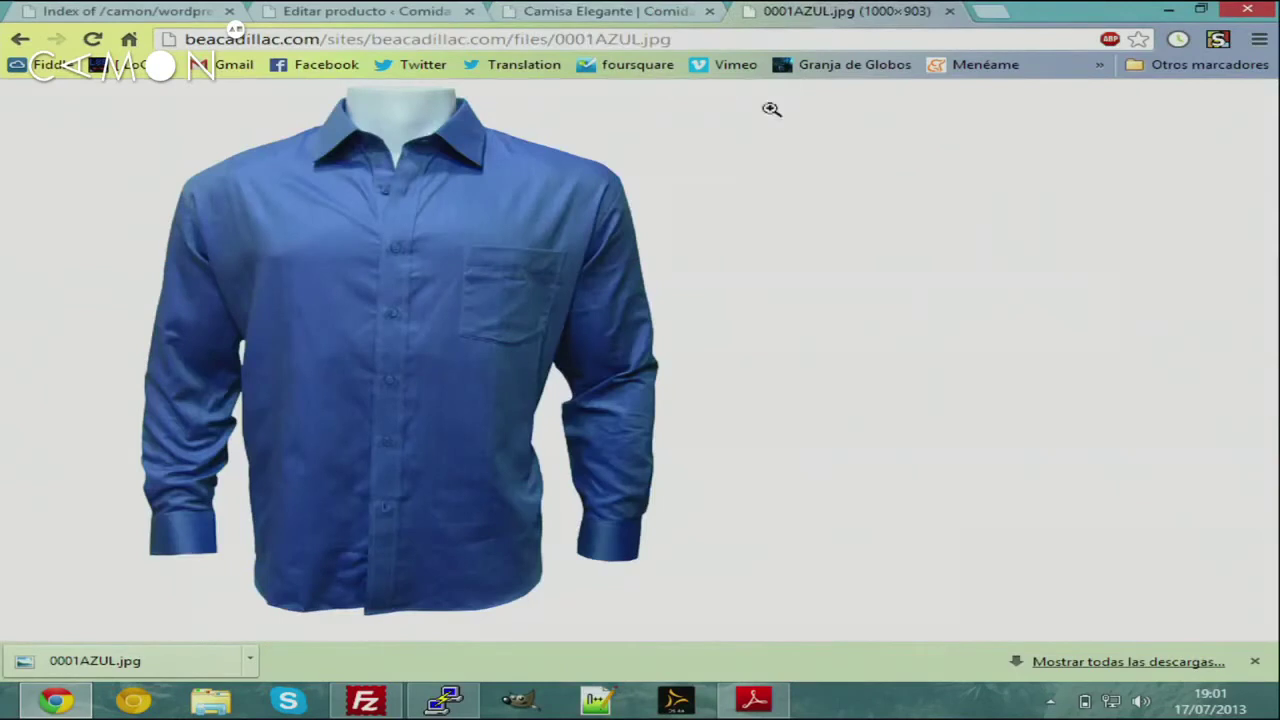
pyautogui.click(20, 39)
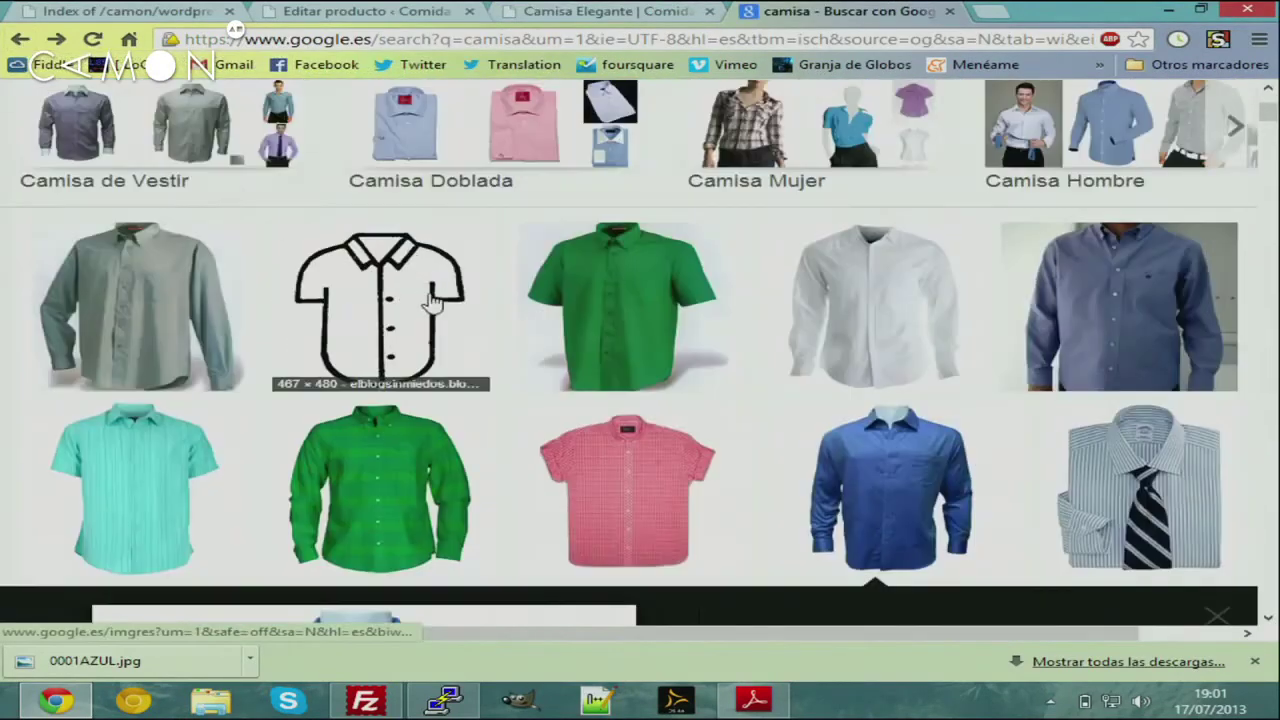
pyautogui.click(369, 489)
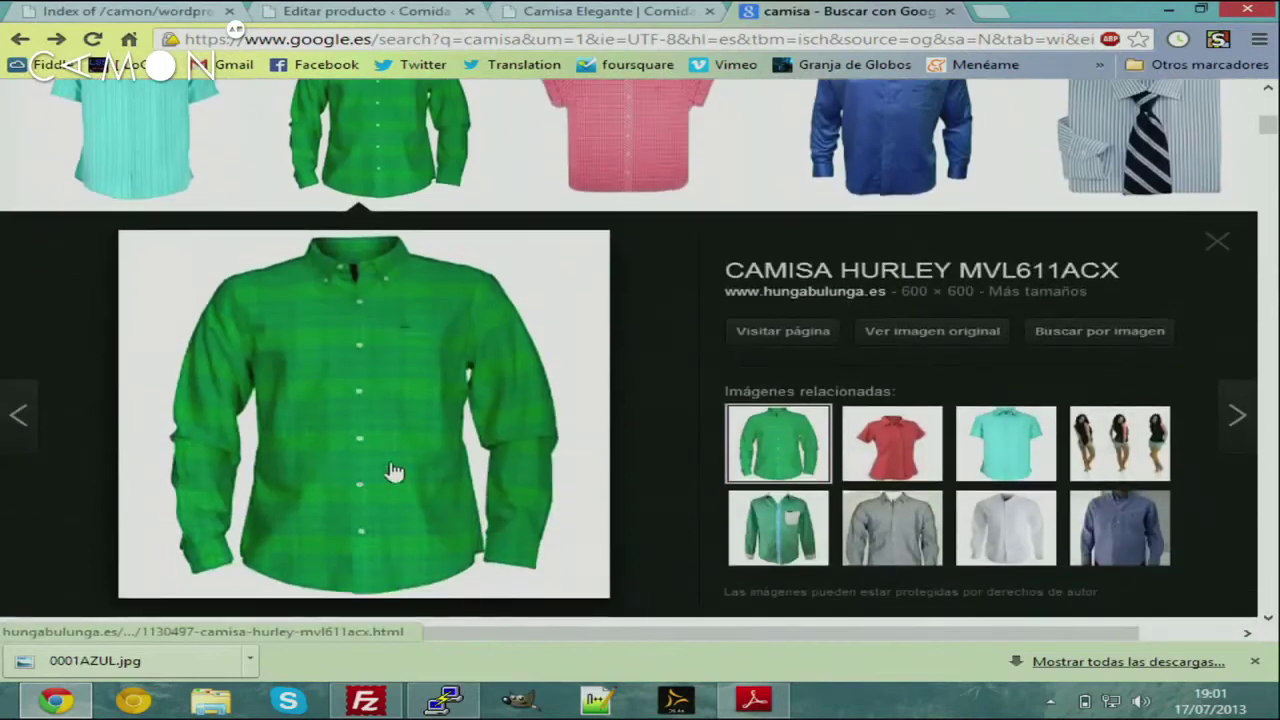
pyautogui.click(940, 334)
pyautogui.rightClick(503, 188)
pyautogui.click(560, 206)
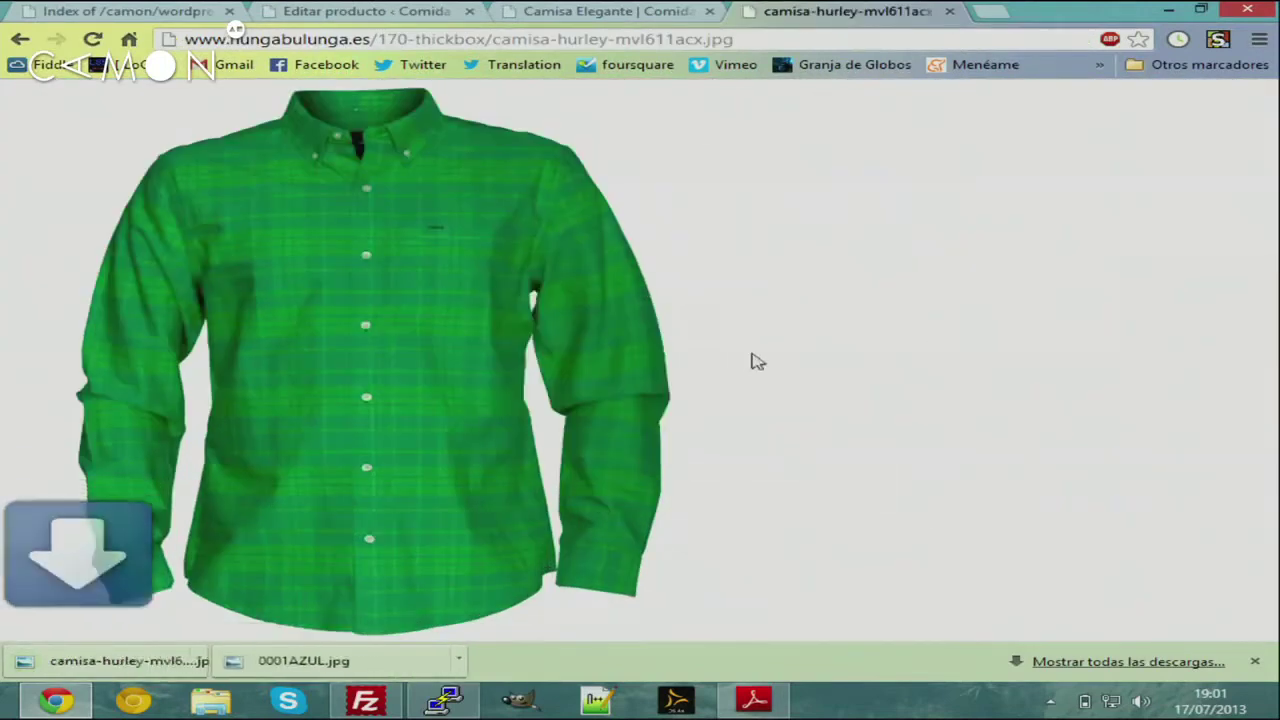
# Return to the Camisa Elegante product editor and expand the details of all its variations
pyautogui.click(588, 10)
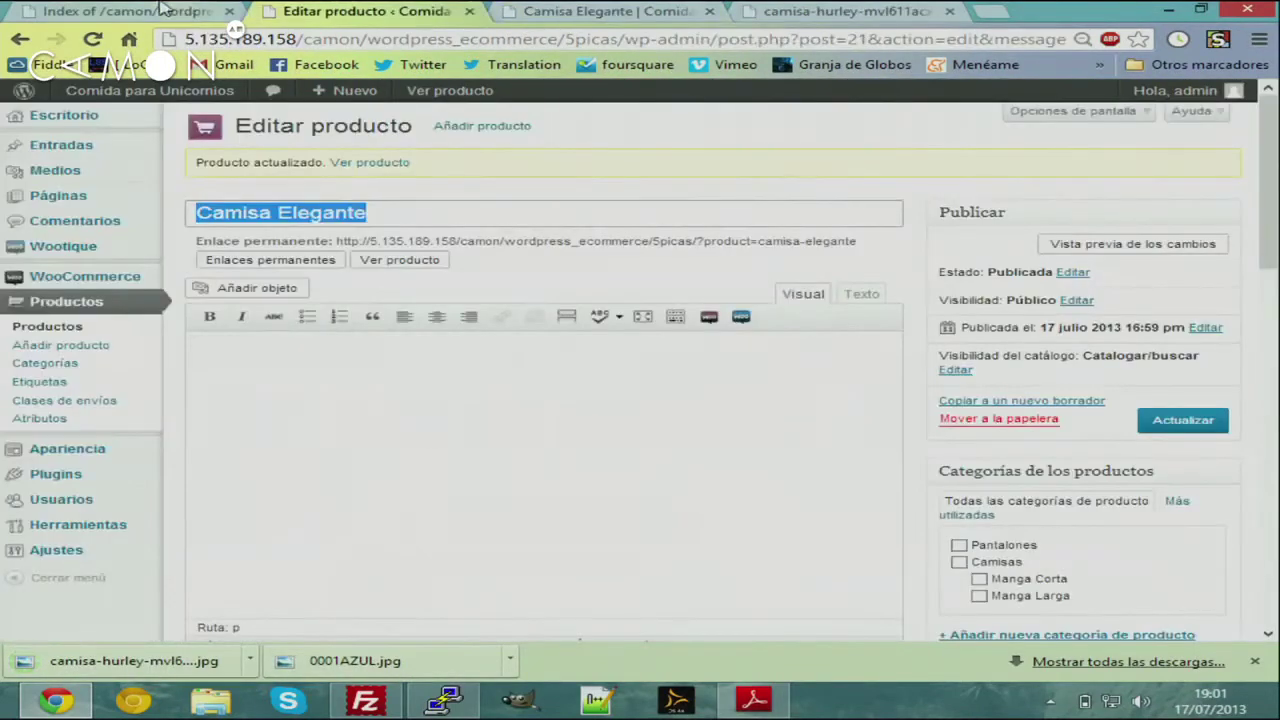
pyautogui.click(180, 10)
pyautogui.click(330, 10)
pyautogui.moveTo(1275, 180); pyautogui.dragTo(1216, 364)
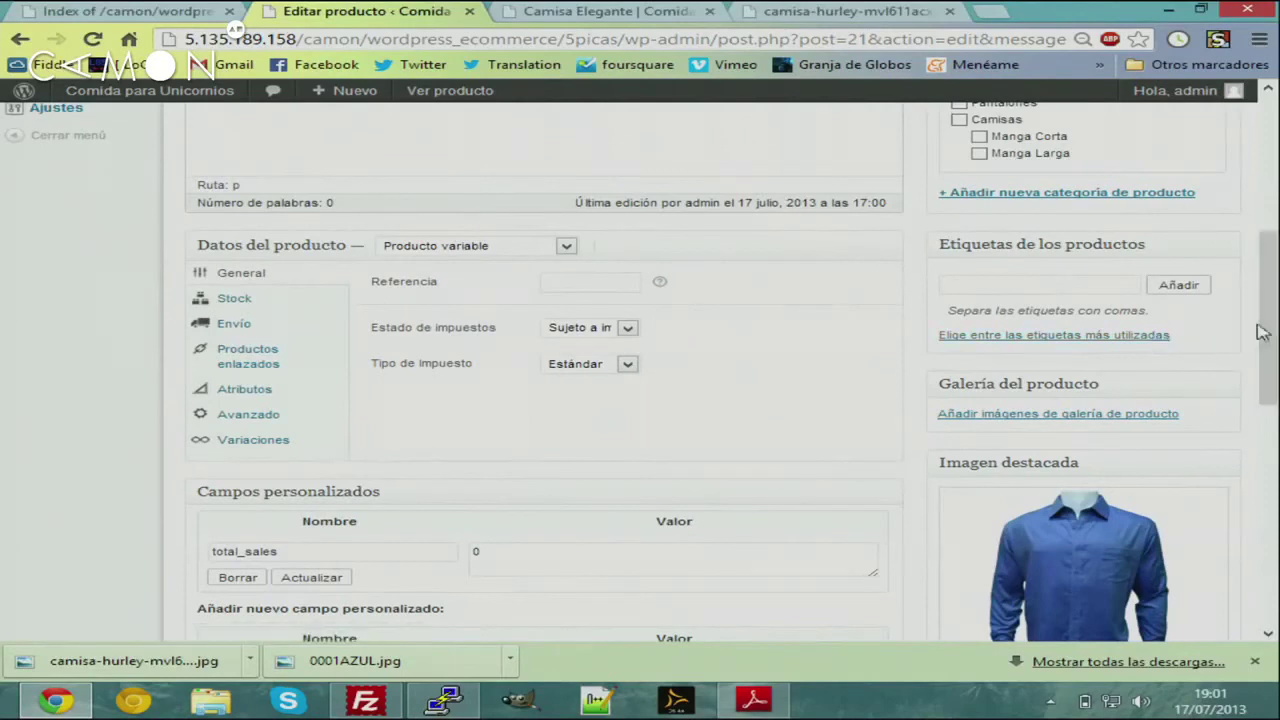
pyautogui.scroll(-1, 600, 370)
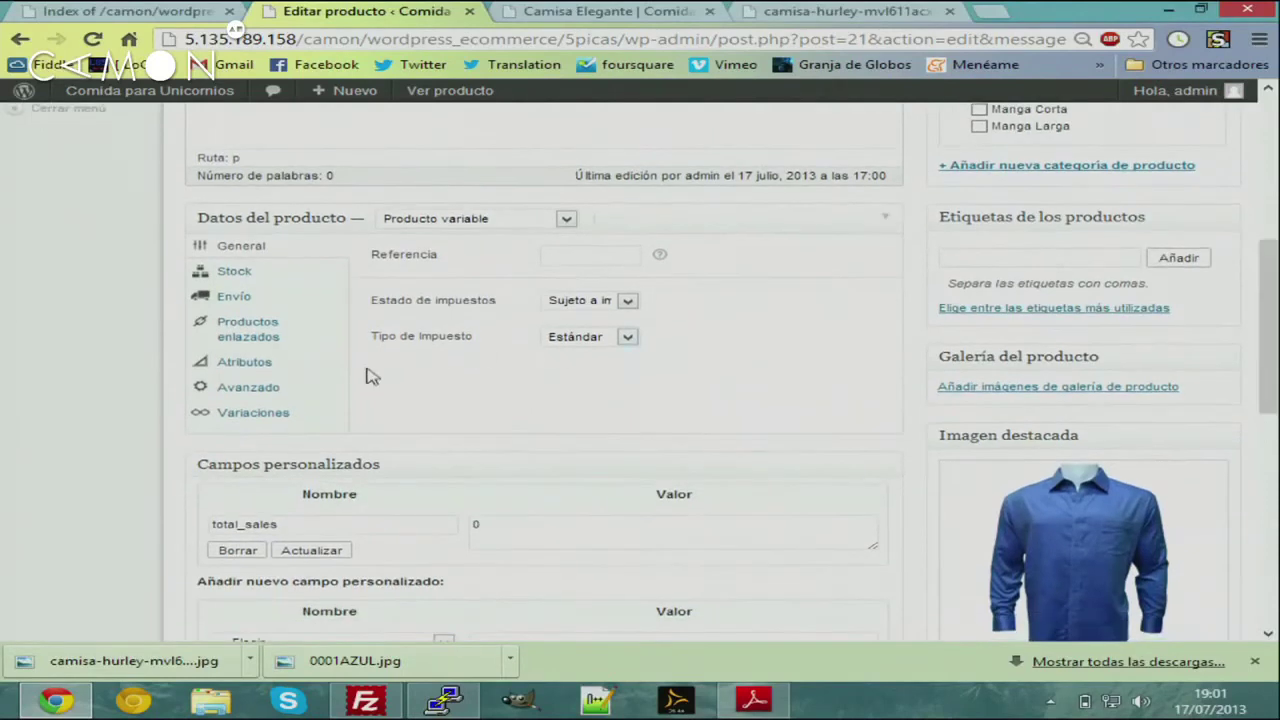
pyautogui.click(286, 415)
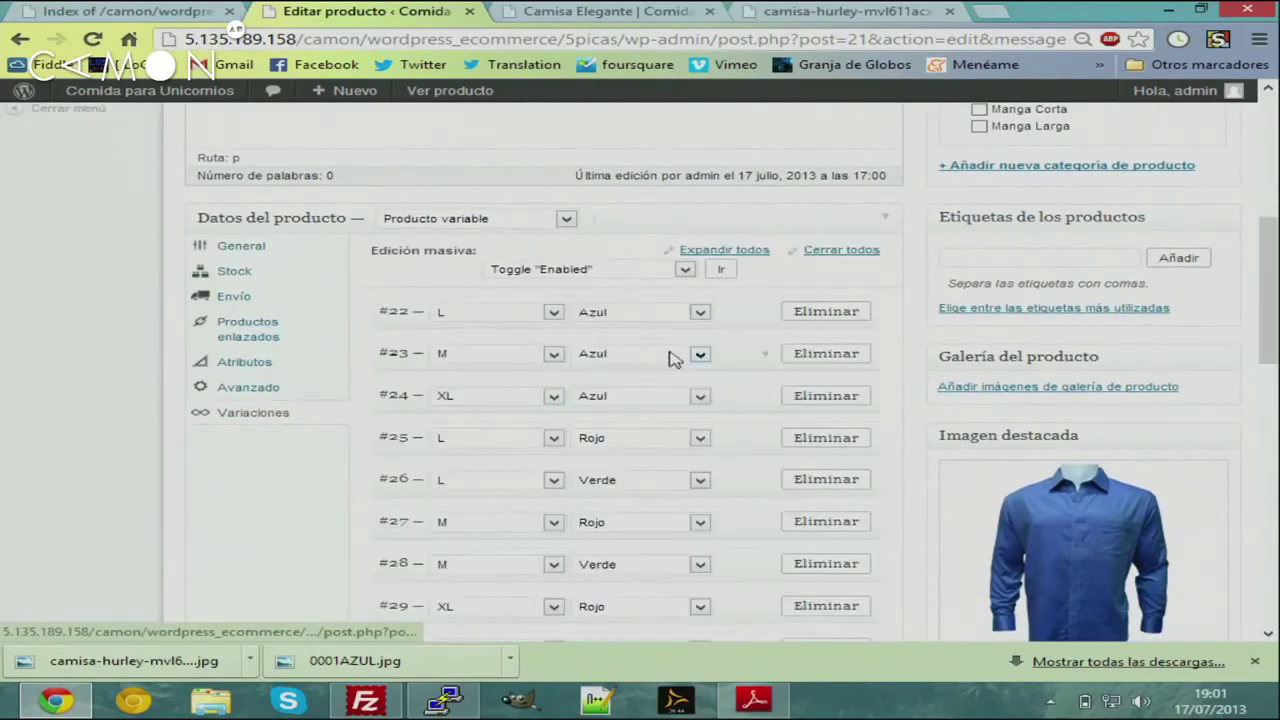
pyautogui.click(735, 250)
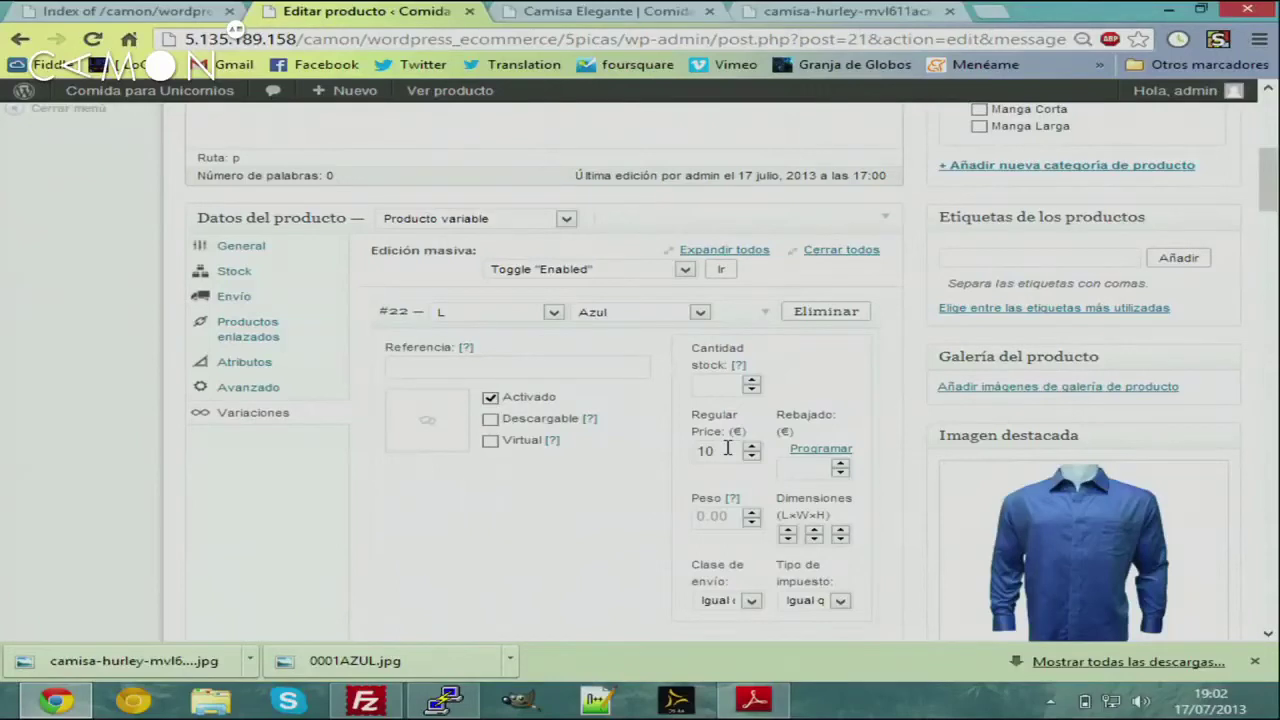
# Review the product's General and Avanzado settings and return to its variations
pyautogui.click(243, 250)
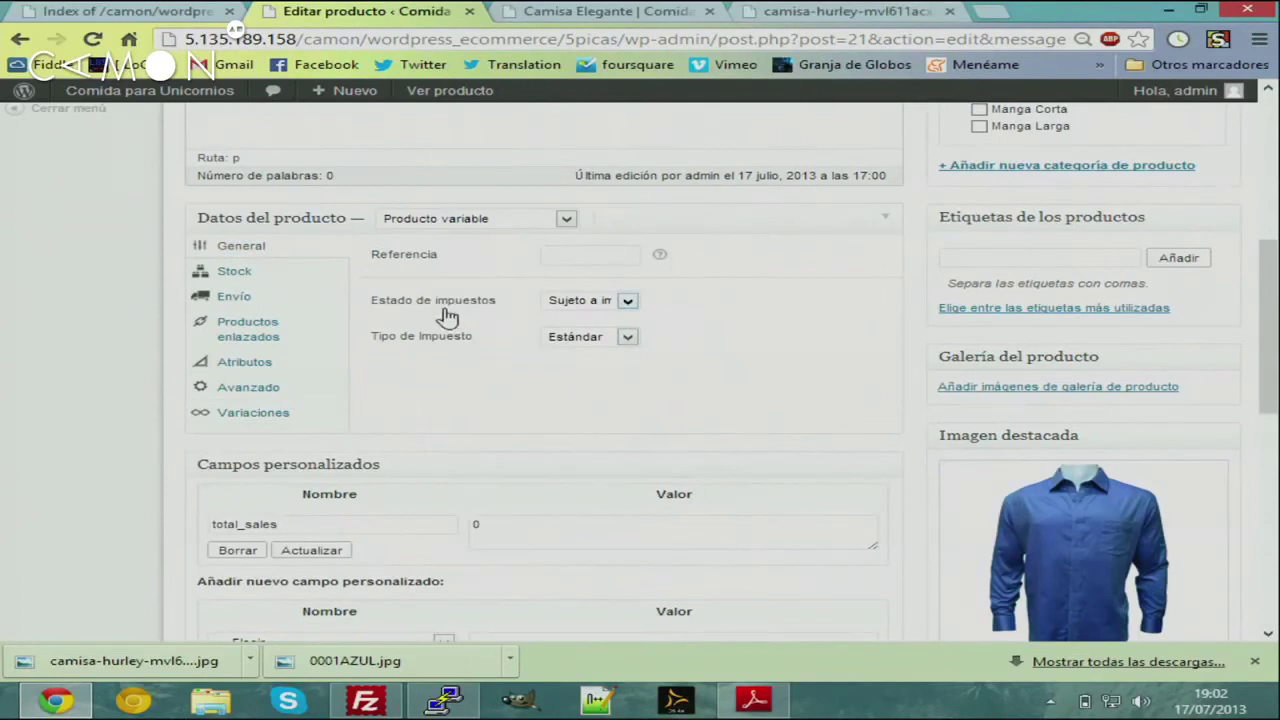
pyautogui.click(258, 390)
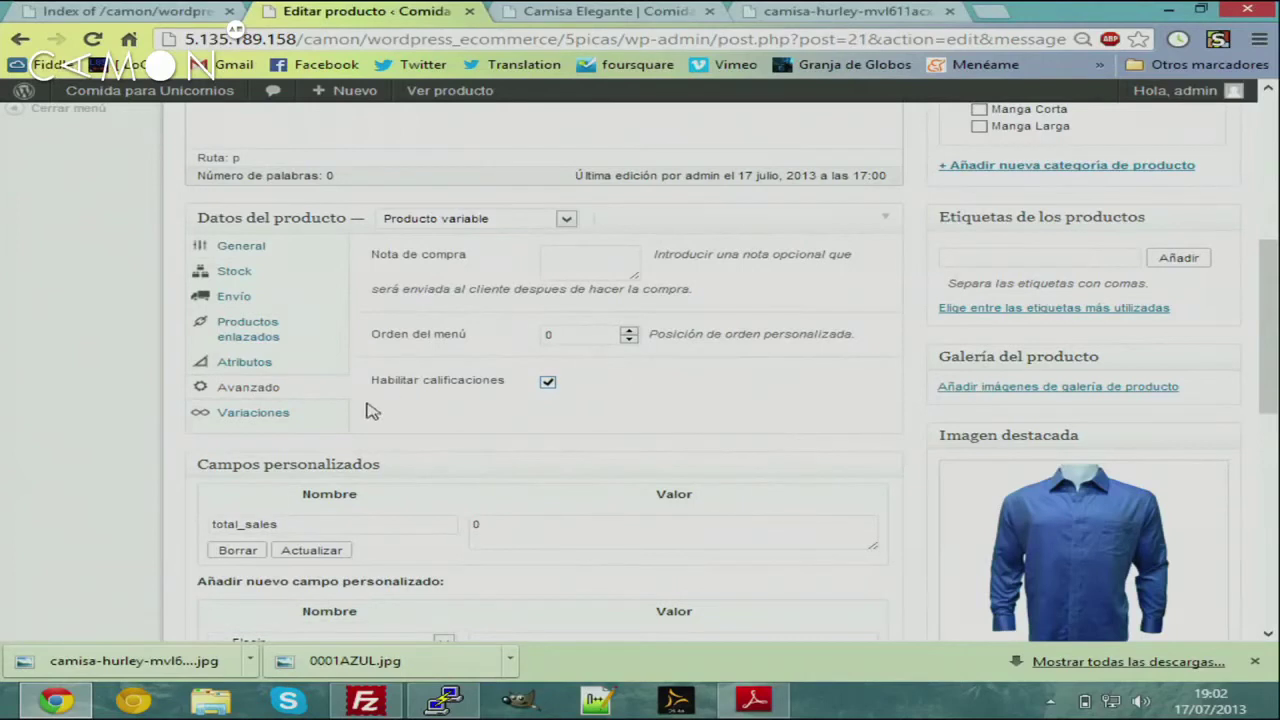
pyautogui.click(274, 415)
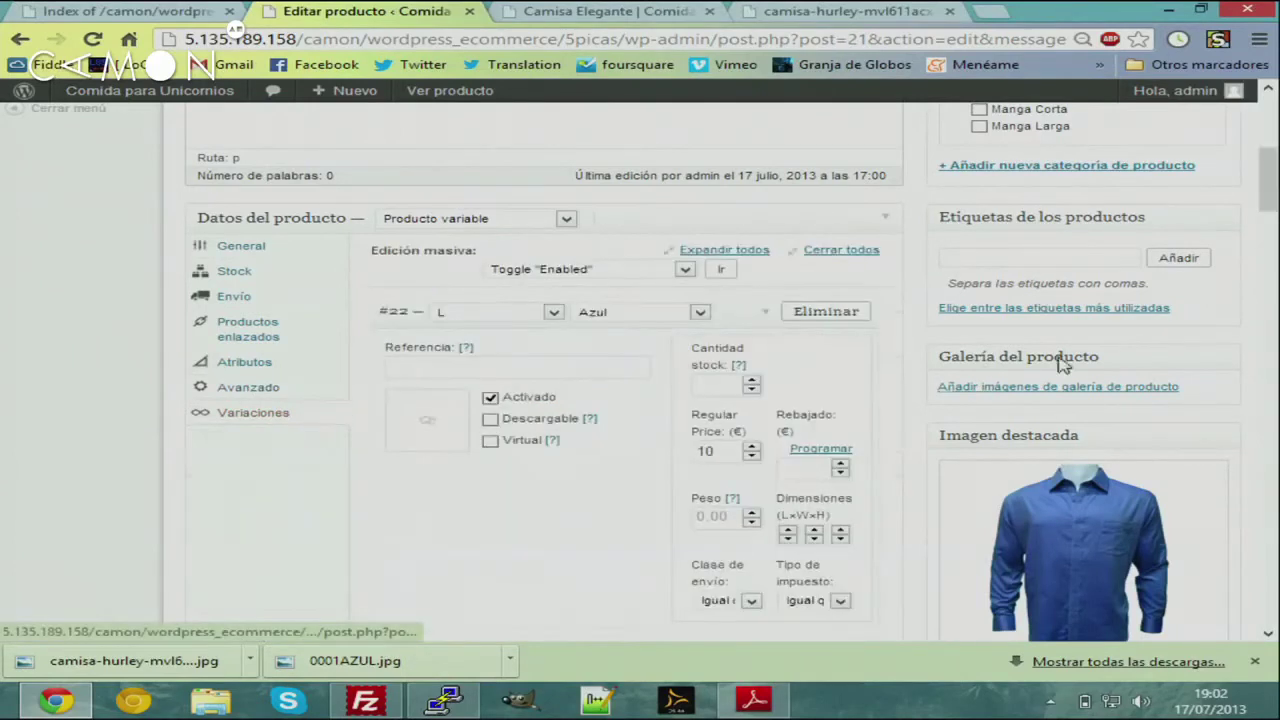
# Assign Camisa Elegante to the Manga Larga and Manga Corta product categories
pyautogui.moveTo(1272, 200)
pyautogui.mouseDown()
pyautogui.moveTo(1272, 216)
pyautogui.moveTo(1272, 192)
pyautogui.mouseUp()
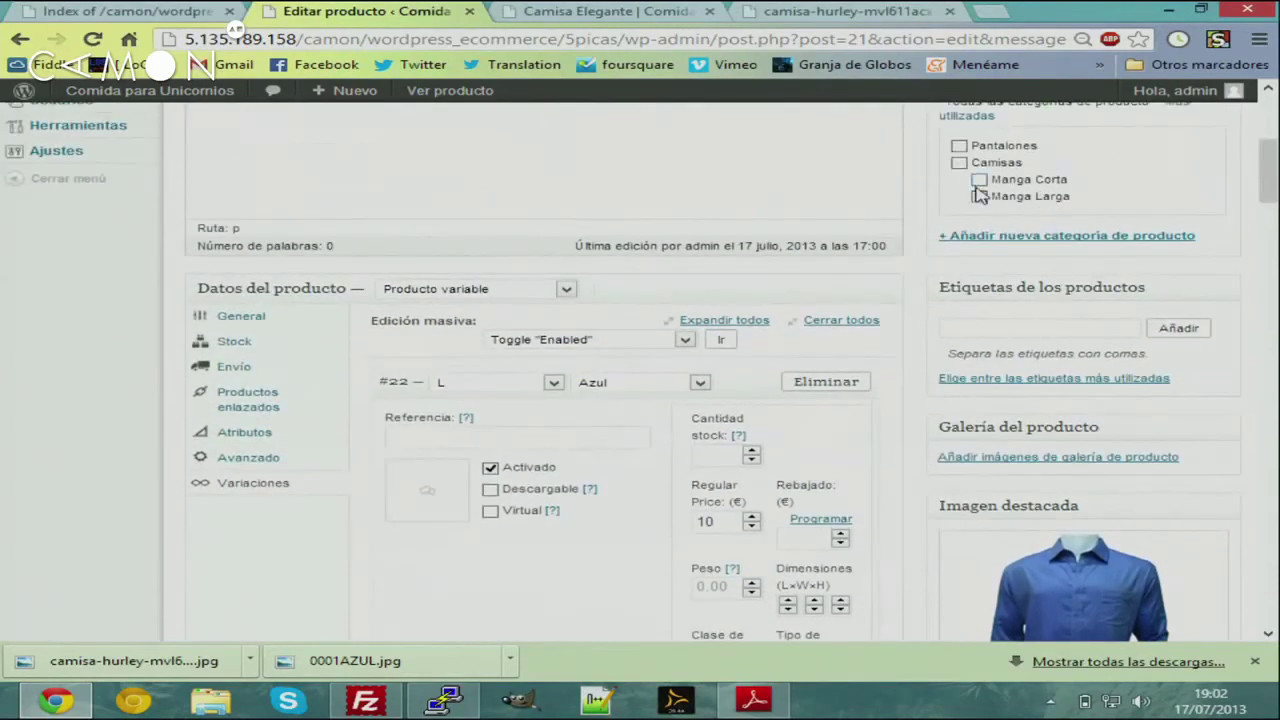
pyautogui.moveTo(1268, 195)
pyautogui.mouseDown()
pyautogui.moveTo(1268, 212)
pyautogui.moveTo(1268, 195)
pyautogui.mouseUp()
pyautogui.click(980, 198)
pyautogui.click(979, 179)
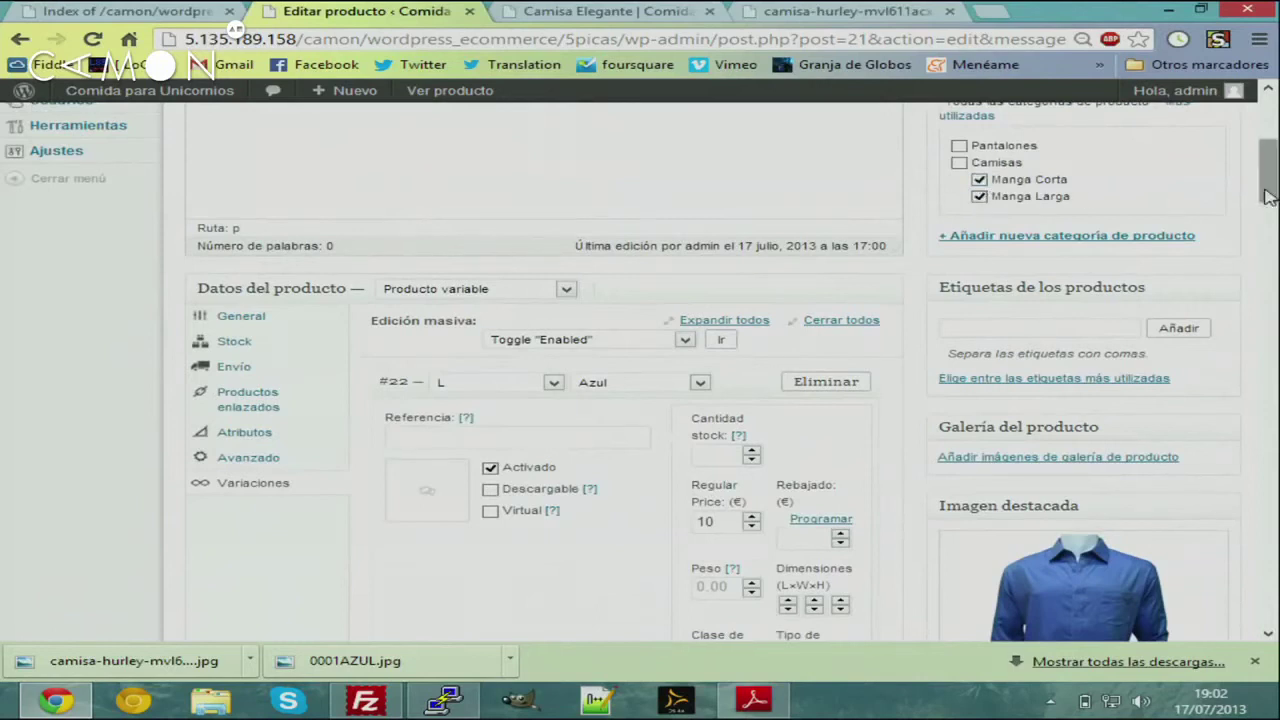
# Collapse all variations, upload camisa-hurley-mvl611acx.jpg for the L Verde variation and set it as that variation's image
pyautogui.moveTo(1273, 207)
pyautogui.mouseDown()
pyautogui.moveTo(1274, 240)
pyautogui.moveTo(1274, 218)
pyautogui.mouseUp()
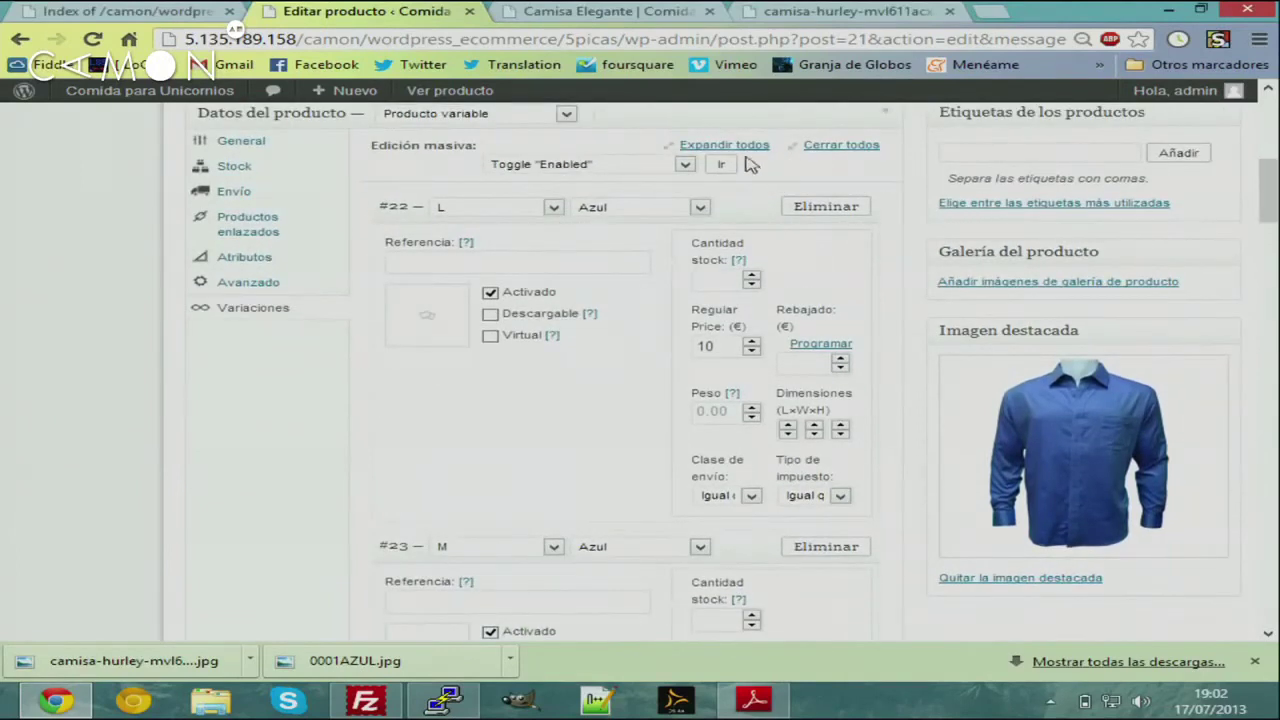
pyautogui.click(808, 147)
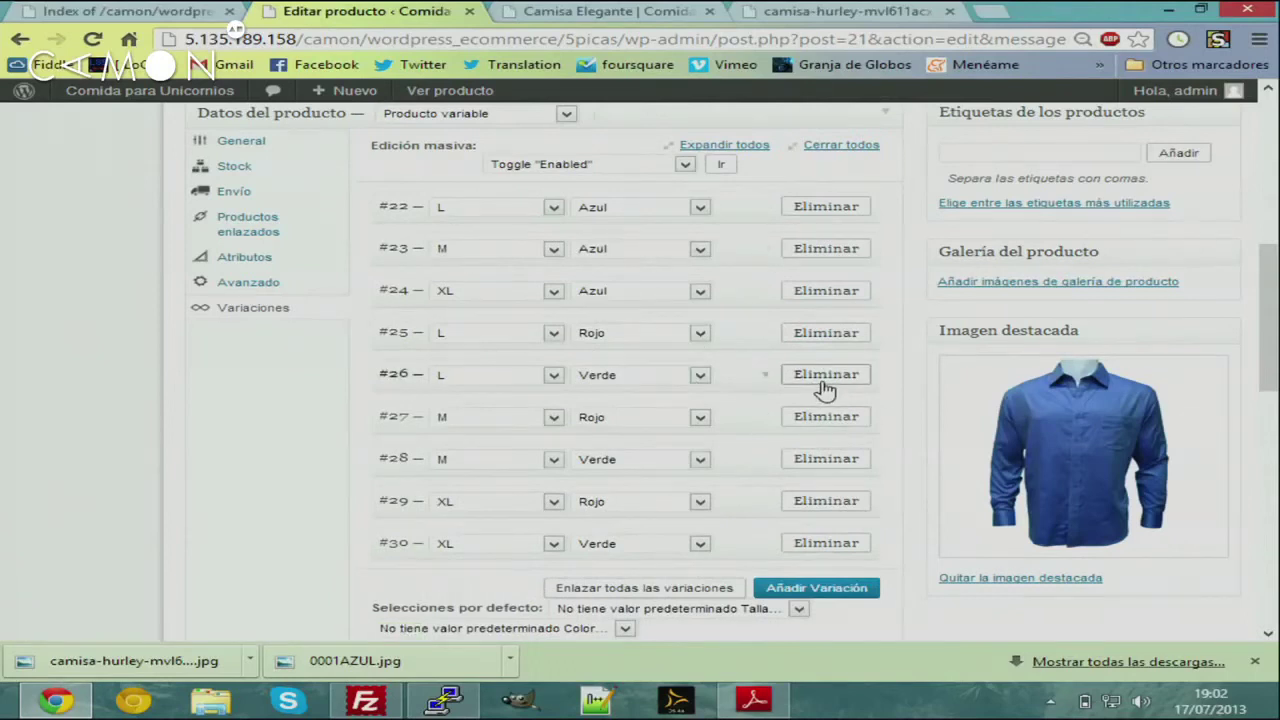
pyautogui.click(730, 379)
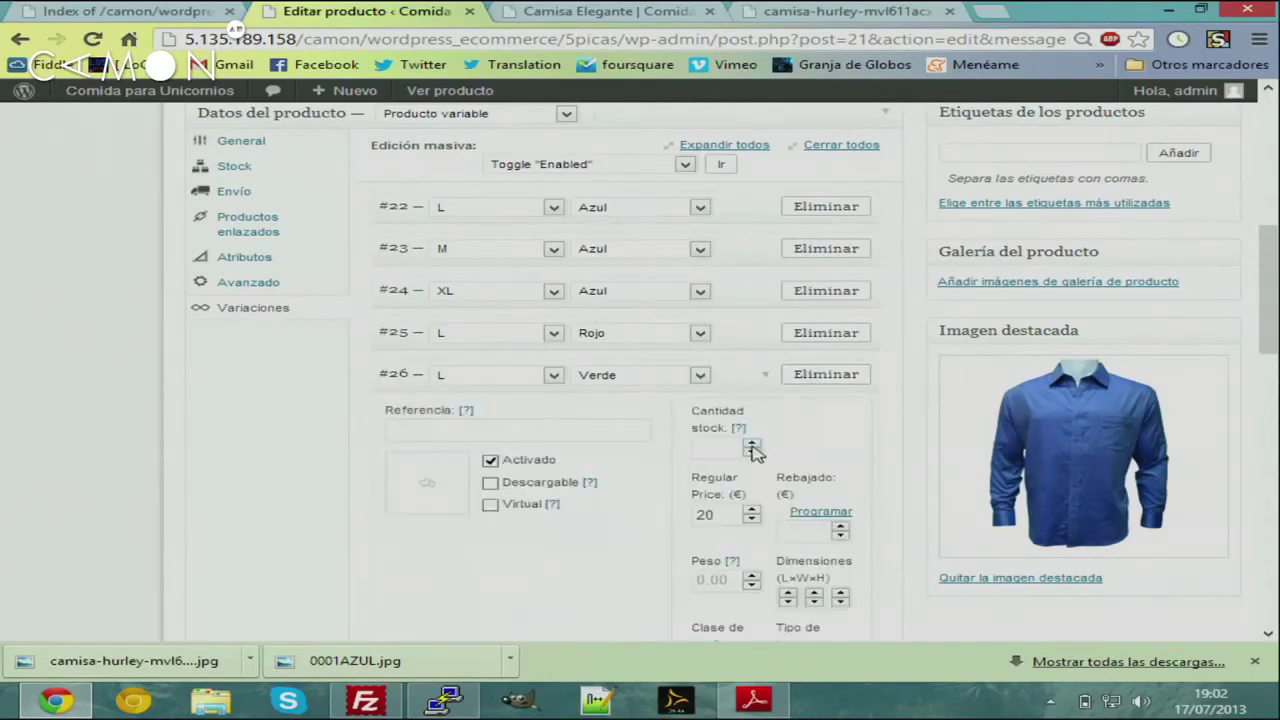
pyautogui.click(427, 483)
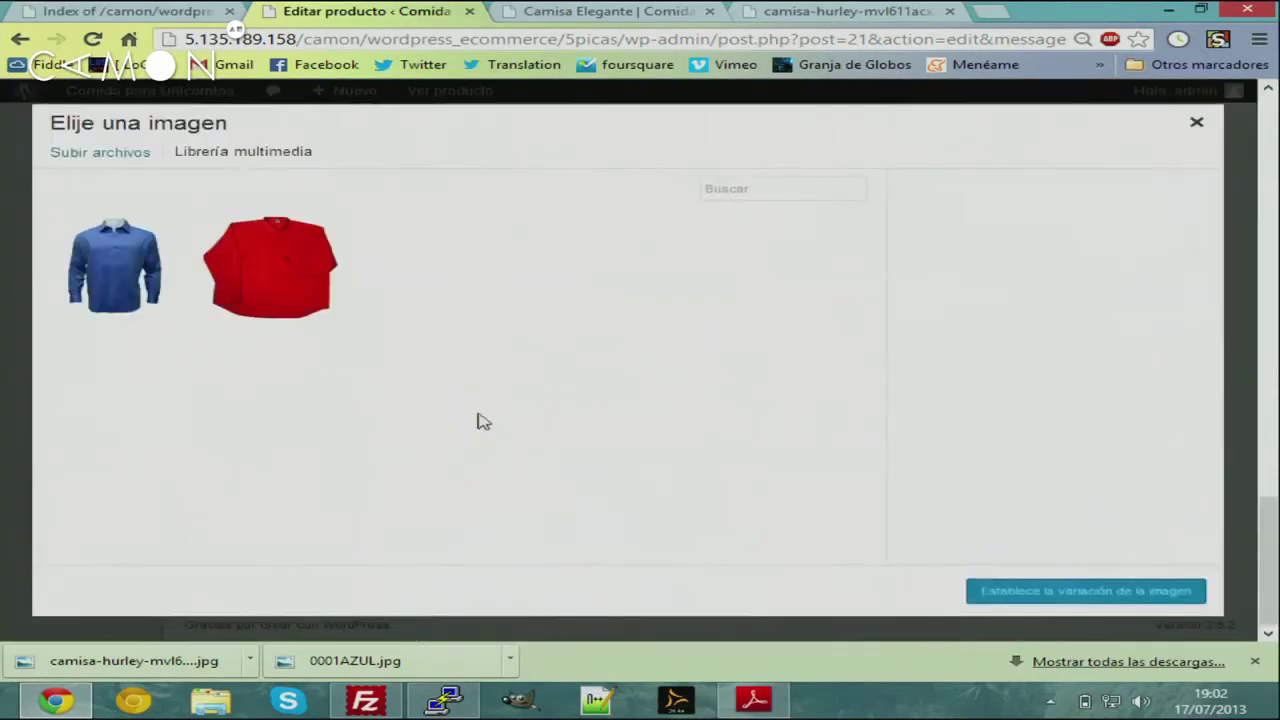
pyautogui.click(66, 152)
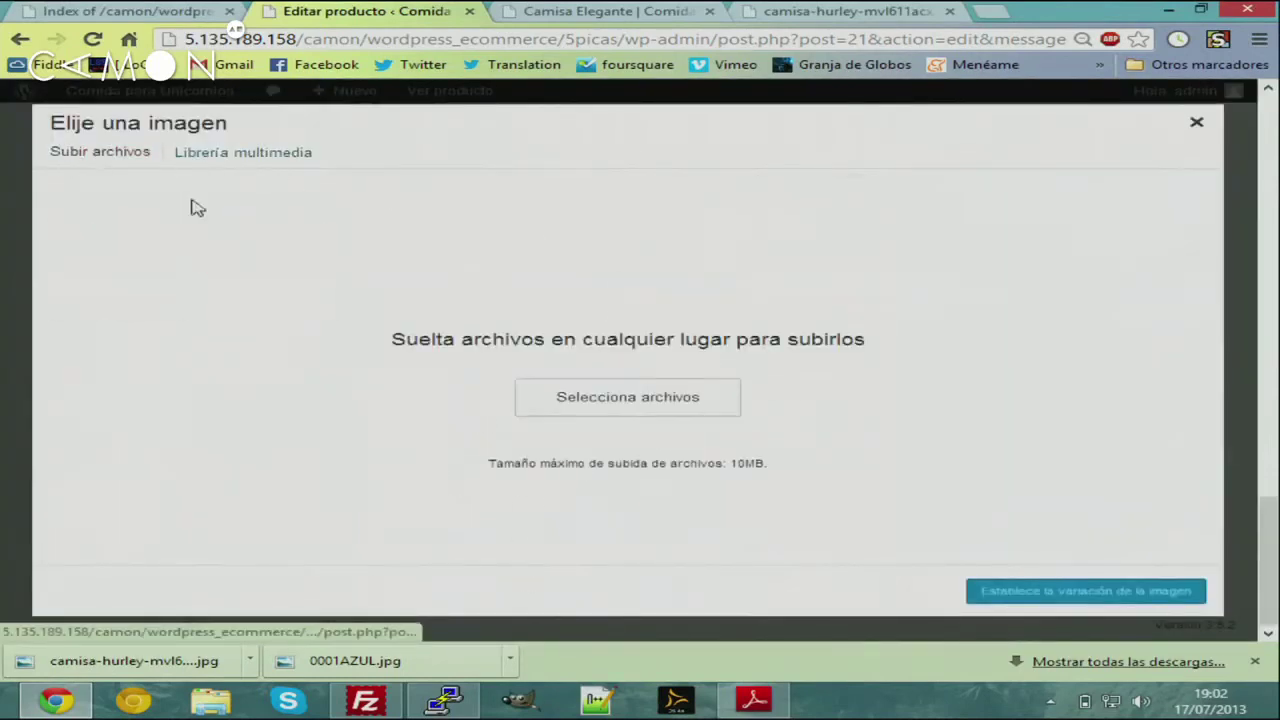
pyautogui.click(628, 403)
pyautogui.doubleClick(876, 288)
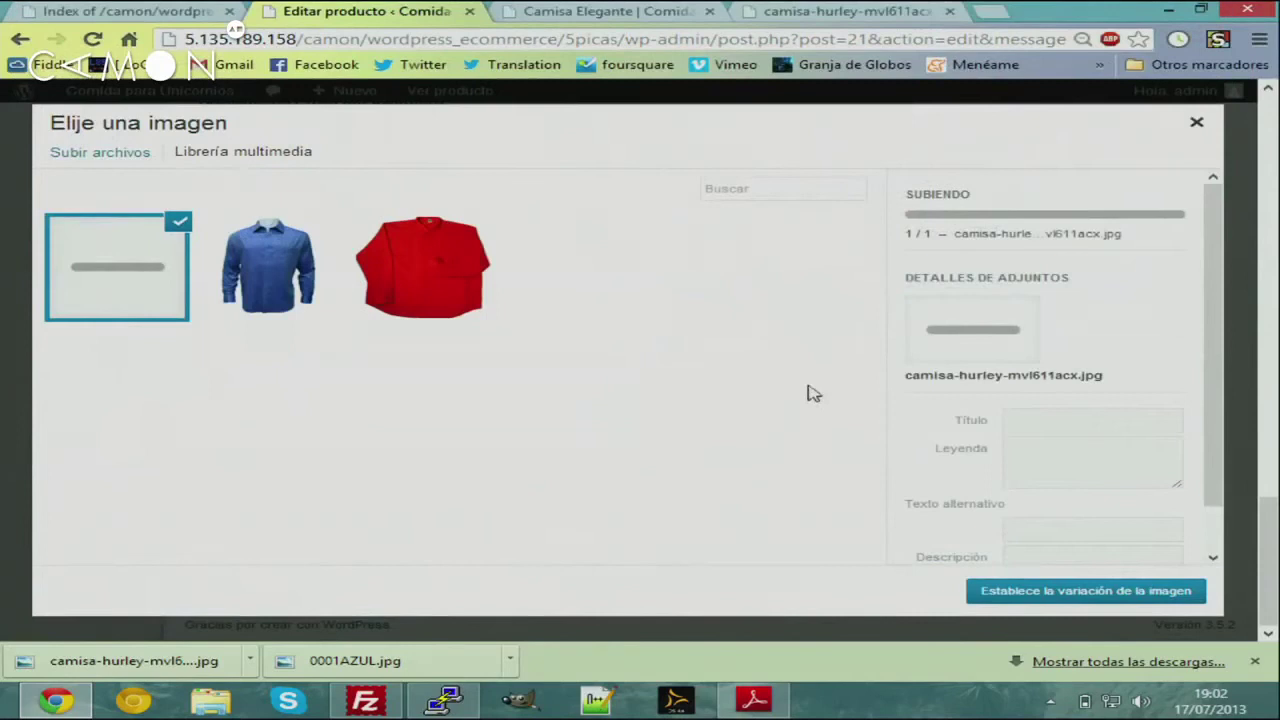
pyautogui.click(1078, 591)
# Set the green Hurley shirt from the media library as the image of the M Verde variation
pyautogui.moveTo(1257, 286); pyautogui.dragTo(1270, 366)
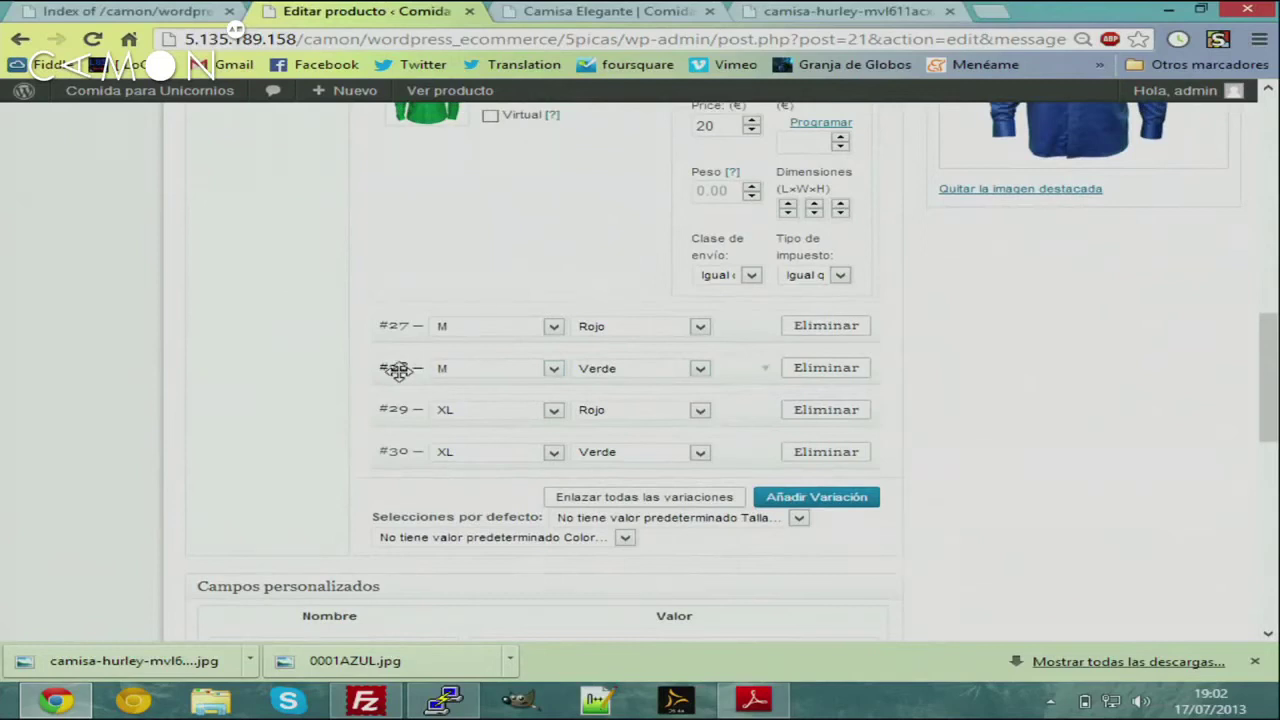
pyautogui.click(403, 369)
pyautogui.click(428, 478)
pyautogui.click(115, 245)
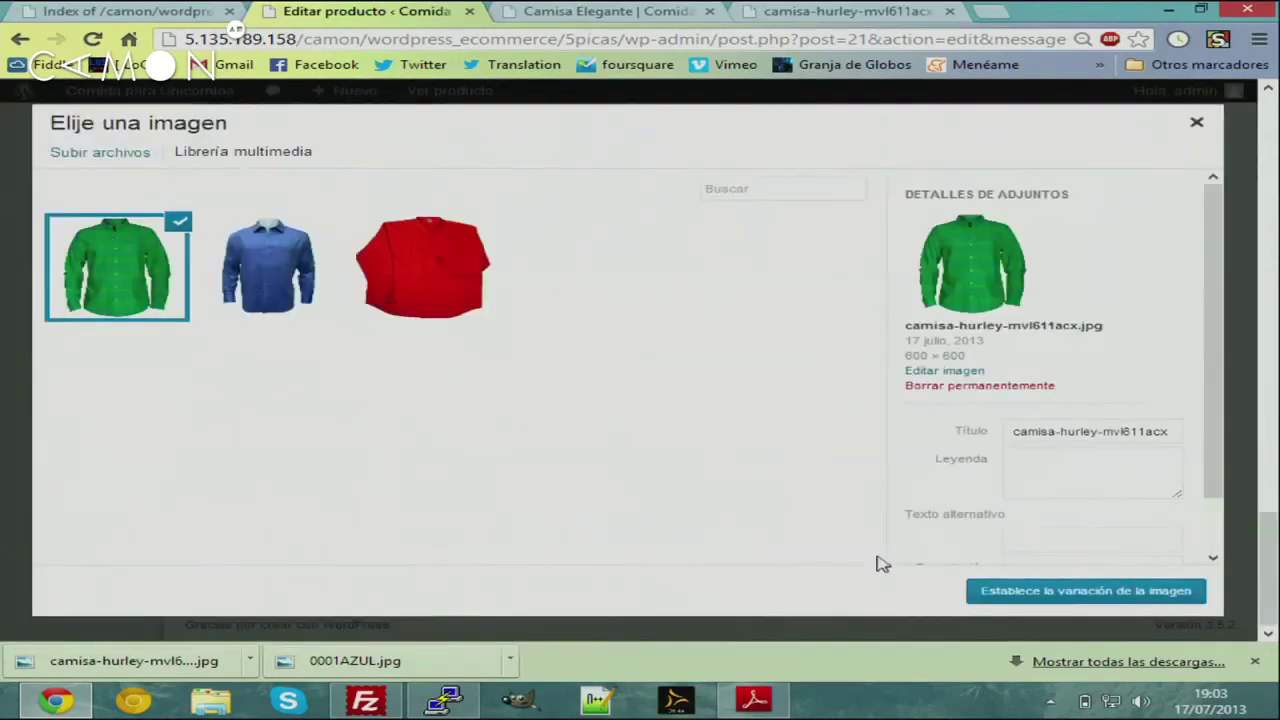
pyautogui.click(1014, 594)
# Set the green Hurley shirt as the image of the XL Verde variation and update the product
pyautogui.moveTo(1270, 334); pyautogui.dragTo(1266, 428)
pyautogui.click(395, 299)
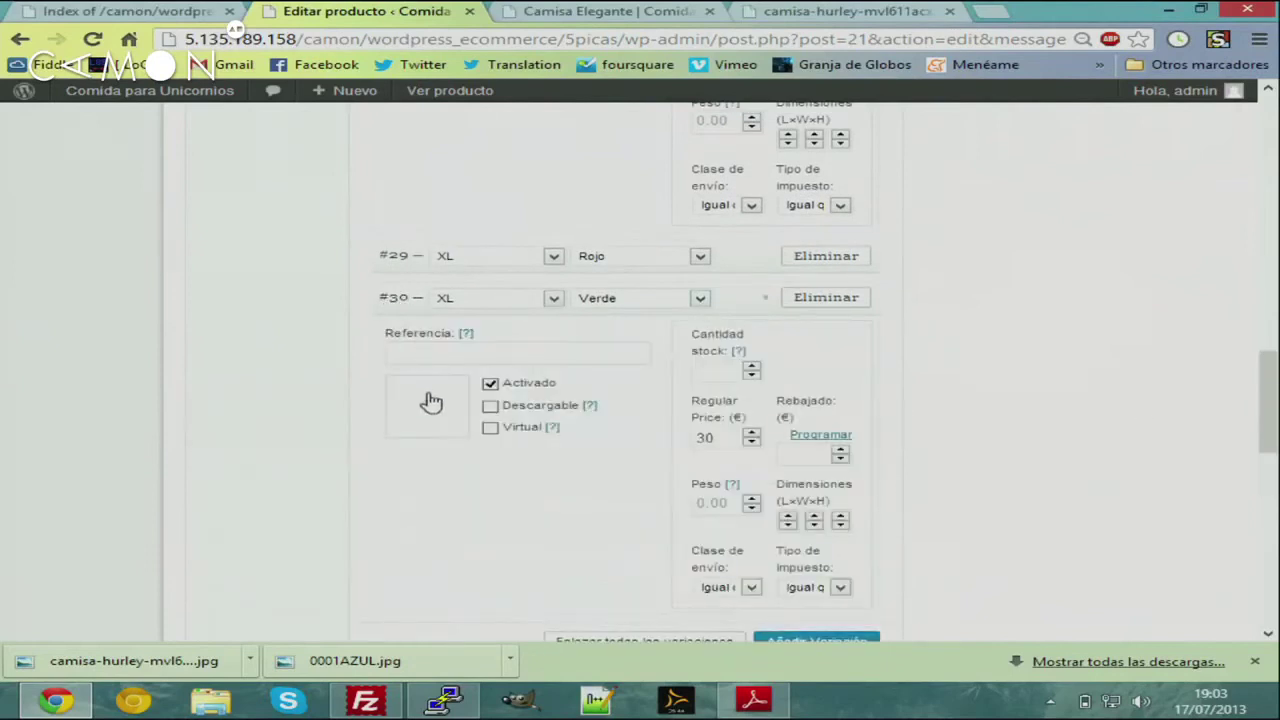
pyautogui.click(425, 401)
pyautogui.click(148, 286)
pyautogui.click(1014, 591)
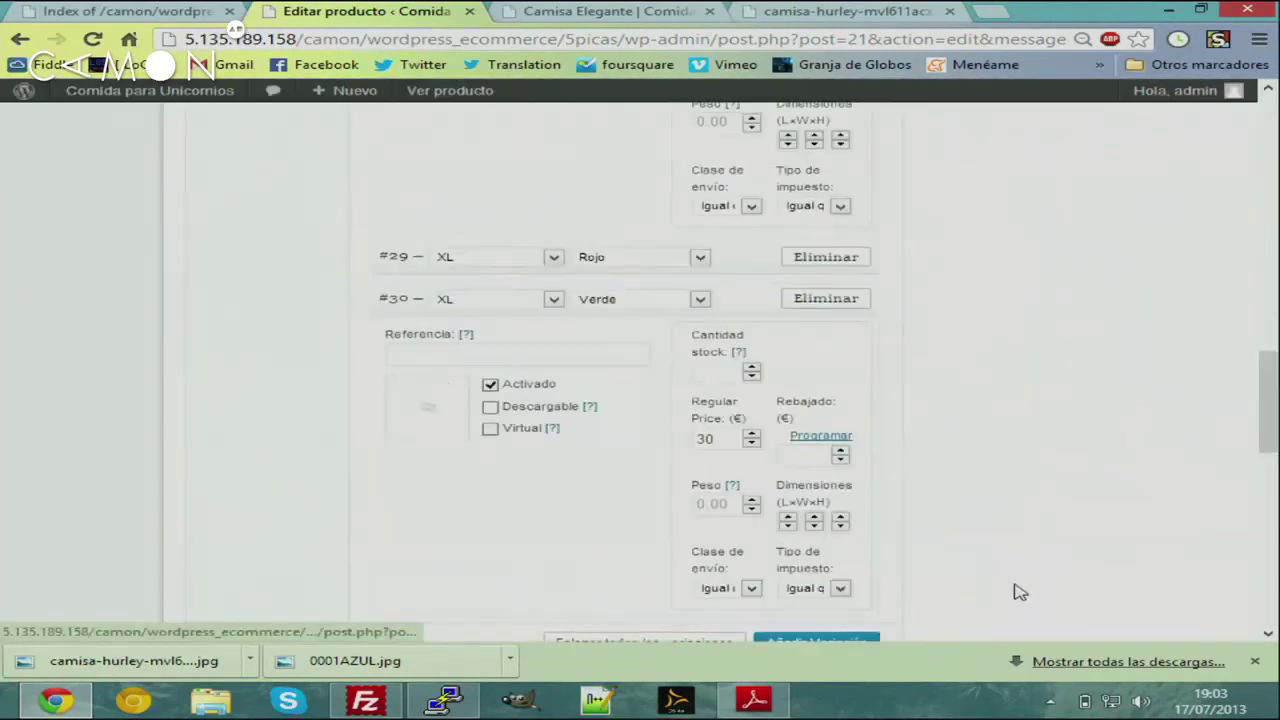
pyautogui.moveTo(1268, 410); pyautogui.dragTo(1268, 150)
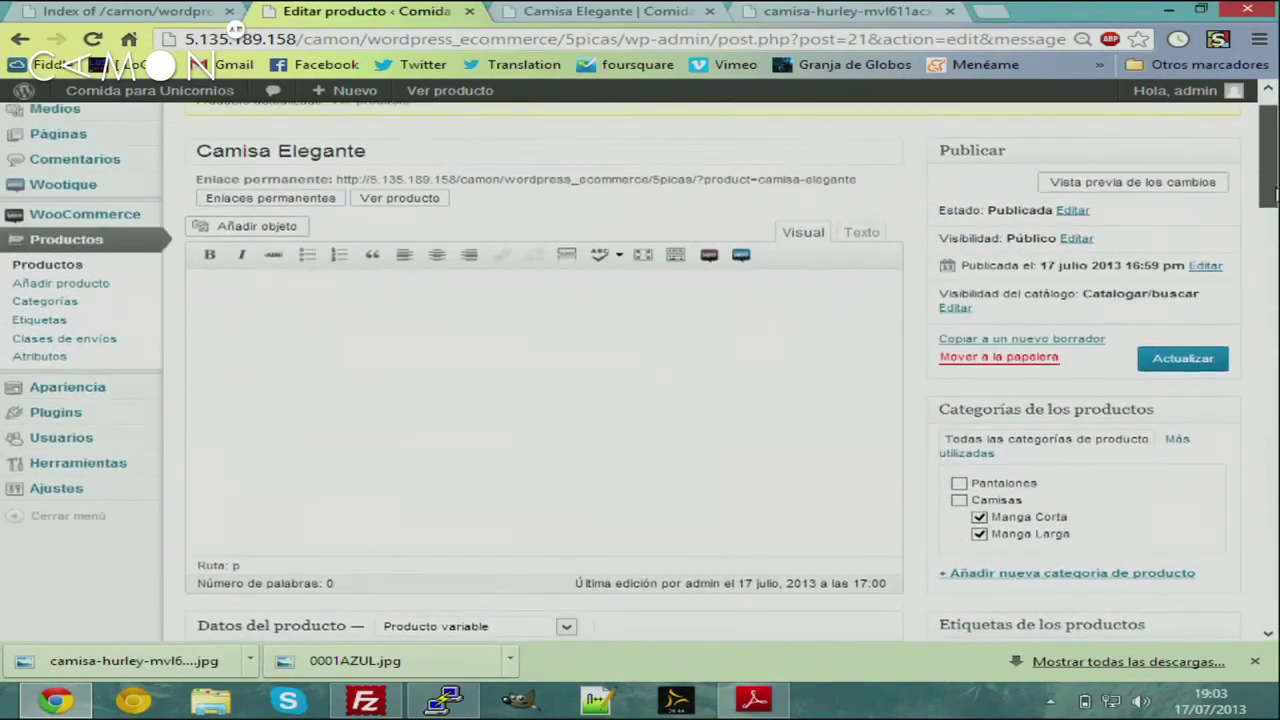
pyautogui.click(1186, 362)
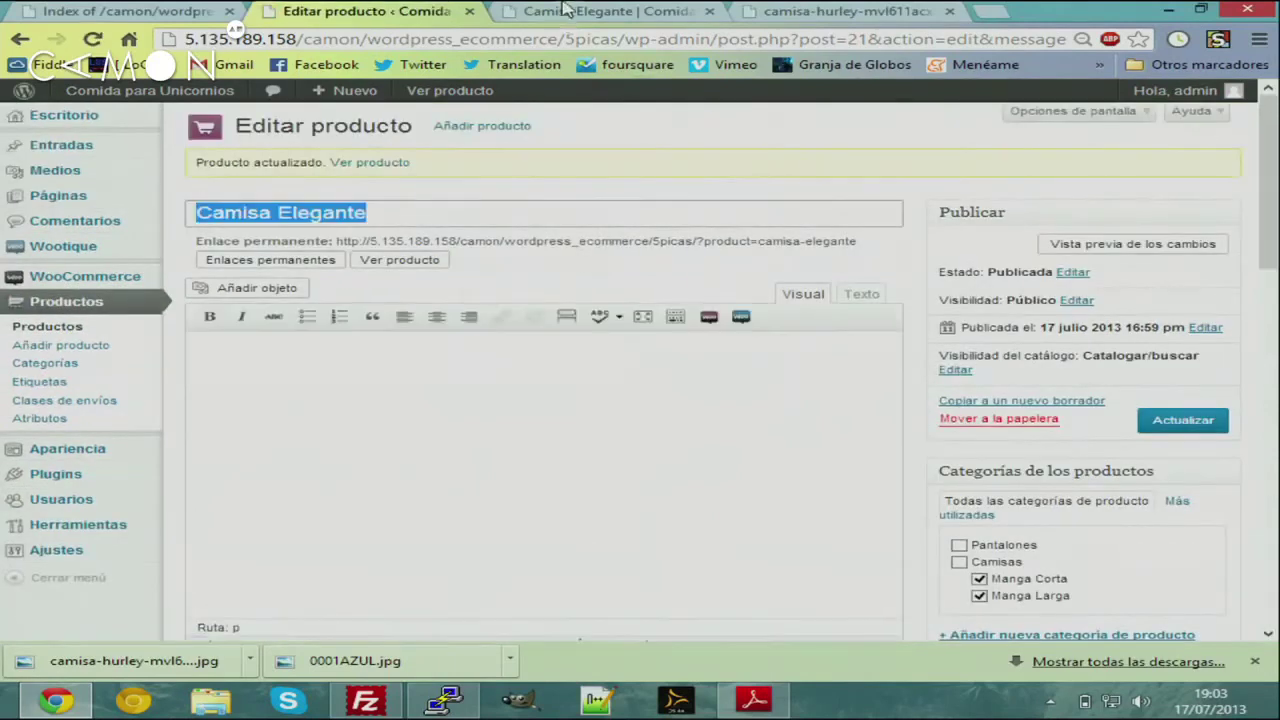
# Reload the Camisa Elegante shop page and choose Talla L and Color Verde to check the variation
pyautogui.click(563, 12)
pyautogui.press('F5')
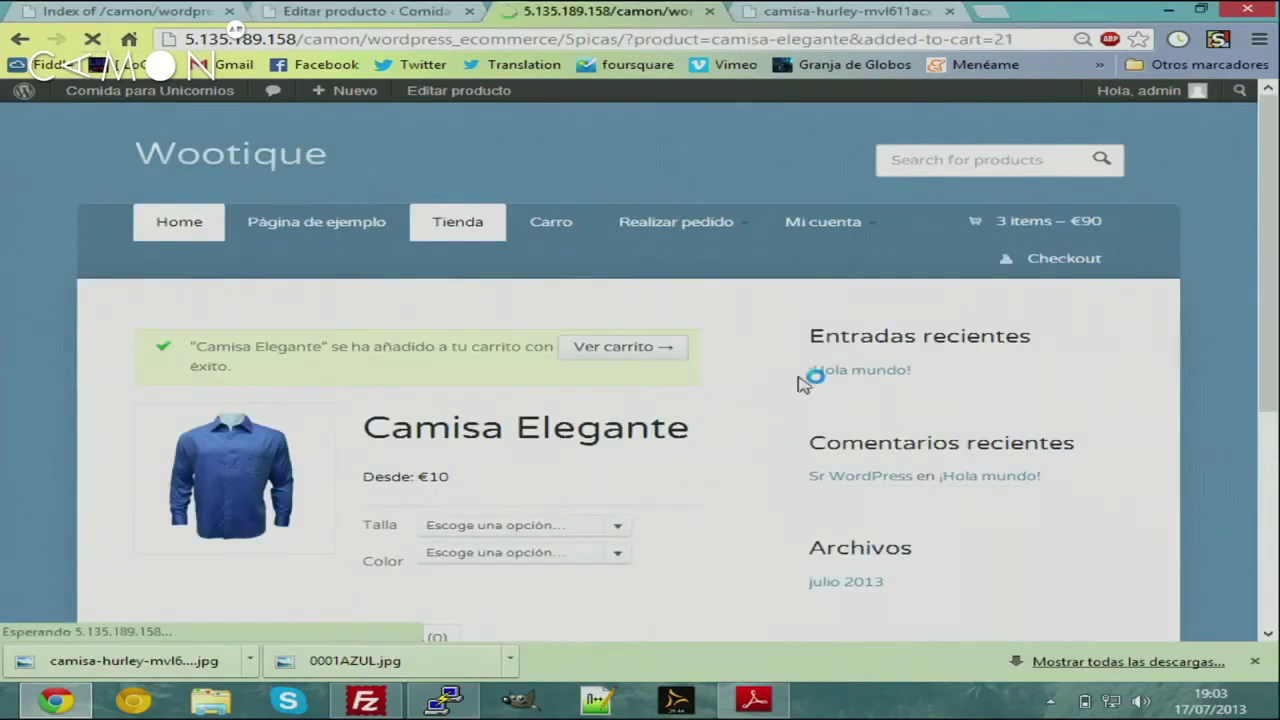
pyautogui.click(590, 446)
pyautogui.click(563, 478)
pyautogui.click(563, 472)
pyautogui.click(537, 528)
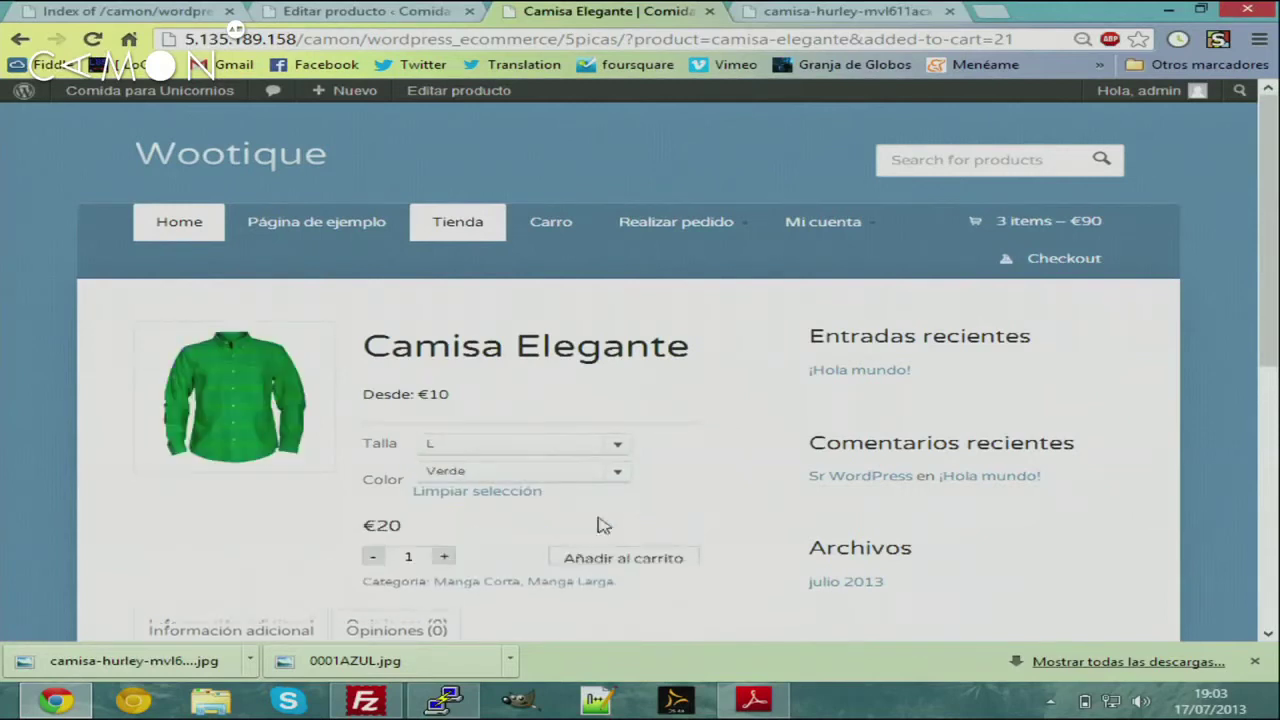
# Keep Talla L and switch the Color to Azul and back to Verde to compare price and image
pyautogui.scroll(-1, 1250, 254)
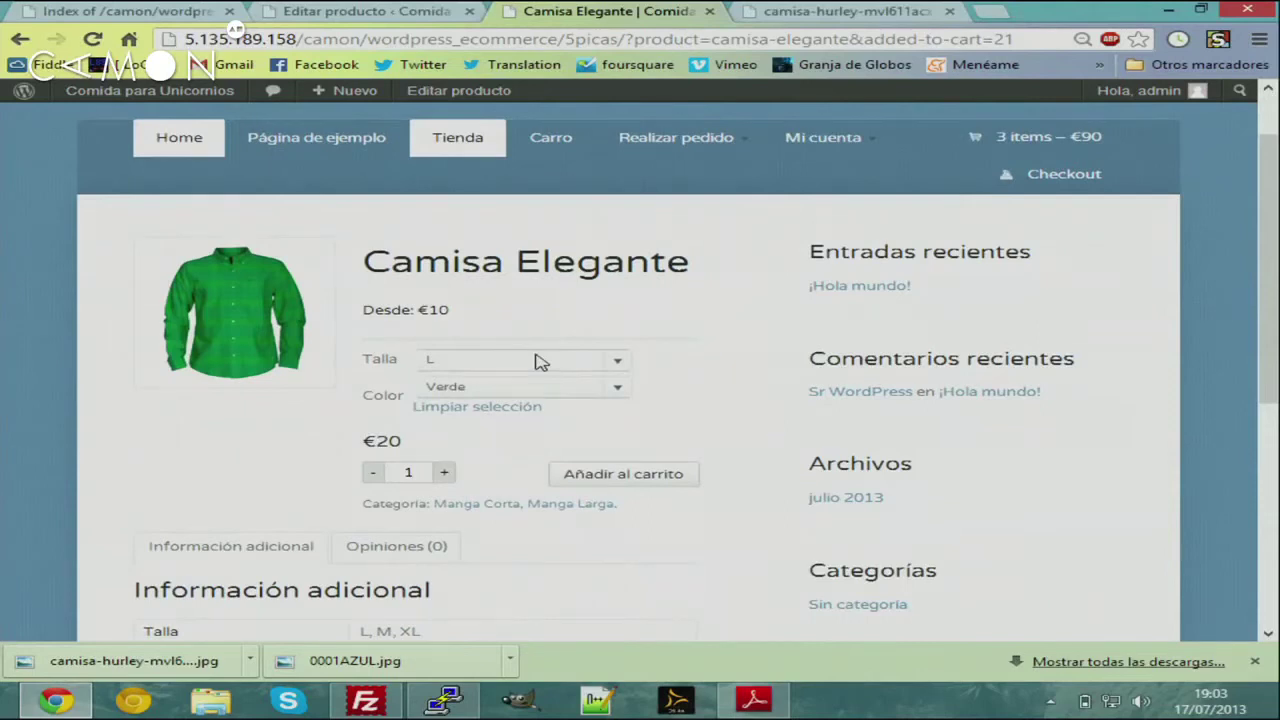
pyautogui.click(537, 361)
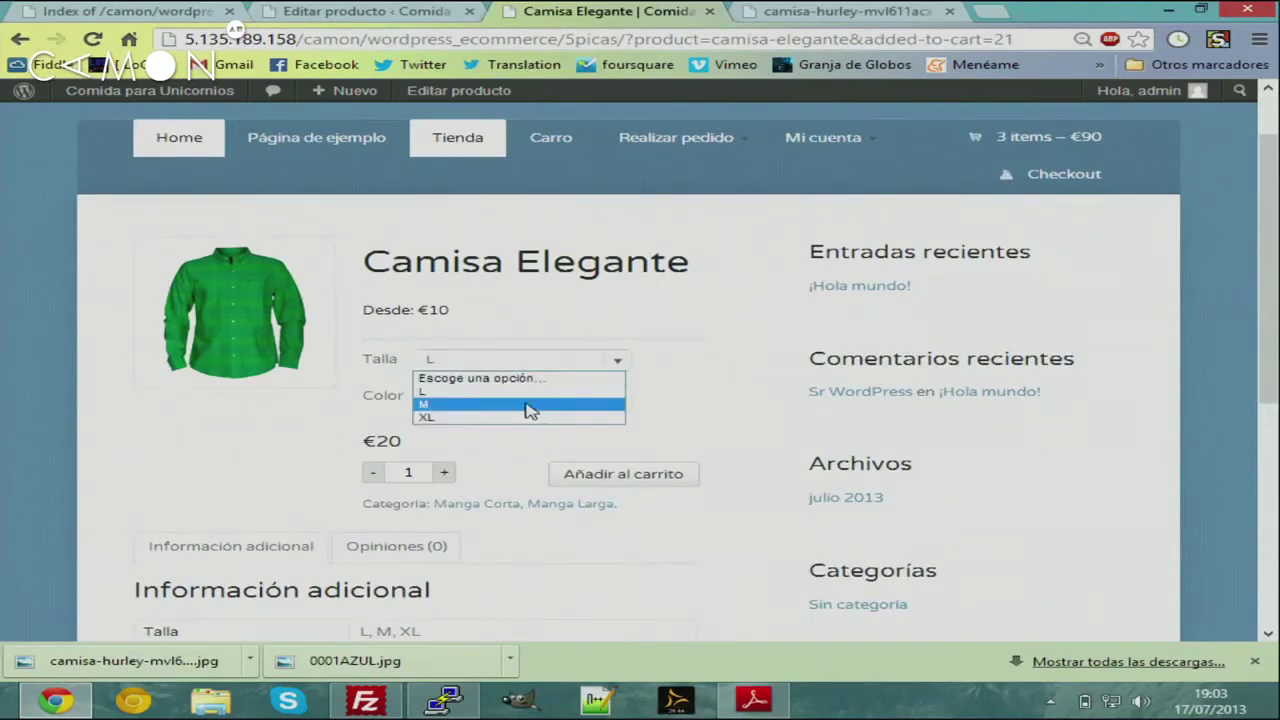
pyautogui.click(488, 390)
pyautogui.click(486, 394)
pyautogui.click(486, 417)
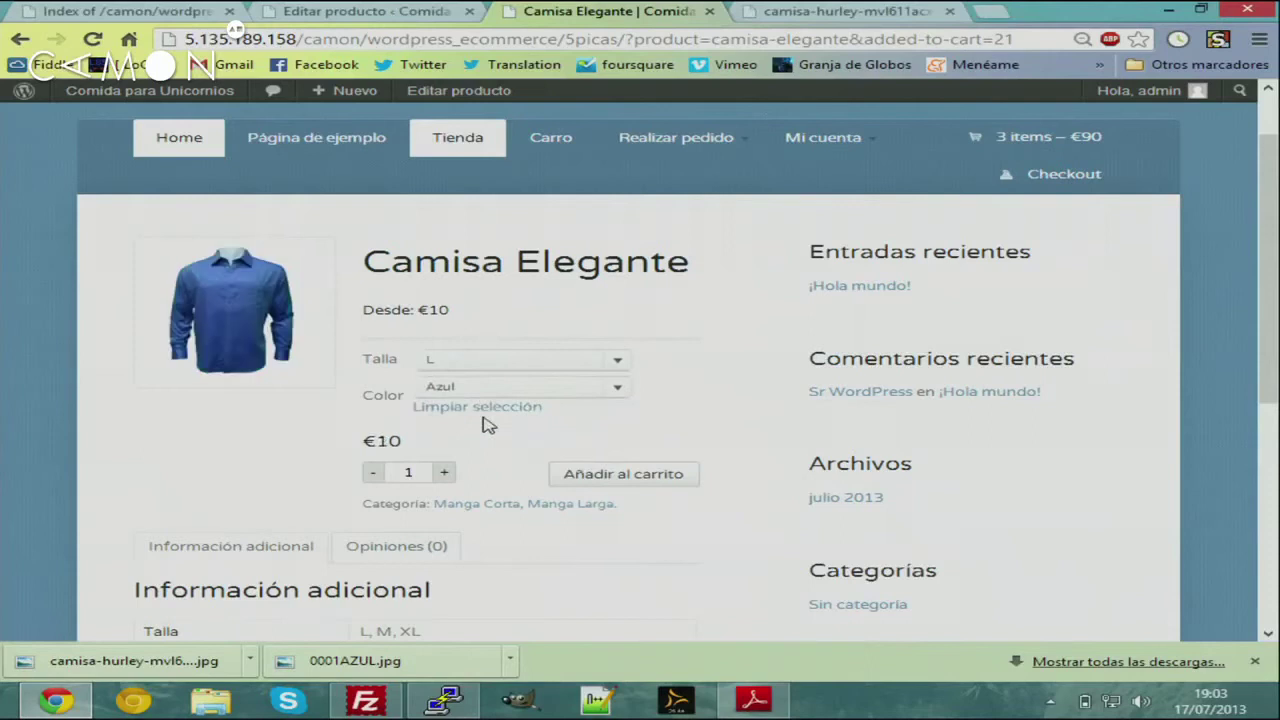
pyautogui.click(505, 392)
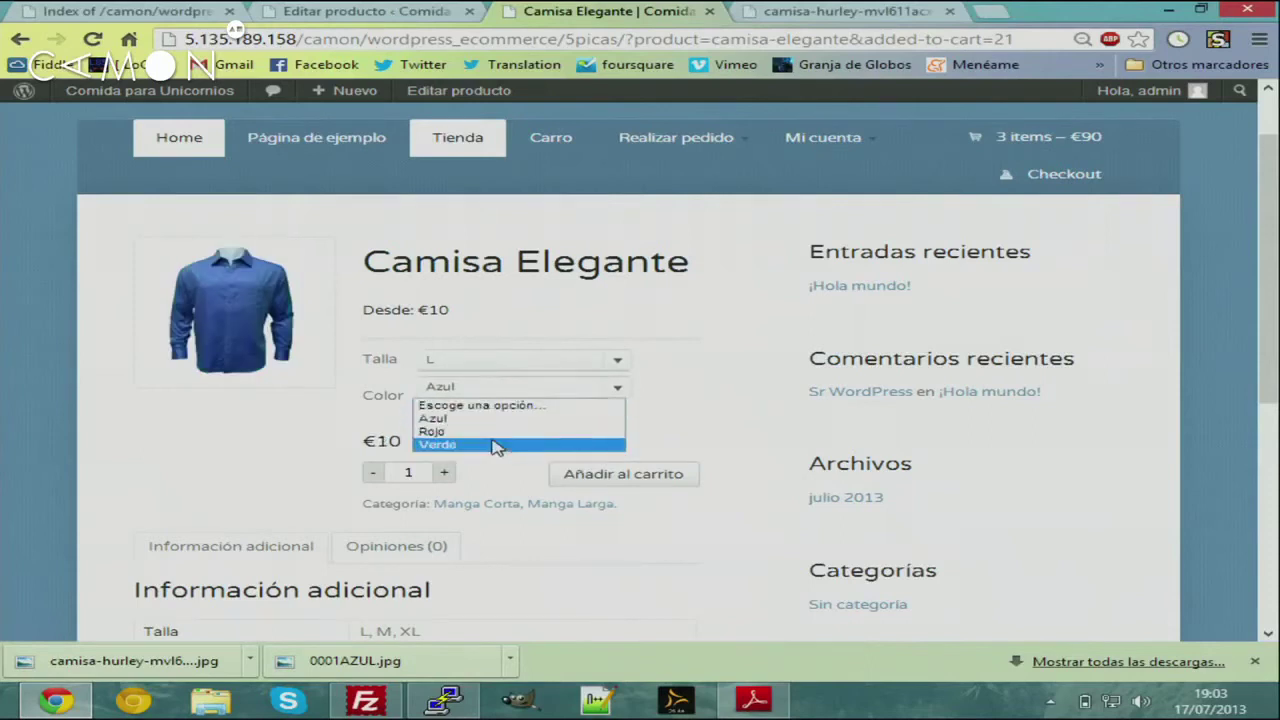
pyautogui.click(497, 445)
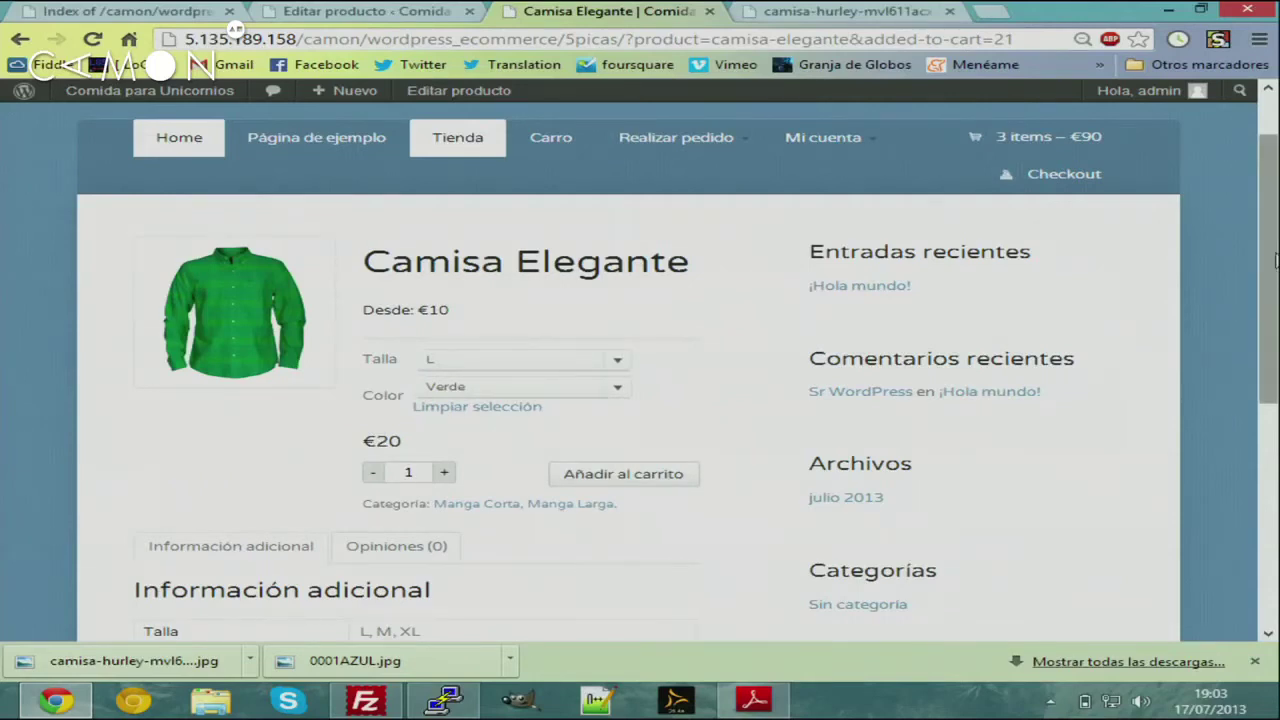
# Return to the shop administration, reopen Camisa Elegante from the product list and view its attributes
pyautogui.scroll(-1, 1270, 260)
pyautogui.click(760, 11)
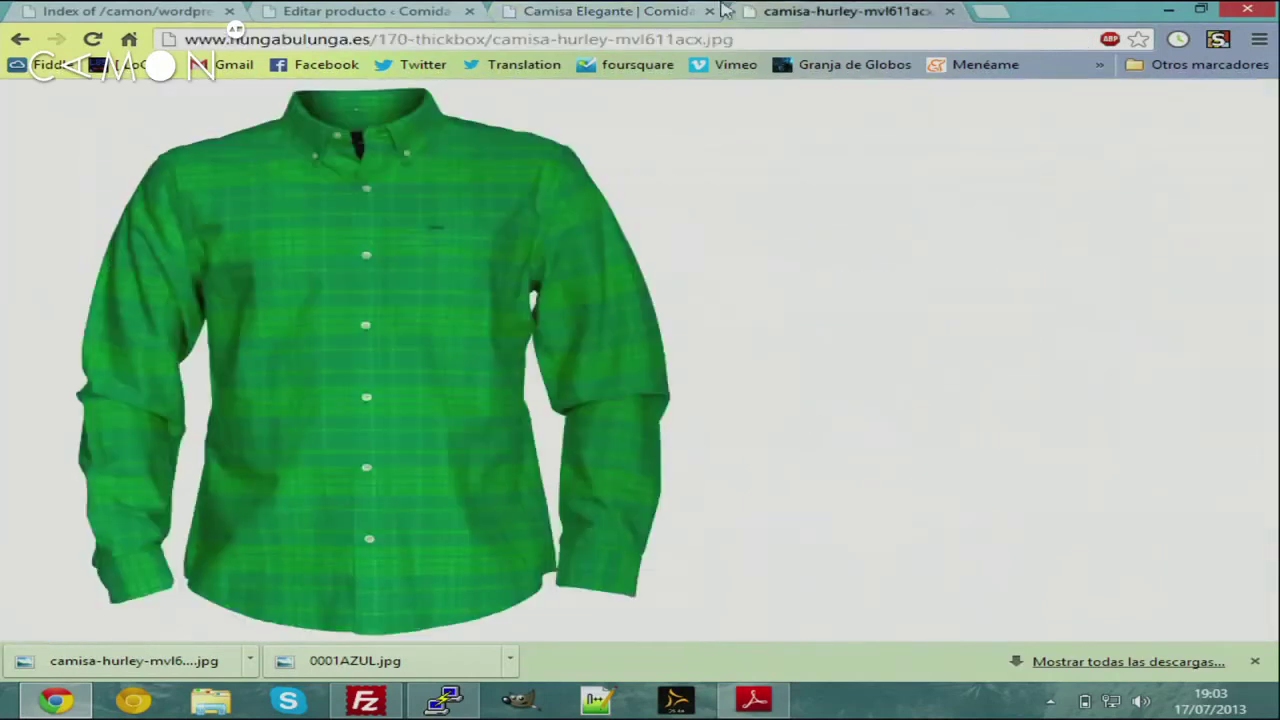
pyautogui.click(390, 11)
pyautogui.scroll(-1, 1270, 232)
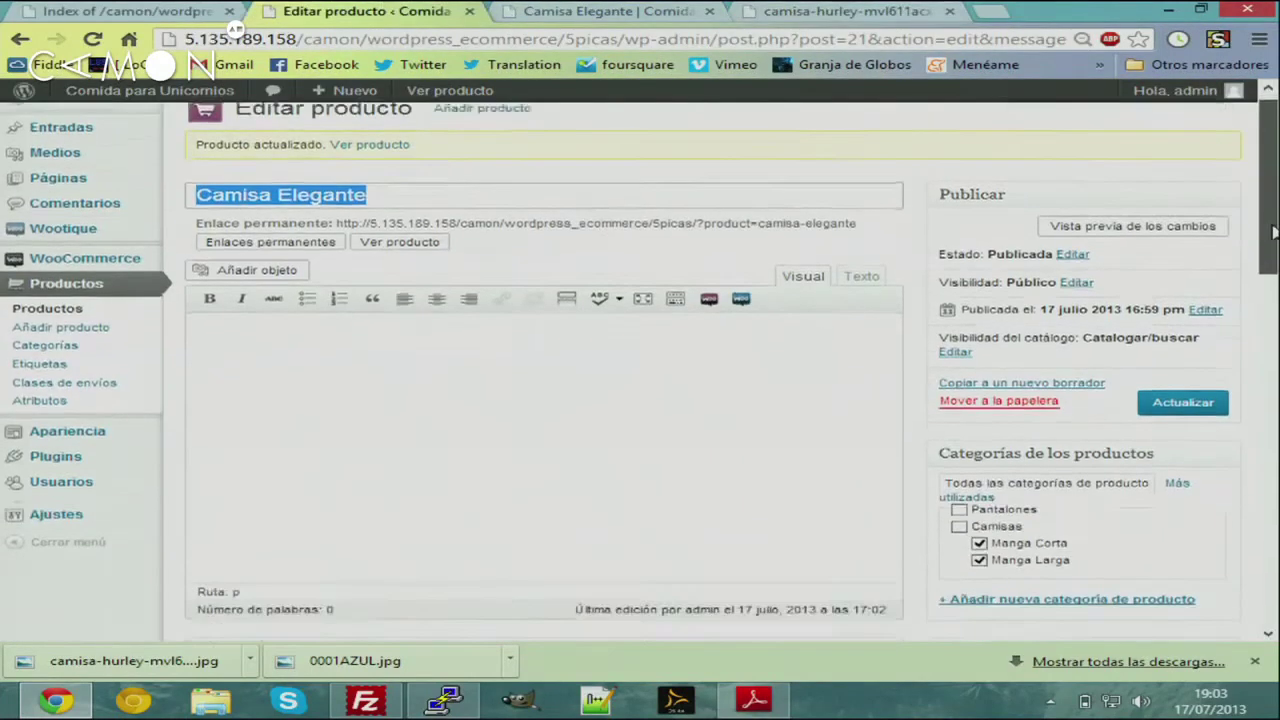
pyautogui.scroll(-2, 1273, 232)
pyautogui.scroll(2, 1273, 210)
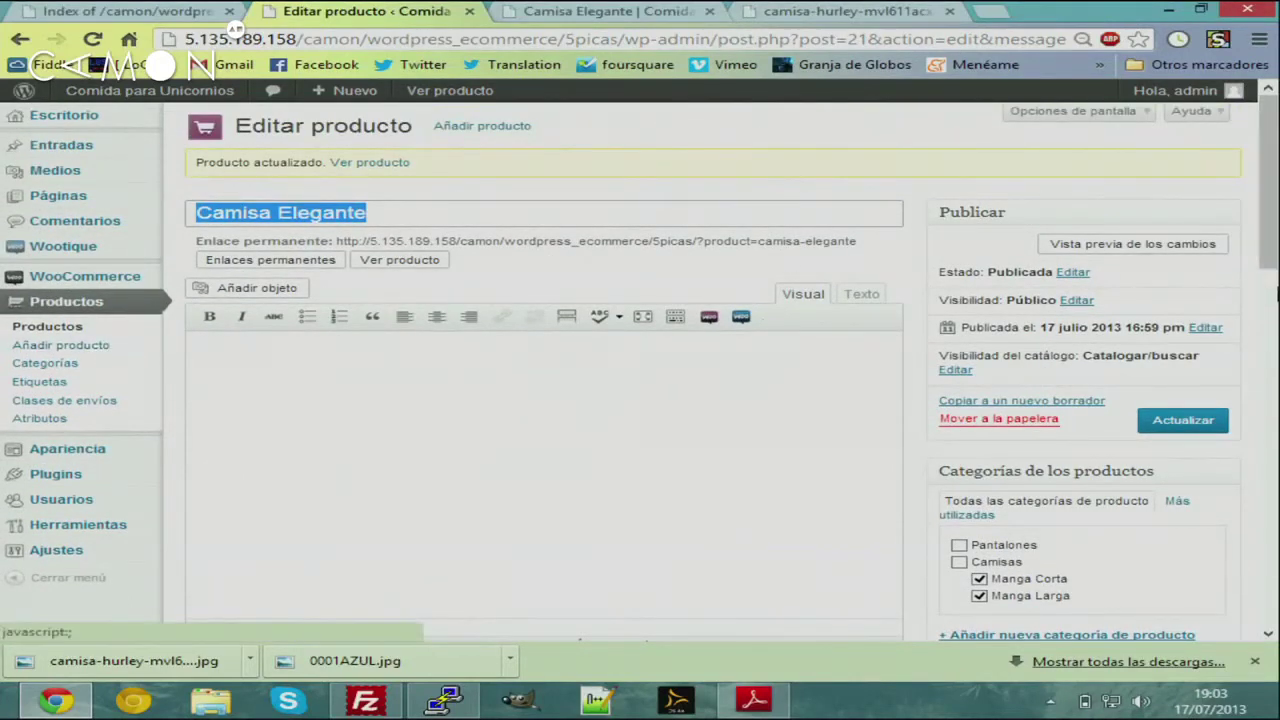
pyautogui.click(56, 332)
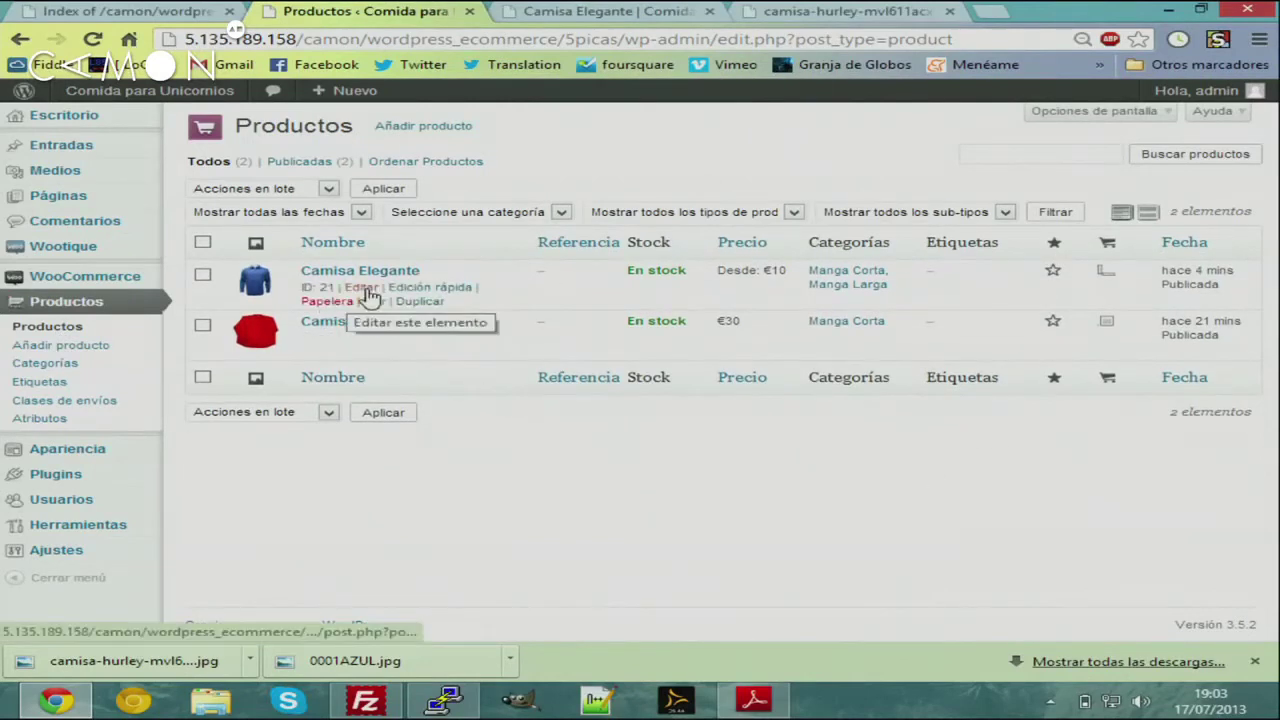
pyautogui.click(366, 289)
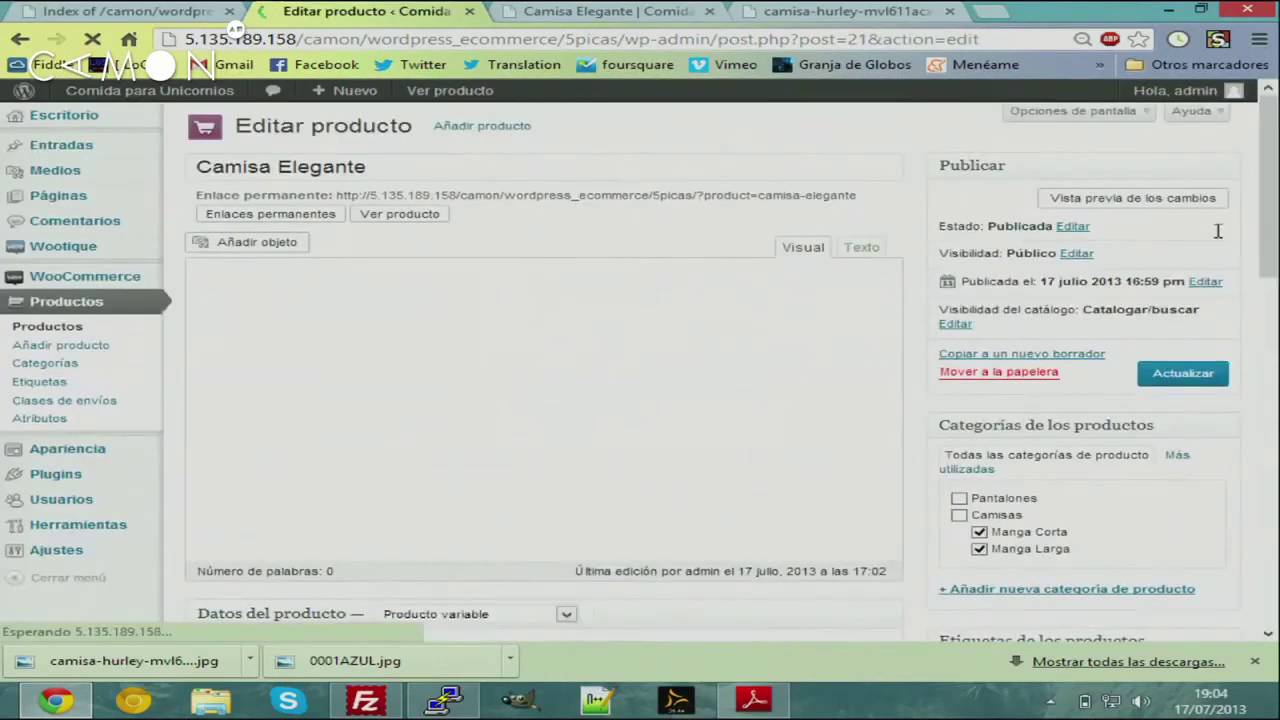
pyautogui.scroll(-4, 700, 350)
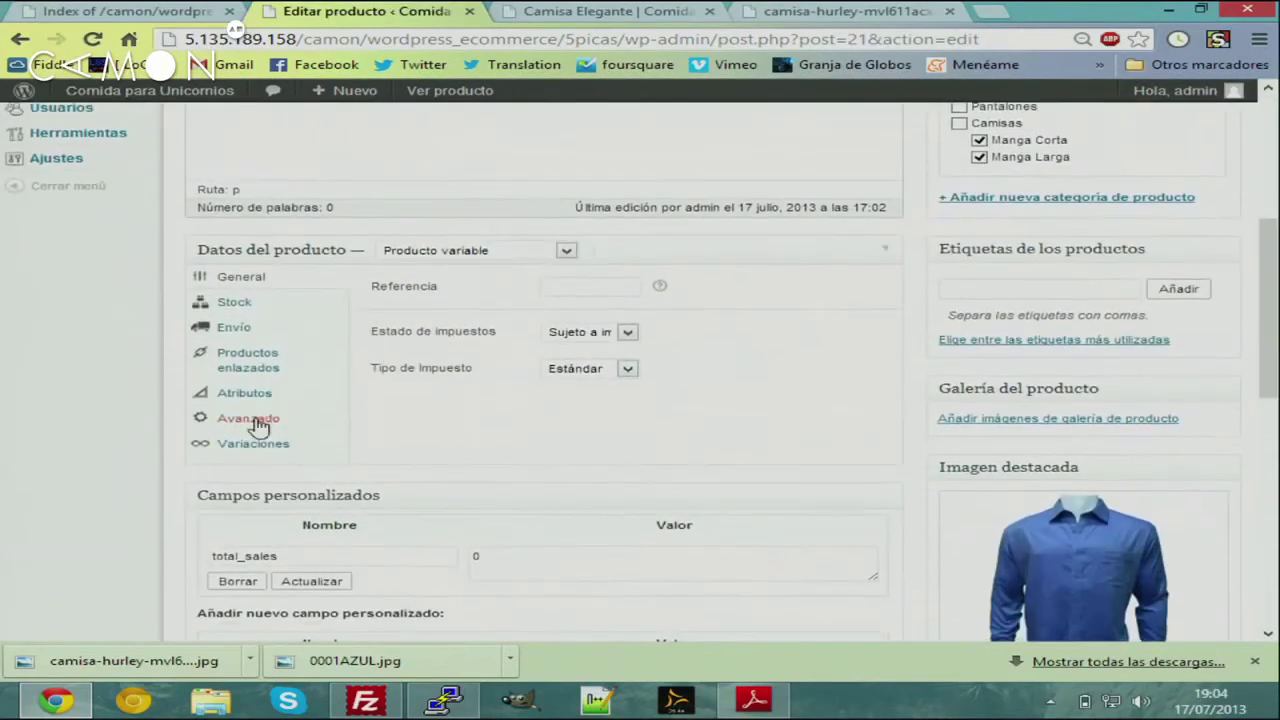
pyautogui.click(252, 396)
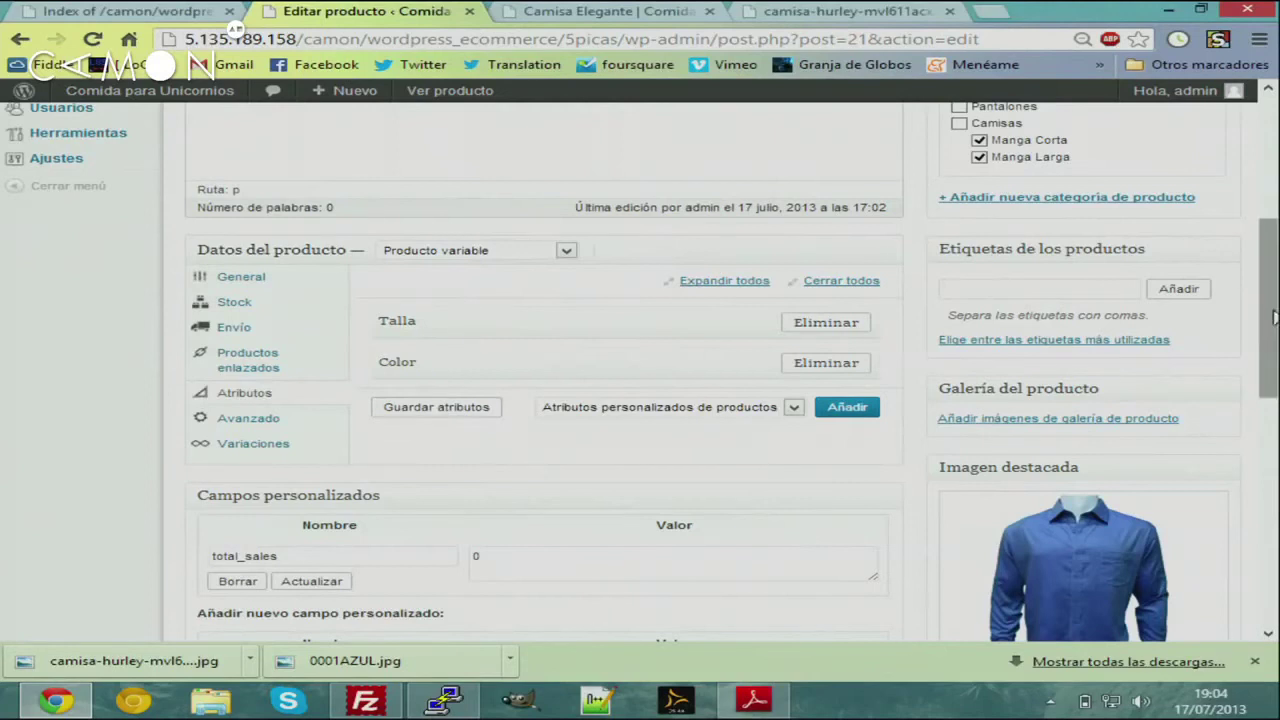
# Mark both shirts as featured in the product list and open the storefront's home page
pyautogui.moveTo(1270, 318); pyautogui.dragTo(1270, 190)
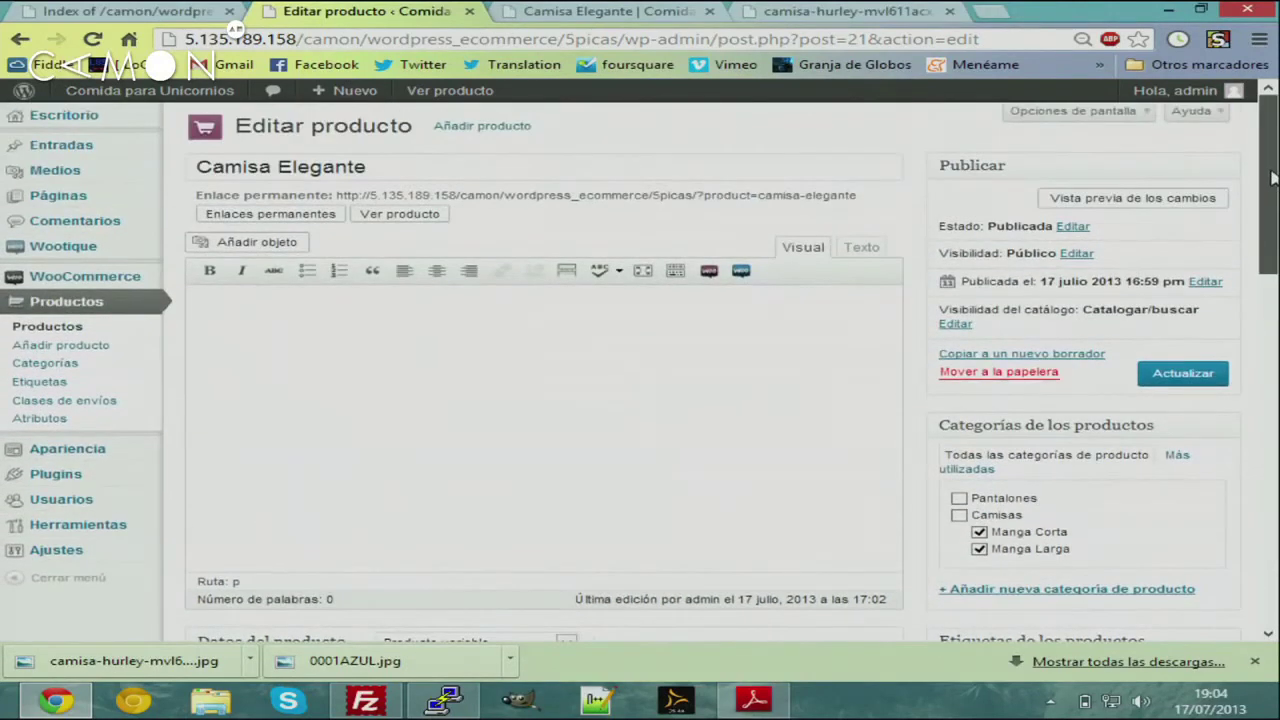
pyautogui.click(50, 328)
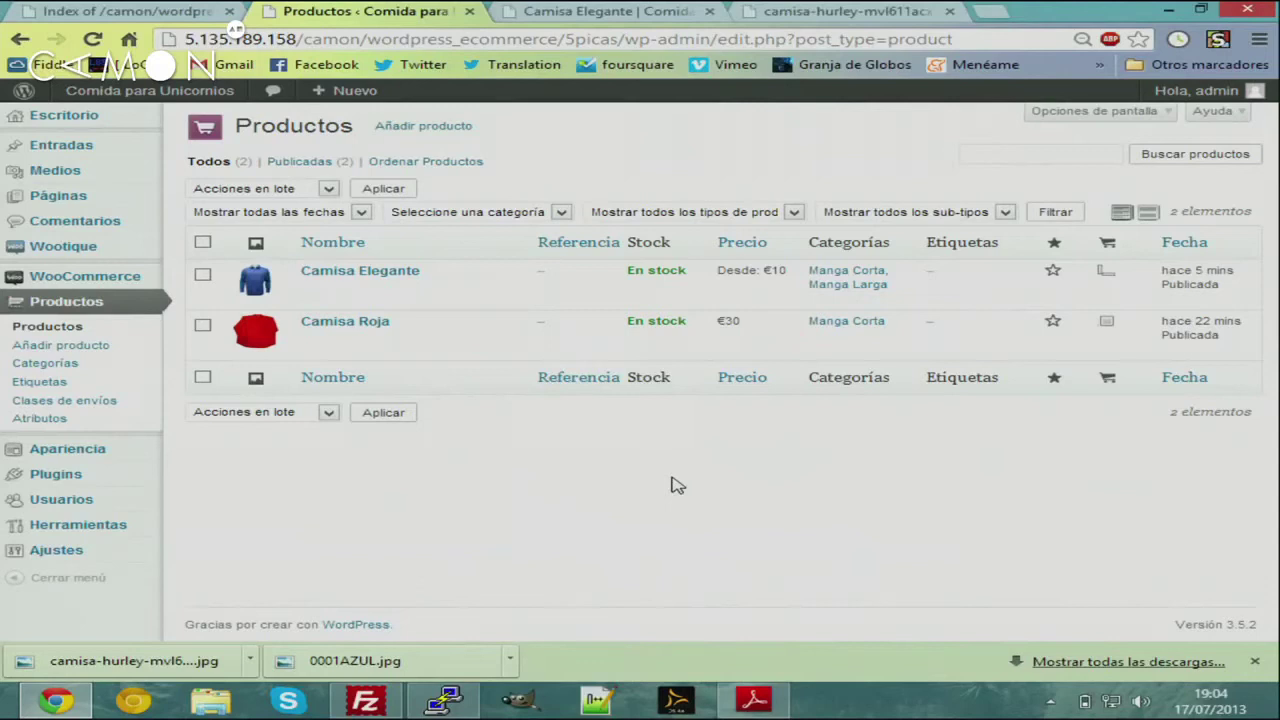
pyautogui.click(1055, 275)
pyautogui.click(620, 10)
pyautogui.scroll(2, 200, 192)
pyautogui.click(165, 226)
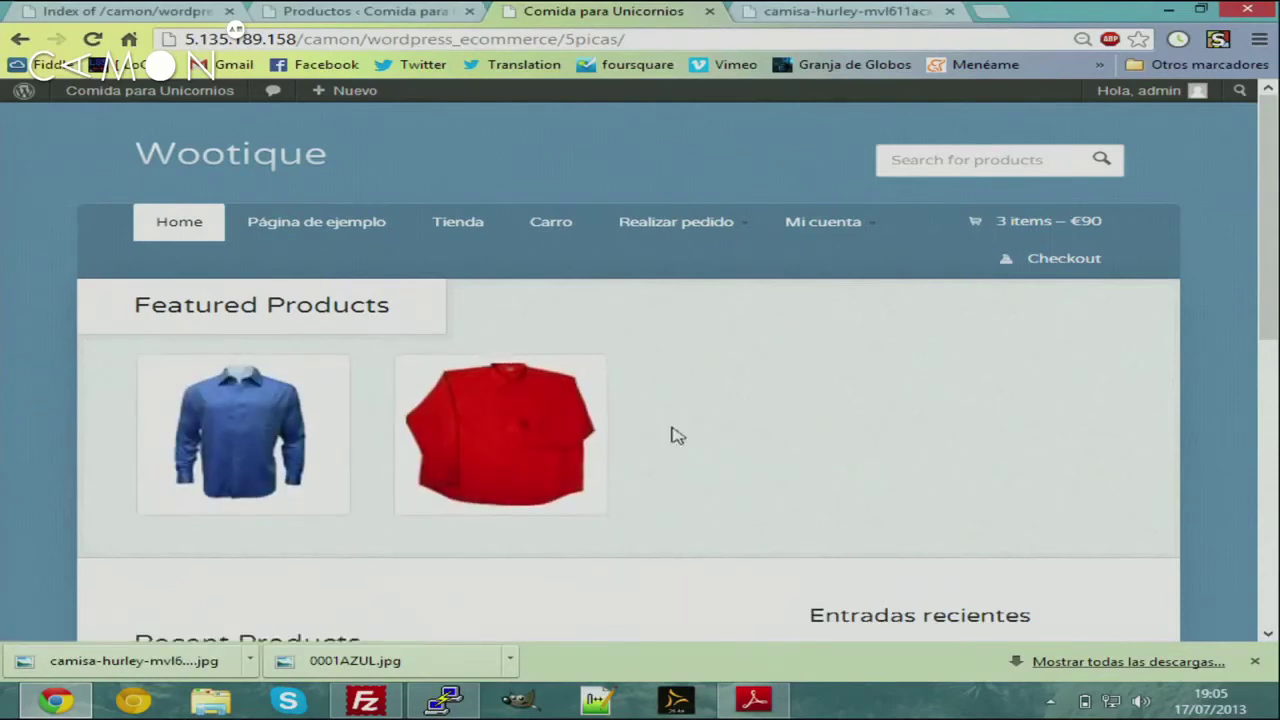
# Examine the Featured Products and Recent Products sections of the storefront's home page
pyautogui.moveTo(445, 452)
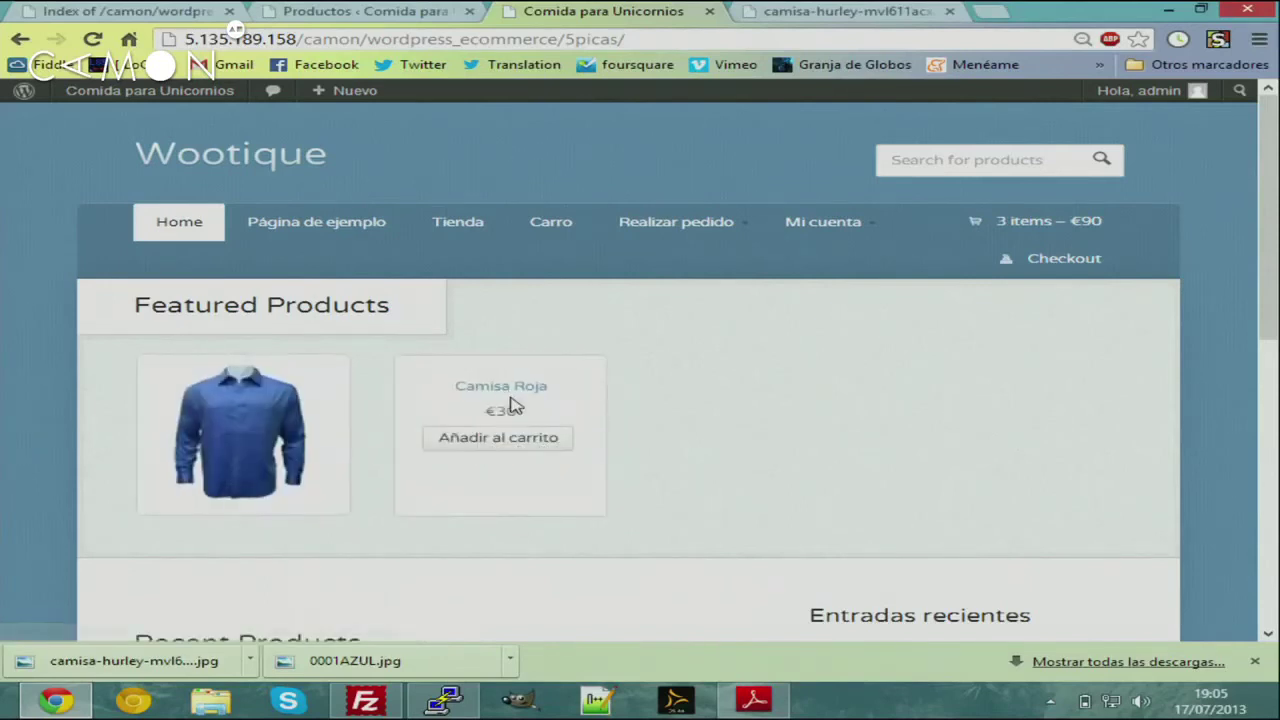
pyautogui.scroll(-7, 930, 360)
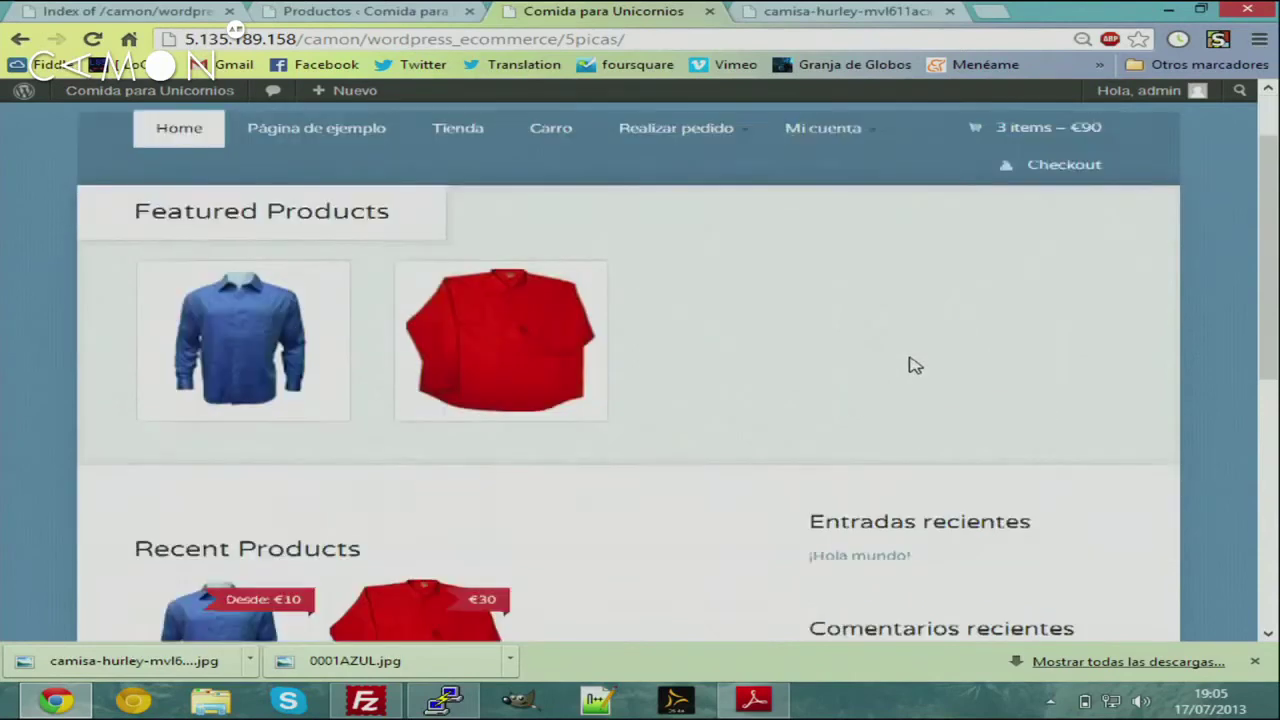
pyautogui.scroll(5, 870, 366)
pyautogui.scroll(2, 797, 370)
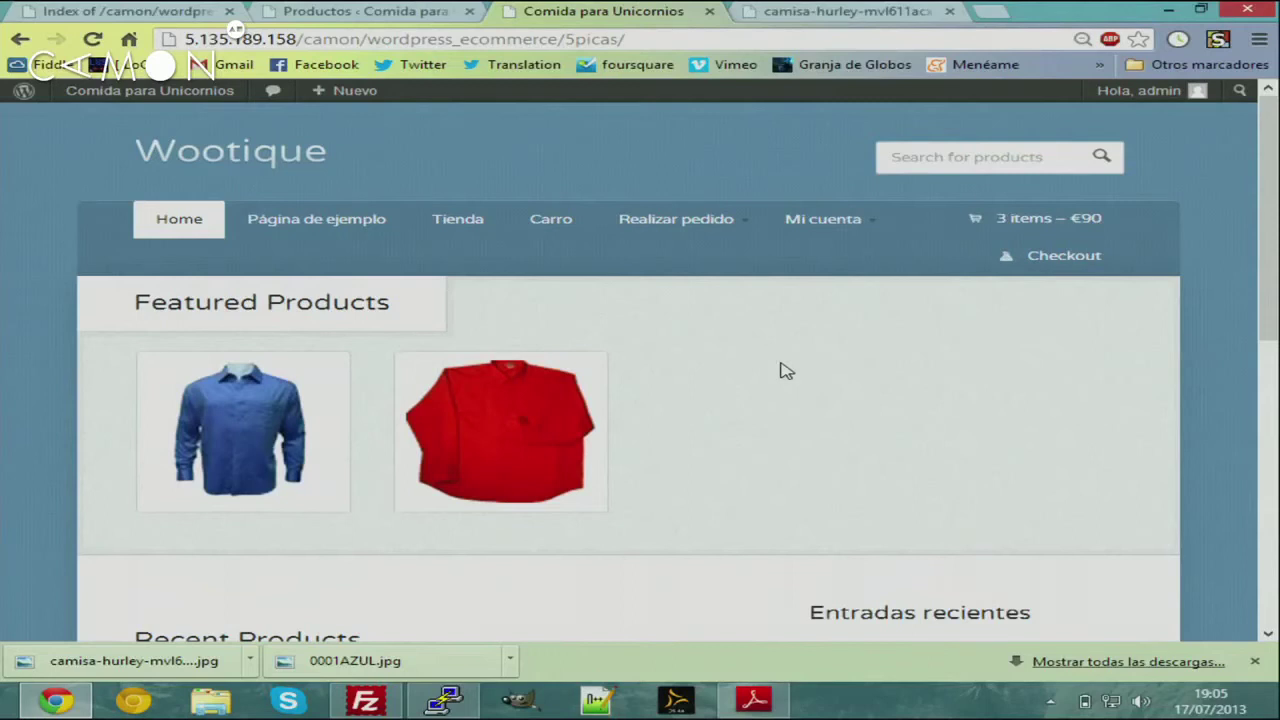
# Open Camisa Roja from the featured products and review its description and related products
pyautogui.moveTo(523, 437)
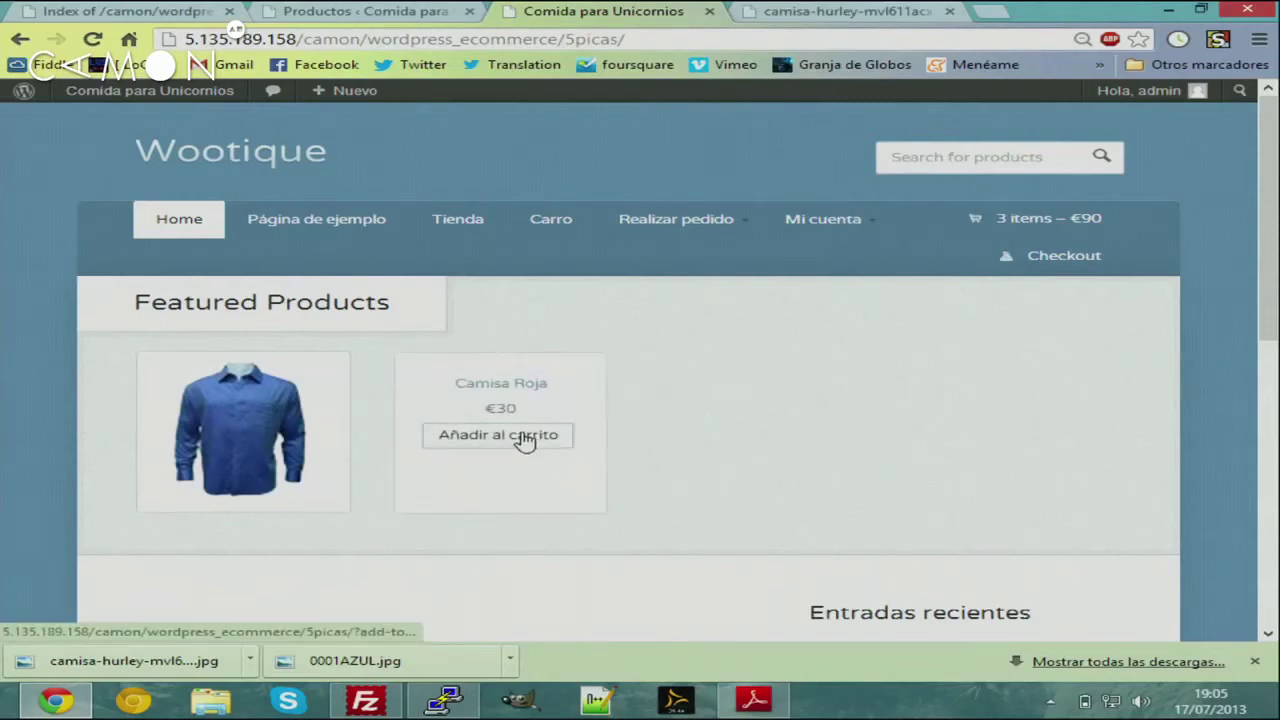
pyautogui.click(525, 392)
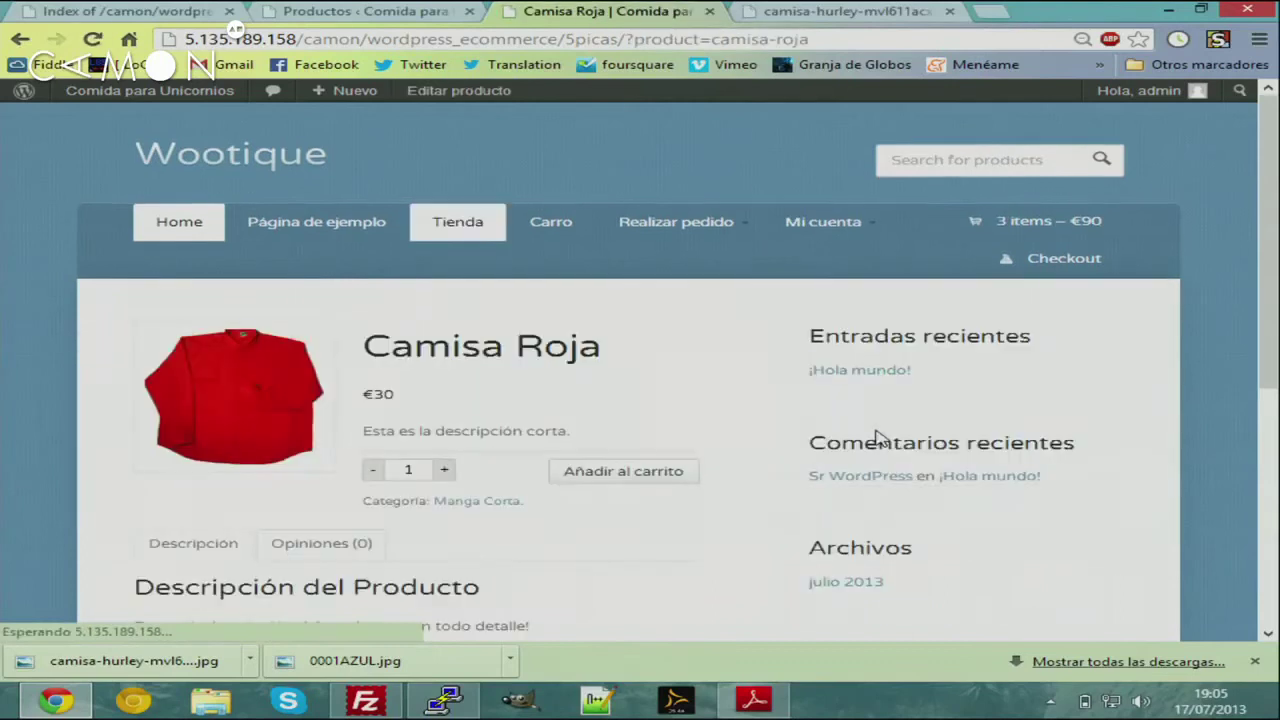
pyautogui.scroll(-3, 890, 420)
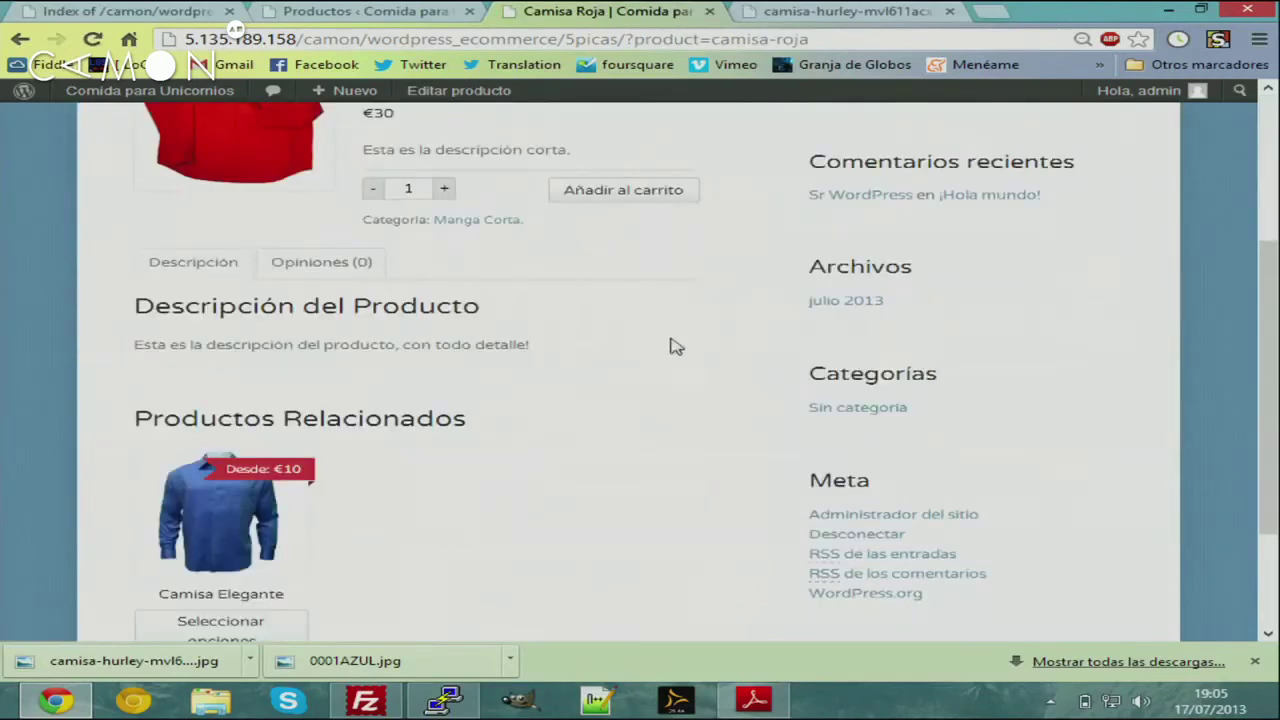
pyautogui.scroll(-2, 655, 330)
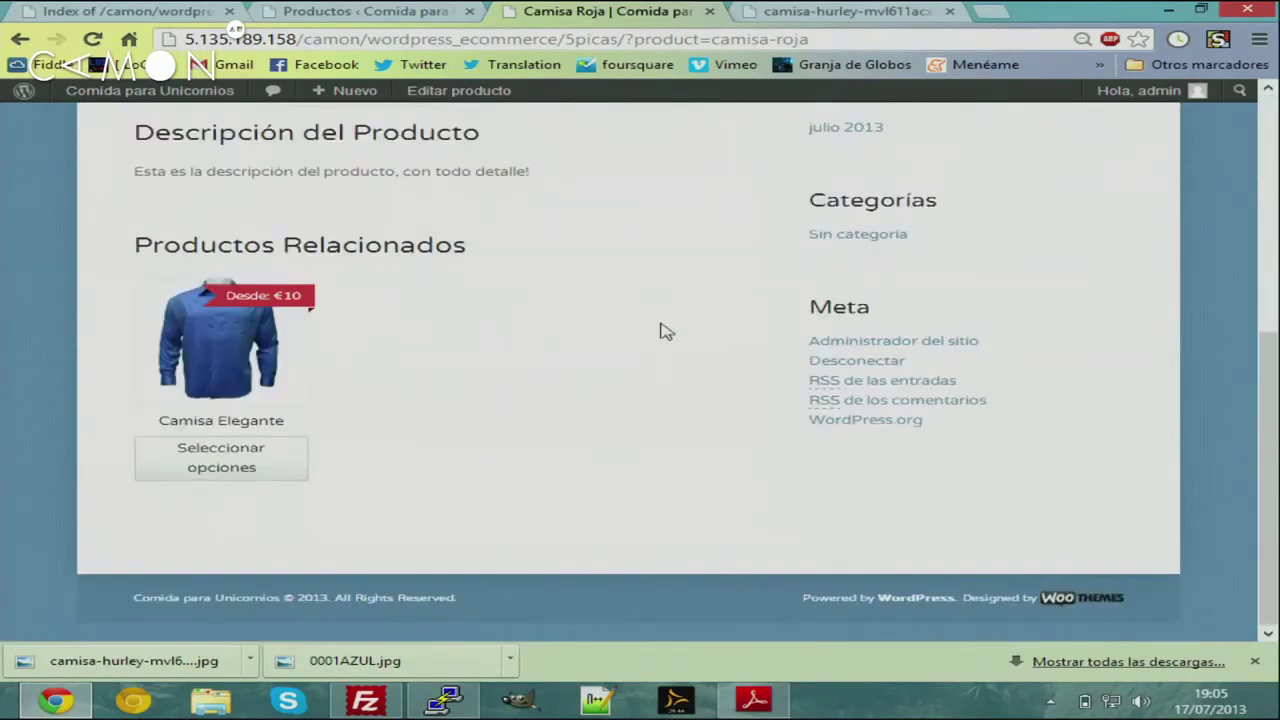
pyautogui.scroll(2, 660, 328)
pyautogui.scroll(3, 658, 325)
pyautogui.scroll(-4, 658, 325)
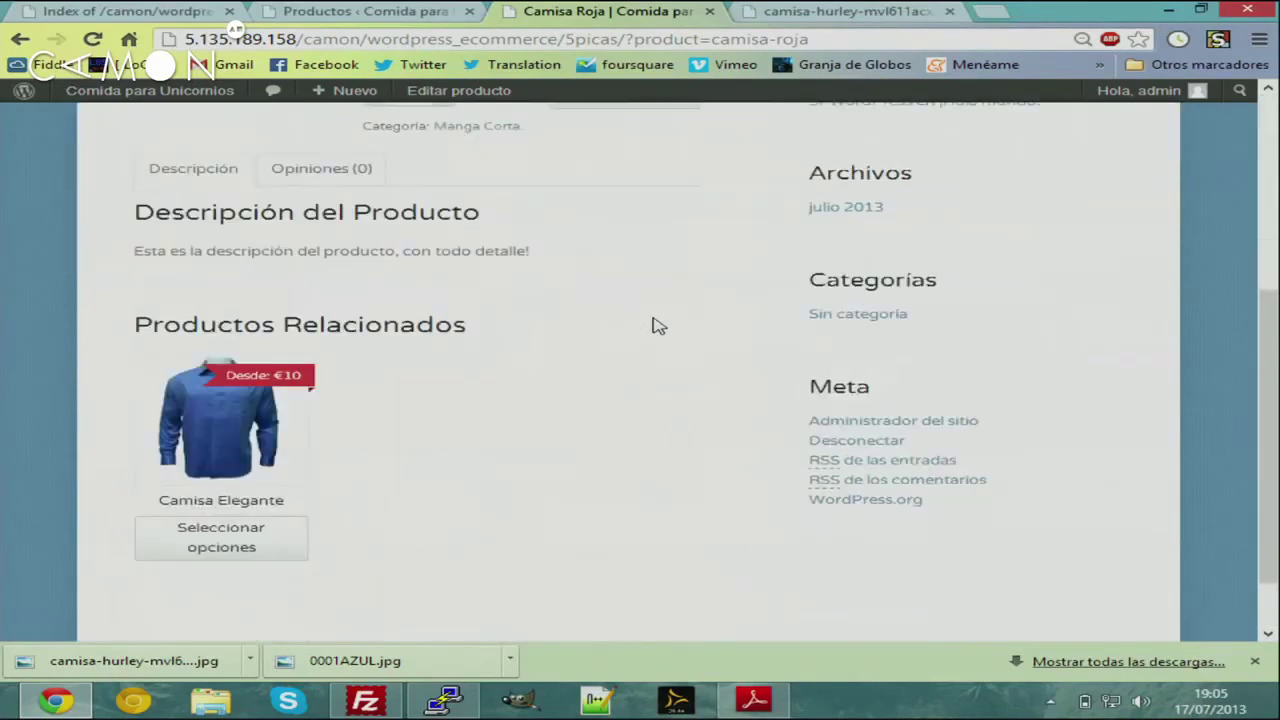
# Close the shirt image page and open the tax options in the WooCommerce settings of the store's admin site
pyautogui.scroll(-2, 652, 323)
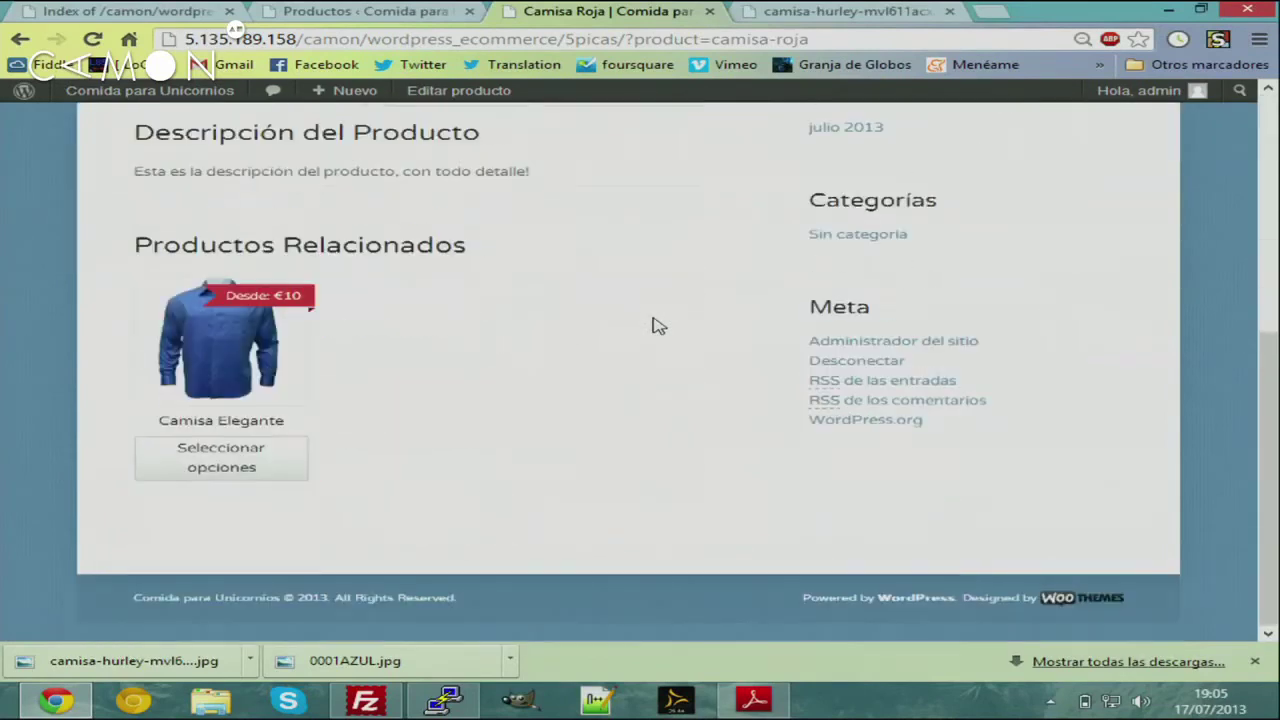
pyautogui.click(780, 10)
pyautogui.click(949, 10)
pyautogui.click(365, 10)
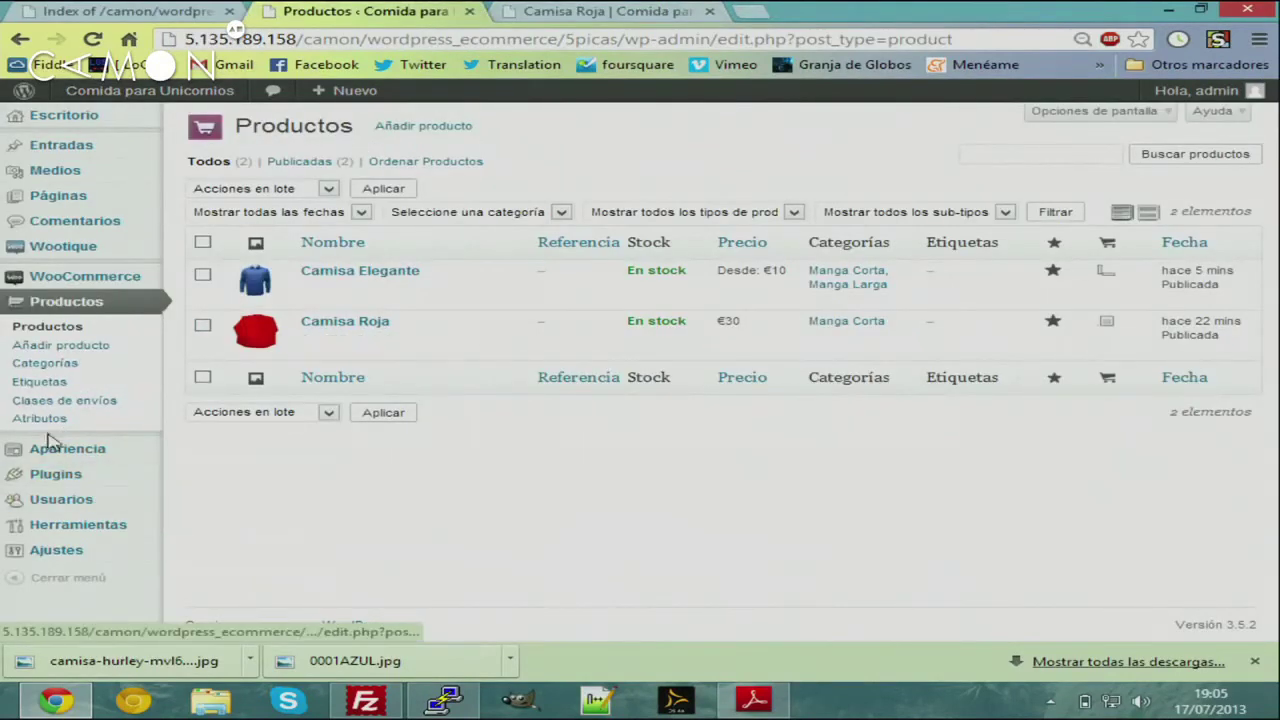
pyautogui.click(97, 287)
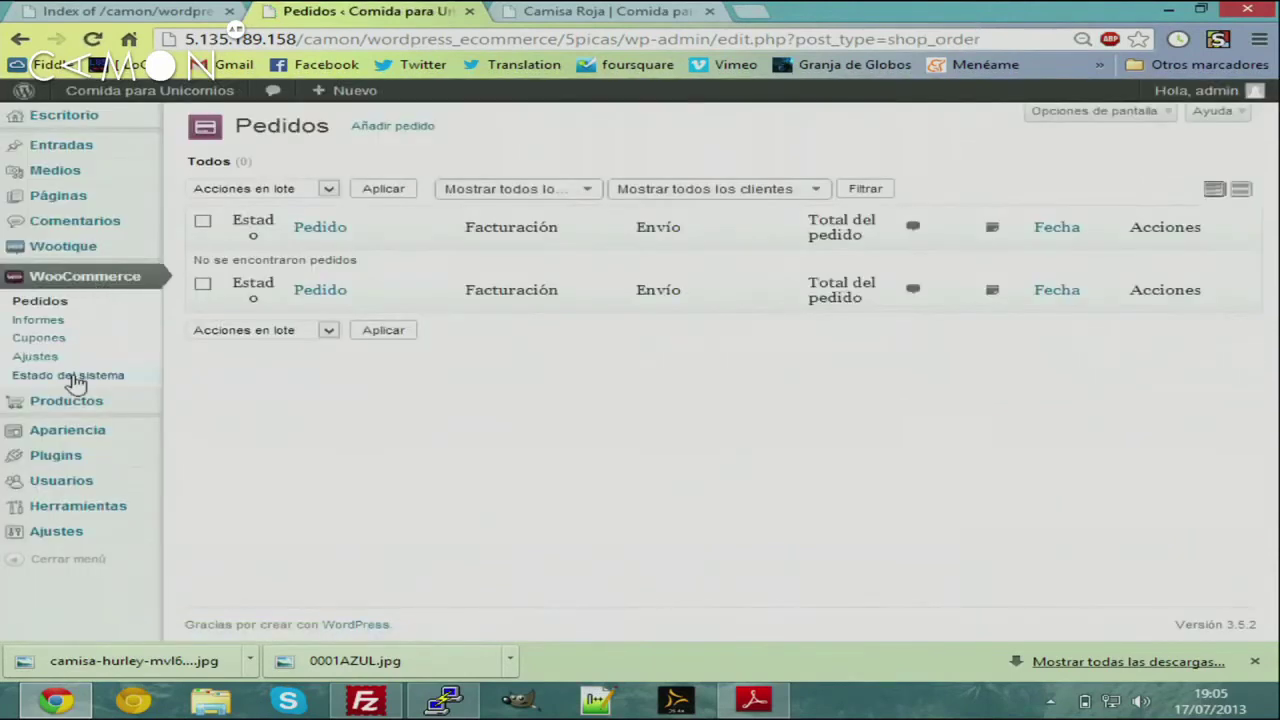
pyautogui.click(35, 356)
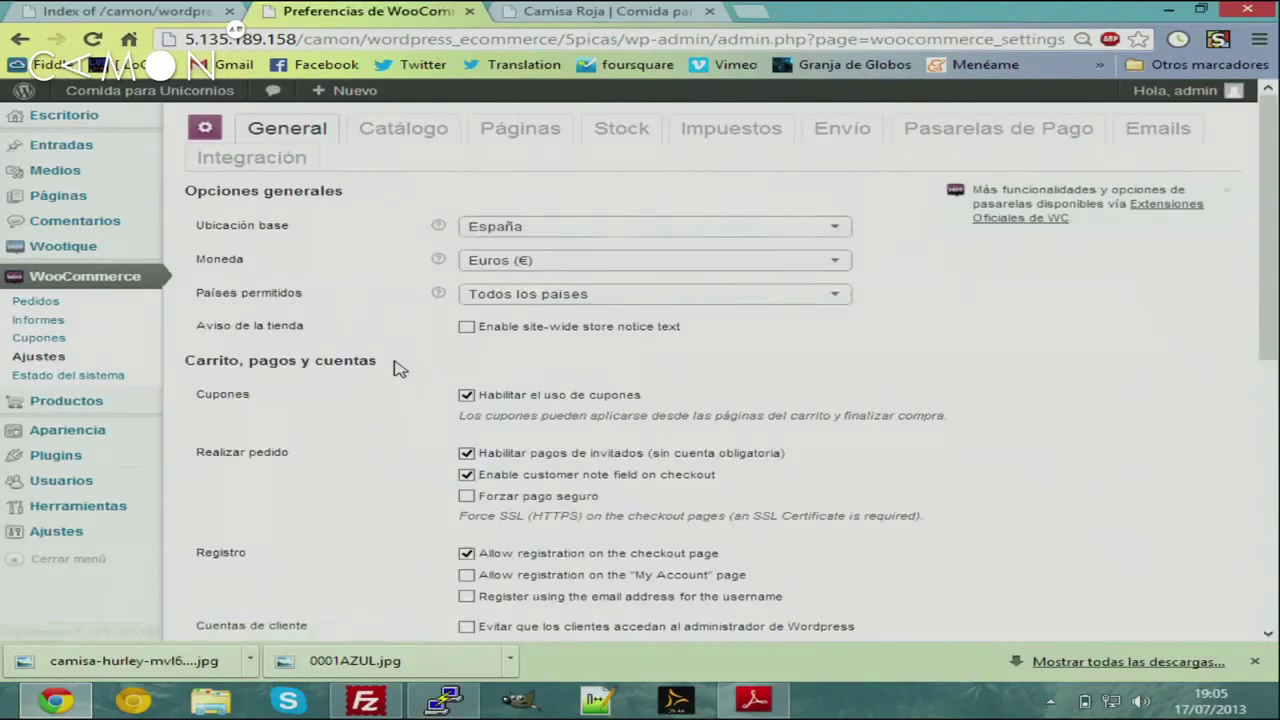
pyautogui.click(714, 138)
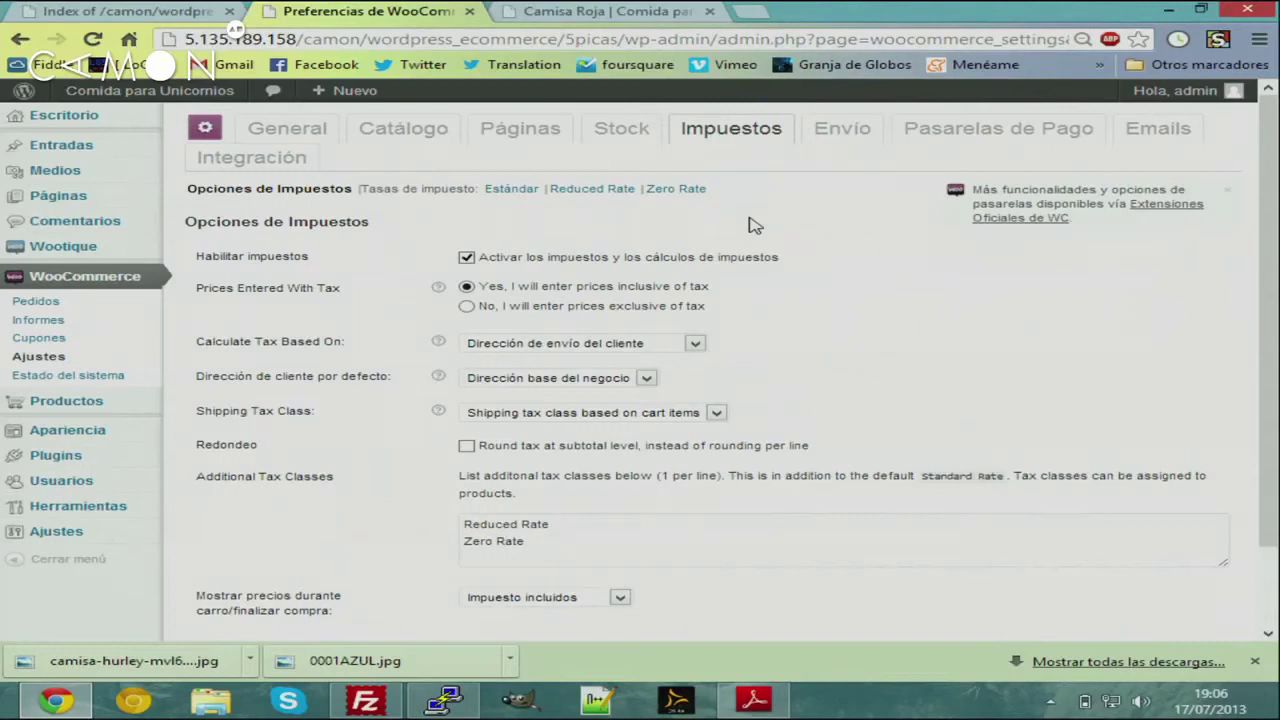
# Replace the additional tax classes with Reducido and SuperReducido, one per line, and save the tax options
pyautogui.scroll(-1, 750, 232)
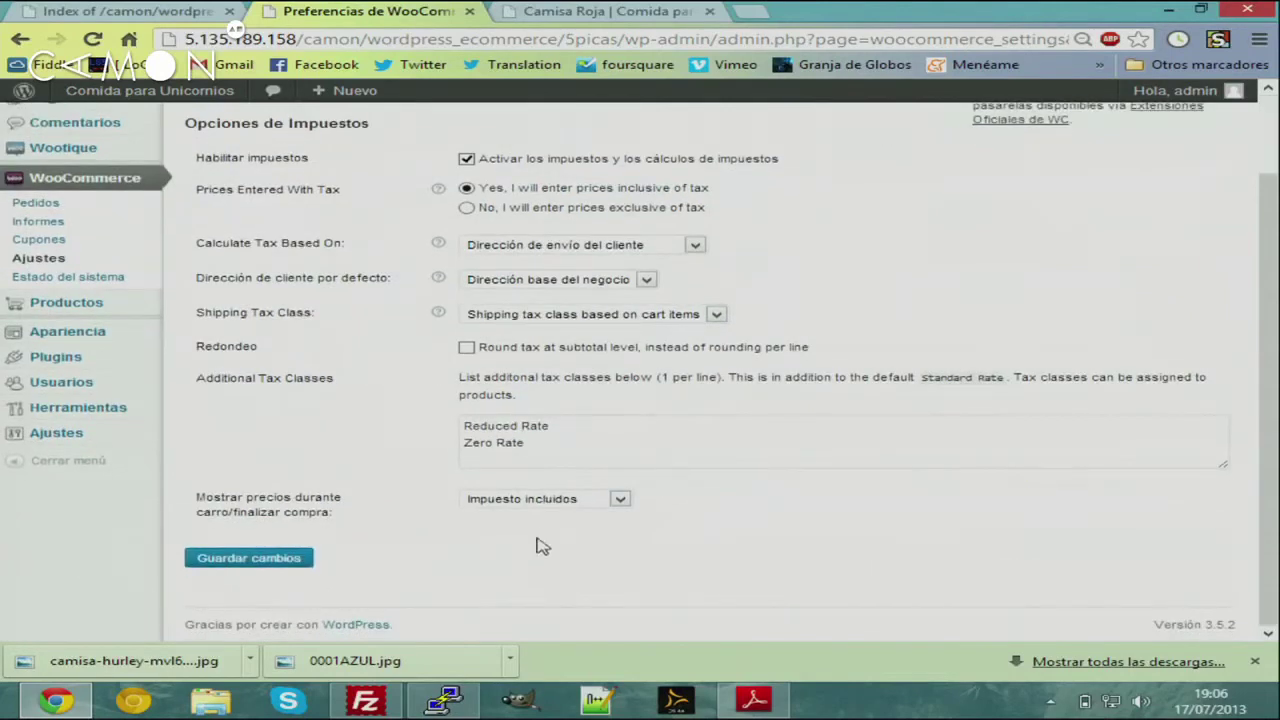
pyautogui.click(624, 440)
pyautogui.hotkey('ctrl', 'a')
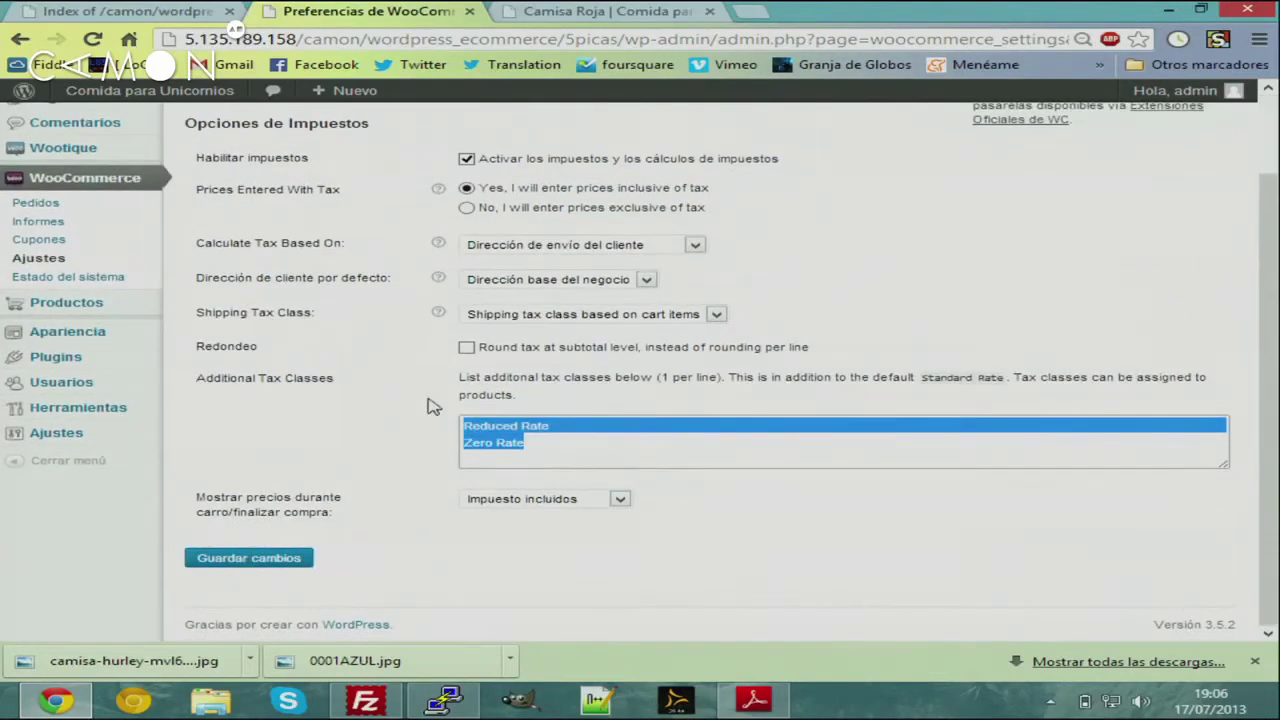
pyautogui.scroll(1, 946, 369)
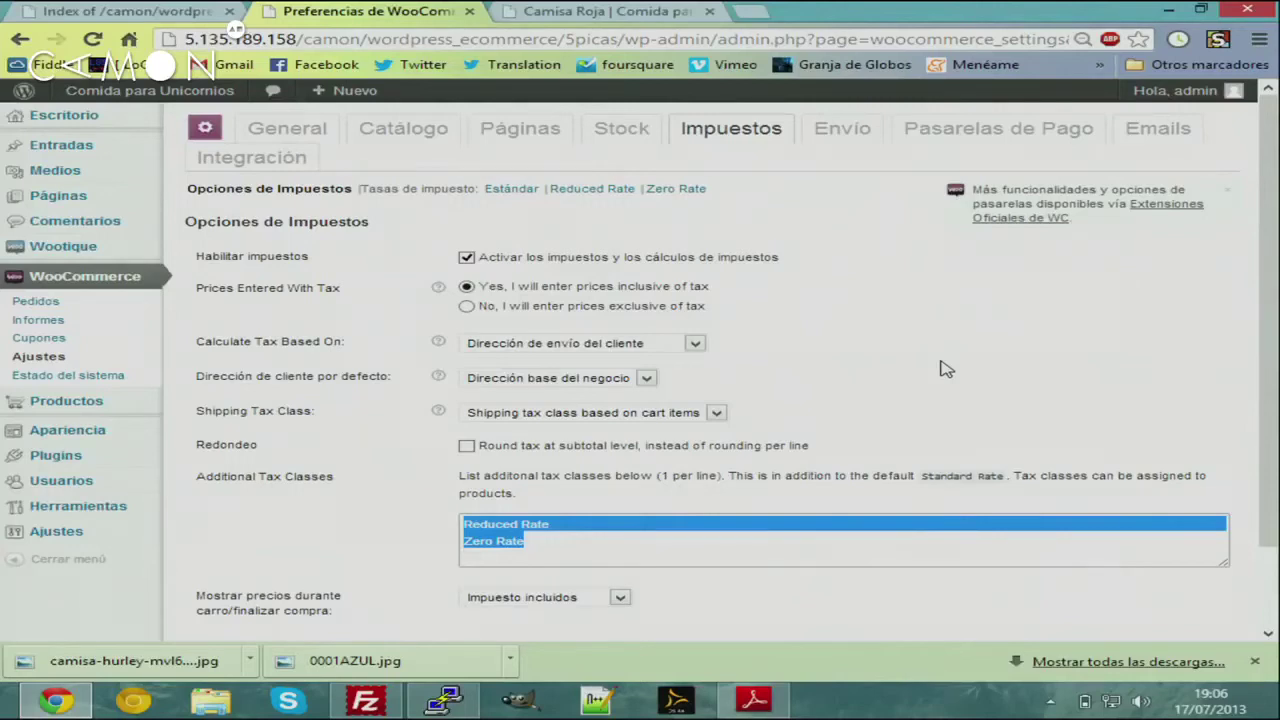
pyautogui.write('Re')
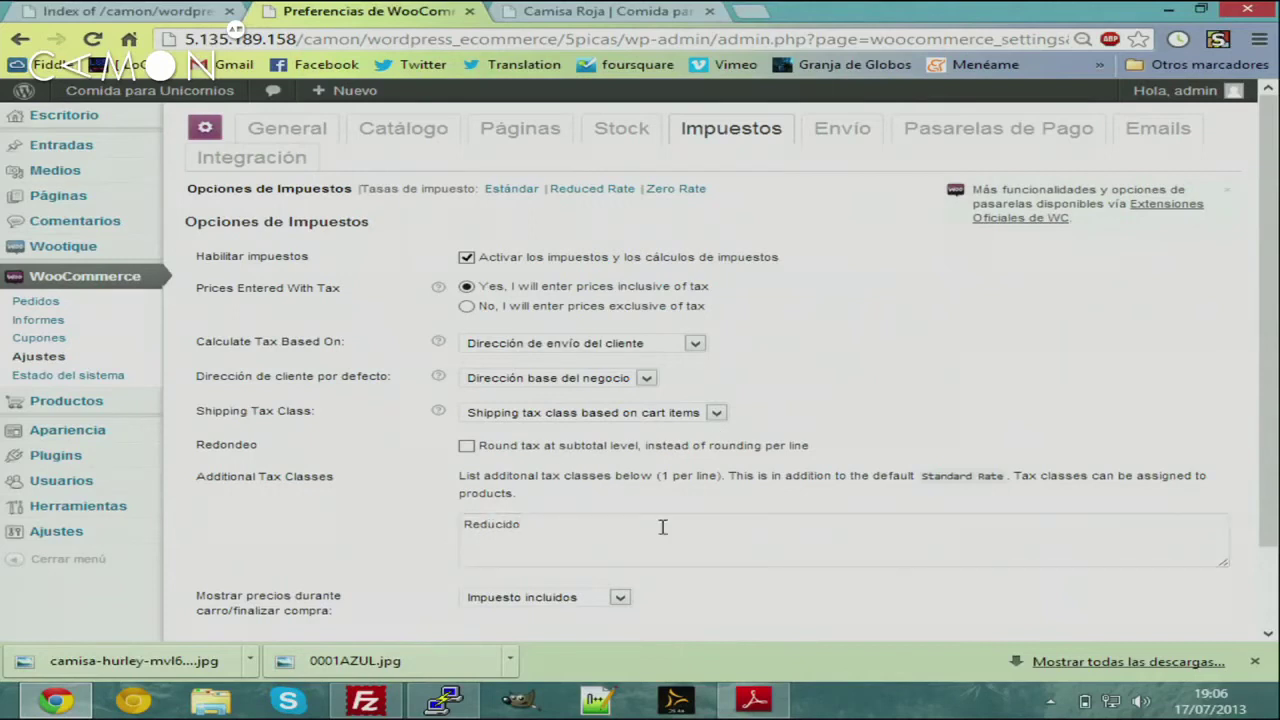
pyautogui.press('BackSpace')
pyautogui.press('BackSpace')
pyautogui.press('BackSpace')
pyautogui.write('SuperReducido')
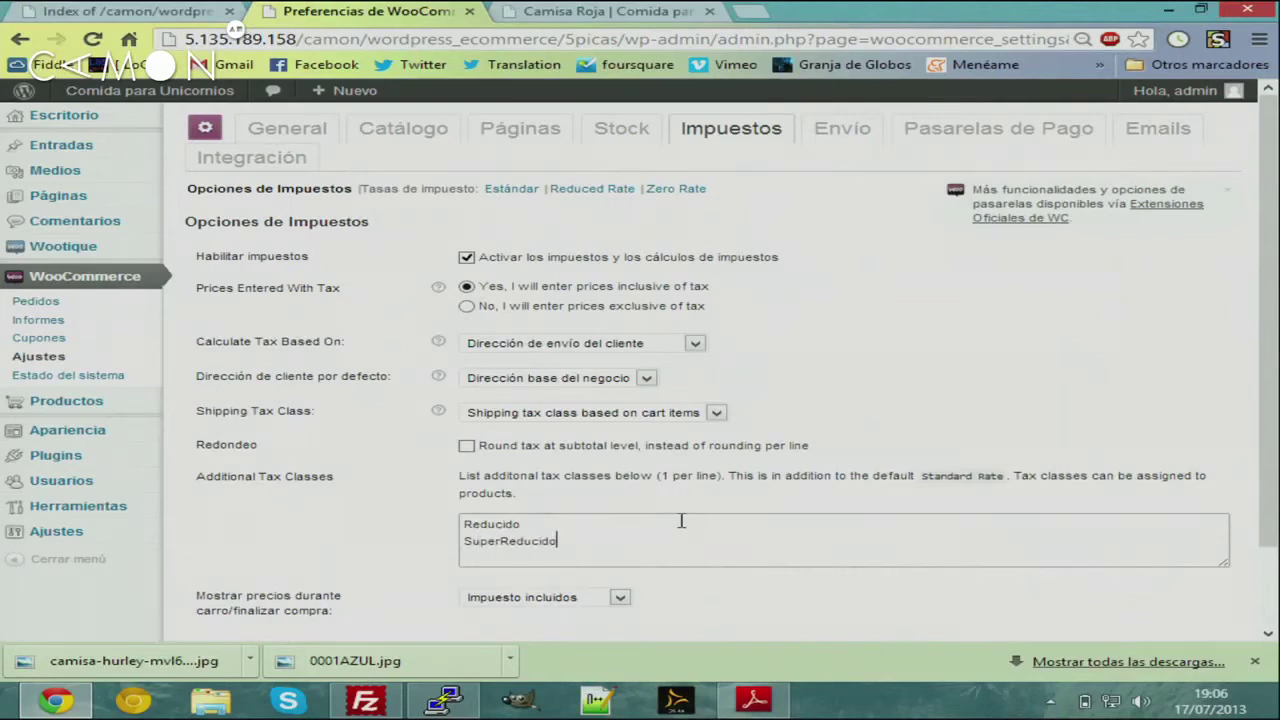
pyautogui.click(428, 525)
pyautogui.scroll(-2, 381, 517)
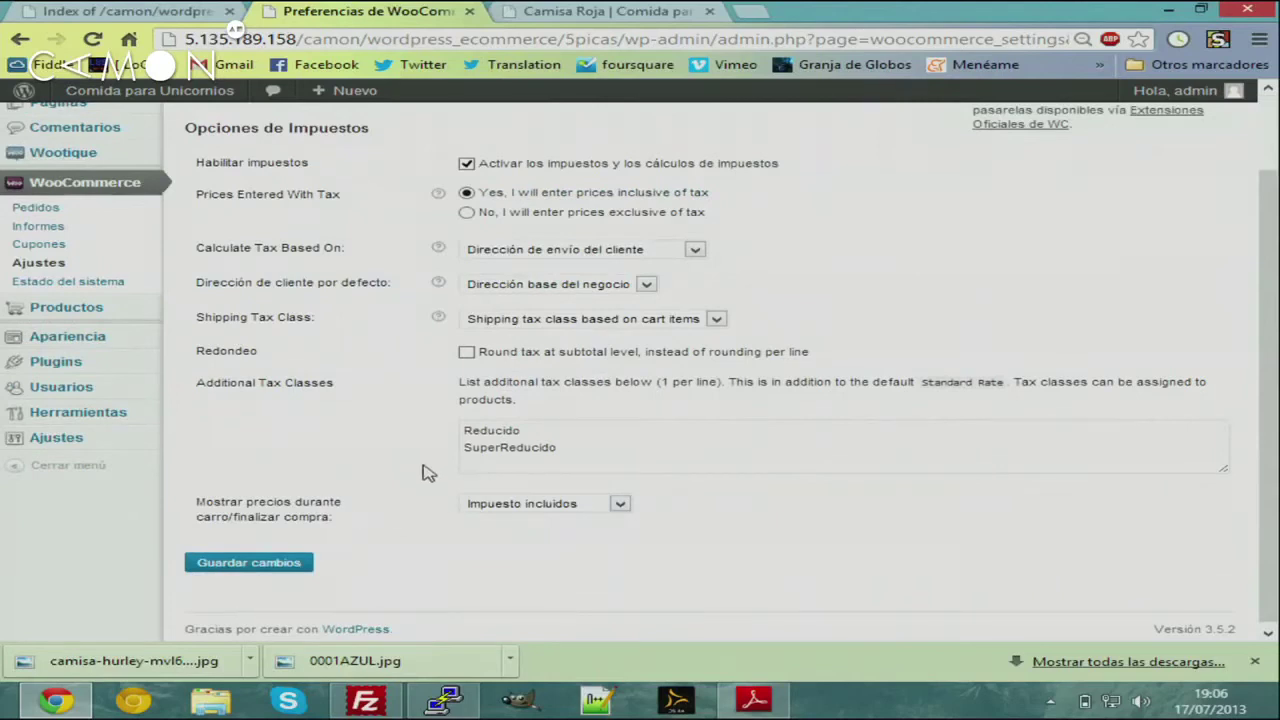
pyautogui.scroll(2, 430, 474)
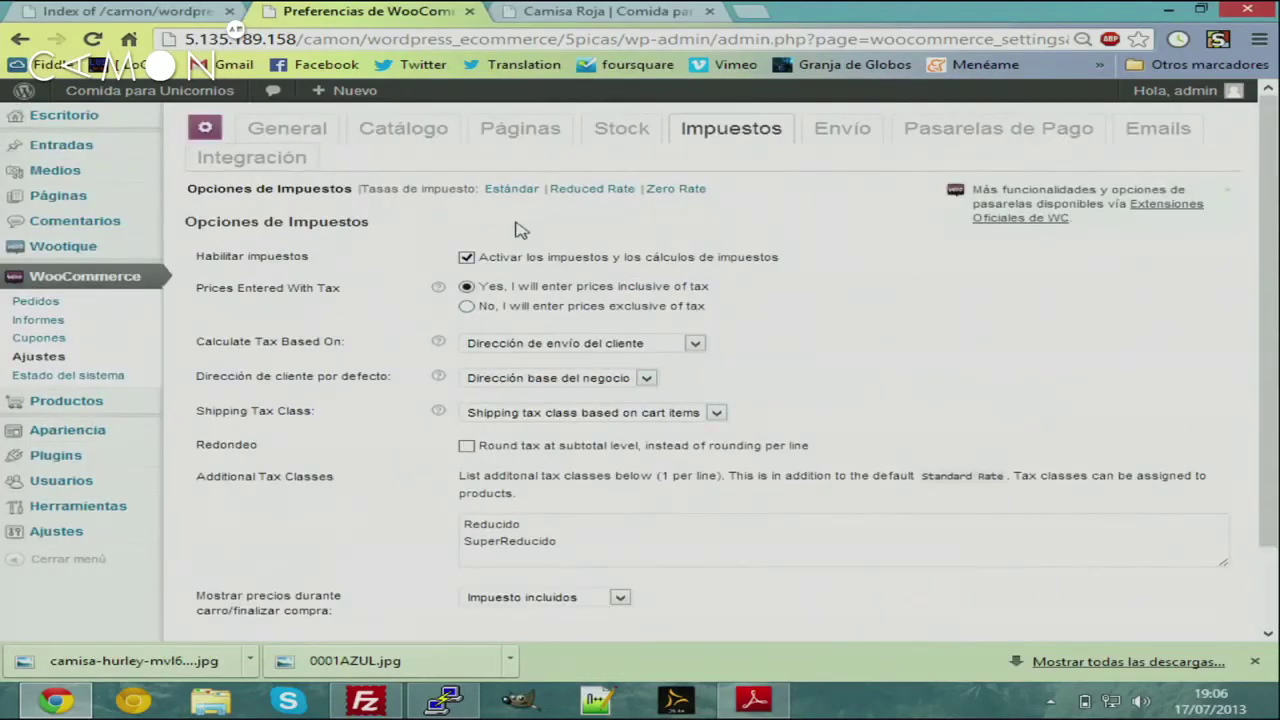
pyautogui.scroll(-2, 935, 345)
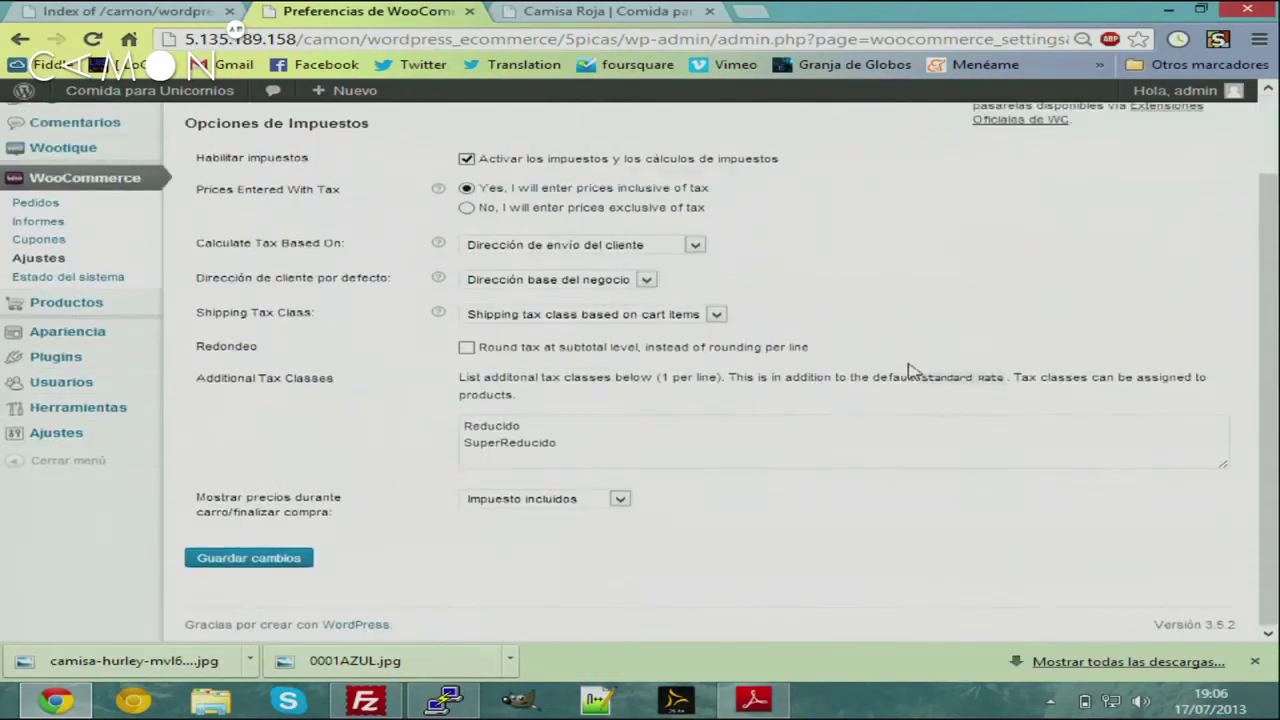
pyautogui.click(290, 566)
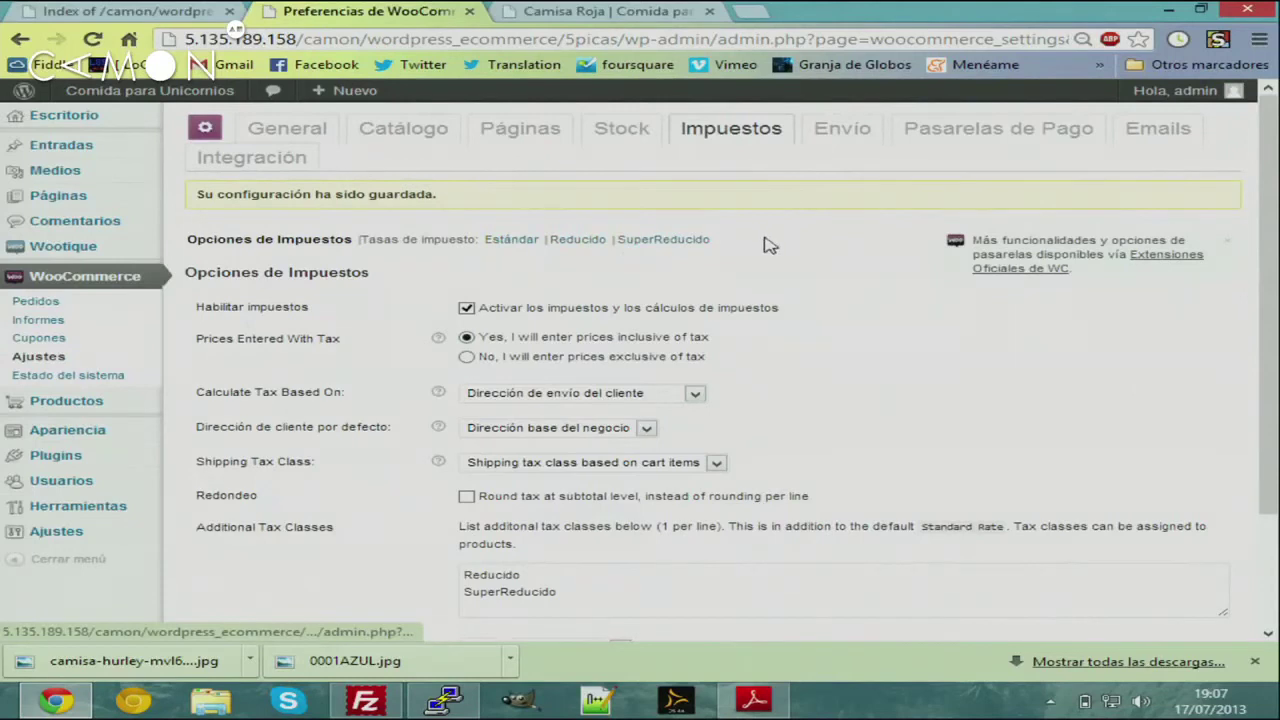
# Open the tax rates of the Estándar class and insert a new rate row
pyautogui.click(523, 243)
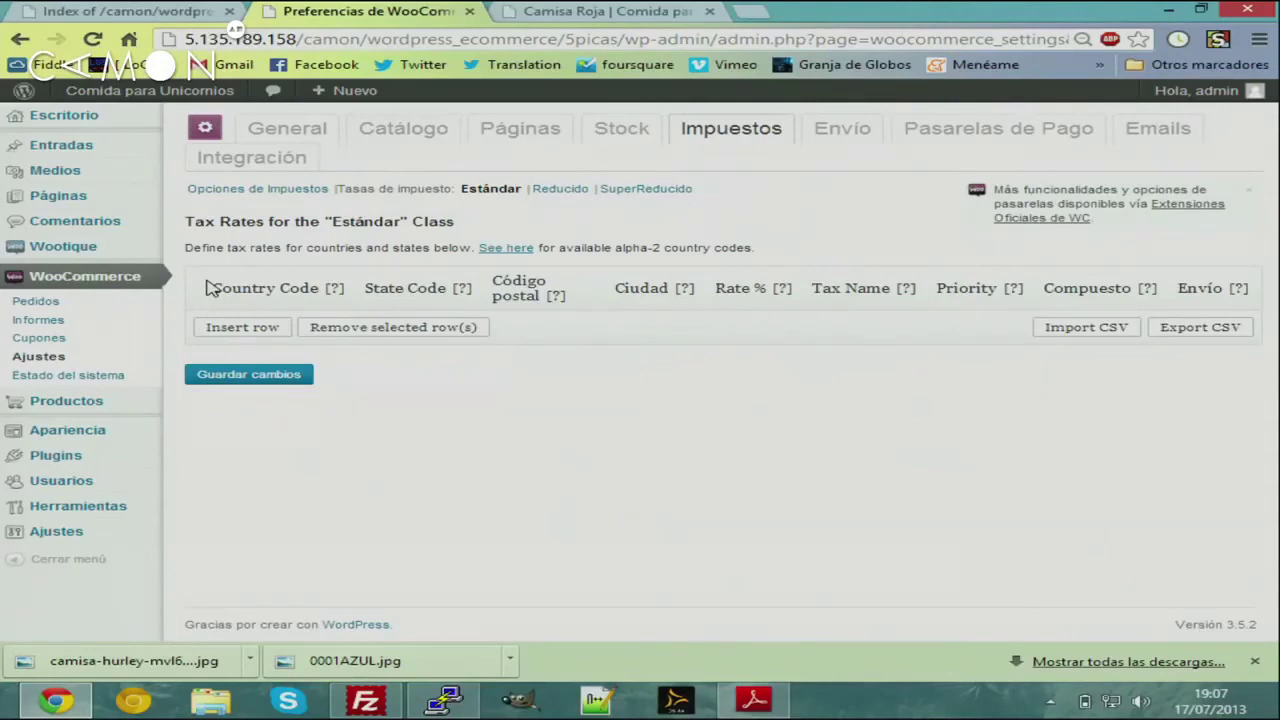
pyautogui.click(264, 328)
pyautogui.click(268, 330)
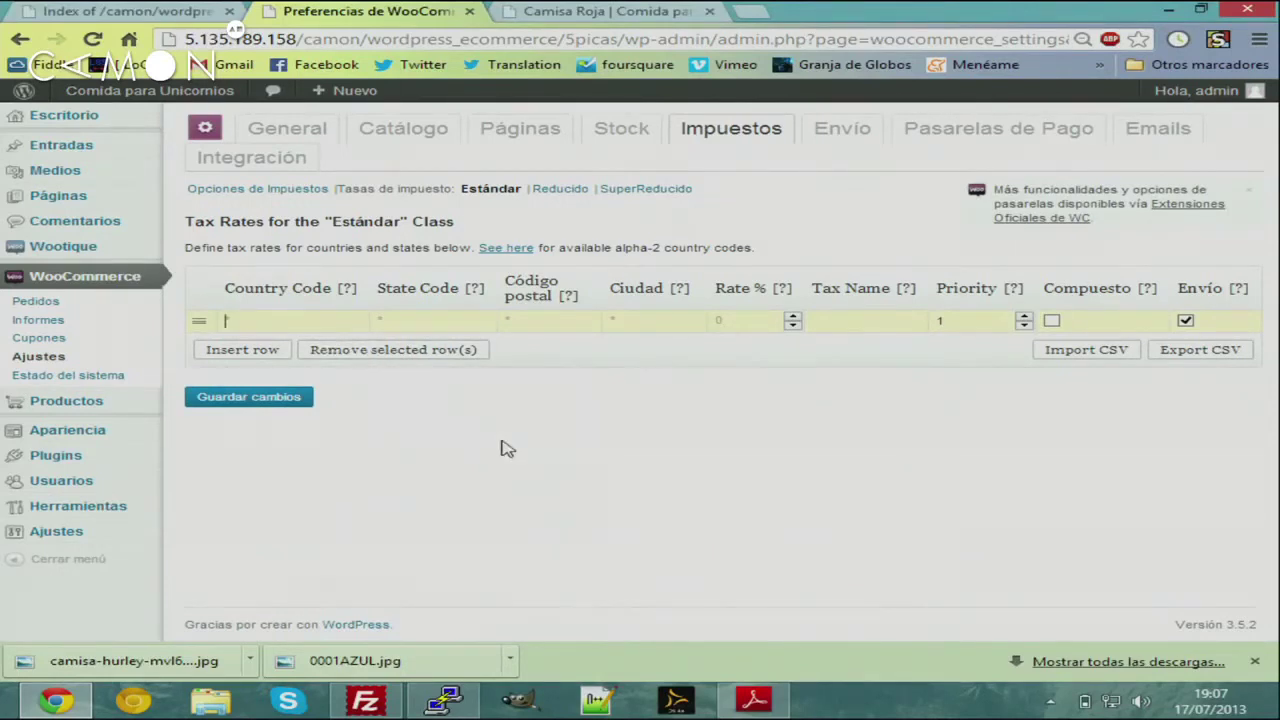
pyautogui.moveTo(348, 290)
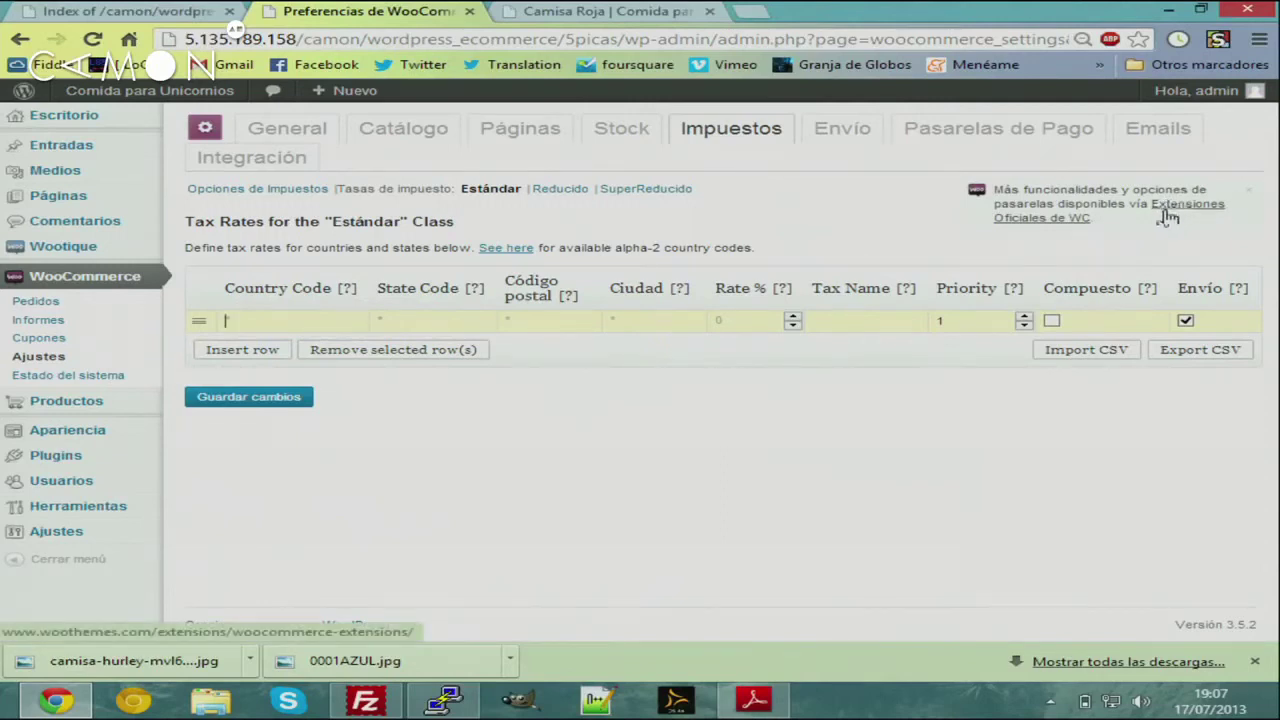
# Open the linked list of alpha-2 country codes and browse through it for Spain's entry
pyautogui.click(517, 250)
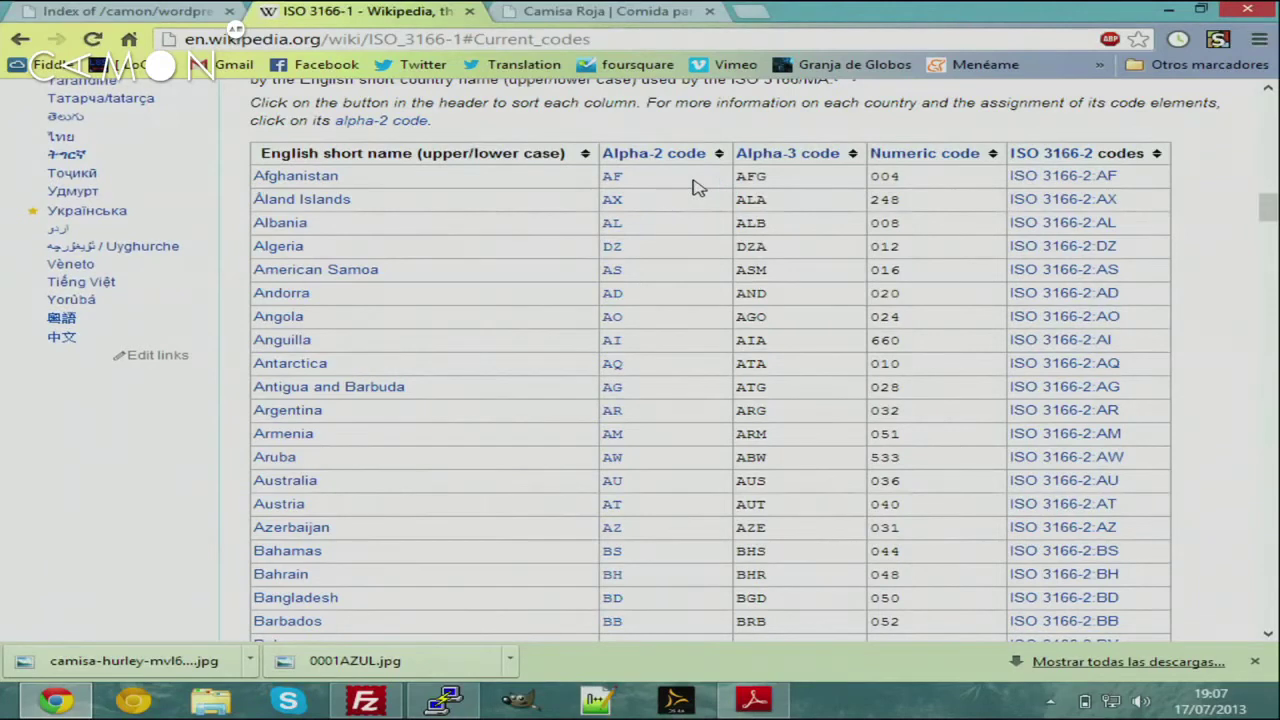
pyautogui.scroll(-12, 698, 188)
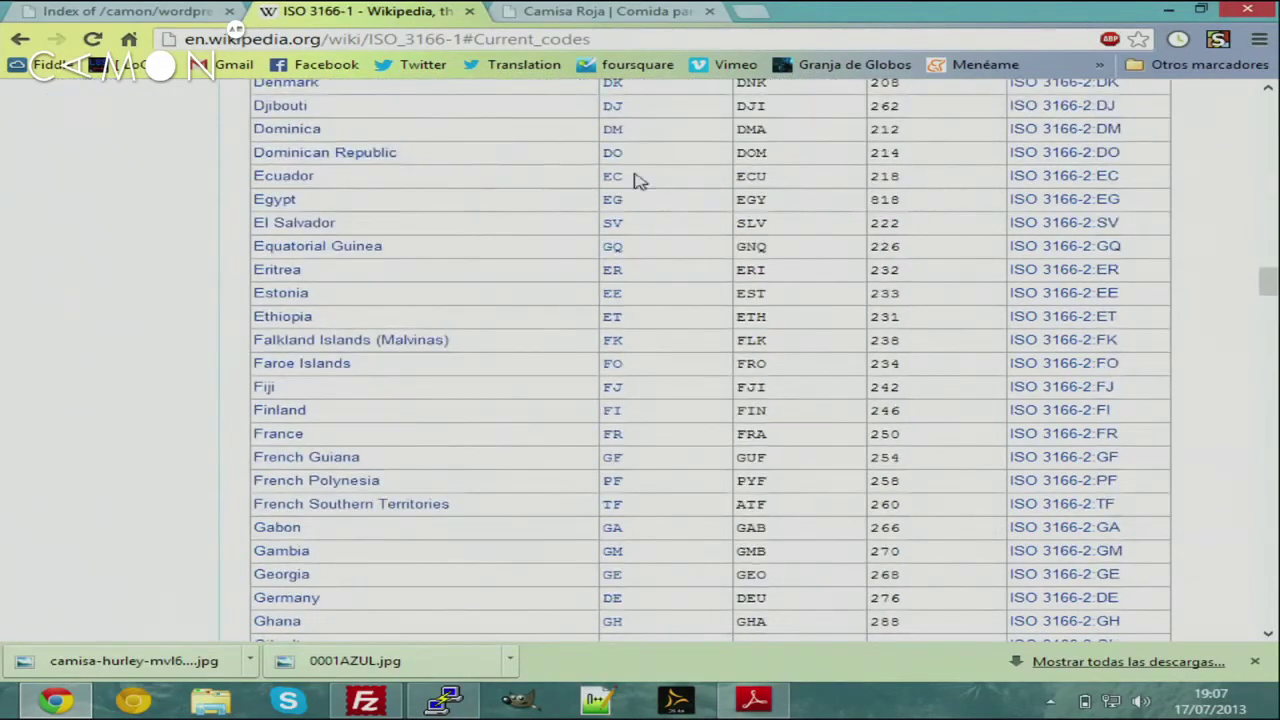
pyautogui.scroll(-5, 700, 188)
pyautogui.scroll(-14, 700, 188)
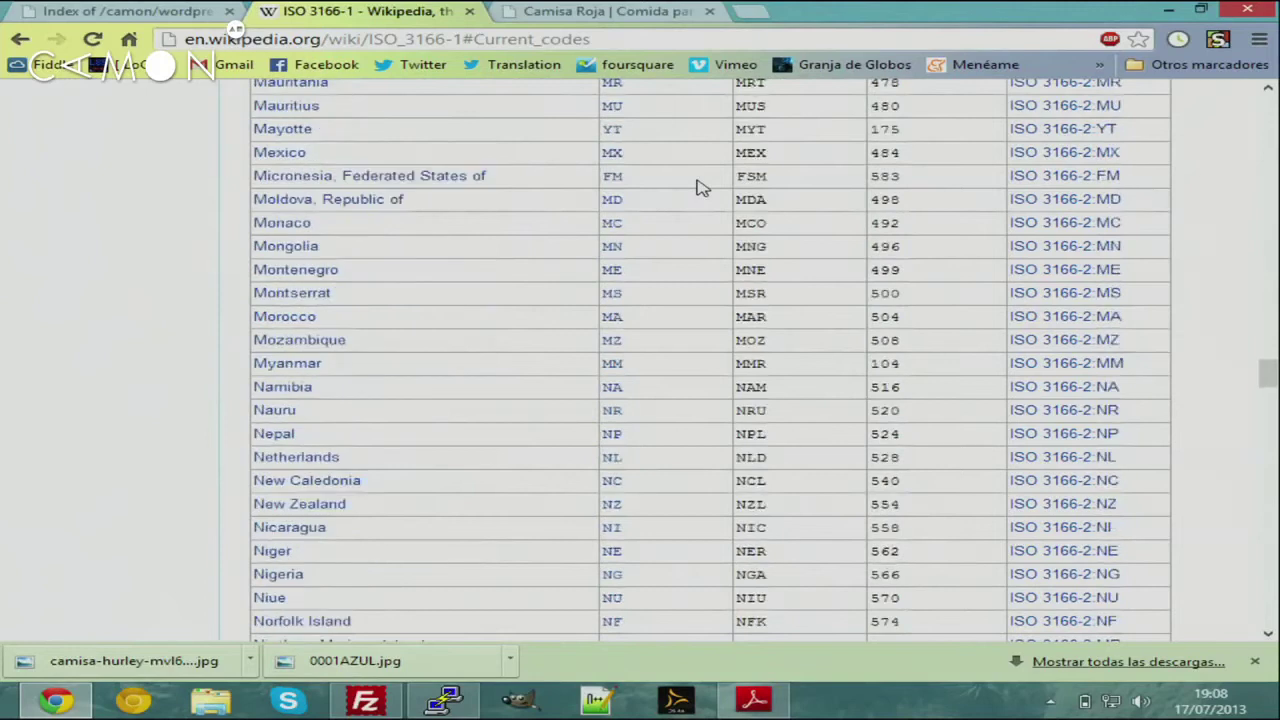
pyautogui.scroll(-14, 700, 188)
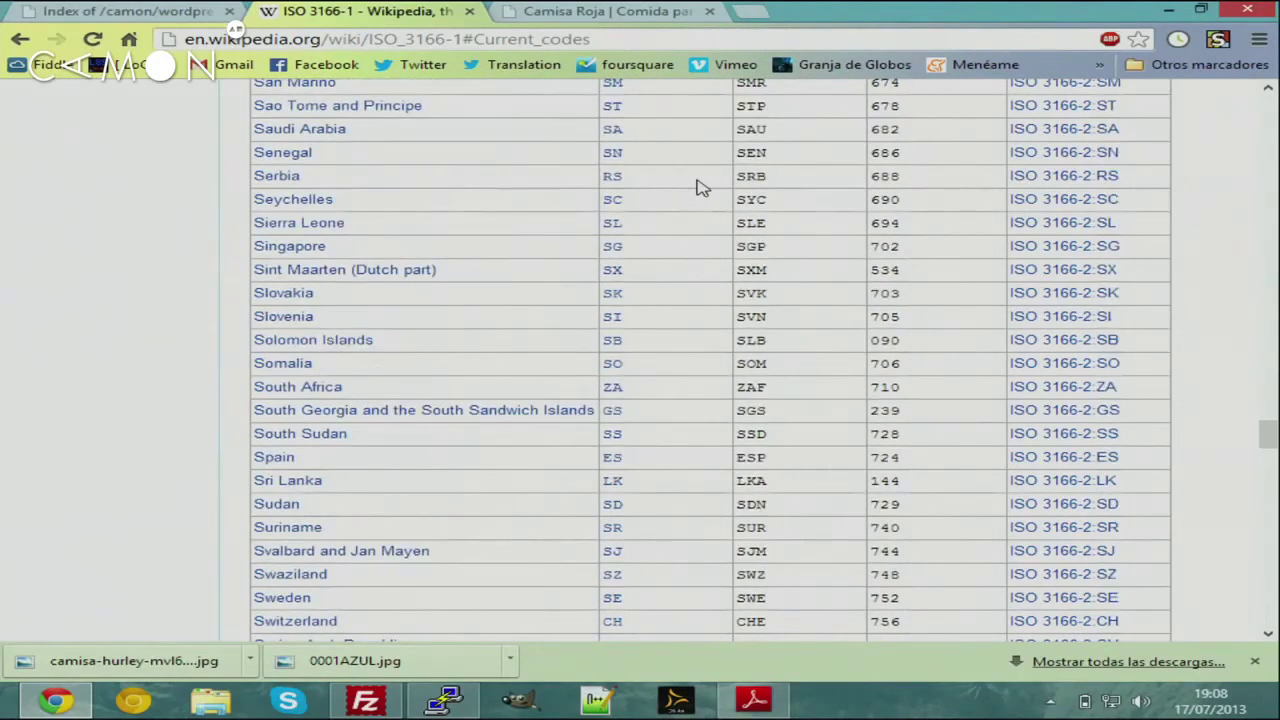
# Search the country code page for "españa" and, in its place, for "spain" to look up the alpha-2 code
pyautogui.hotkey('ctrl', 'f')
pyautogui.write('españa')
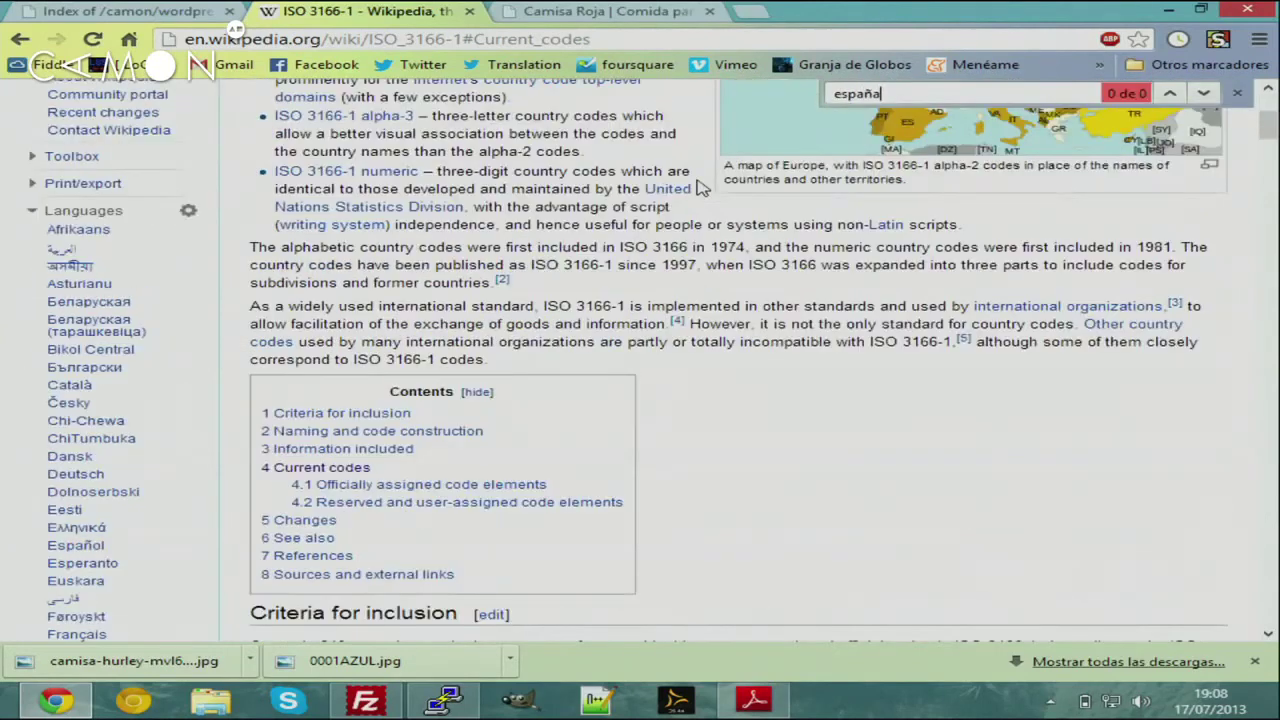
pyautogui.press('BackSpace')
pyautogui.press('BackSpace')
pyautogui.press('BackSpace')
pyautogui.press('BackSpace')
pyautogui.press('BackSpace')
pyautogui.press('BackSpace')
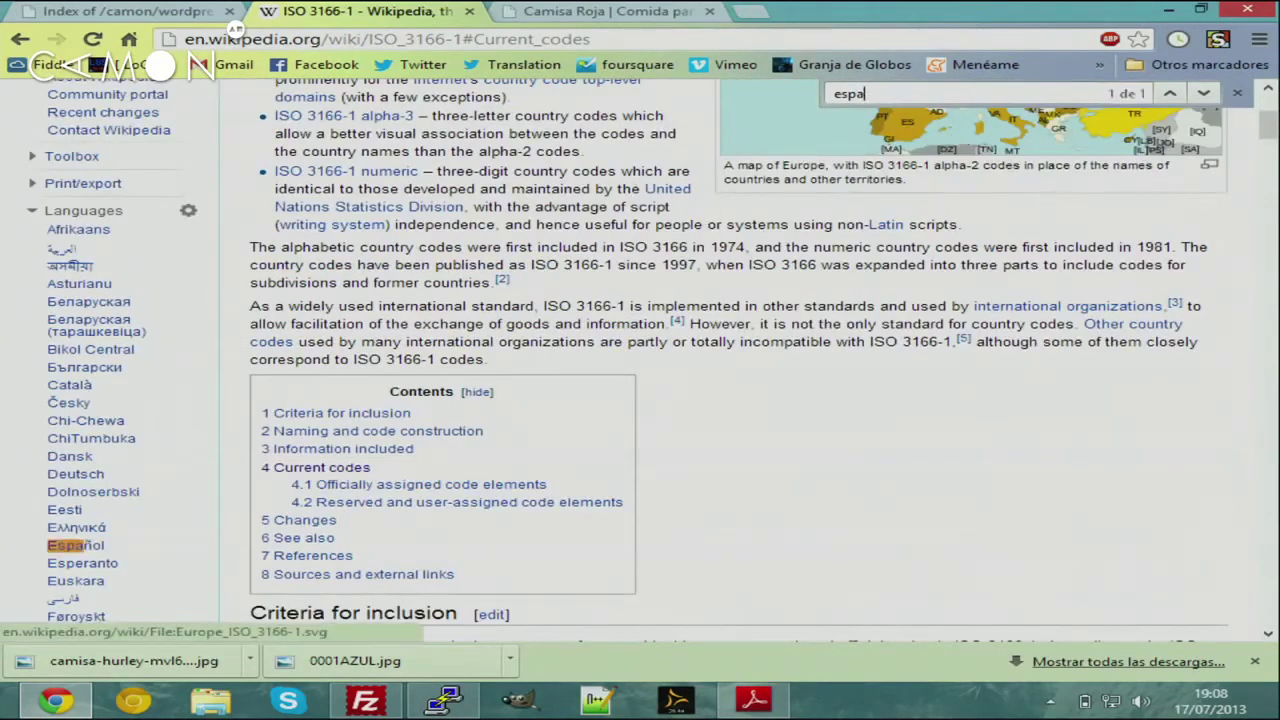
pyautogui.scroll(-5, 962, 131)
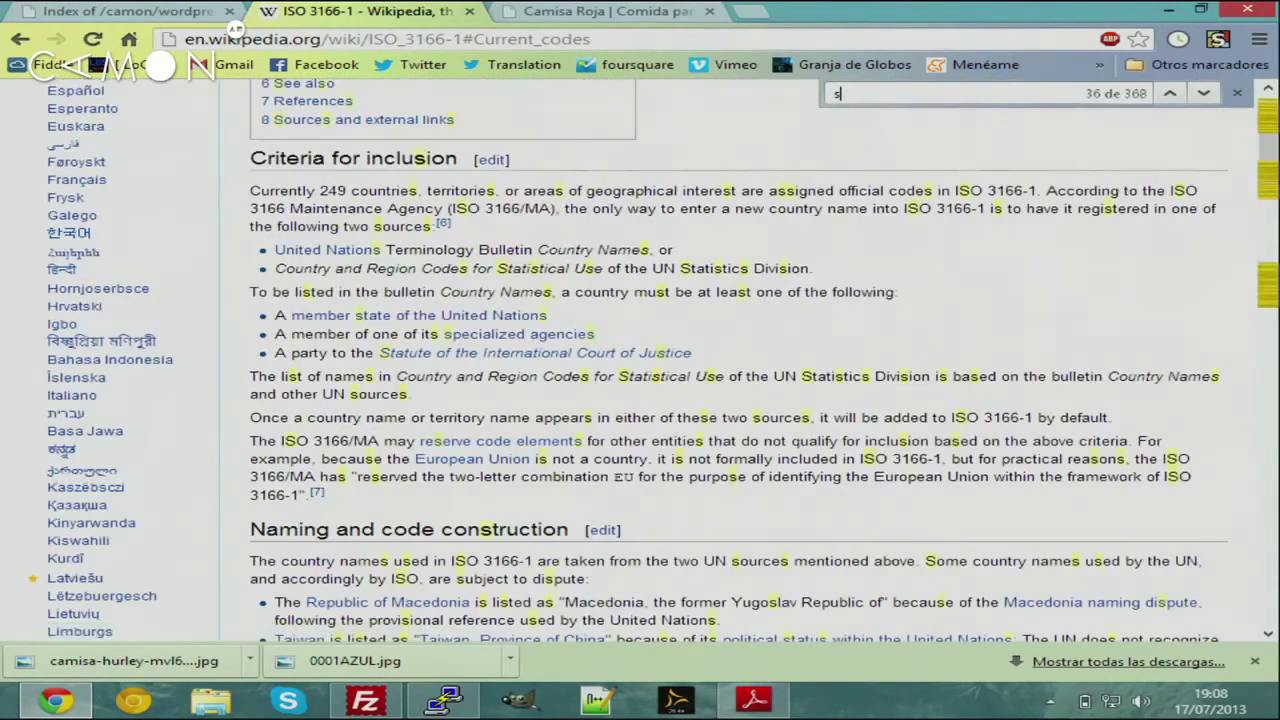
pyautogui.write('spain')
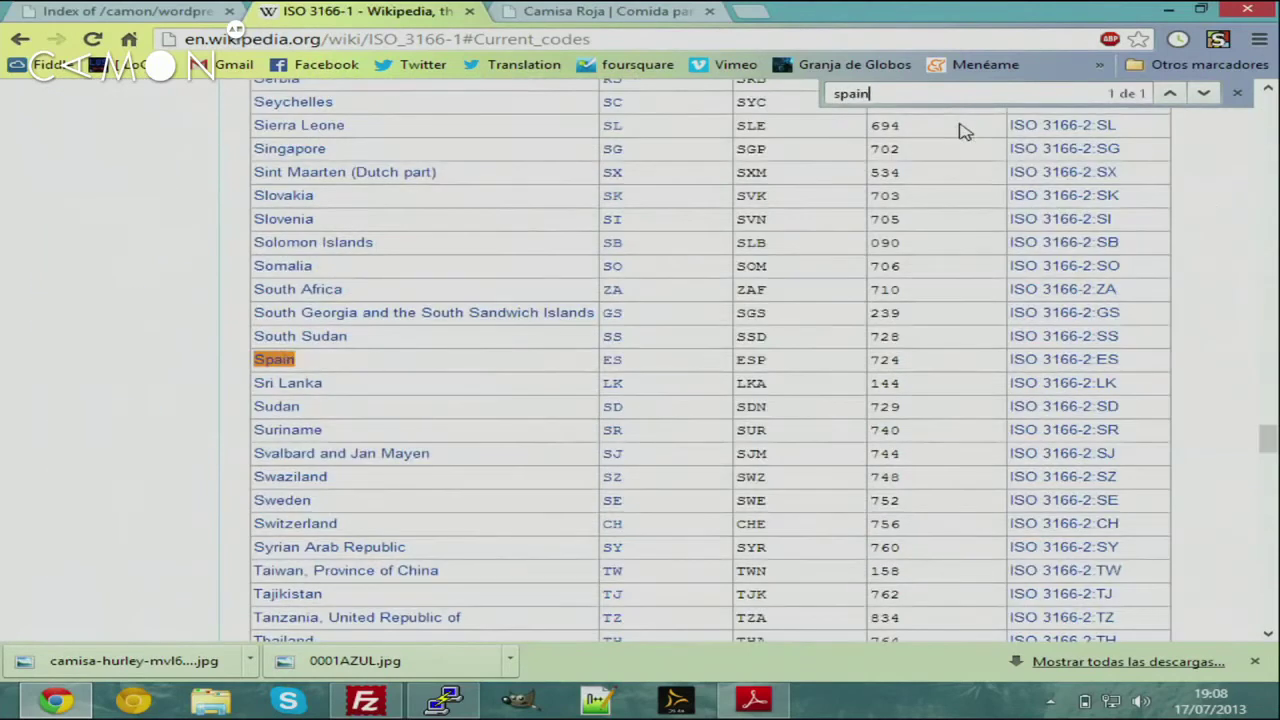
# Return to the Estándar tax rates, fill the row with country code ES, rate 21 and tax name IVA, and save the changes
pyautogui.click(20, 38)
pyautogui.click(248, 326)
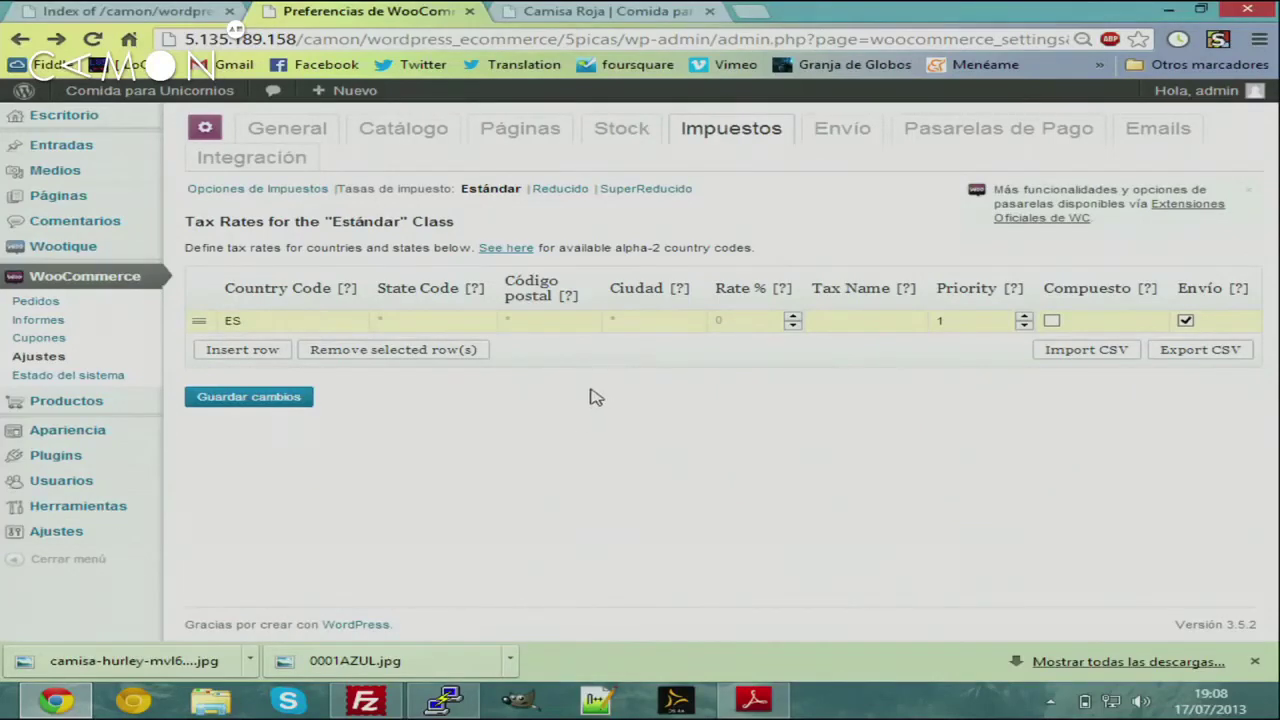
pyautogui.click(749, 320)
pyautogui.write('21')
pyautogui.click(858, 317)
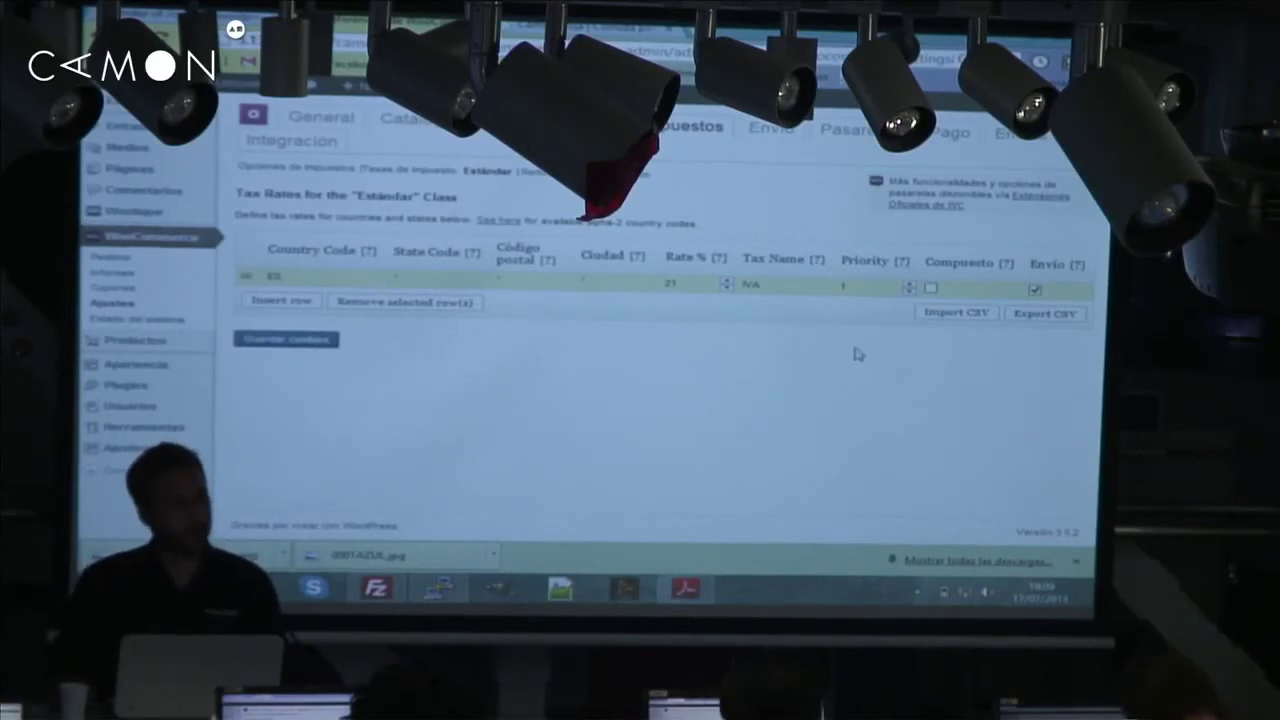
pyautogui.click(313, 341)
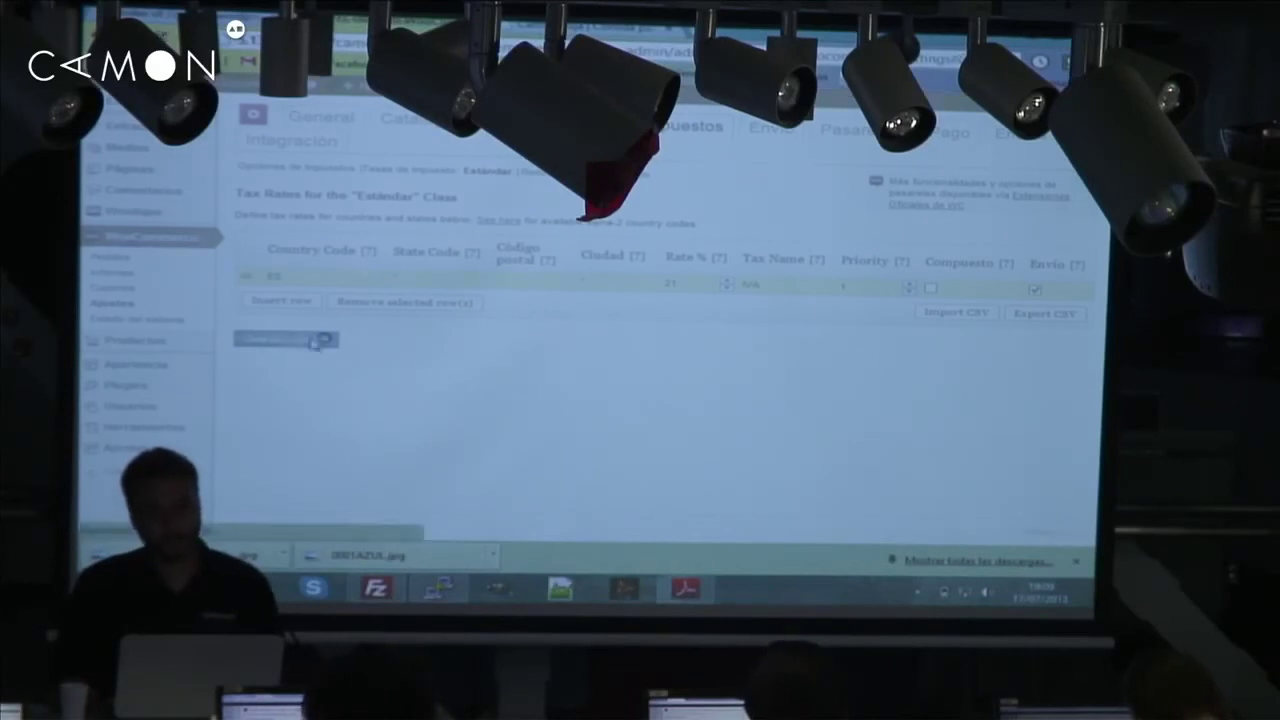
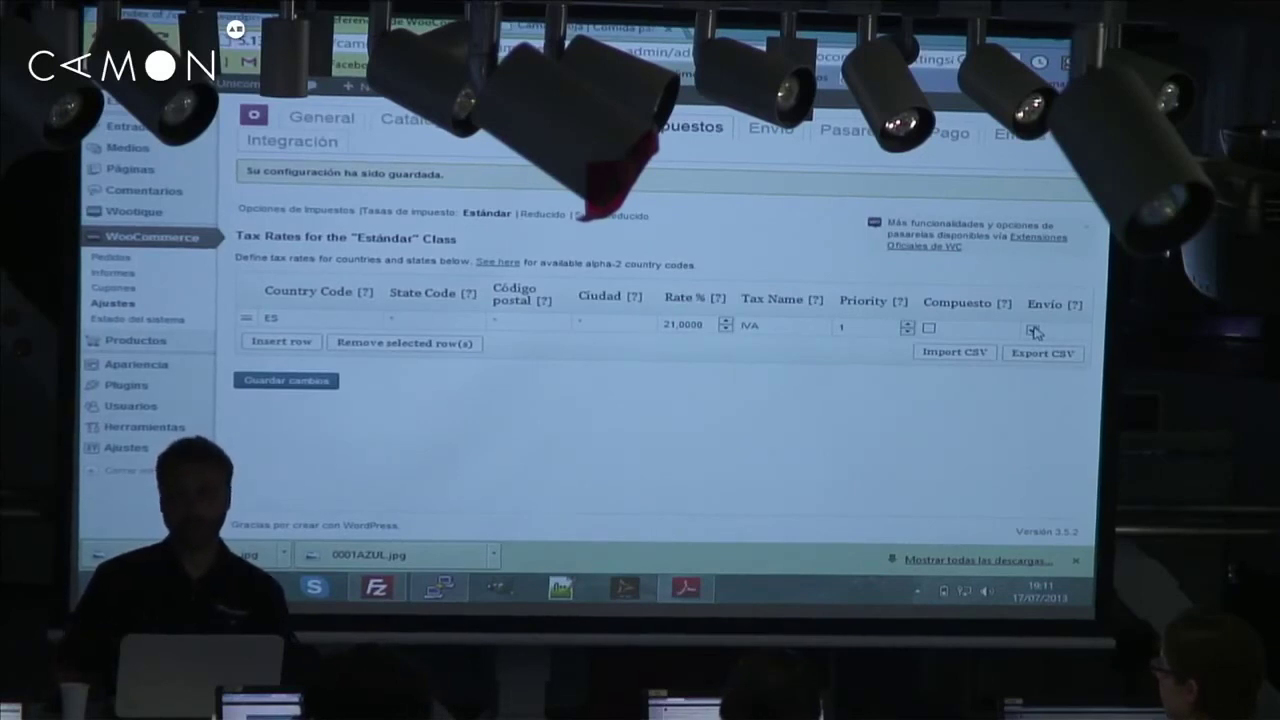
pyautogui.click(1033, 330)
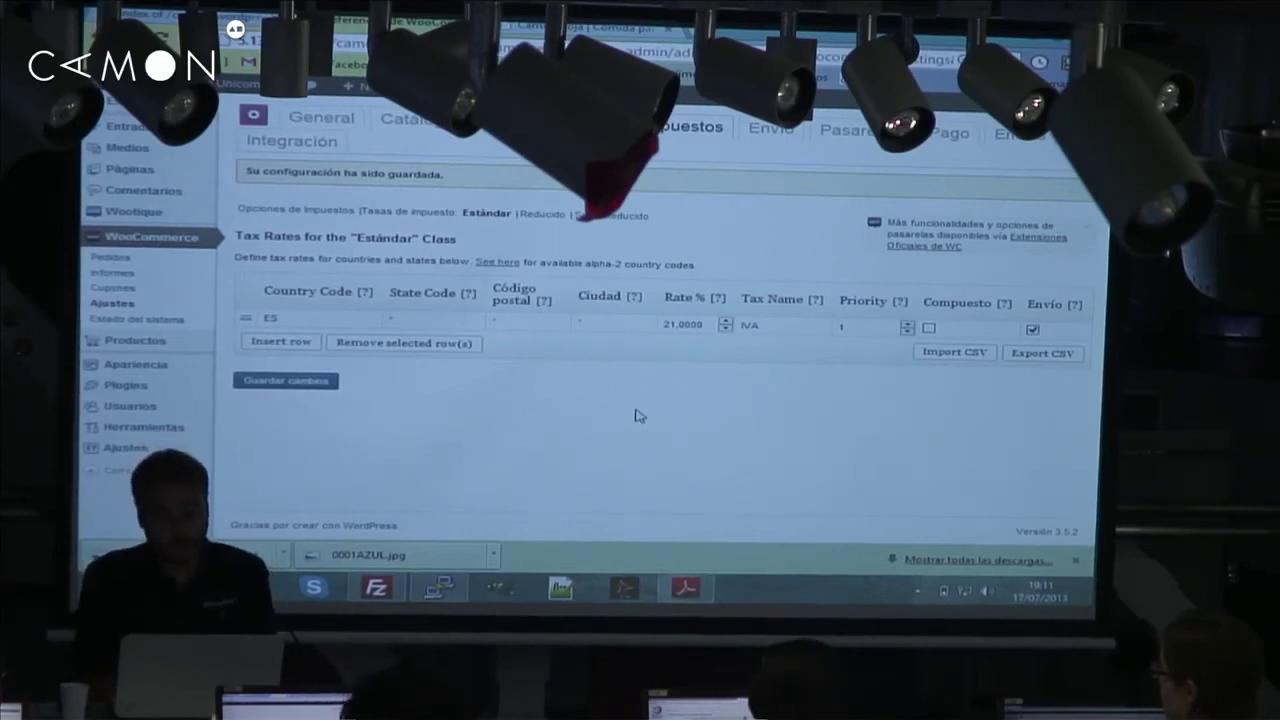
pyautogui.click(322, 320)
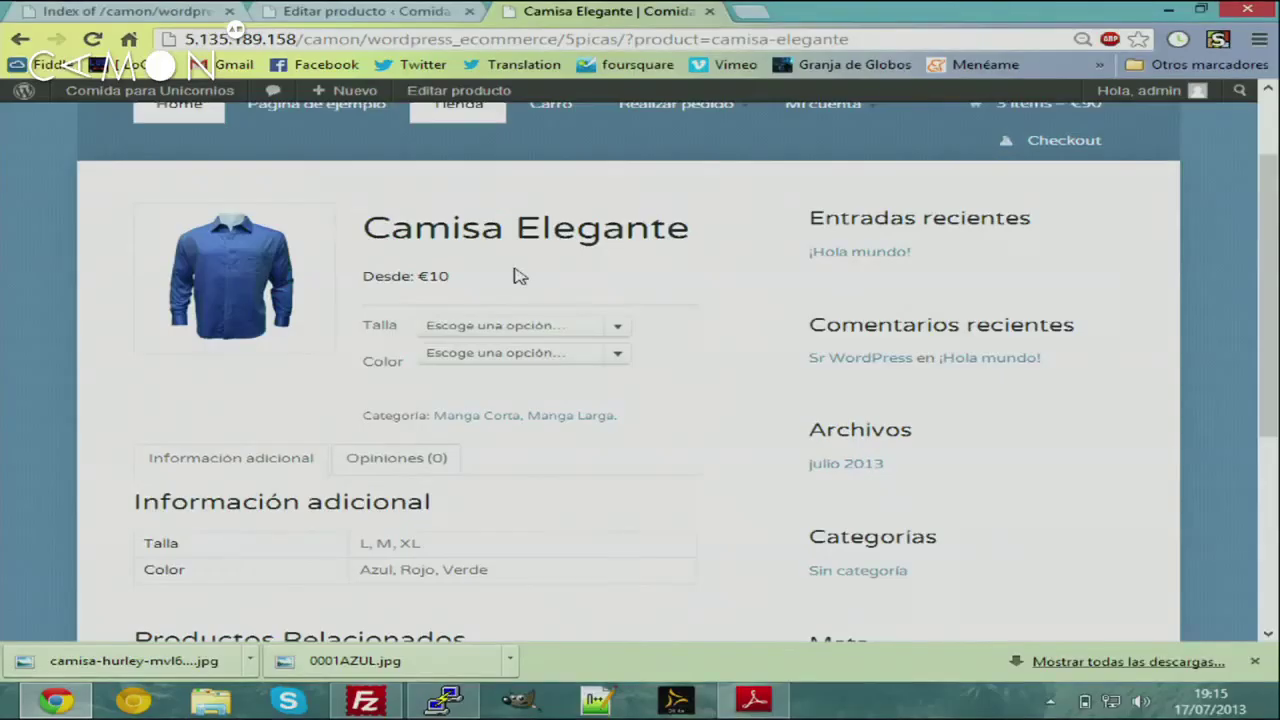
# Add one Camisa Elegante with Talla M and Color Rojo to the shopping cart and open the cart
pyautogui.scroll(1, 725, 292)
pyautogui.moveTo(445, 366); pyautogui.dragTo(401, 370)
pyautogui.click(466, 421)
pyautogui.click(463, 460)
pyautogui.click(463, 452)
pyautogui.click(470, 480)
pyautogui.click(620, 505)
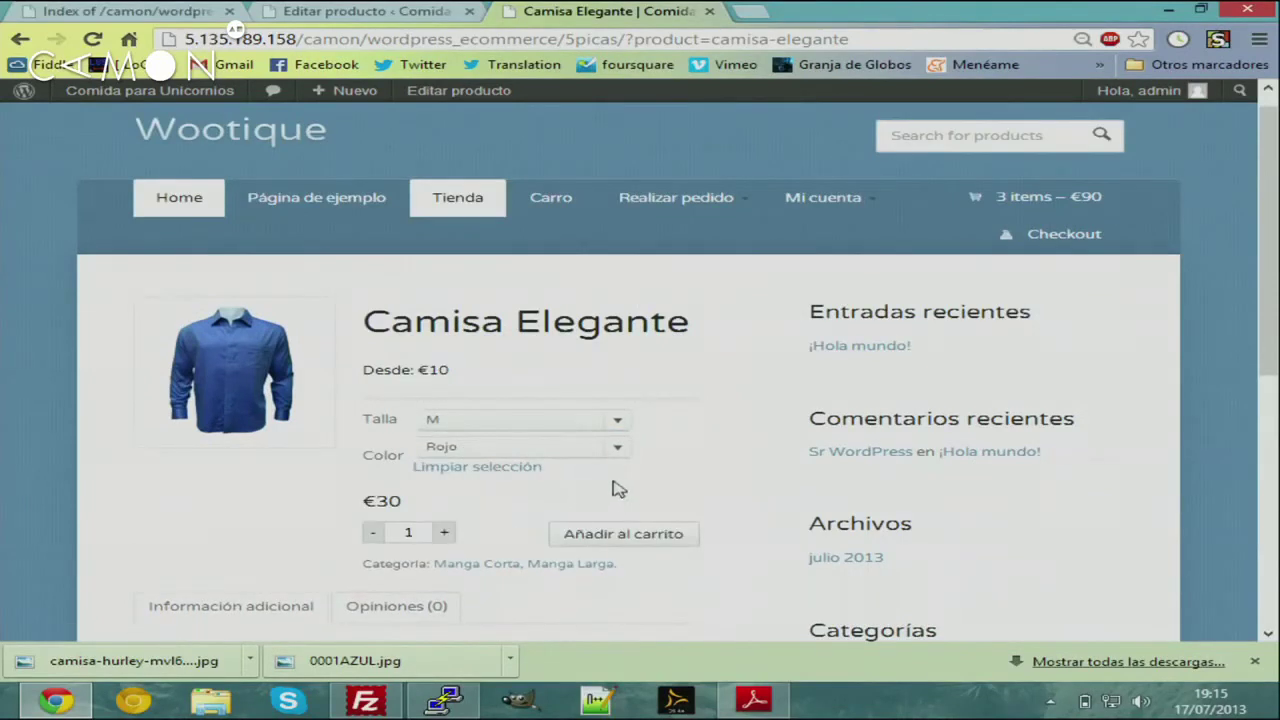
pyautogui.scroll(-1, 616, 488)
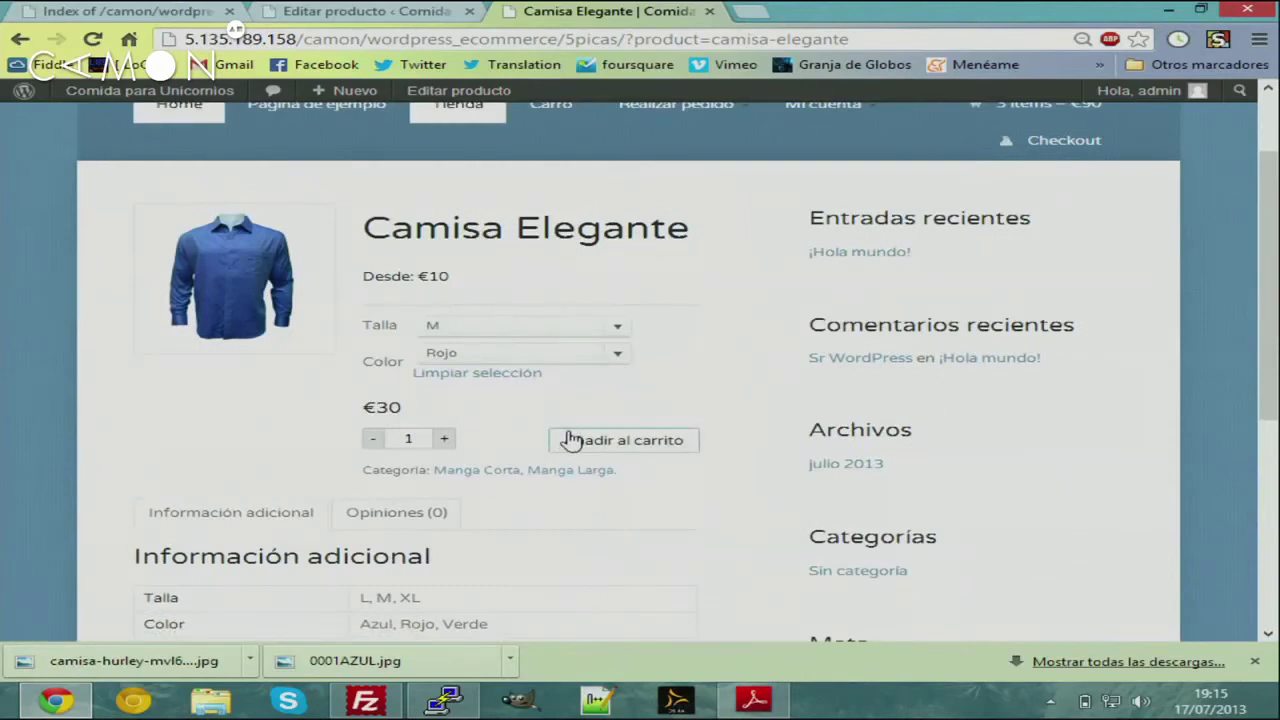
pyautogui.click(637, 441)
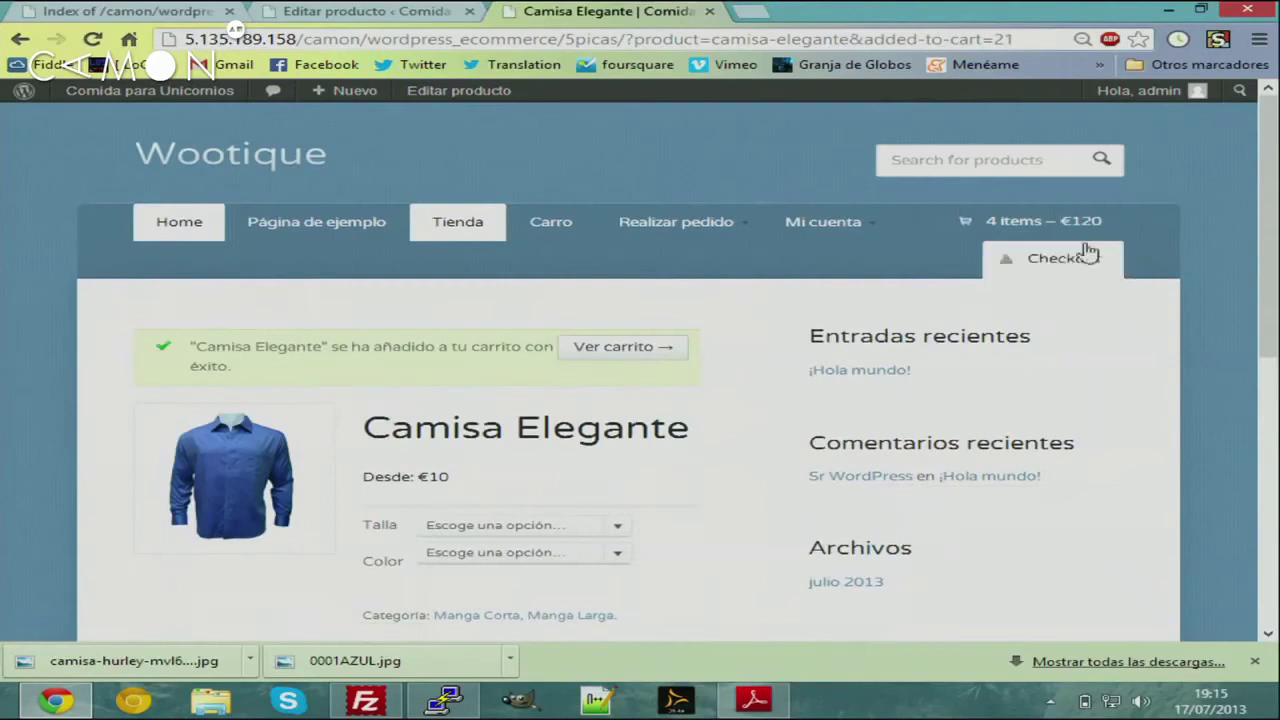
pyautogui.click(1058, 226)
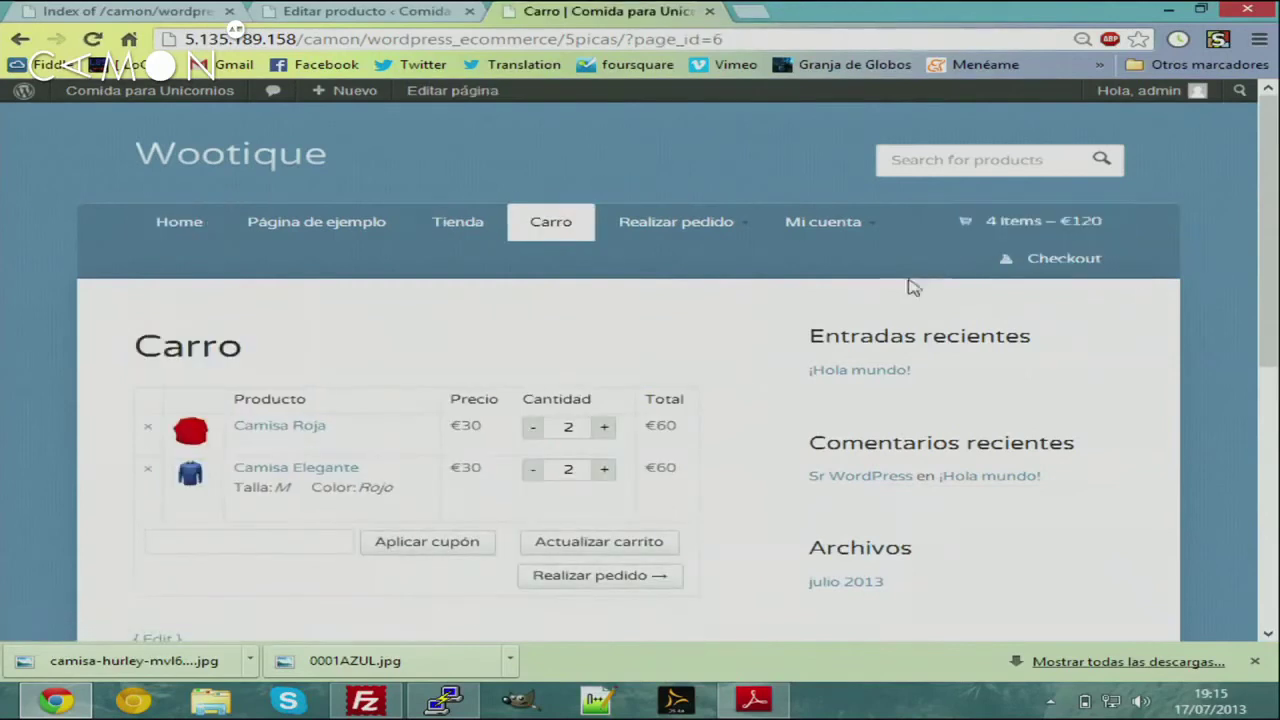
# Examine the cart's items and the cart totals, including shipping and the IVA included in the order total
pyautogui.scroll(-2, 716, 290)
pyautogui.scroll(-4, 723, 284)
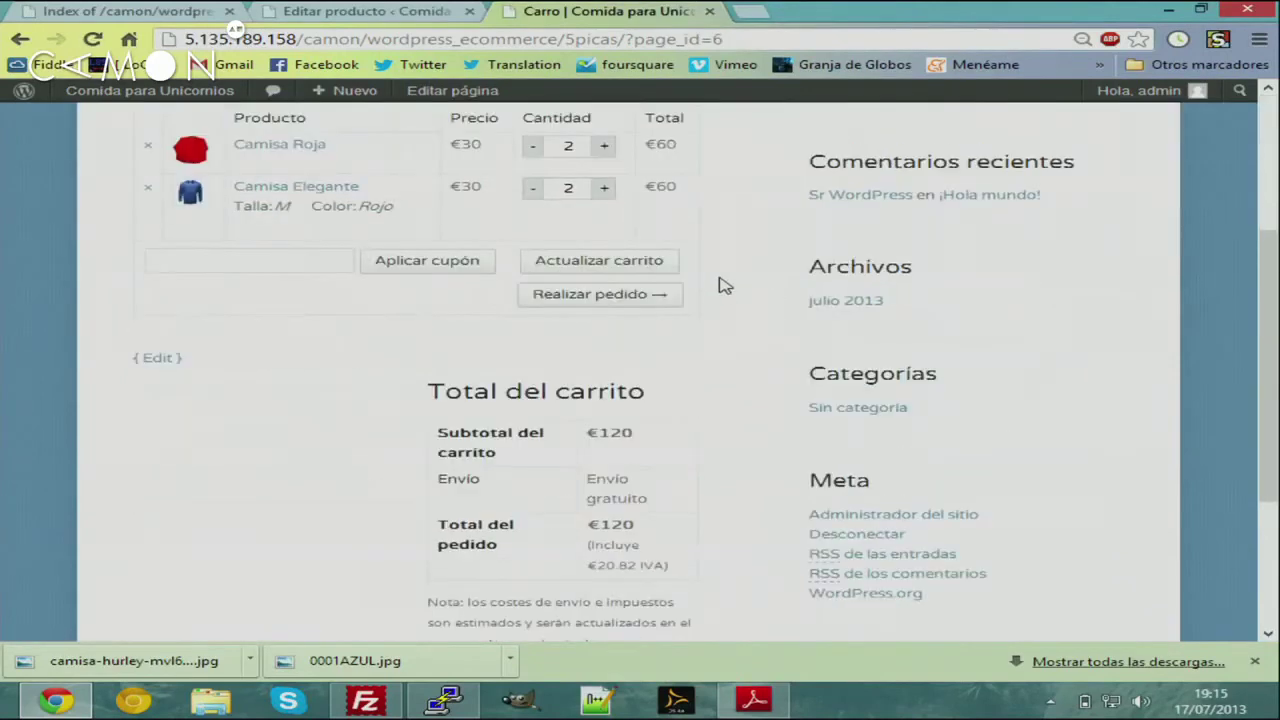
pyautogui.moveTo(651, 308); pyautogui.dragTo(594, 308)
pyautogui.click(674, 306)
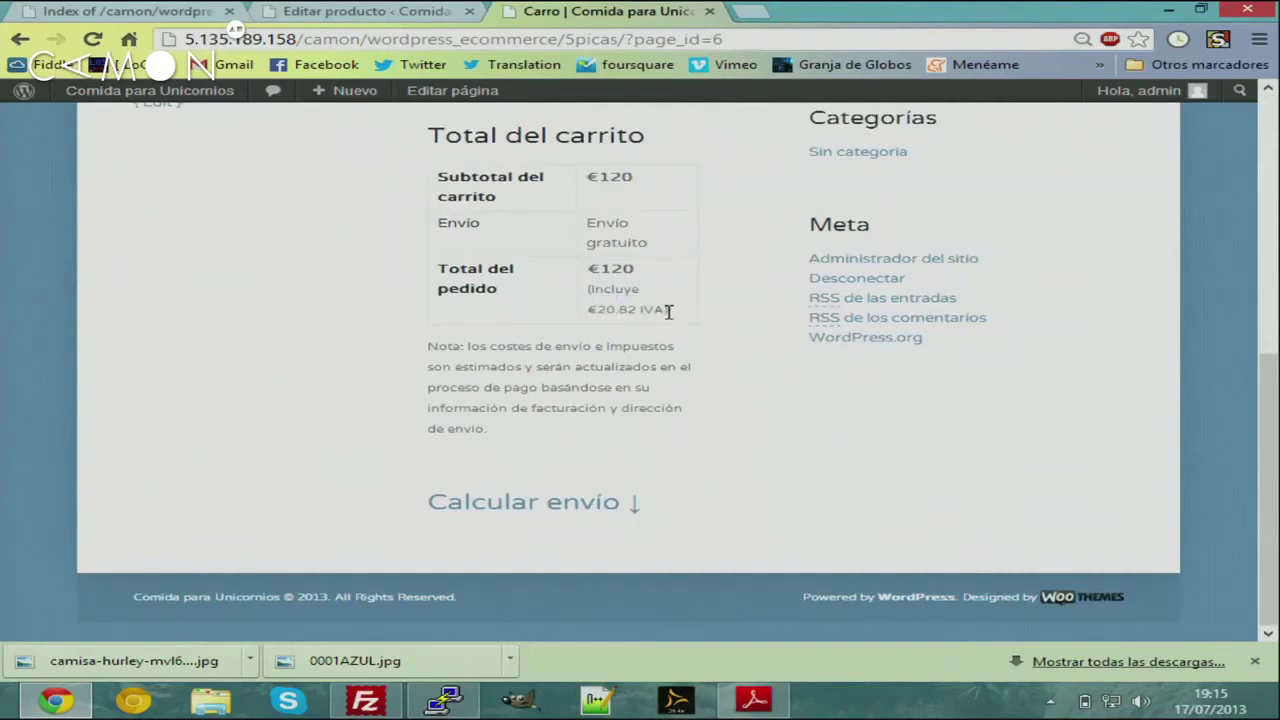
pyautogui.scroll(3, 694, 330)
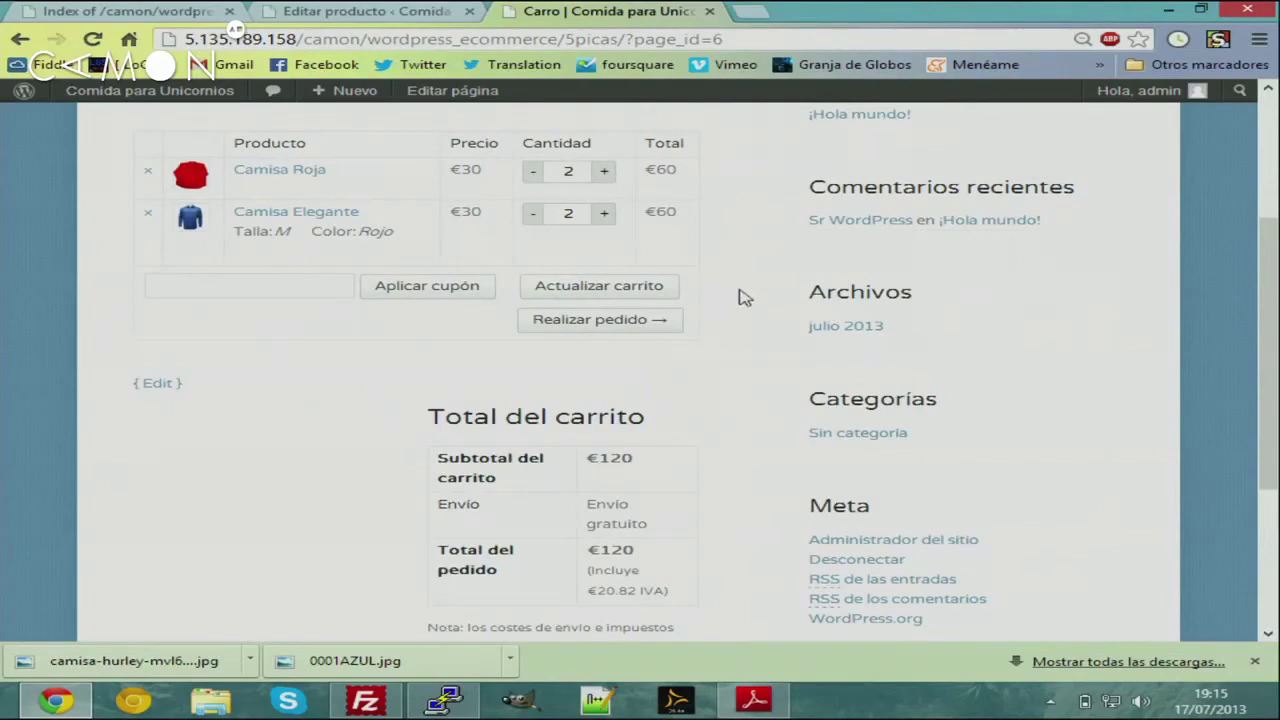
pyautogui.moveTo(1276, 337); pyautogui.dragTo(1276, 262)
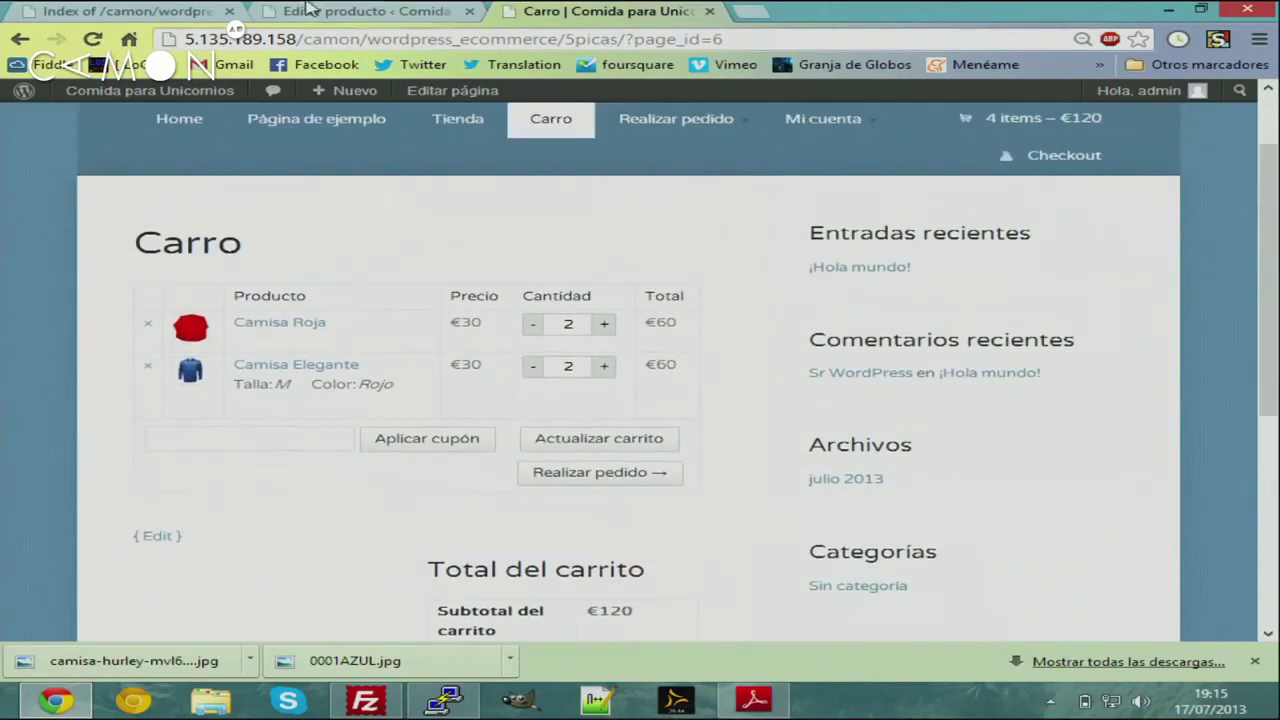
# Return to the store administration and look at the new product form and the product attributes page
pyautogui.click(350, 11)
pyautogui.click(115, 11)
pyautogui.click(345, 12)
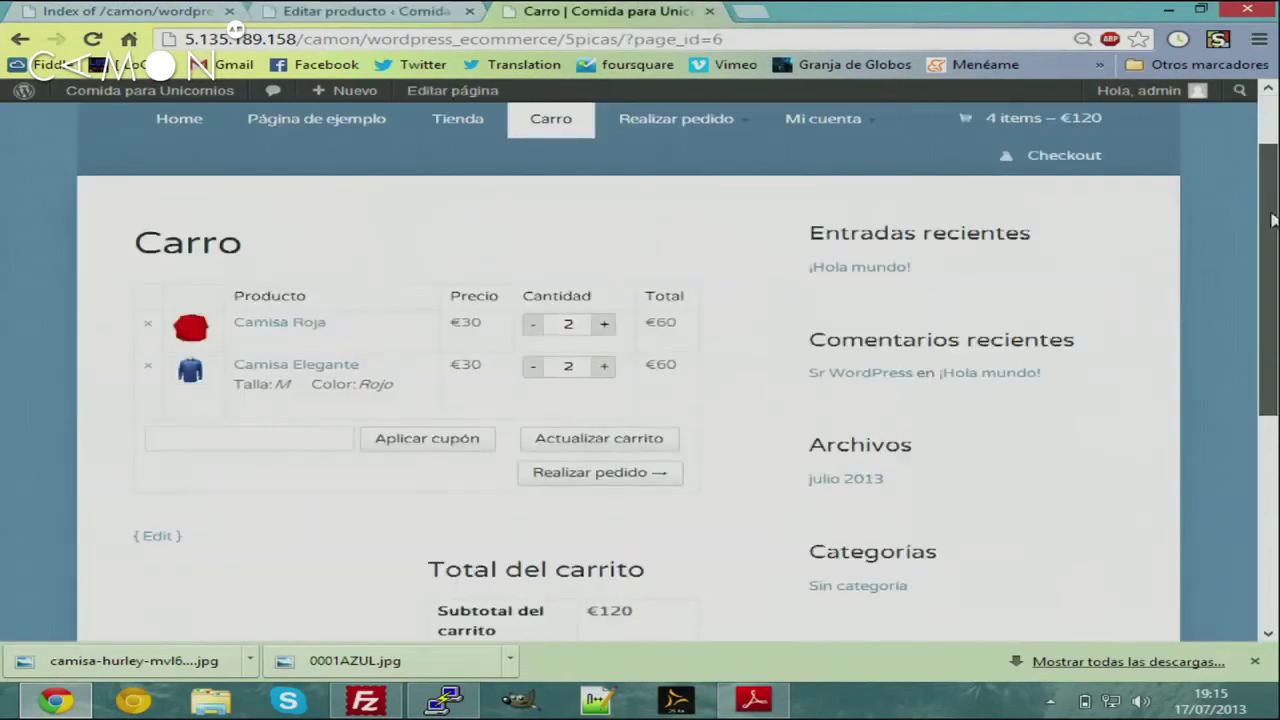
pyautogui.moveTo(1275, 240); pyautogui.dragTo(1274, 336)
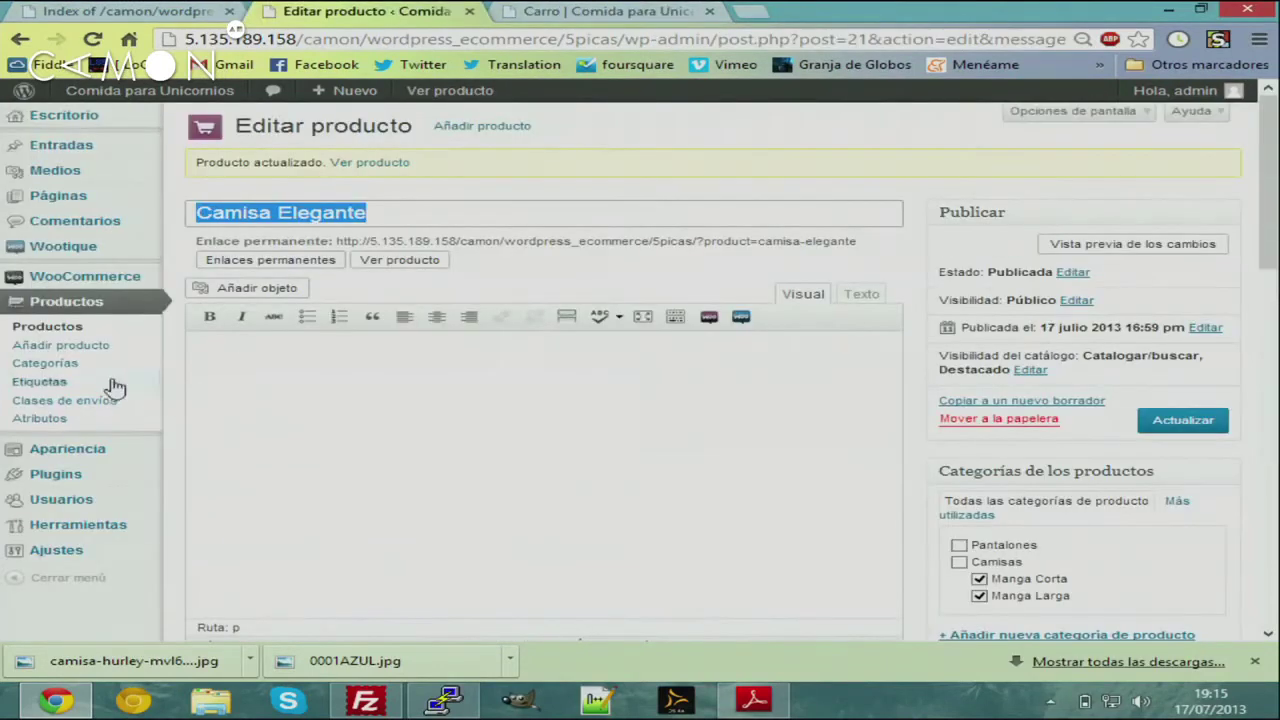
pyautogui.click(82, 346)
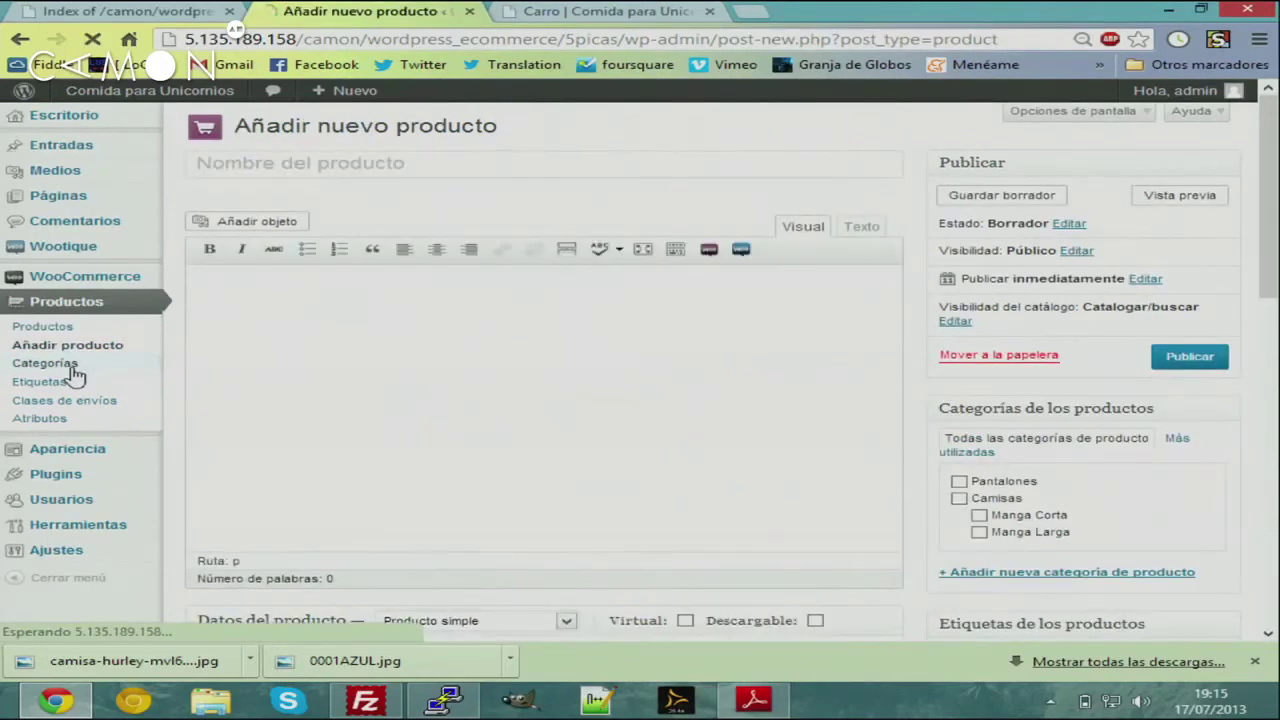
pyautogui.click(72, 367)
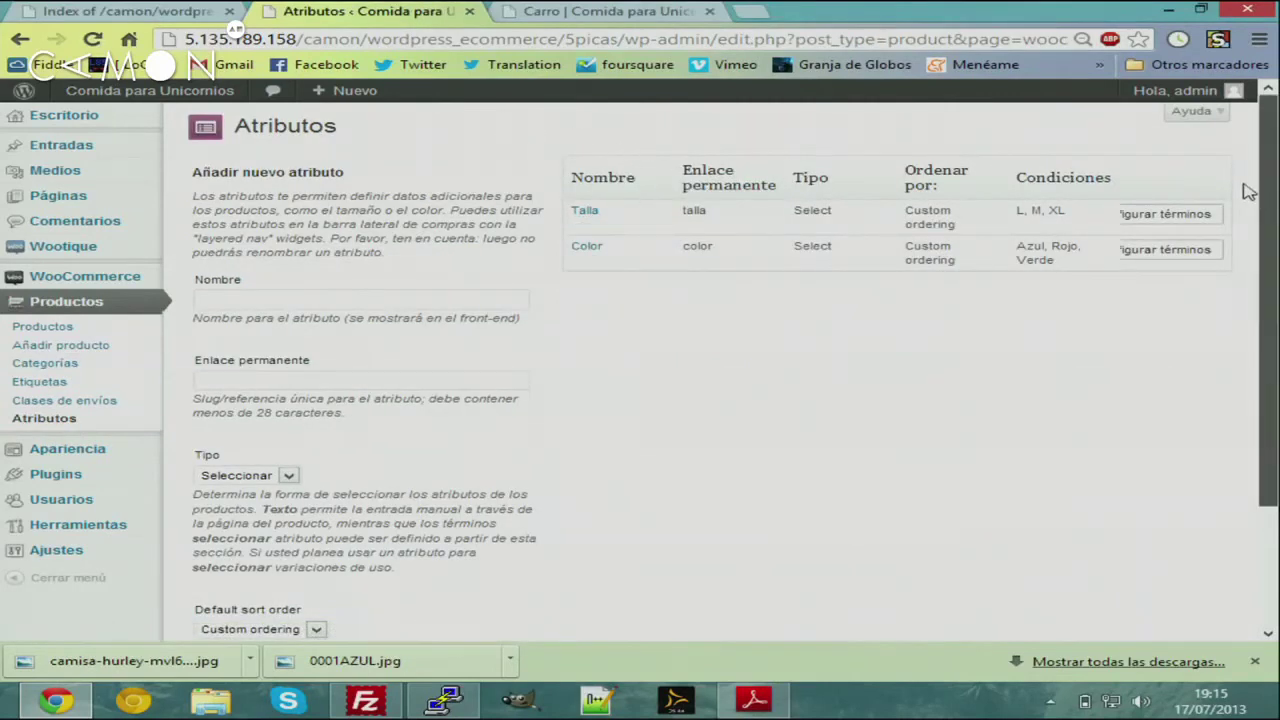
# Open the Estándar tax rates in the WooCommerce settings and read the help for the State Code and Código postal columns
pyautogui.click(92, 280)
pyautogui.click(40, 357)
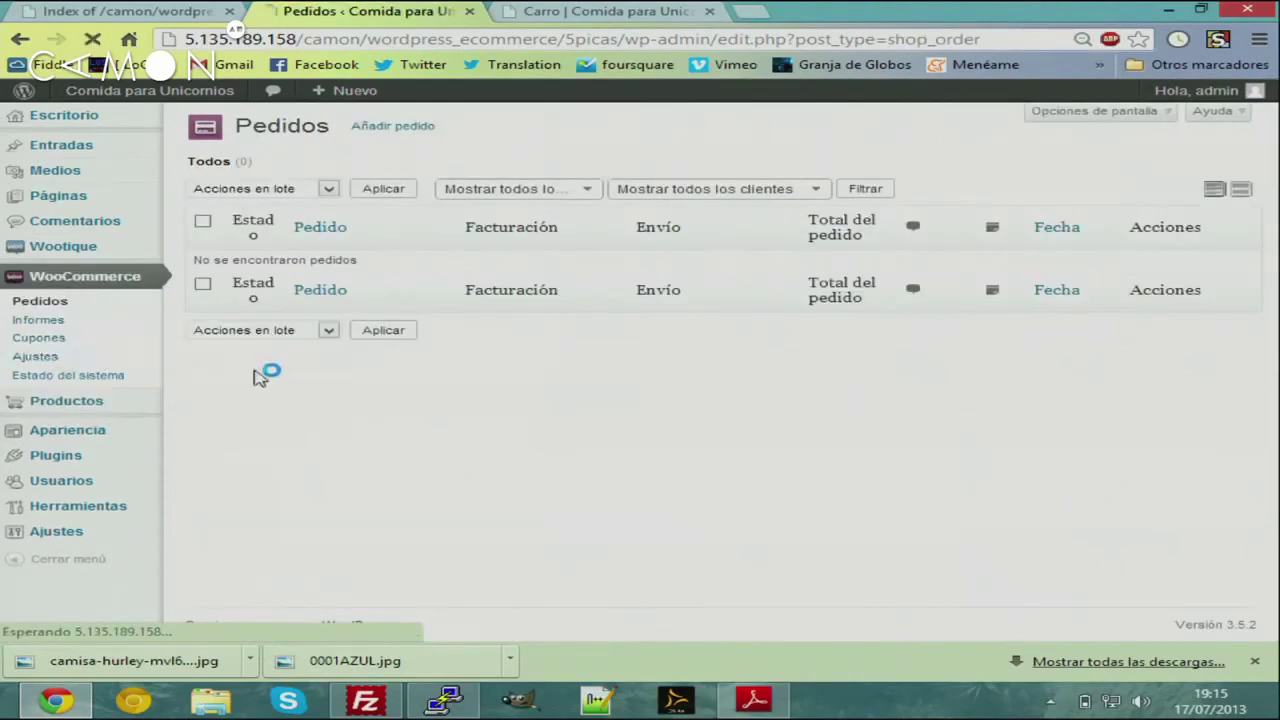
pyautogui.click(740, 127)
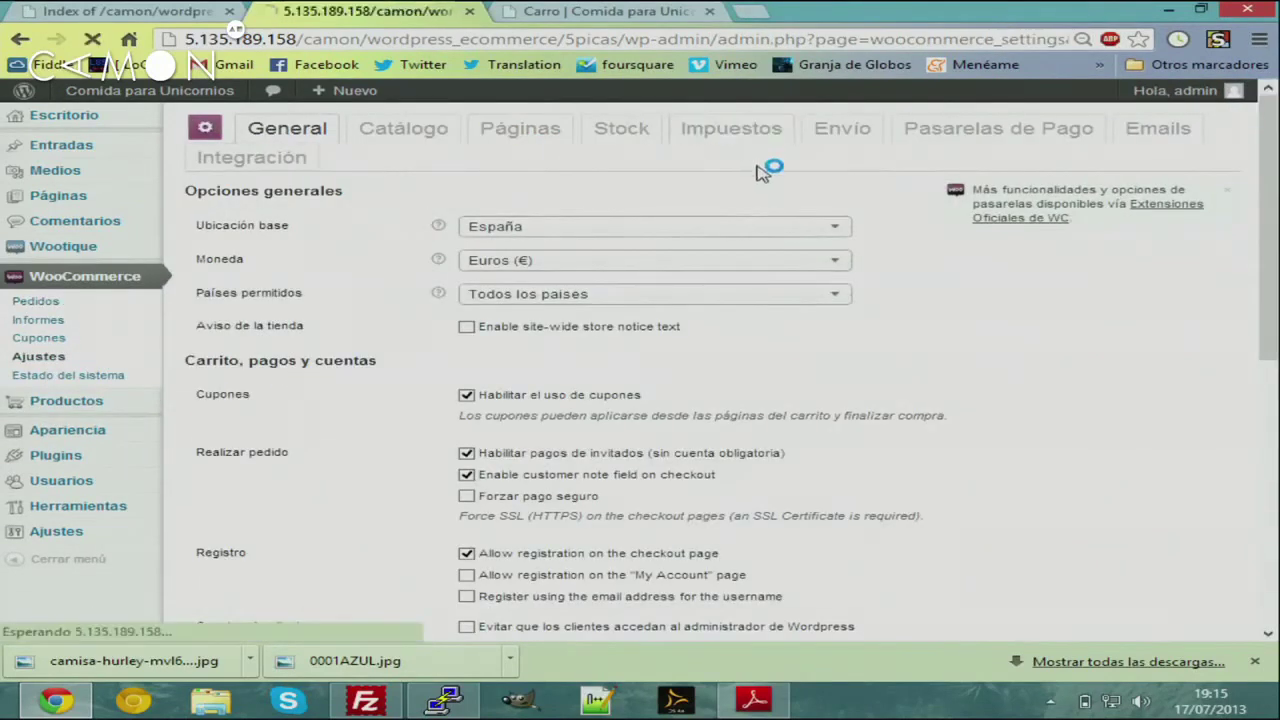
pyautogui.click(518, 190)
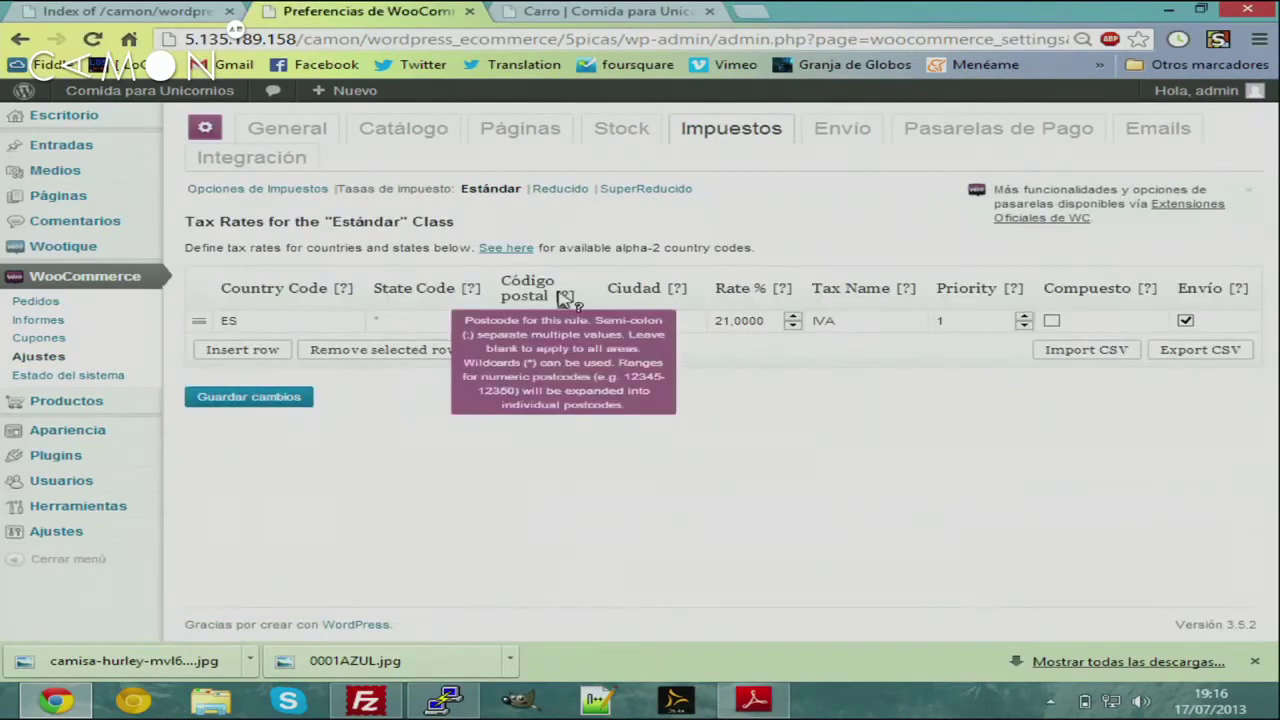
pyautogui.moveTo(474, 294)
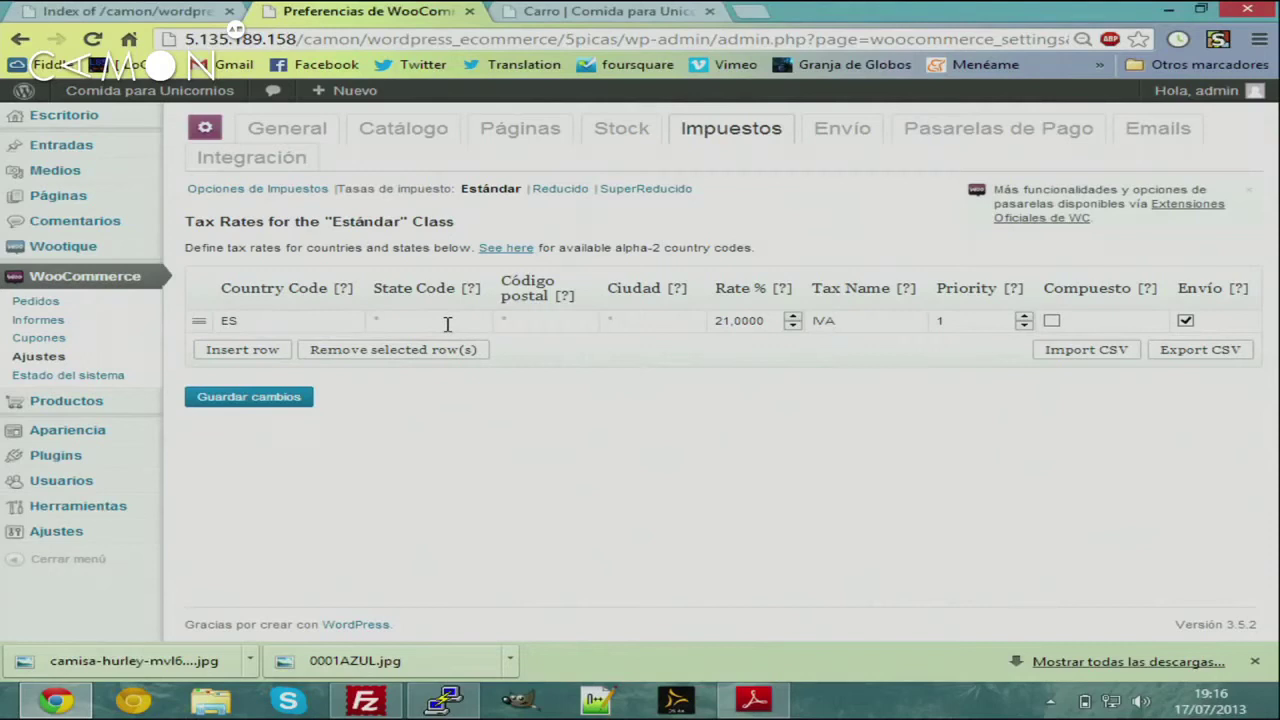
pyautogui.moveTo(565, 295)
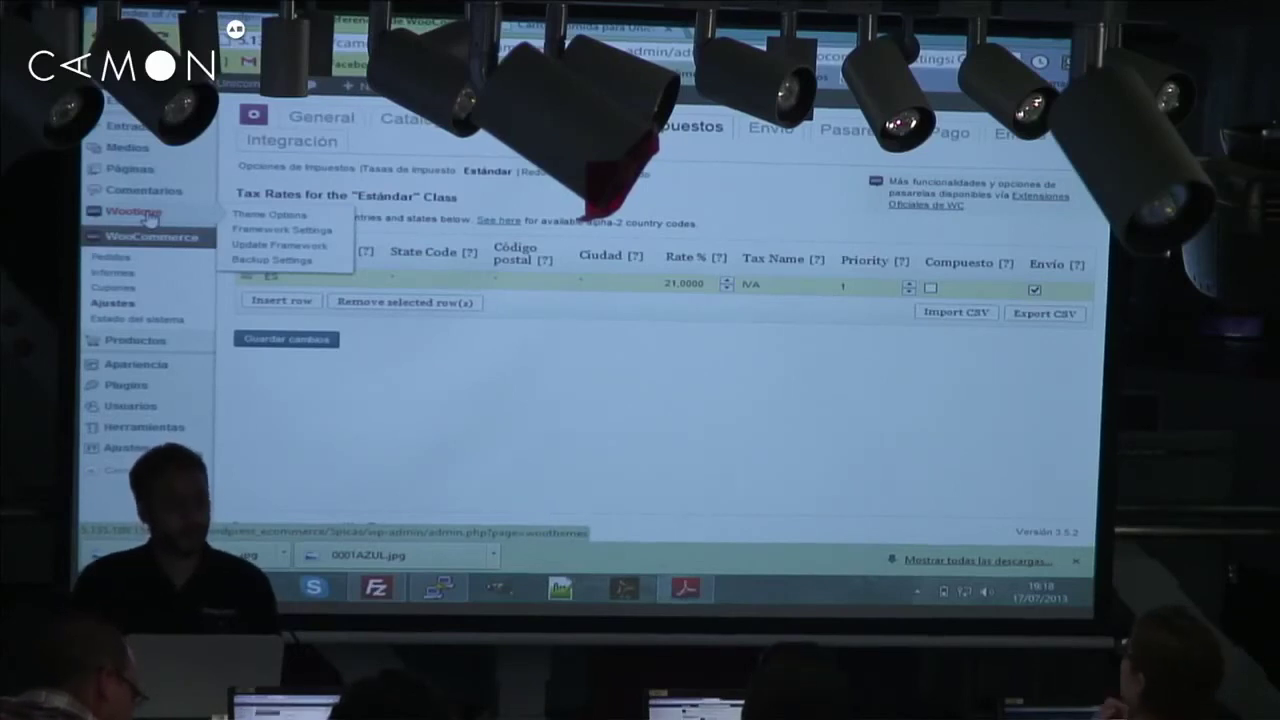
# Open the Wootique theme options and look through Homepage Settings and Styling Options
pyautogui.click(148, 218)
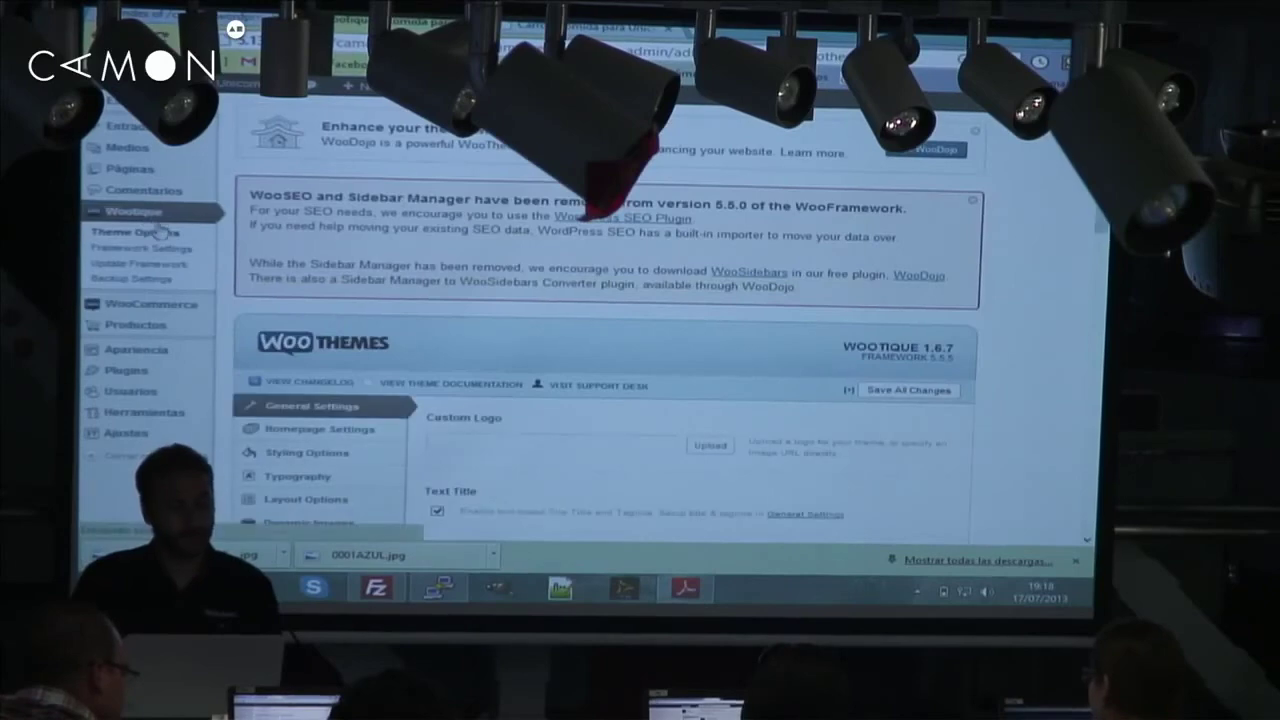
pyautogui.scroll(-3, 371, 297)
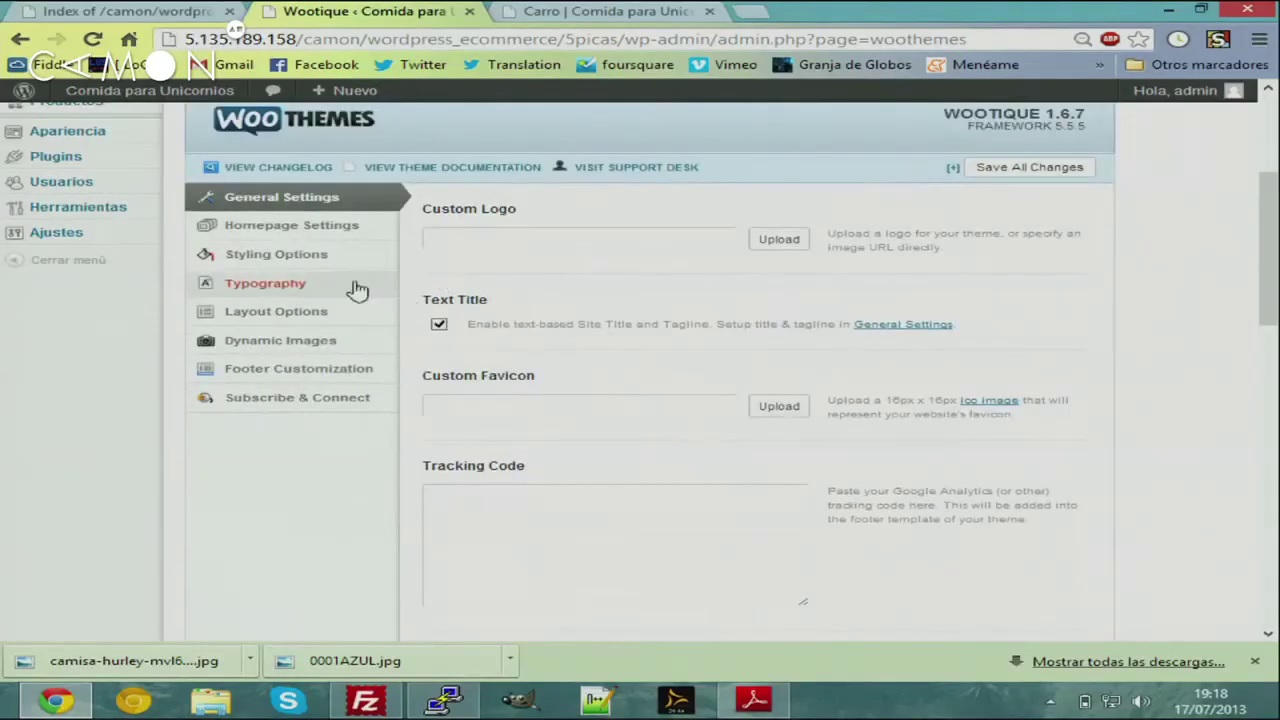
pyautogui.click(363, 235)
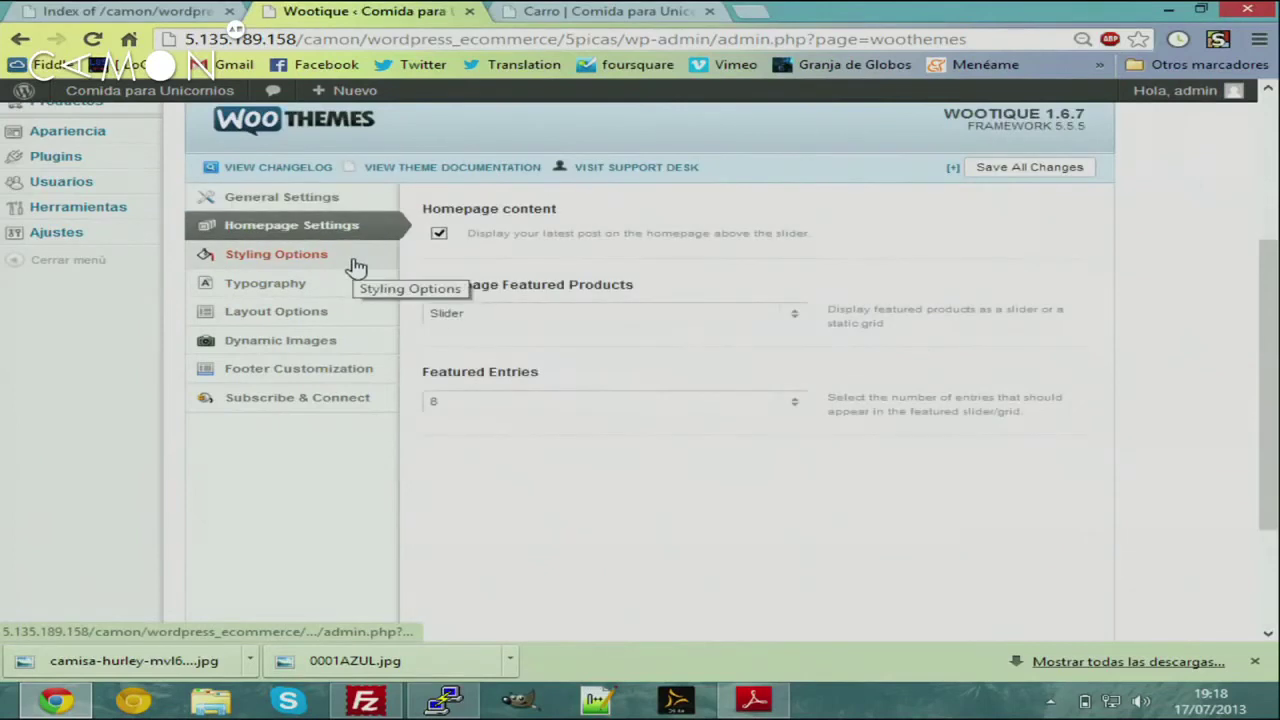
pyautogui.click(354, 262)
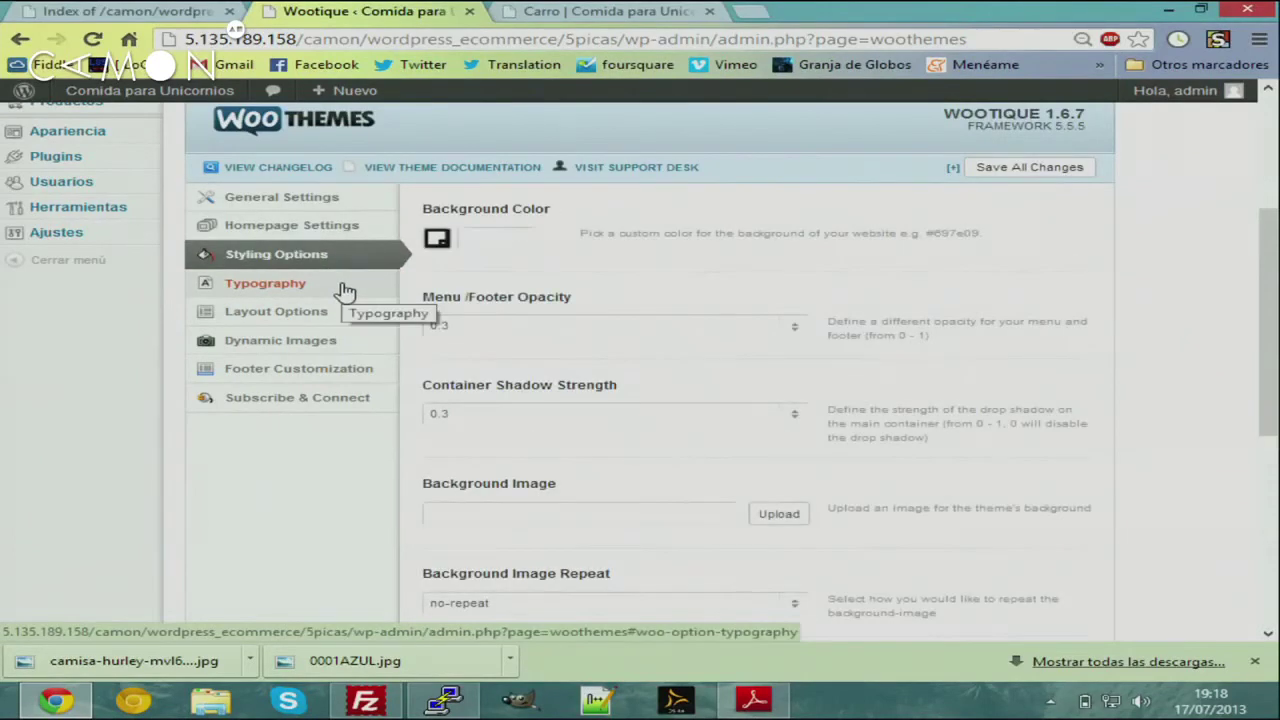
pyautogui.scroll(3, 180, 190)
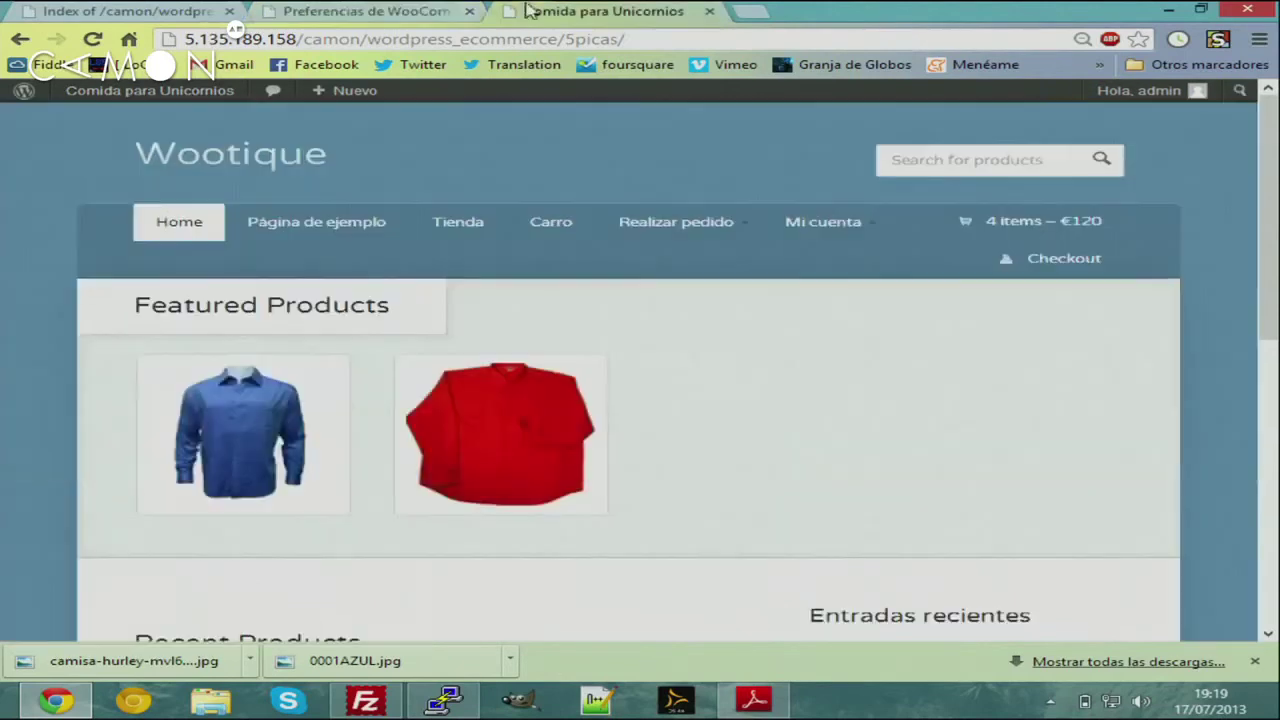
# Proceed from the shop's cart to checkout and choose Transferencia bancaria directa as the payment method
pyautogui.click(1046, 240)
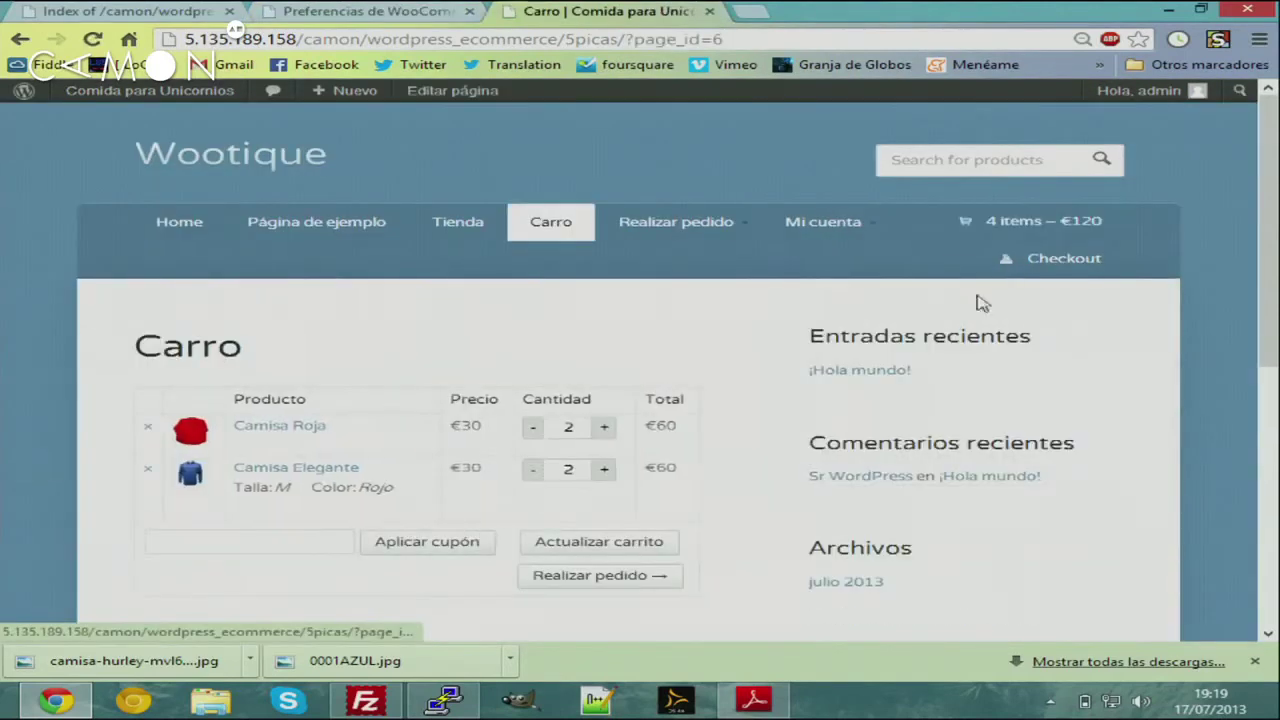
pyautogui.click(590, 575)
pyautogui.scroll(-10, 286, 394)
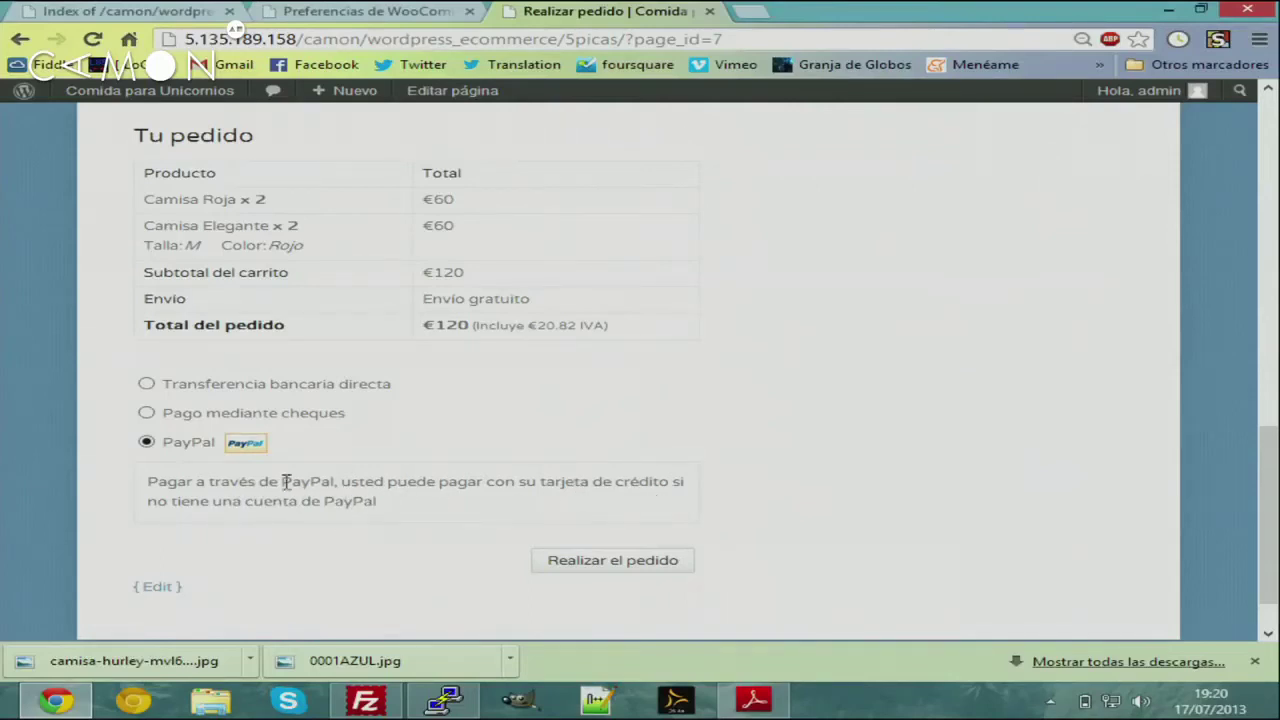
pyautogui.click(148, 413)
pyautogui.click(385, 385)
# Fill in the checkout billing form with the customer's street address, postcode, city, province and phone number
pyautogui.scroll(2, 500, 413)
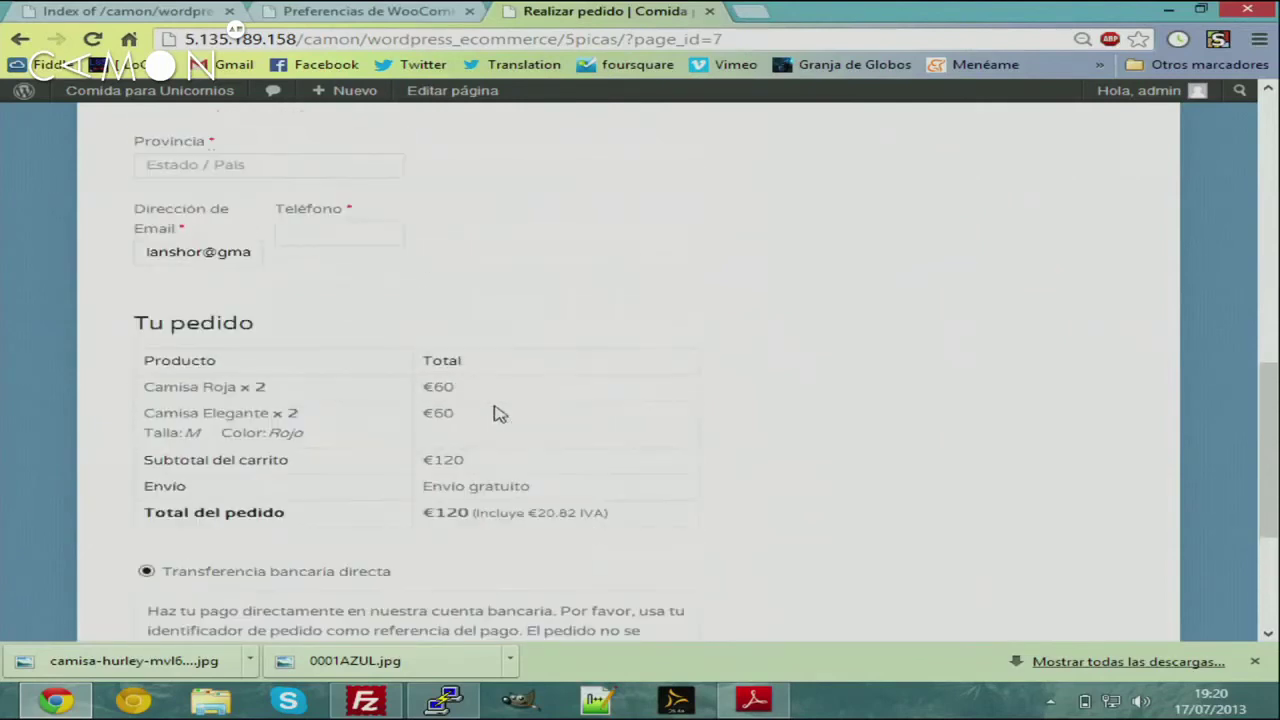
pyautogui.scroll(5, 290, 323)
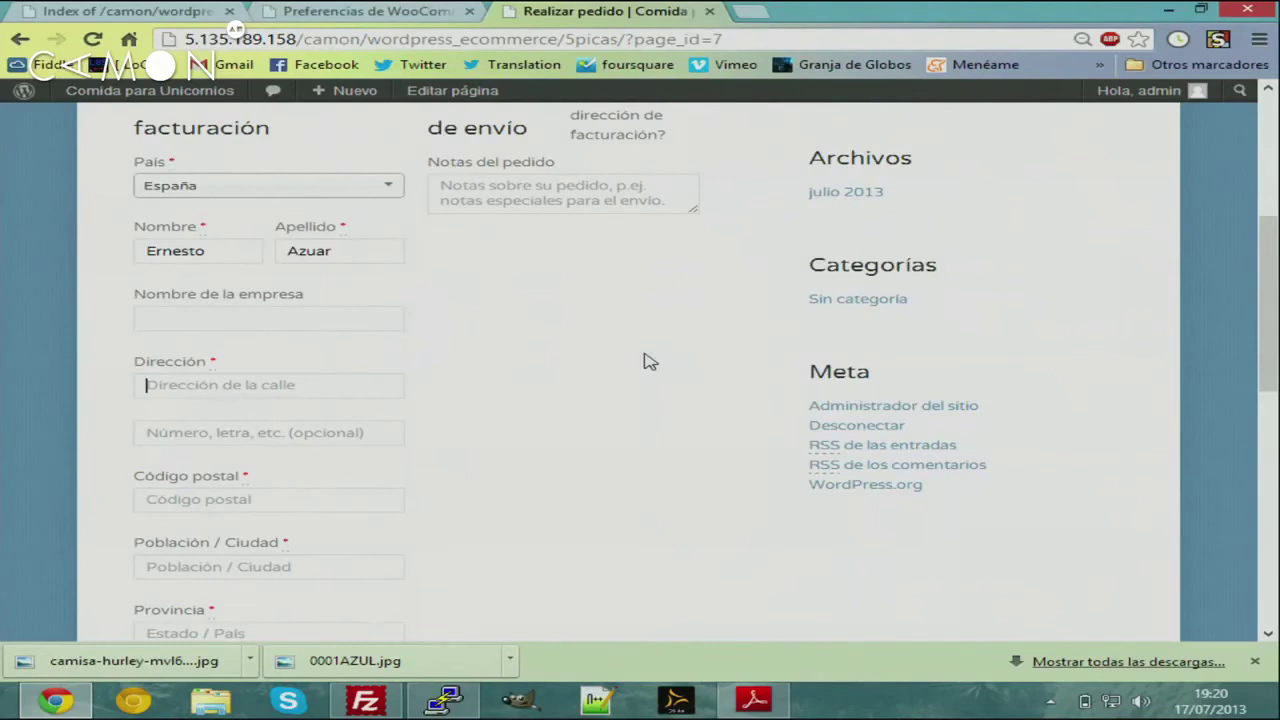
pyautogui.scroll(-2, 606, 371)
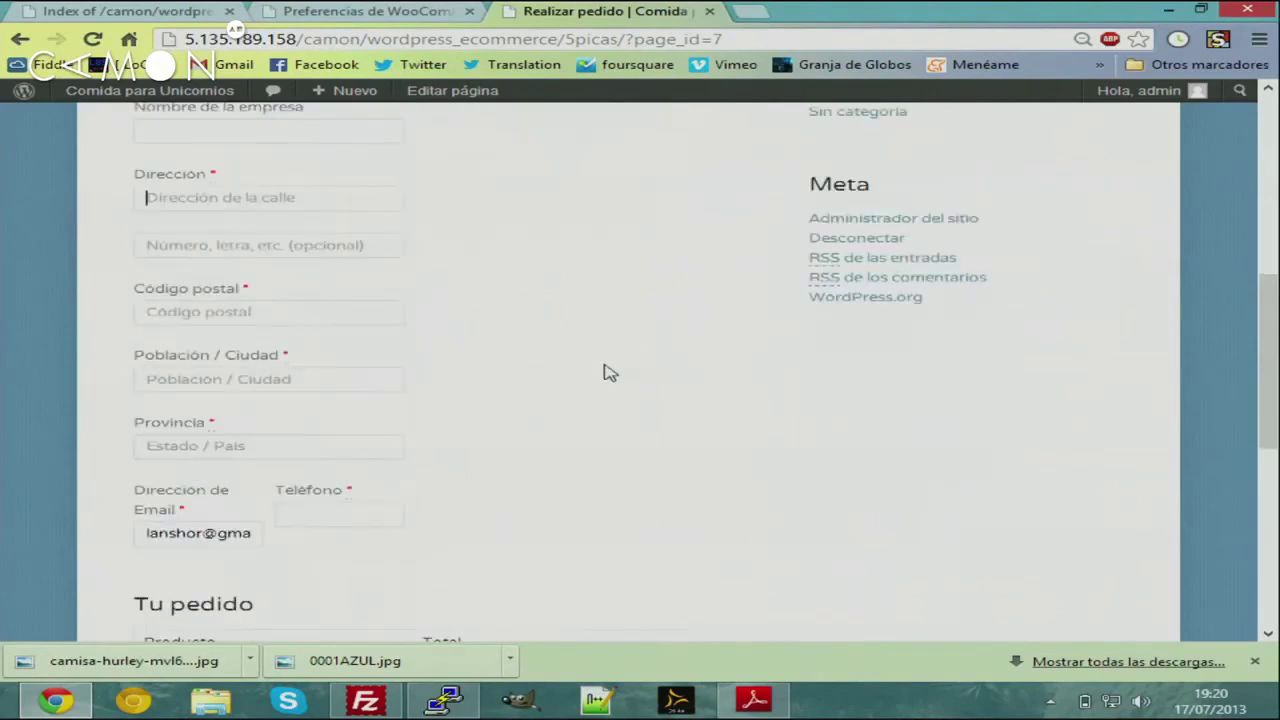
pyautogui.write('Avda. Imag')
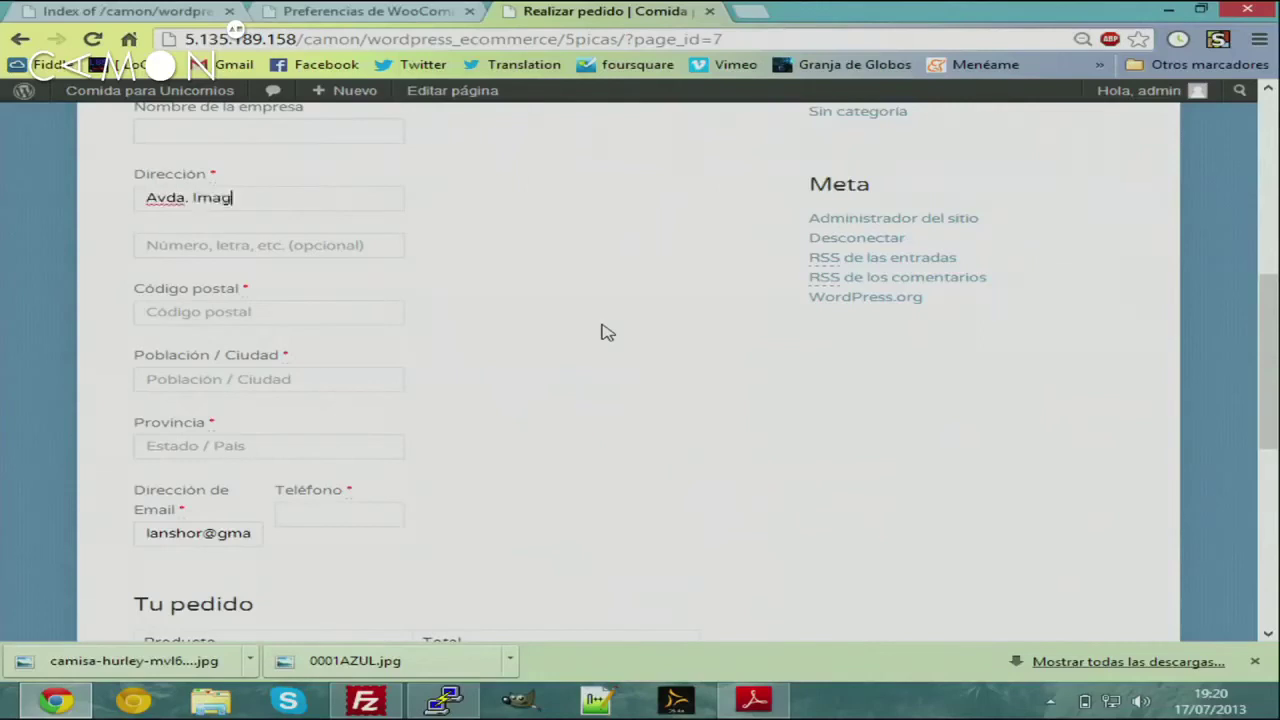
pyautogui.write('03030')
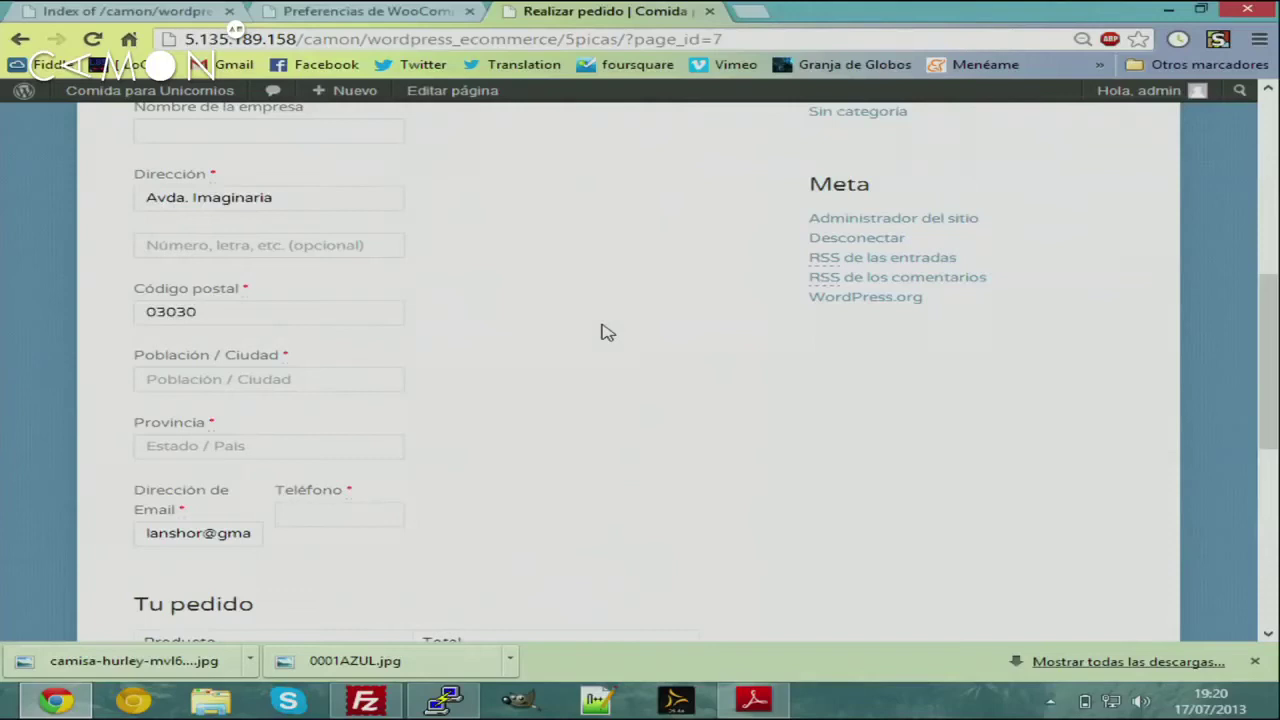
pyautogui.write('Al')
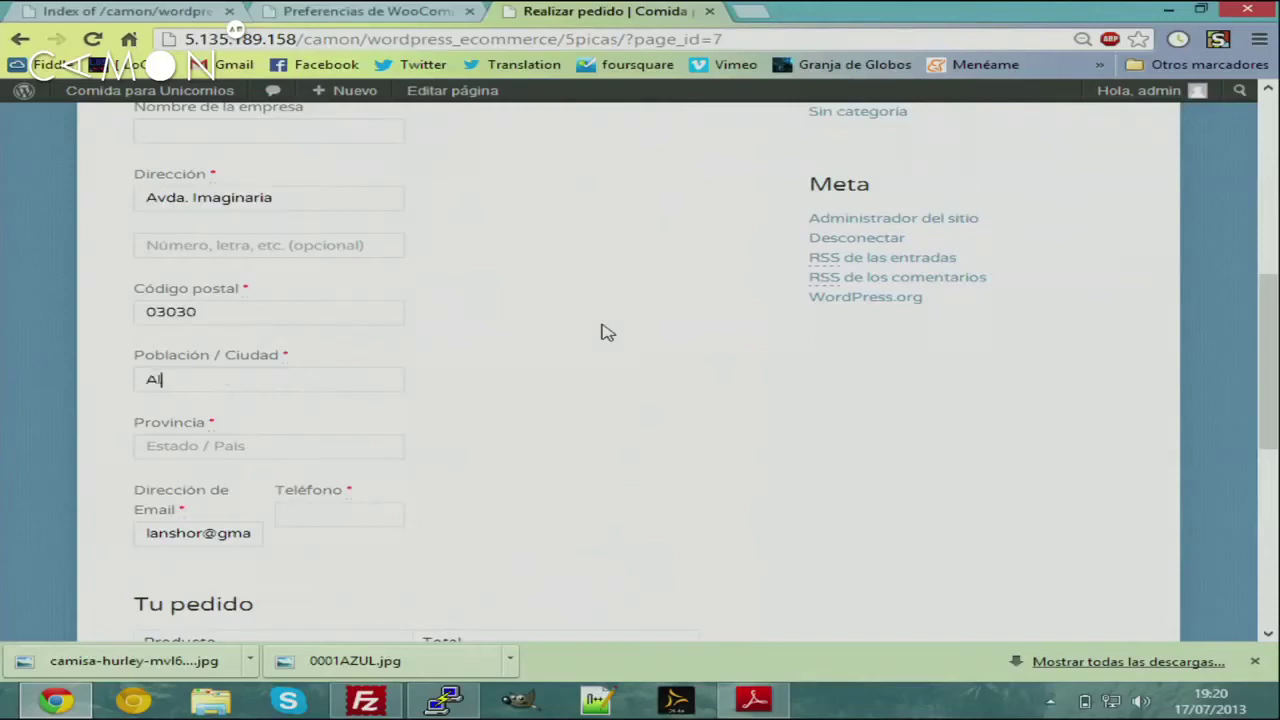
pyautogui.press('Tab')
pyautogui.write('Alicante')
pyautogui.press('Tab')
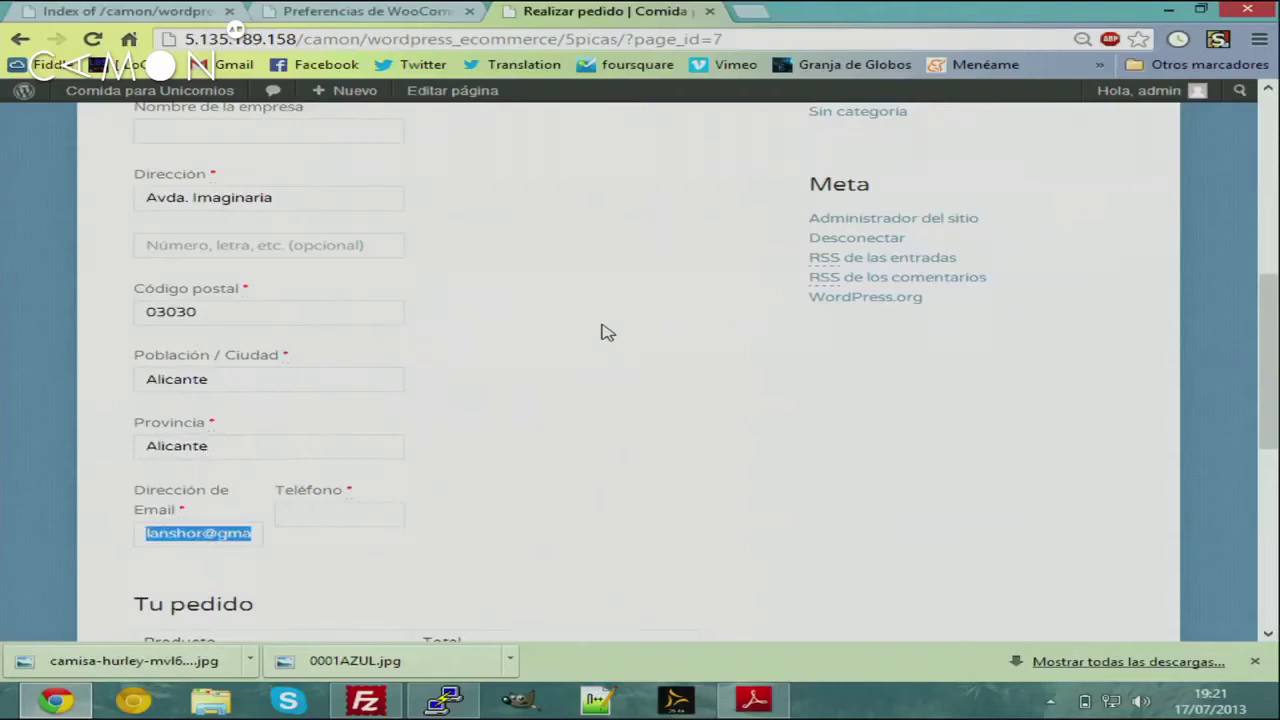
pyautogui.press('Tab')
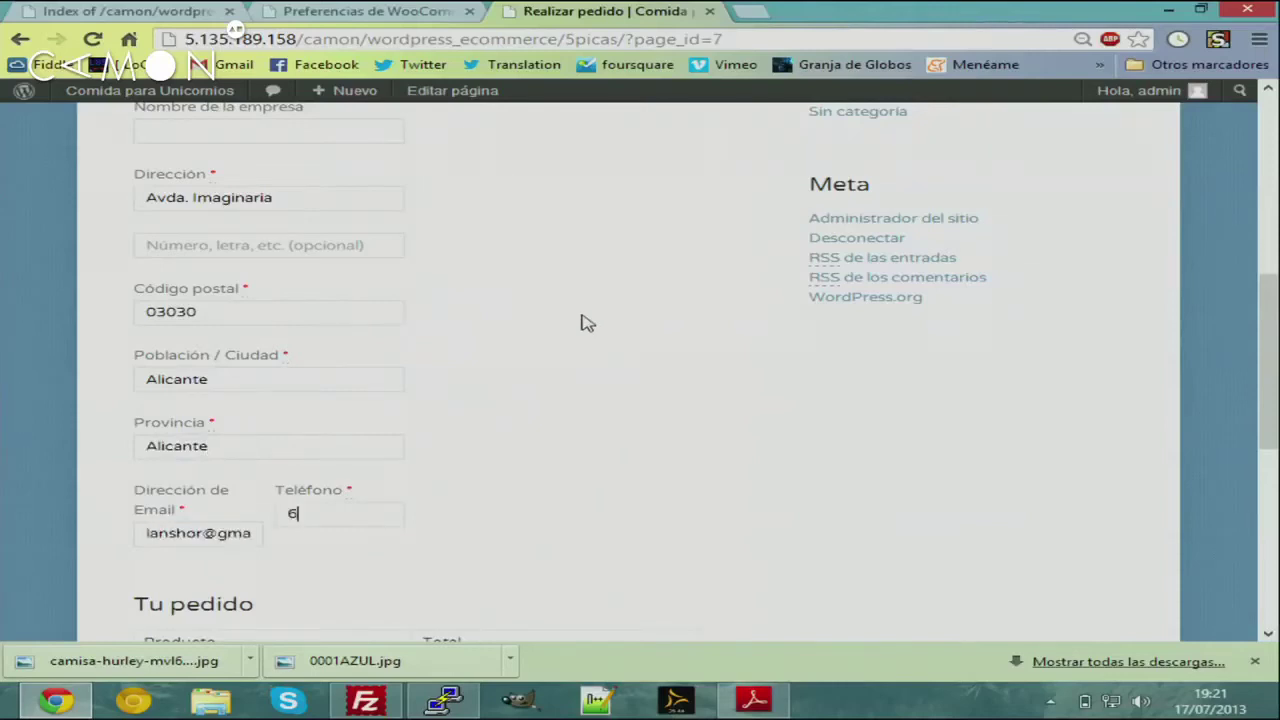
pyautogui.write('654321098')
# Place the order and review the order and customer details on the Pedido recibido page
pyautogui.scroll(-6, 700, 378)
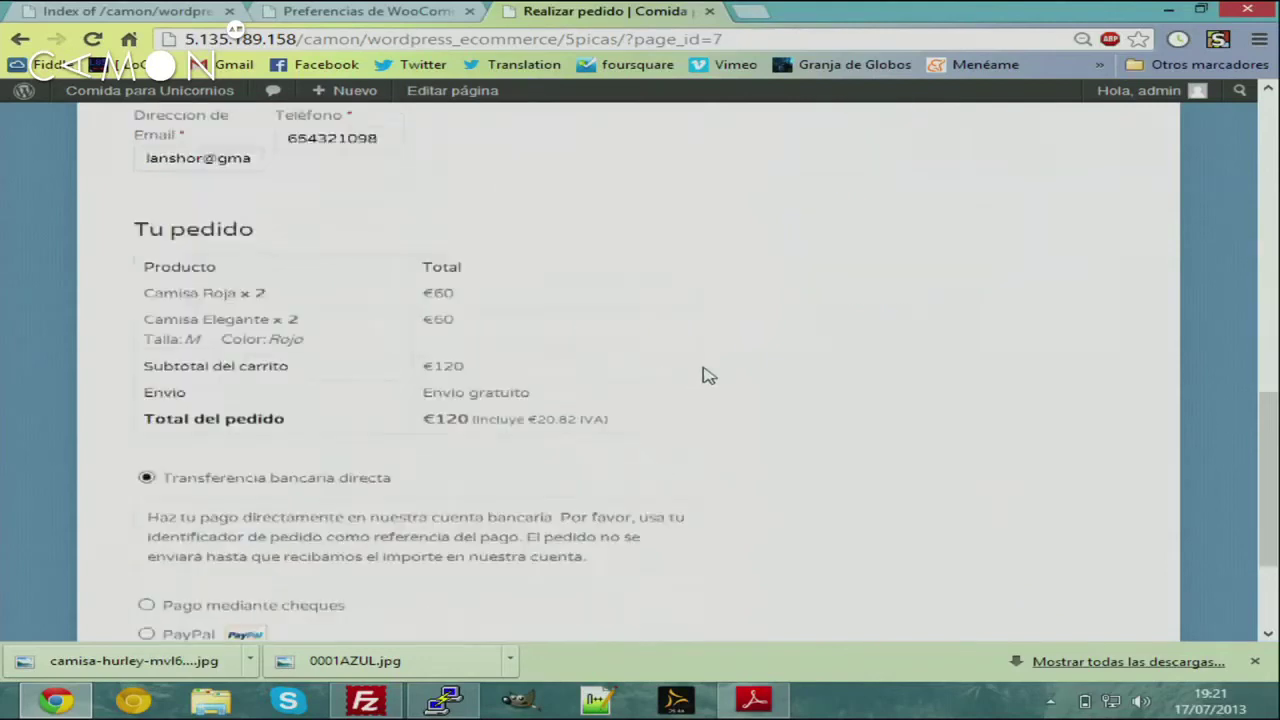
pyautogui.click(637, 495)
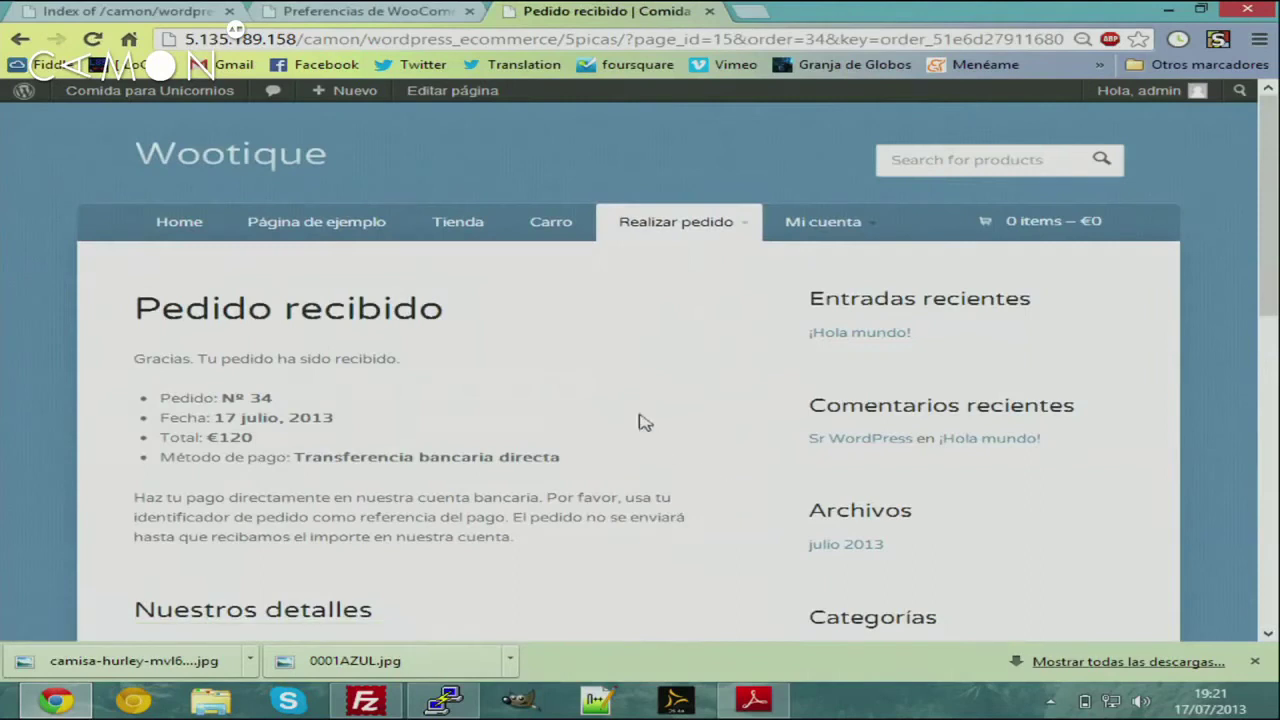
pyautogui.scroll(-1, 597, 368)
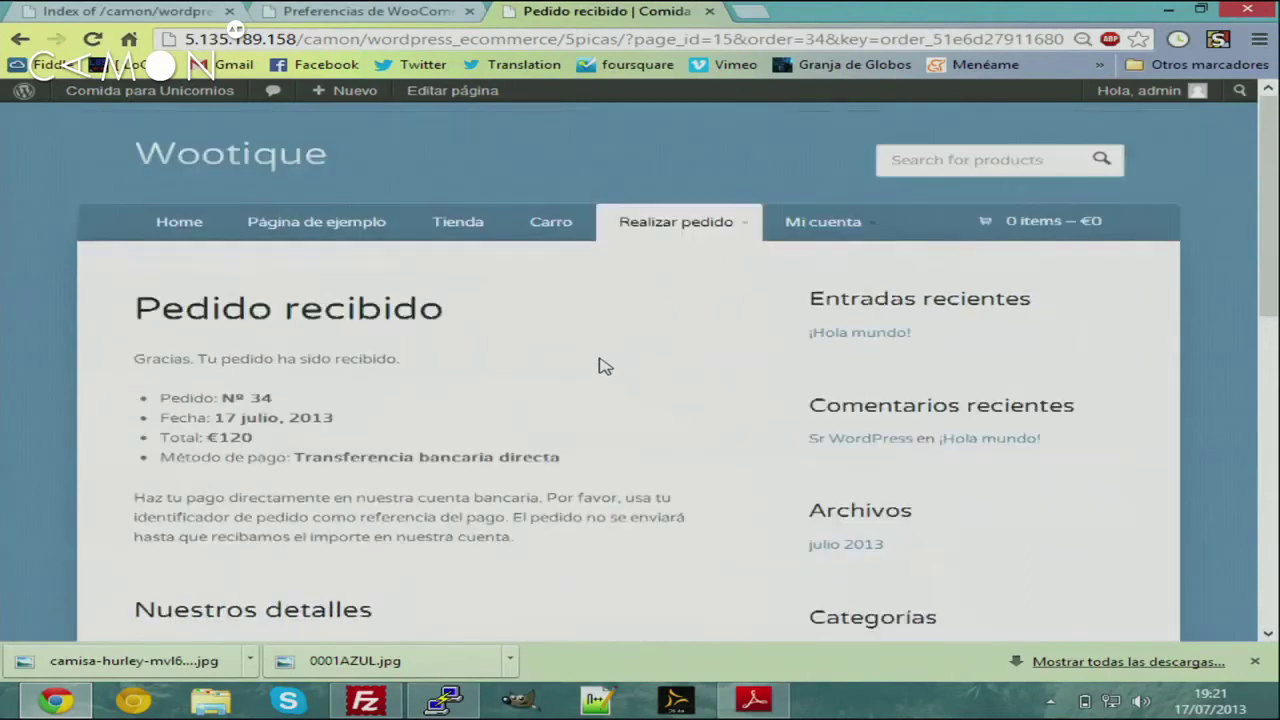
pyautogui.scroll(-7, 610, 360)
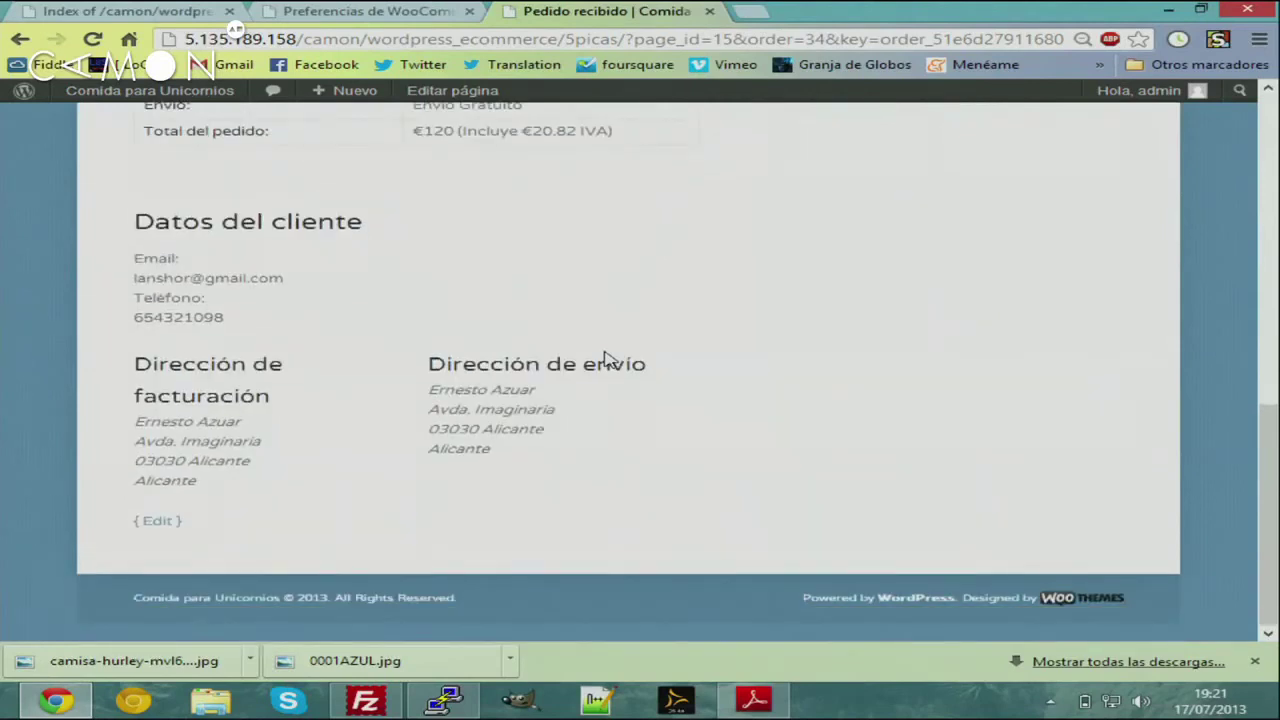
pyautogui.scroll(6, 603, 357)
# Return to the store administration and open the WooCommerce Pedidos list to examine the new order
pyautogui.click(405, 12)
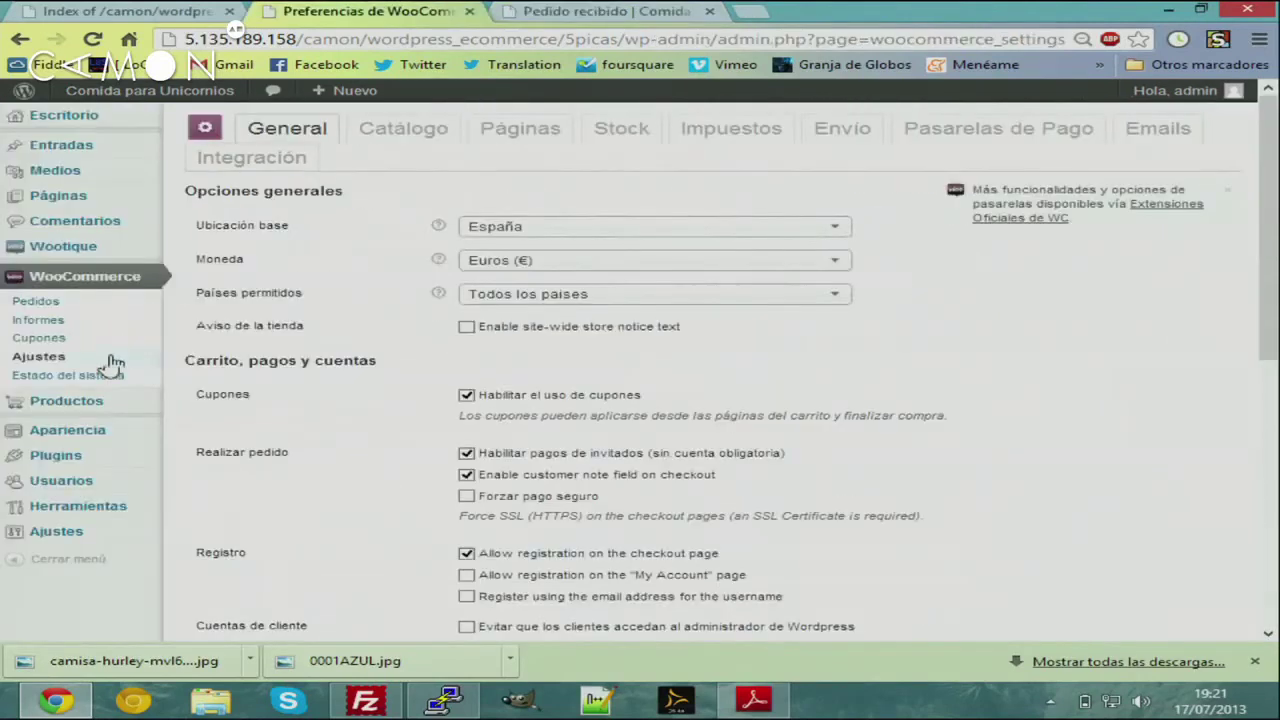
pyautogui.click(40, 301)
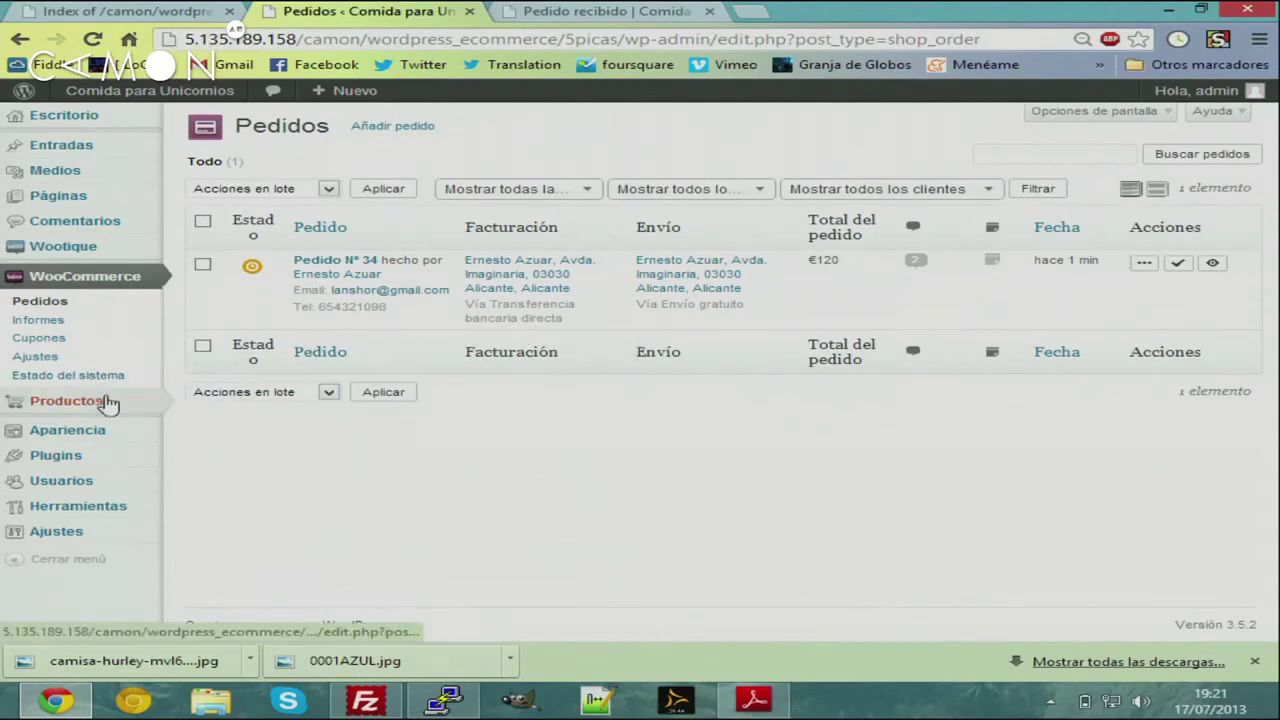
pyautogui.moveTo(110, 401)
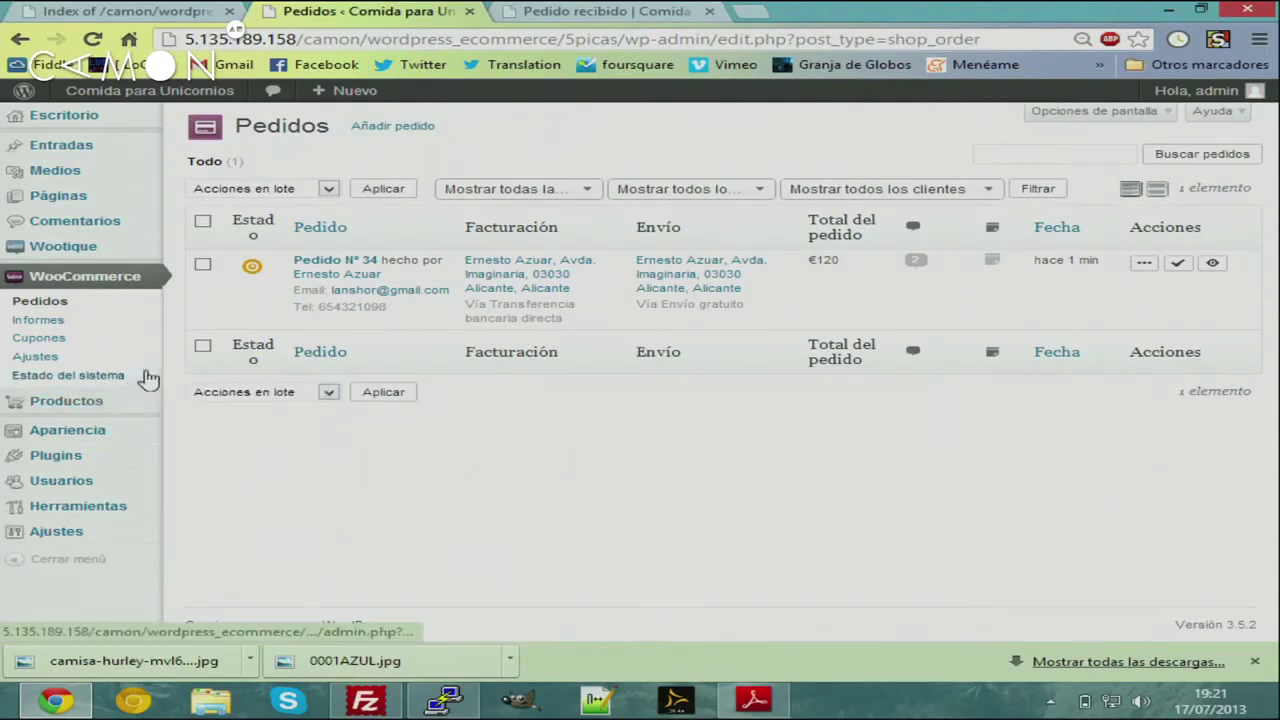
# Open the WooCommerce Envío settings and examine the shipping calculation options, the shipping destination and the list of shipping methods
pyautogui.click(89, 357)
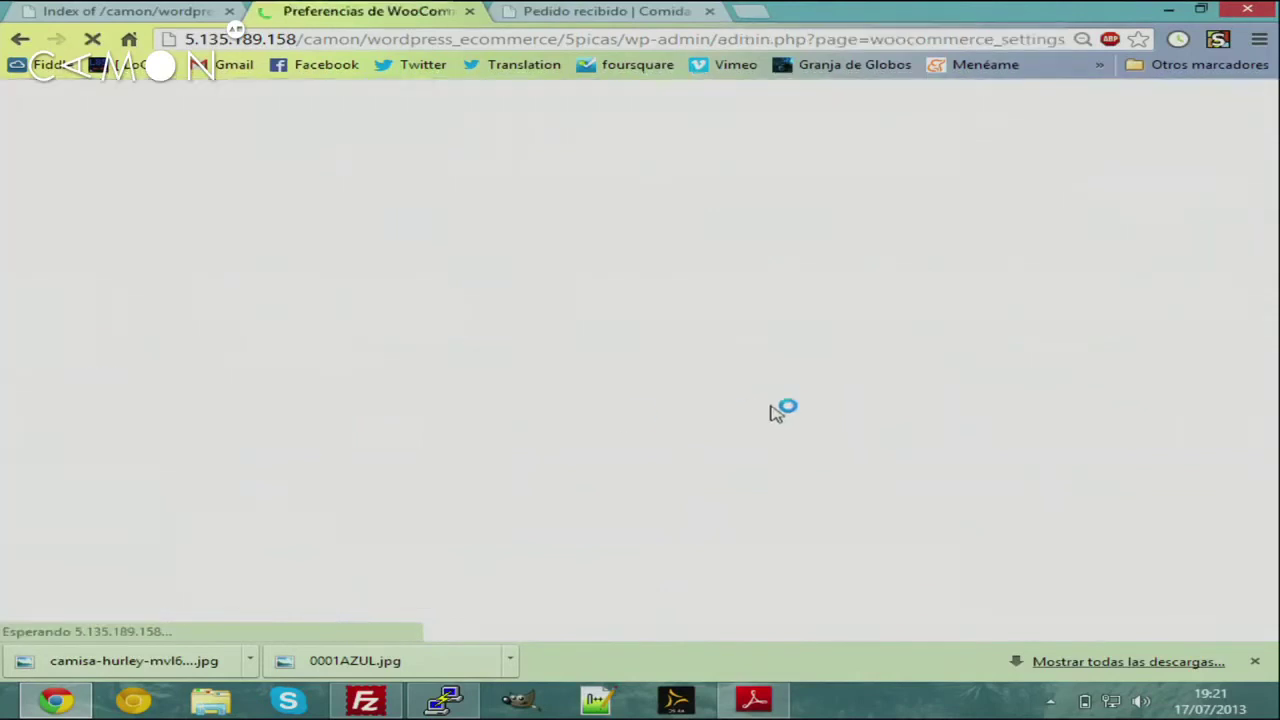
pyautogui.click(845, 132)
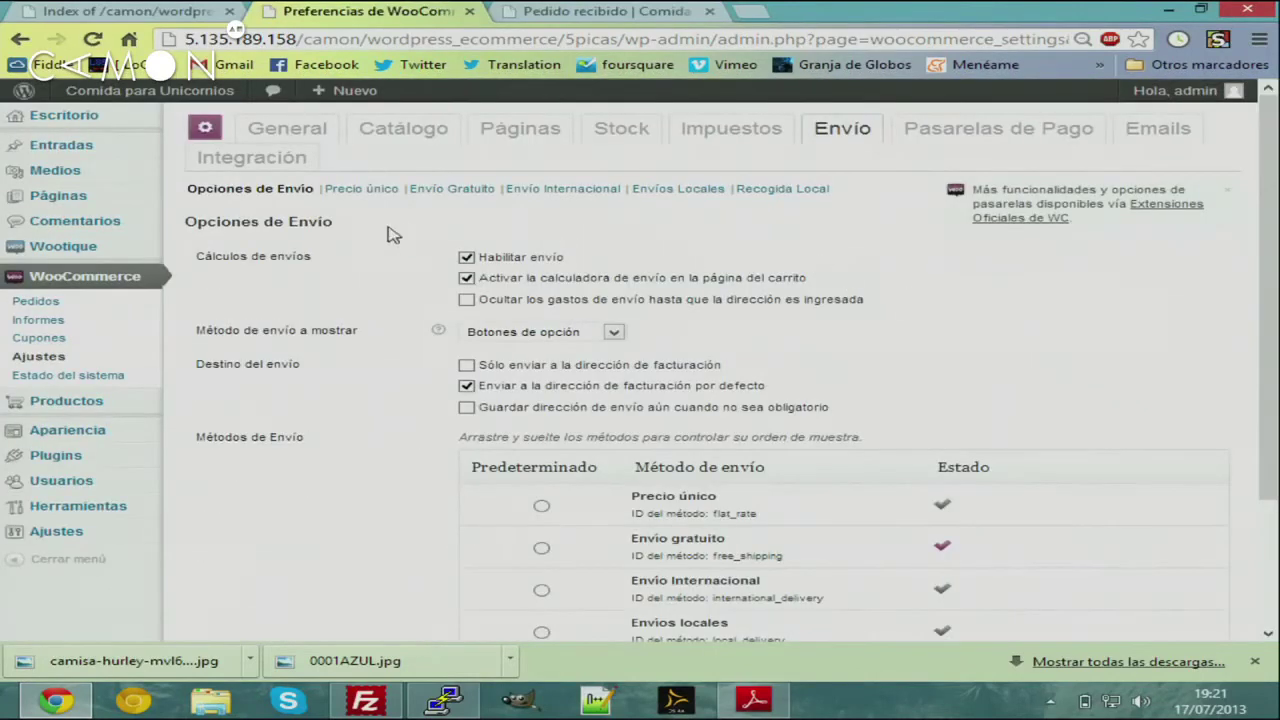
pyautogui.scroll(-2, 407, 245)
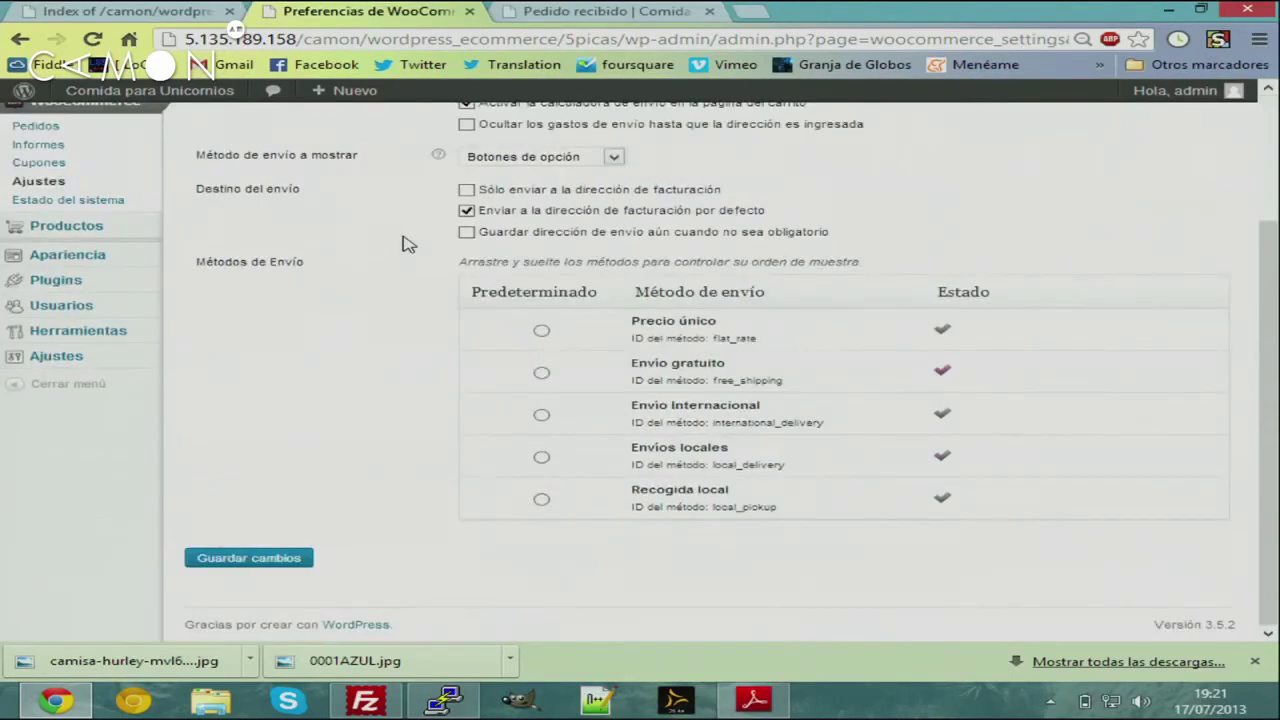
pyautogui.scroll(2, 407, 245)
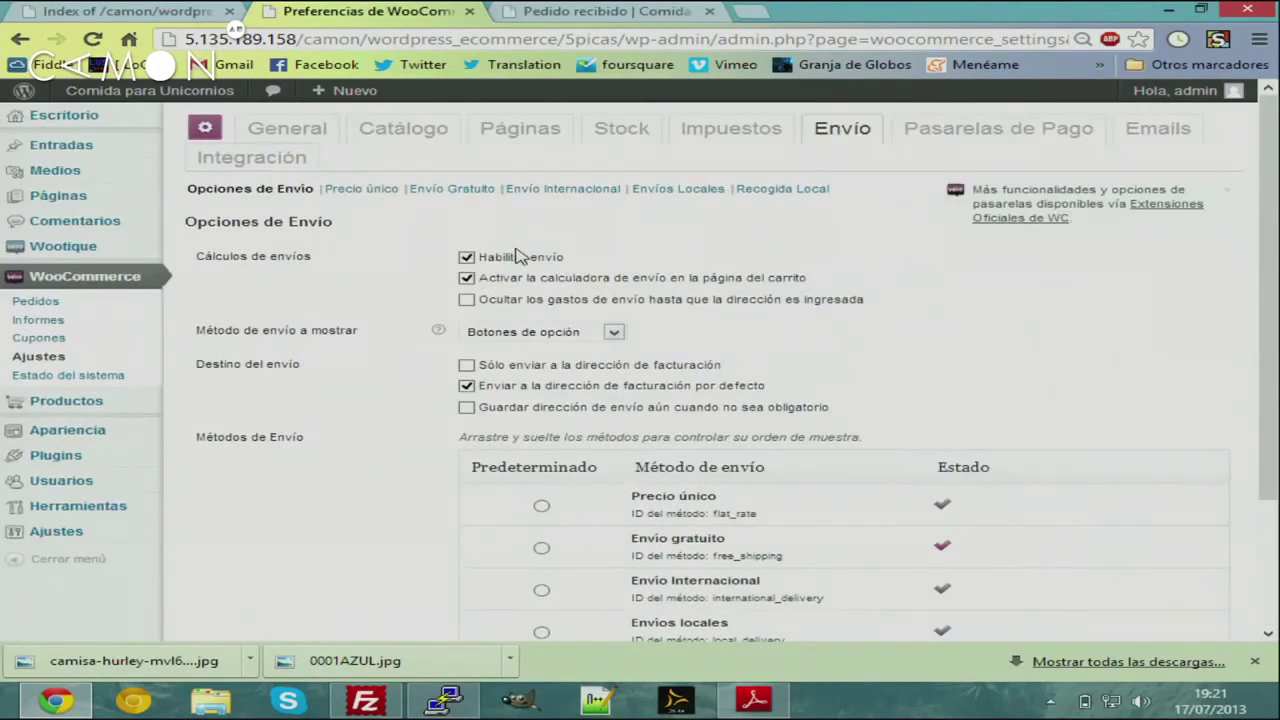
pyautogui.scroll(-2, 420, 235)
pyautogui.scroll(2, 420, 225)
pyautogui.scroll(-2, 420, 235)
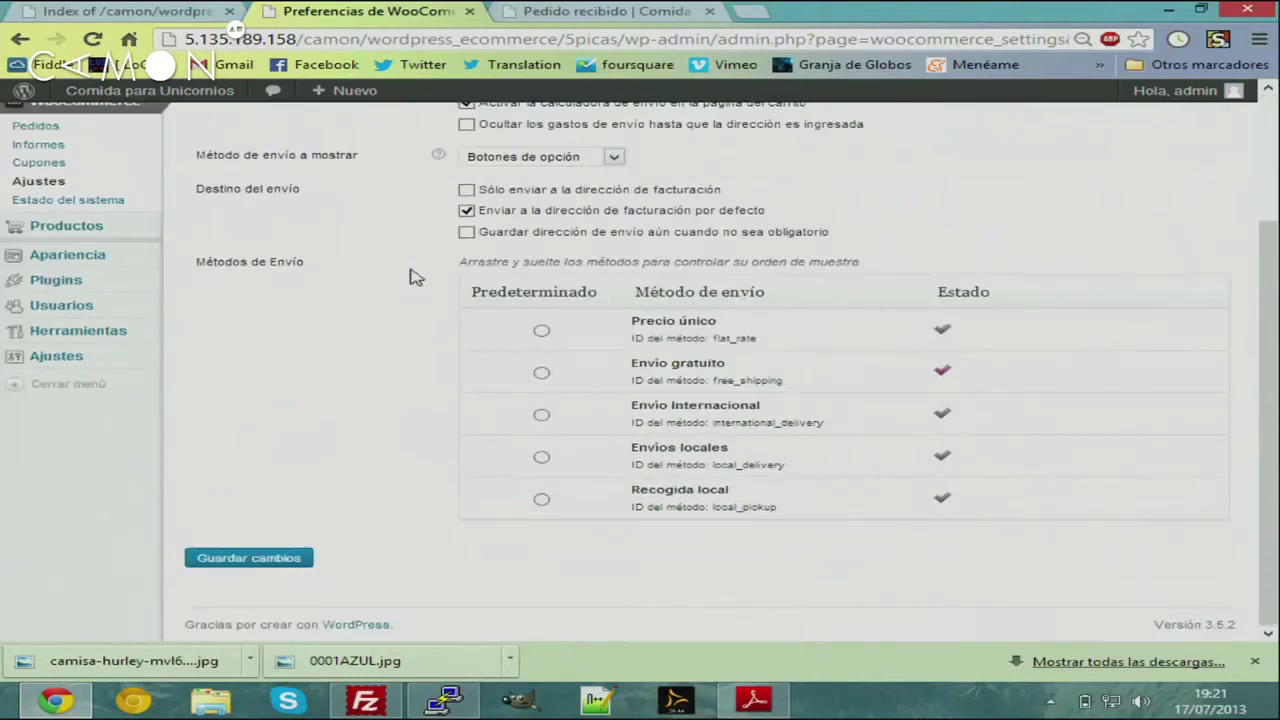
pyautogui.scroll(2, 400, 307)
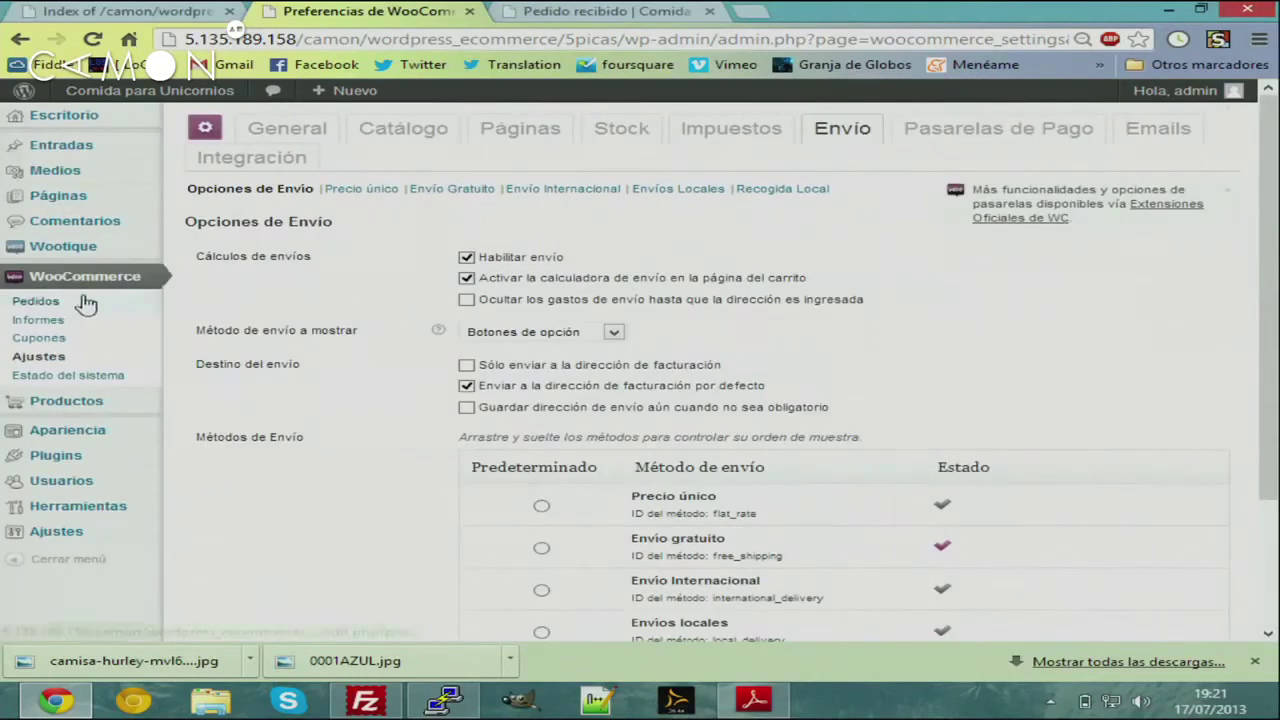
pyautogui.scroll(-2, 830, 140)
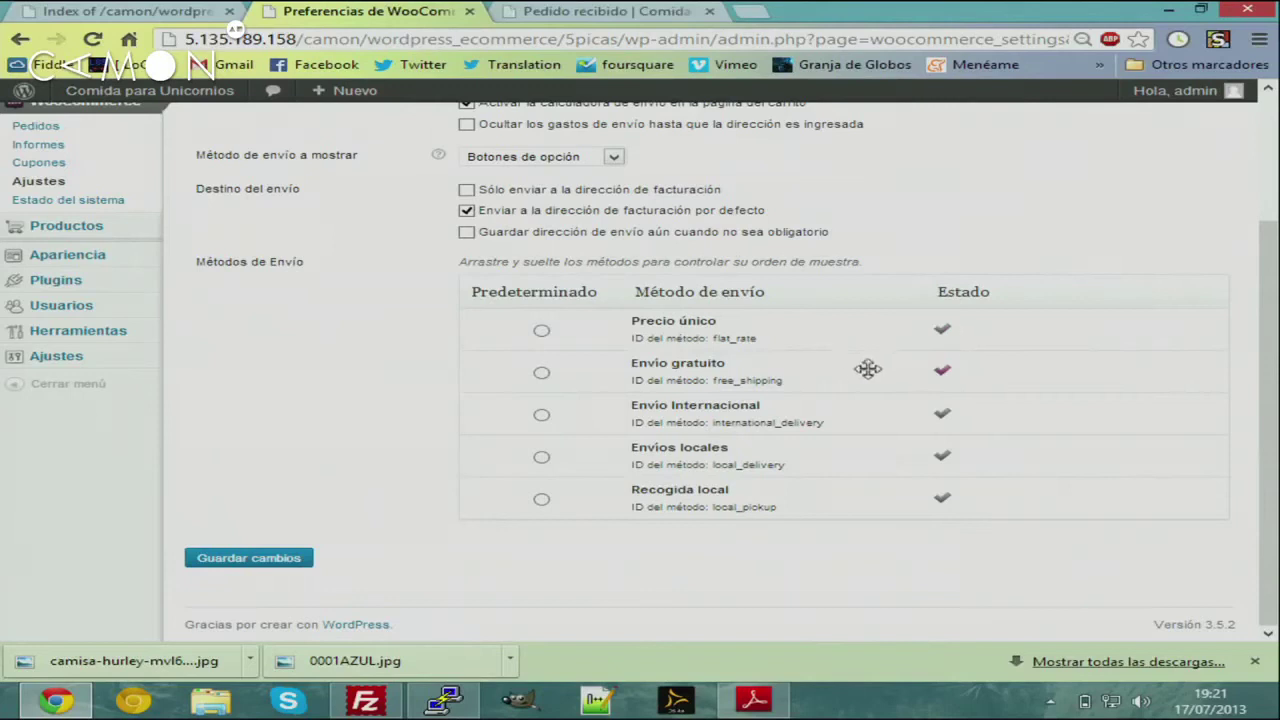
pyautogui.scroll(3, 826, 369)
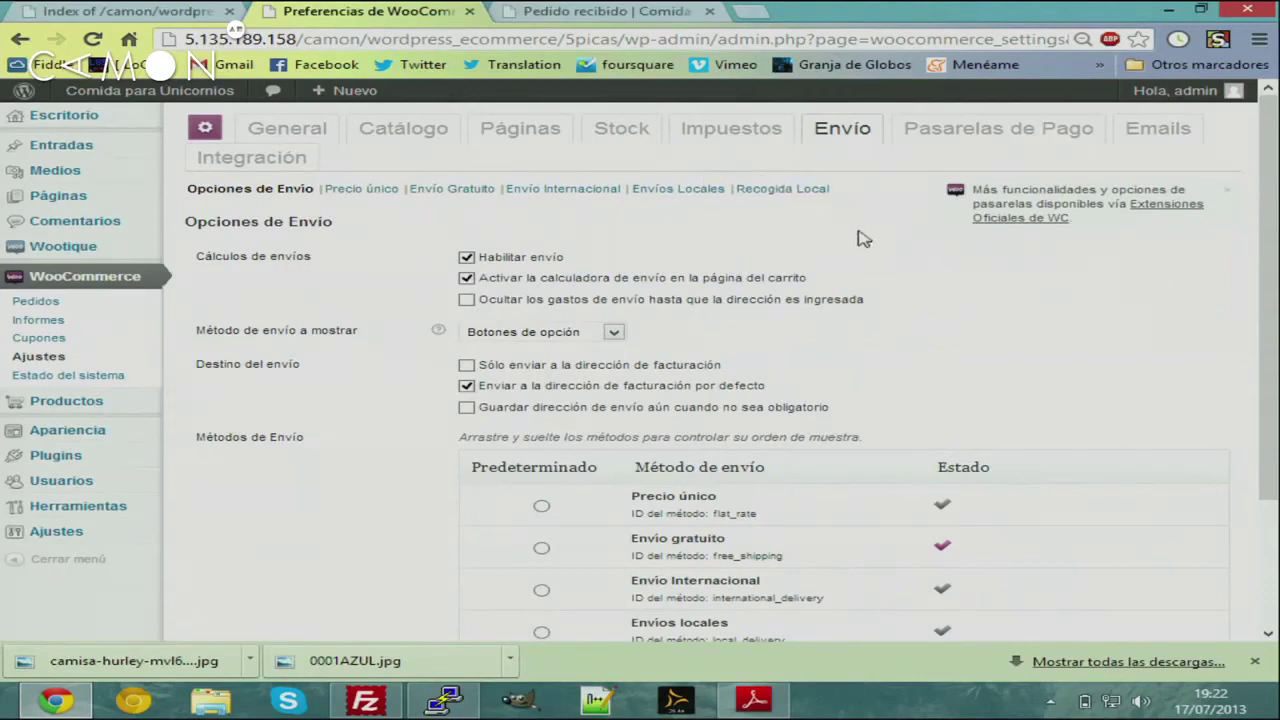
pyautogui.scroll(-3, 850, 300)
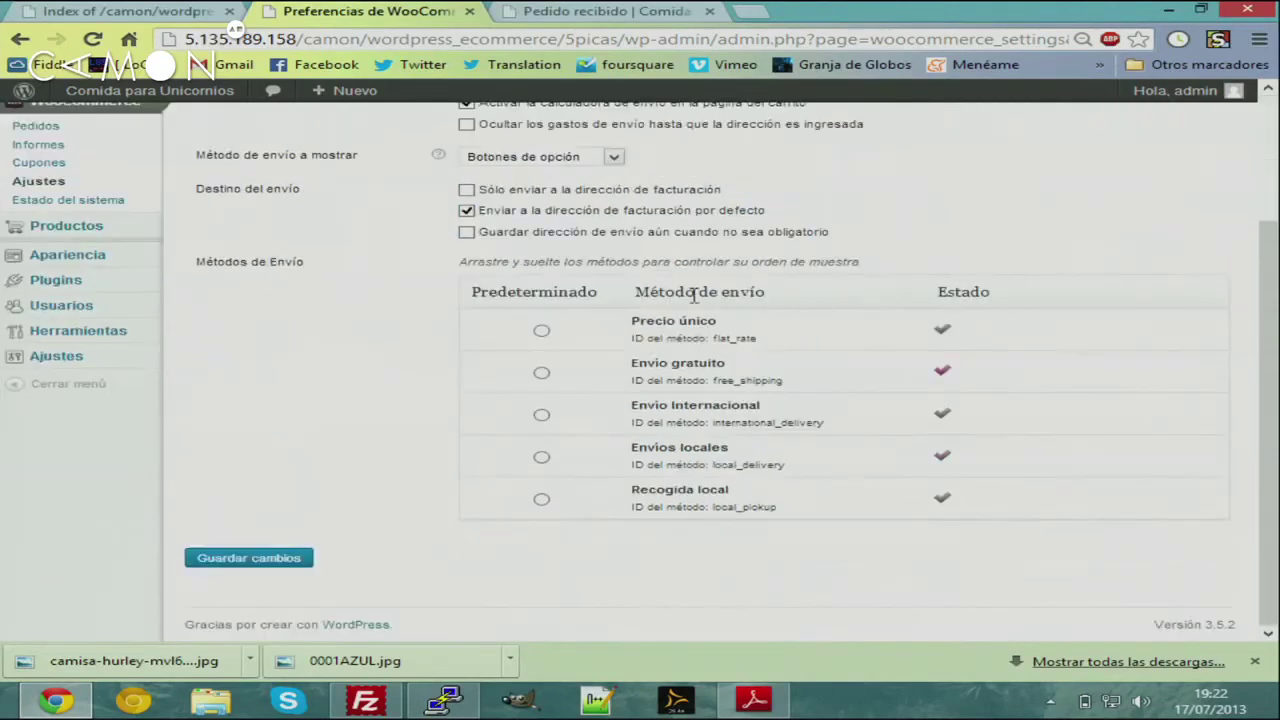
pyautogui.scroll(3, 738, 308)
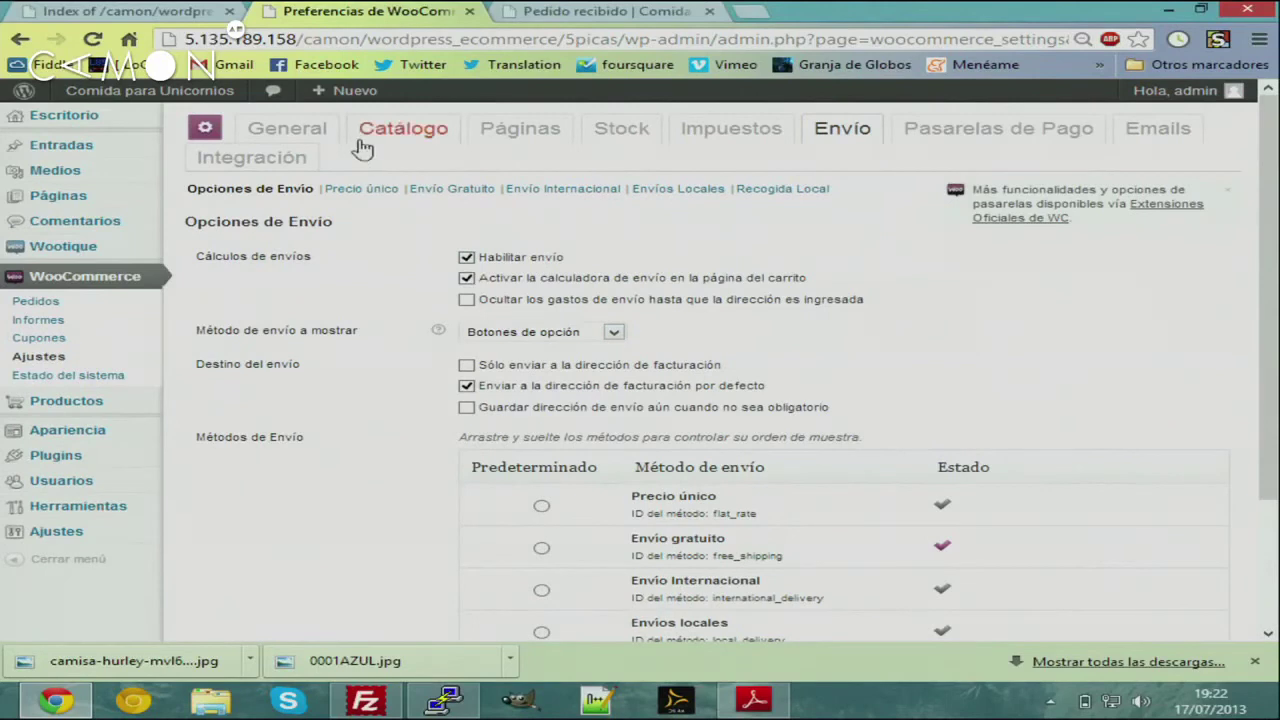
# Examine the Precio único shipping method's settings, including its availability, tax status options, cost per order and additional costs
pyautogui.click(362, 188)
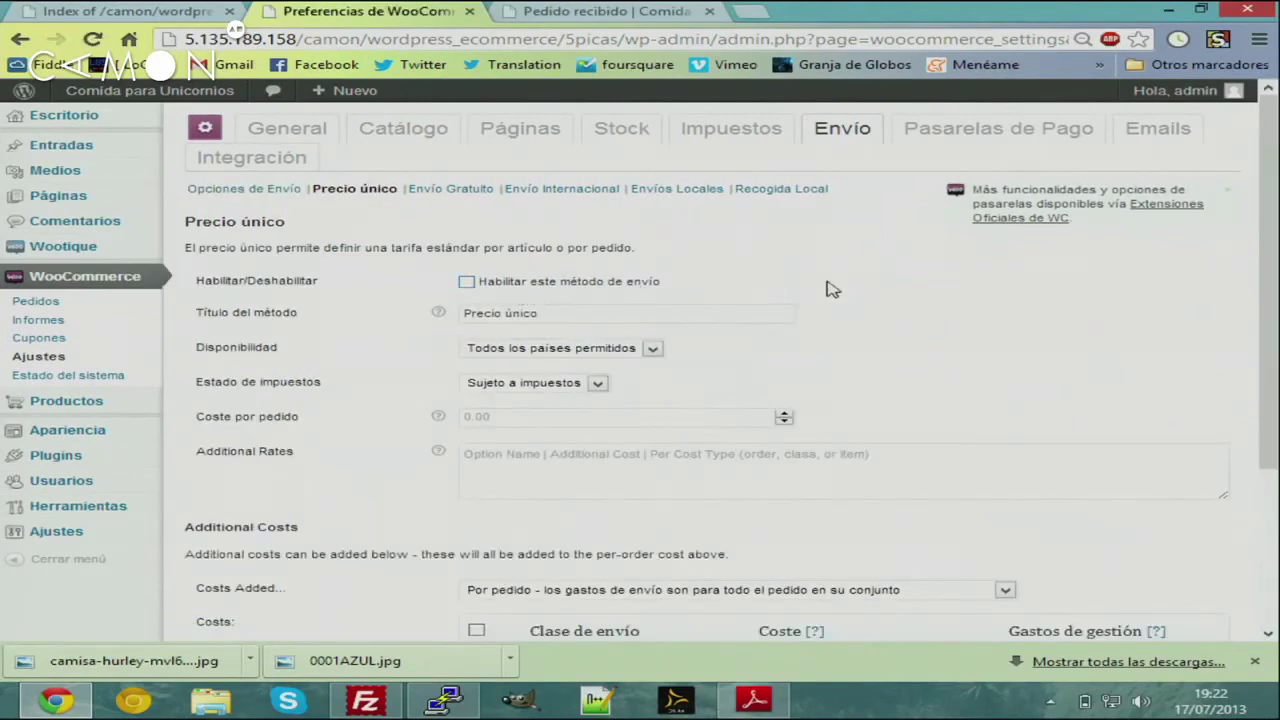
pyautogui.scroll(-1, 862, 336)
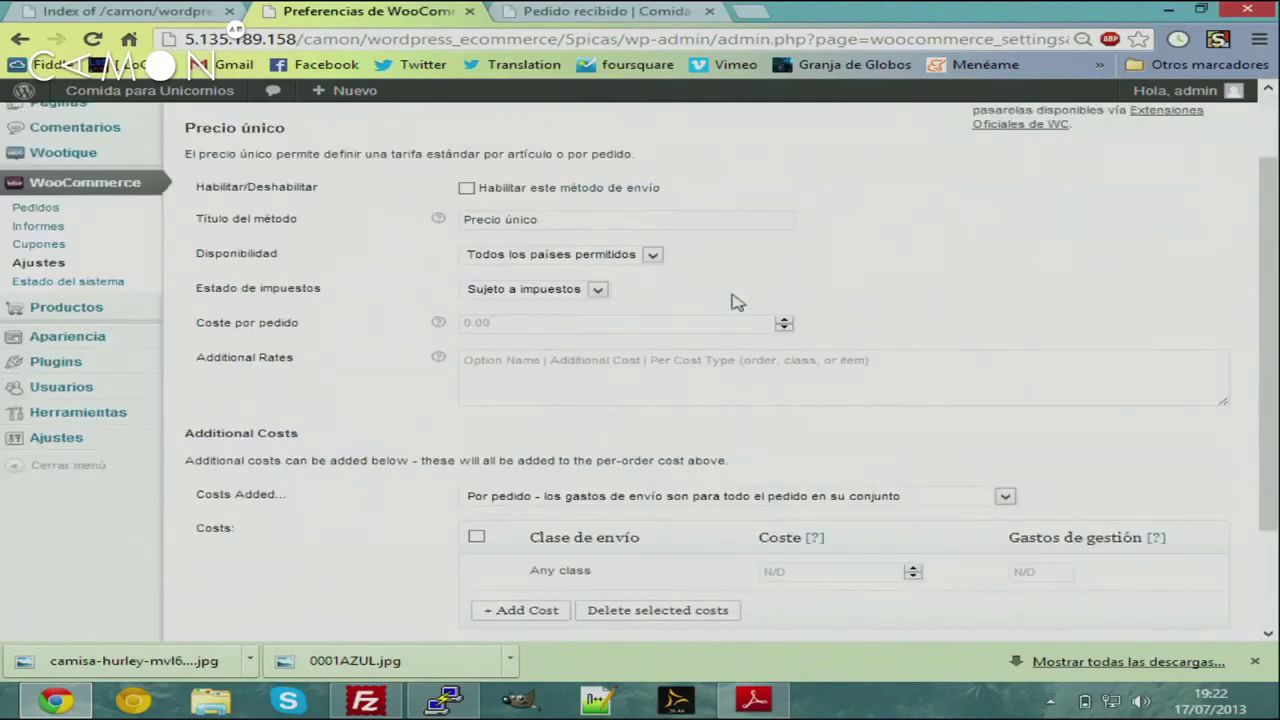
pyautogui.click(649, 254)
pyautogui.click(660, 258)
pyautogui.click(610, 298)
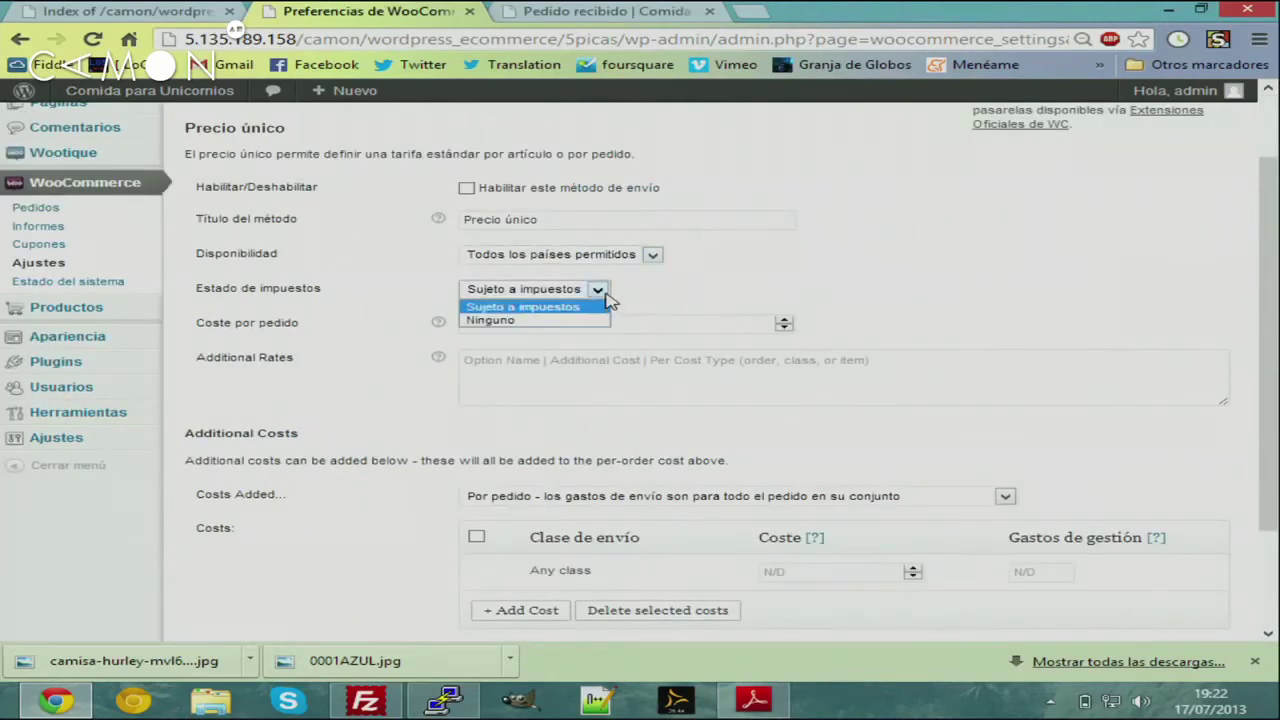
pyautogui.click(606, 294)
pyautogui.scroll(-1, 800, 297)
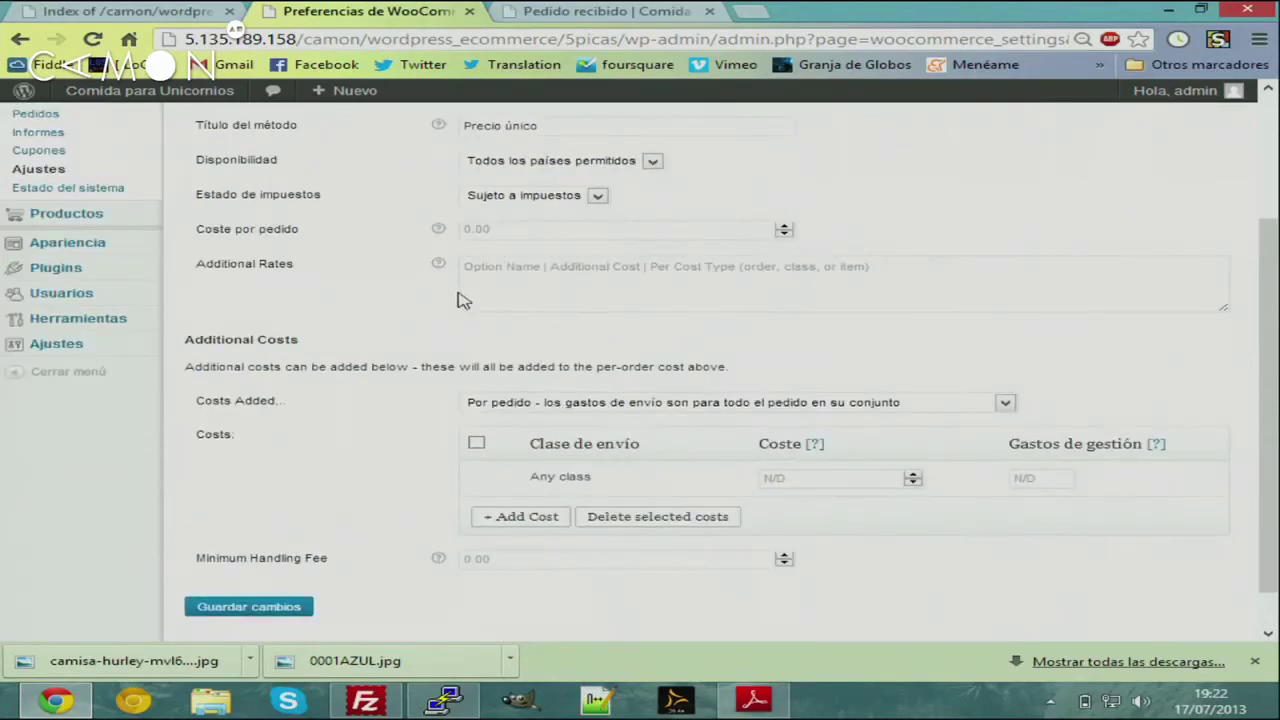
pyautogui.scroll(-1, 462, 300)
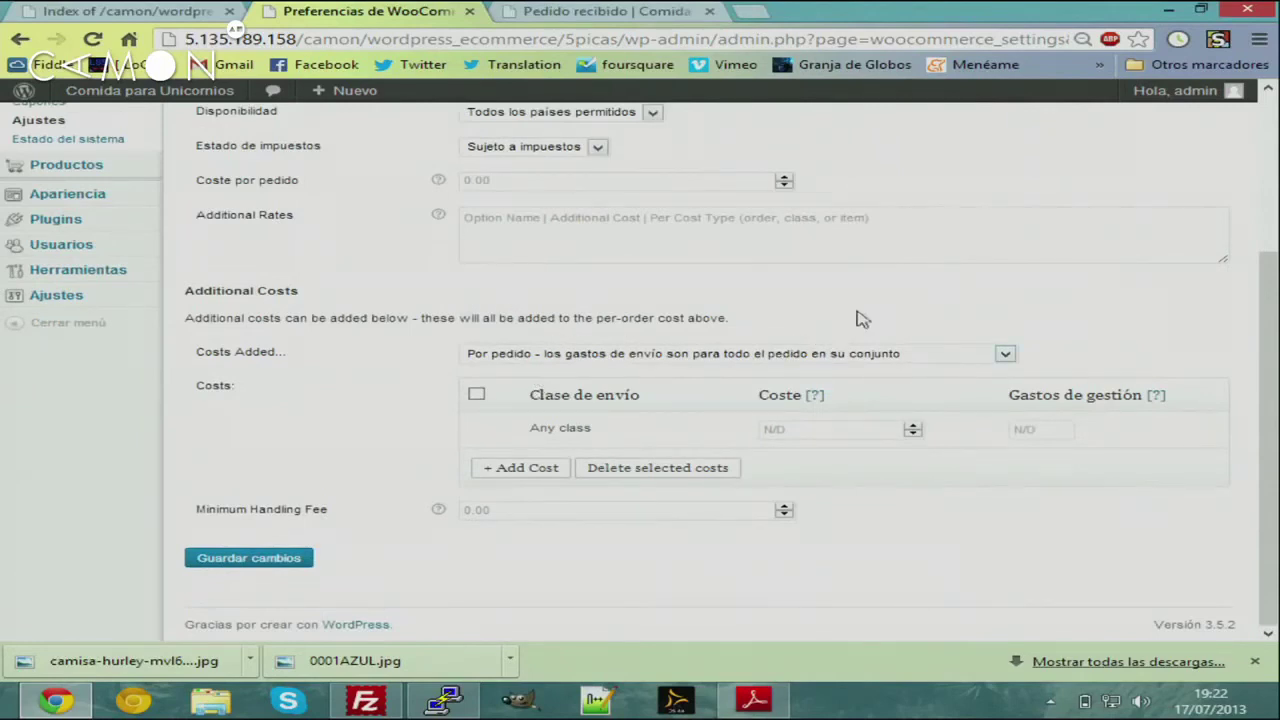
pyautogui.scroll(5, 375, 396)
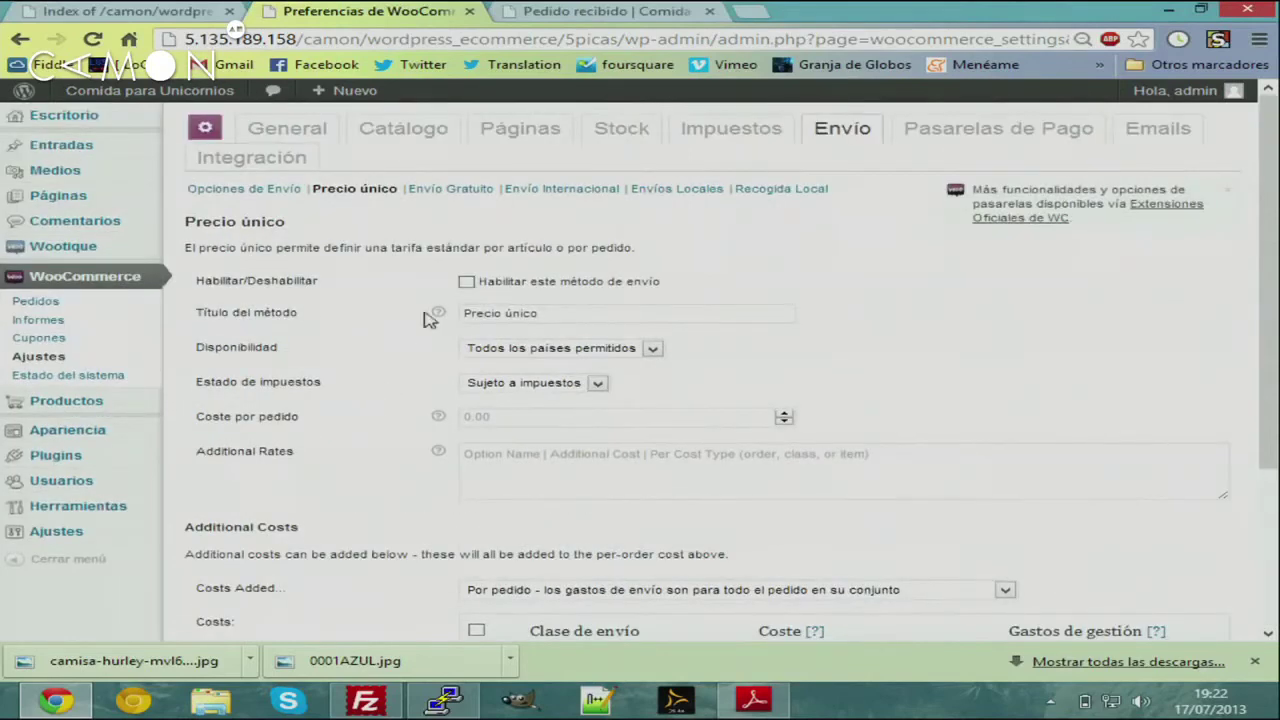
# Look through the settings of the Envío Gratuito, Envío Internacional, Envíos Locales and Recogida Local shipping methods
pyautogui.click(459, 197)
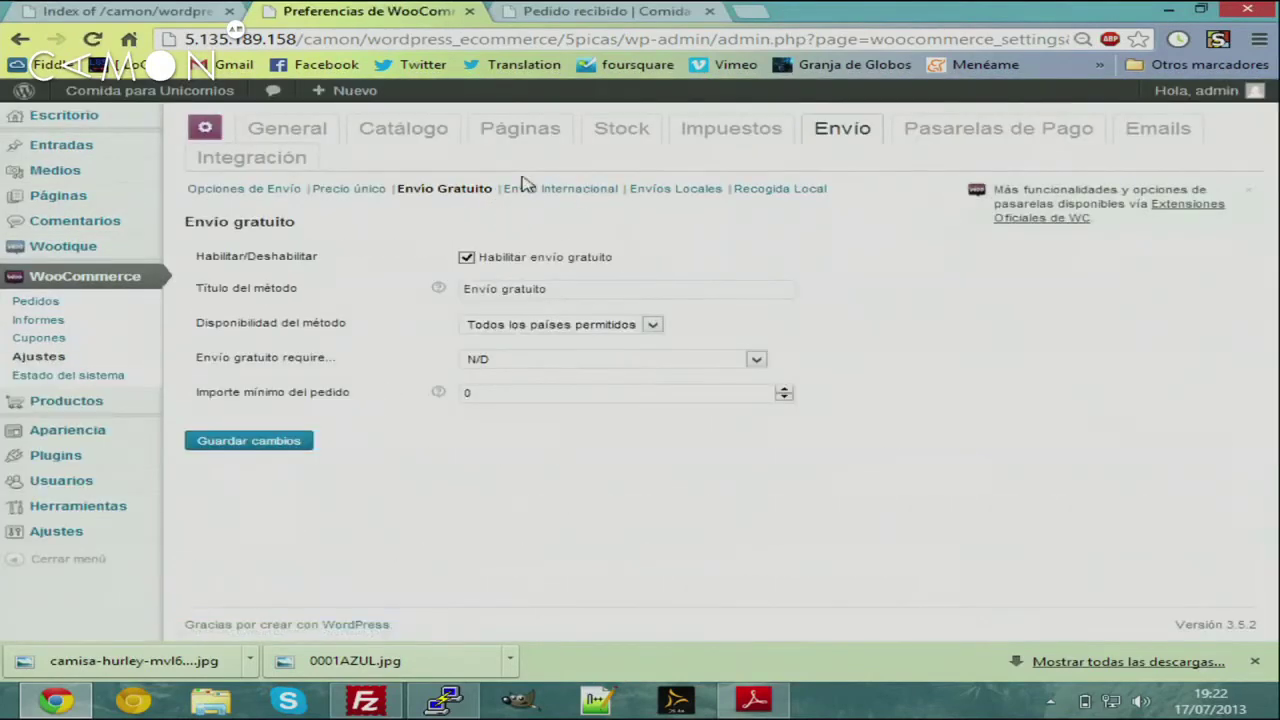
pyautogui.click(545, 195)
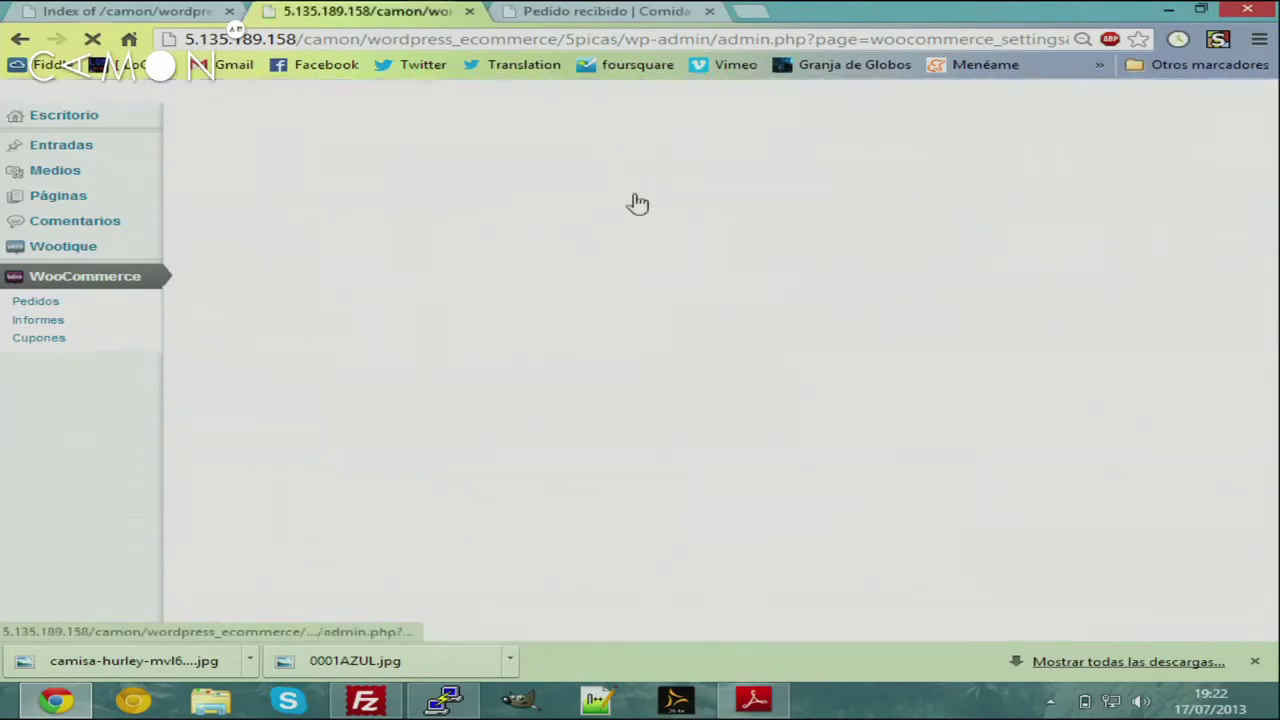
pyautogui.scroll(-1, 459, 247)
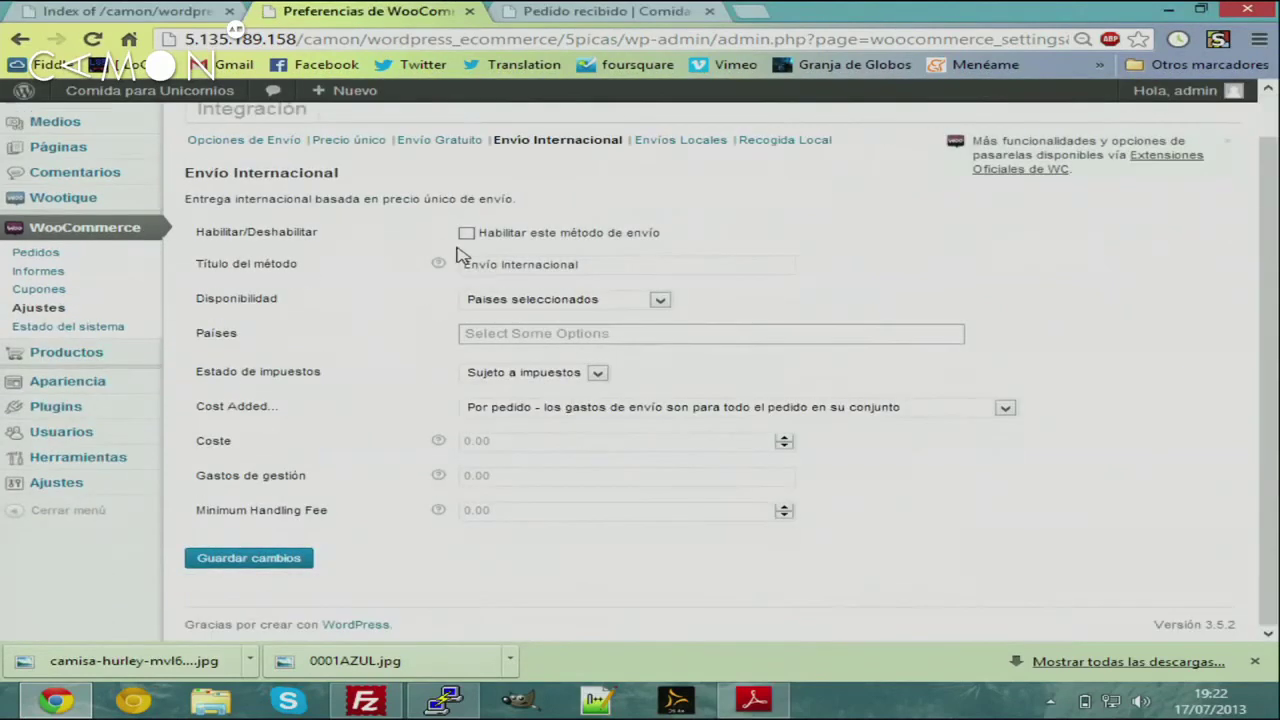
pyautogui.scroll(1, 460, 255)
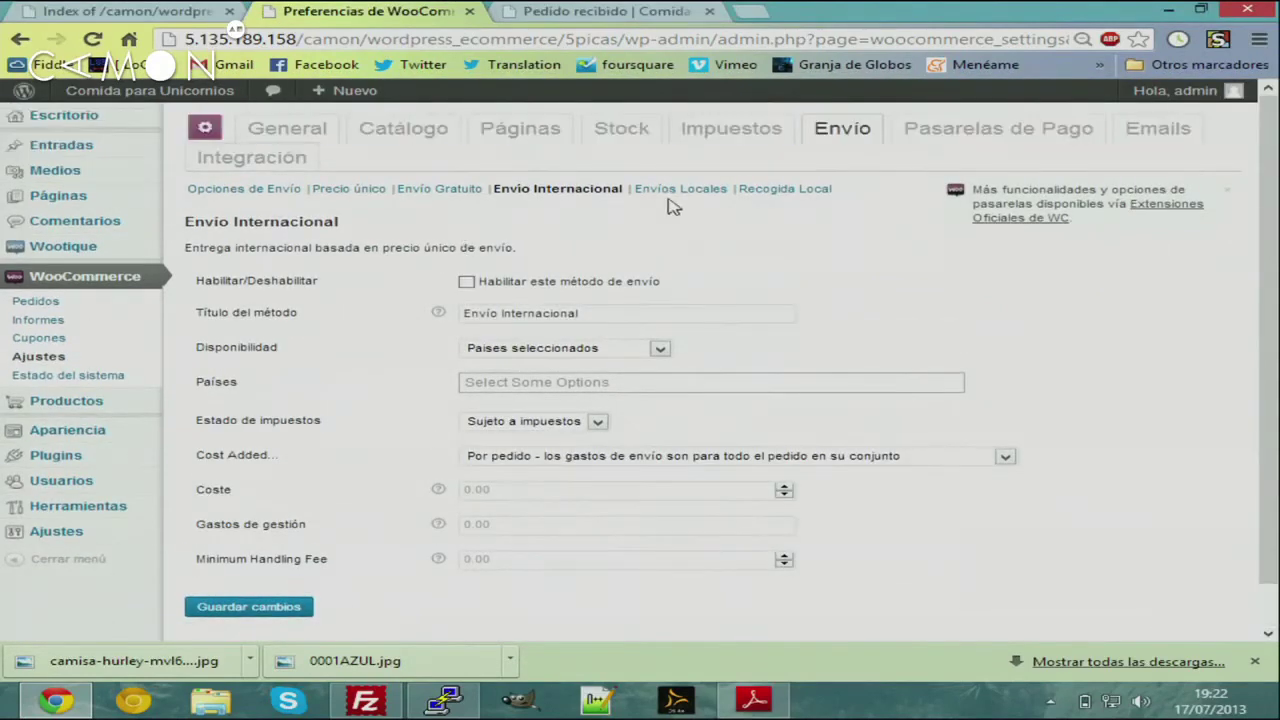
pyautogui.click(676, 192)
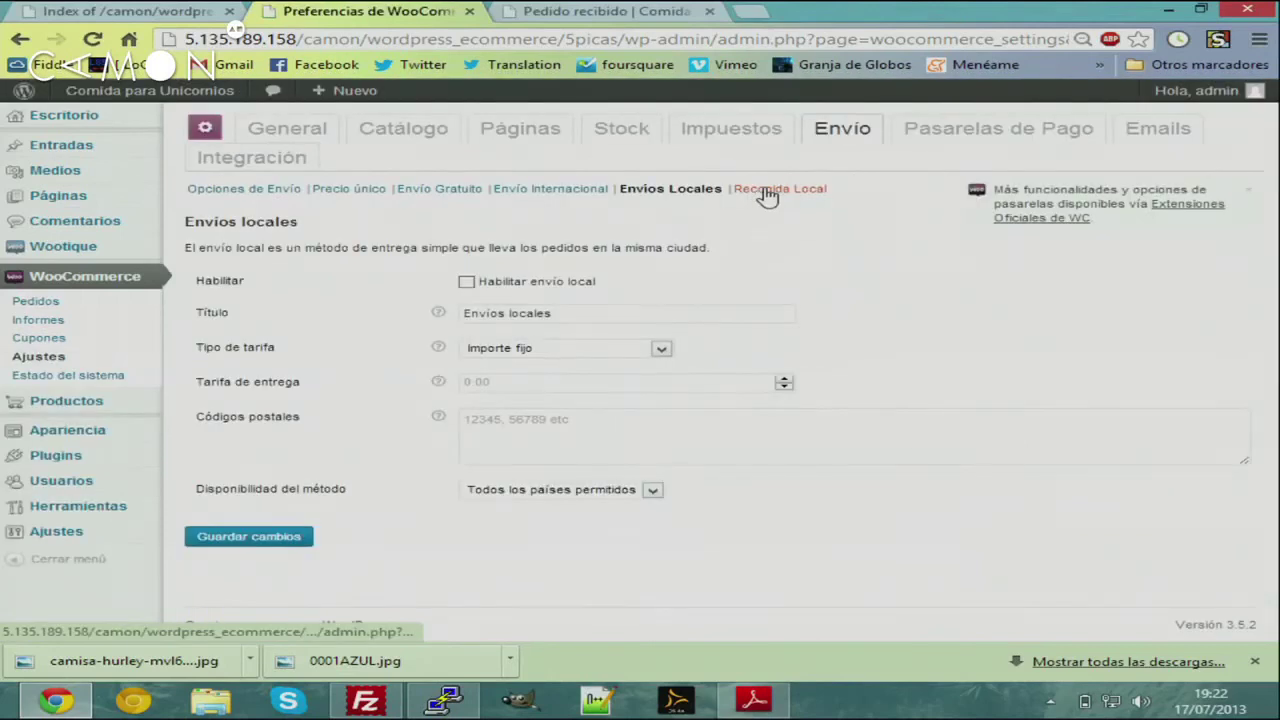
pyautogui.click(765, 200)
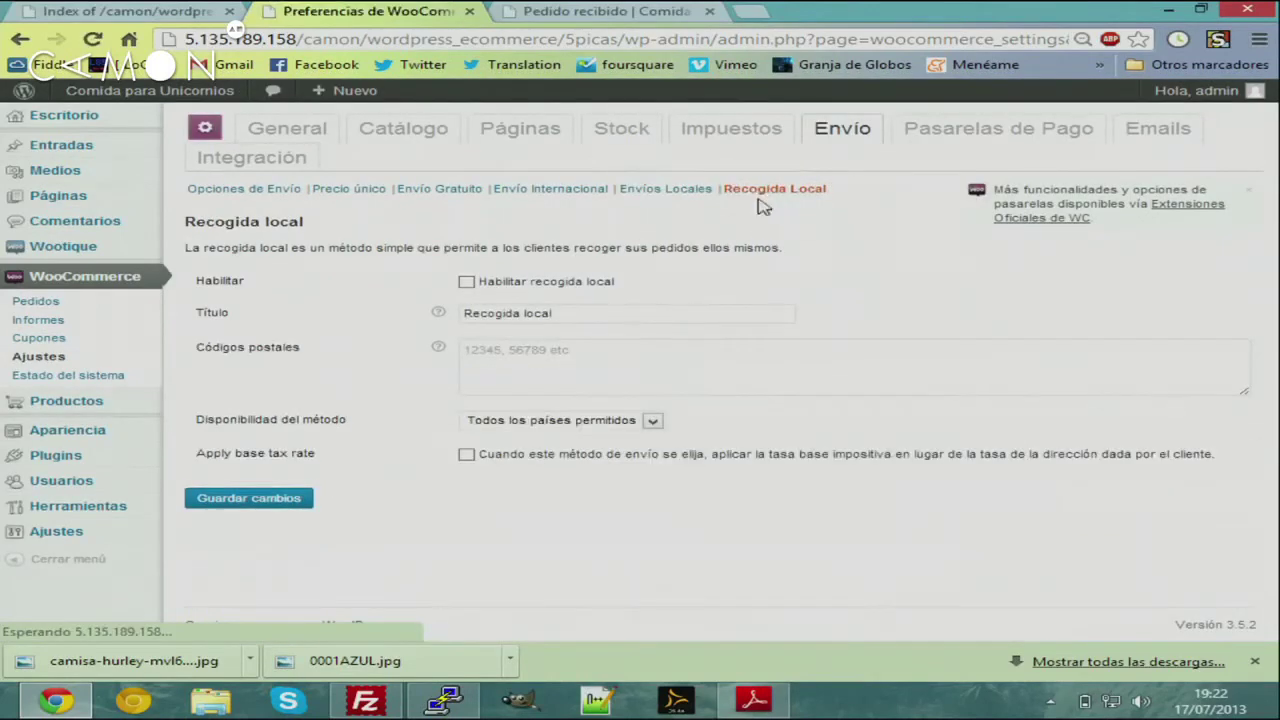
# Return to the general Opciones de Envío and review the Métodos de Envío table again
pyautogui.click(262, 192)
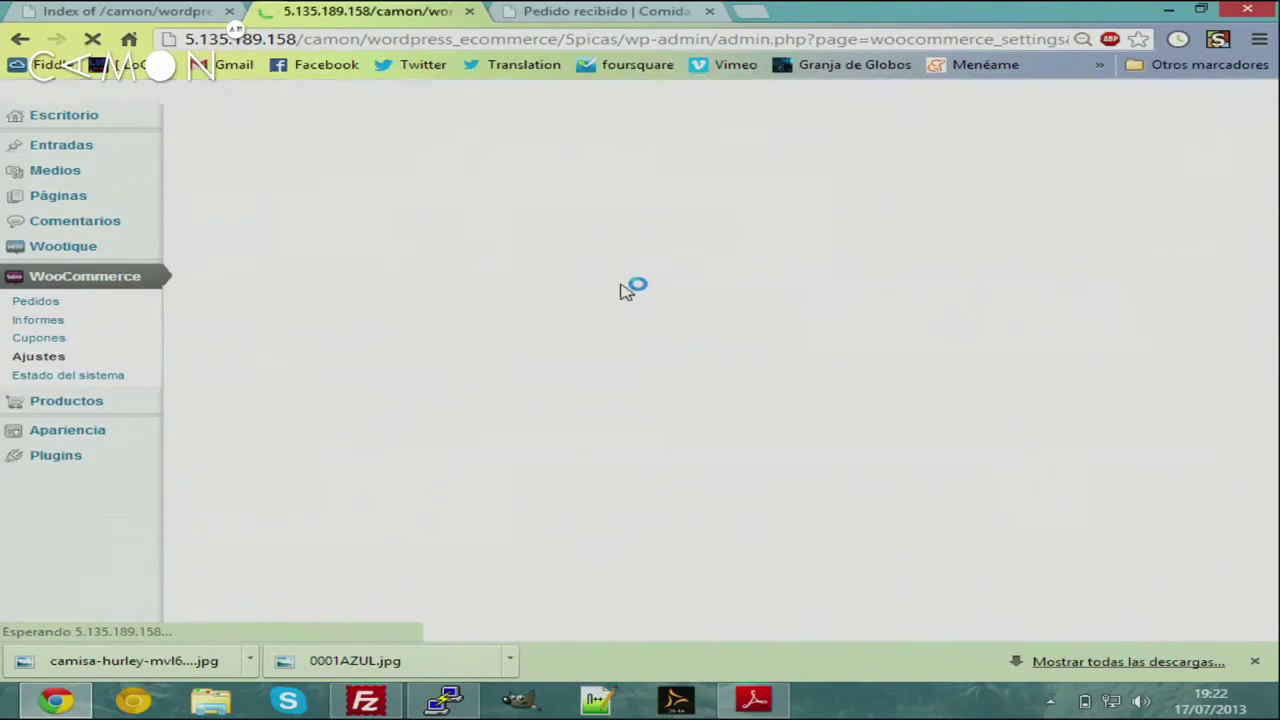
pyautogui.scroll(-3, 517, 316)
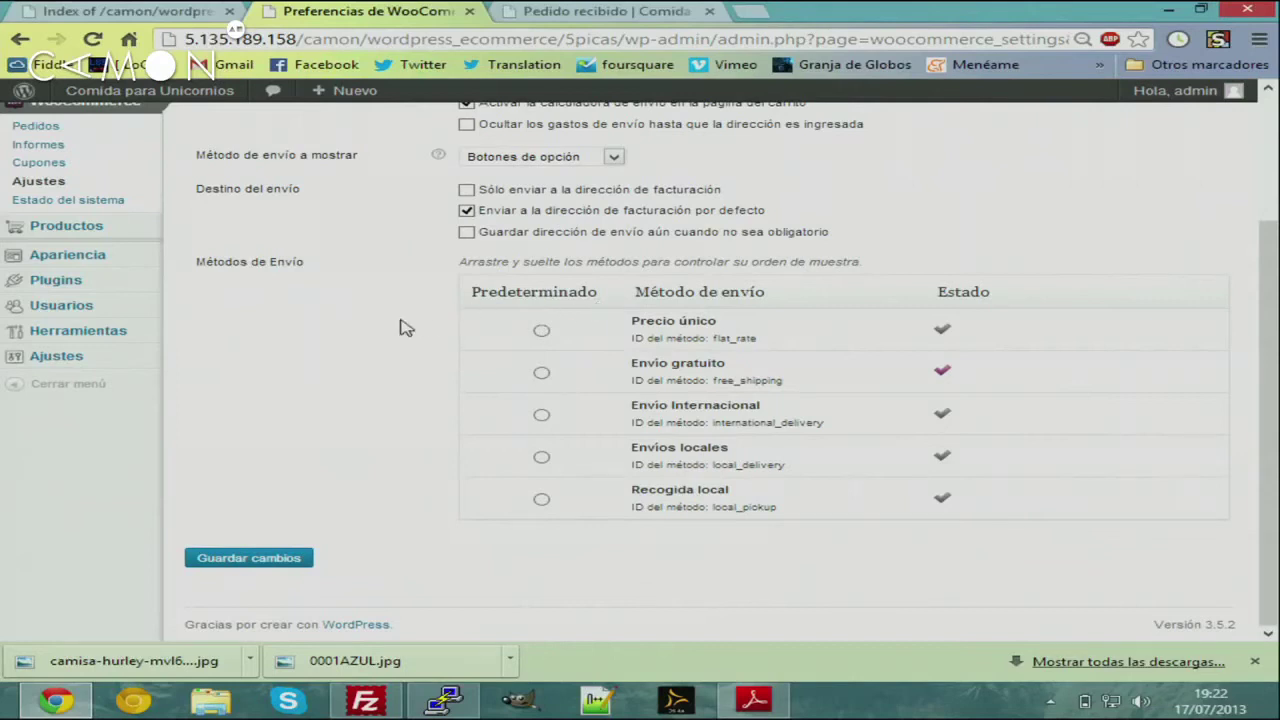
pyautogui.scroll(3, 405, 328)
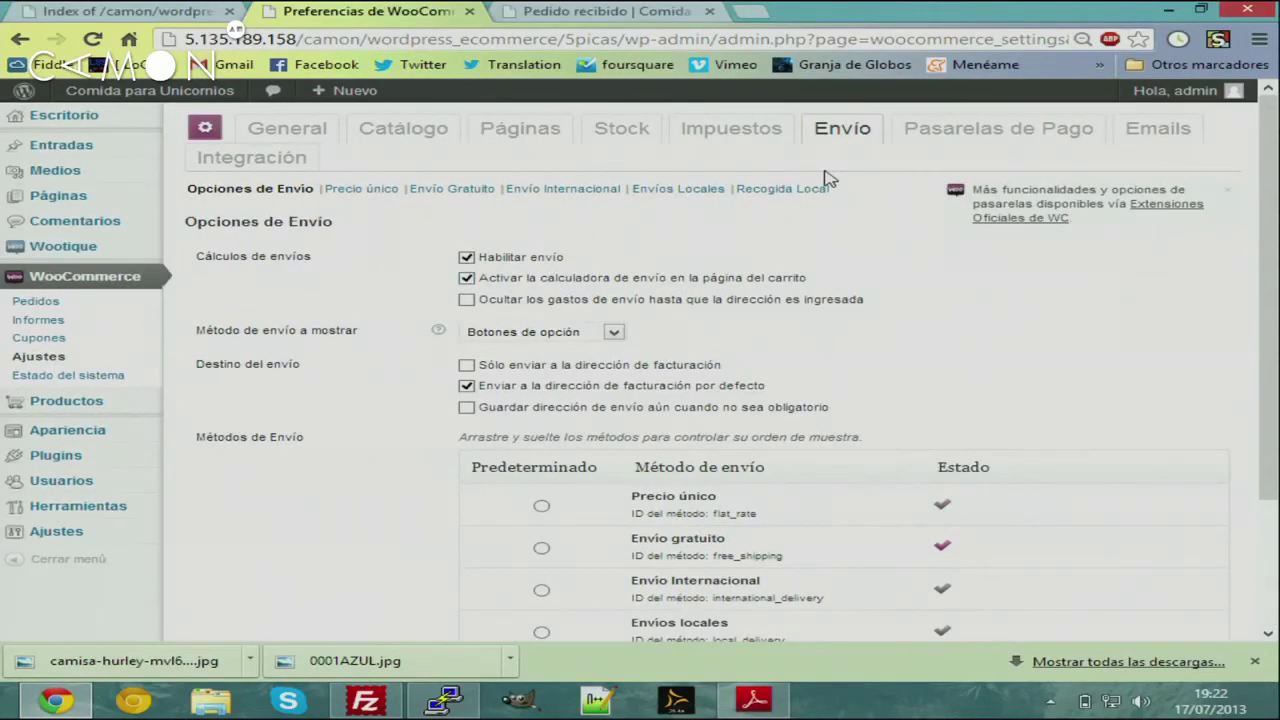
# Open the official WooCommerce extensions catalogue on WooThemes and filter it by Shipping Methods
pyautogui.click(1050, 226)
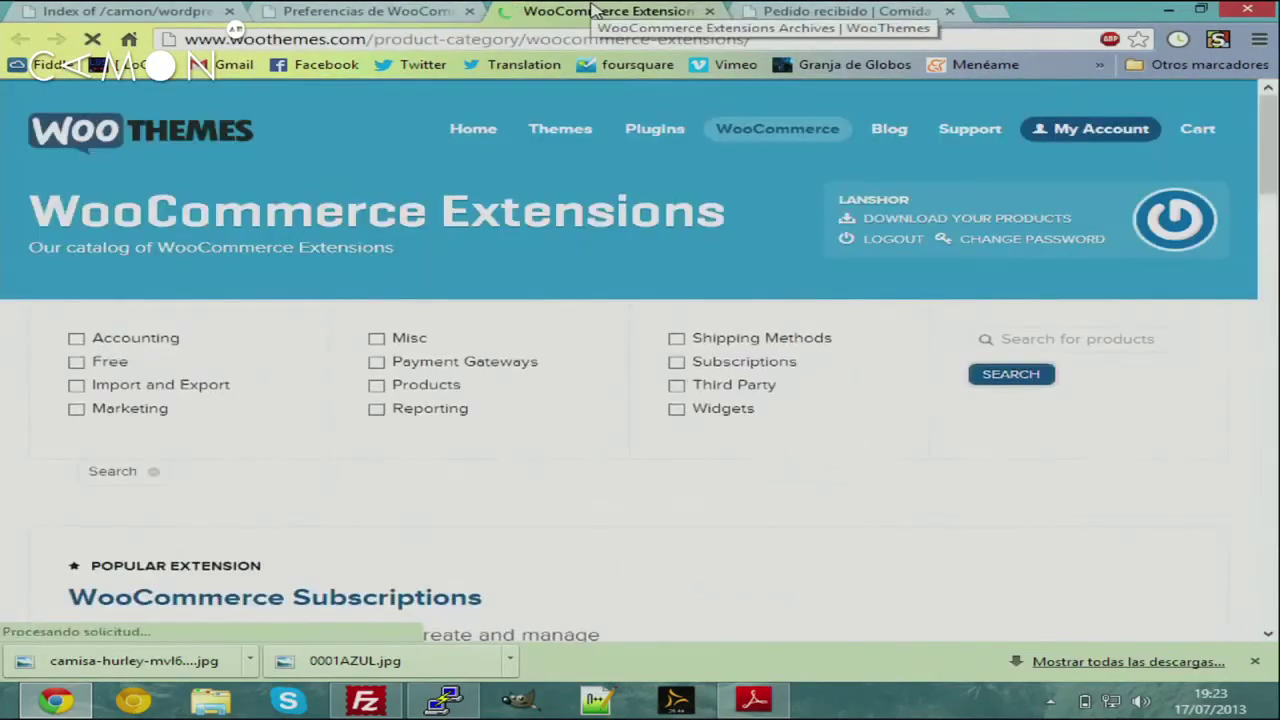
pyautogui.scroll(-1, 505, 278)
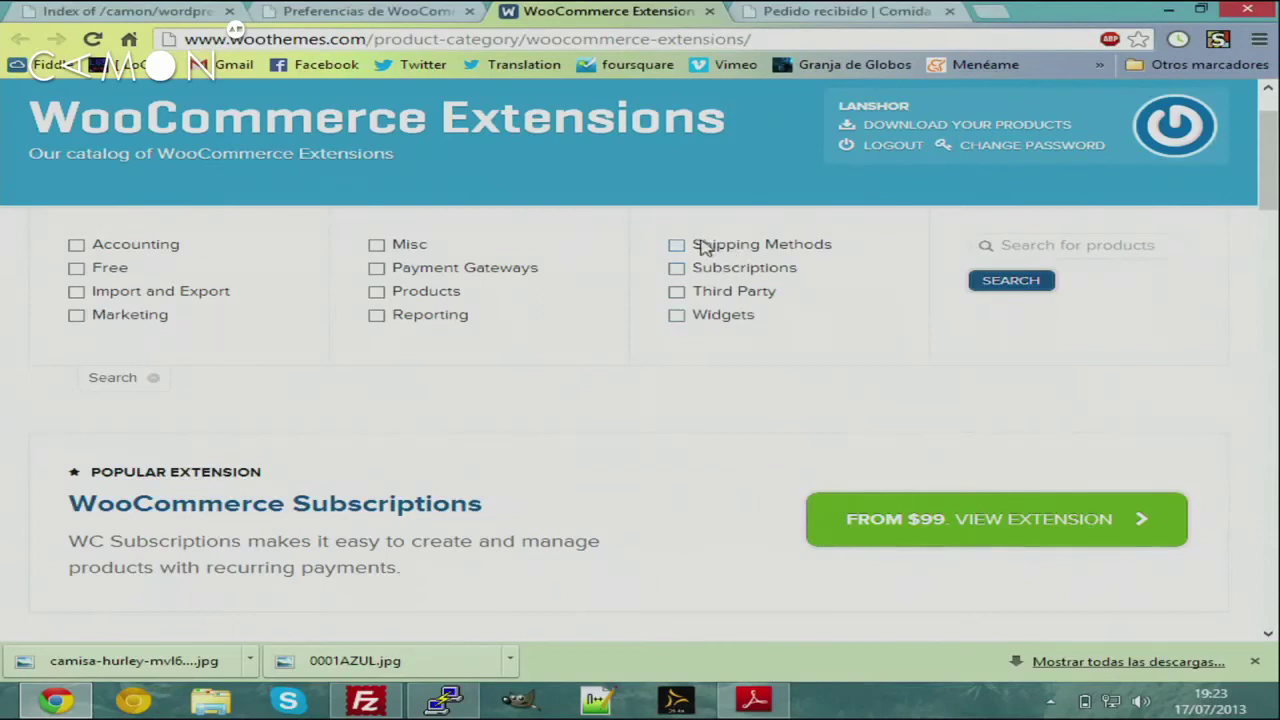
pyautogui.click(1012, 282)
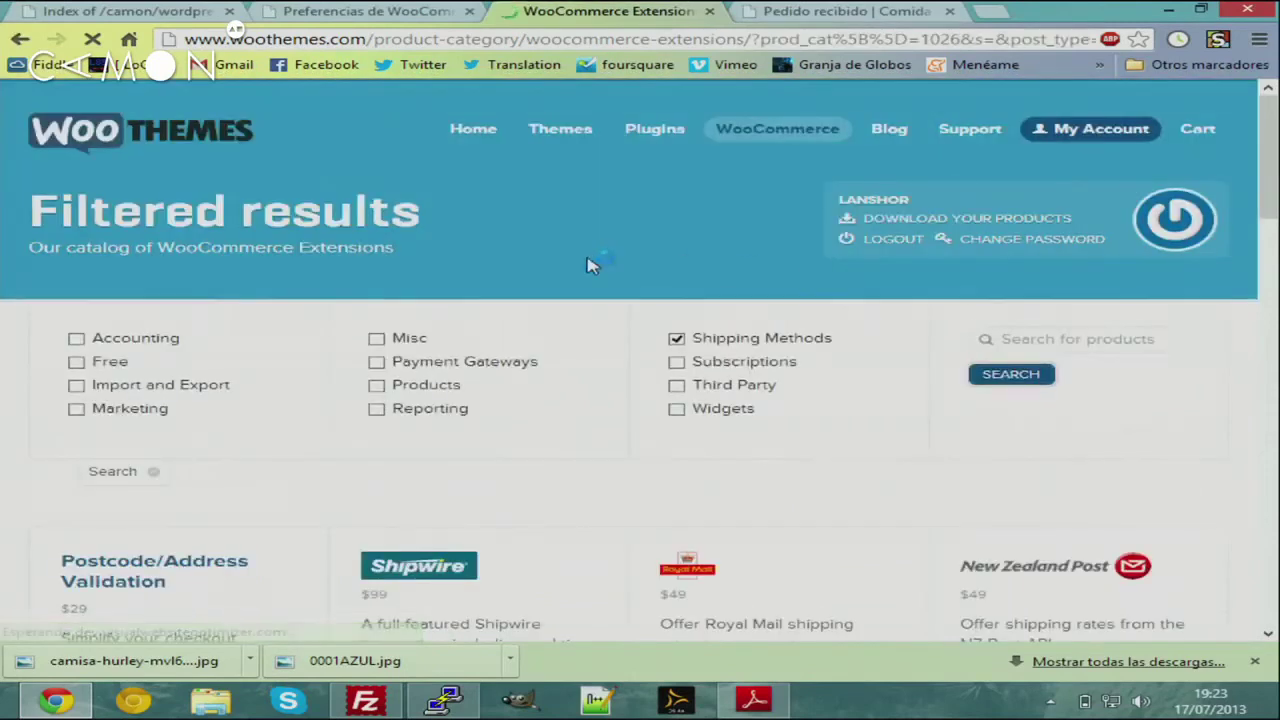
# Browse the filtered shipping extensions, checking the carriers and prices offered through to the end of the results page
pyautogui.scroll(-4, 586, 264)
pyautogui.scroll(-1, 595, 347)
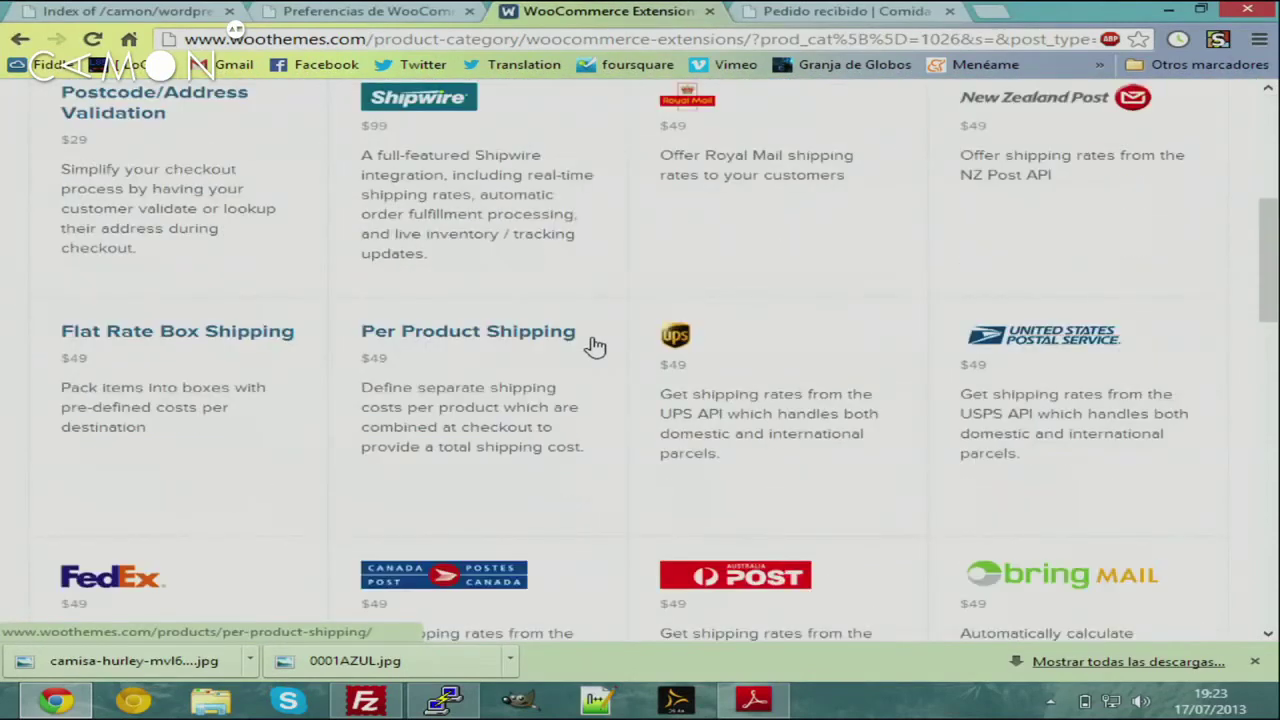
pyautogui.scroll(-1, 595, 347)
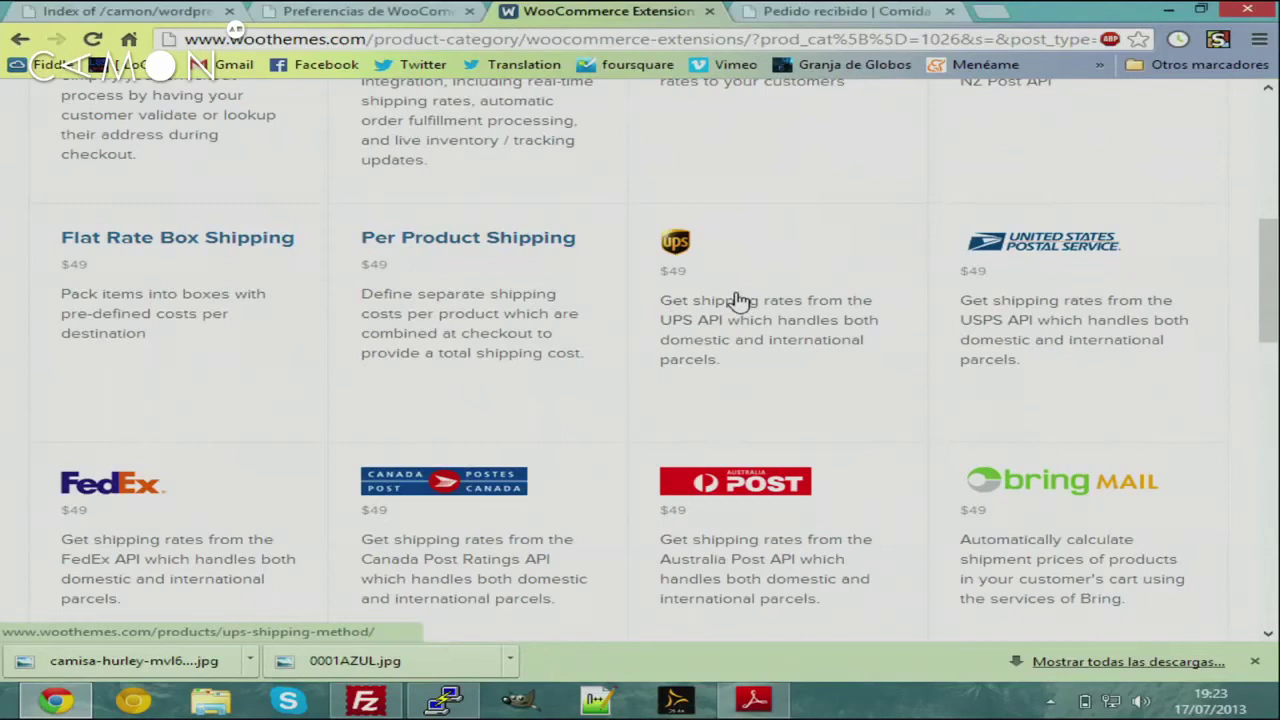
pyautogui.press('End')
pyautogui.scroll(4, 685, 310)
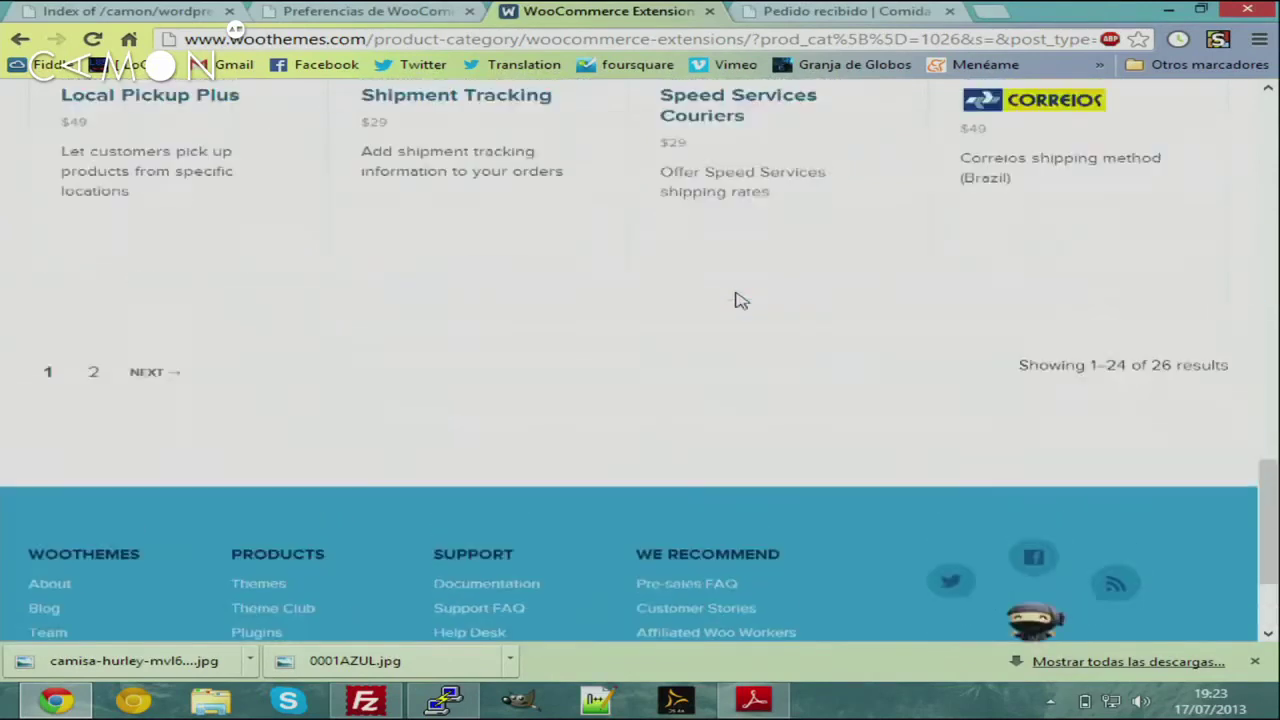
pyautogui.scroll(5, 685, 310)
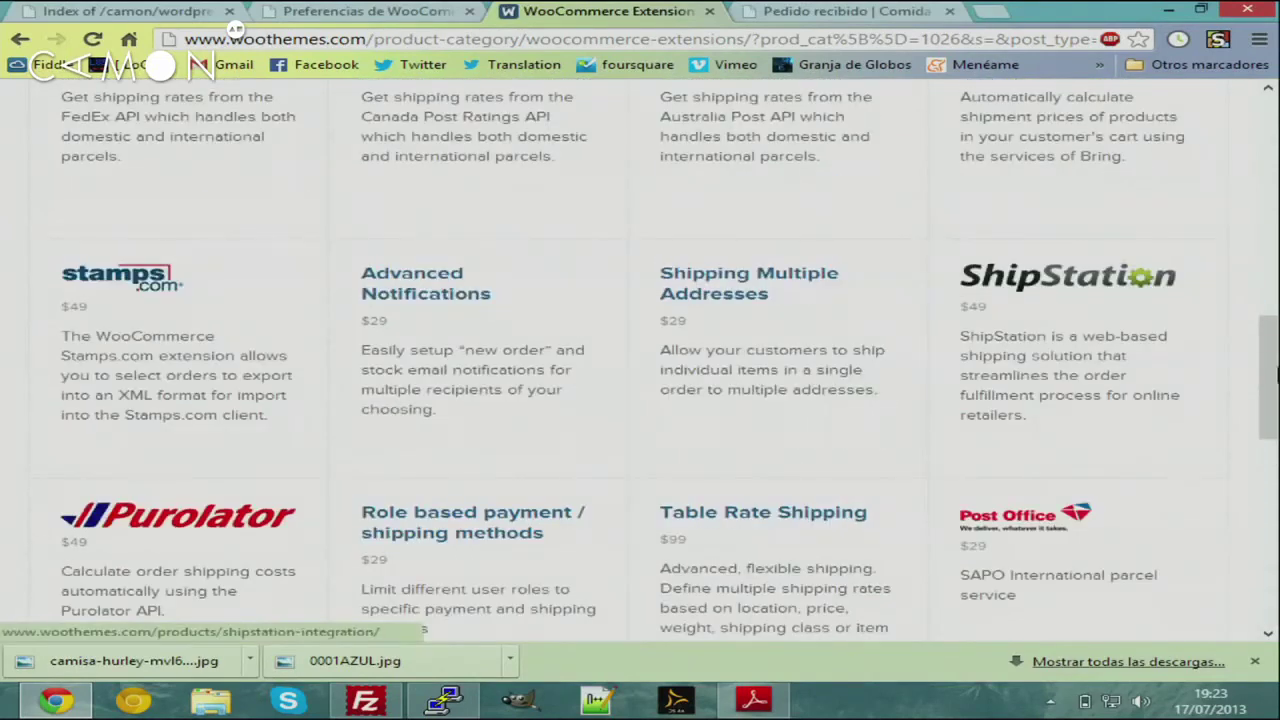
pyautogui.moveTo(1270, 378); pyautogui.dragTo(814, 96)
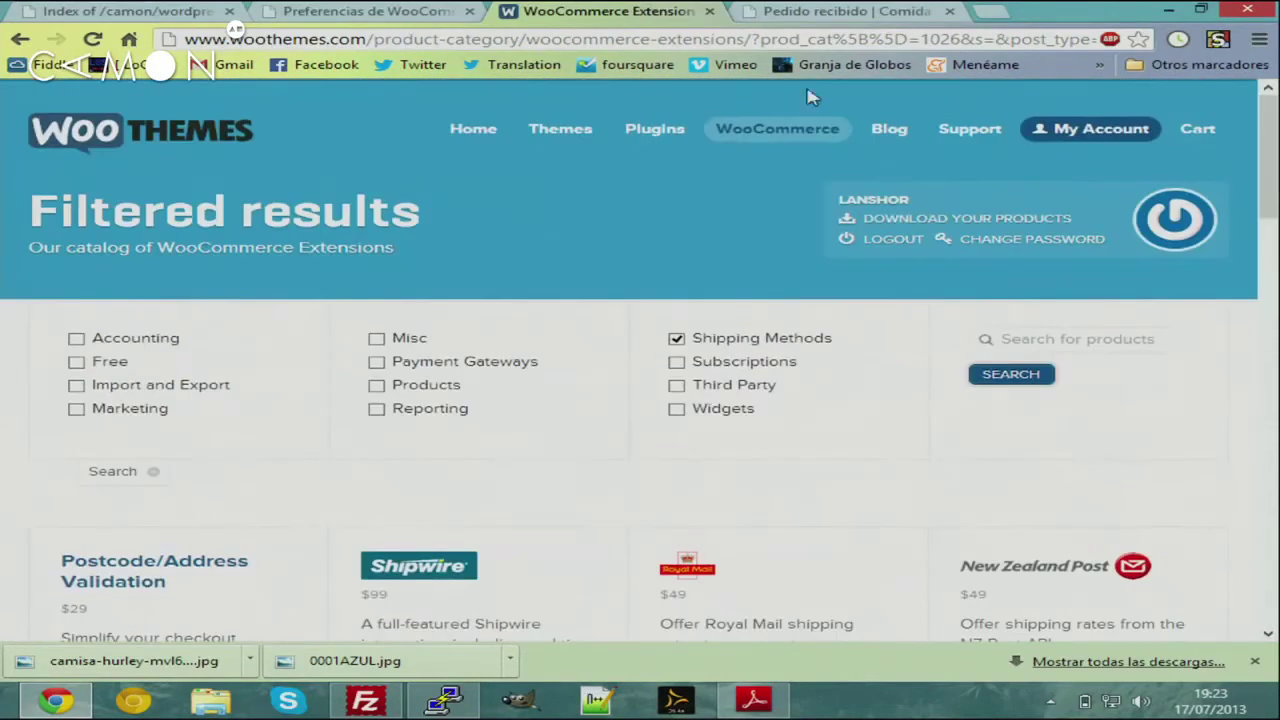
# Close the extensions catalogue and return to the store's Pedidos list
pyautogui.middleClick(592, 8)
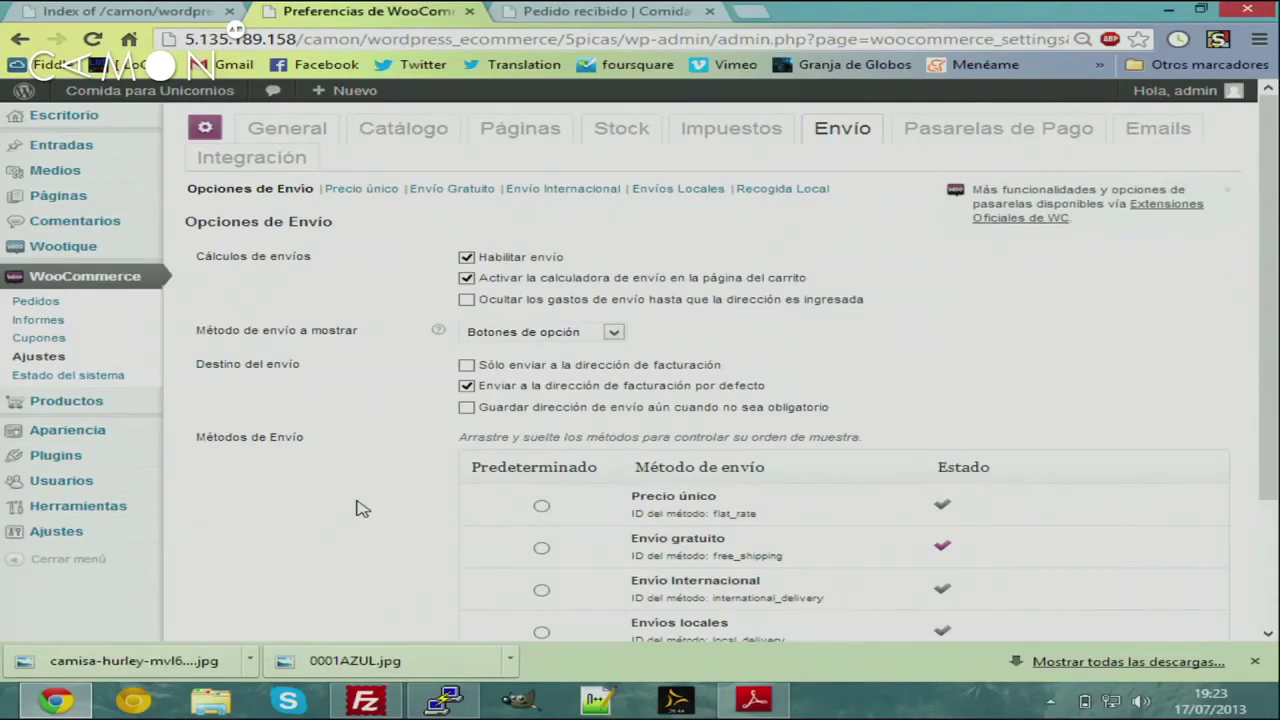
pyautogui.click(45, 301)
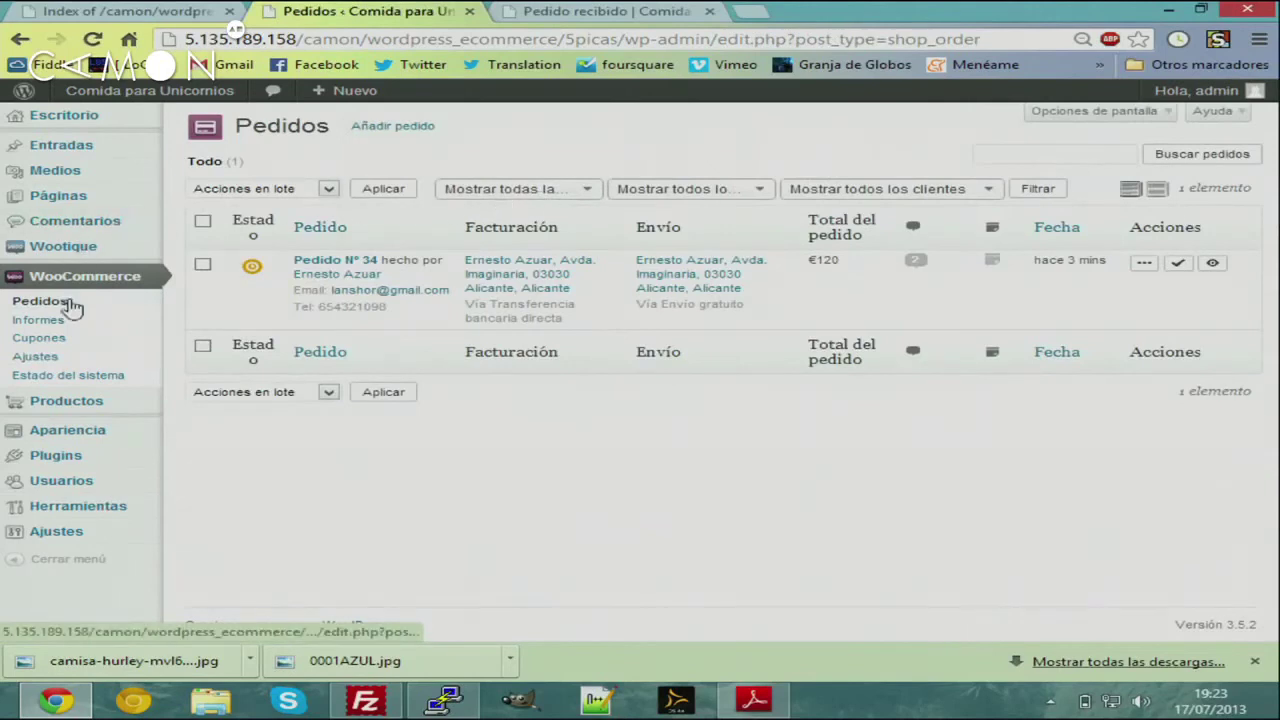
# Review the Ventas and Cupones reports in WooCommerce's Informes, then open the store's Cupones list
pyautogui.click(66, 320)
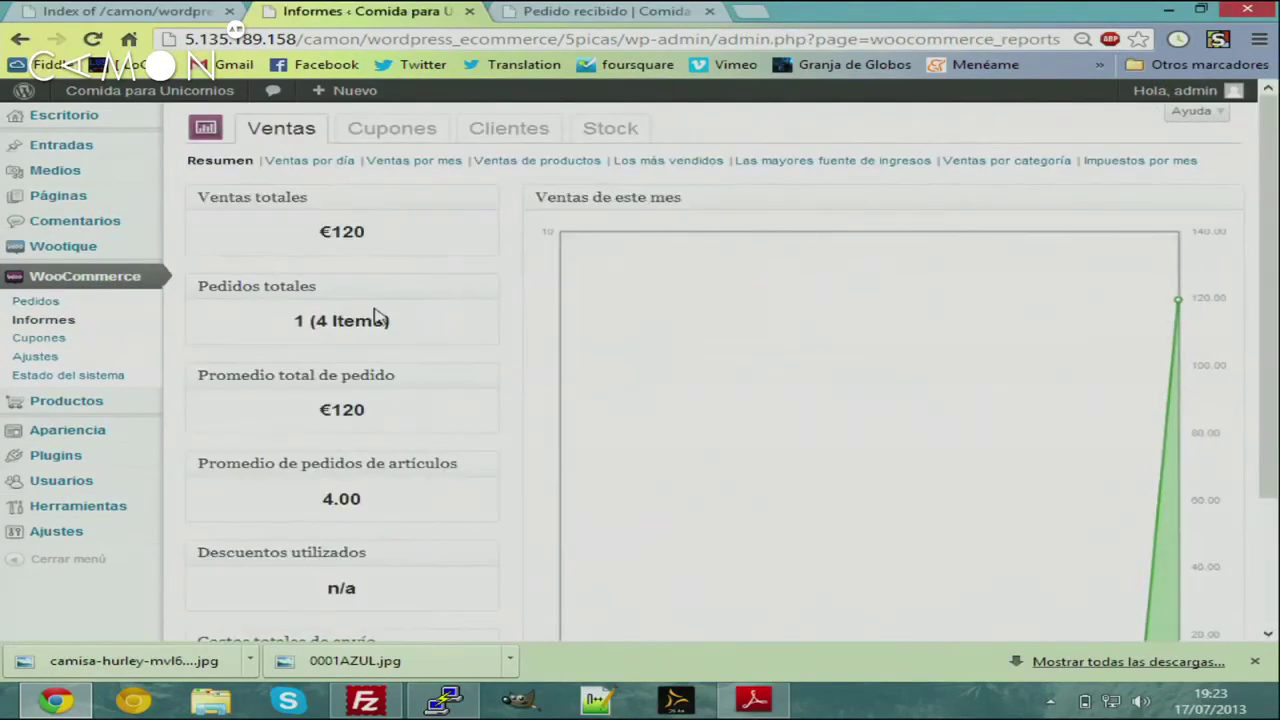
pyautogui.scroll(-1, 1273, 318)
pyautogui.scroll(1, 1271, 236)
pyautogui.click(443, 146)
pyautogui.click(53, 341)
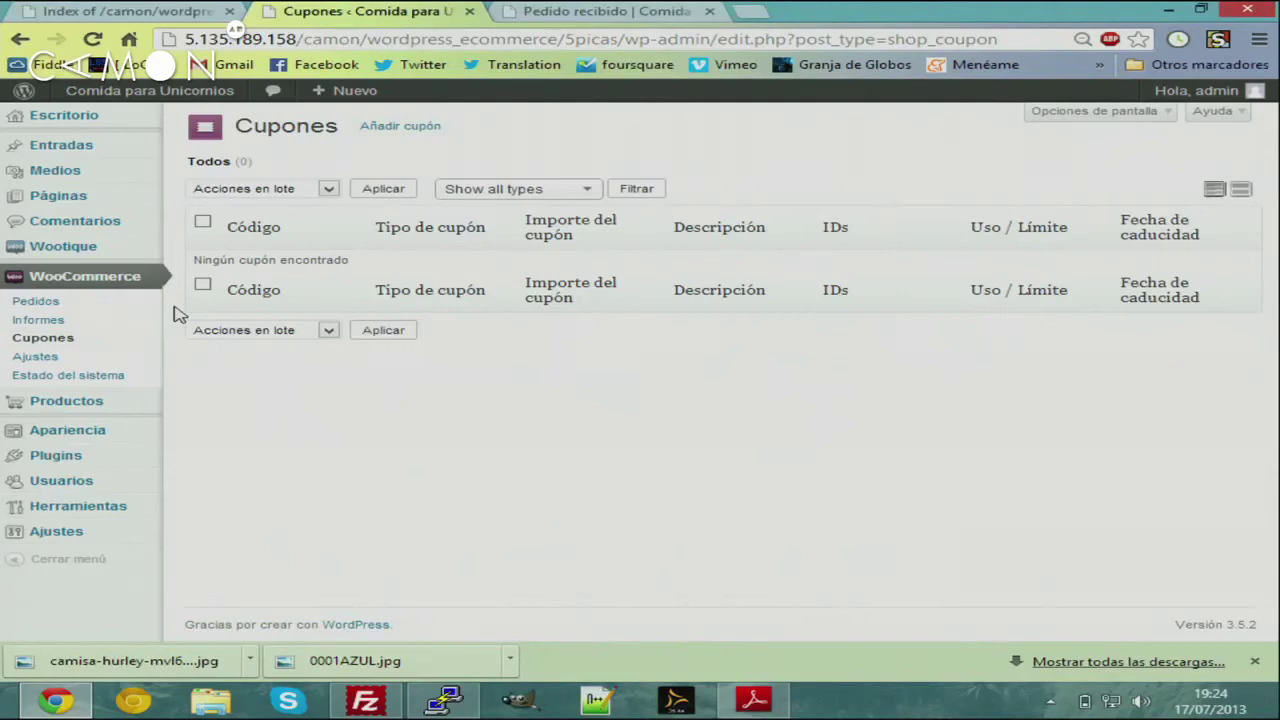
# Return to Informes, review the Clientes and Stock reports, then open the Pedidos list
pyautogui.click(55, 320)
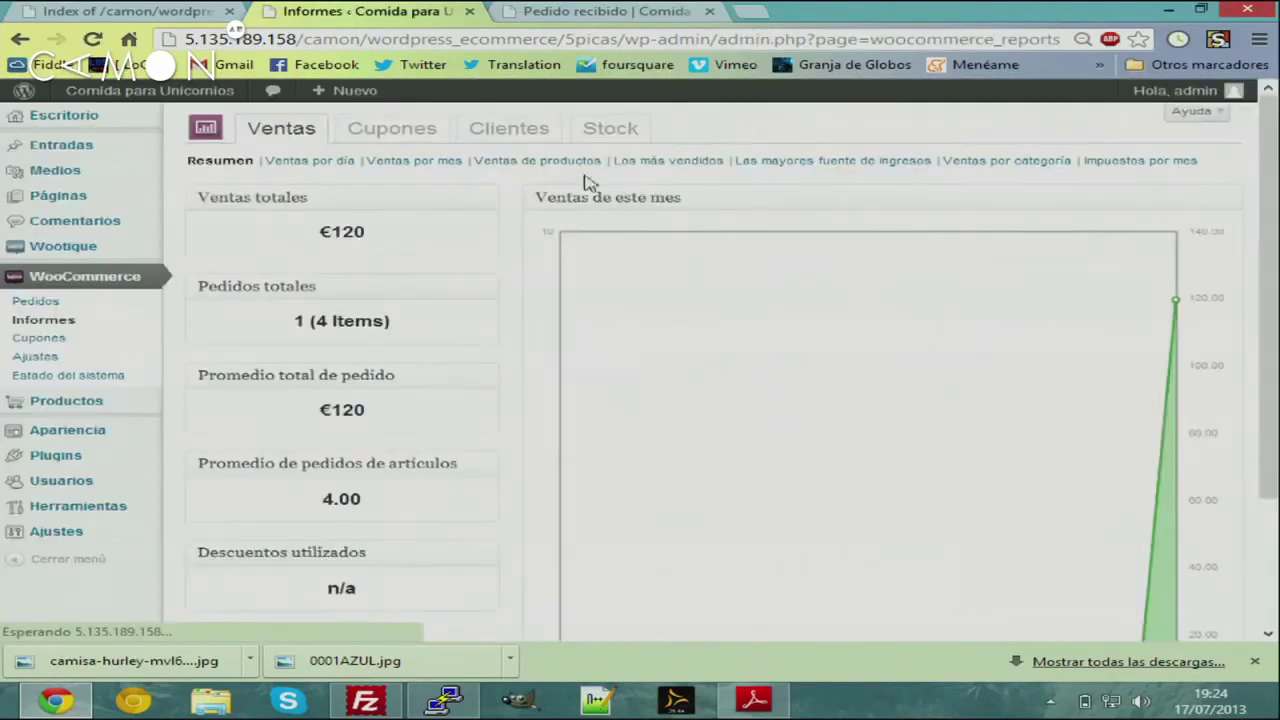
pyautogui.click(515, 137)
pyautogui.scroll(-2, 470, 183)
pyautogui.scroll(2, 470, 183)
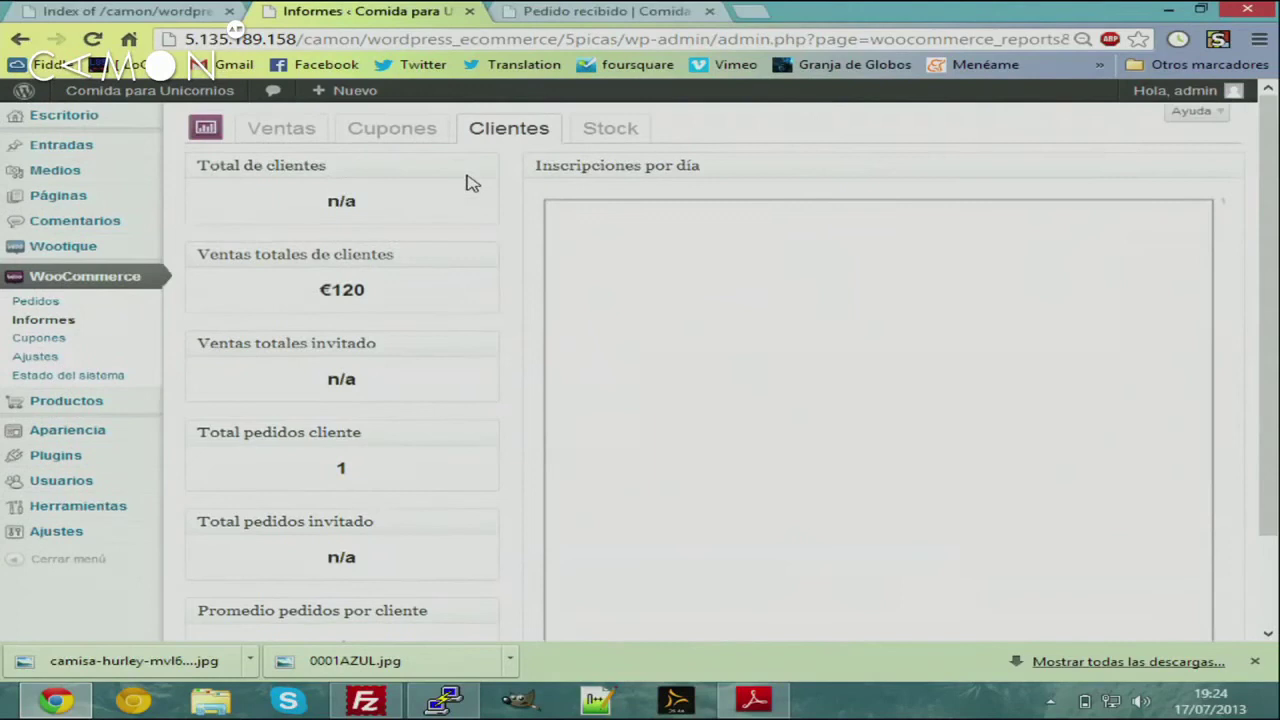
pyautogui.click(596, 141)
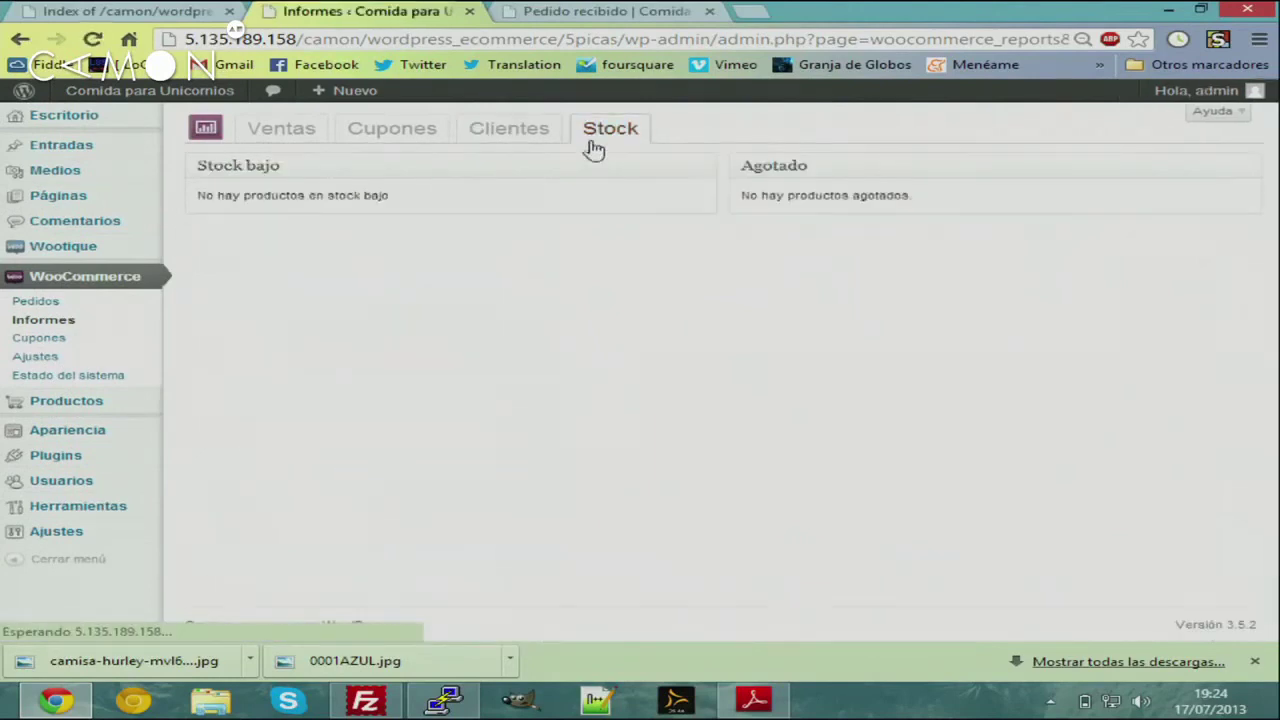
pyautogui.click(72, 303)
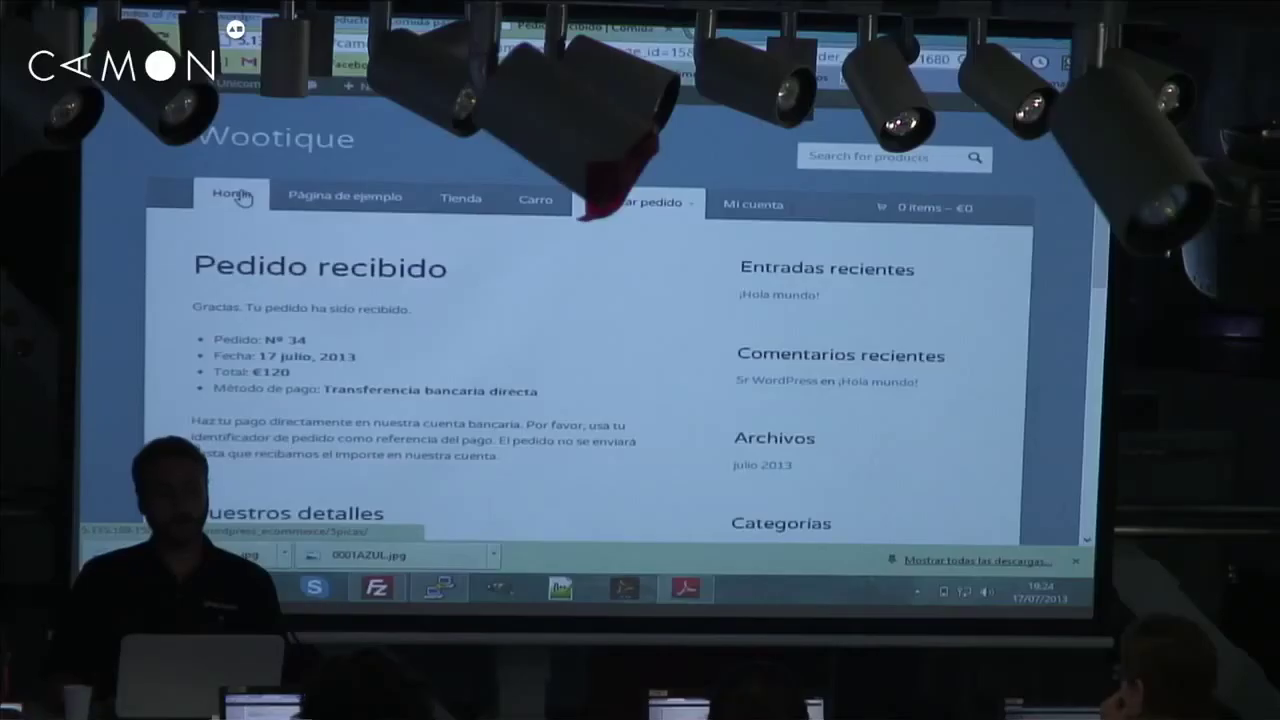
# Look over the storefront's Home page with its featured and recent products, then the Página de ejemplo page
pyautogui.scroll(-10, 608, 271)
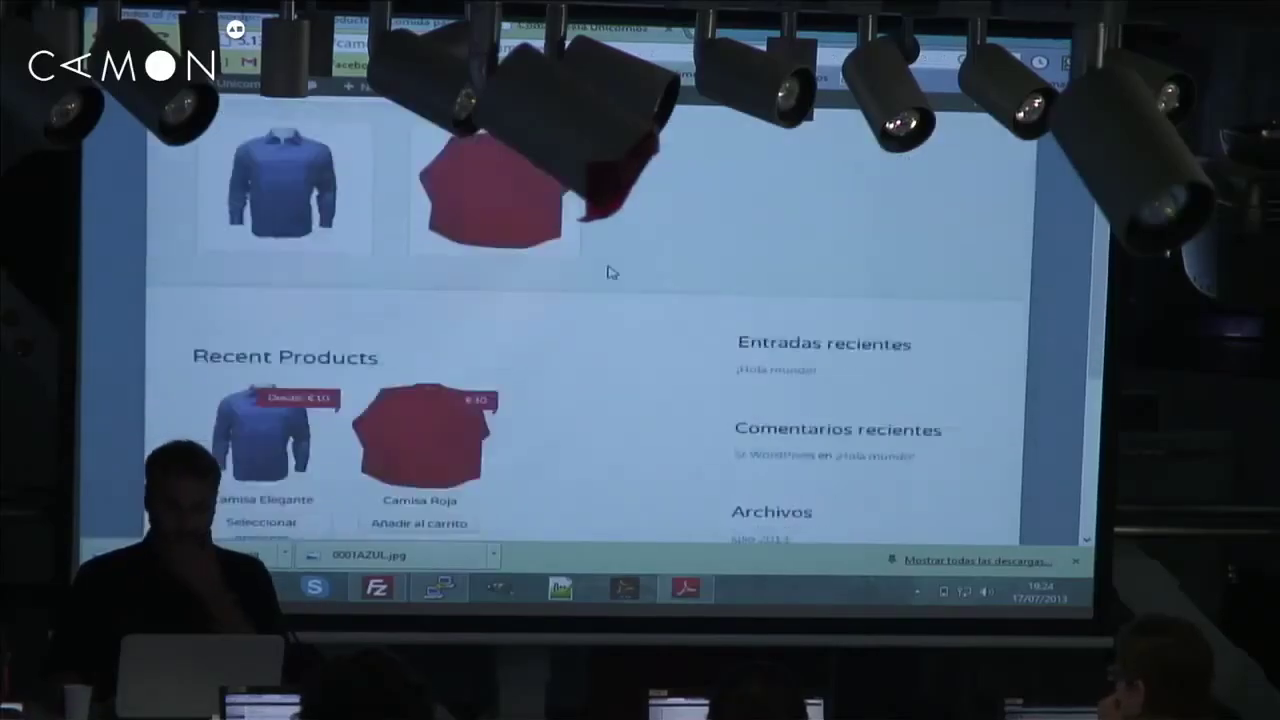
pyautogui.scroll(9, 608, 271)
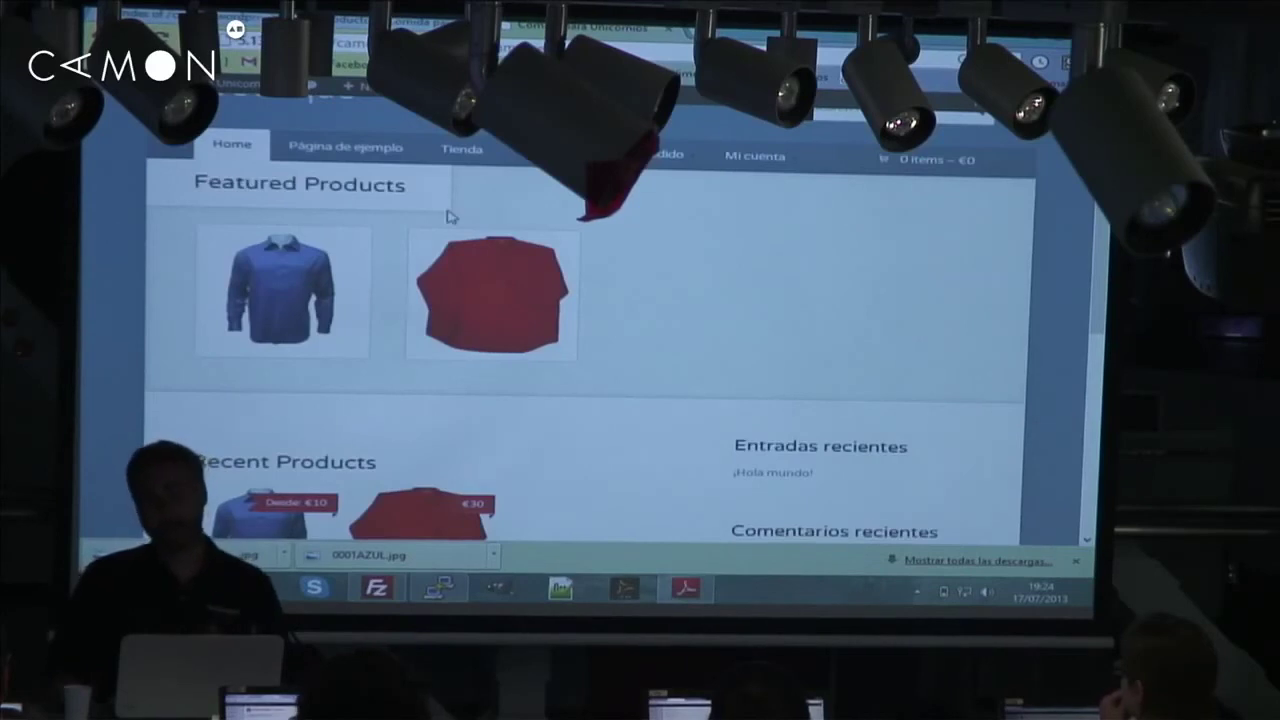
pyautogui.scroll(1, 449, 216)
pyautogui.scroll(-10, 449, 216)
pyautogui.scroll(10, 357, 194)
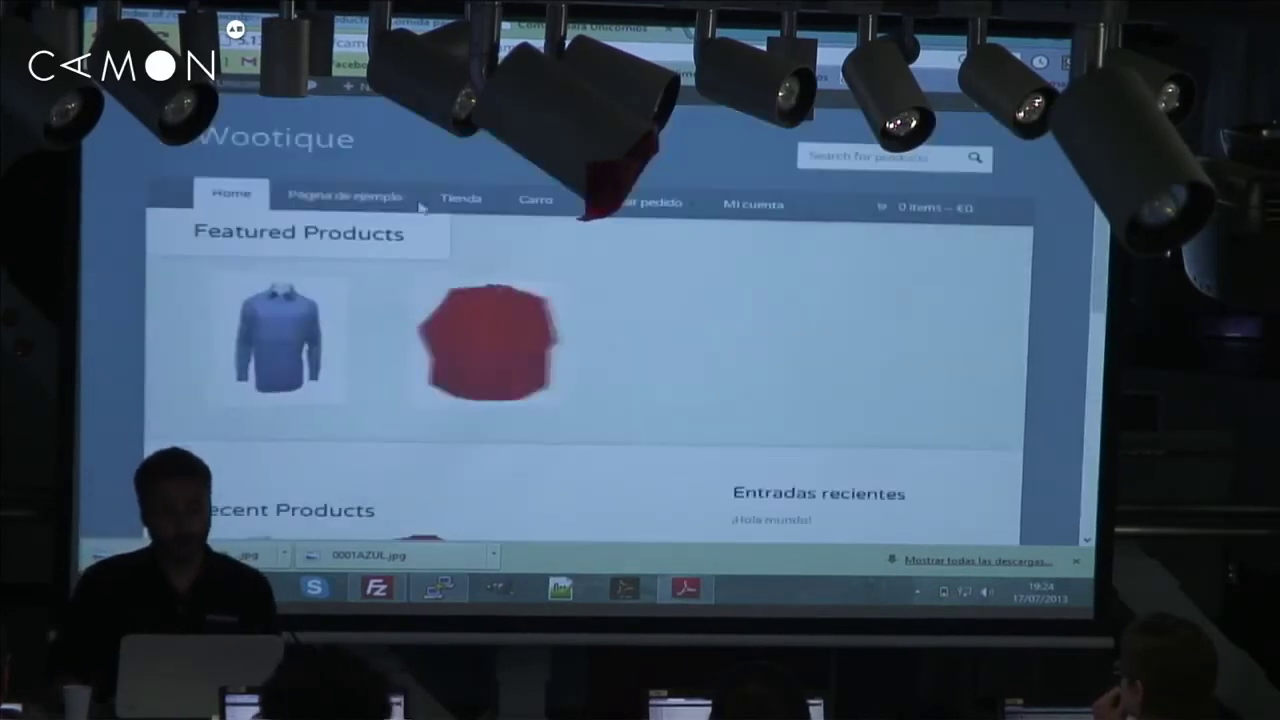
pyautogui.click(337, 200)
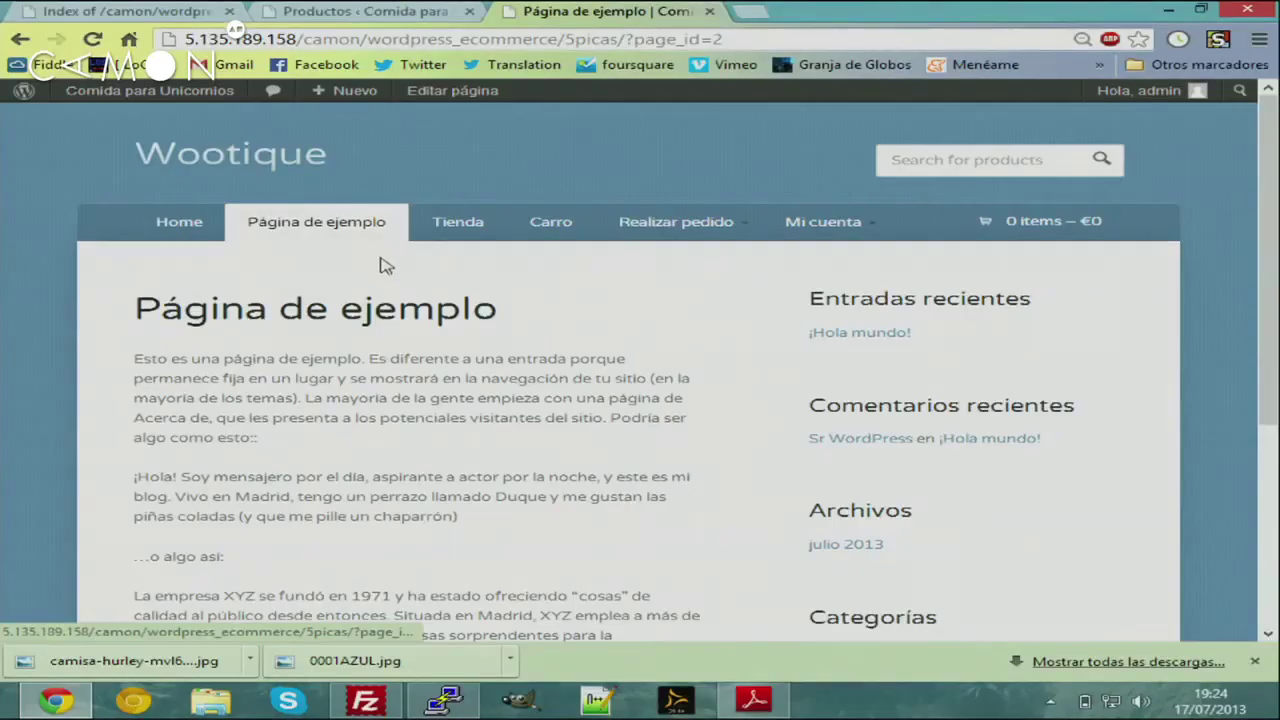
pyautogui.scroll(-3, 448, 291)
pyautogui.scroll(3, 448, 291)
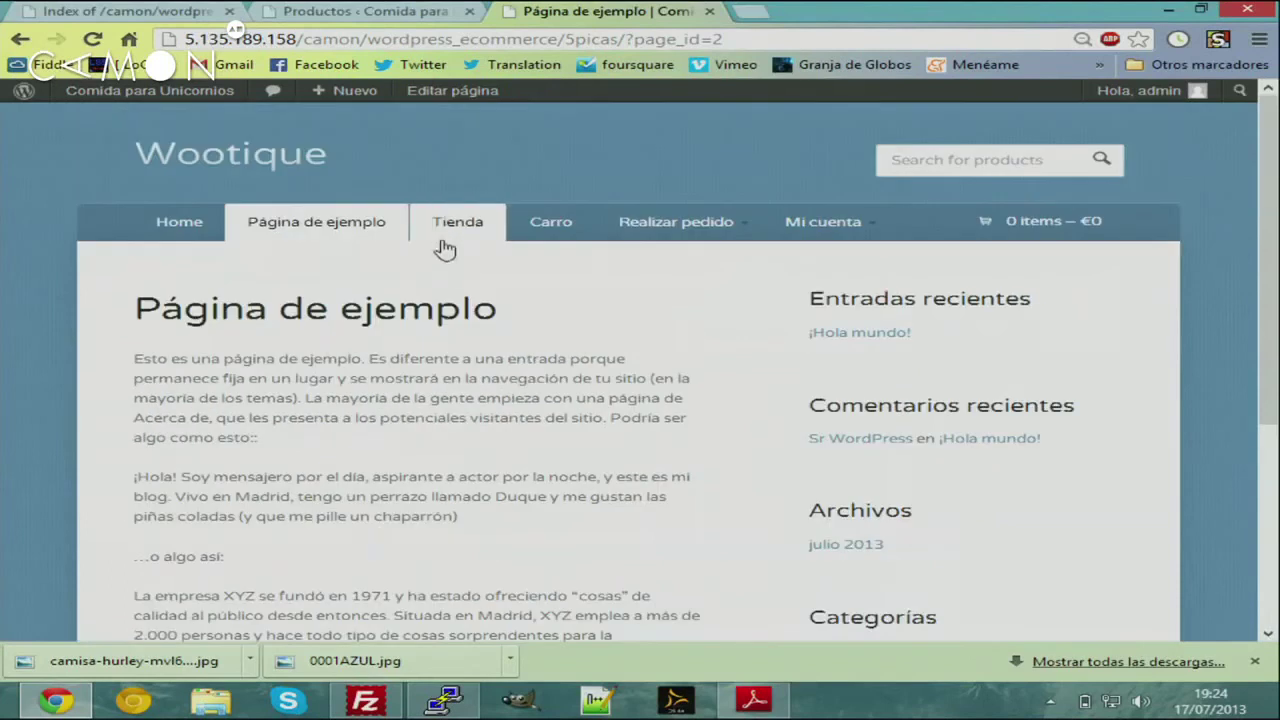
# View the storefront's Tienda, Carro and Pedido recibido pages and the subpages under Realizar pedido
pyautogui.click(445, 240)
pyautogui.click(527, 232)
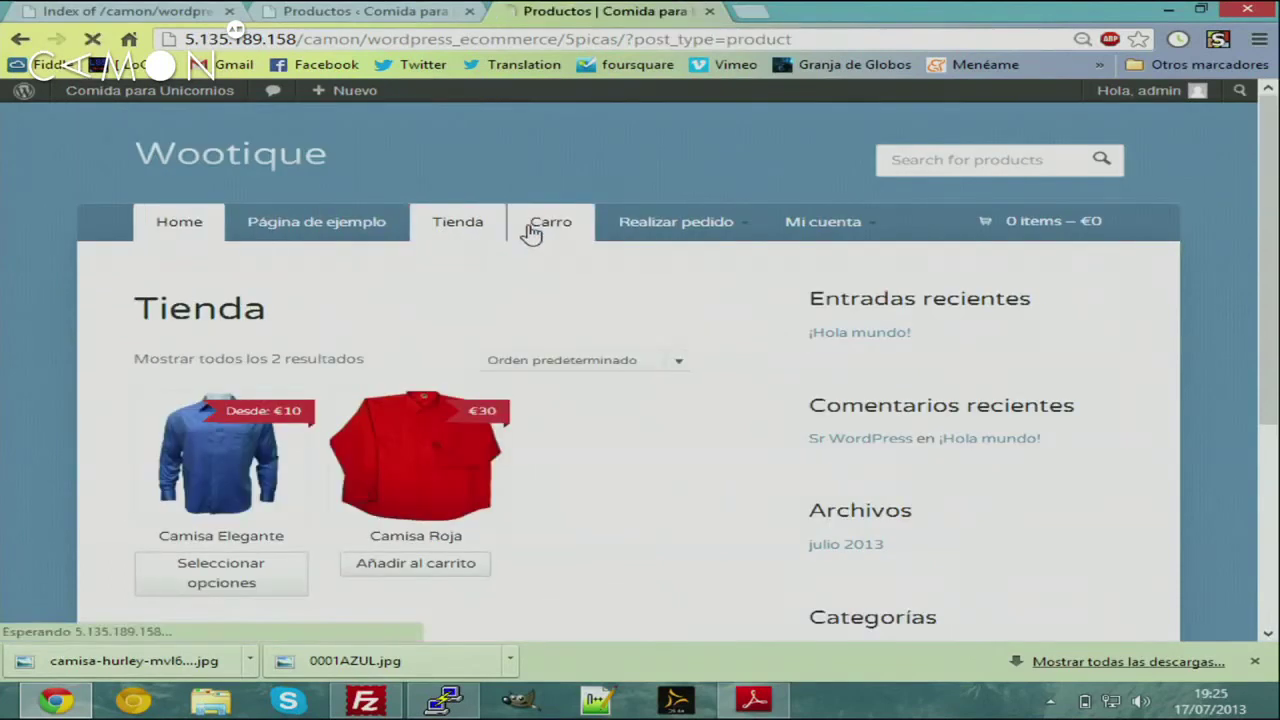
pyautogui.click(624, 228)
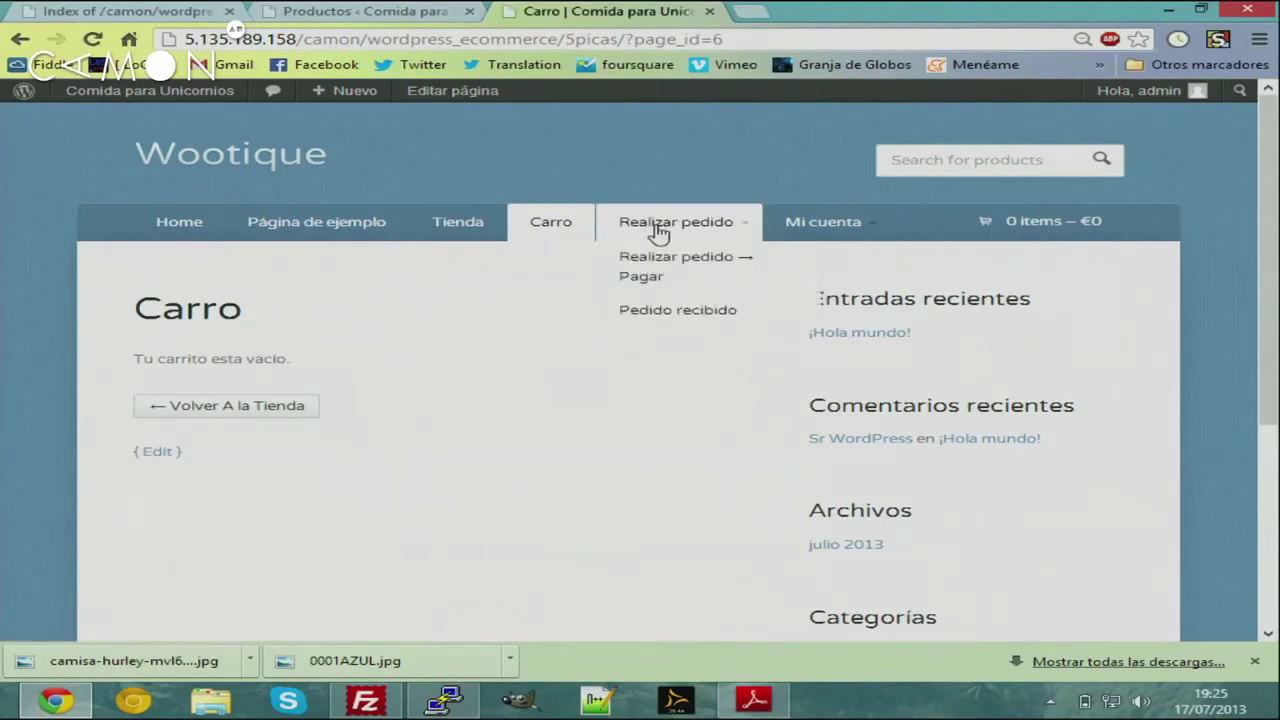
pyautogui.click(675, 305)
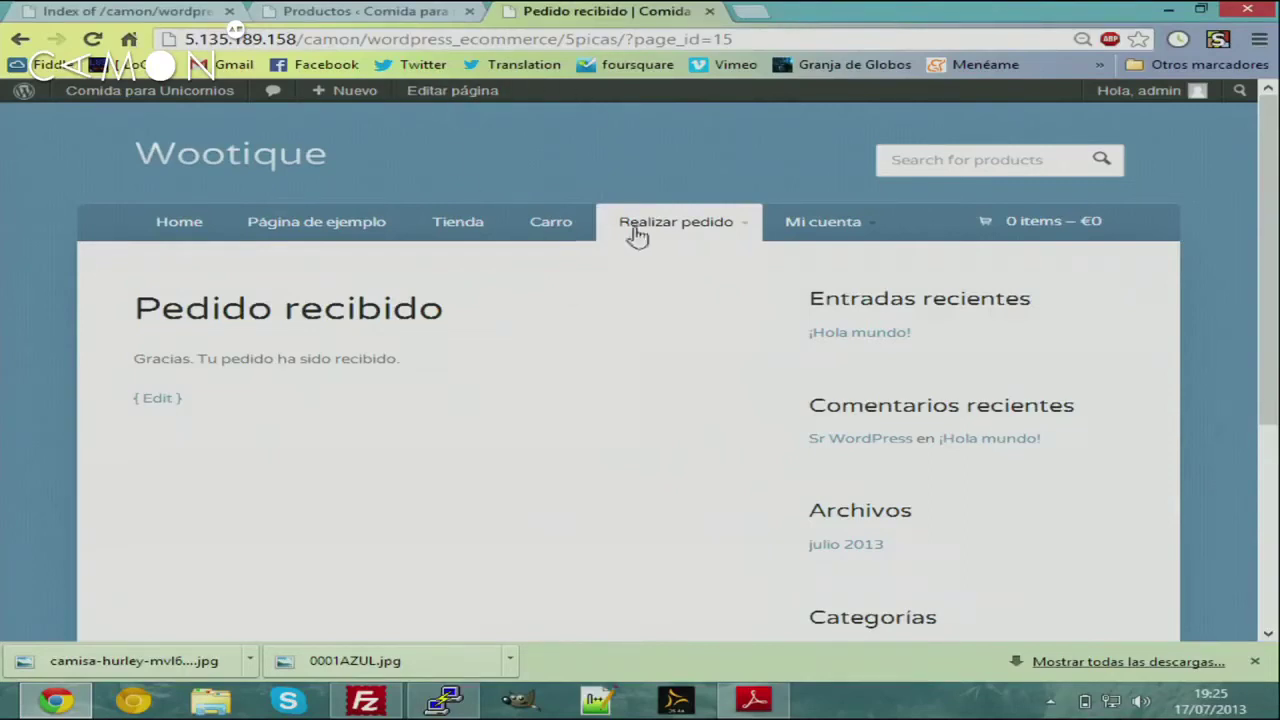
pyautogui.moveTo(654, 220)
pyautogui.moveTo(693, 228)
# Open the Páginas list in the administration and compare its pages with the storefront's navigation menu
pyautogui.click(58, 702)
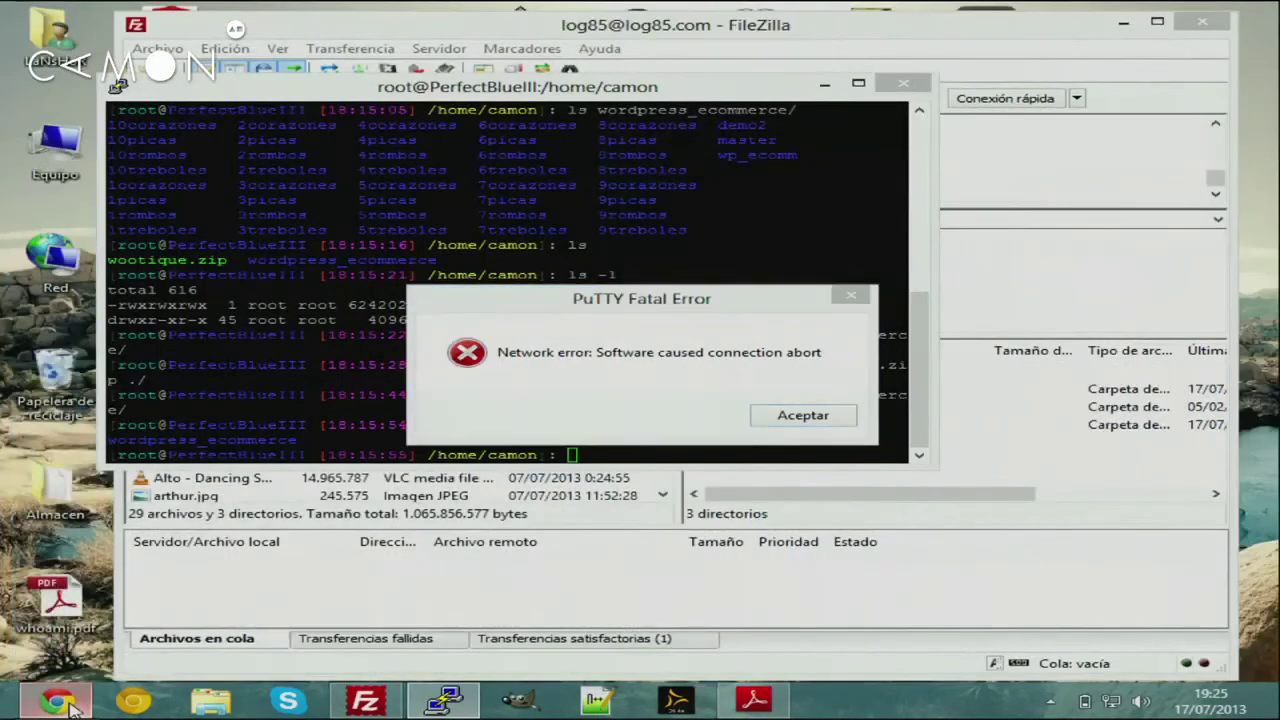
pyautogui.click(58, 702)
pyautogui.click(413, 10)
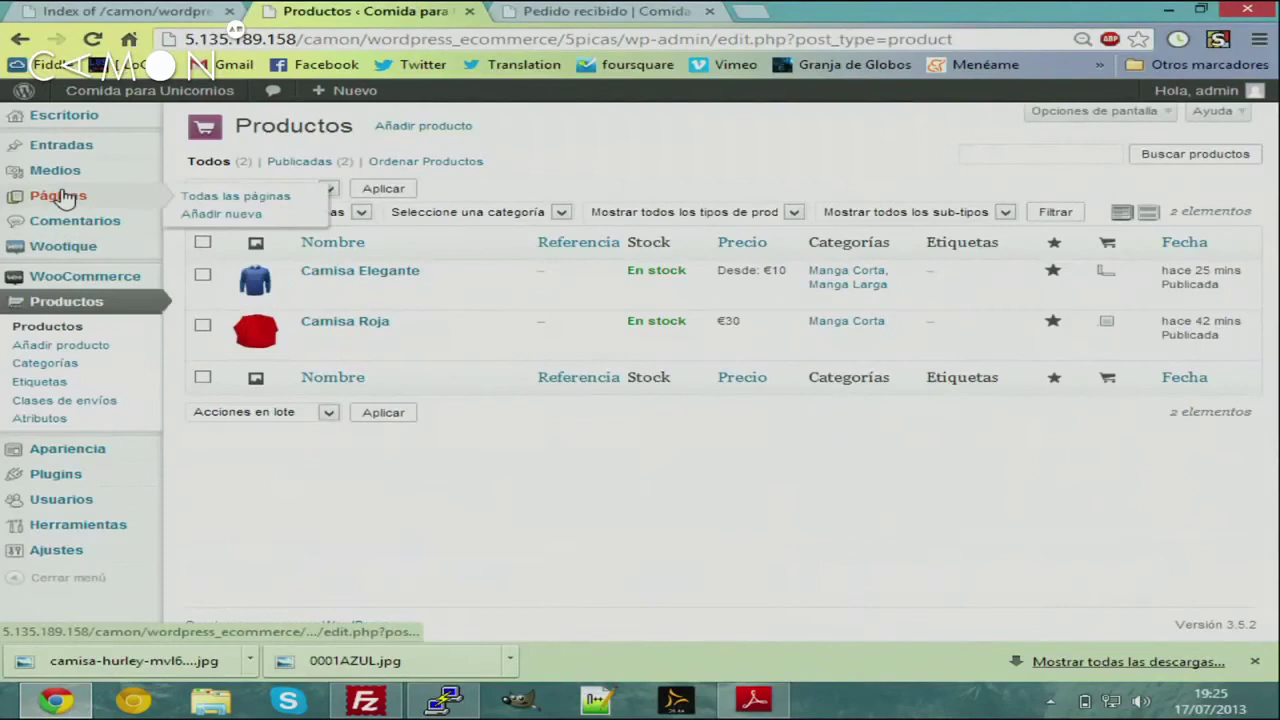
pyautogui.click(84, 195)
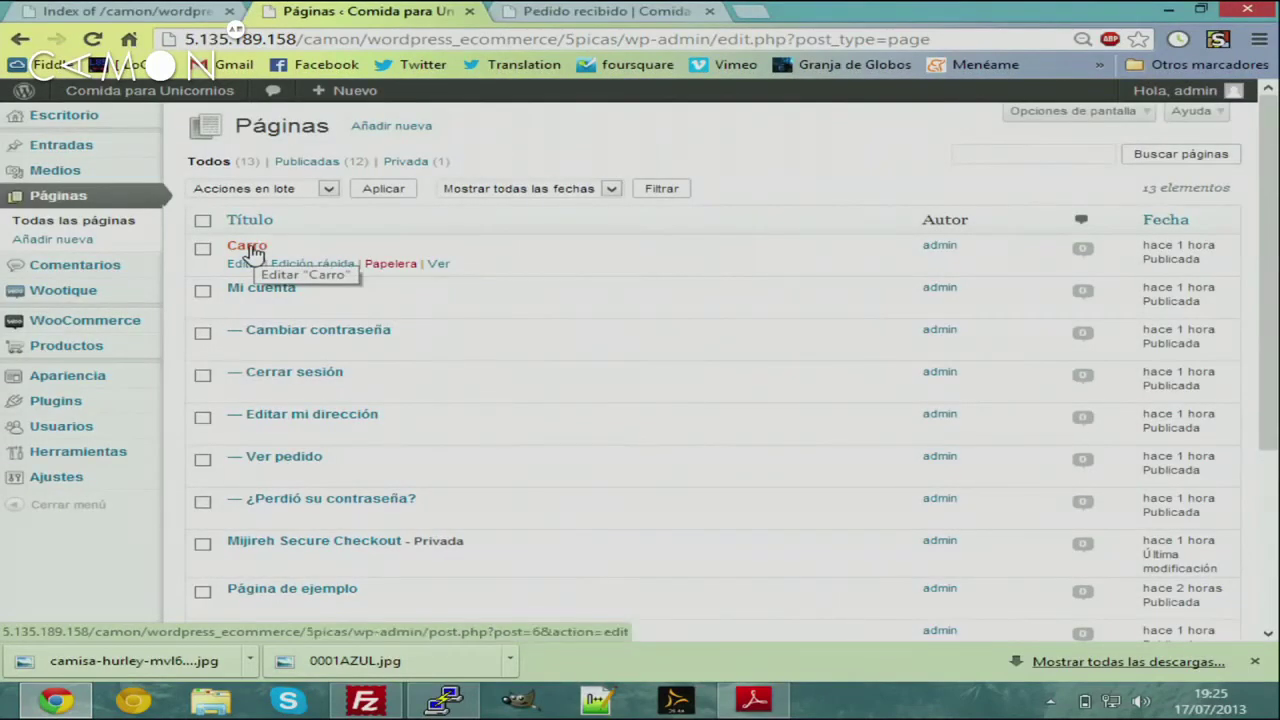
pyautogui.hotkey('ctrl', 'Tab')
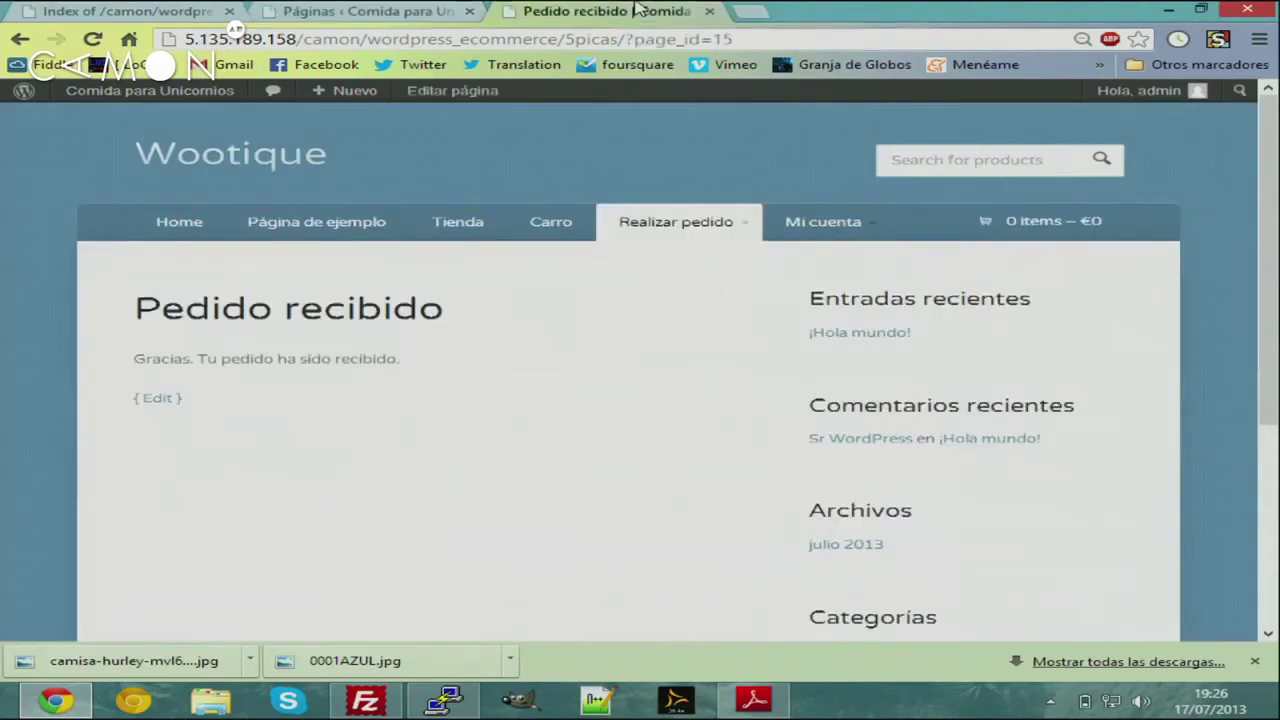
pyautogui.moveTo(743, 222)
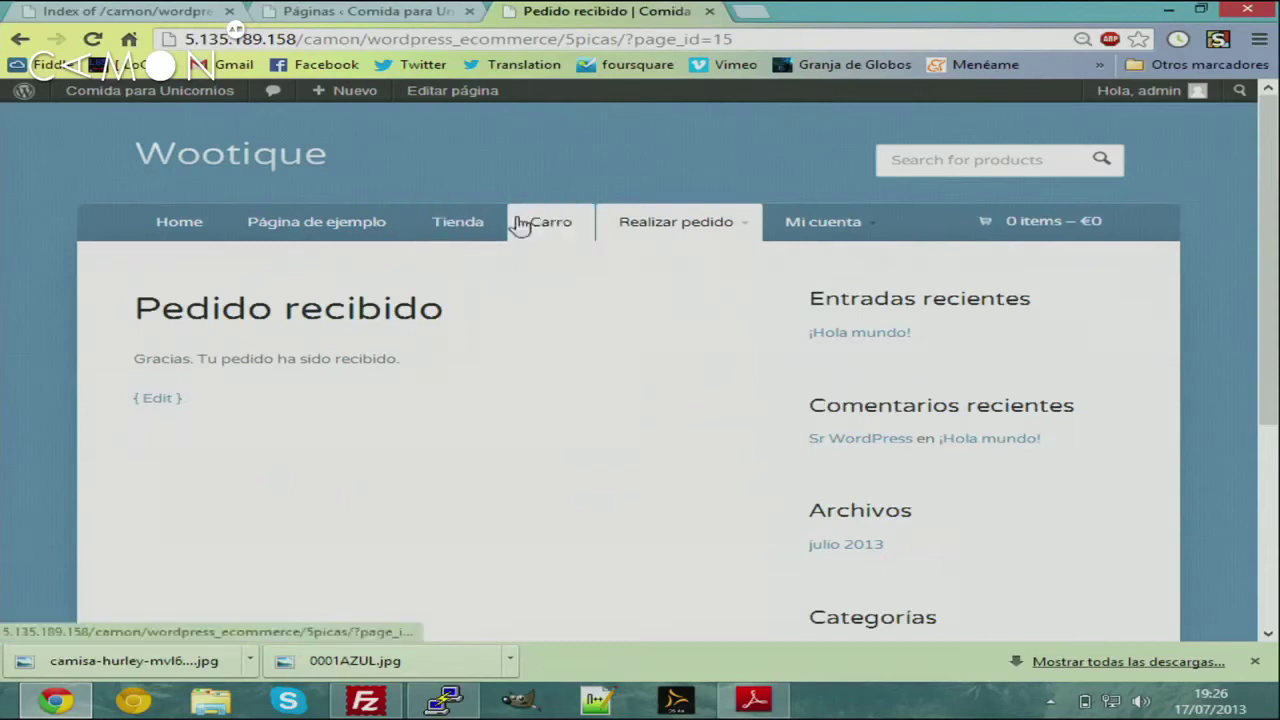
pyautogui.hotkey('ctrl', 'shift', 'Tab')
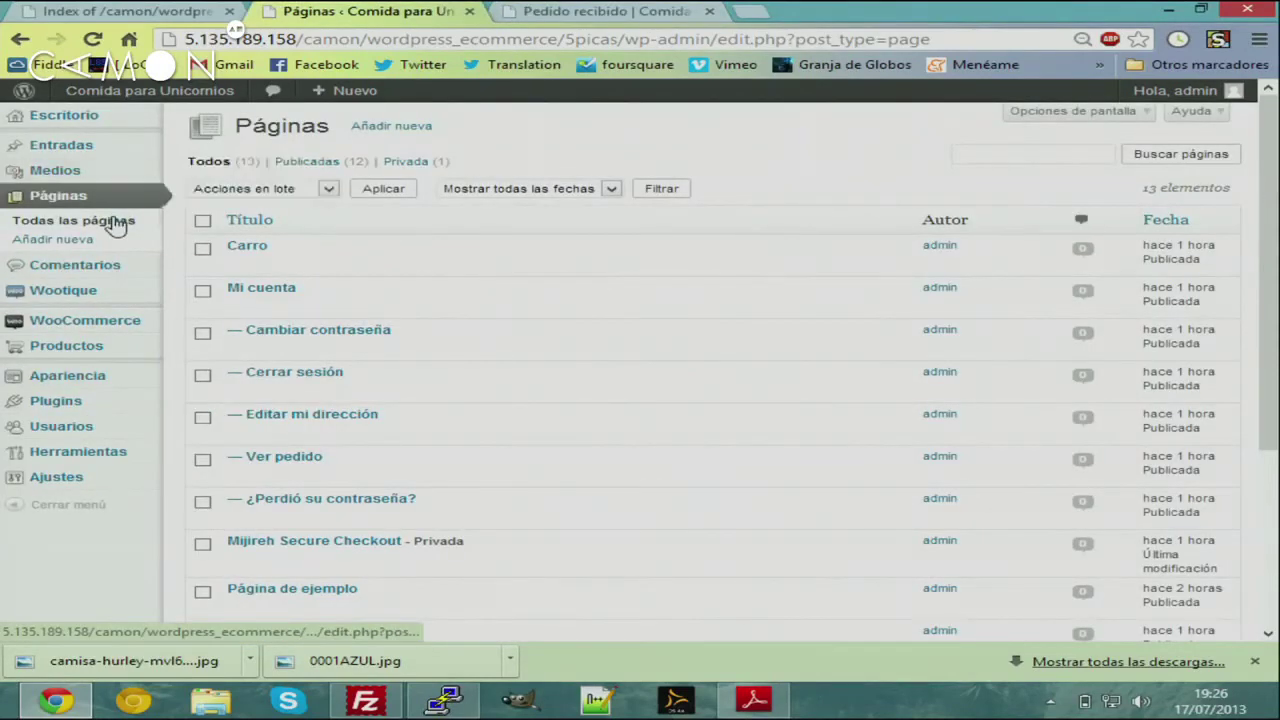
pyautogui.scroll(-2, 100, 215)
# Open the Menús settings under Apariencia and create a new menu named MenuDePrueba
pyautogui.moveTo(94, 193)
pyautogui.click(229, 238)
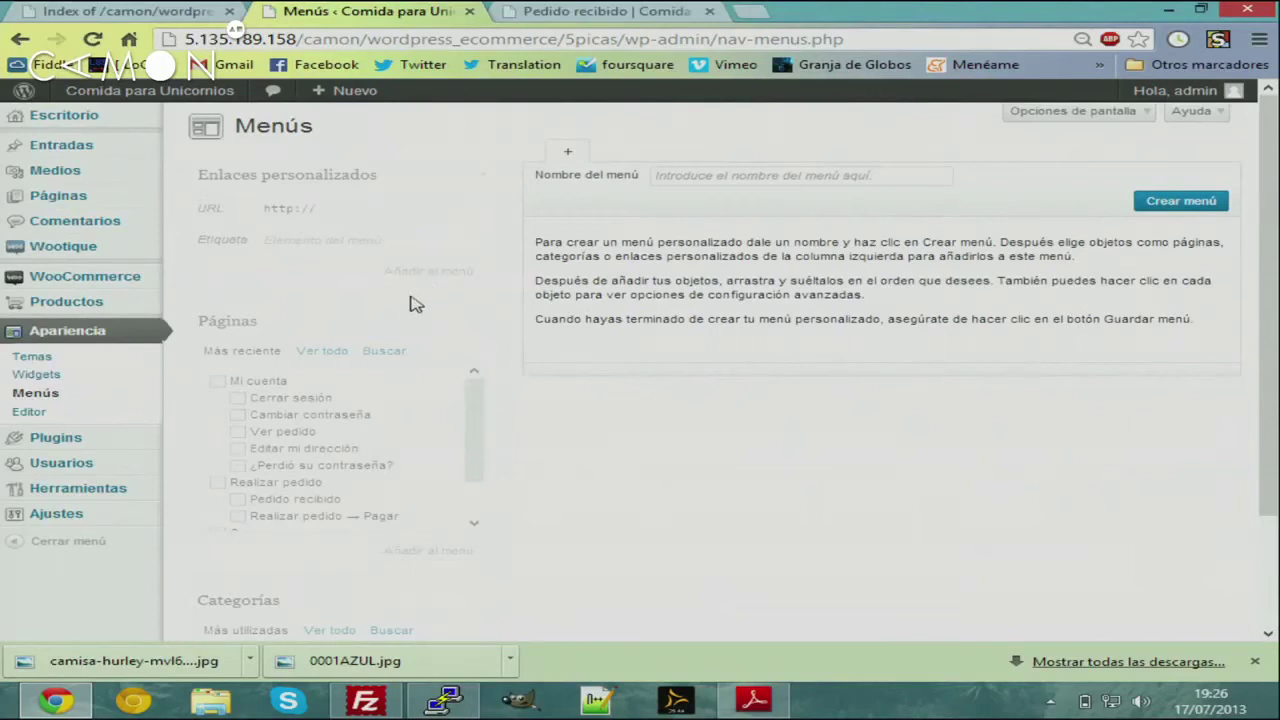
pyautogui.scroll(-3, 667, 410)
pyautogui.scroll(3, 677, 408)
pyautogui.click(1177, 206)
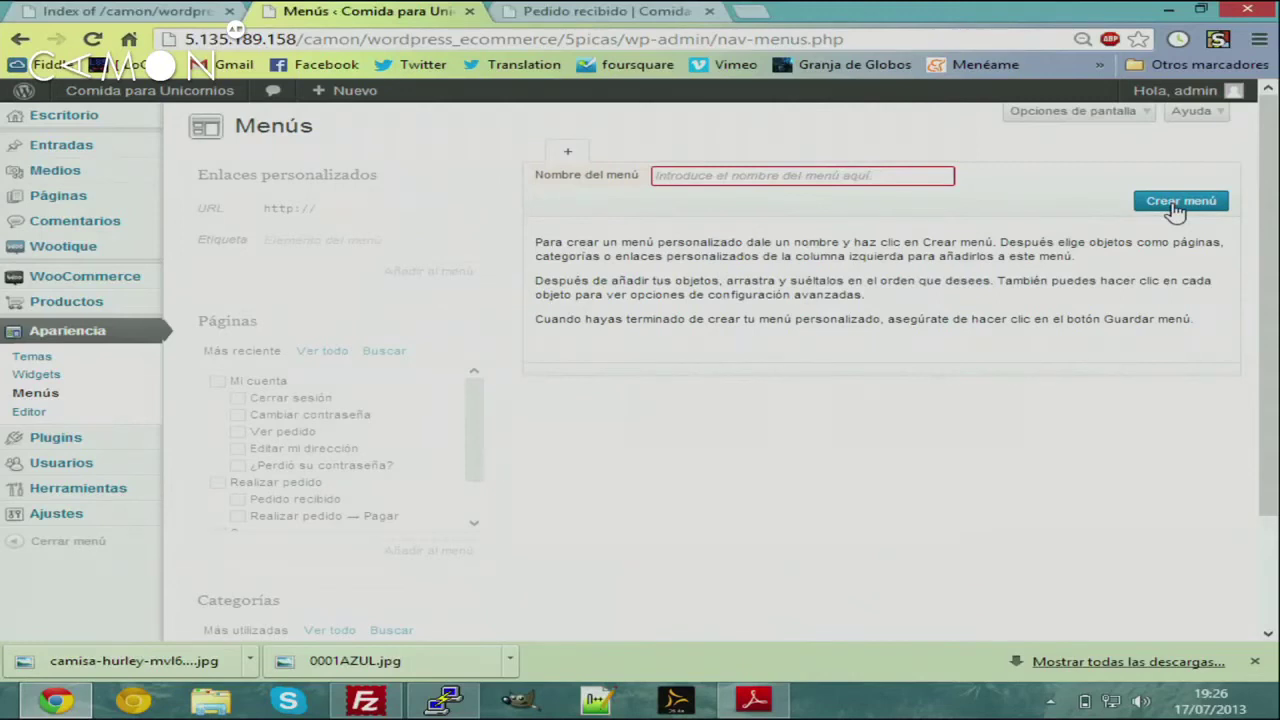
pyautogui.click(765, 170)
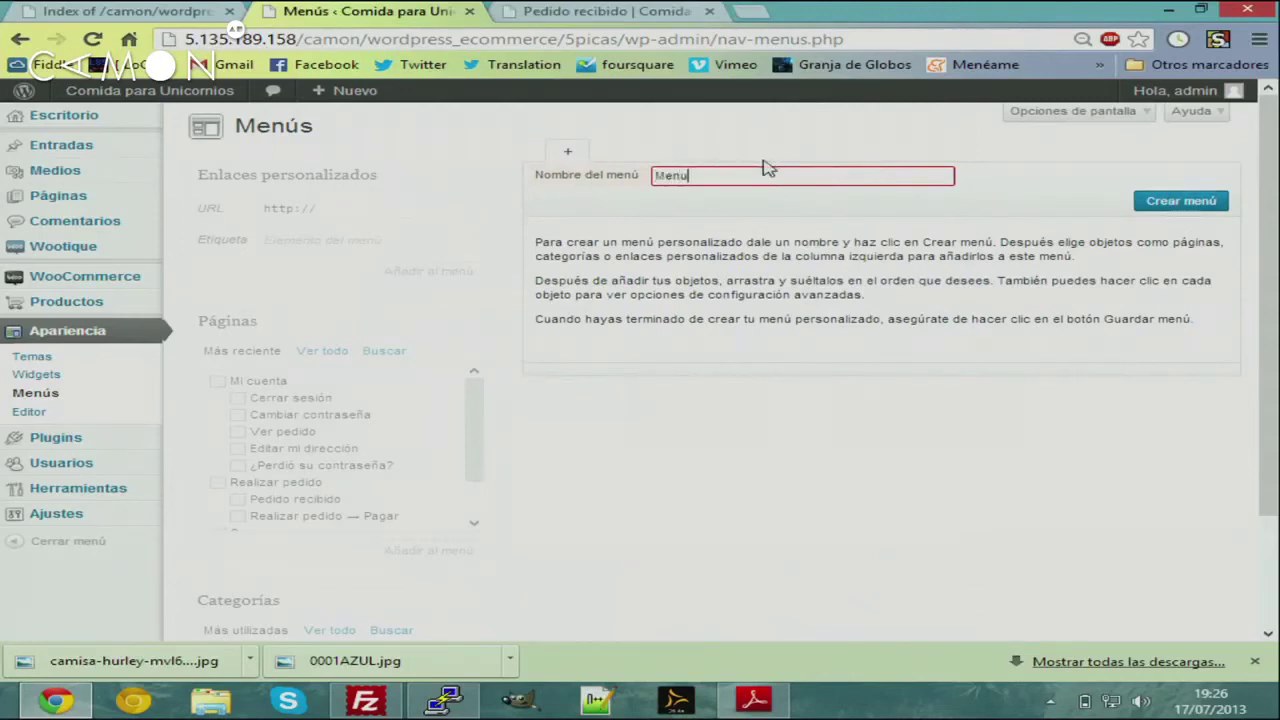
pyautogui.write('MenuDePrueba')
pyautogui.click(1150, 203)
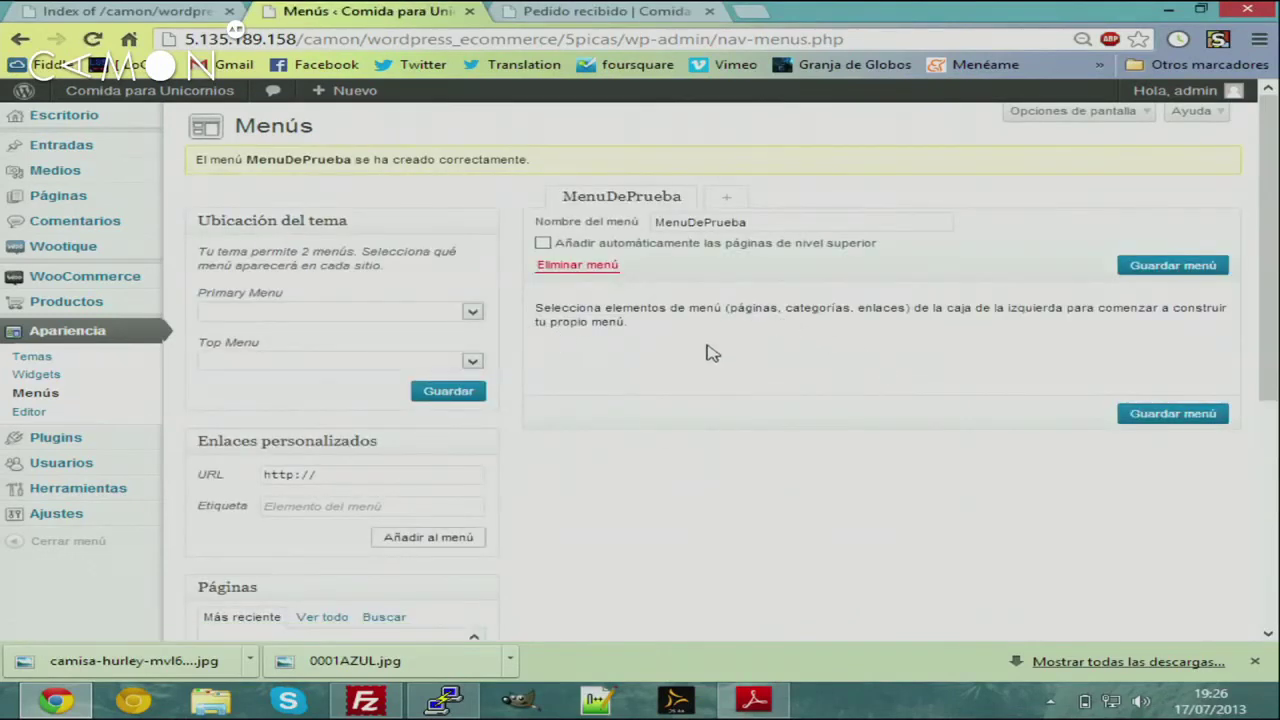
# Assign MenuDePrueba to both the Primary Menu and Top Menu locations, and reload the storefront page to check it
pyautogui.click(472, 311)
pyautogui.click(434, 345)
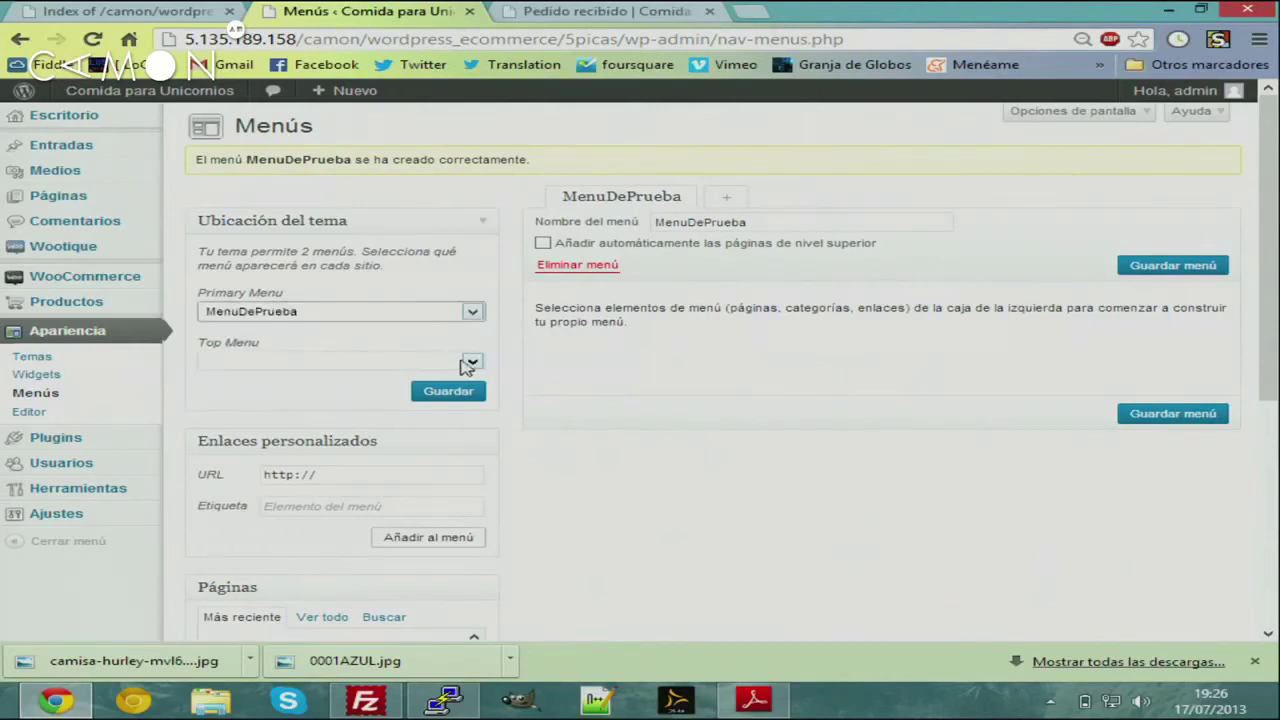
pyautogui.click(470, 363)
pyautogui.click(455, 391)
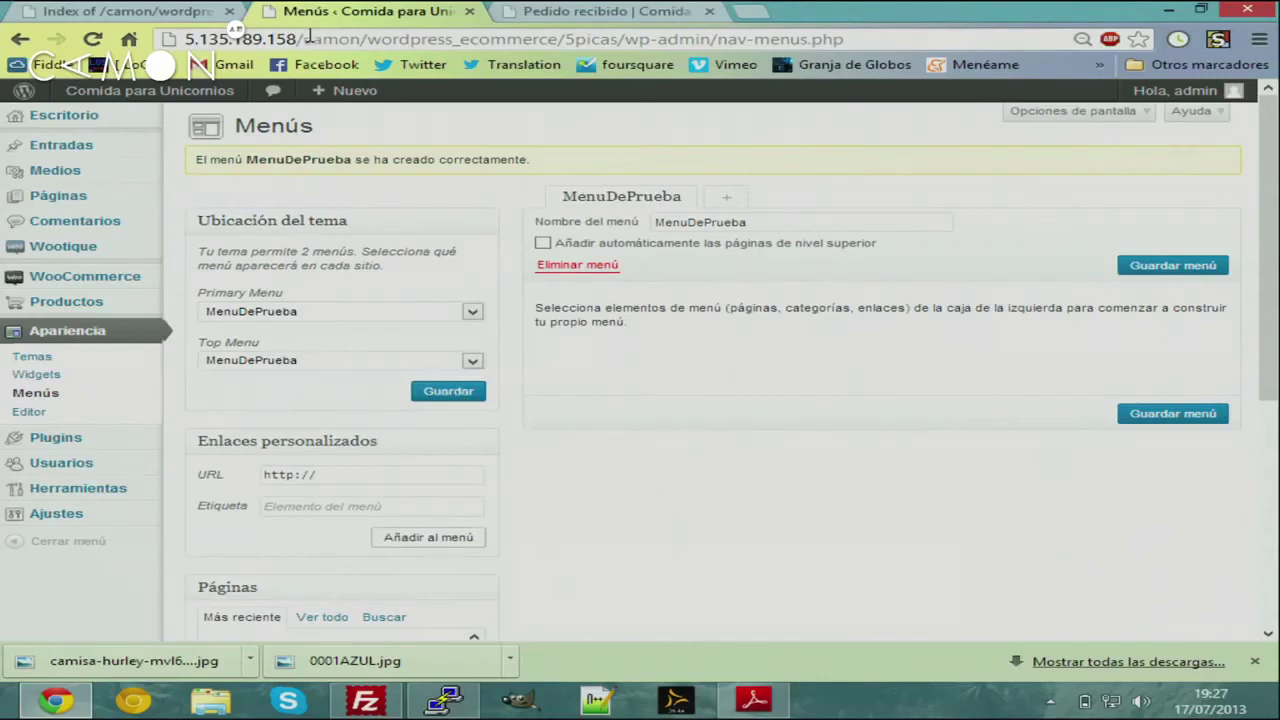
pyautogui.click(555, 11)
pyautogui.click(92, 38)
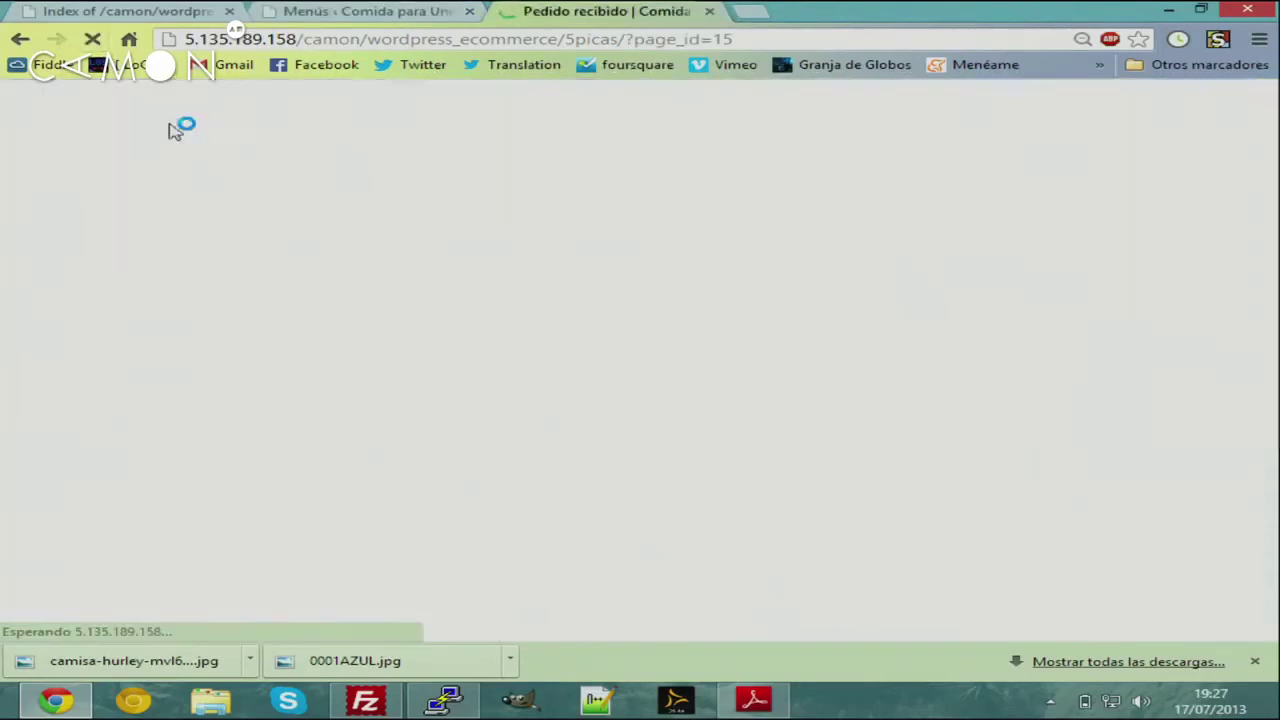
# Add the pages Mi cuenta, Realizar pedido, Carro, Tienda and Página de ejemplo to MenuDePrueba and save the menu
pyautogui.click(407, 10)
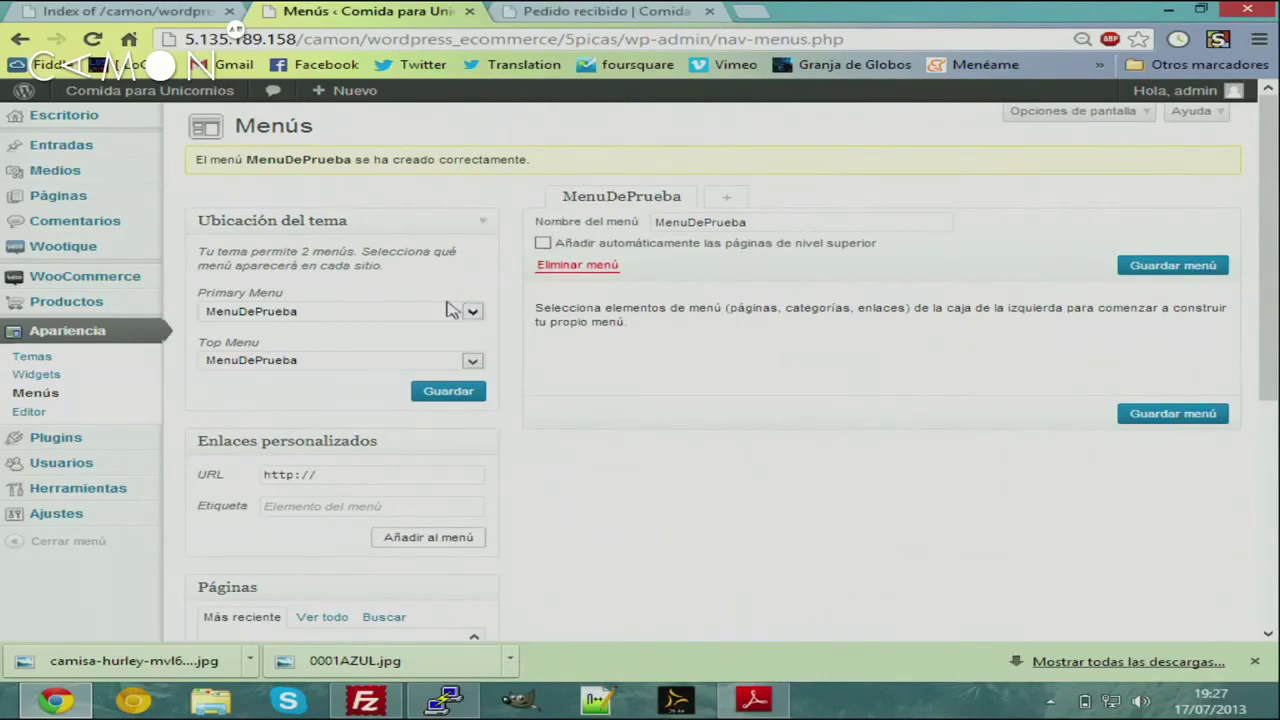
pyautogui.scroll(-3, 520, 438)
pyautogui.moveTo(471, 409)
pyautogui.mouseDown()
pyautogui.moveTo(473, 443)
pyautogui.moveTo(478, 389)
pyautogui.mouseUp()
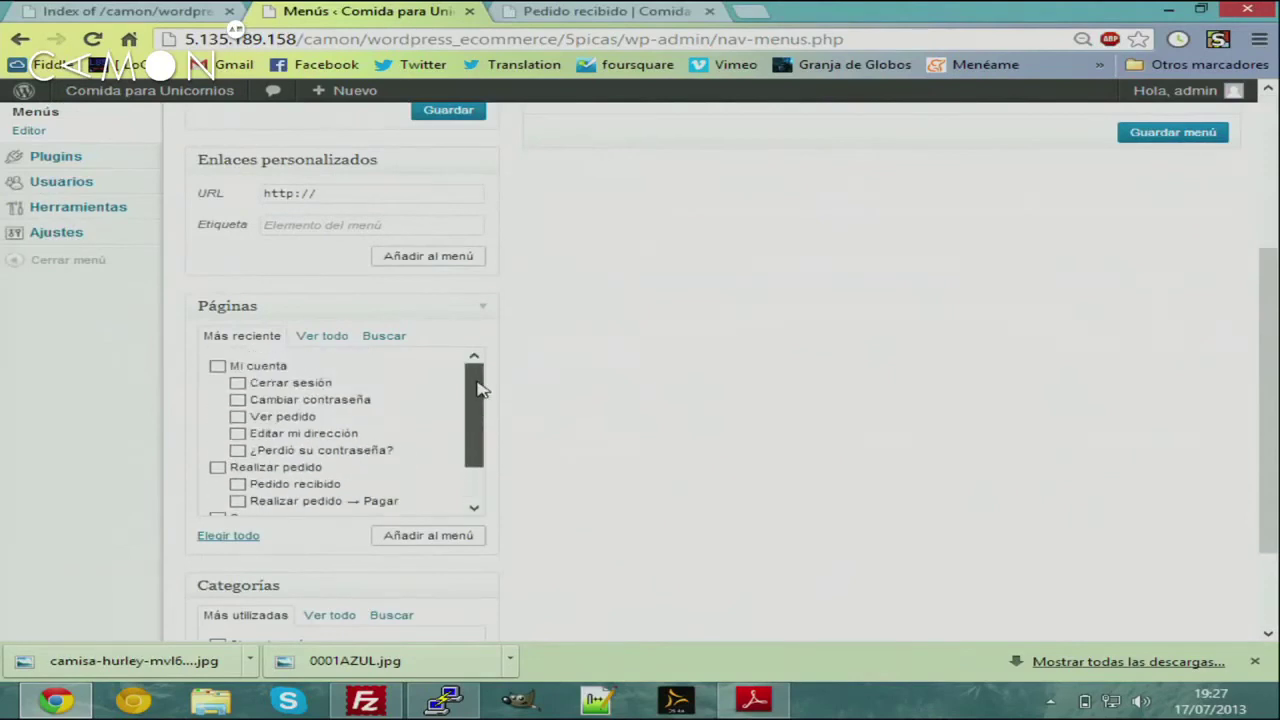
pyautogui.scroll(3, 640, 331)
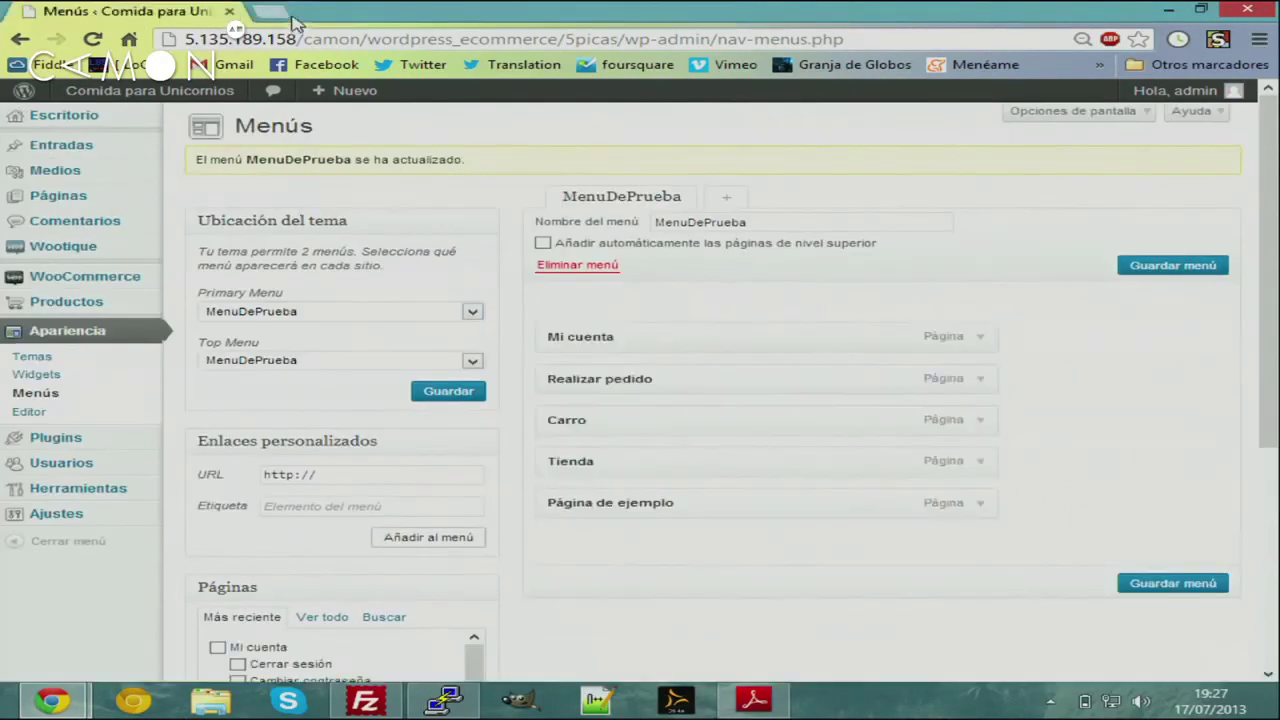
# Open the Bluelounge Sumo product page in a new tab and examine its layout and product category navigation
pyautogui.click(275, 11)
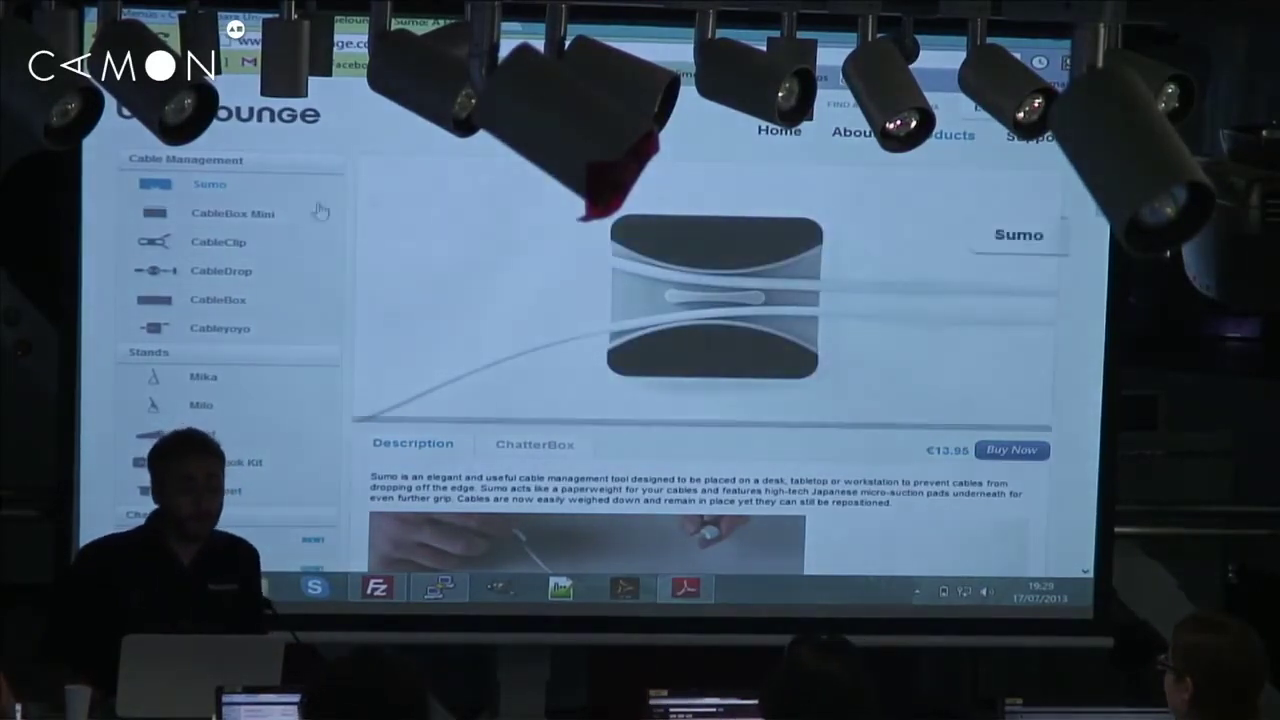
pyautogui.scroll(-5, 250, 285)
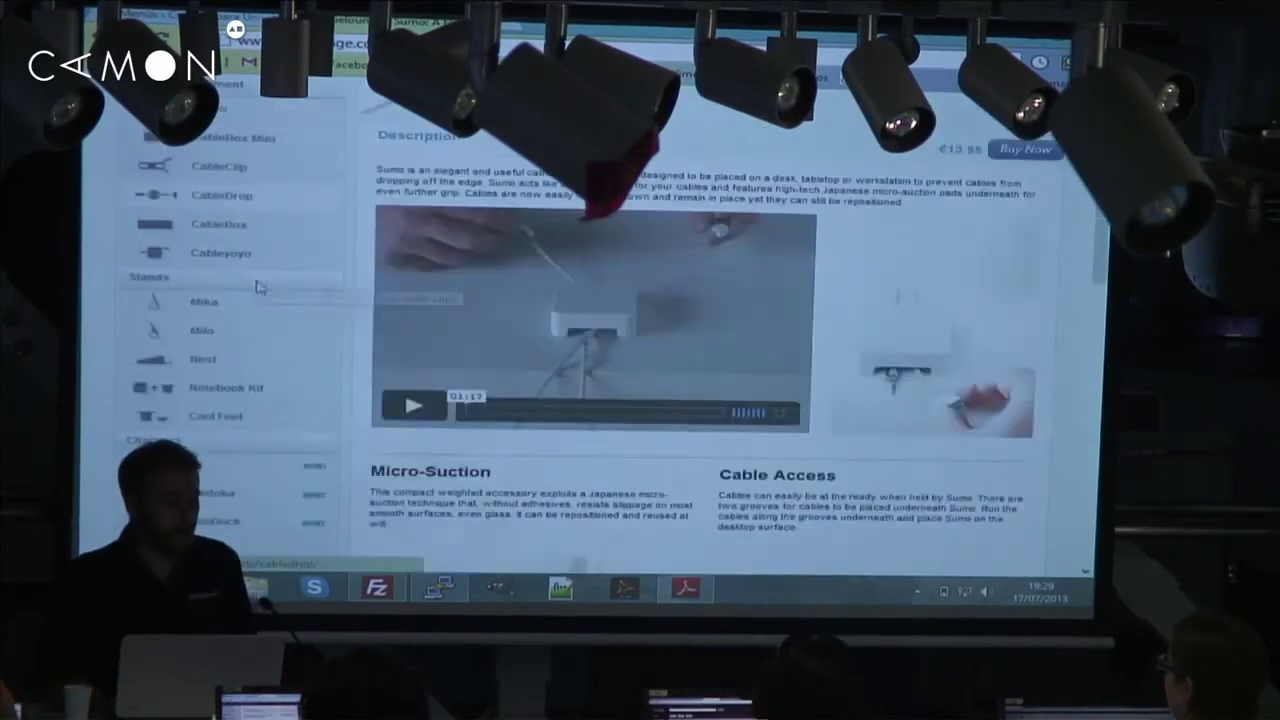
pyautogui.scroll(-6, 250, 300)
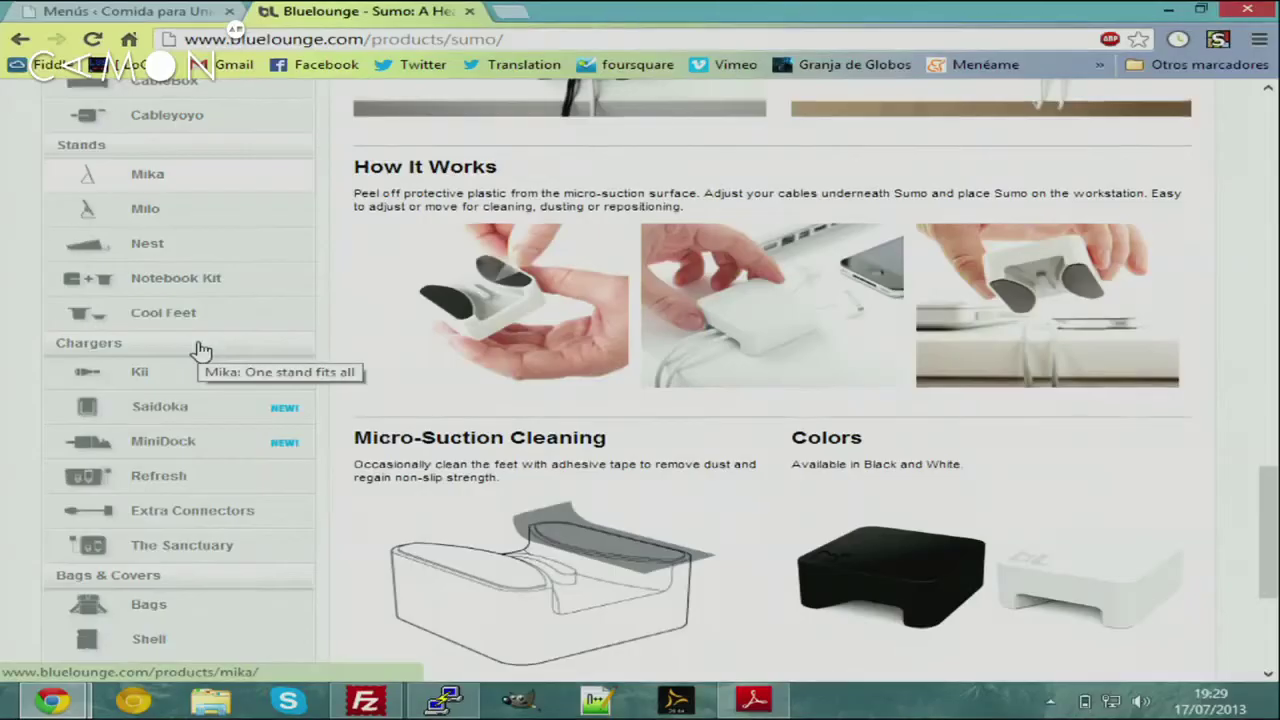
pyautogui.scroll(-4, 197, 348)
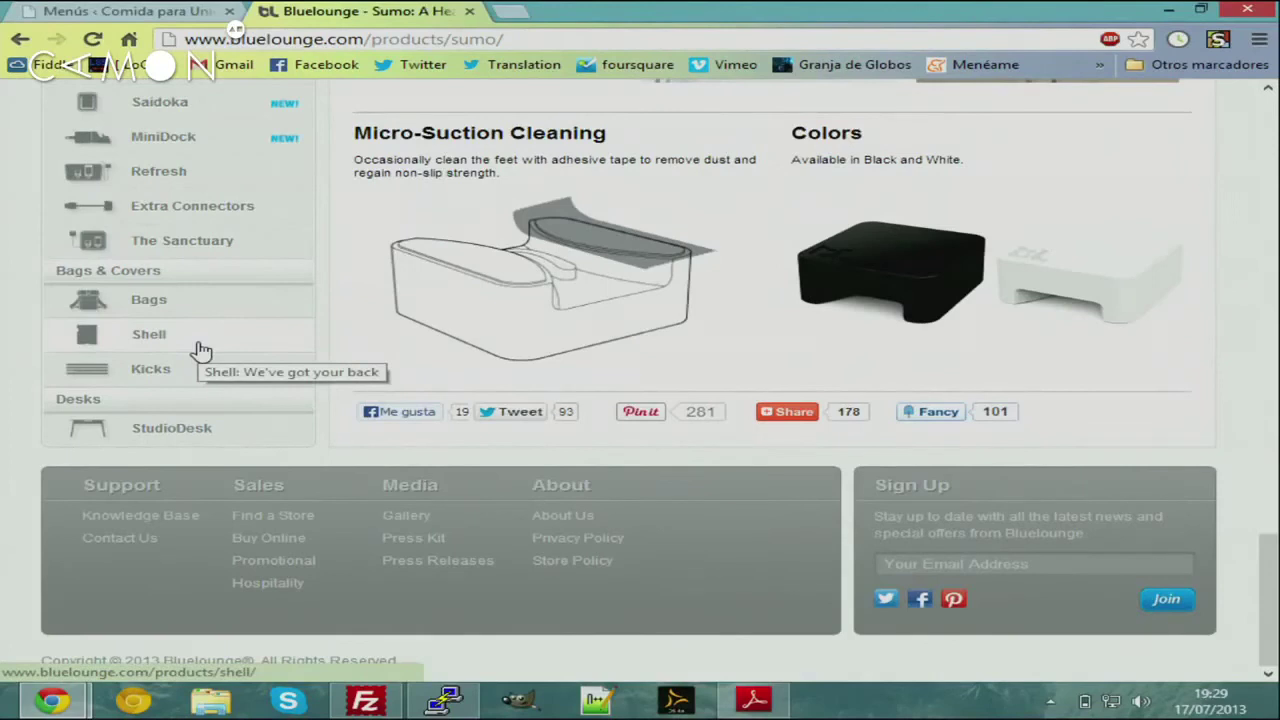
pyautogui.scroll(12, 200, 350)
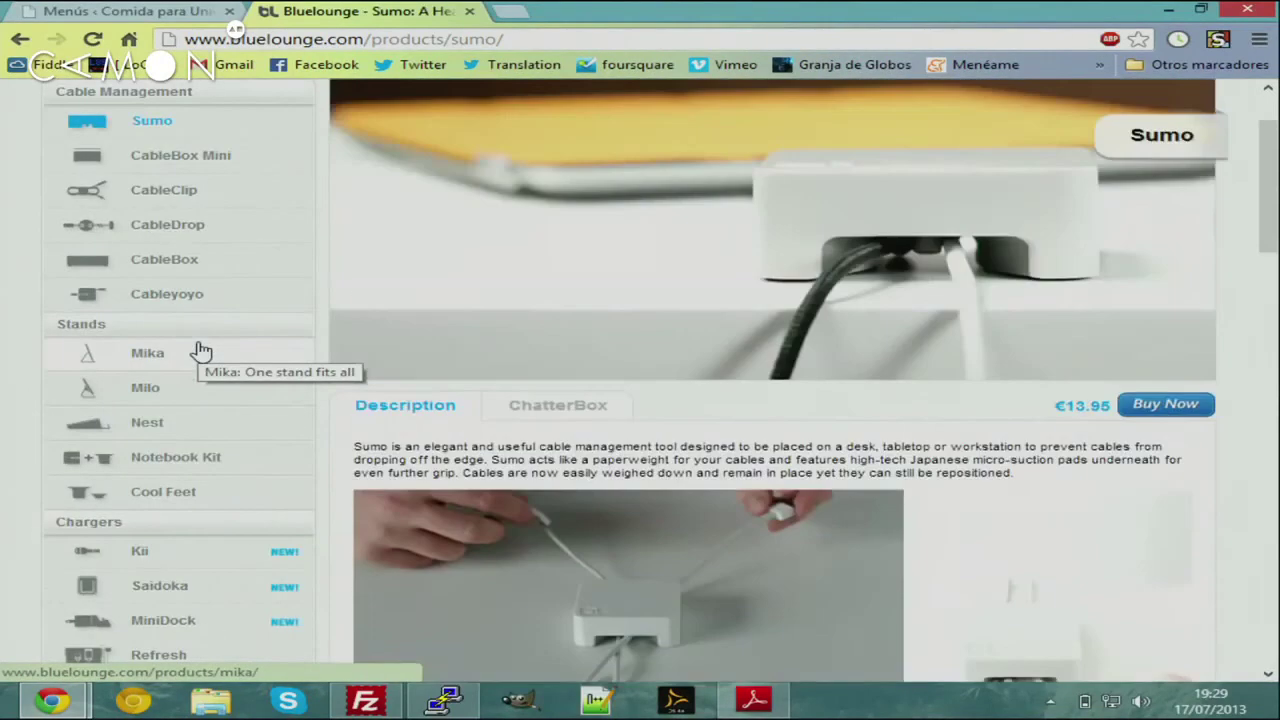
# Examine the Sumo page's product category list alongside its description, Micro-Suction and Cable Access sections
pyautogui.scroll(1, 200, 350)
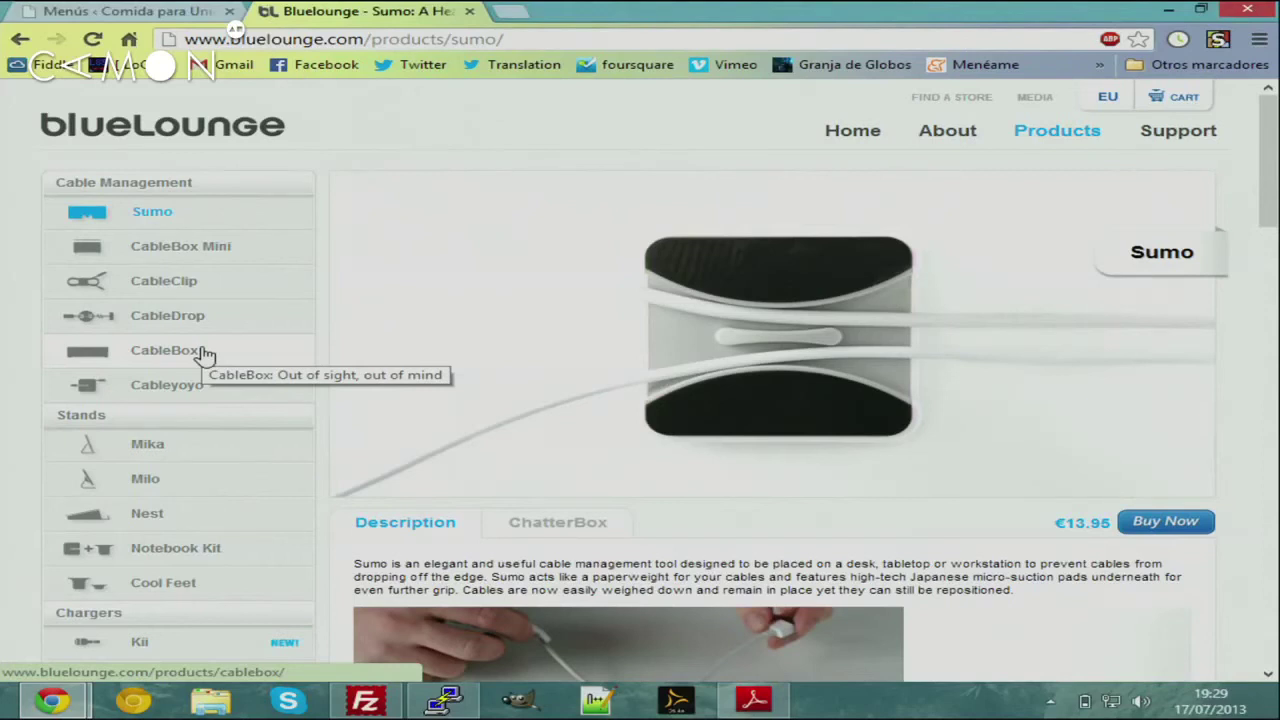
pyautogui.scroll(-1, 231, 287)
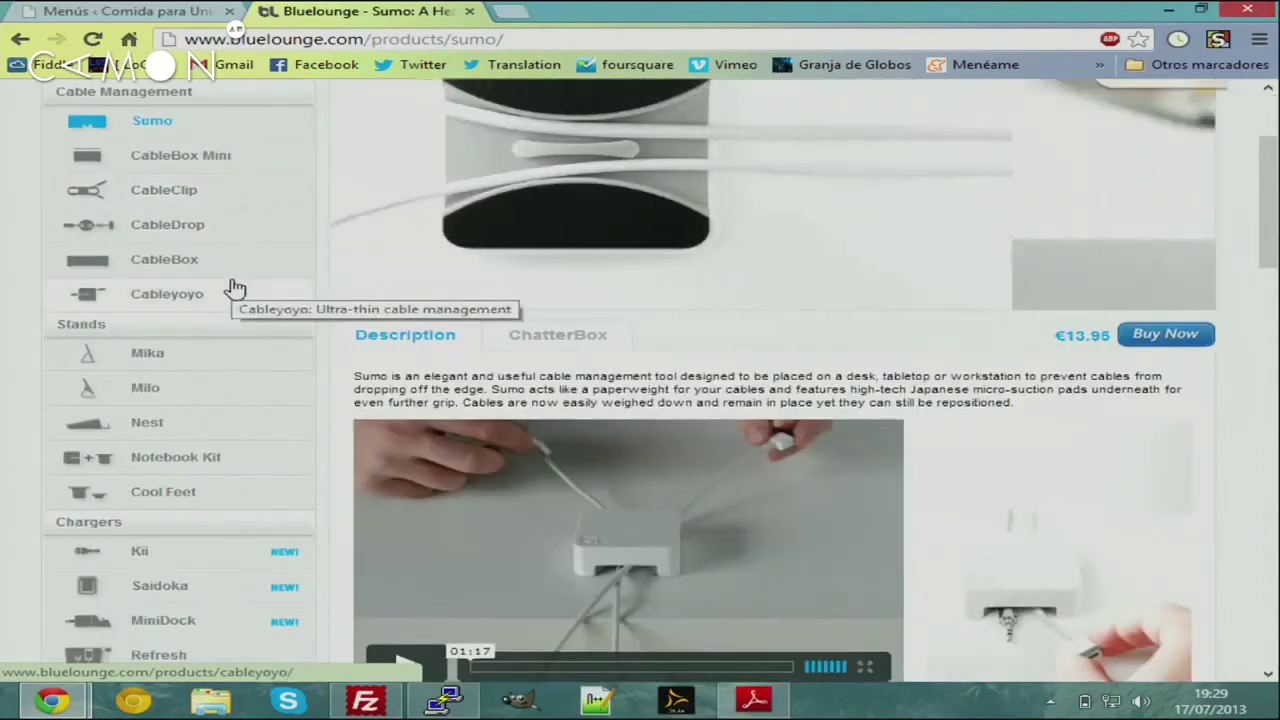
pyautogui.scroll(1, 240, 323)
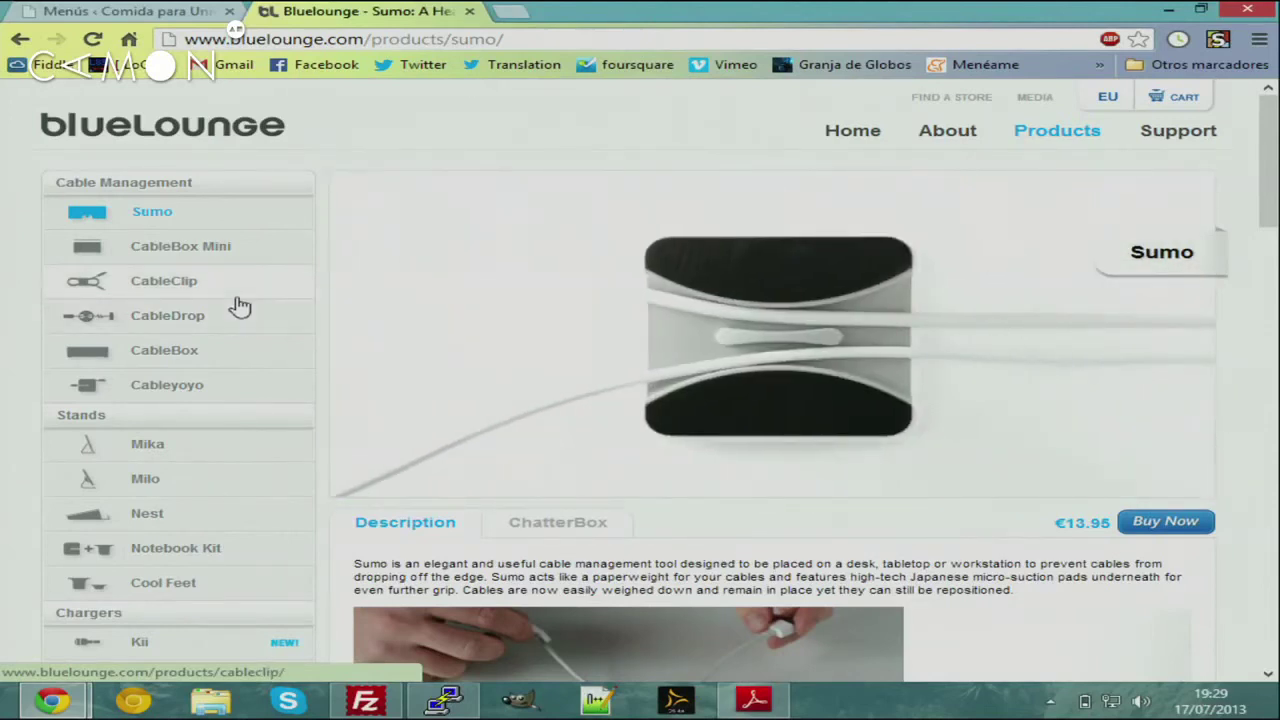
pyautogui.scroll(-5, 309, 329)
pyautogui.scroll(-5, 325, 415)
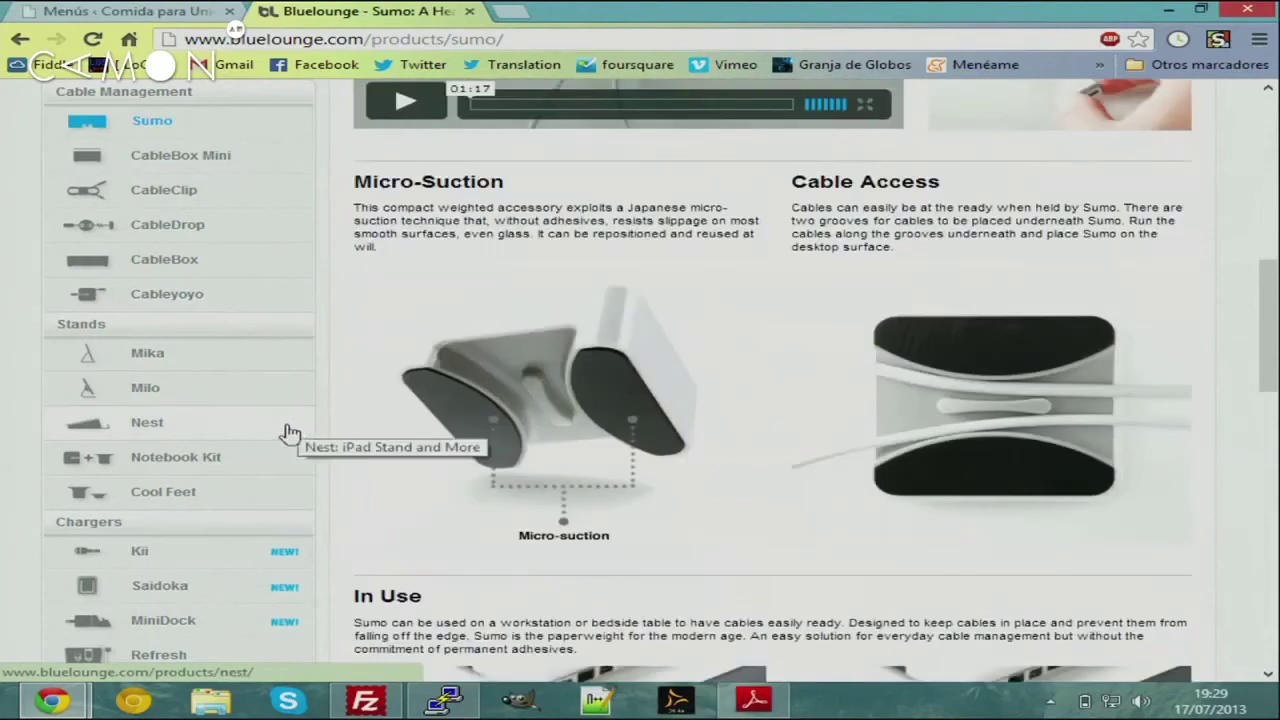
pyautogui.scroll(10, 505, 380)
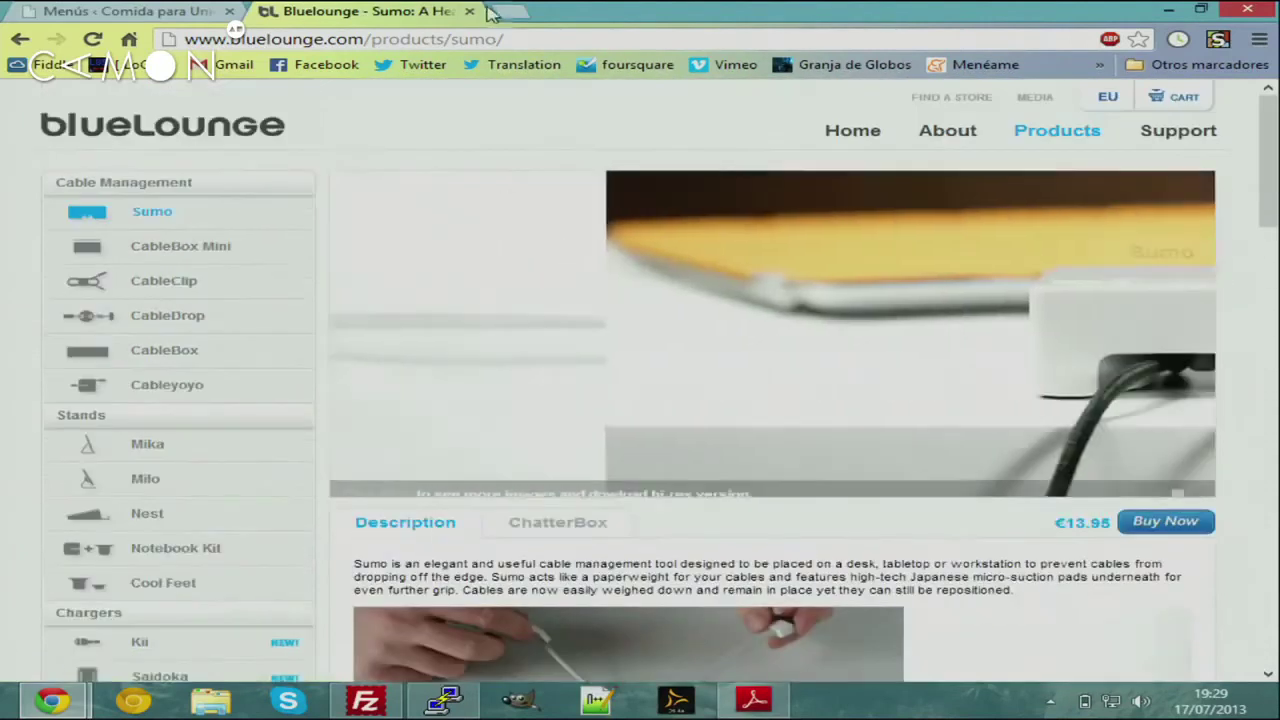
# Open the creacionestorres.com website and review its home page, including the Nuestros clientes, Productos recientes and Últimas noticias sections
pyautogui.click(507, 38)
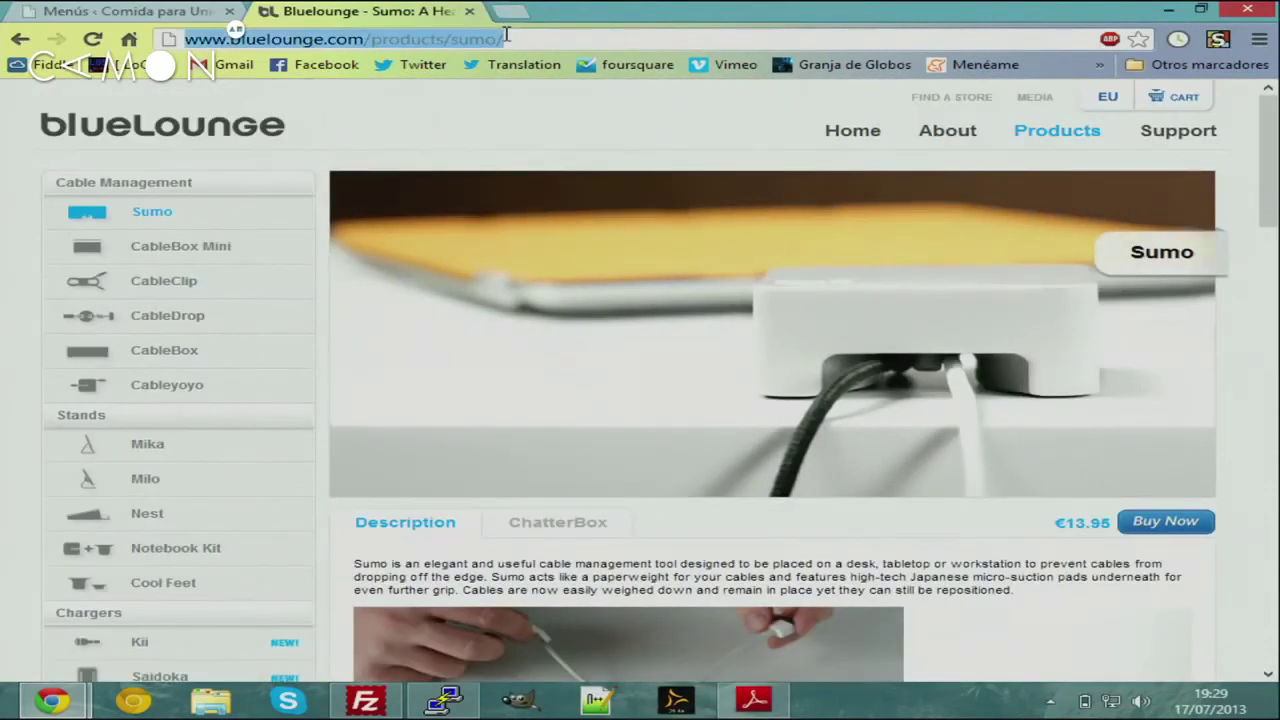
pyautogui.write('creacionestor')
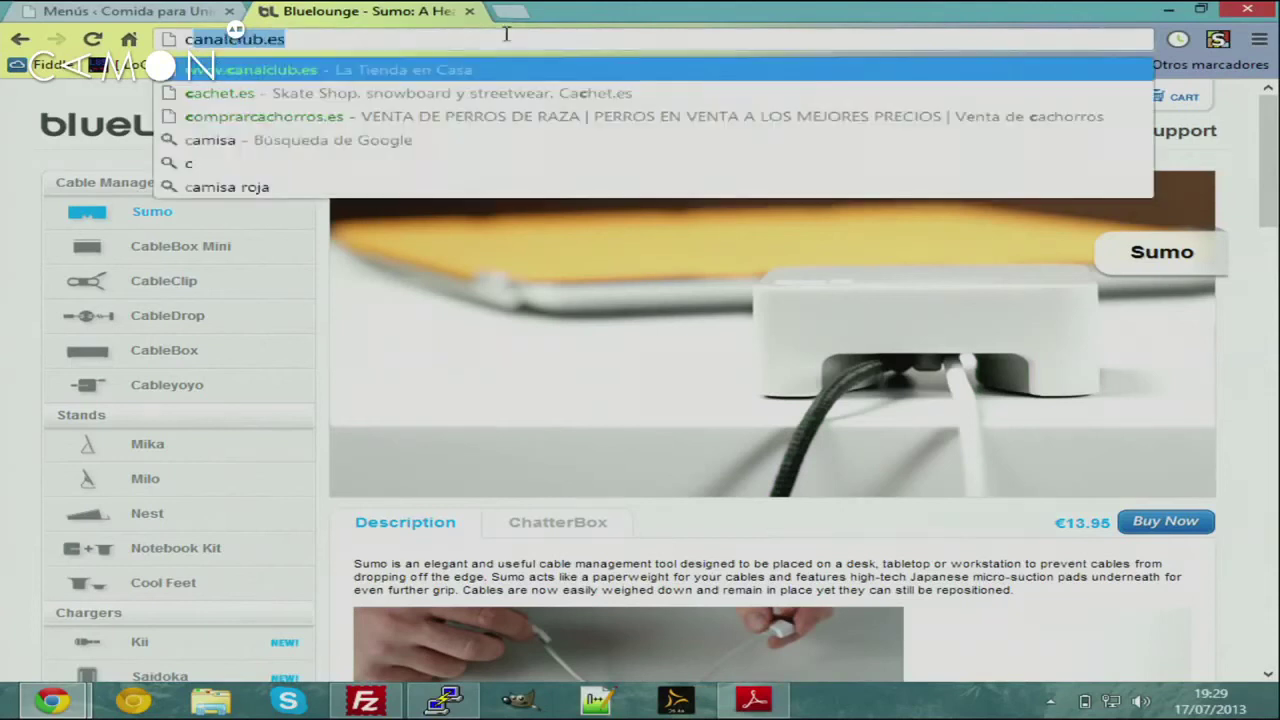
pyautogui.write('res')
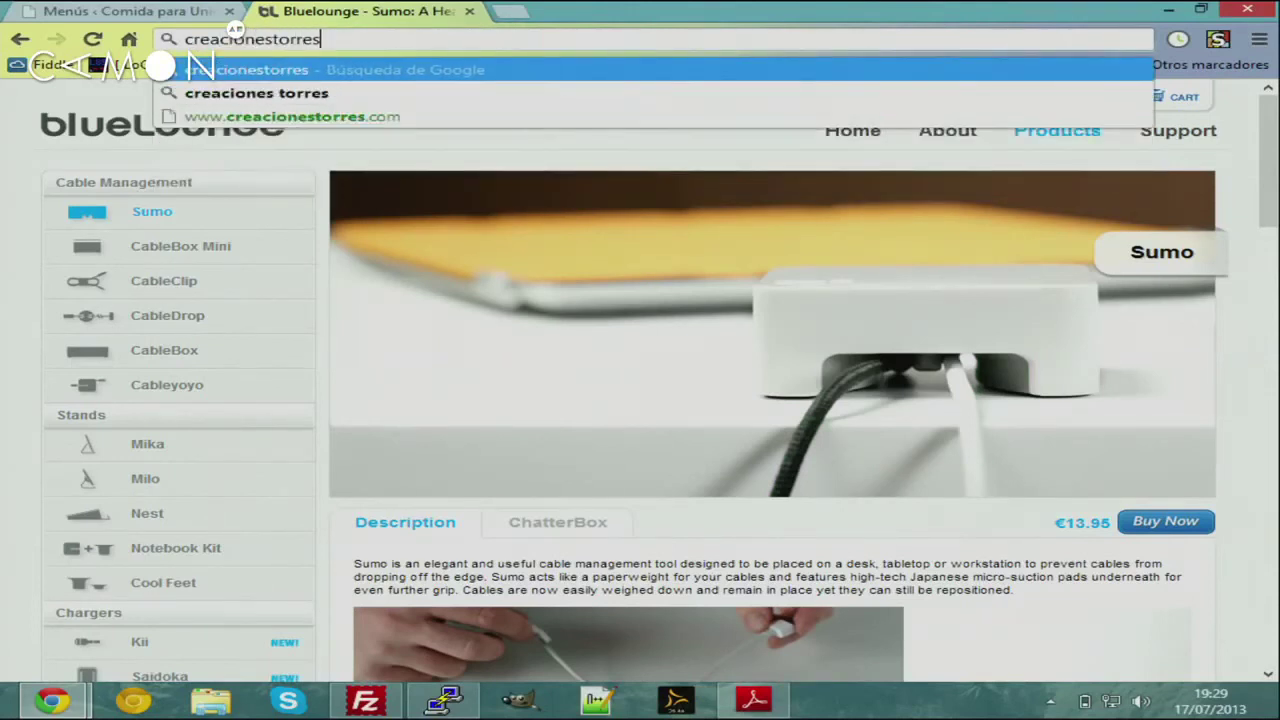
pyautogui.press('Return')
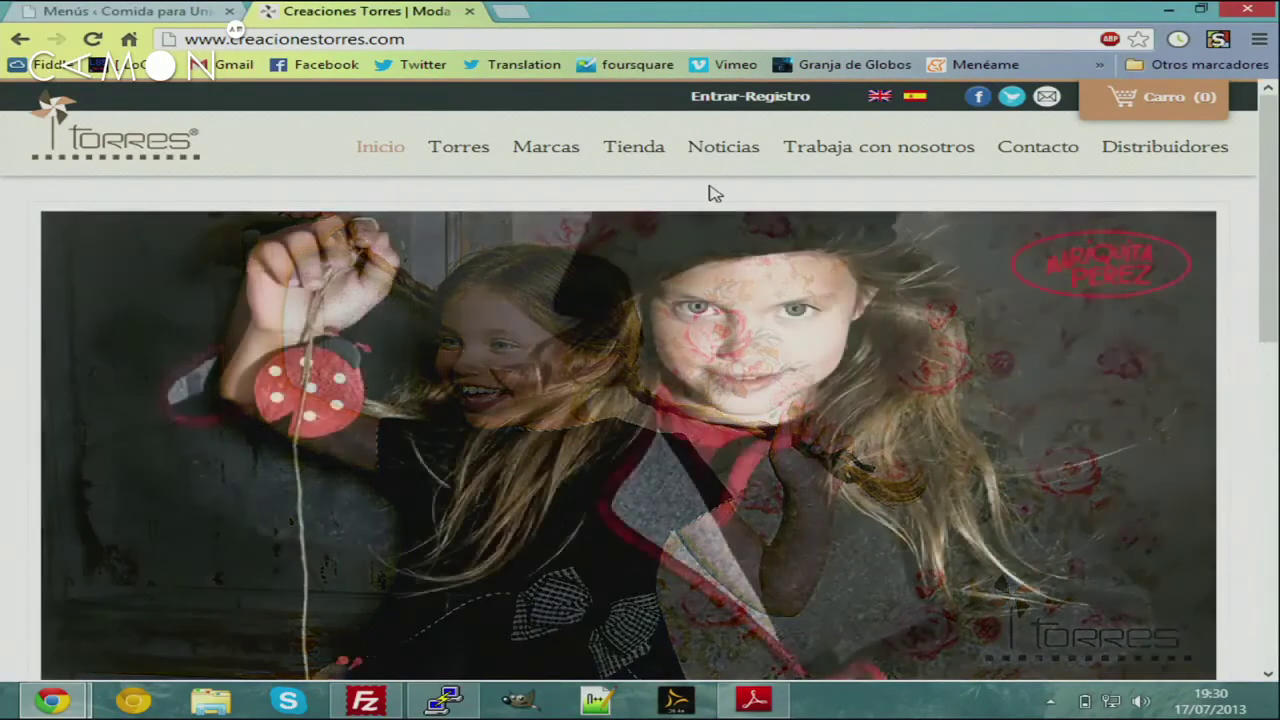
pyautogui.scroll(-5, 600, 190)
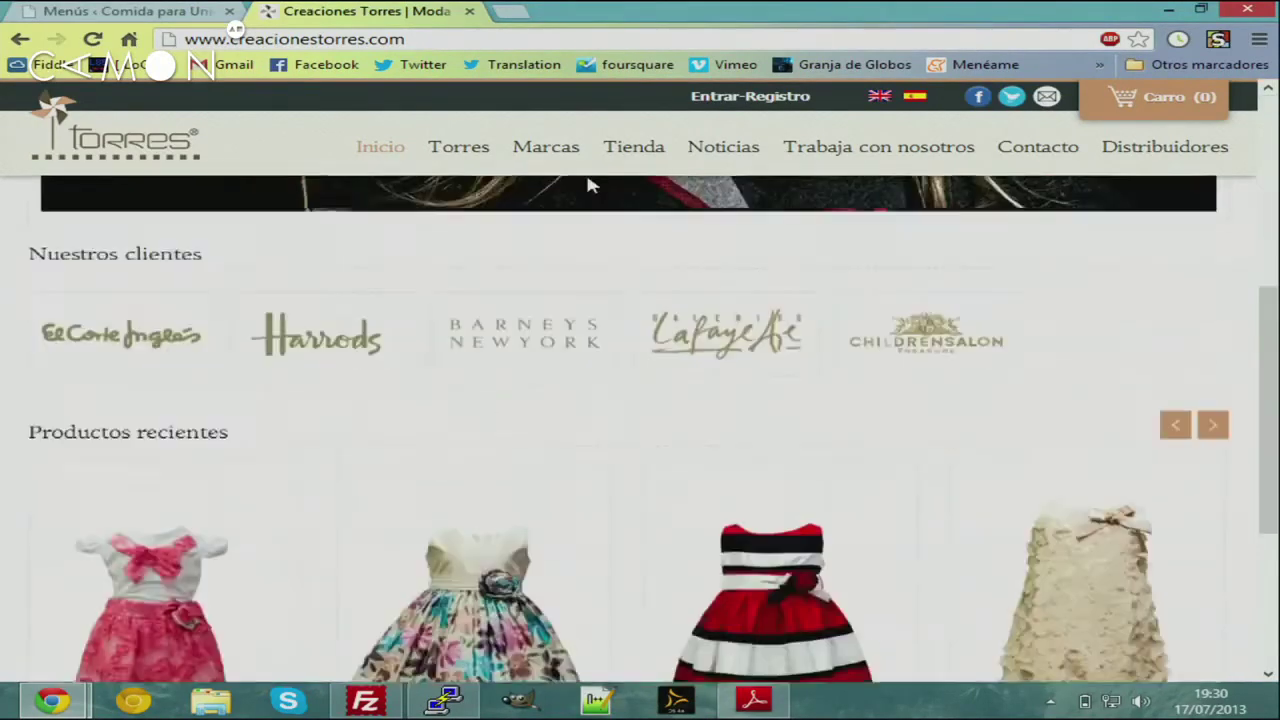
pyautogui.scroll(-3, 590, 185)
pyautogui.scroll(1, 523, 223)
pyautogui.click(1211, 241)
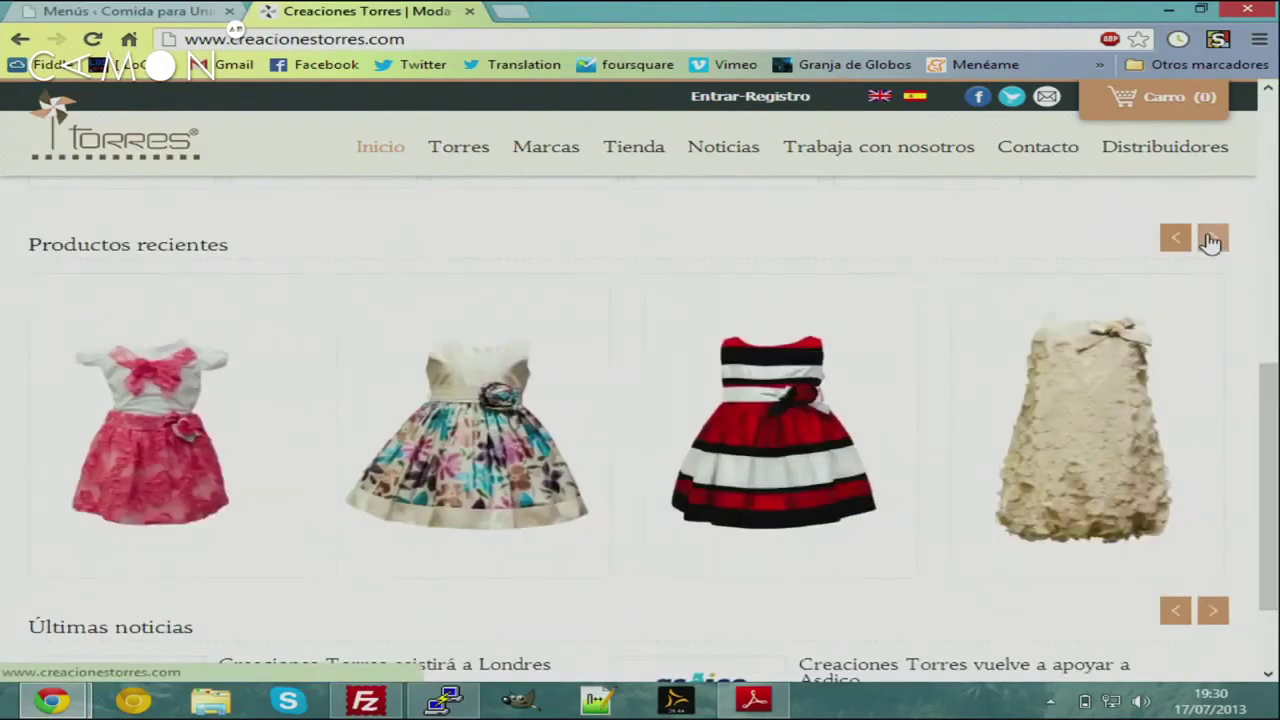
pyautogui.scroll(-2, 857, 323)
pyautogui.scroll(4, 751, 320)
pyautogui.scroll(-3, 470, 420)
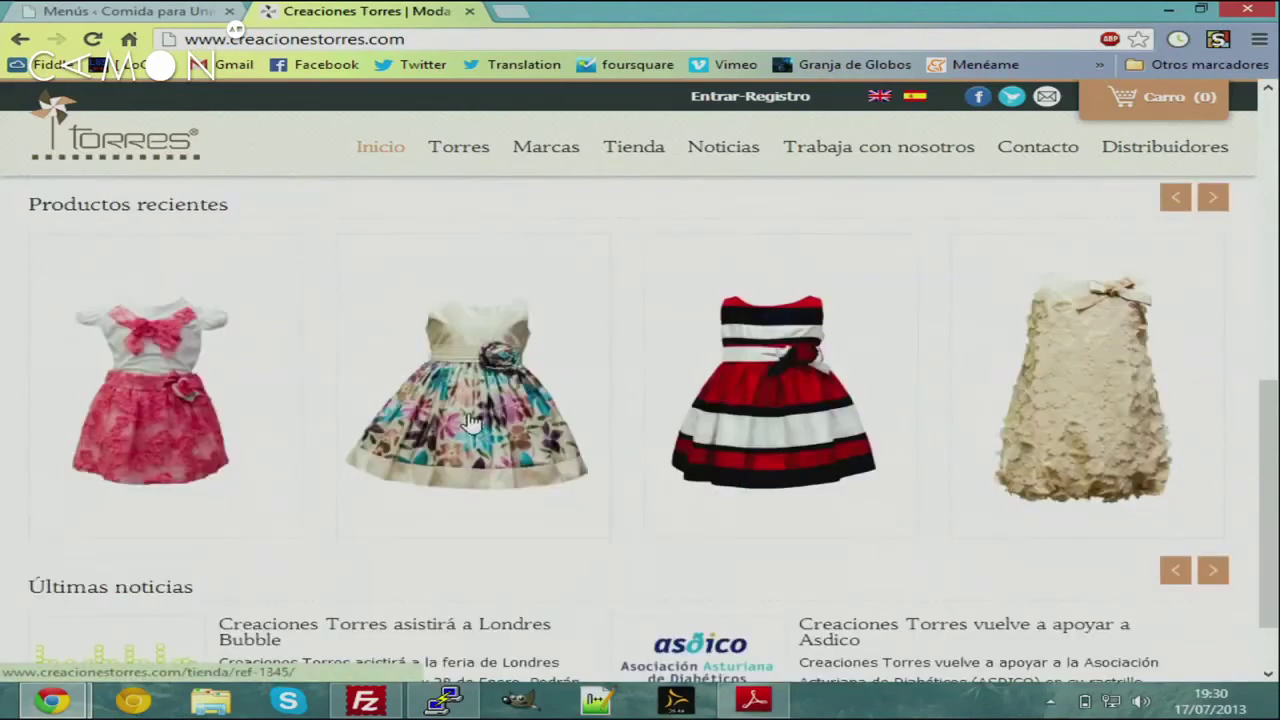
# Open the floral dress Ref. 1345 from the recent products and examine its price, additional information and description
pyautogui.click(970, 345)
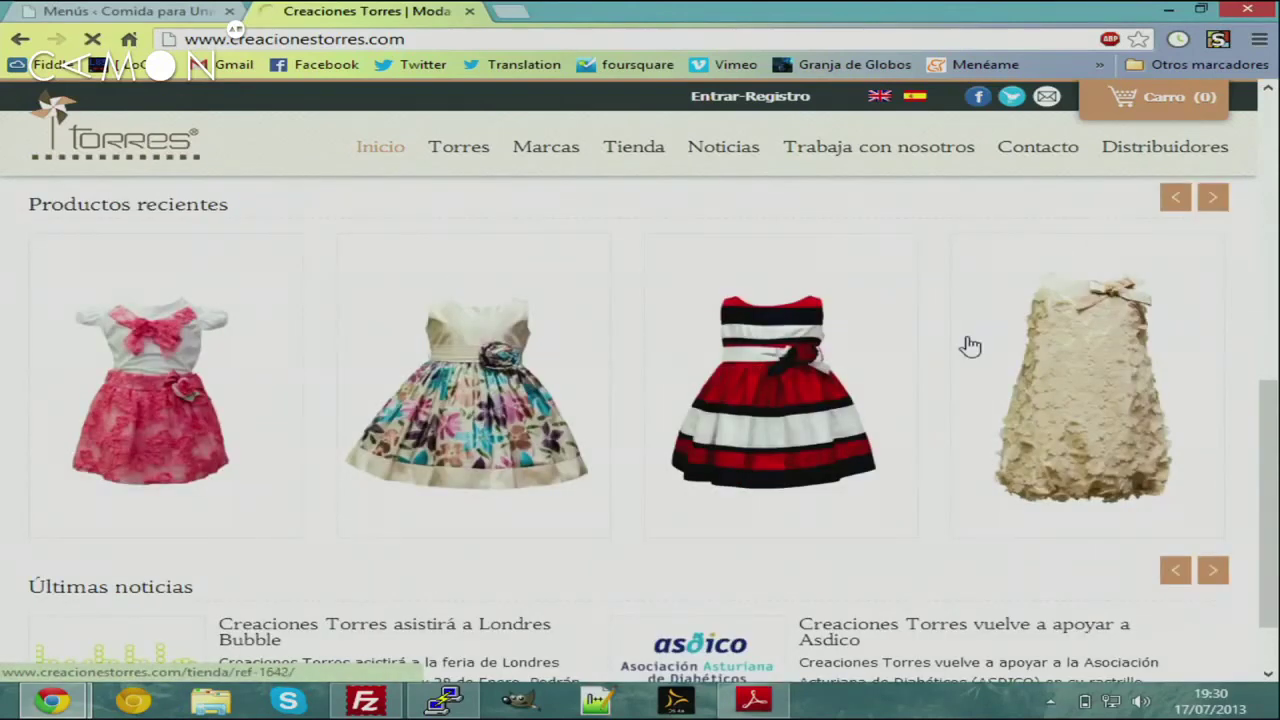
pyautogui.scroll(-2, 803, 334)
pyautogui.scroll(2, 808, 335)
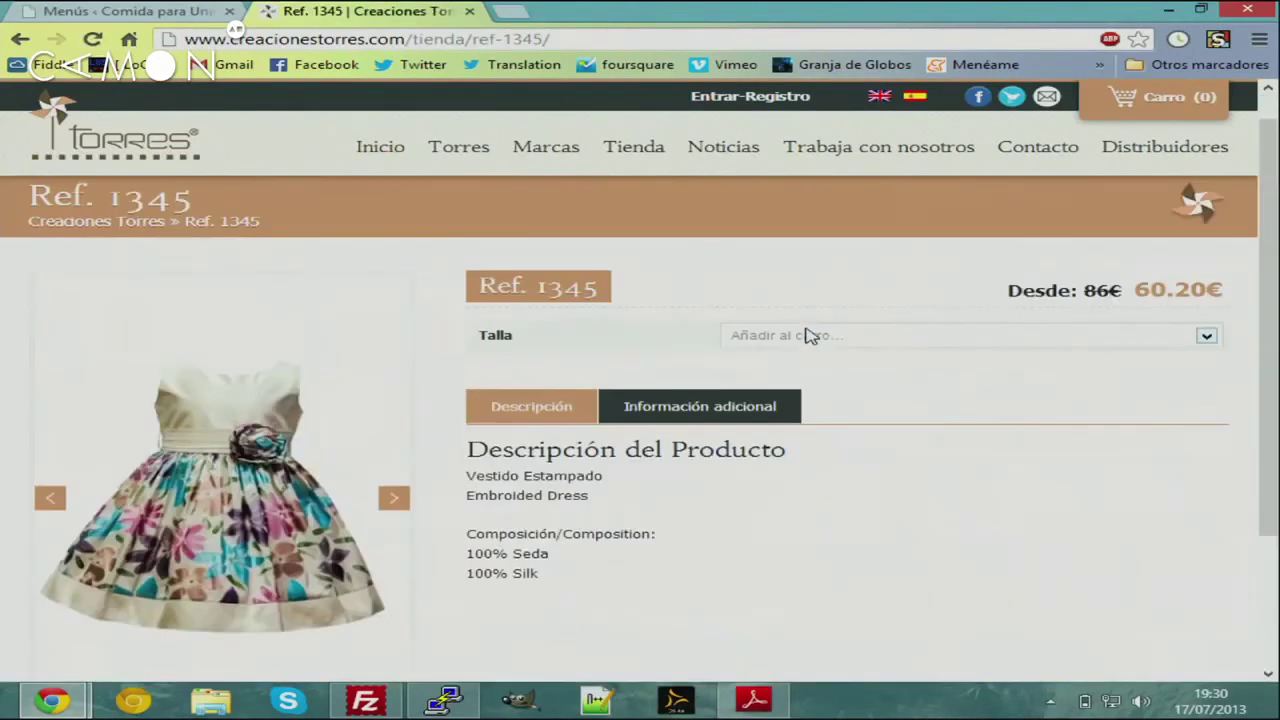
pyautogui.moveTo(1165, 290); pyautogui.dragTo(1063, 286)
pyautogui.click(990, 297)
pyautogui.click(712, 406)
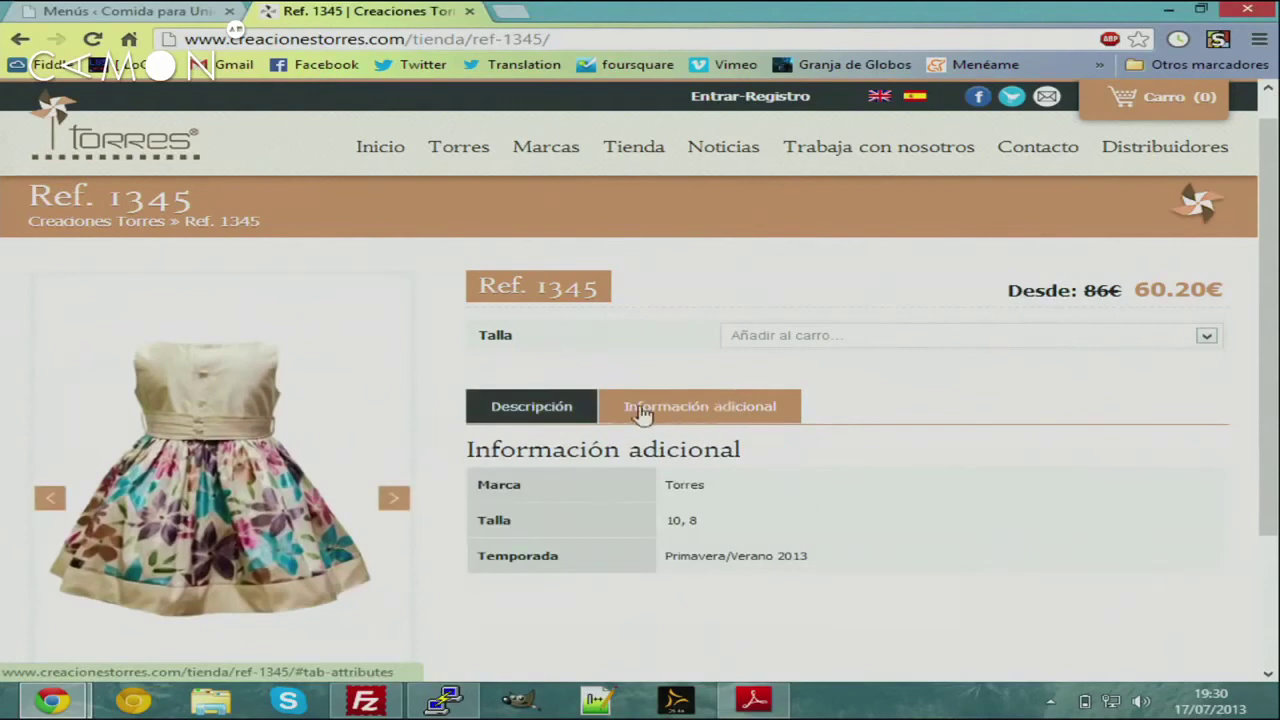
pyautogui.click(549, 414)
pyautogui.scroll(-3, 894, 440)
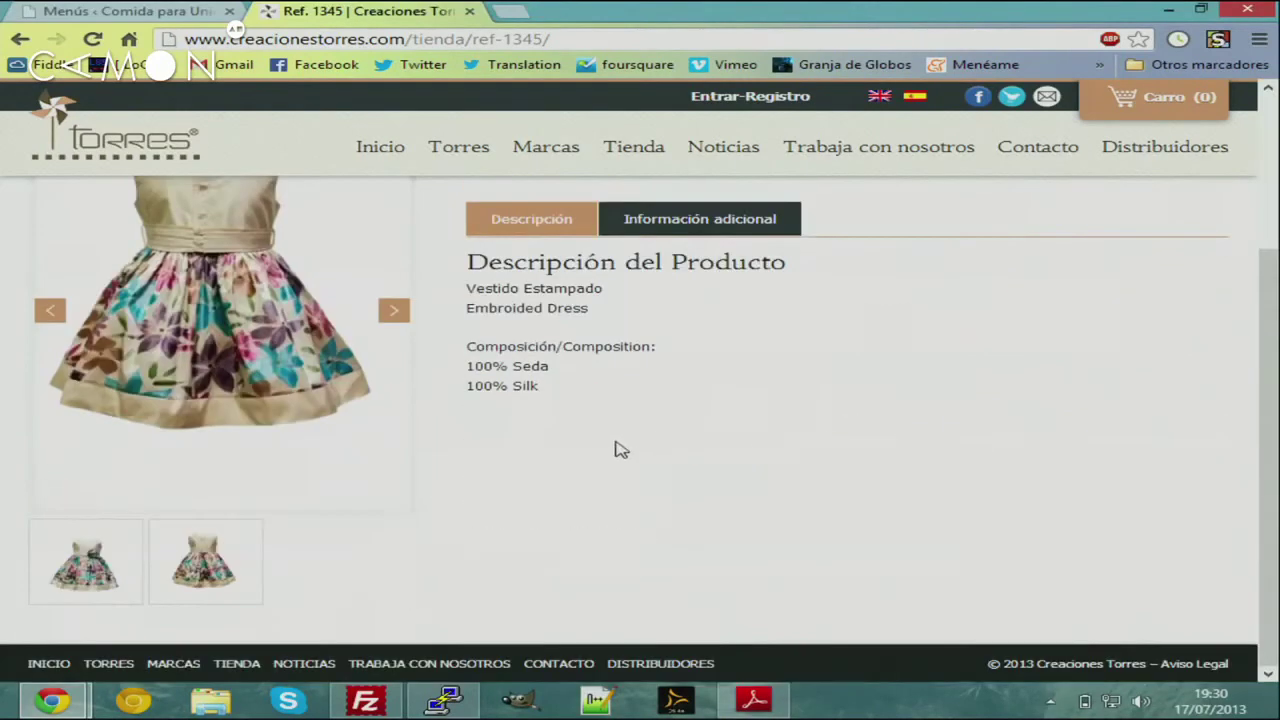
pyautogui.scroll(3, 616, 450)
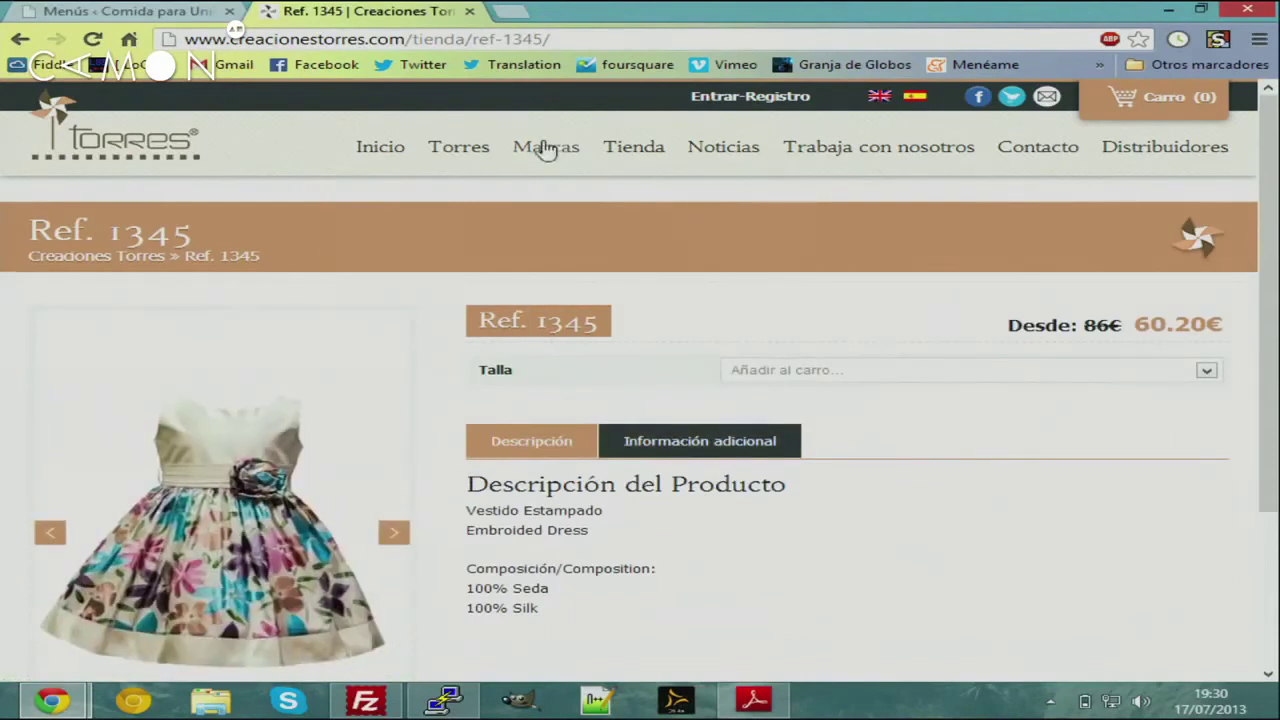
# Open the Tienda catalogue for the Primavera/Verano 2013 season and browse its discounted products down to the pagination
pyautogui.click(665, 150)
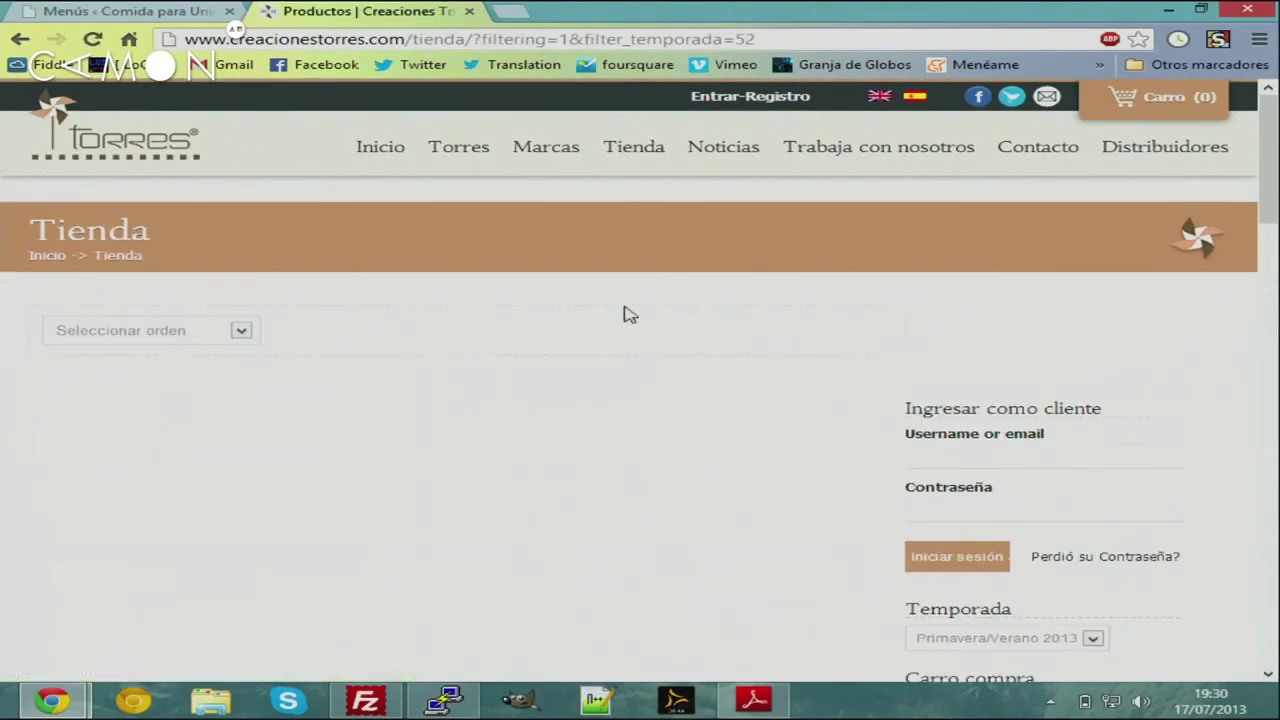
pyautogui.scroll(-1, 620, 310)
pyautogui.scroll(1, 488, 278)
pyautogui.scroll(-7, 488, 278)
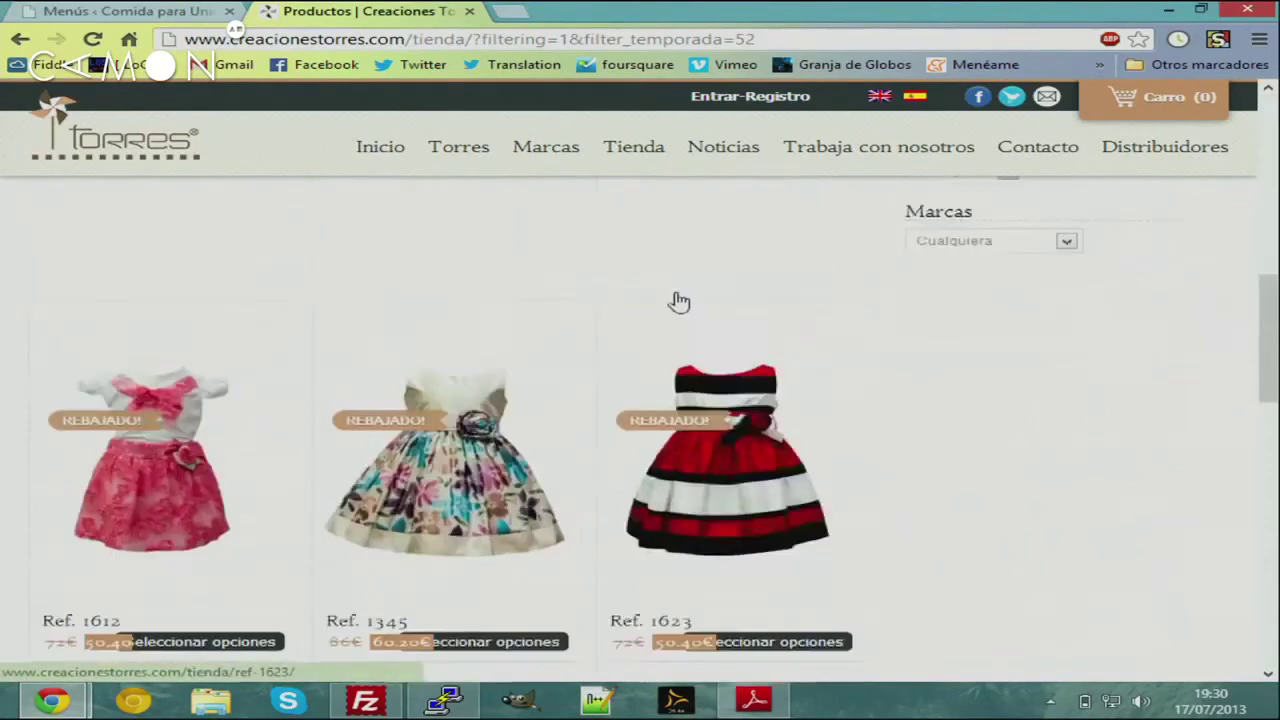
pyautogui.scroll(2, 679, 301)
pyautogui.scroll(-6, 1031, 226)
pyautogui.scroll(3, 1006, 242)
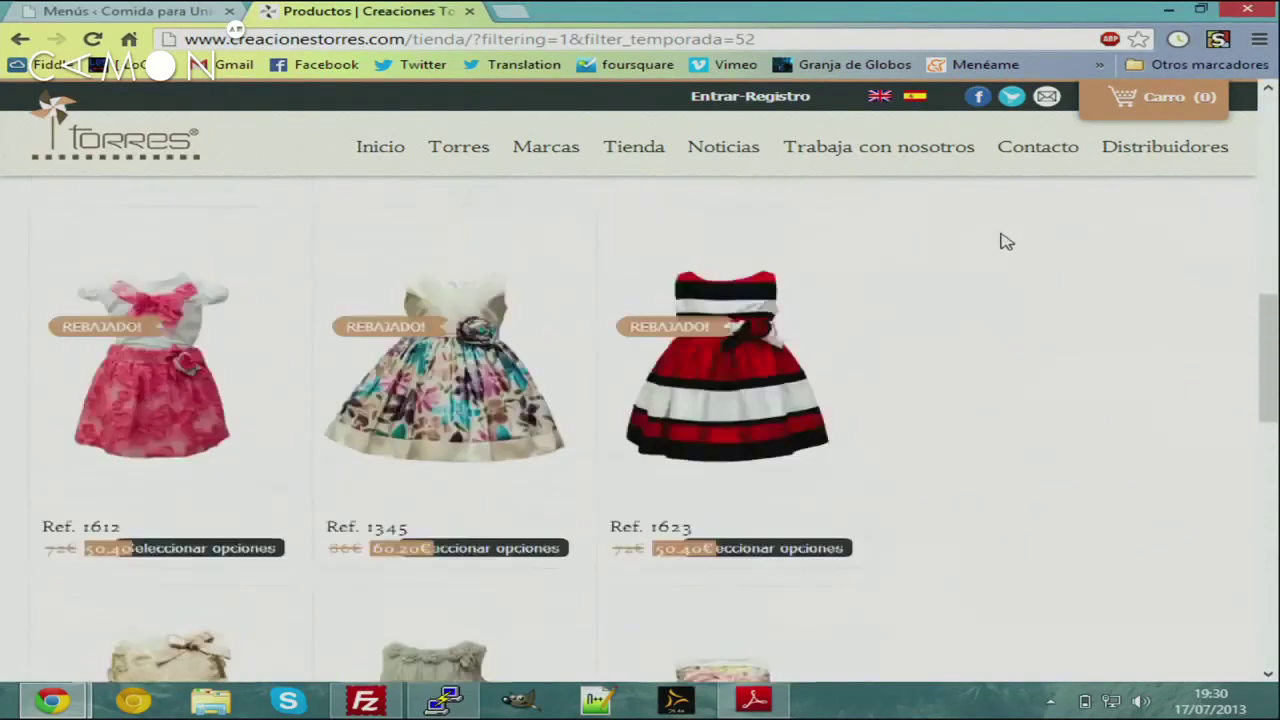
pyautogui.scroll(-11, 1006, 242)
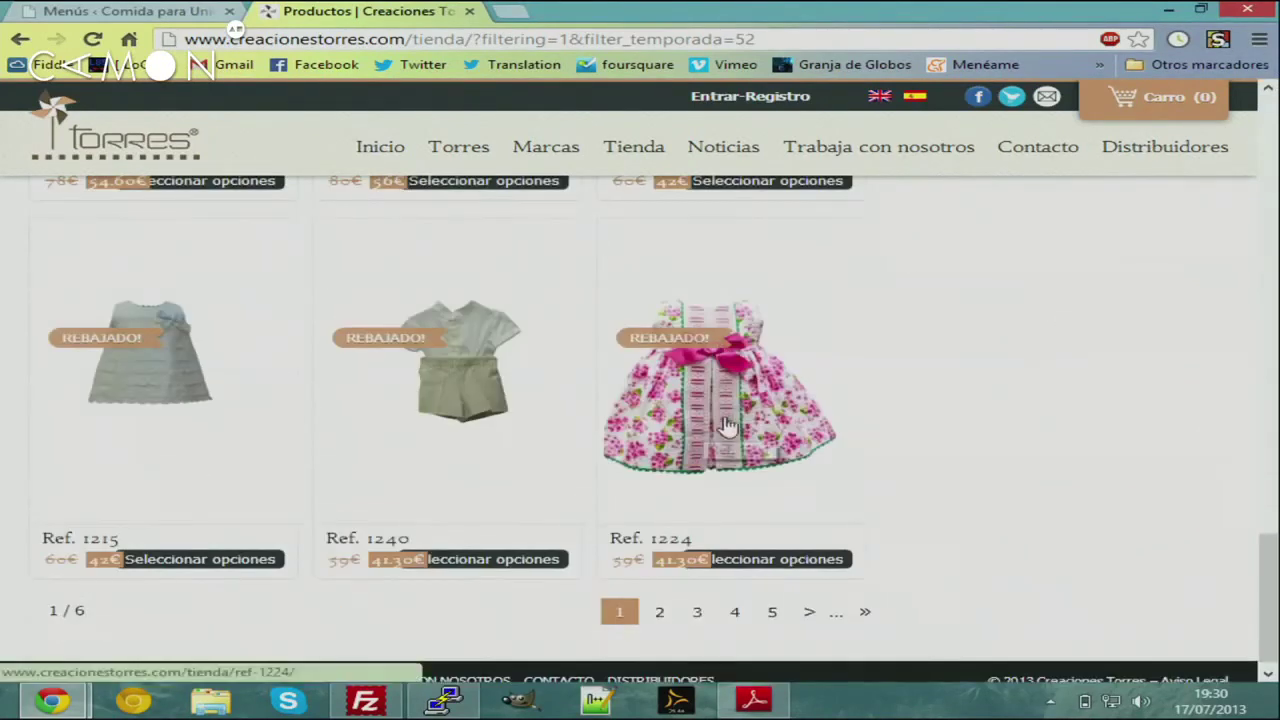
# Open the pink floral dress Ref. 1224 and examine its product page
pyautogui.click(730, 425)
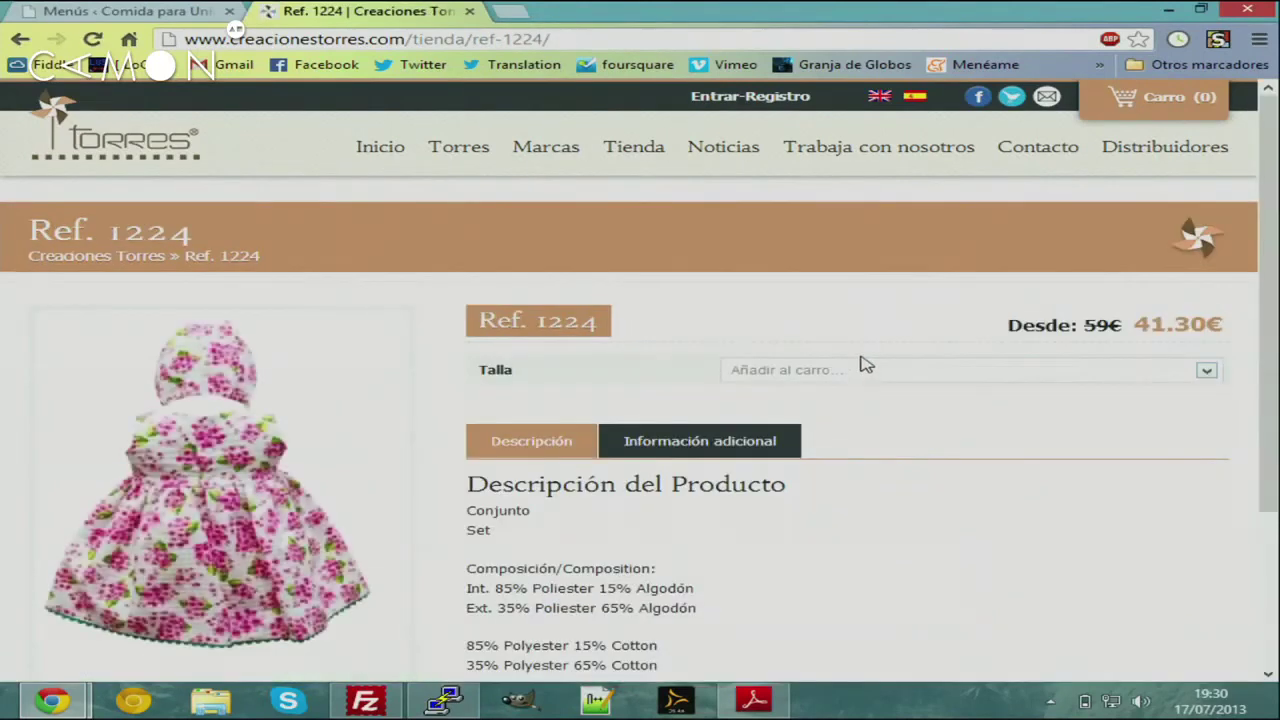
pyautogui.scroll(-2, 862, 364)
pyautogui.scroll(2, 792, 325)
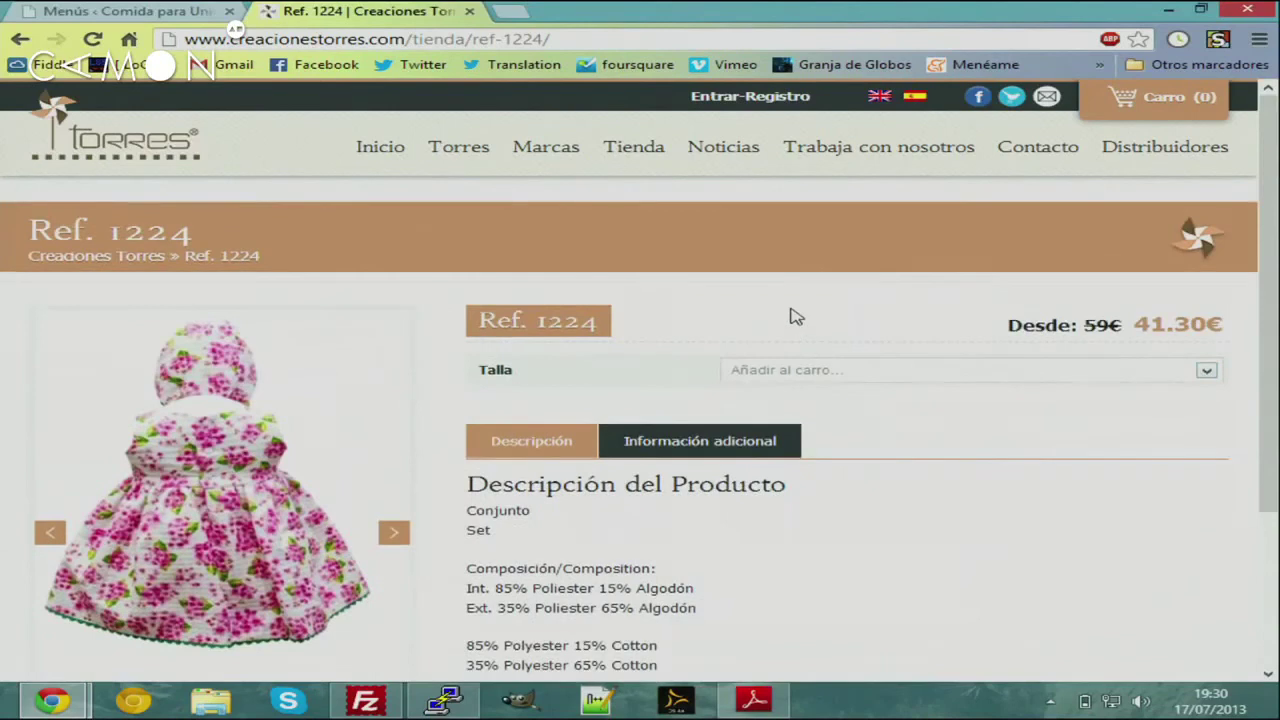
# Open the Noticias page and look through its news articles
pyautogui.click(748, 155)
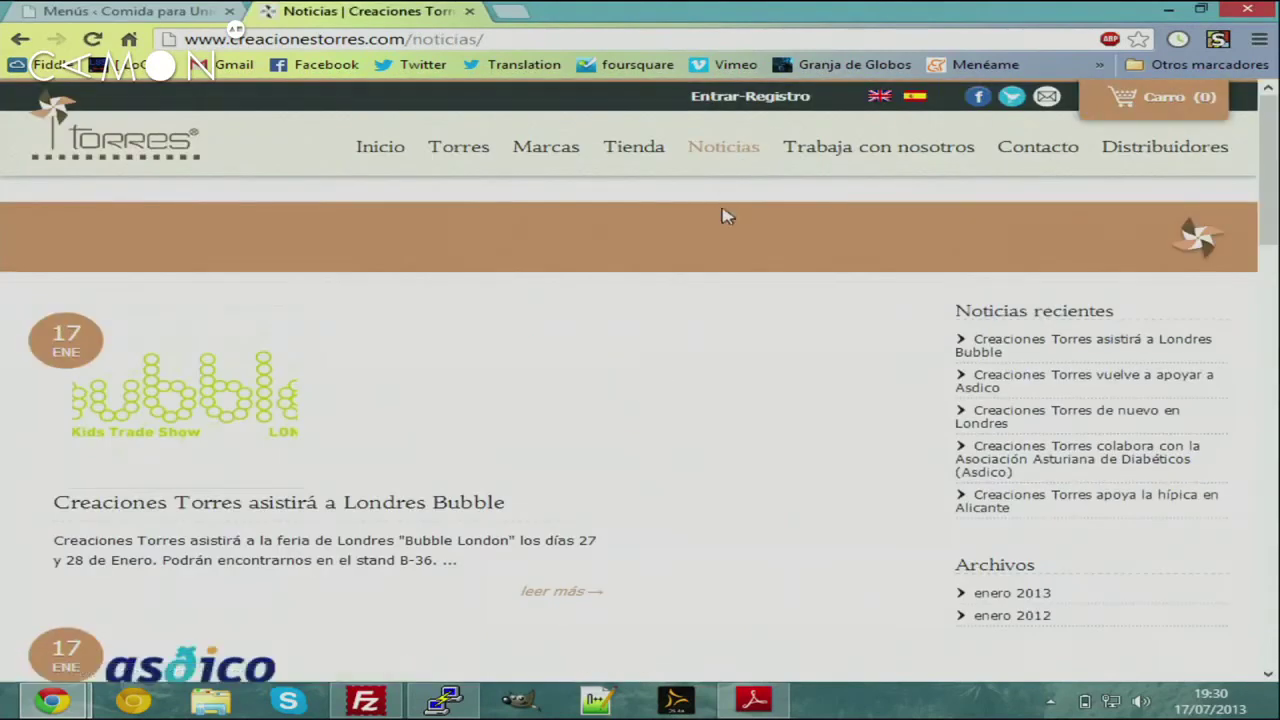
pyautogui.scroll(-4, 786, 271)
pyautogui.scroll(-9, 714, 266)
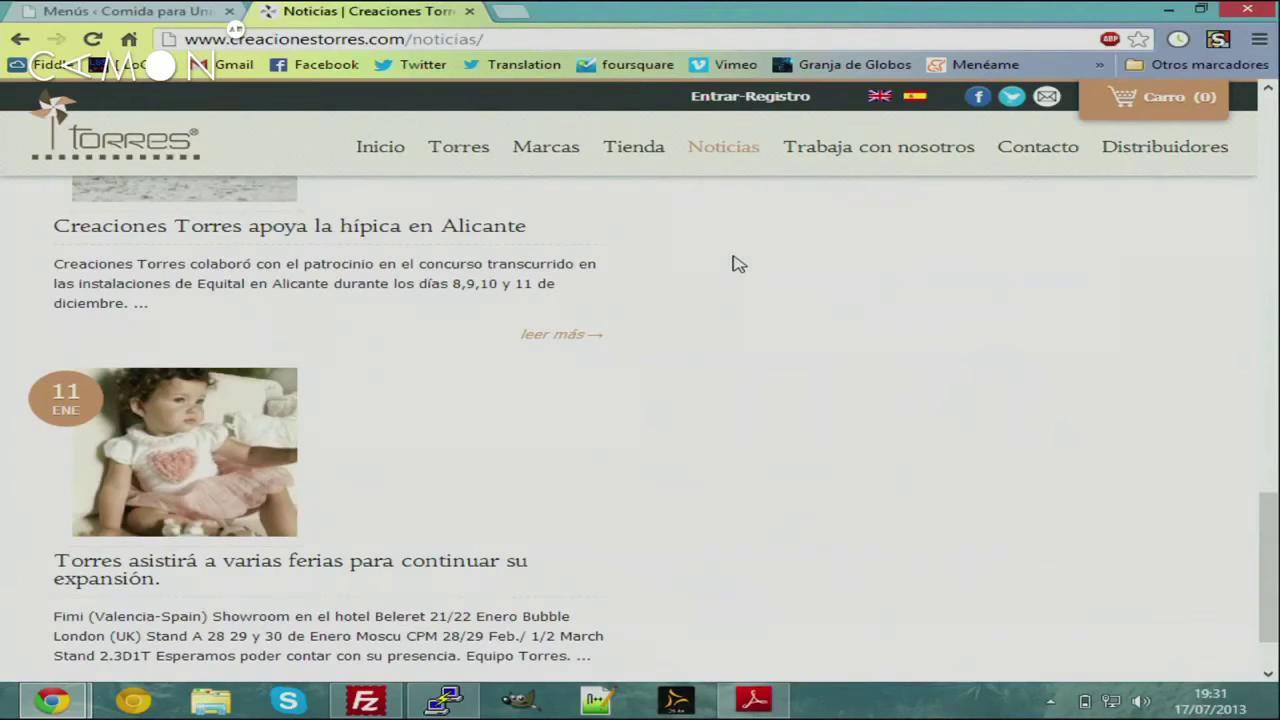
pyautogui.scroll(10, 651, 311)
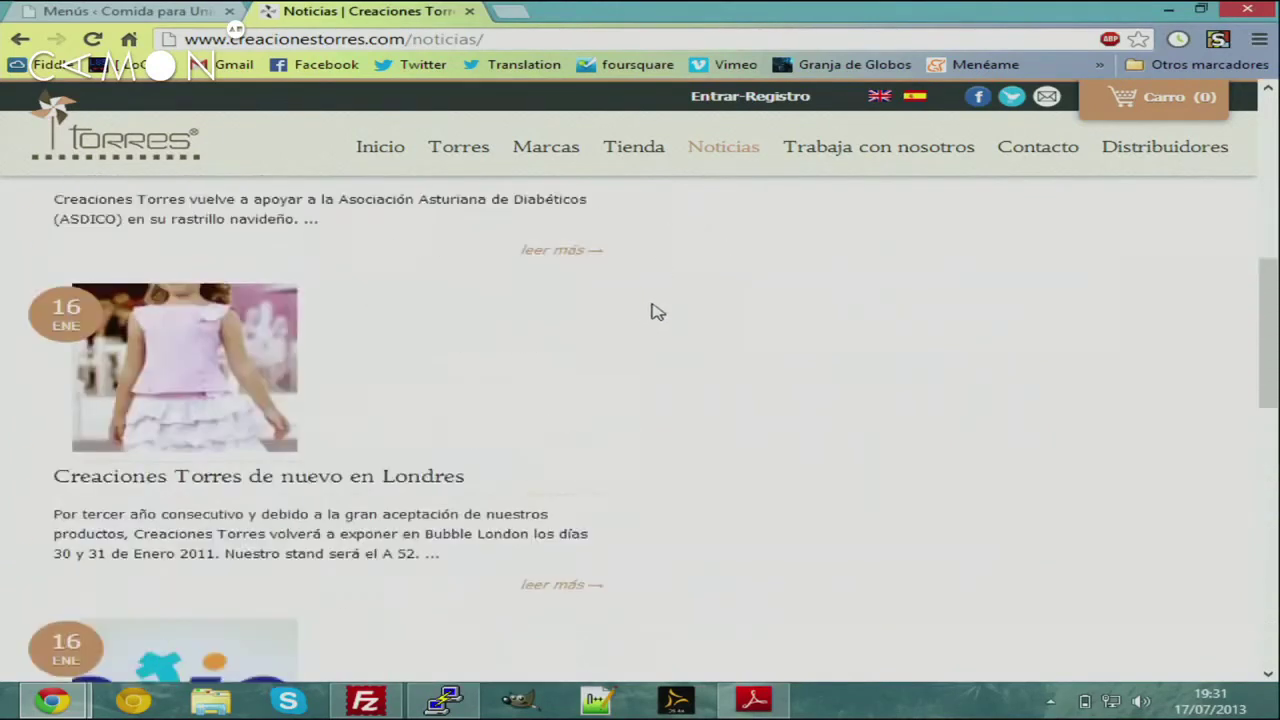
pyautogui.scroll(1, 723, 262)
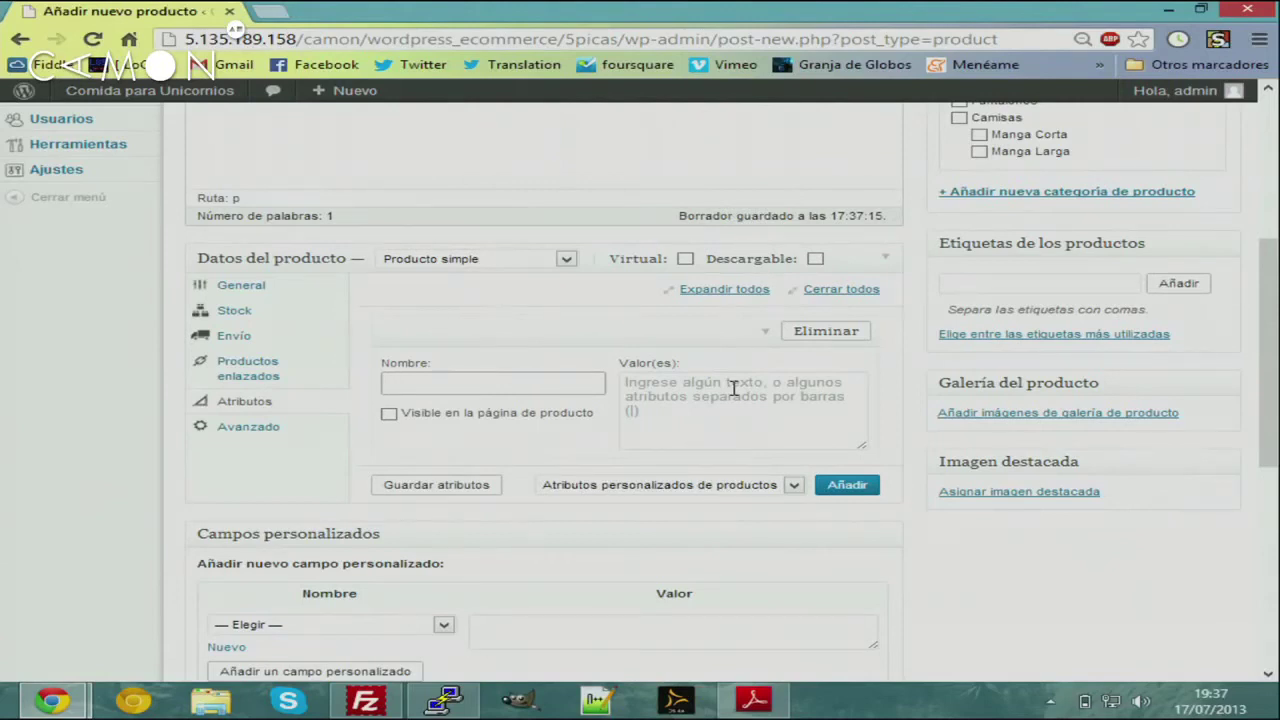
# Define the custom product attribute Material with the values Algodón | Metal, add another blank attribute, and save the attributes
pyautogui.click(733, 388)
pyautogui.write('Algodón | Metal')
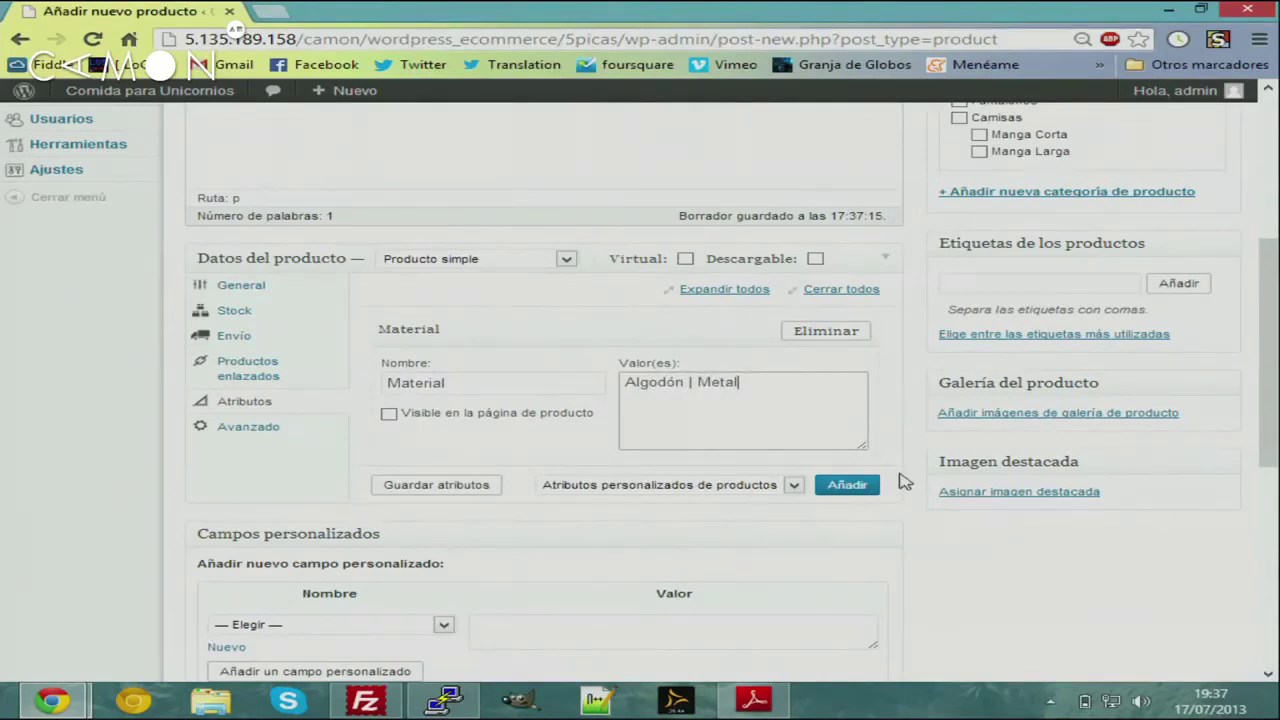
pyautogui.click(870, 494)
pyautogui.scroll(-1, 930, 524)
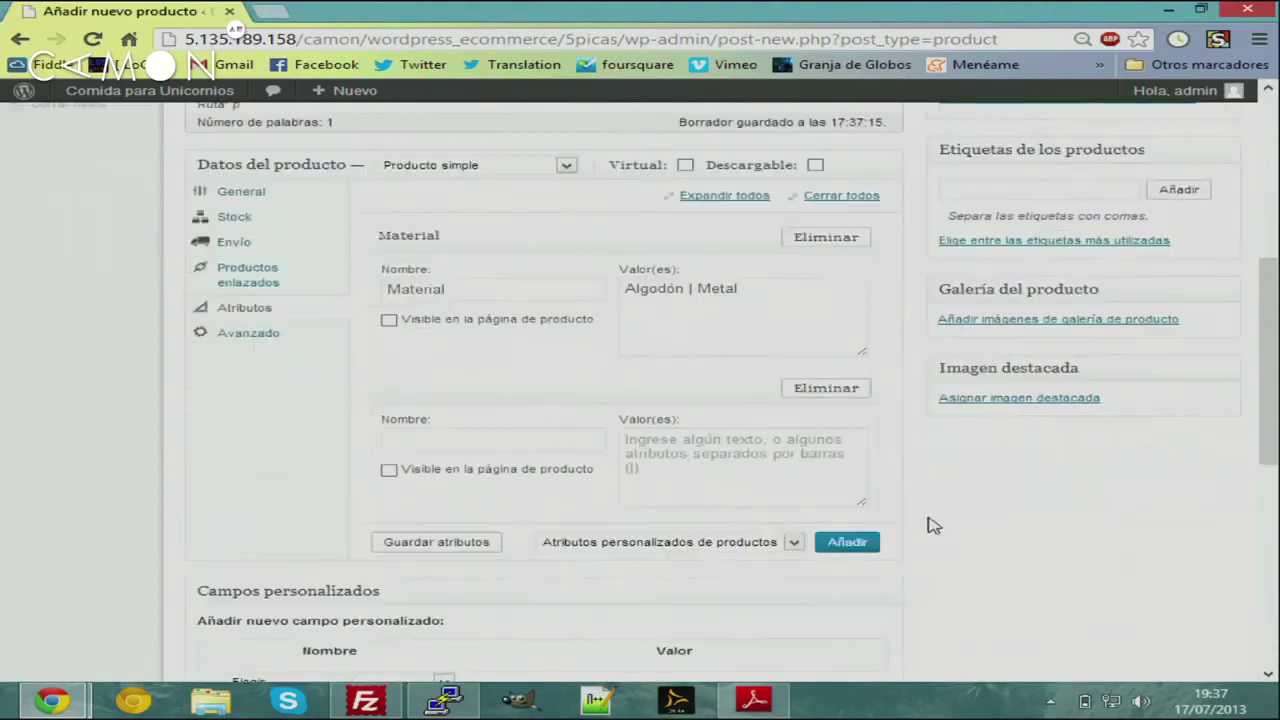
pyautogui.scroll(-1, 930, 526)
pyautogui.click(466, 452)
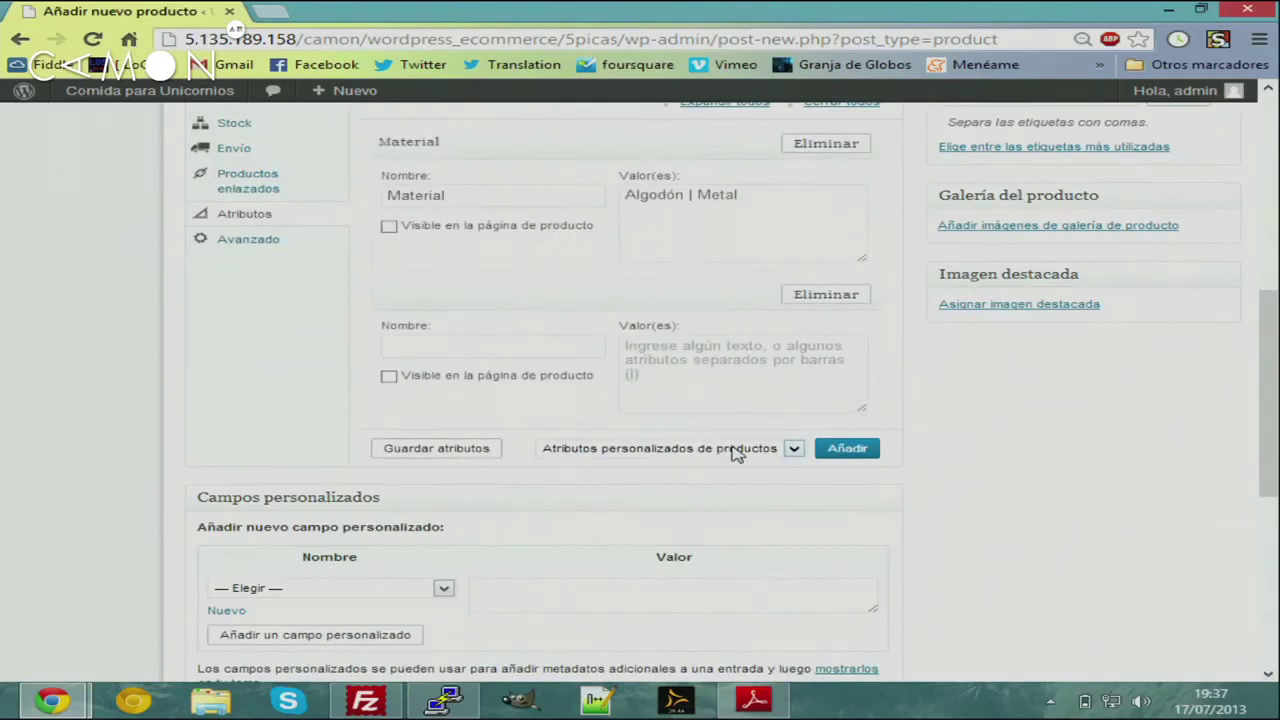
# Publish the new product Pantalón Especial and look over its edit page
pyautogui.scroll(3, 760, 440)
pyautogui.scroll(3, 1140, 348)
pyautogui.click(1160, 351)
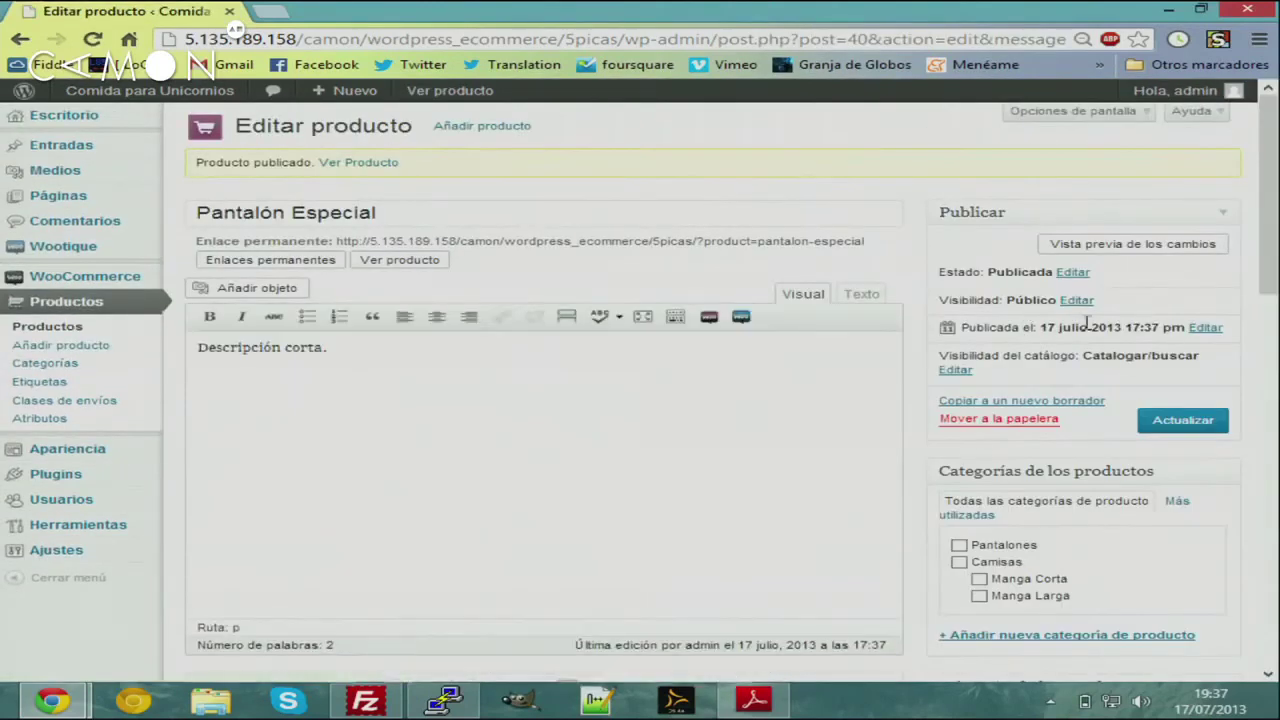
pyautogui.scroll(-3, 1078, 410)
pyautogui.scroll(3, 1076, 405)
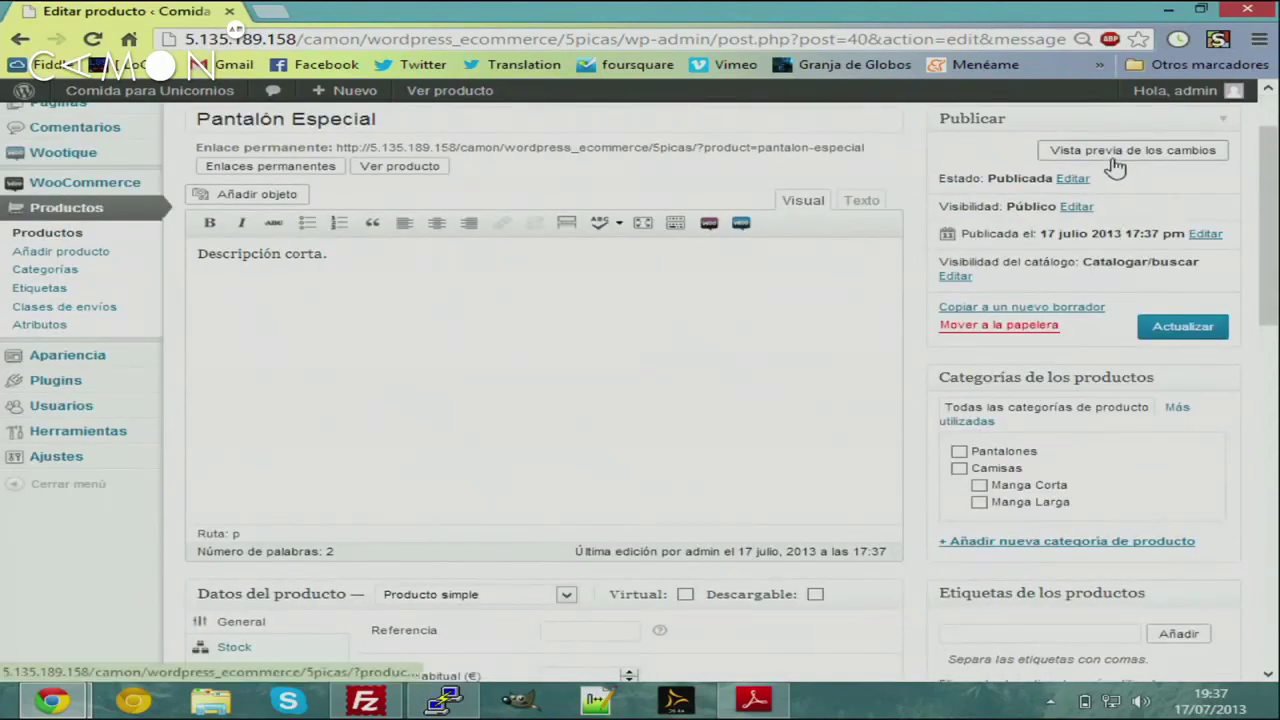
# Preview Pantalón Especial on the storefront and check its Descripción and Opiniones sections
pyautogui.scroll(1, 1114, 165)
pyautogui.click(1090, 248)
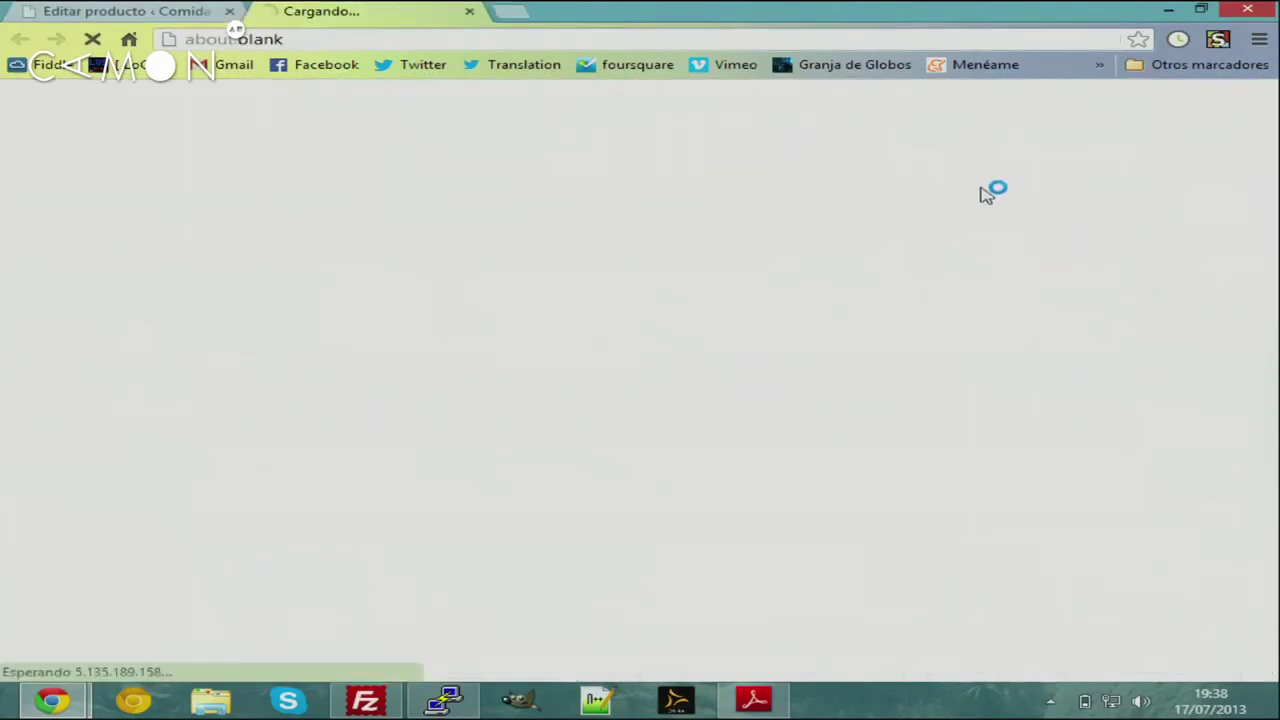
pyautogui.scroll(-3, 369, 335)
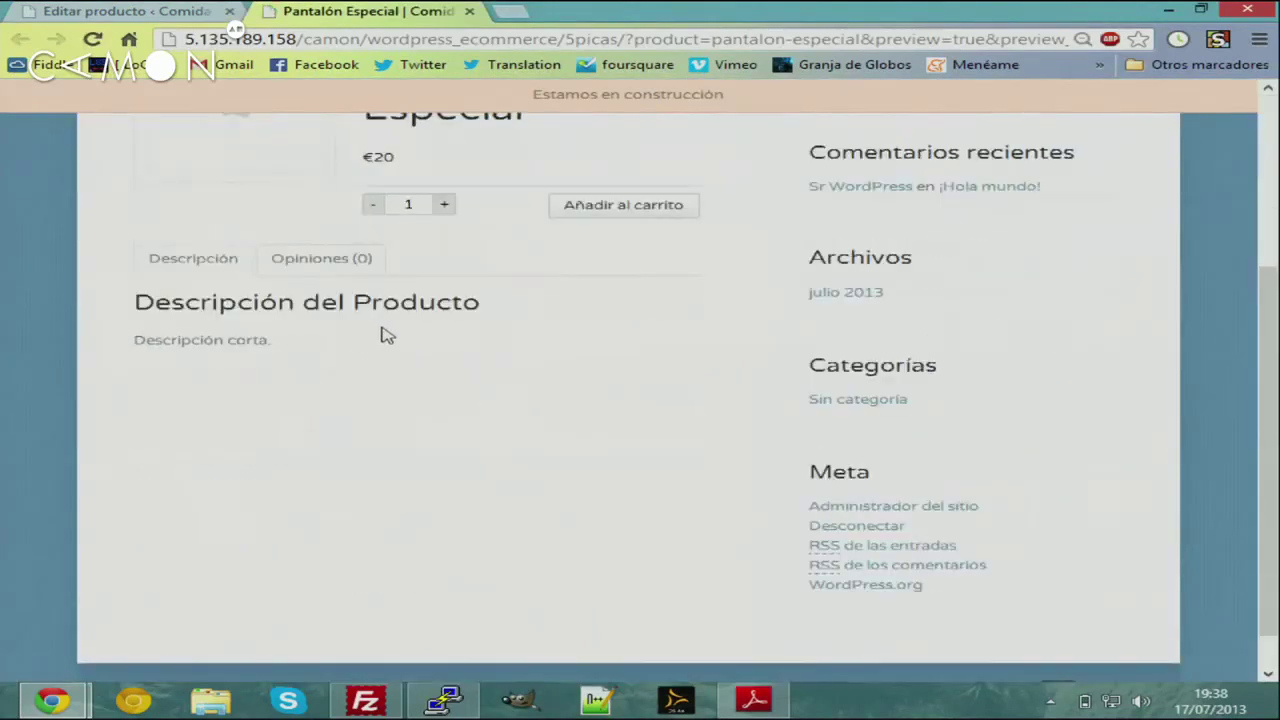
pyautogui.scroll(2, 395, 343)
pyautogui.click(340, 450)
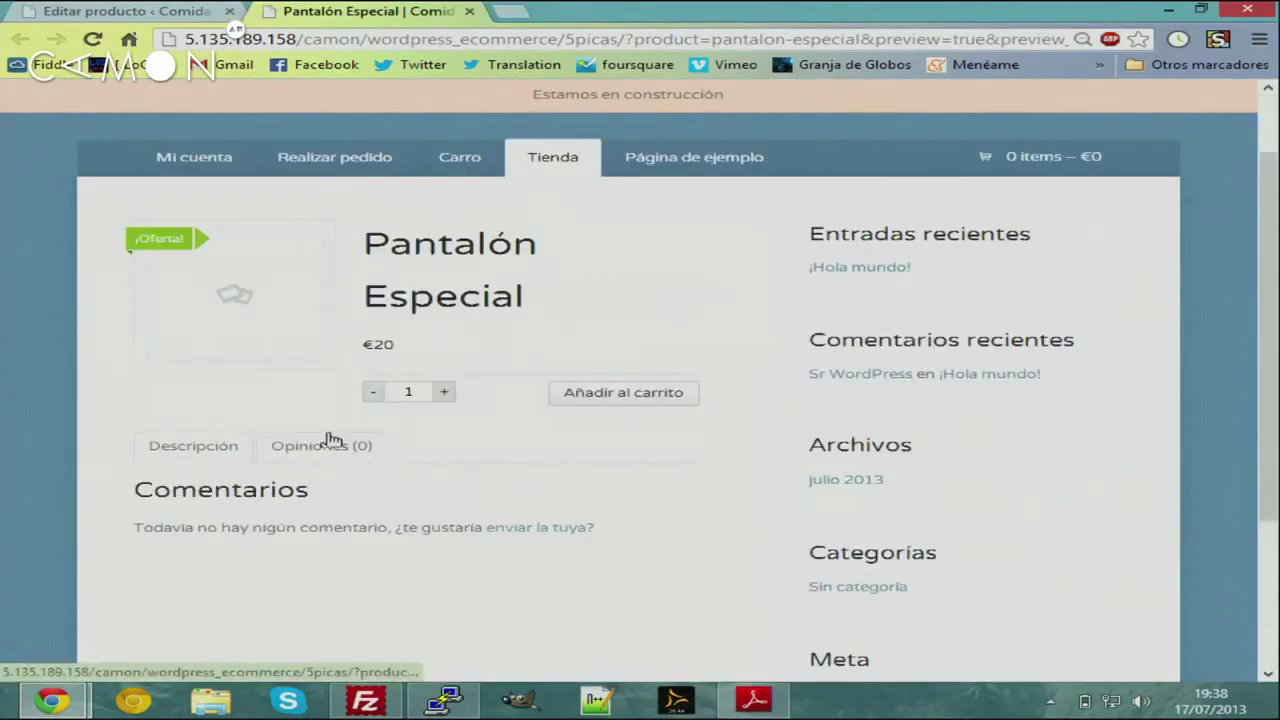
# Make the Material attribute of Pantalón Especial visible on the product page and save the attributes
pyautogui.scroll(-3, 434, 334)
pyautogui.scroll(3, 434, 334)
pyautogui.hotkey('ctrl', 'Tab')
pyautogui.scroll(-5, 803, 357)
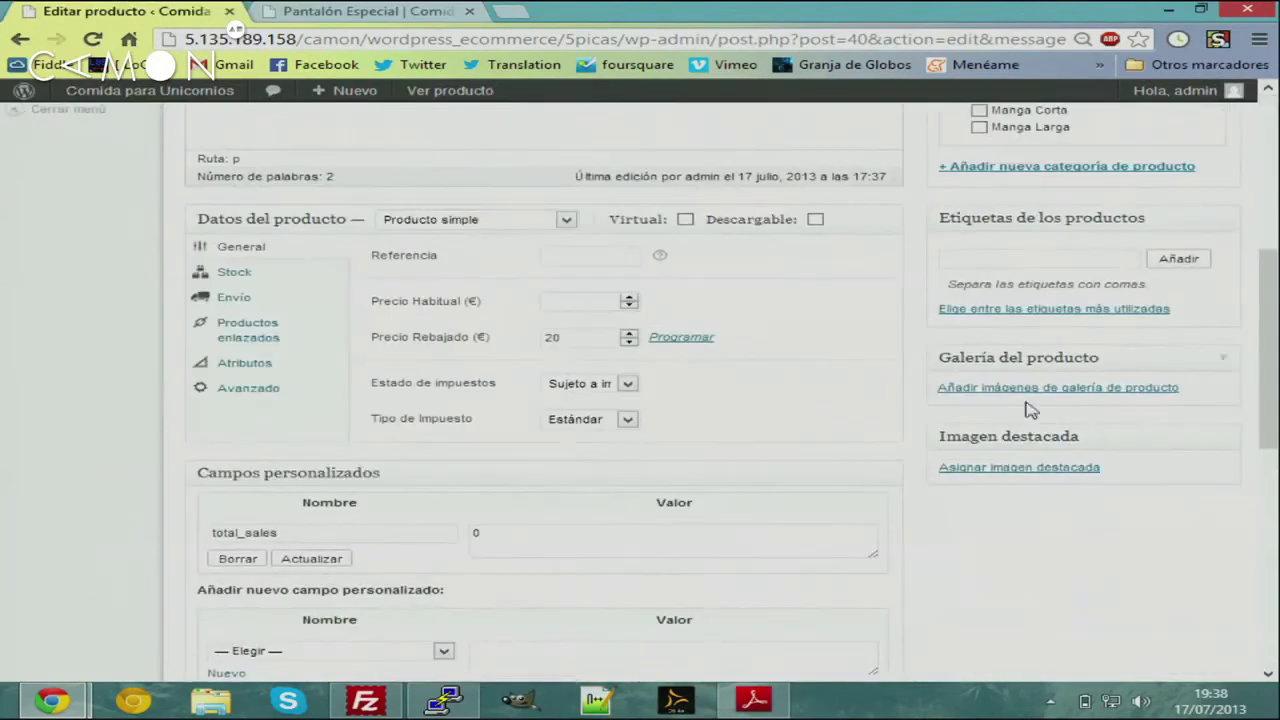
pyautogui.click(265, 391)
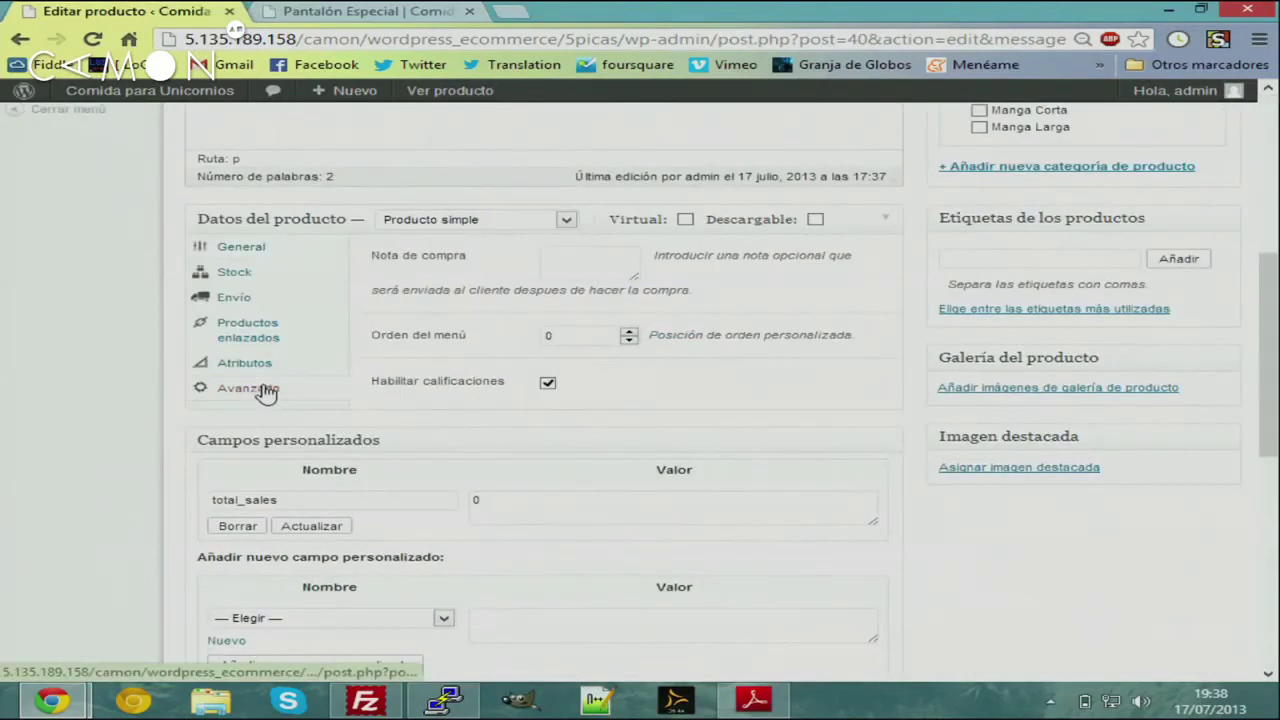
pyautogui.click(262, 366)
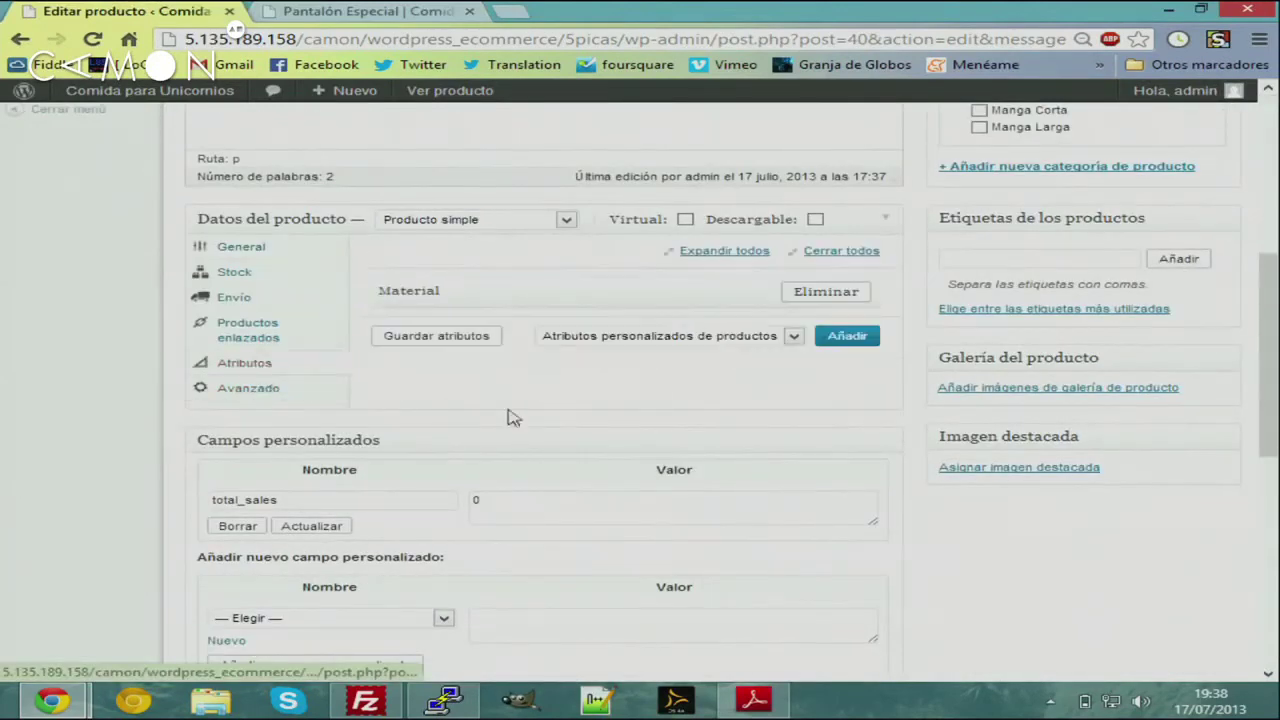
pyautogui.click(673, 300)
pyautogui.click(580, 376)
pyautogui.click(428, 446)
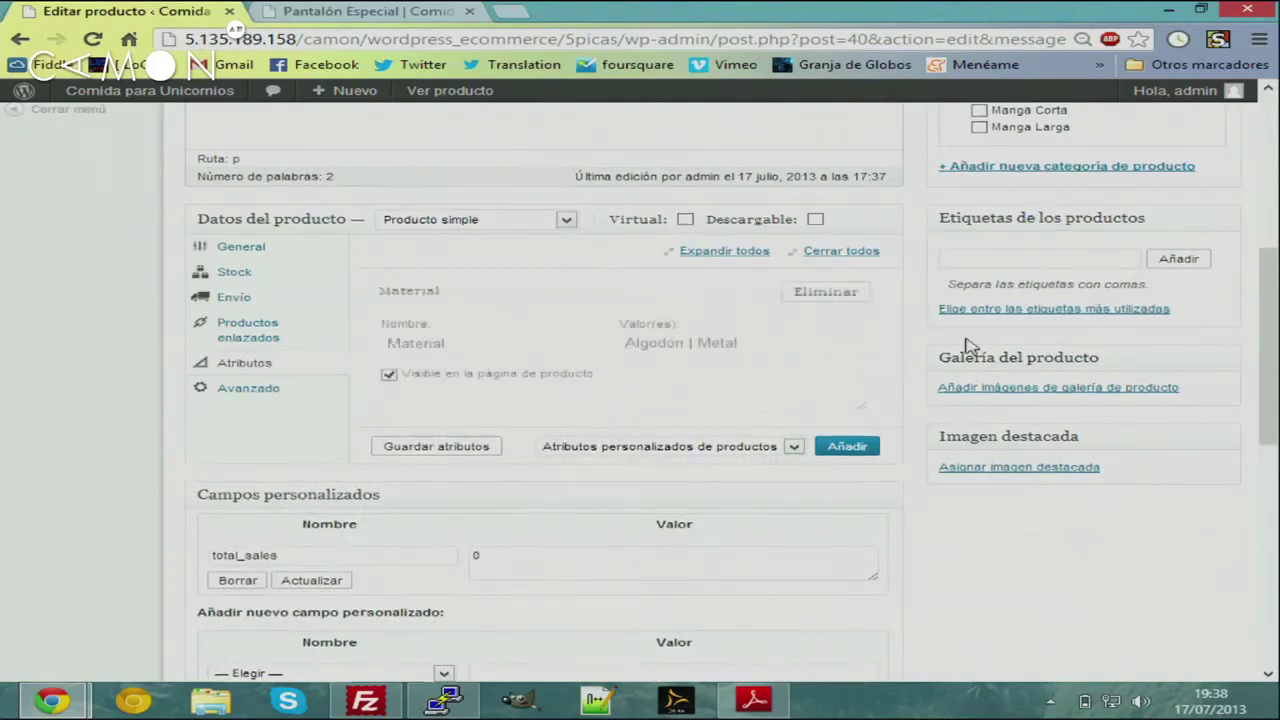
# Reload the storefront preview of Pantalón Especial and view its Información adicional section
pyautogui.scroll(3, 940, 320)
pyautogui.click(430, 11)
pyautogui.click(92, 38)
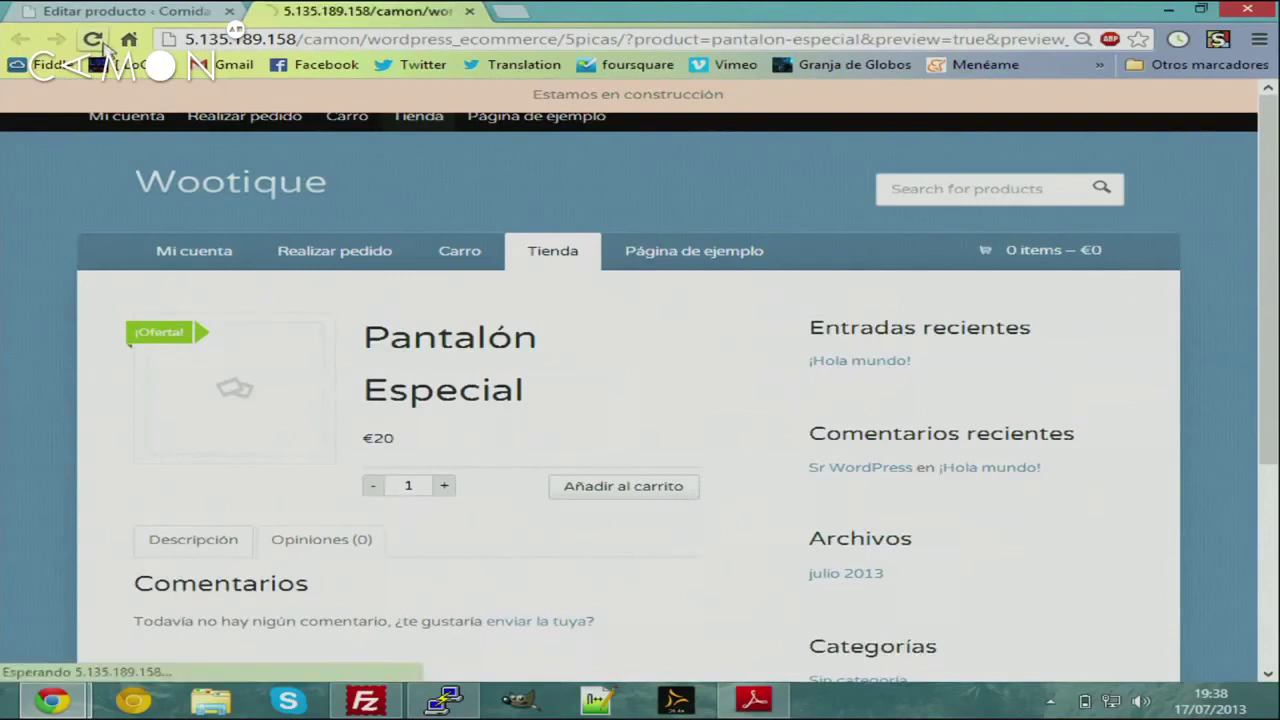
pyautogui.scroll(-2, 400, 360)
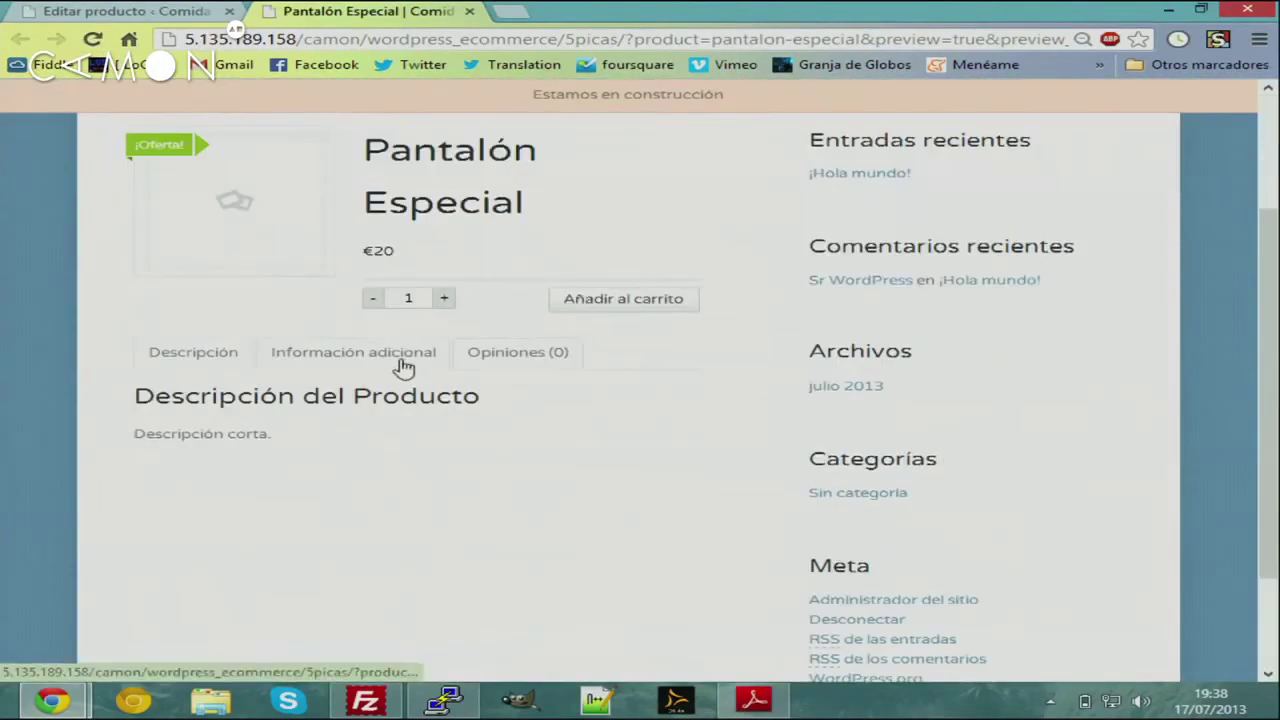
pyautogui.click(403, 362)
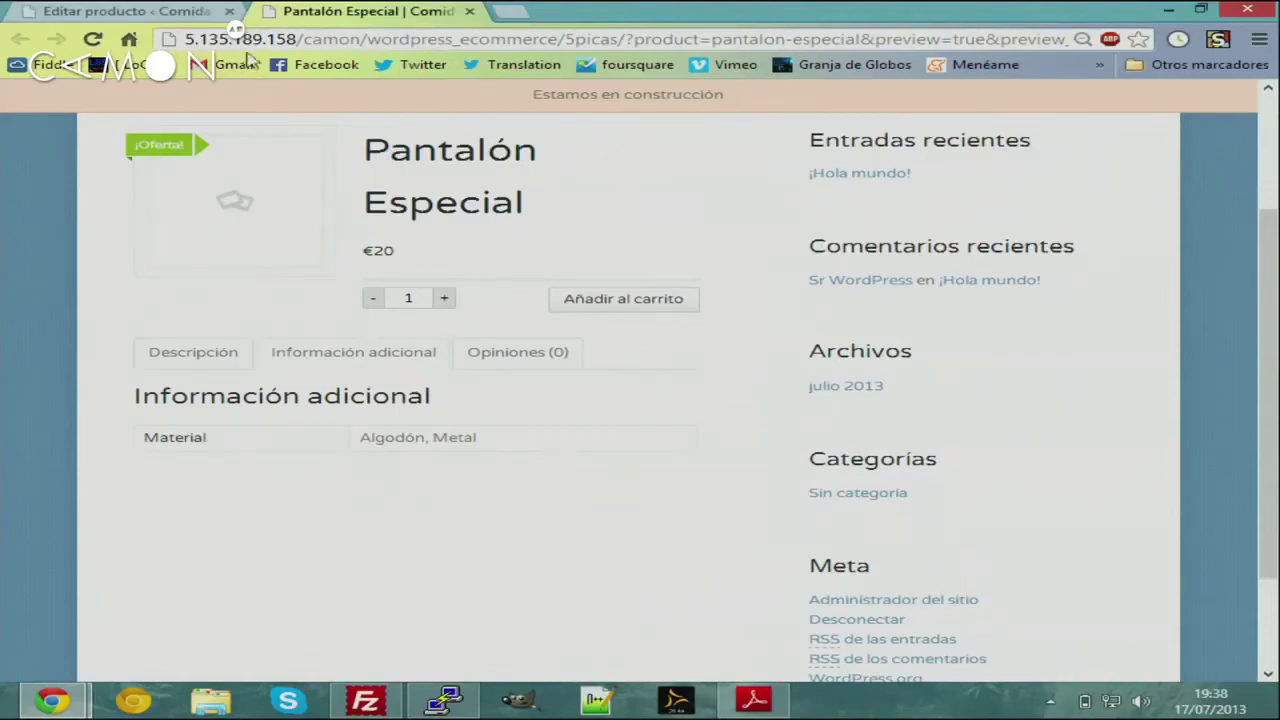
# Review the Material attribute values and the general product data on the edit page of Pantalón Especial
pyautogui.click(190, 11)
pyautogui.scroll(-4, 113, 463)
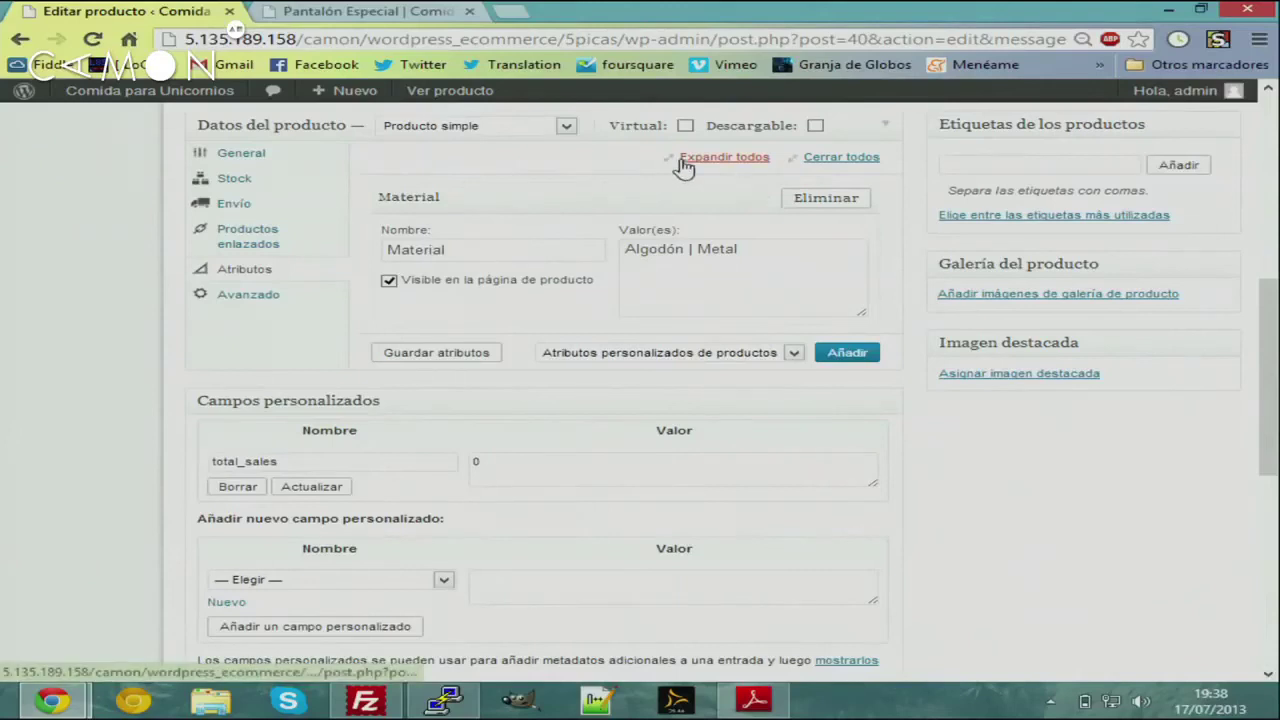
pyautogui.click(805, 249)
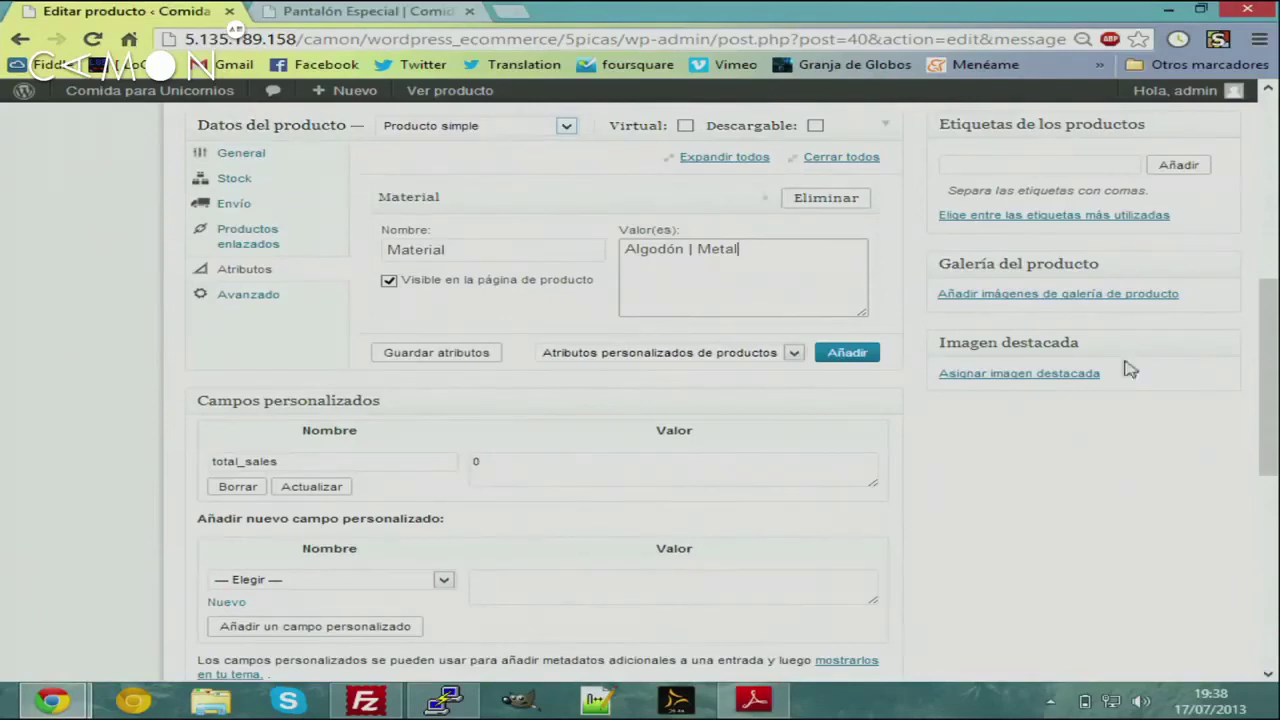
pyautogui.click(405, 14)
pyautogui.click(170, 11)
pyautogui.scroll(2, 930, 357)
pyautogui.scroll(3, 386, 380)
pyautogui.scroll(-8, 1014, 394)
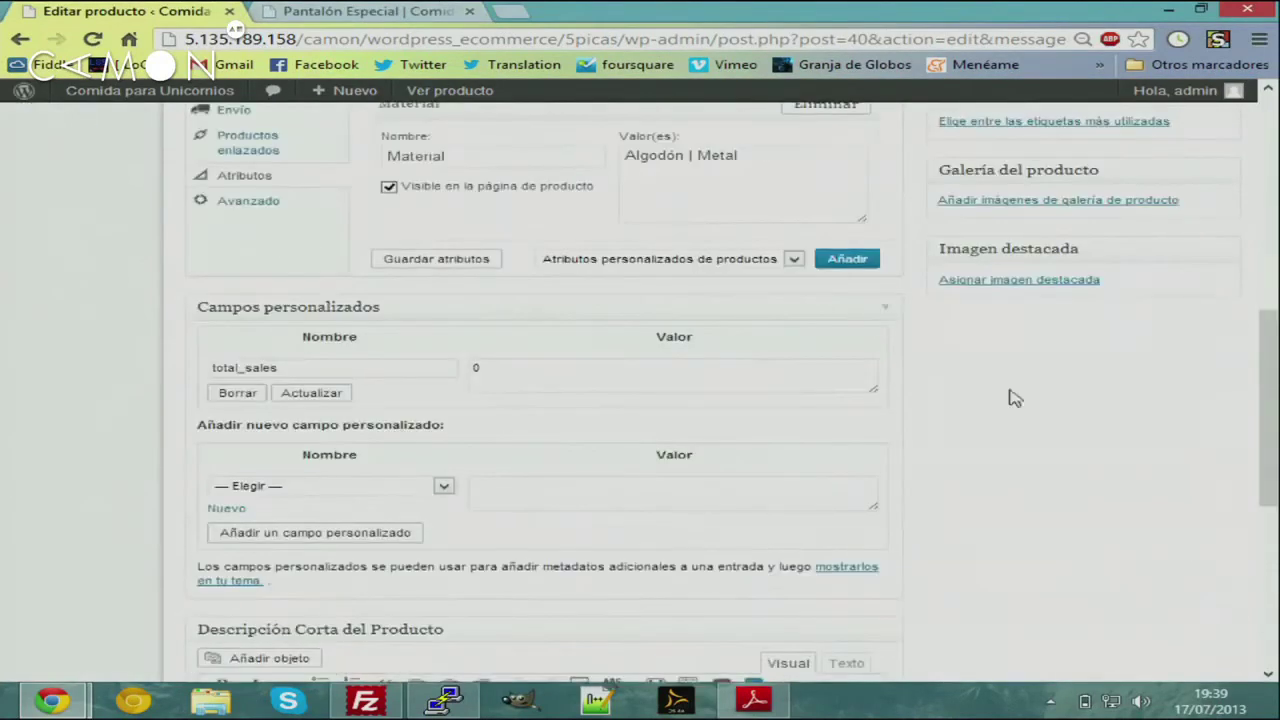
pyautogui.scroll(8, 849, 423)
pyautogui.scroll(-3, 260, 453)
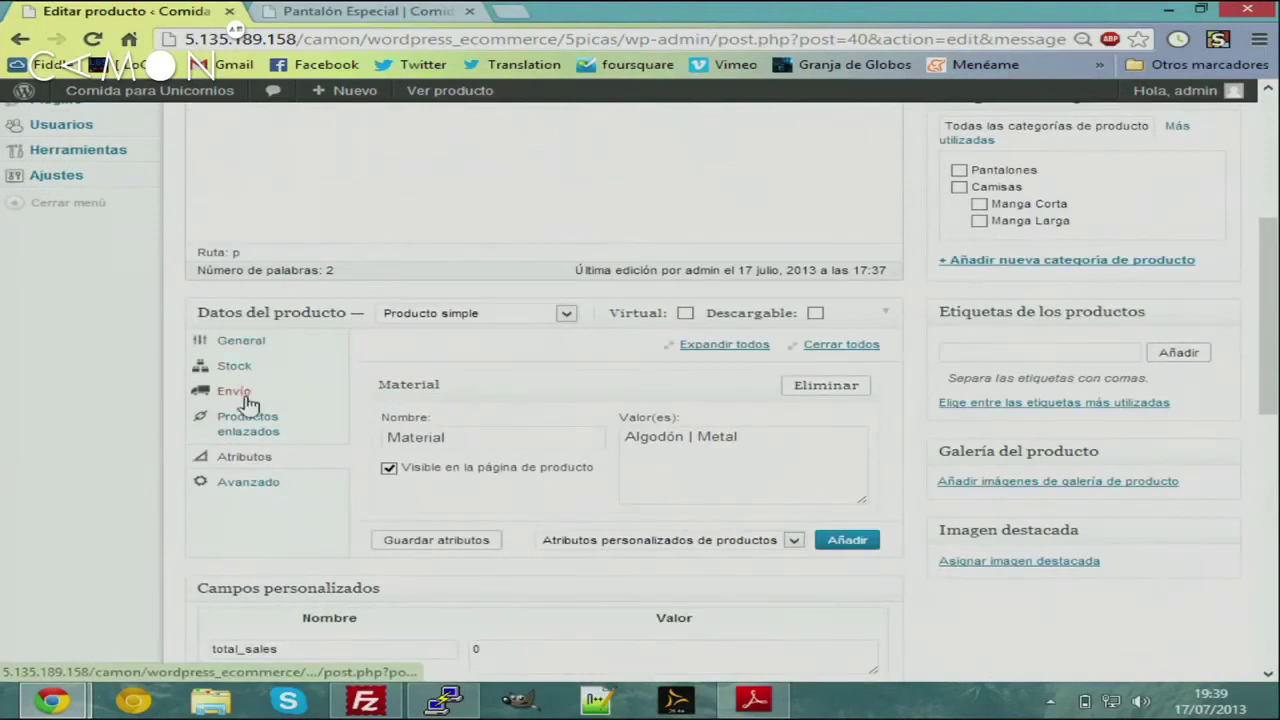
pyautogui.click(243, 344)
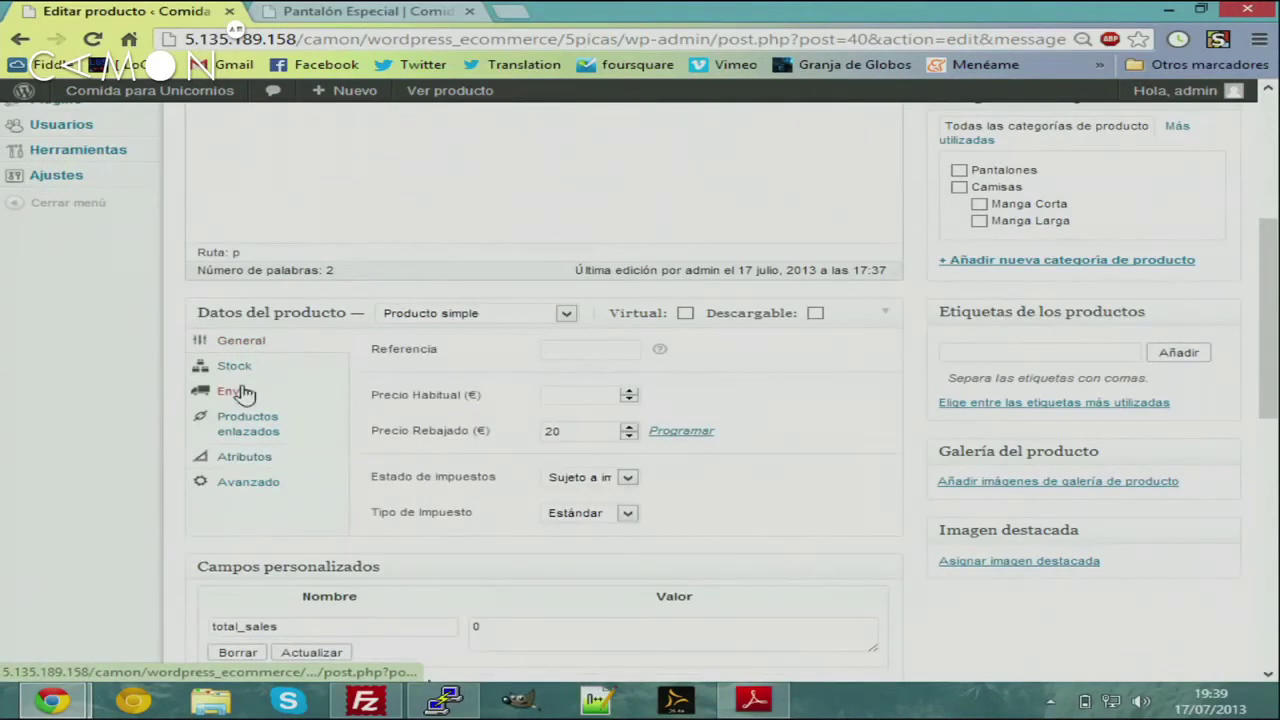
# Open the featured image chooser for Pantalón Especial and search Google for pantalón in a new tab
pyautogui.click(960, 560)
pyautogui.click(506, 10)
pyautogui.write('pa')
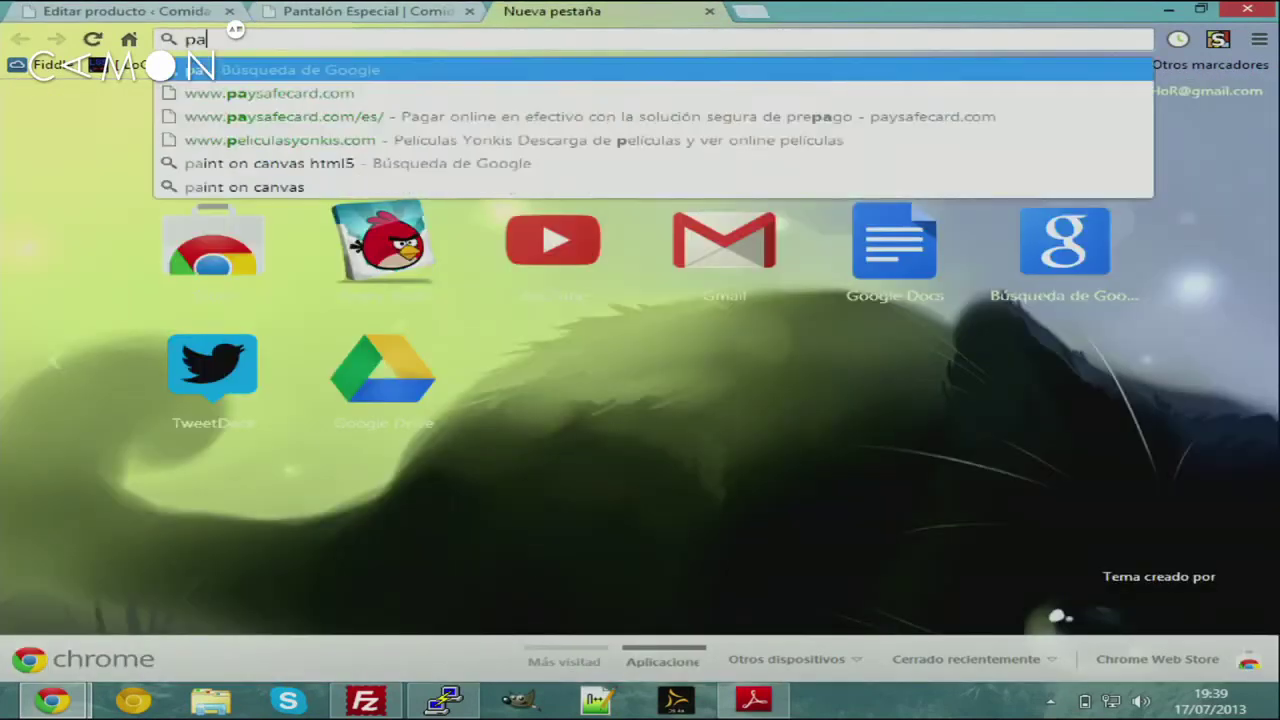
pyautogui.write('ntalón')
pyautogui.press('Return')
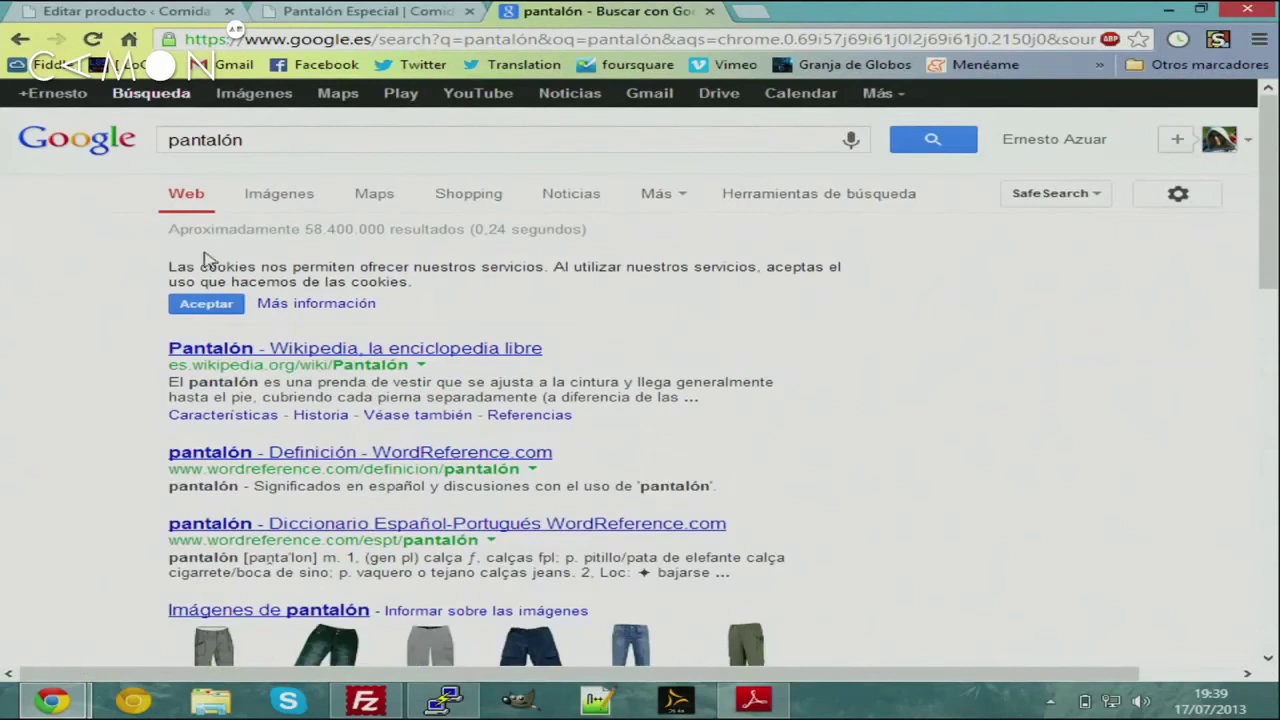
pyautogui.scroll(-3, 205, 256)
pyautogui.click(425, 385)
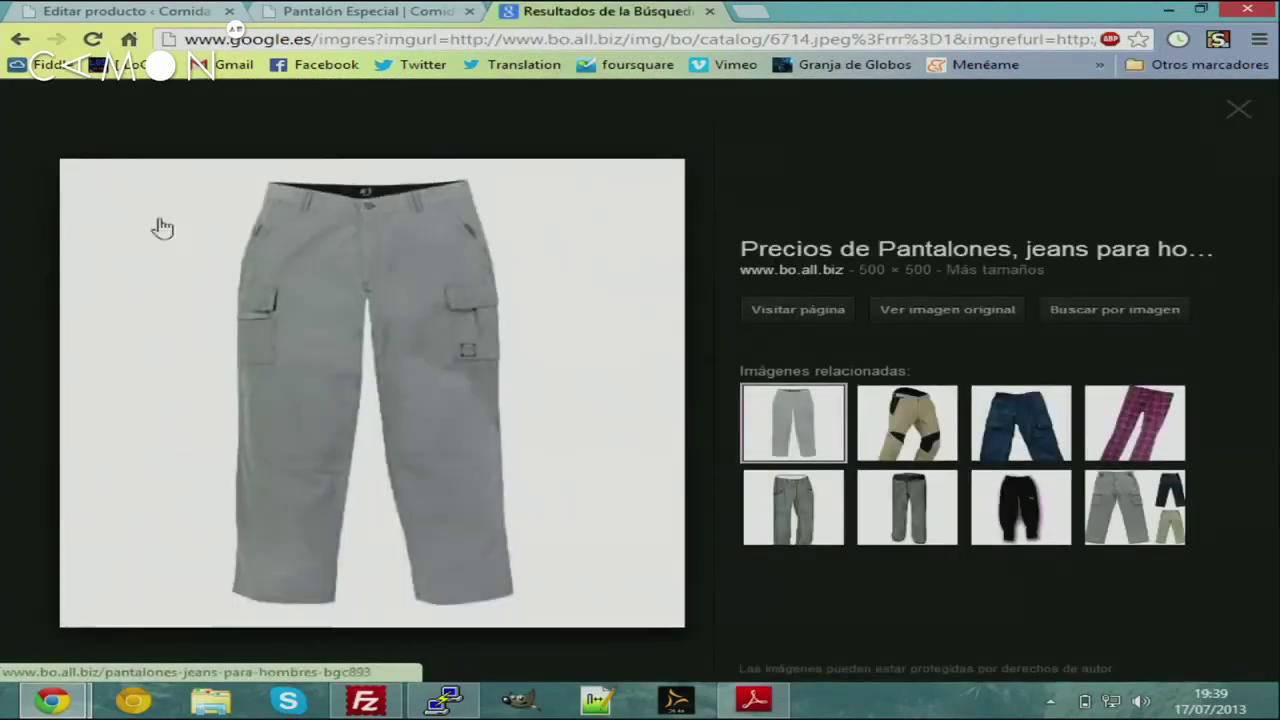
pyautogui.click(20, 38)
# Open the original dark jeans image from the search results and save it to the desktop as thumbnail_Pantalon-Ixon-EVIL.jpg
pyautogui.scroll(-3, 330, 380)
pyautogui.click(338, 386)
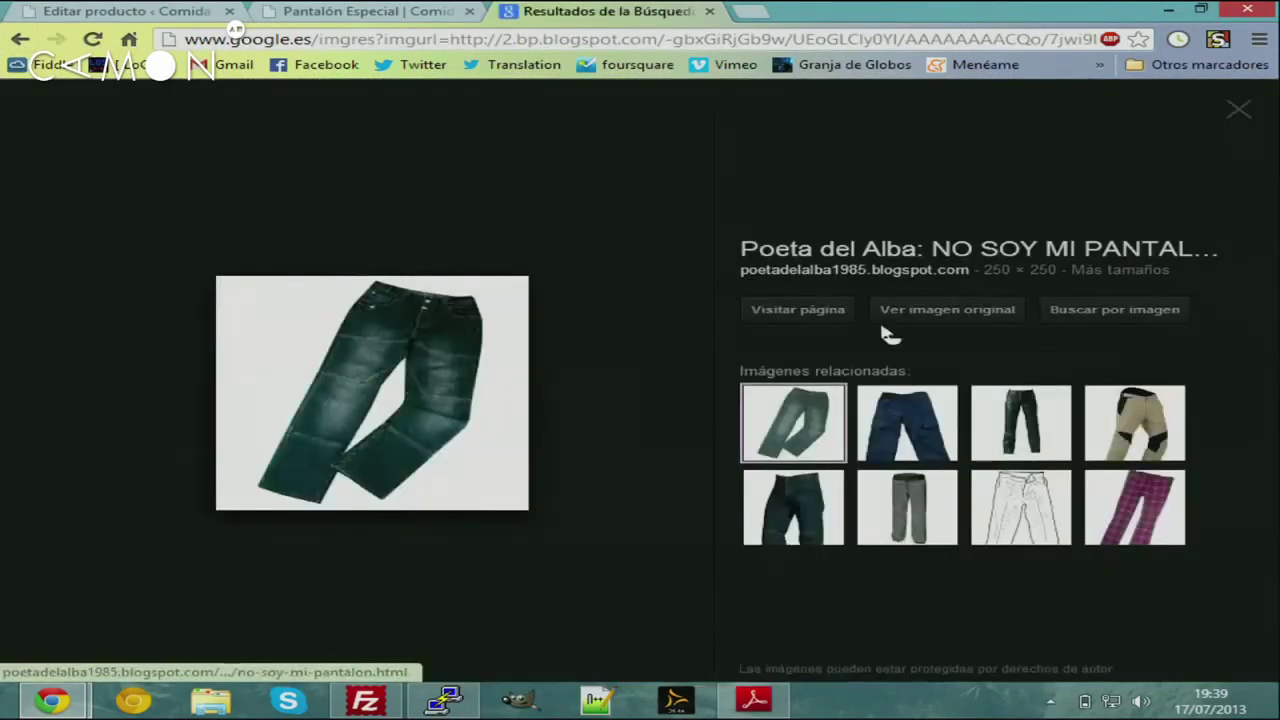
pyautogui.click(914, 323)
pyautogui.rightClick(266, 207)
pyautogui.click(429, 228)
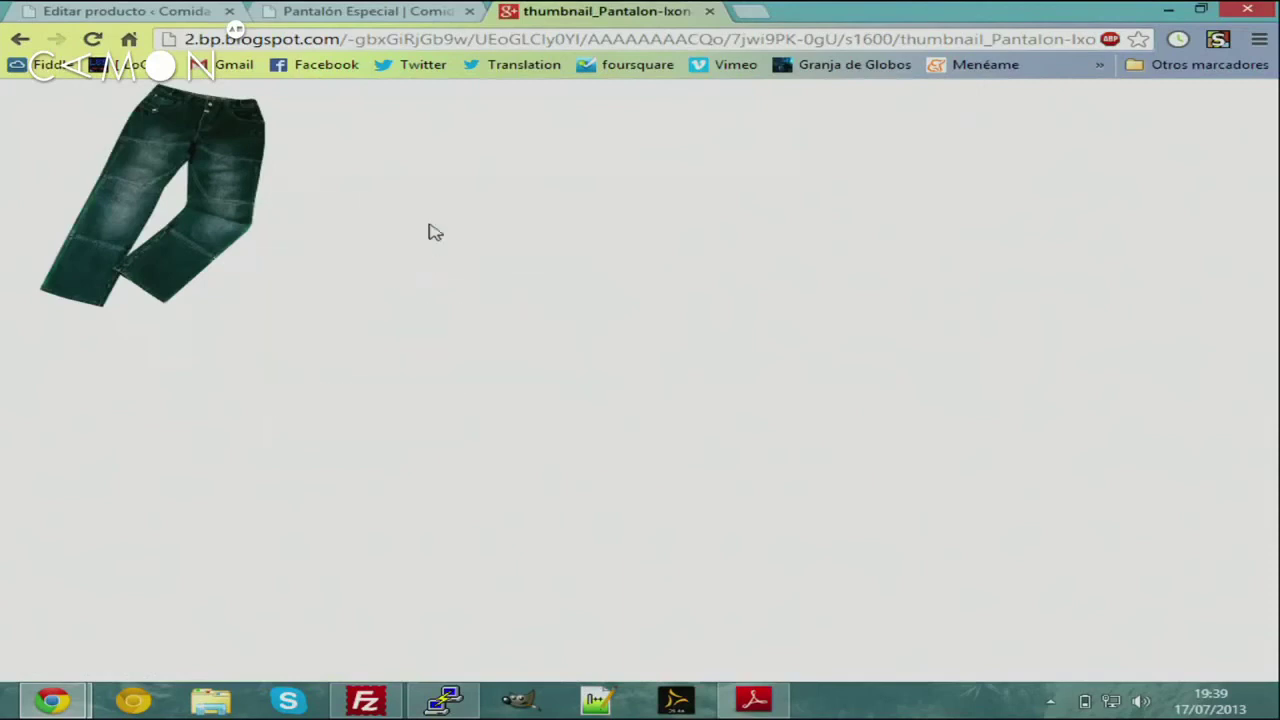
pyautogui.click(86, 139)
pyautogui.click(457, 503)
pyautogui.click(480, 511)
pyautogui.press('Return')
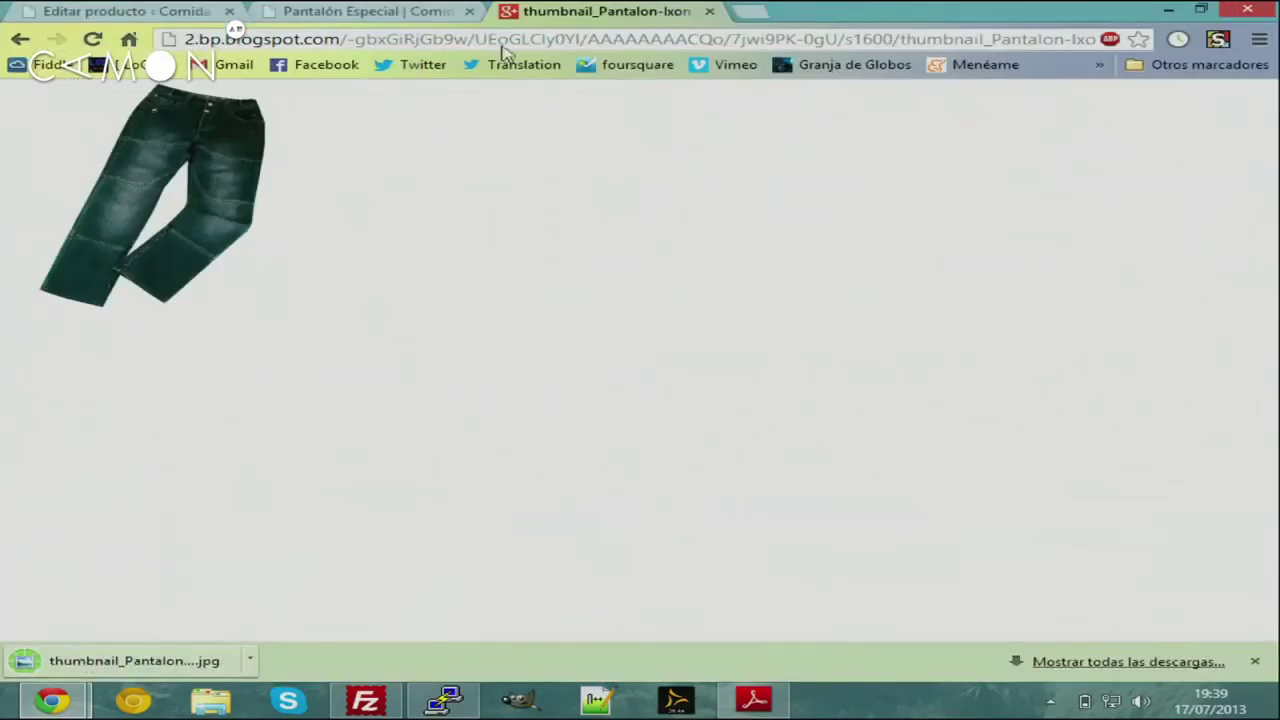
# Close the image tab, upload thumbnail_Pantalon-Ixon-EVIL.jpg from the desktop, and assign it as the product's featured image
pyautogui.hotkey('ctrl', 'w')
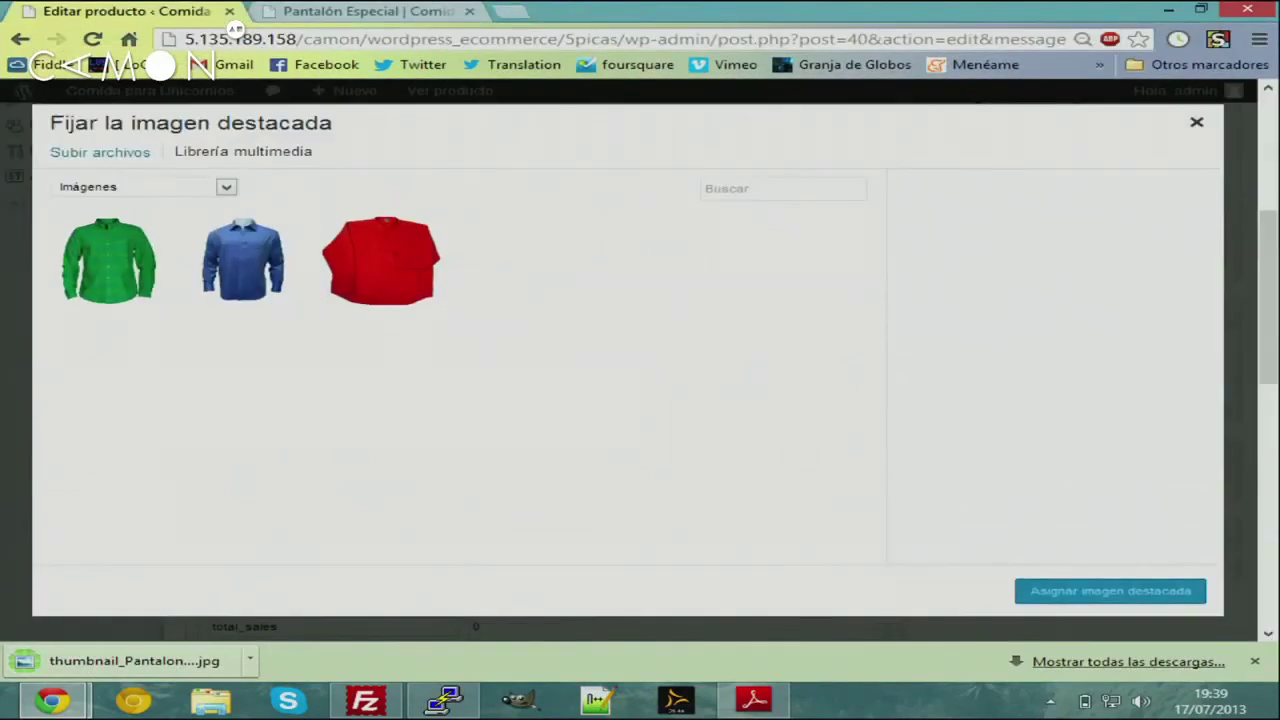
pyautogui.click(92, 153)
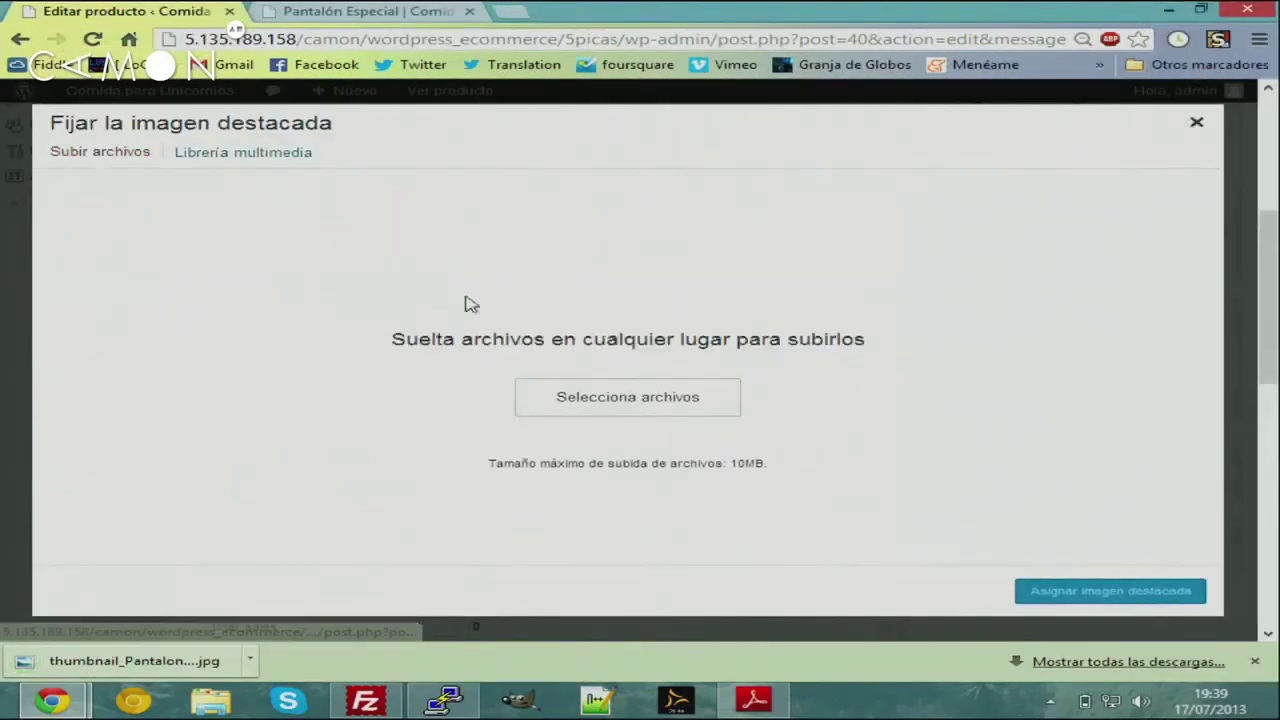
pyautogui.click(560, 397)
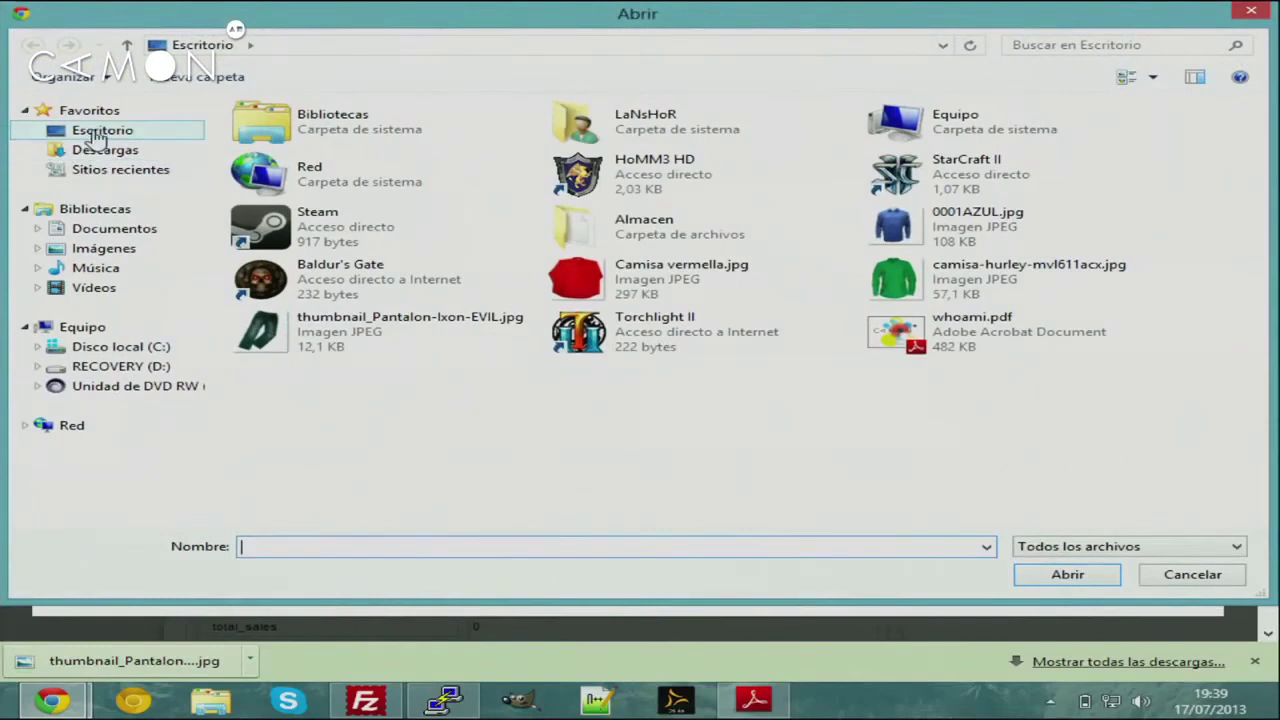
pyautogui.doubleClick(330, 330)
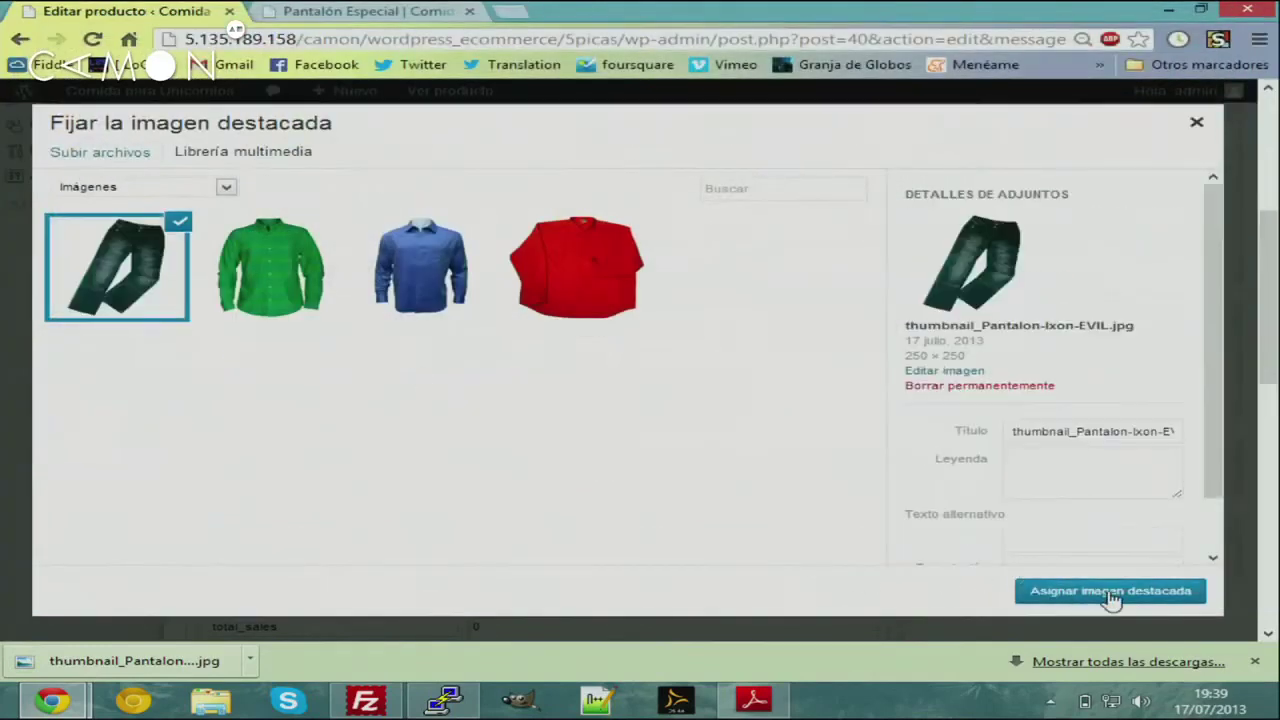
pyautogui.click(1110, 592)
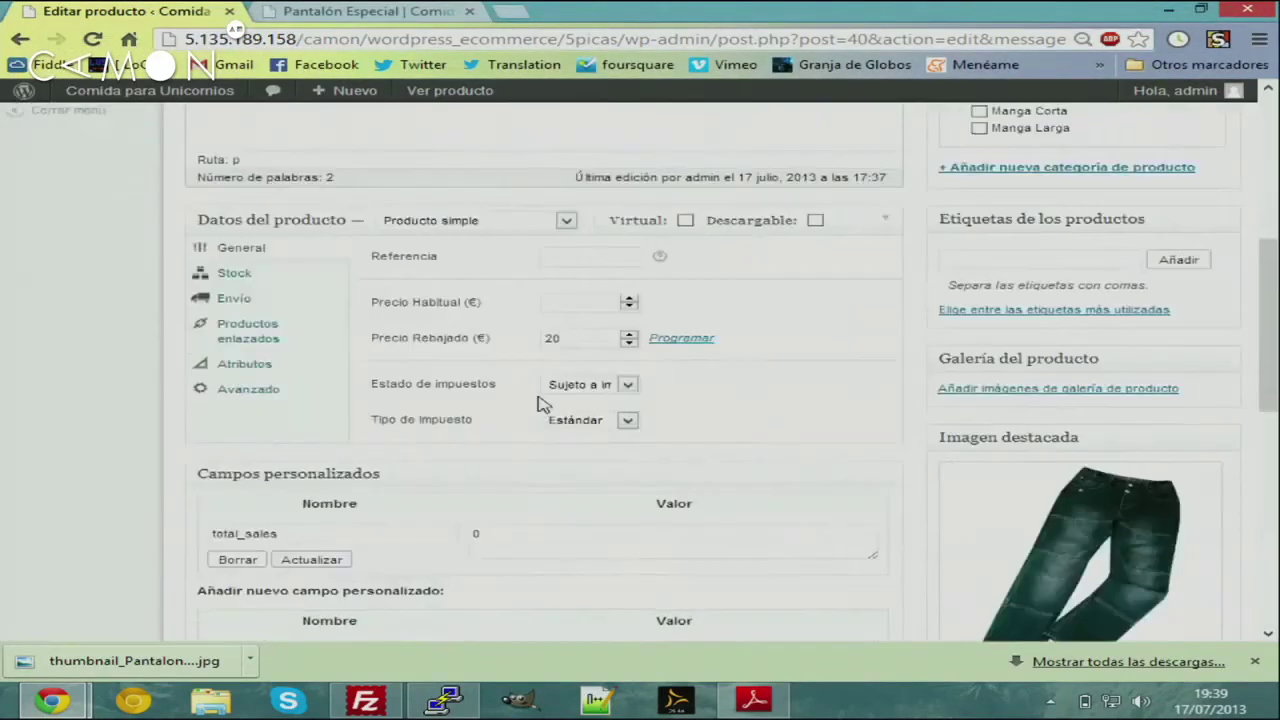
# Update the Pantalón Especial product to save its featured image
pyautogui.scroll(-7, 560, 395)
pyautogui.scroll(11, 960, 425)
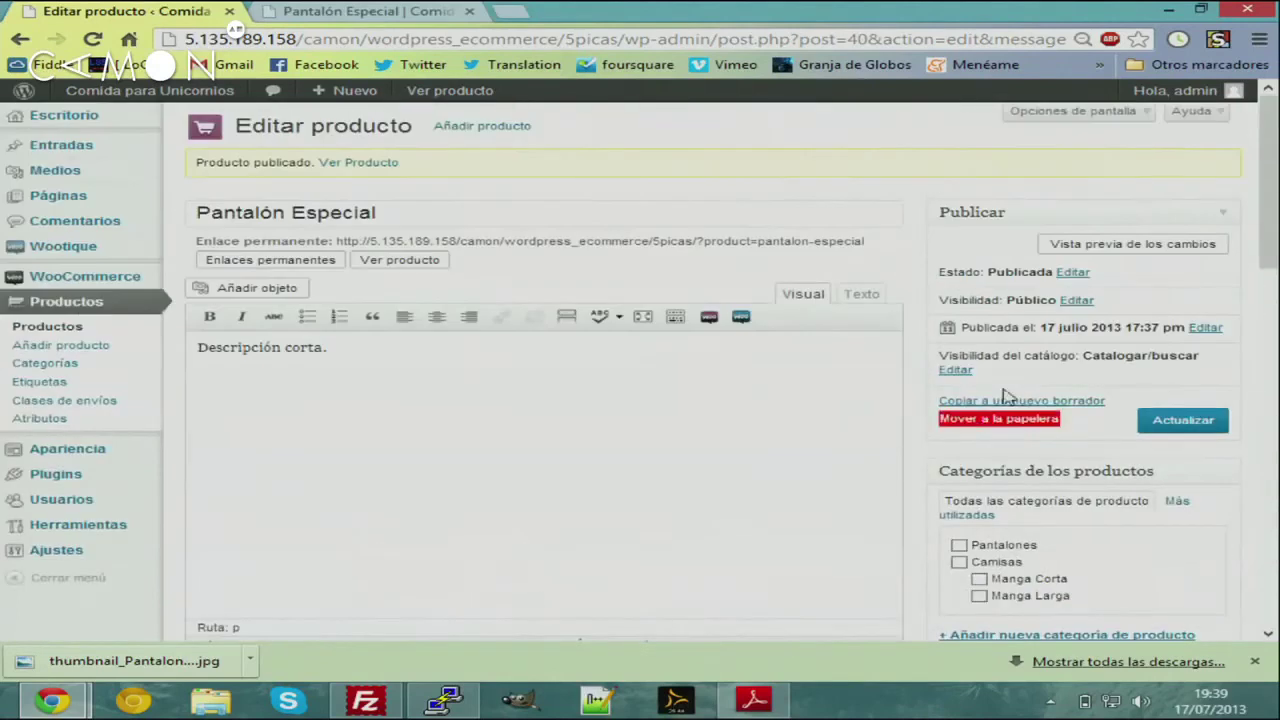
pyautogui.click(1203, 420)
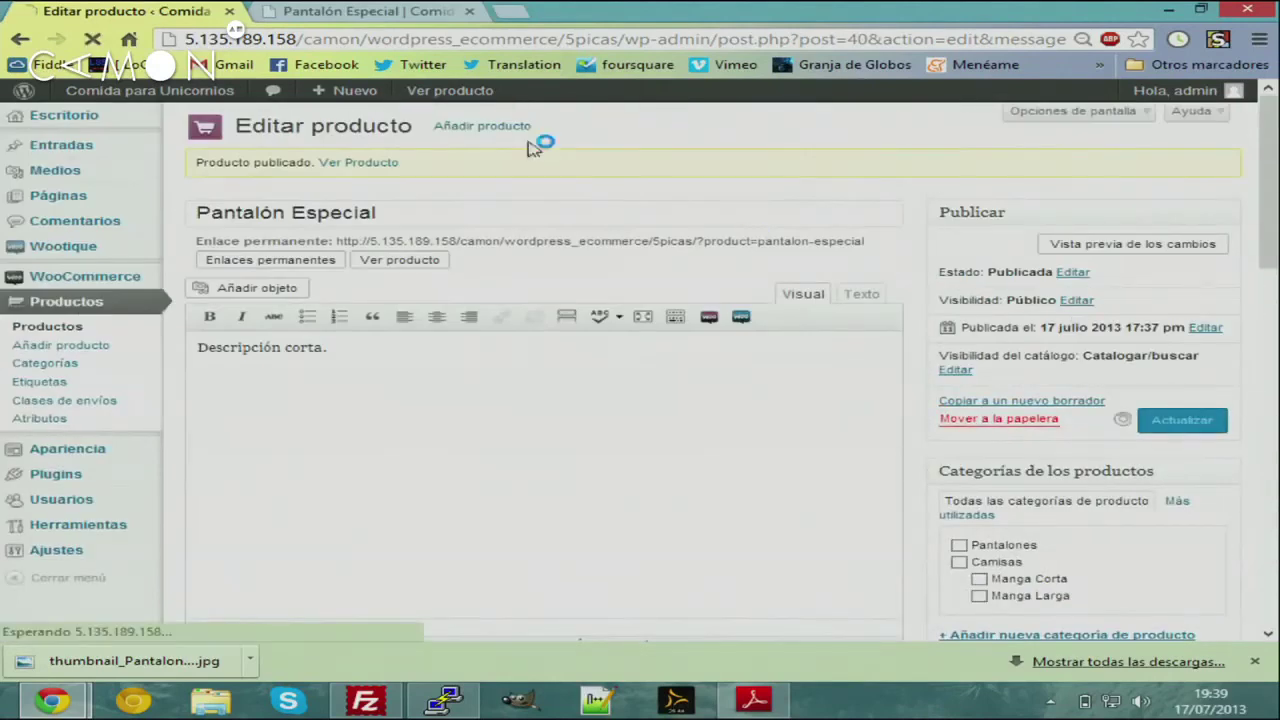
# Check the product image and the Información adicional section of Pantalón Especial on the storefront
pyautogui.click(335, 10)
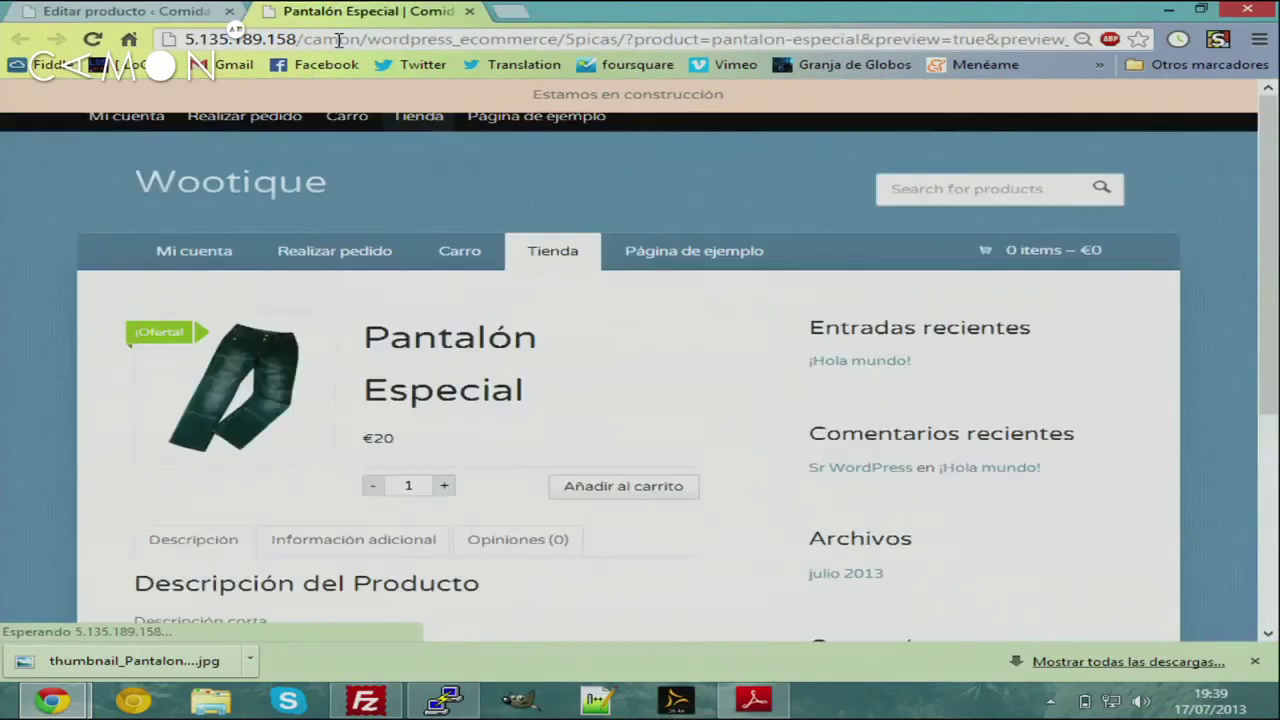
pyautogui.scroll(-1, 379, 223)
pyautogui.scroll(-1, 340, 238)
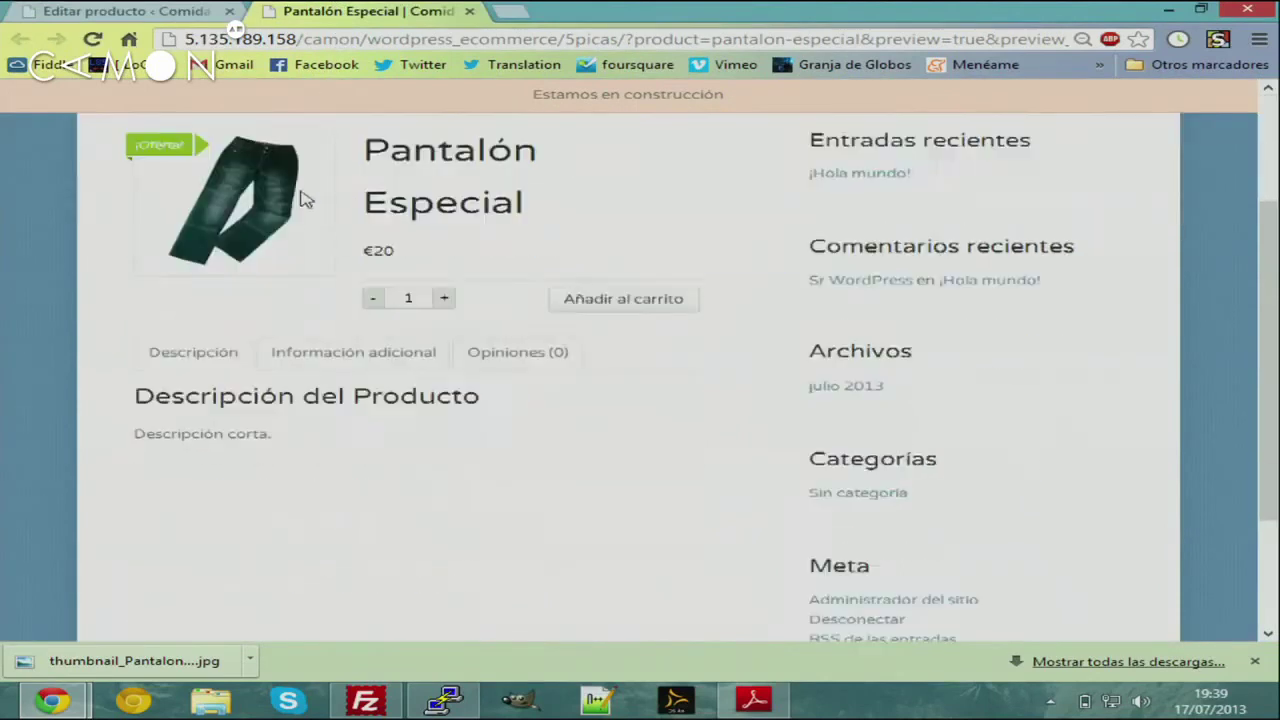
pyautogui.scroll(2, 303, 200)
pyautogui.scroll(-2, 303, 200)
pyautogui.click(392, 368)
pyautogui.scroll(2, 246, 277)
# Open the Mi cuenta page and the store's home page, and look through the featured and recent products
pyautogui.click(228, 251)
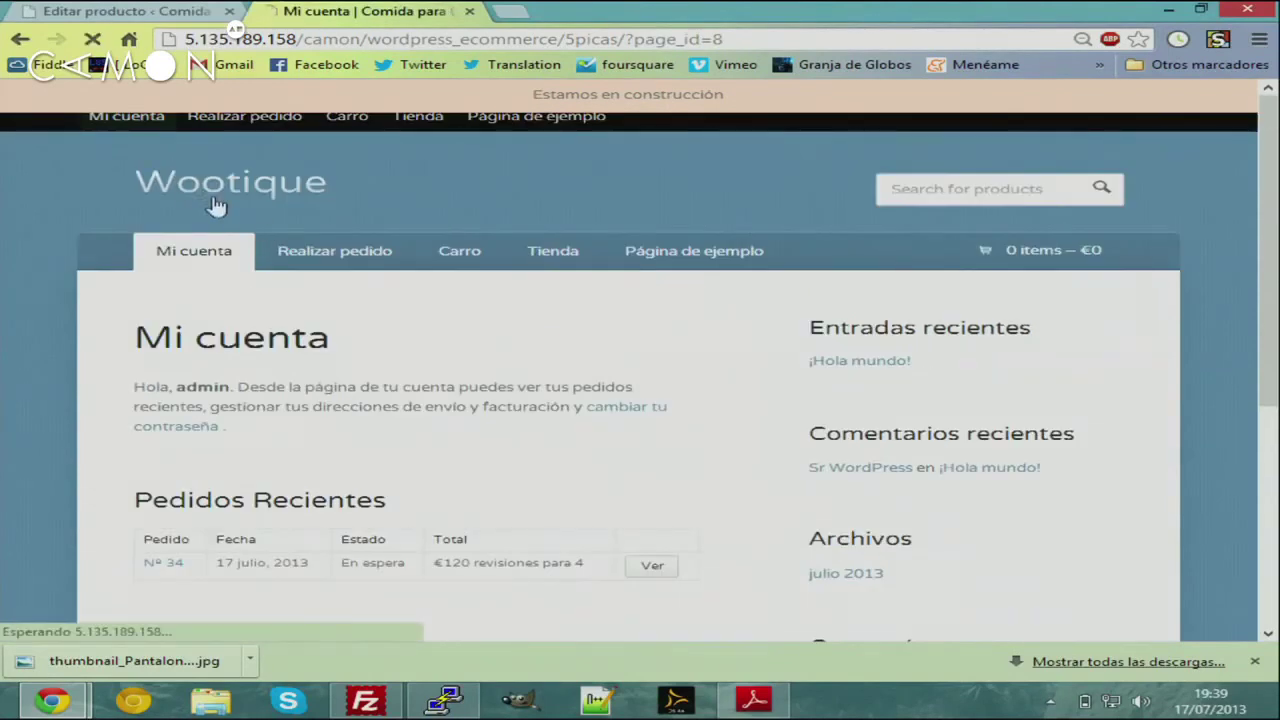
pyautogui.click(205, 198)
pyautogui.scroll(-3, 317, 240)
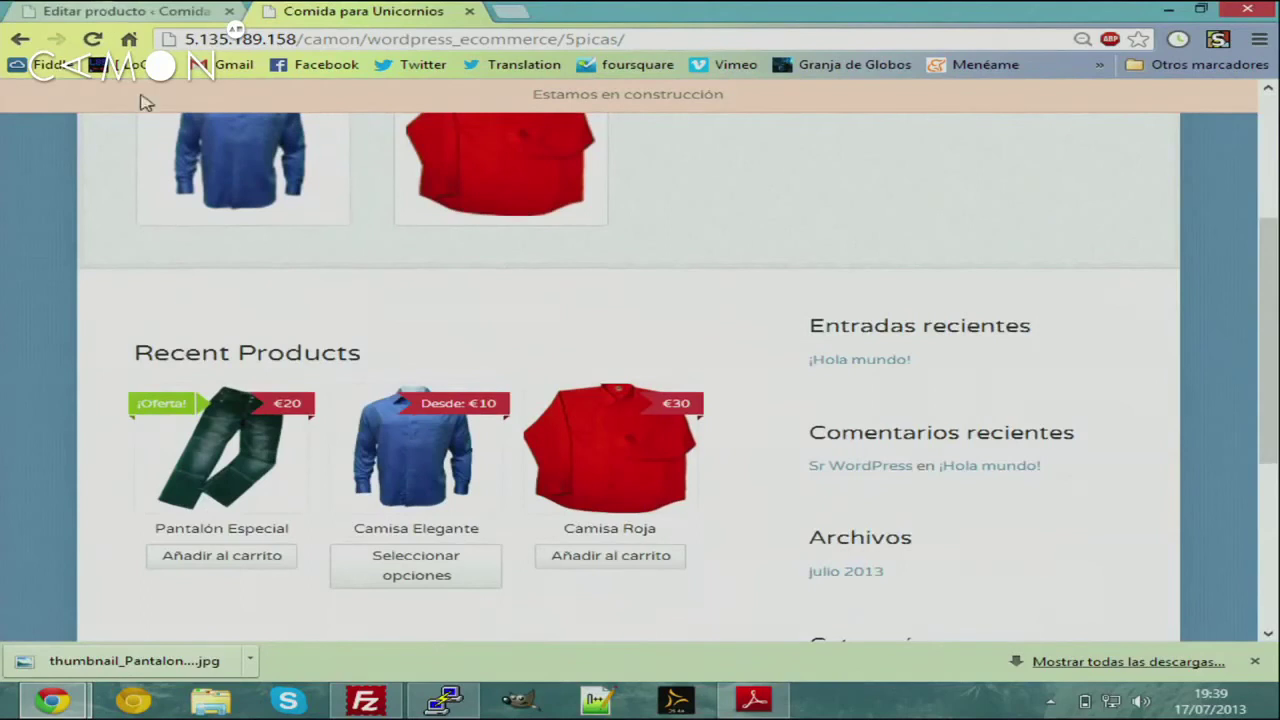
pyautogui.scroll(1, 191, 229)
pyautogui.scroll(-2, 1115, 480)
pyautogui.click(1254, 661)
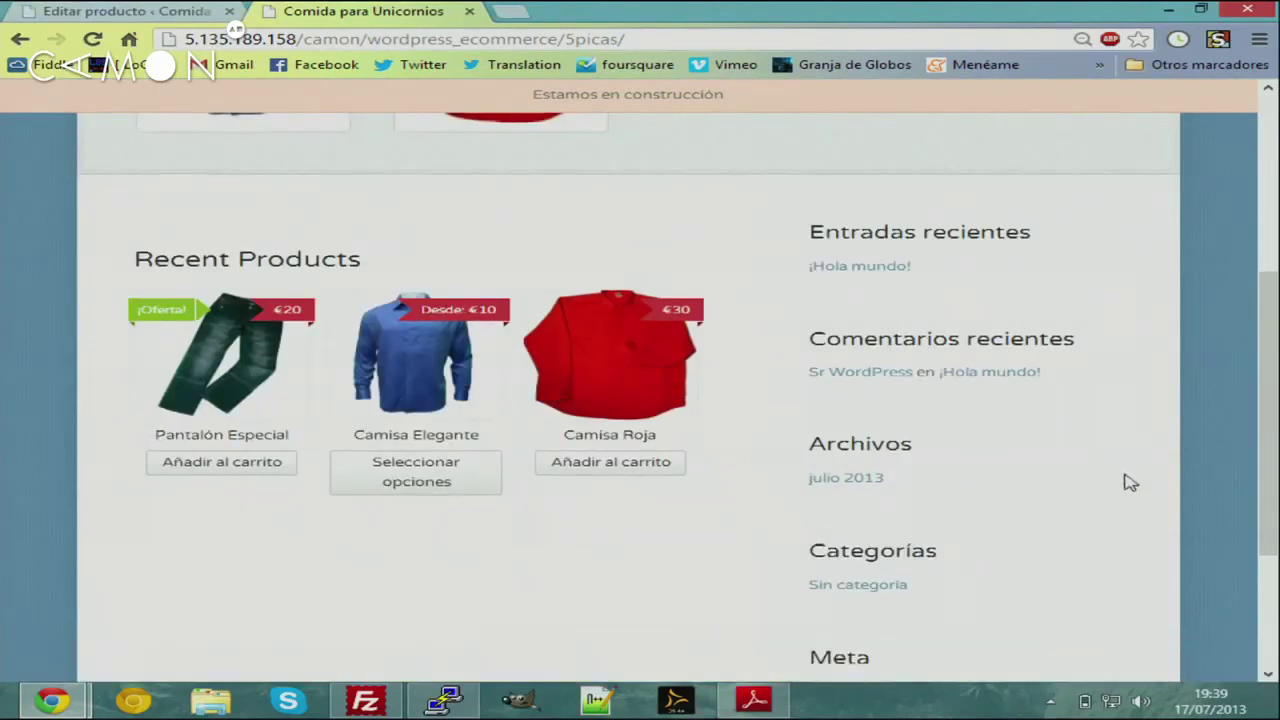
pyautogui.scroll(3, 866, 286)
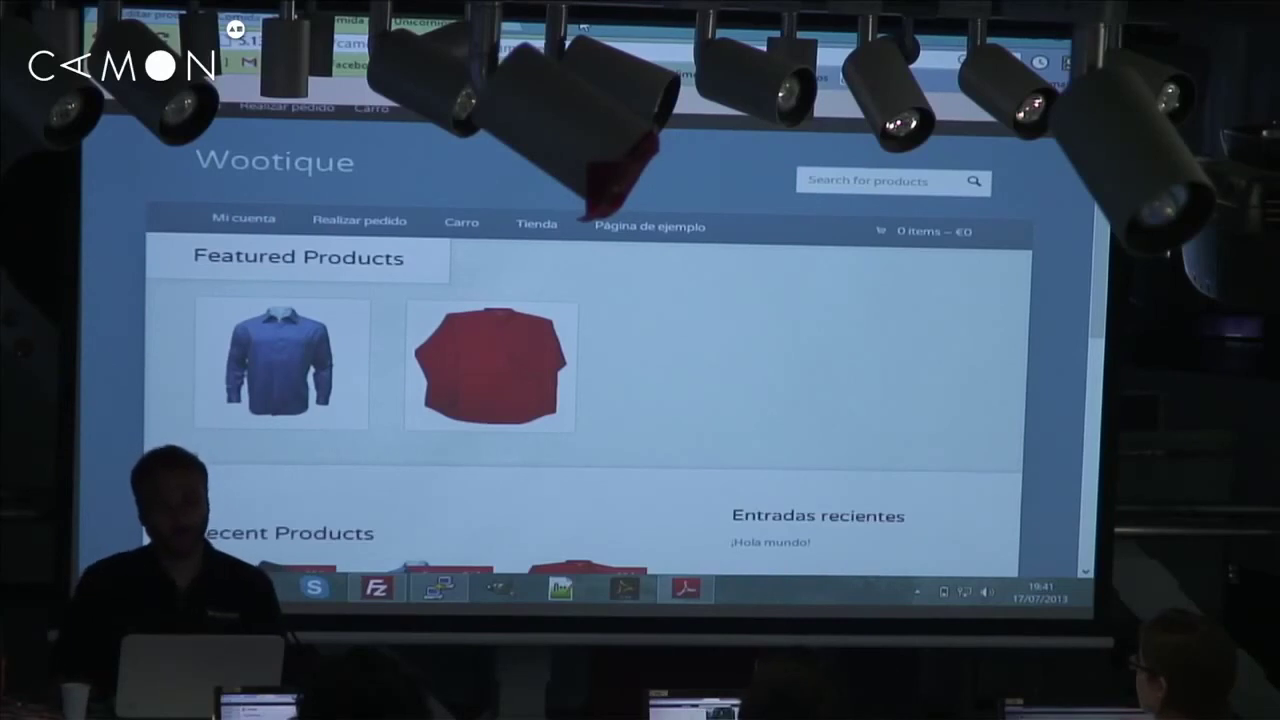
pyautogui.scroll(-4, 736, 192)
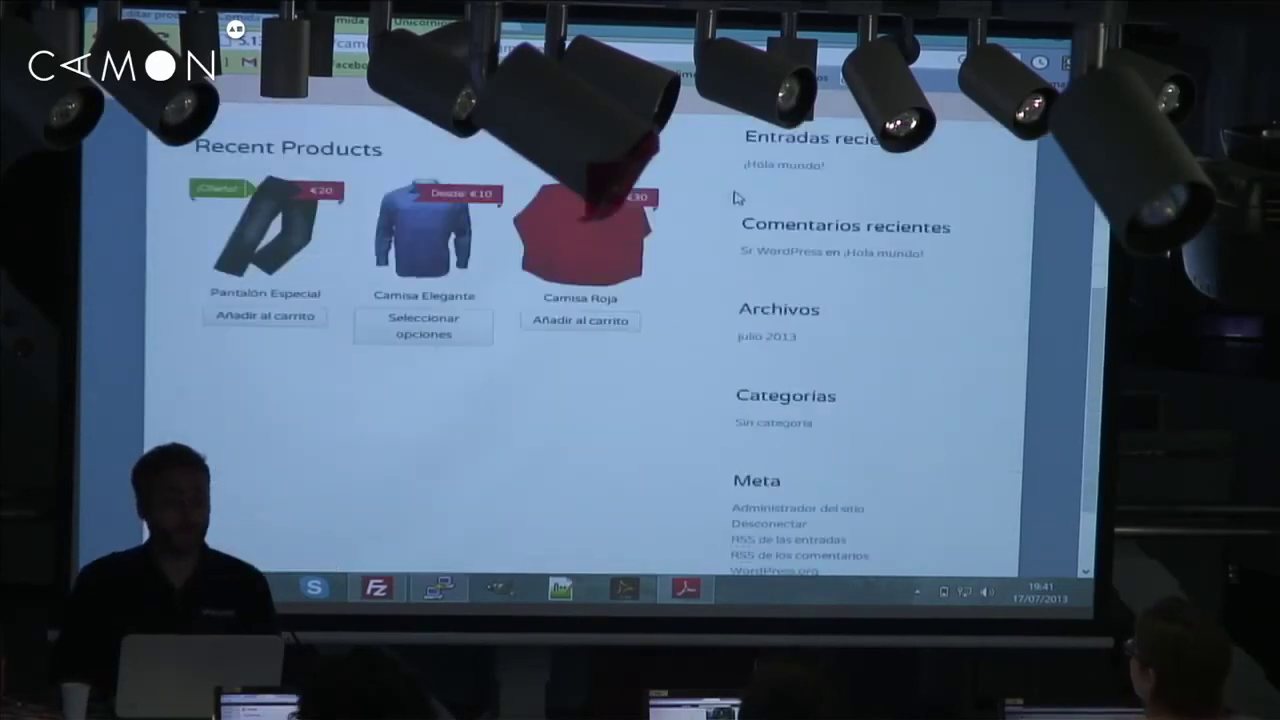